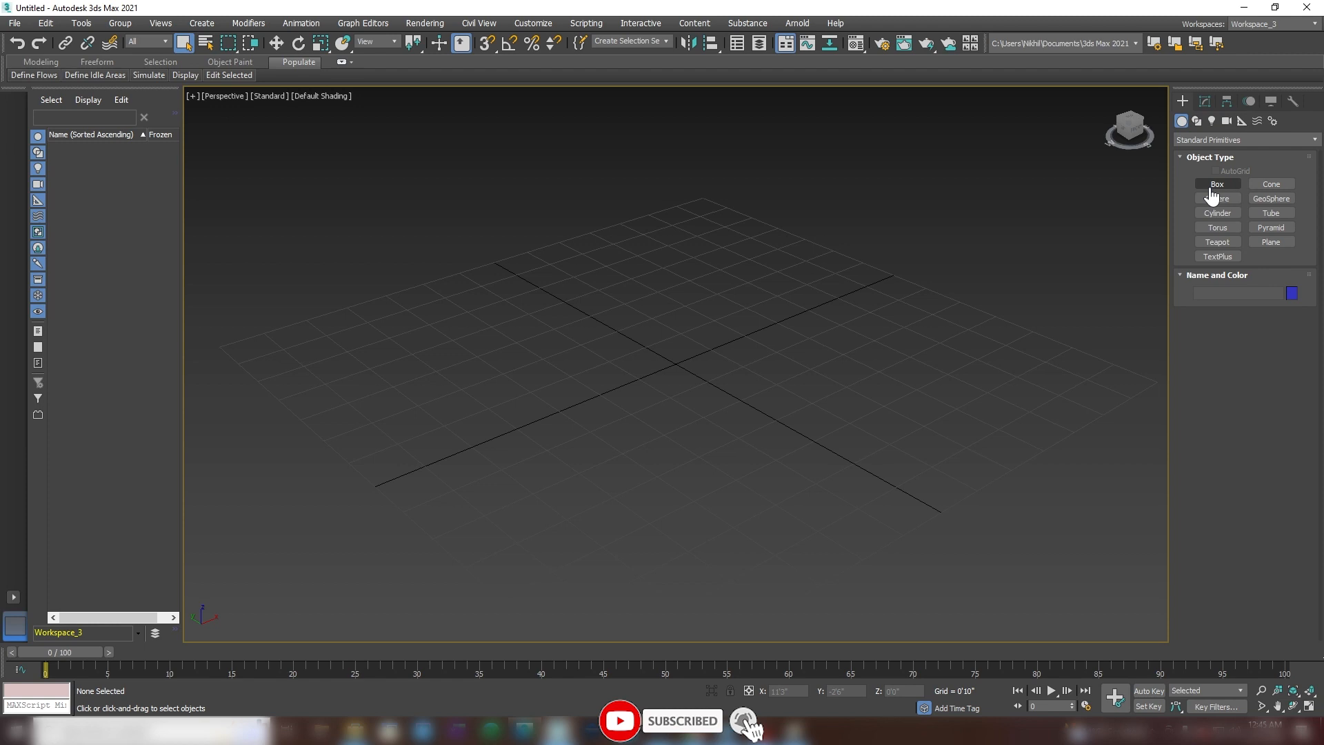
# Step: Create a teapot primitive near the middle of the grid with a radius of about 1'7"
pyautogui.click(1214, 187)
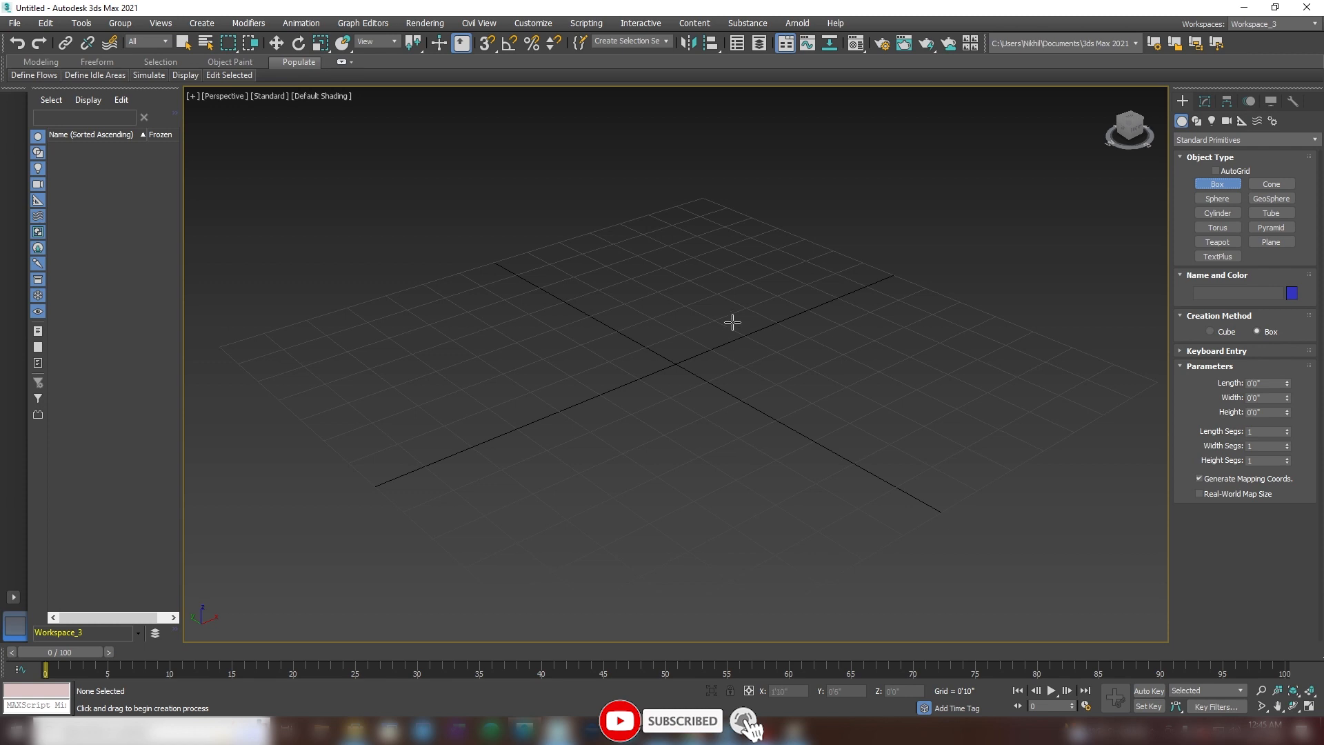
pyautogui.click(1218, 242)
pyautogui.moveTo(778, 308); pyautogui.dragTo(793, 292)
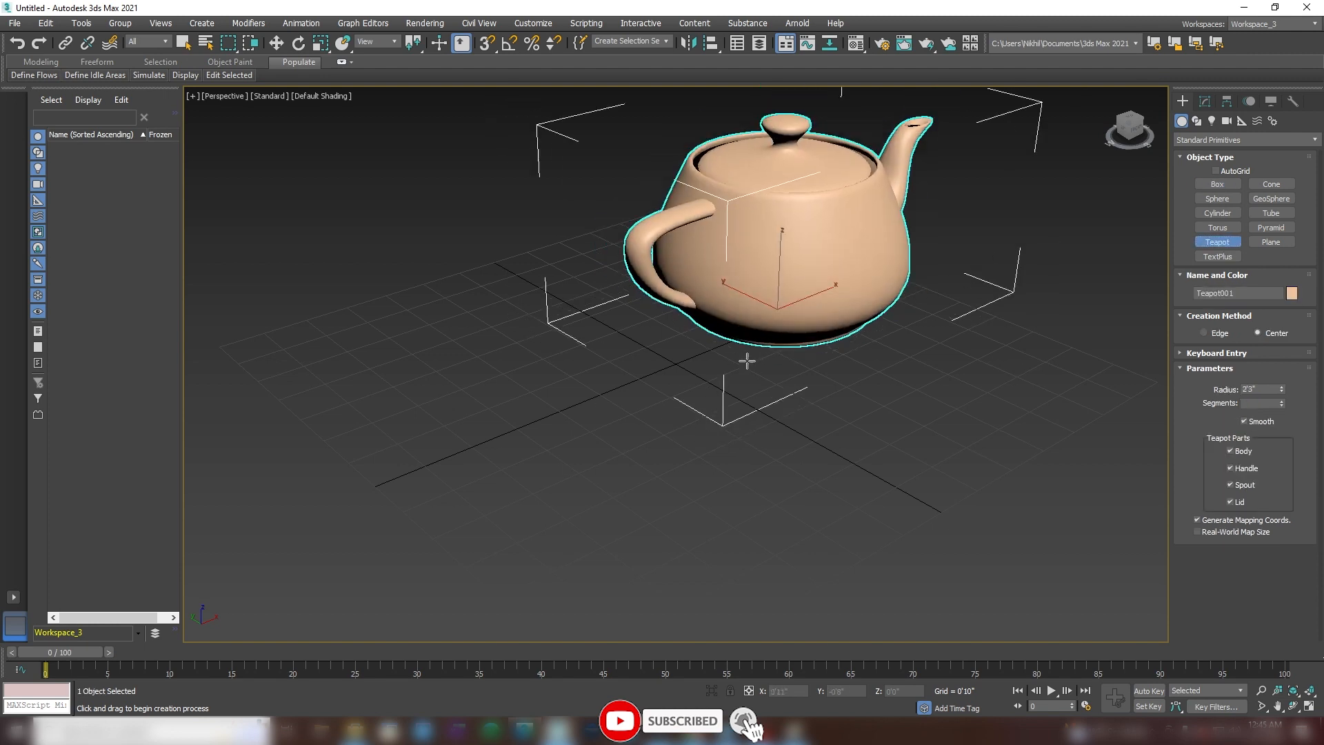
pyautogui.scroll(4, 793, 292)
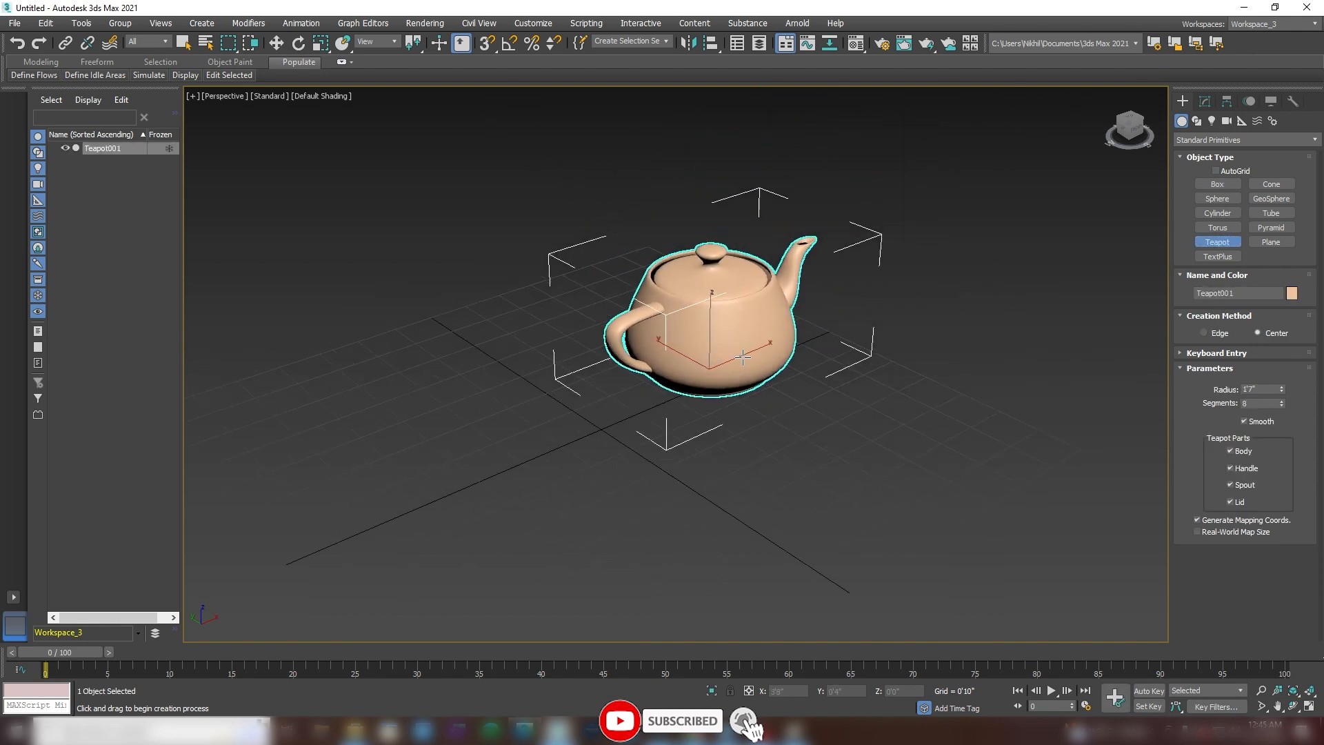
# Step: Set the teapot's segments to 20 and display its edged faces in the viewport
pyautogui.doubleClick(1246, 404)
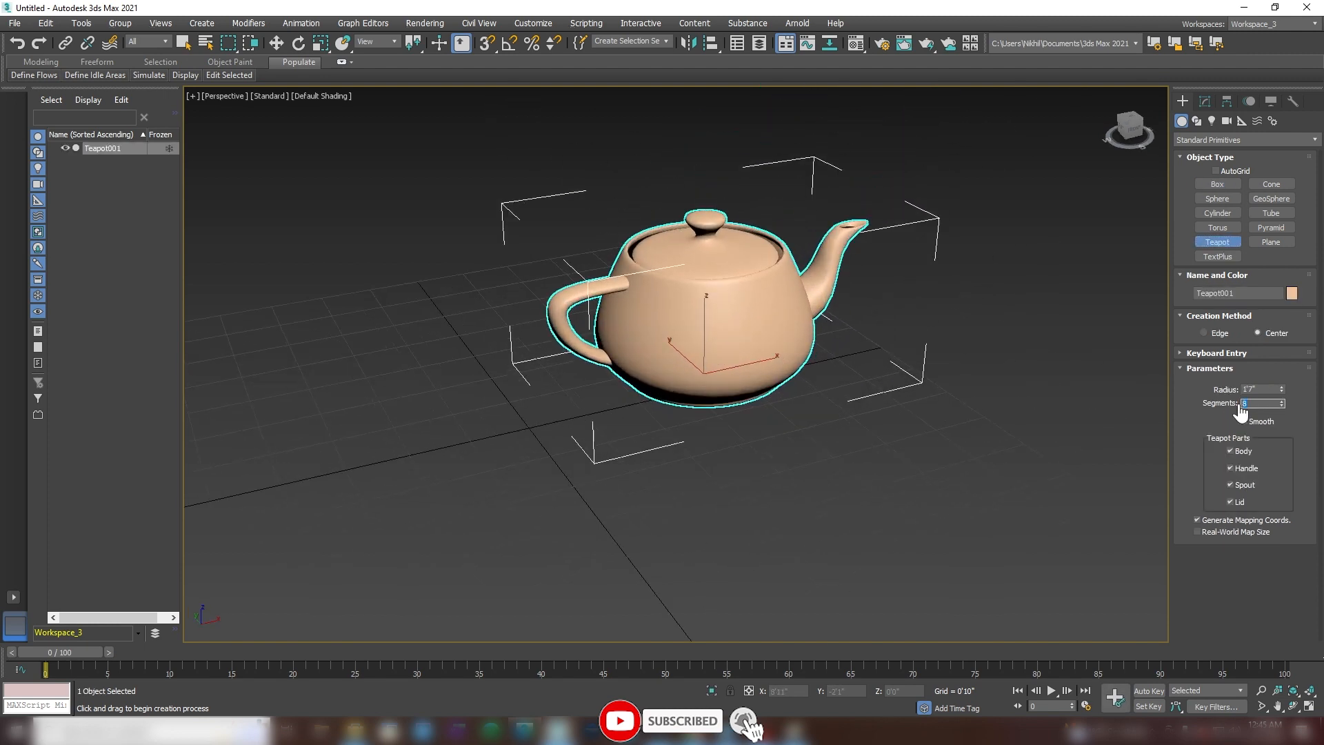
pyautogui.write('20')
pyautogui.press('Return')
pyautogui.press('F4')
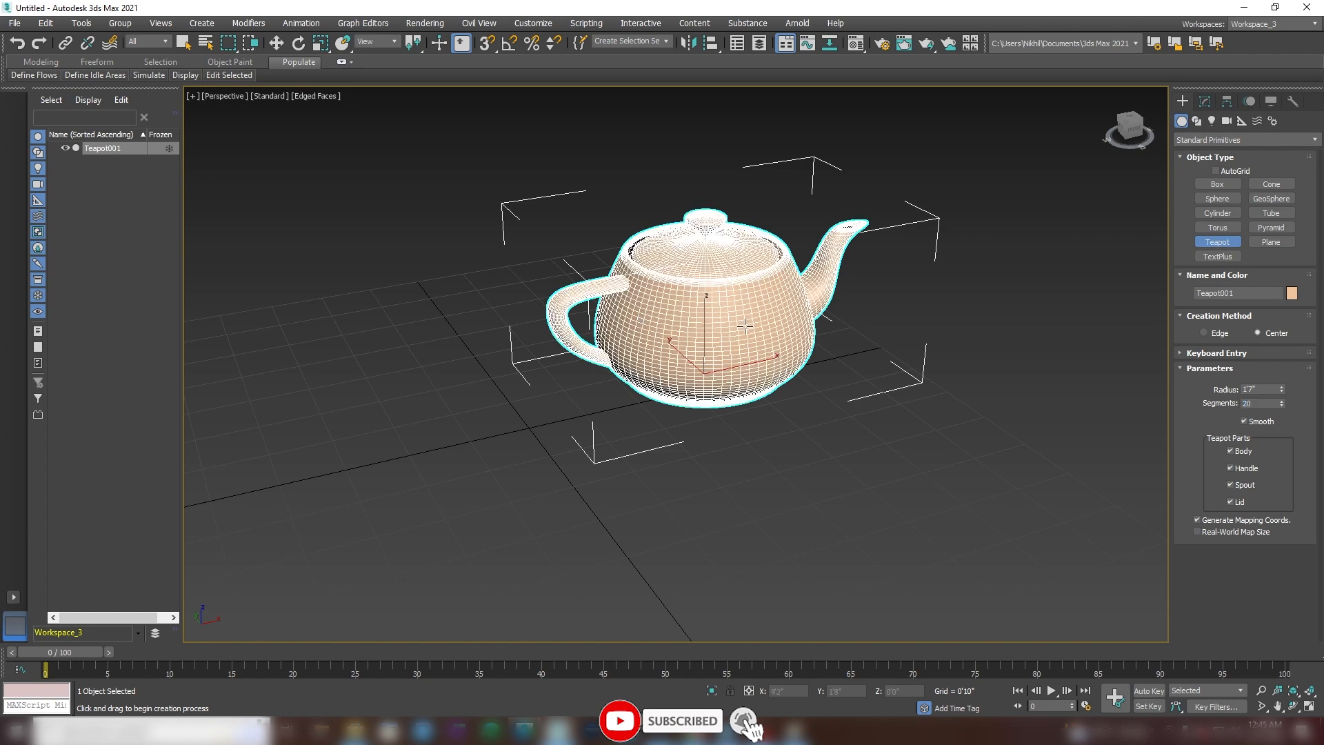
pyautogui.scroll(5, 769, 311)
pyautogui.rightClick(771, 312)
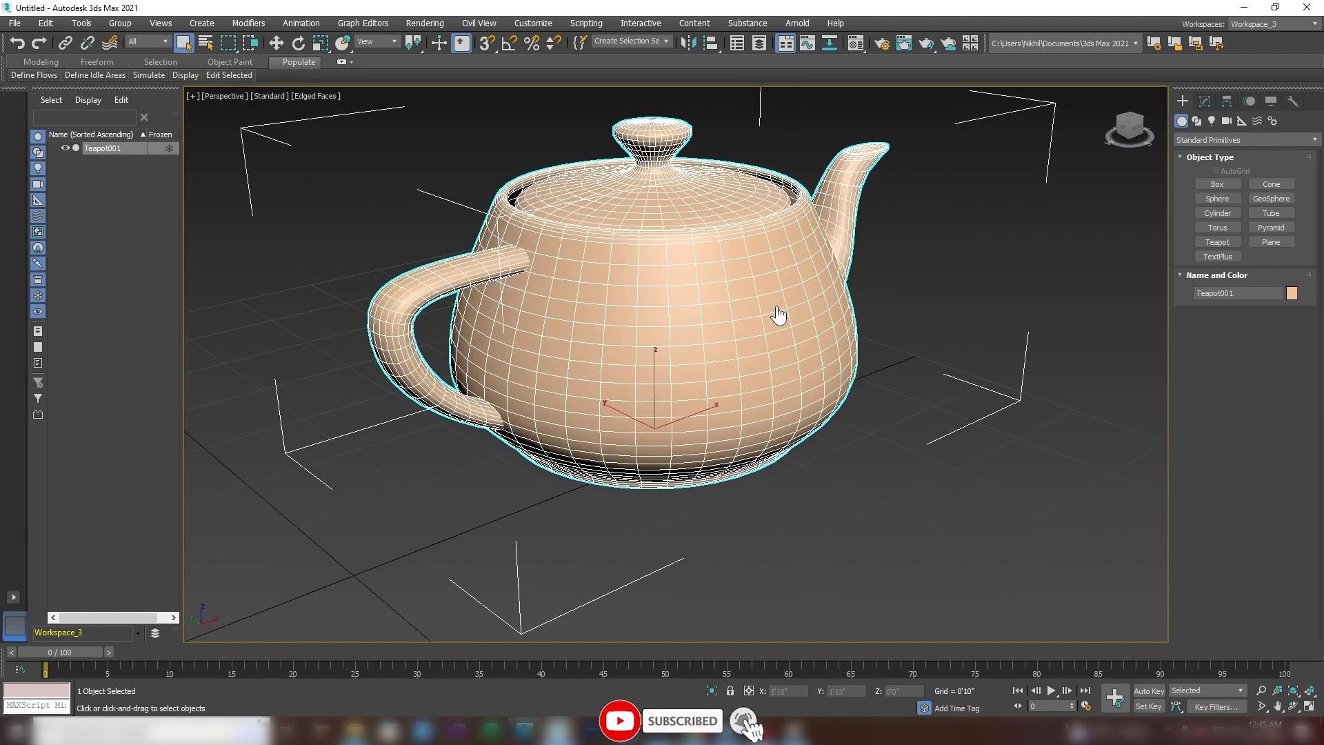
# Step: Convert the teapot to an editable poly
pyautogui.rightClick(739, 385)
pyautogui.moveTo(785, 523)
pyautogui.click(868, 537)
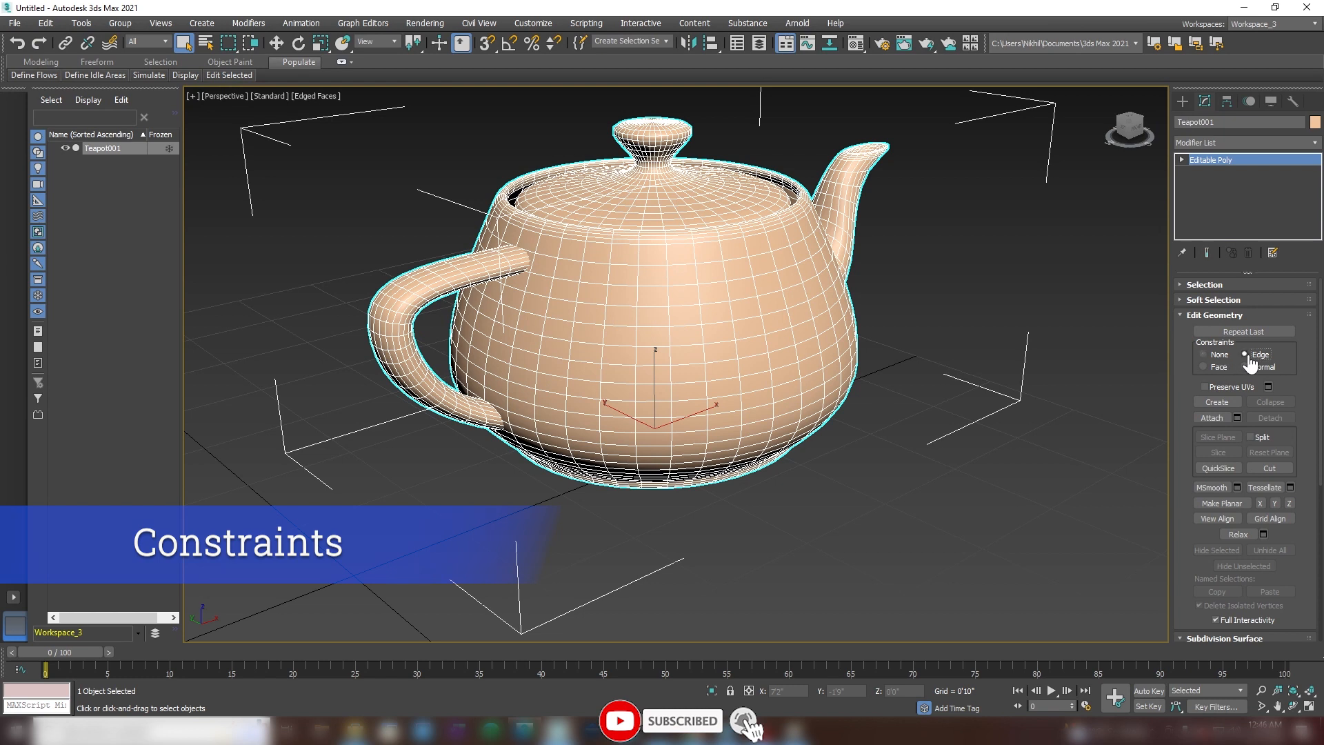
# Step: At vertex level, slide a vertex on the teapot's body along the X axis in both directions using the Edge constraint
pyautogui.click(1183, 159)
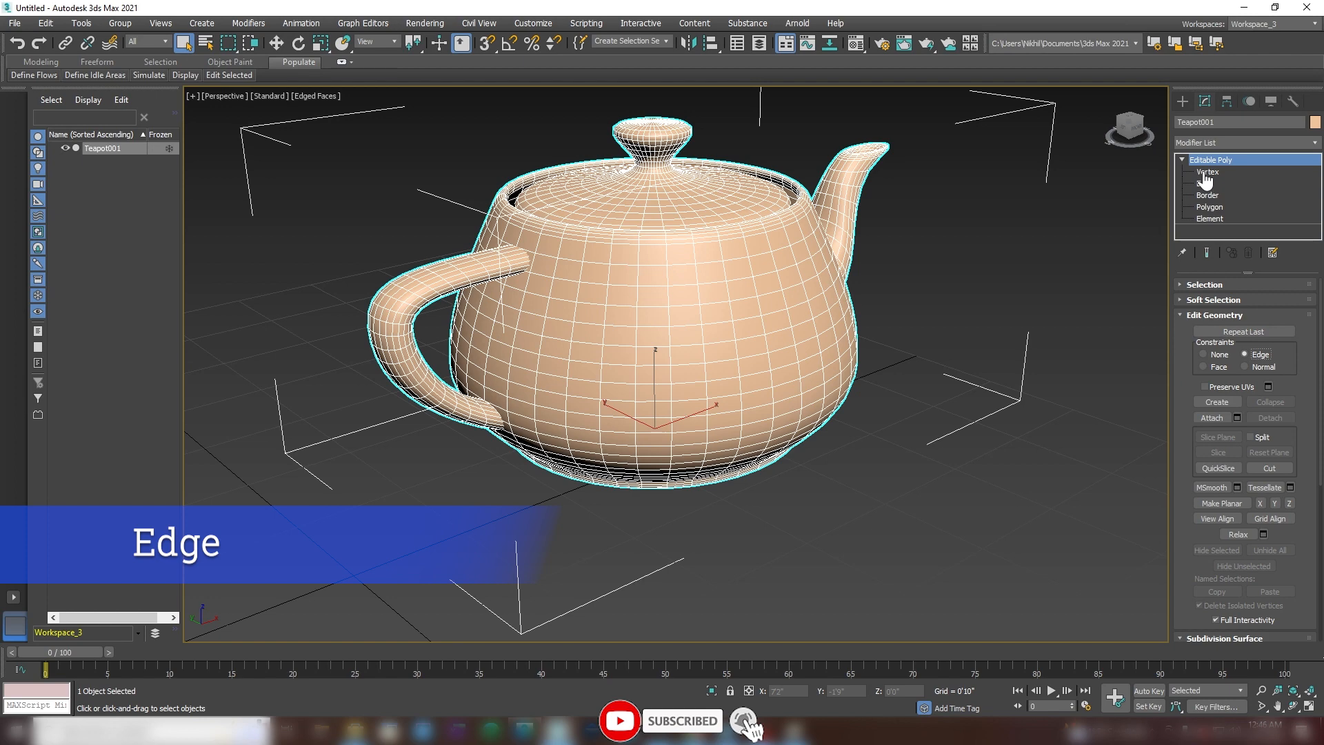
pyautogui.click(1207, 172)
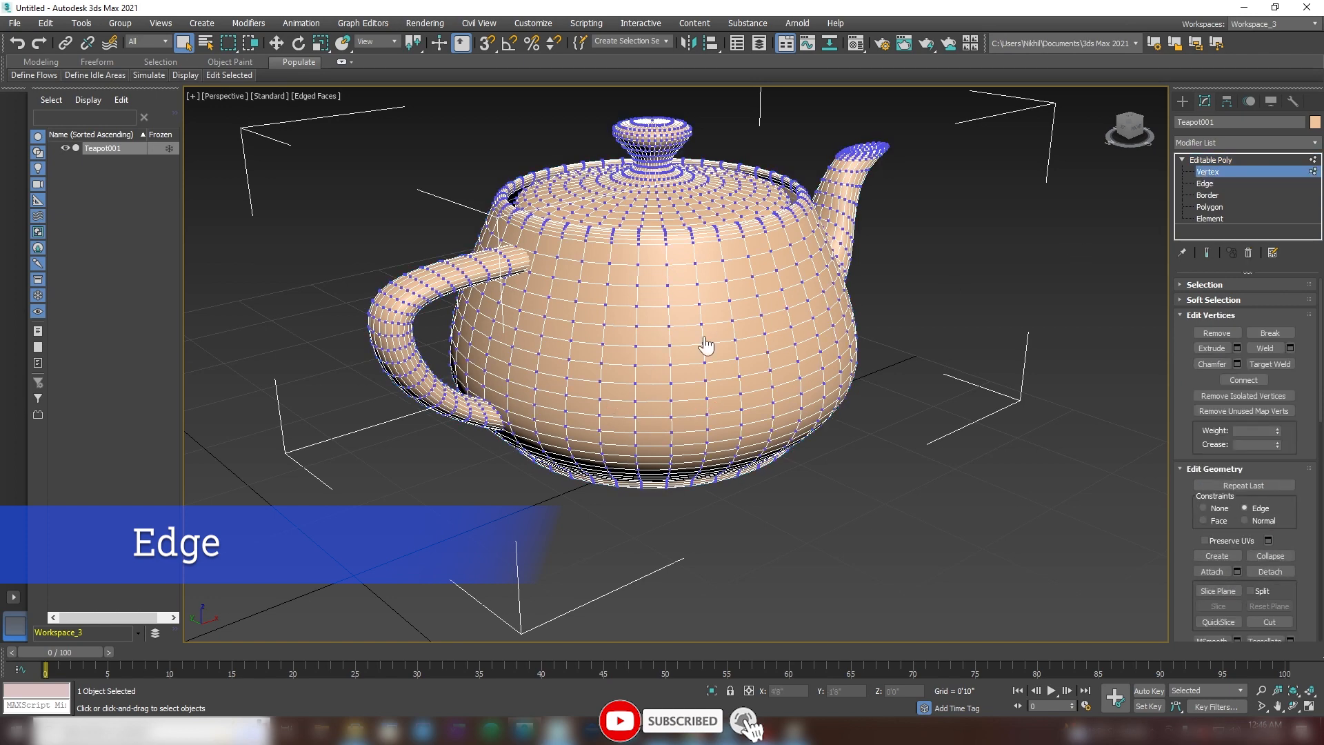
pyautogui.scroll(5, 709, 345)
pyautogui.click(758, 342)
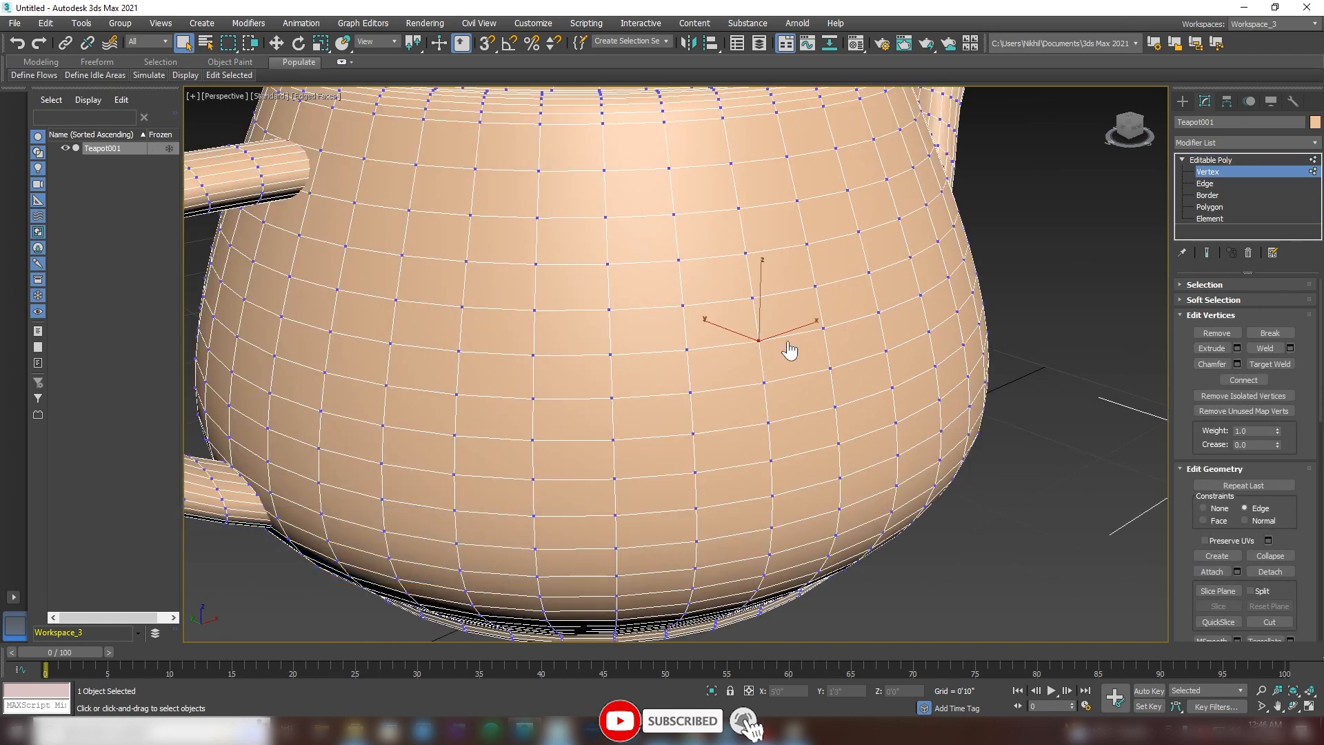
pyautogui.press('w')
pyautogui.keyDown('alt'); pyautogui.moveTo(788, 340); pyautogui.dragTo(787, 338, button='middle'); pyautogui.keyUp('alt')
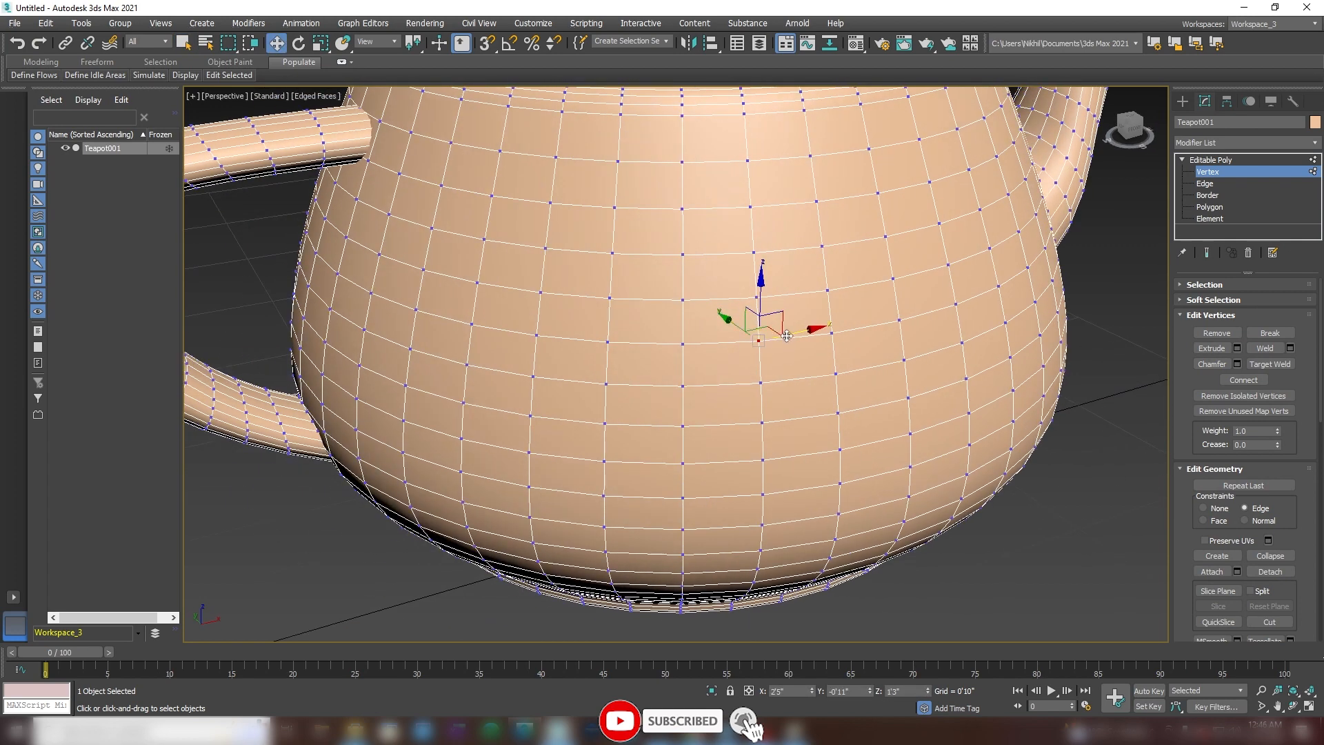
pyautogui.moveTo(823, 325)
pyautogui.mouseDown()
pyautogui.moveTo(755, 338)
pyautogui.moveTo(808, 323)
pyautogui.mouseUp()
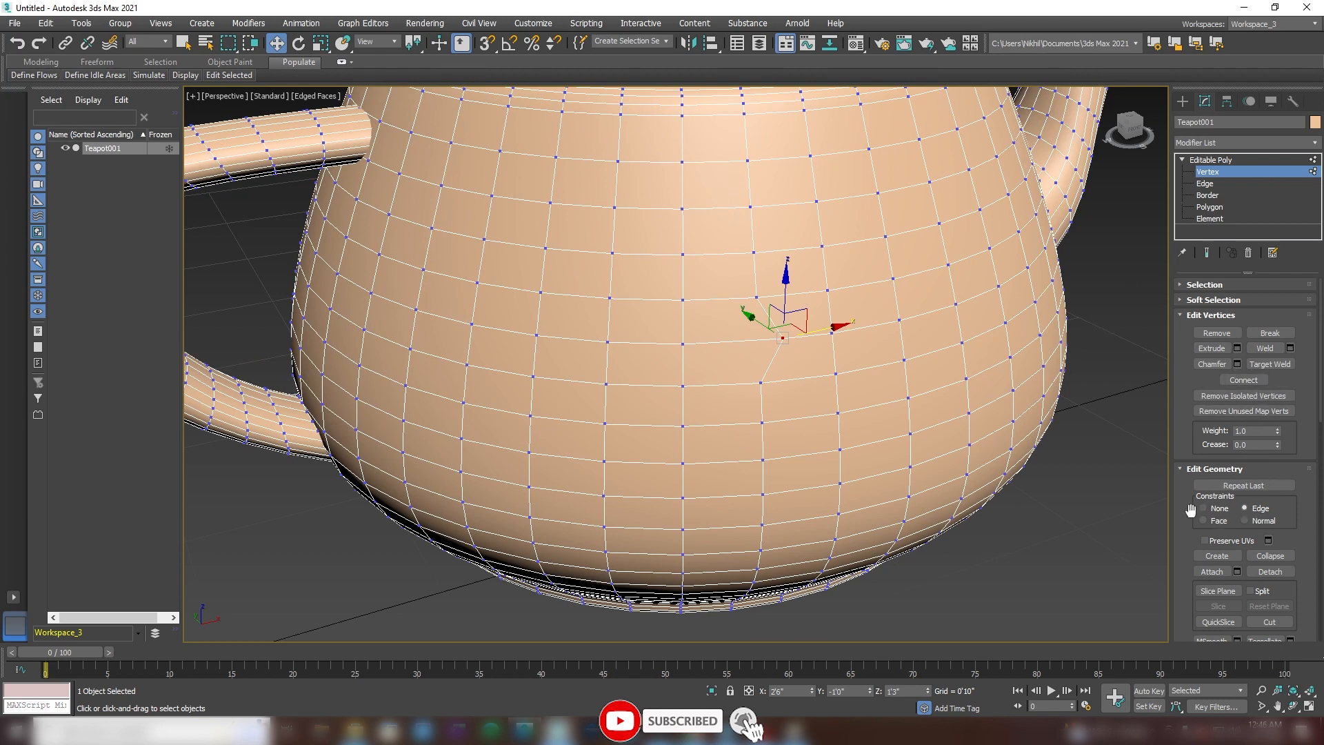
pyautogui.moveTo(1191, 511); pyautogui.dragTo(1184, 392)
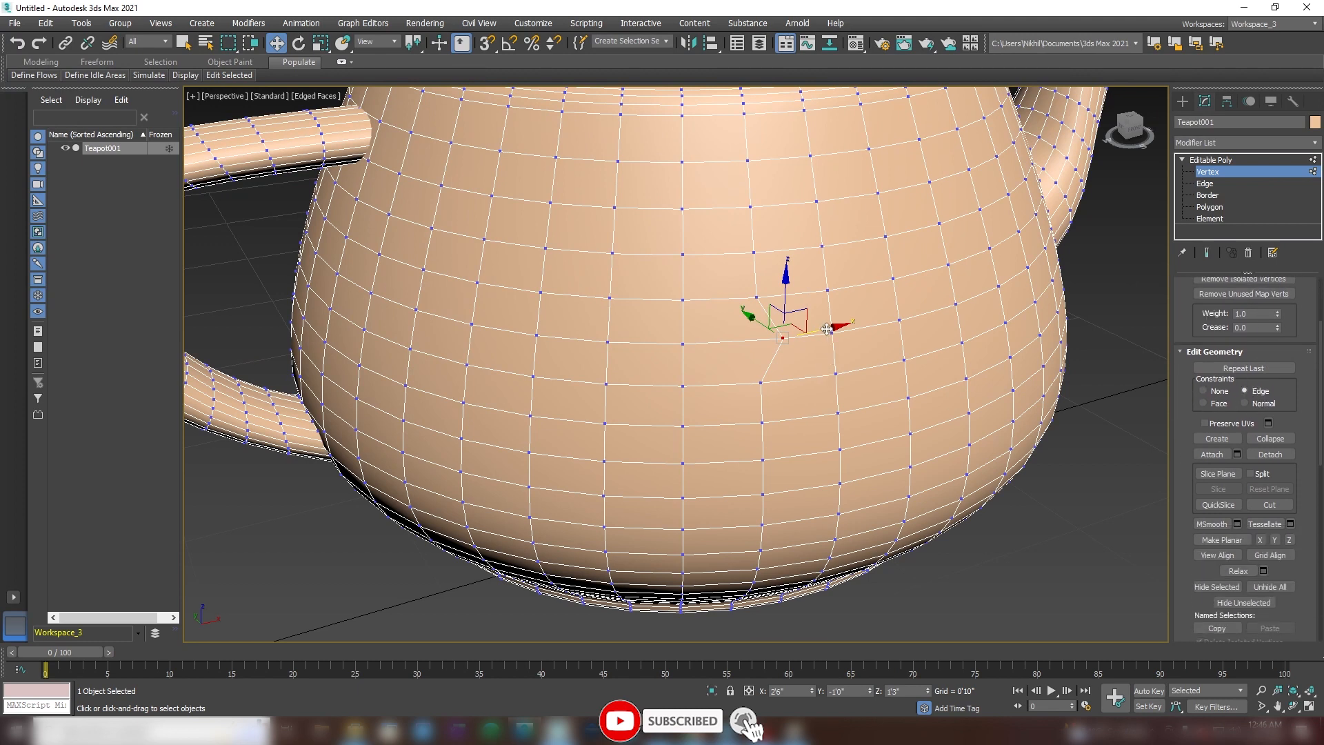
pyautogui.moveTo(827, 328)
pyautogui.mouseDown()
pyautogui.moveTo(740, 343)
pyautogui.moveTo(806, 338)
pyautogui.moveTo(782, 285)
pyautogui.moveTo(787, 308)
pyautogui.moveTo(828, 333)
pyautogui.moveTo(808, 329)
pyautogui.mouseUp()
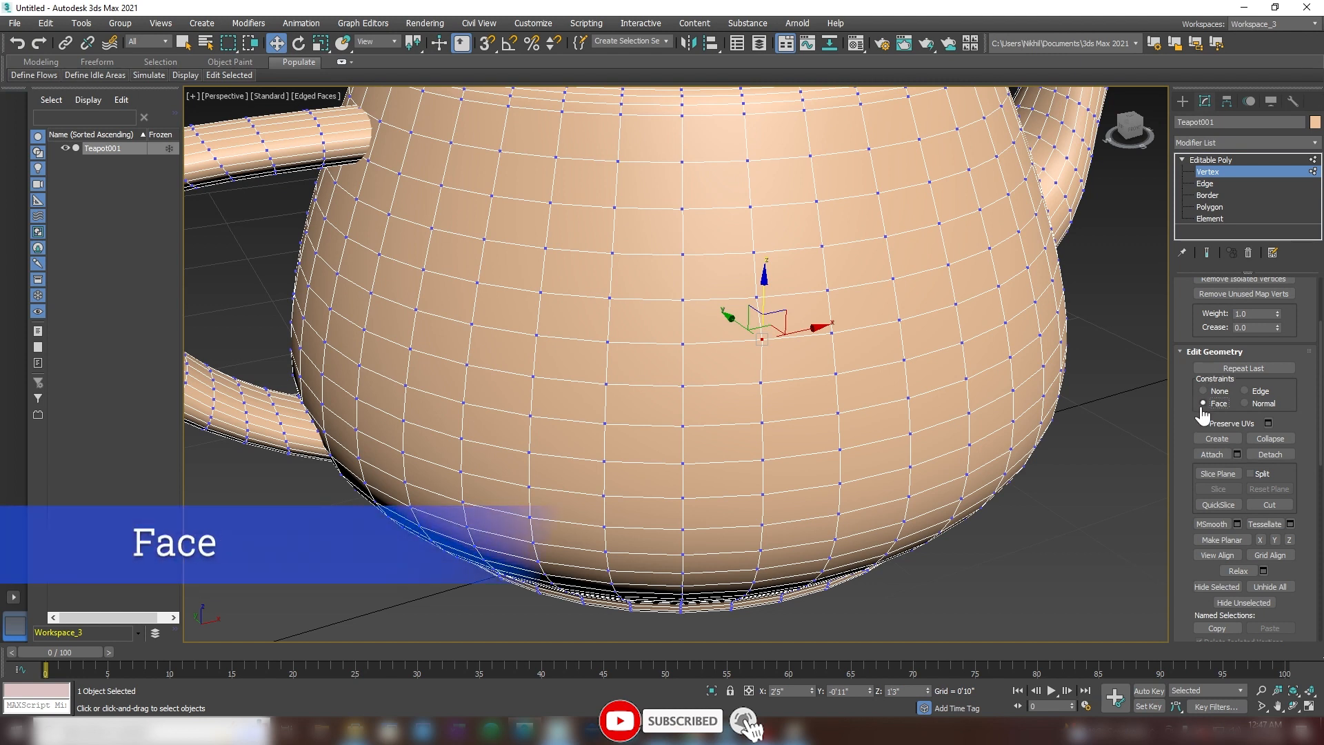
# Step: Move a vertex on the spout side of the teapot's body across its surface using the Face constraint
pyautogui.scroll(3, 893, 364)
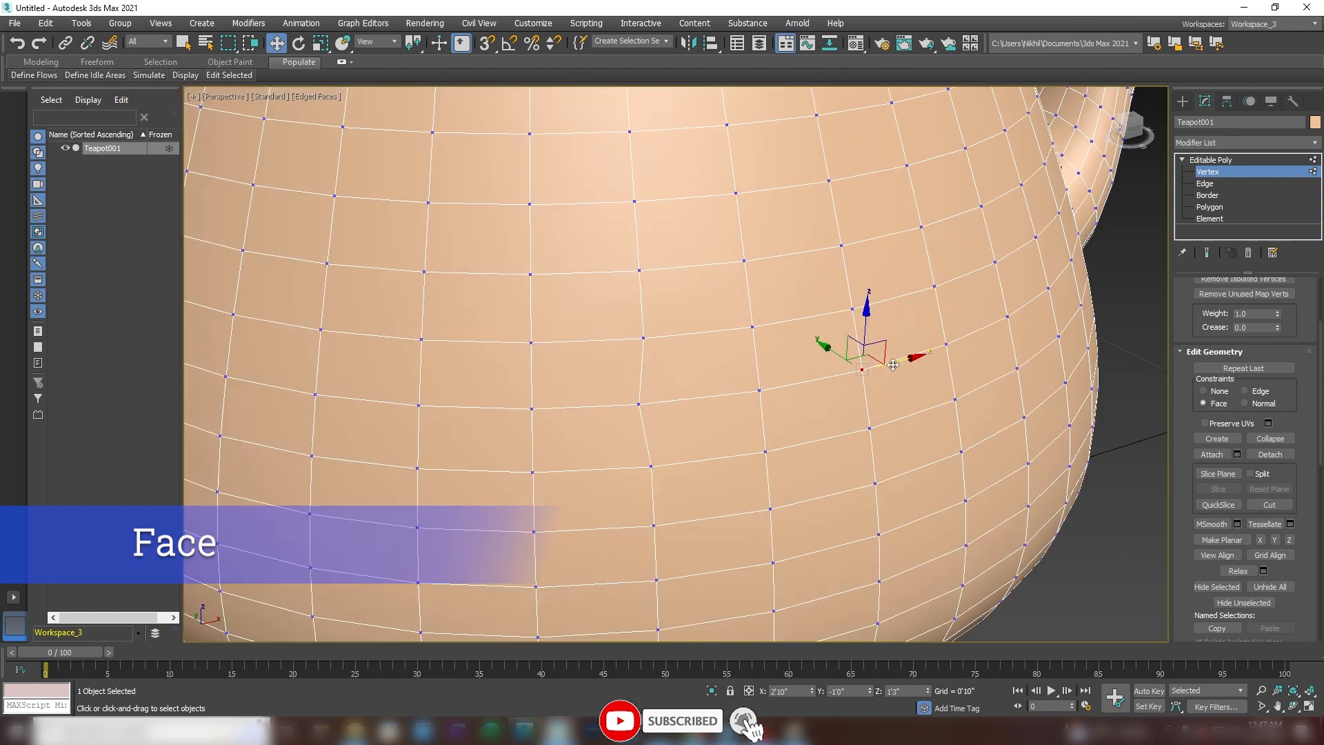
pyautogui.moveTo(893, 364); pyautogui.dragTo(827, 340)
pyautogui.moveTo(840, 379)
pyautogui.keyDown('alt'); pyautogui.mouseDown(button='middle')
pyautogui.moveTo(884, 379)
pyautogui.moveTo(852, 371)
pyautogui.mouseUp(button='middle'); pyautogui.keyUp('alt')
pyautogui.moveTo(830, 347); pyautogui.dragTo(855, 349)
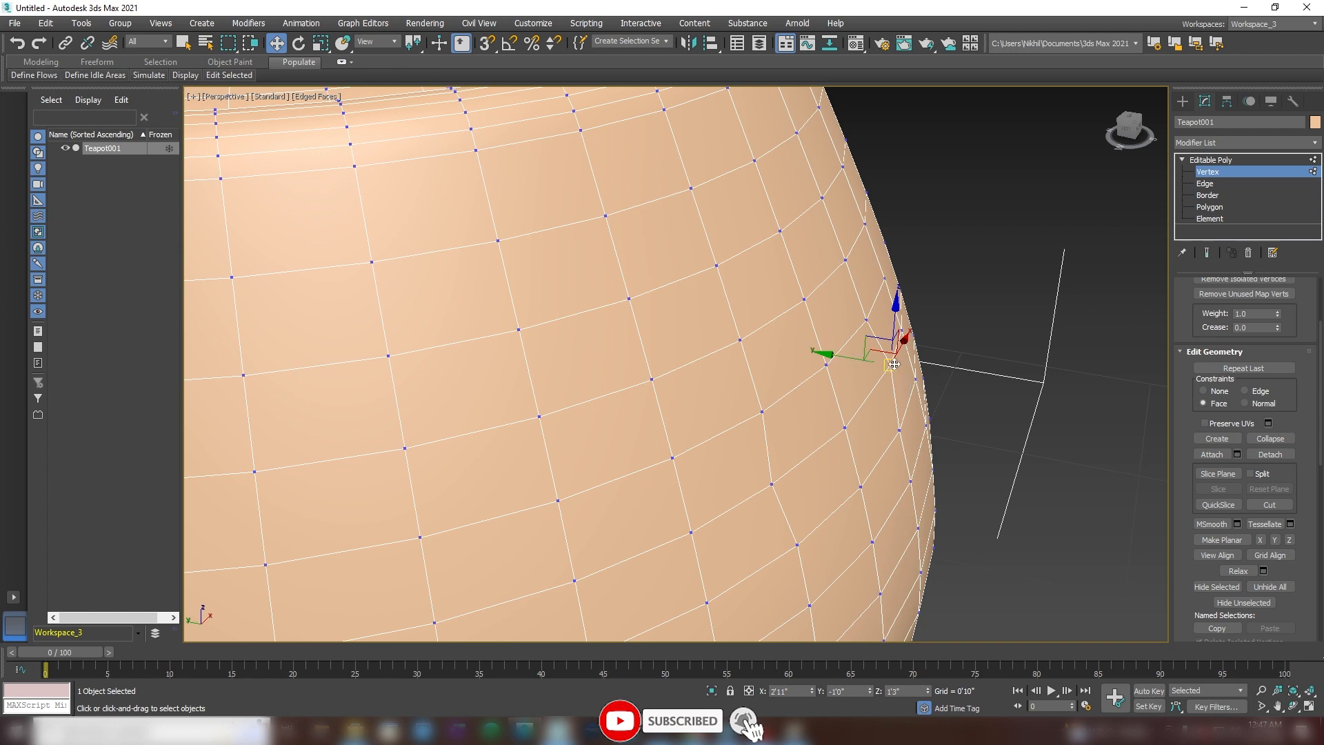
pyautogui.moveTo(894, 365)
pyautogui.mouseDown()
pyautogui.moveTo(870, 380)
pyautogui.moveTo(876, 393)
pyautogui.moveTo(839, 375)
pyautogui.moveTo(870, 367)
pyautogui.mouseUp()
pyautogui.keyDown('alt'); pyautogui.moveTo(905, 379); pyautogui.dragTo(980, 254, button='middle'); pyautogui.keyUp('alt')
# Step: Create a box beside the teapot, about 2'5" long, 3'0" wide and 1'9" high
pyautogui.click(1180, 161)
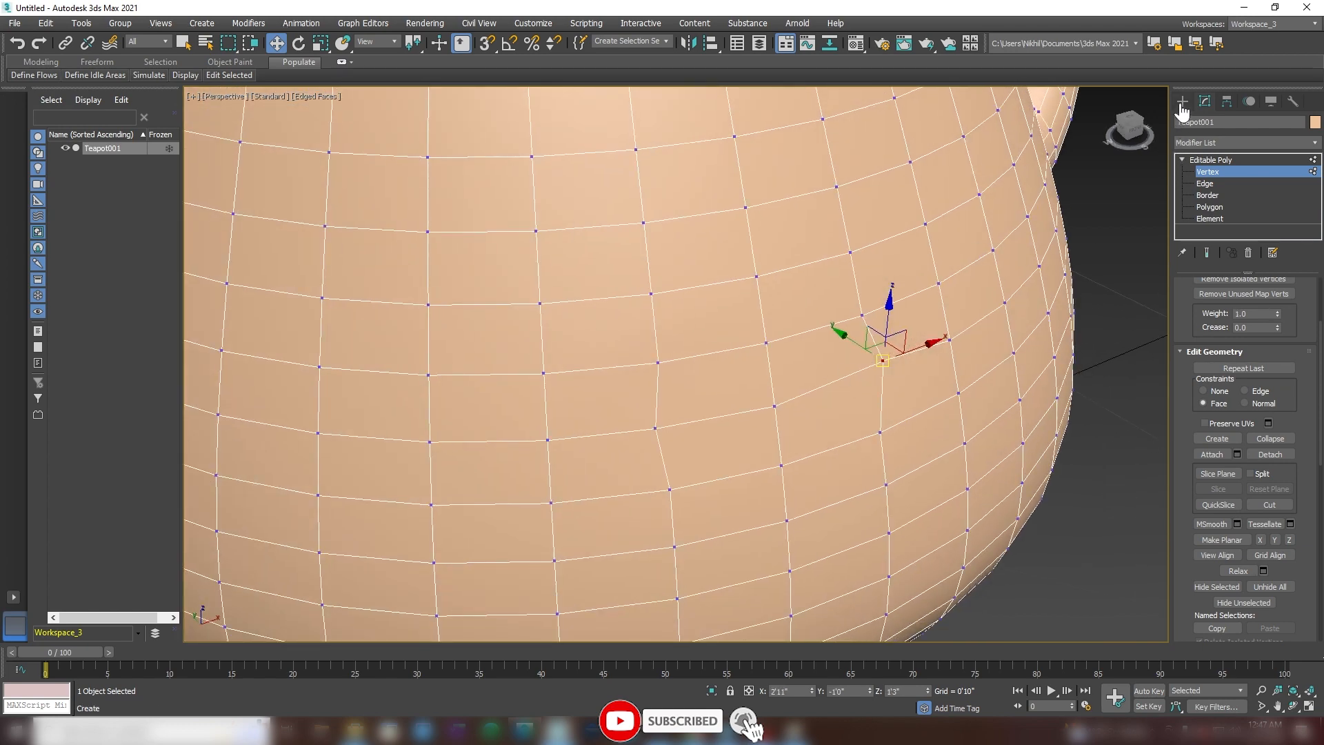
pyautogui.click(1183, 101)
pyautogui.click(1217, 184)
pyautogui.scroll(-4, 743, 289)
pyautogui.keyDown('alt'); pyautogui.moveTo(744, 289); pyautogui.dragTo(878, 389, button='middle'); pyautogui.keyUp('alt')
pyautogui.scroll(-4, 453, 329)
pyautogui.keyDown('alt'); pyautogui.moveTo(452, 329); pyautogui.dragTo(446, 443, button='middle'); pyautogui.keyUp('alt')
pyautogui.moveTo(452, 373); pyautogui.dragTo(814, 448)
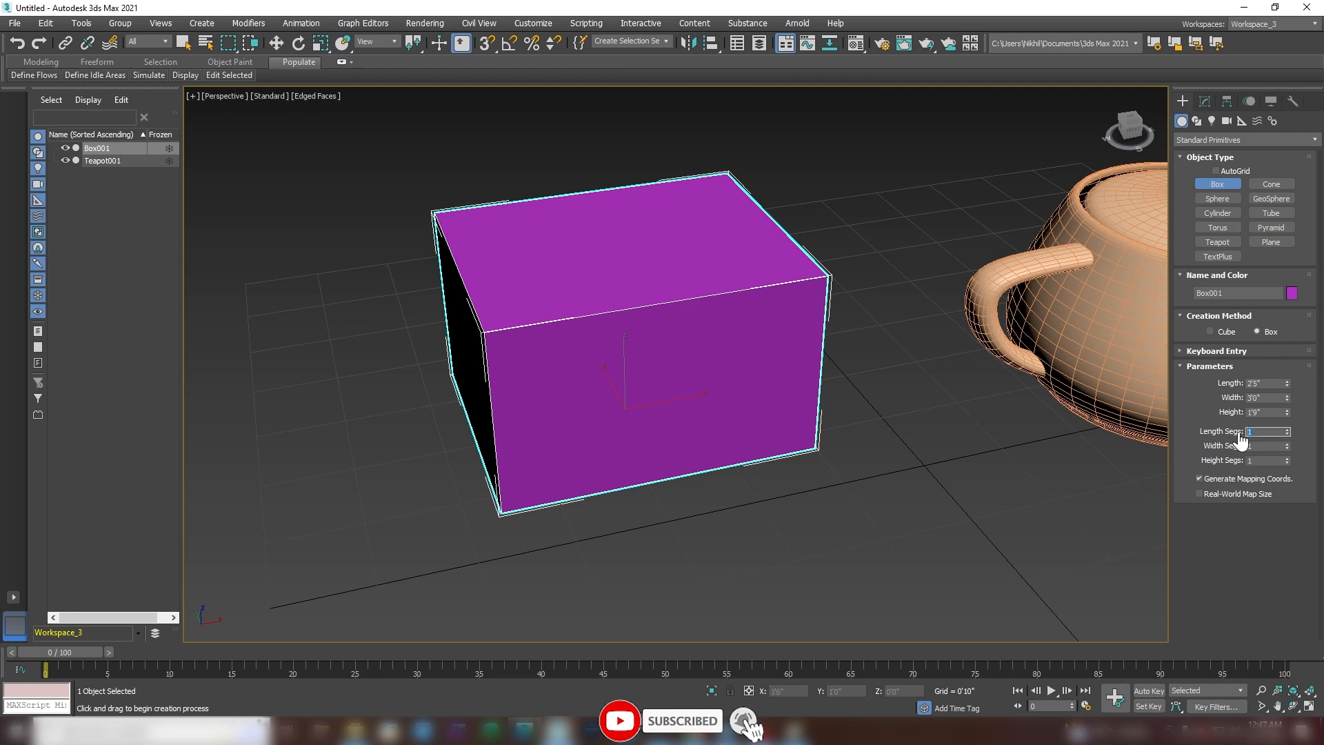
# Step: Subdivide the box into 2 length, 3 width and 3 height segments and convert it to an editable poly
pyautogui.write('40')
pyautogui.press('Return')
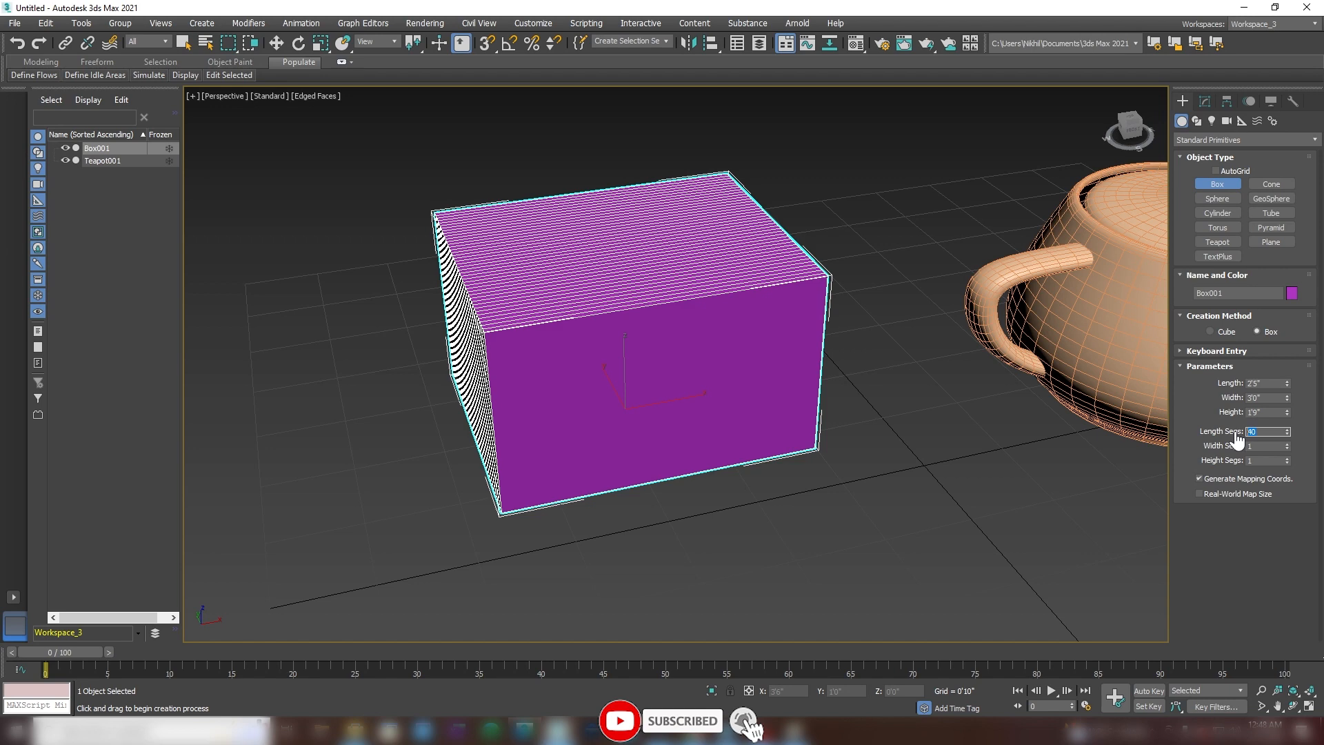
pyautogui.press('Return')
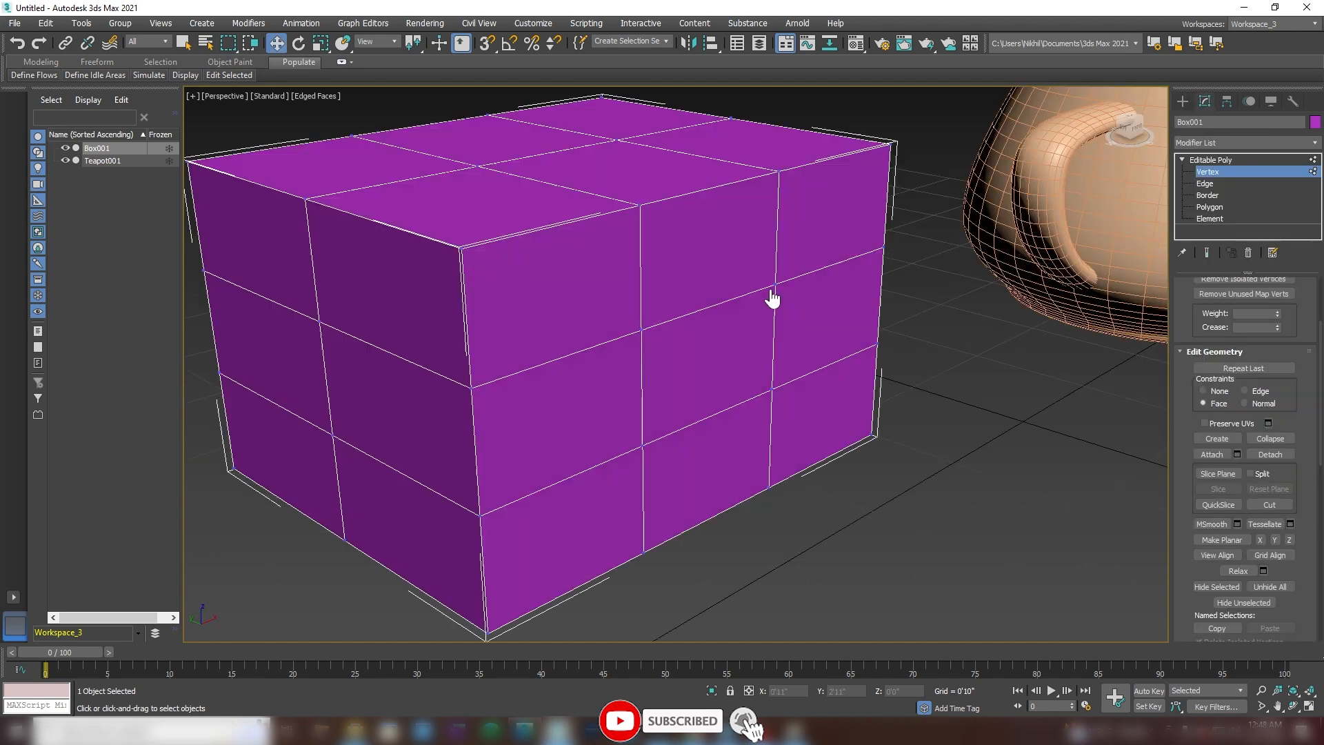
# Step: Select an inner upper vertex on the box's front face and change the object color to light grey
pyautogui.click(775, 284)
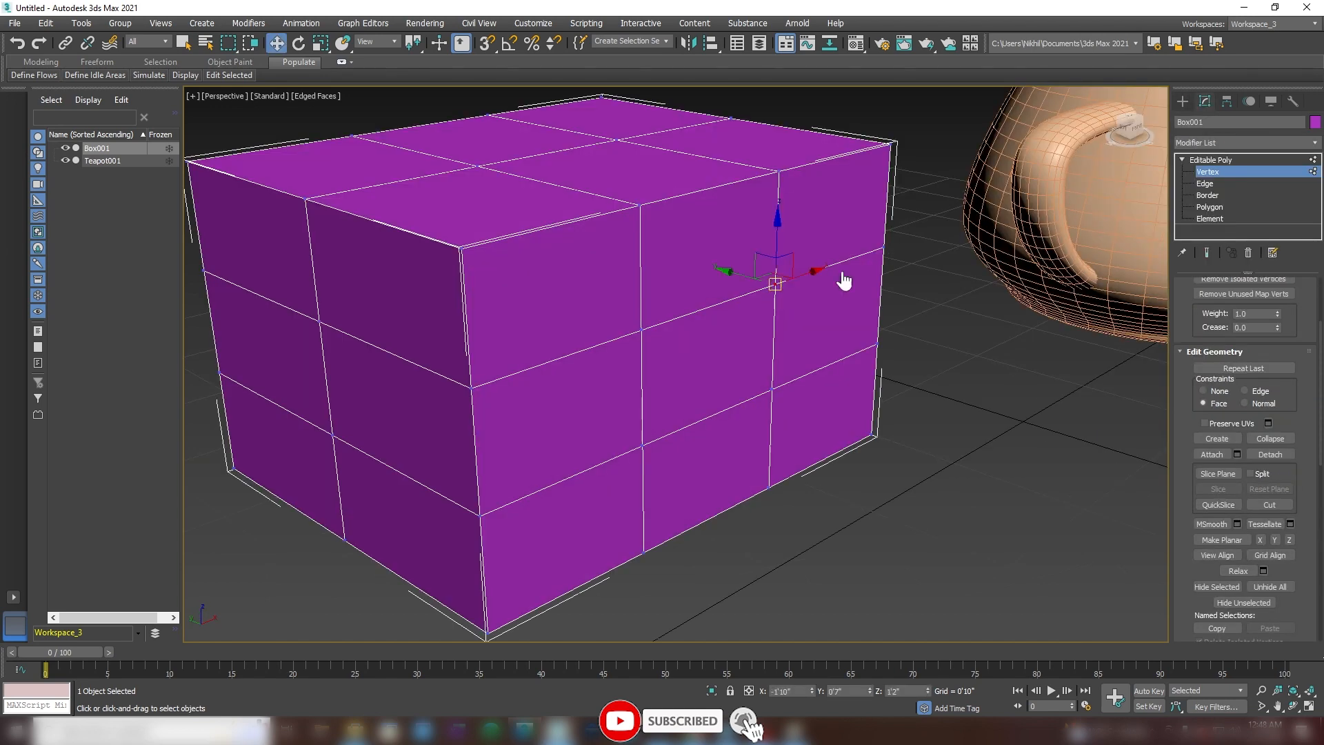
pyautogui.click(1315, 121)
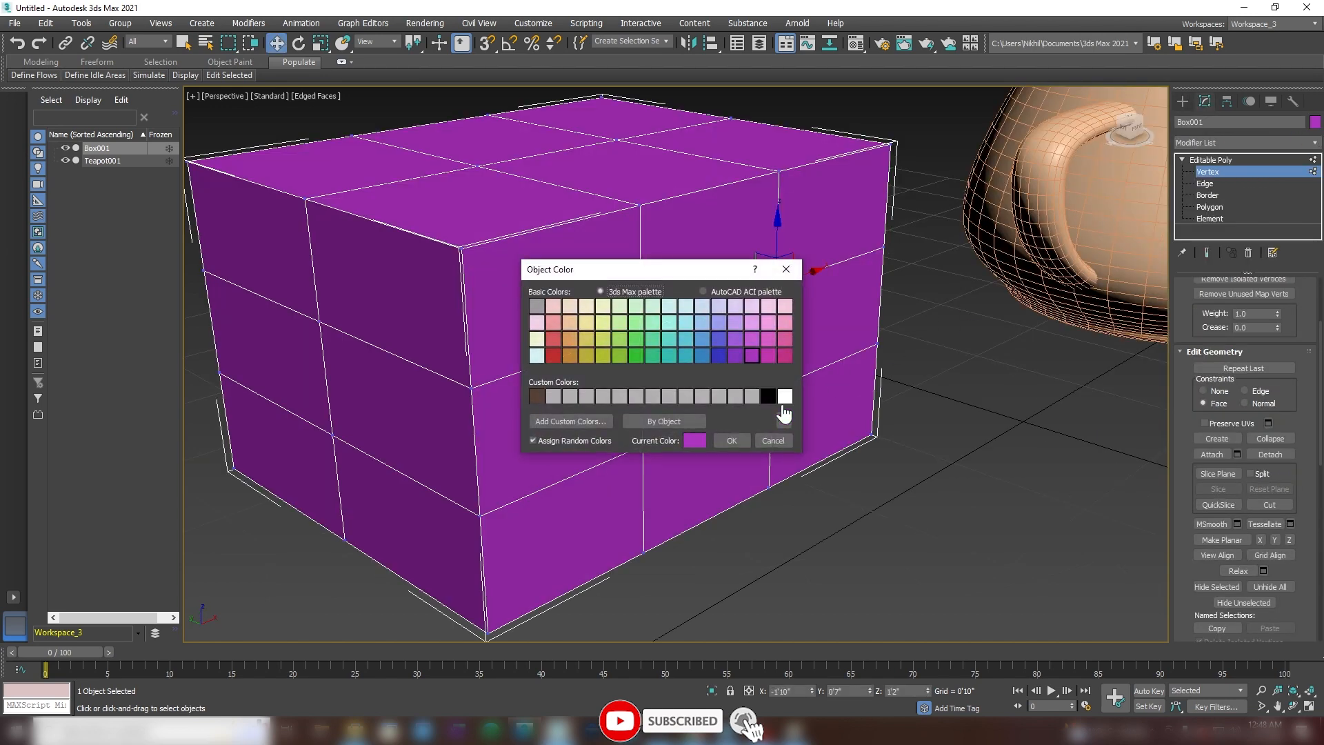
pyautogui.click(750, 396)
pyautogui.click(732, 440)
# Step: Try sliding the selected box vertex along the X axis within the front face under the Face constraint
pyautogui.scroll(5, 752, 372)
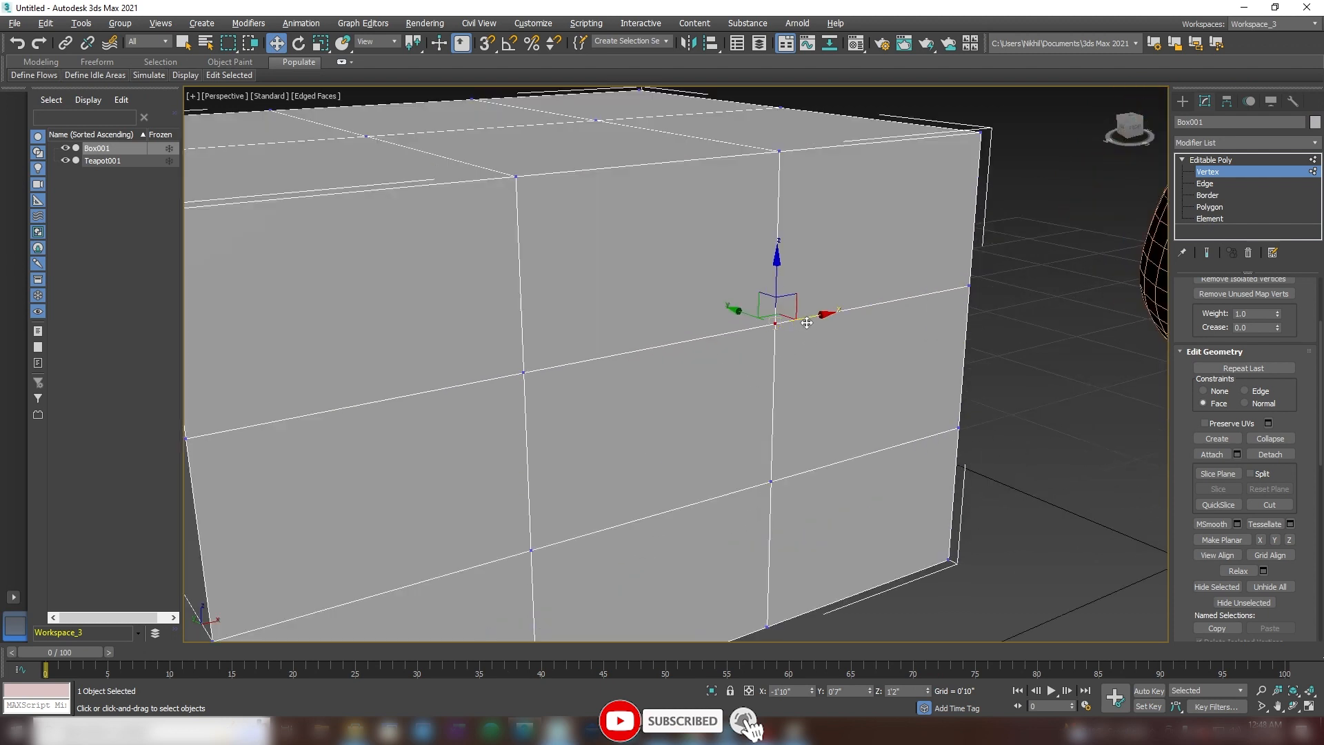
pyautogui.moveTo(811, 318)
pyautogui.mouseDown()
pyautogui.moveTo(845, 312)
pyautogui.moveTo(831, 317)
pyautogui.mouseUp()
pyautogui.moveTo(870, 310); pyautogui.dragTo(770, 369, button='middle')
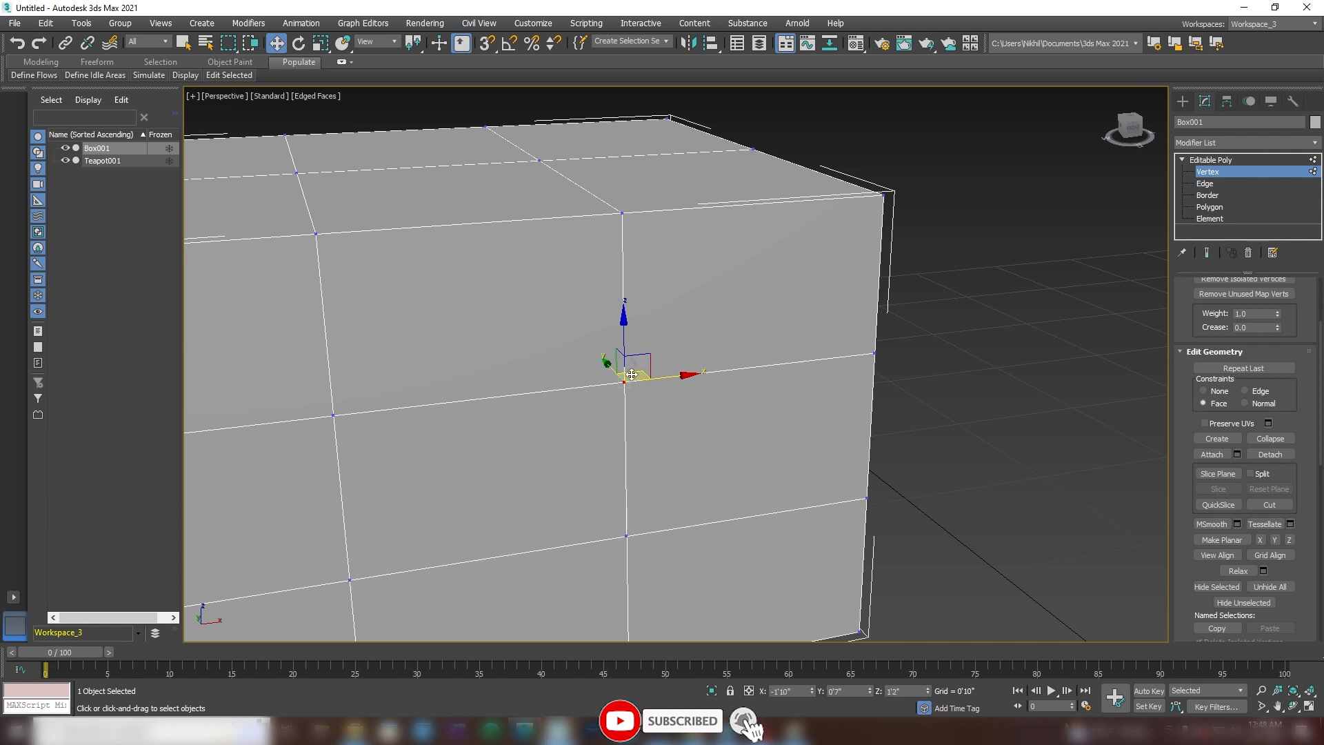
pyautogui.moveTo(649, 379)
pyautogui.keyDown('alt'); pyautogui.mouseDown(button='middle')
pyautogui.moveTo(697, 384)
pyautogui.moveTo(630, 377)
pyautogui.mouseUp(button='middle'); pyautogui.keyUp('alt')
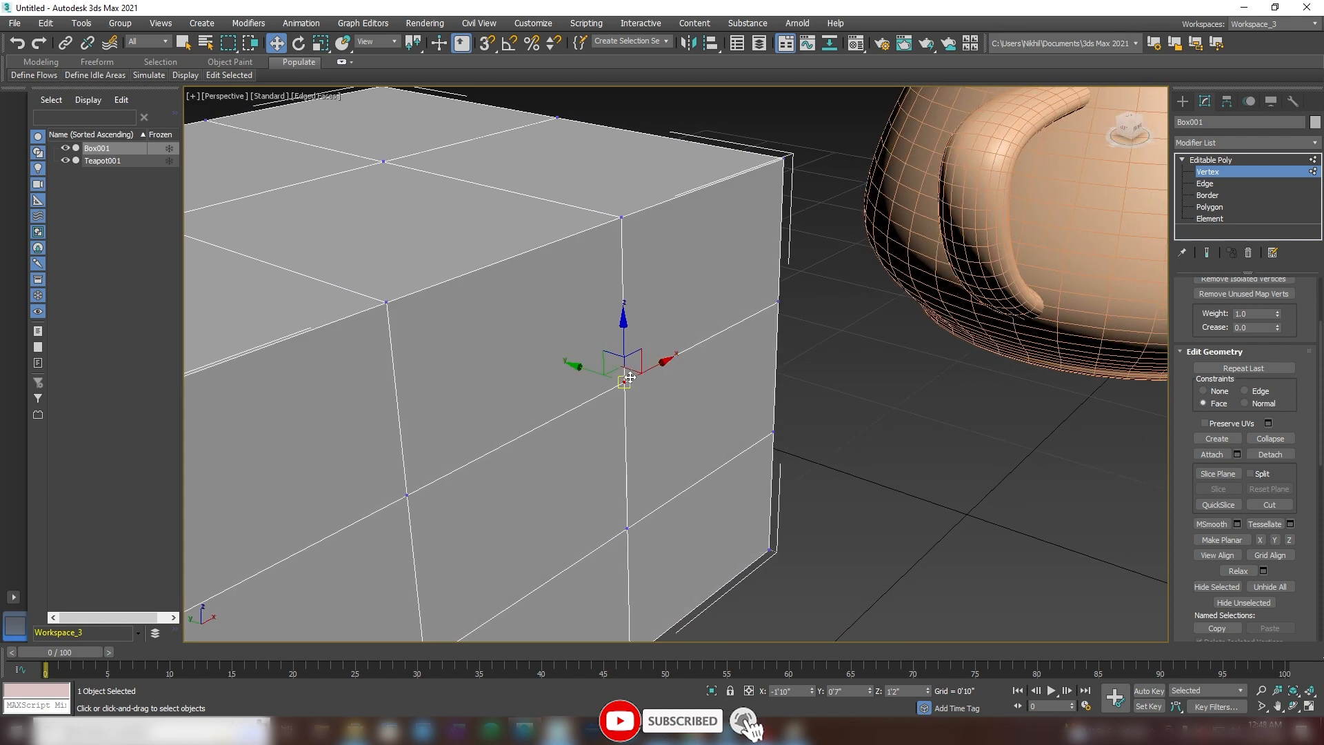
# Step: Move the box vertex upward and along X under the Face constraint, and undo both moves
pyautogui.moveTo(625, 380)
pyautogui.mouseDown()
pyautogui.moveTo(644, 349)
pyautogui.moveTo(718, 354)
pyautogui.moveTo(562, 435)
pyautogui.moveTo(713, 289)
pyautogui.moveTo(520, 358)
pyautogui.moveTo(500, 432)
pyautogui.moveTo(750, 371)
pyautogui.moveTo(527, 284)
pyautogui.moveTo(629, 440)
pyautogui.moveTo(612, 275)
pyautogui.moveTo(553, 419)
pyautogui.moveTo(731, 329)
pyautogui.moveTo(672, 256)
pyautogui.moveTo(608, 383)
pyautogui.moveTo(623, 359)
pyautogui.mouseUp()
pyautogui.keyDown('alt'); pyautogui.moveTo(745, 390); pyautogui.dragTo(680, 366, button='middle'); pyautogui.keyUp('alt')
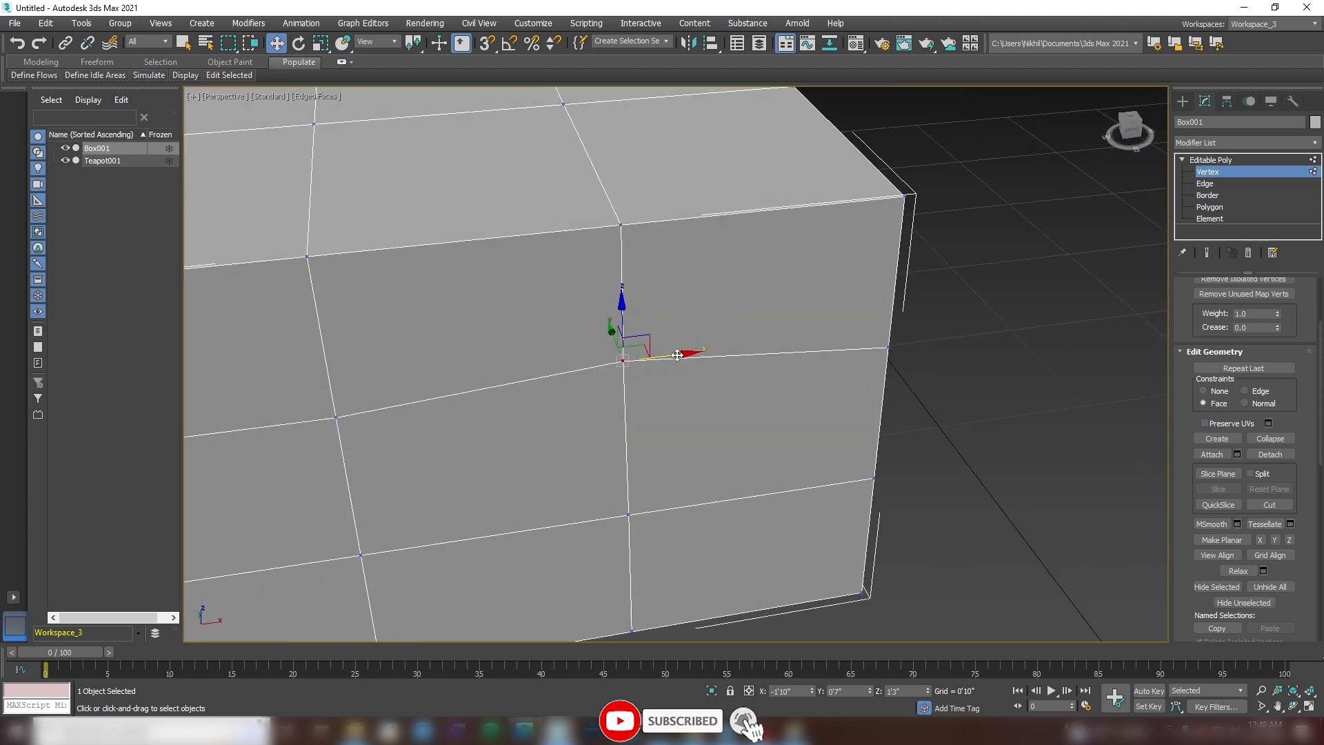
pyautogui.moveTo(623, 360); pyautogui.dragTo(662, 355)
pyautogui.hotkey('ctrl', 'z')
pyautogui.hotkey('ctrl', 'z')
pyautogui.keyDown('alt'); pyautogui.moveTo(650, 425); pyautogui.dragTo(661, 399, button='middle'); pyautogui.keyUp('alt')
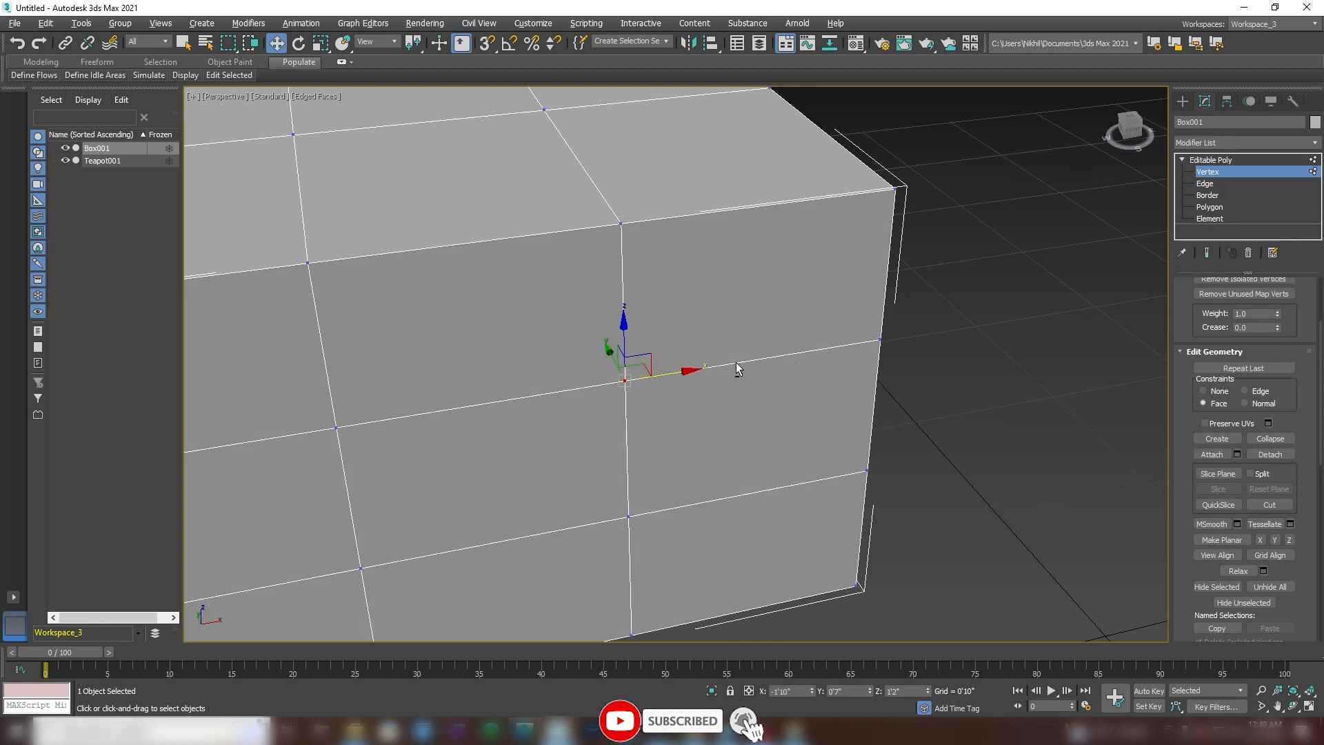
# Step: Set the constraint to Normal, try moving the box vertex off the front face, and undo the move
pyautogui.keyDown('alt'); pyautogui.moveTo(735, 362); pyautogui.dragTo(764, 353, button='middle'); pyautogui.keyUp('alt')
pyautogui.scroll(2, 764, 353)
pyautogui.keyDown('alt'); pyautogui.moveTo(618, 371); pyautogui.dragTo(603, 364, button='middle'); pyautogui.keyUp('alt')
pyautogui.scroll(-1, 602, 364)
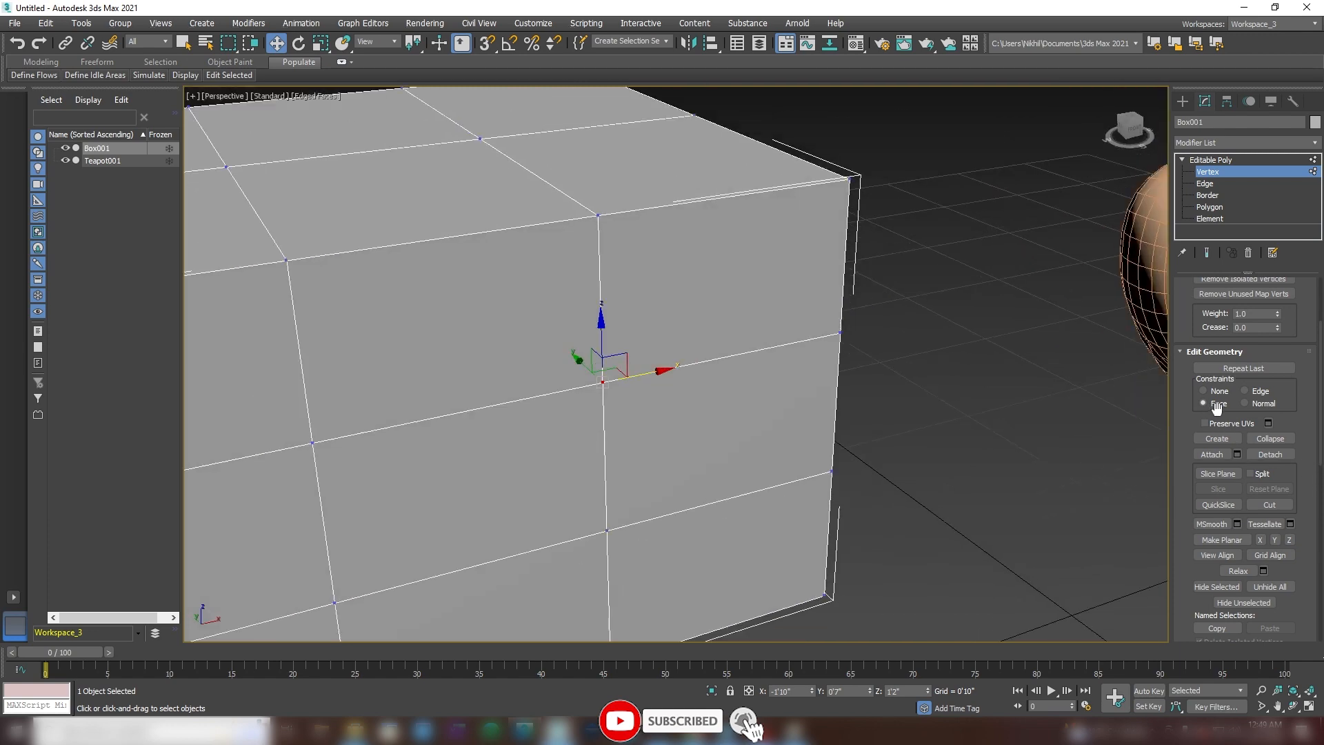
pyautogui.click(1246, 403)
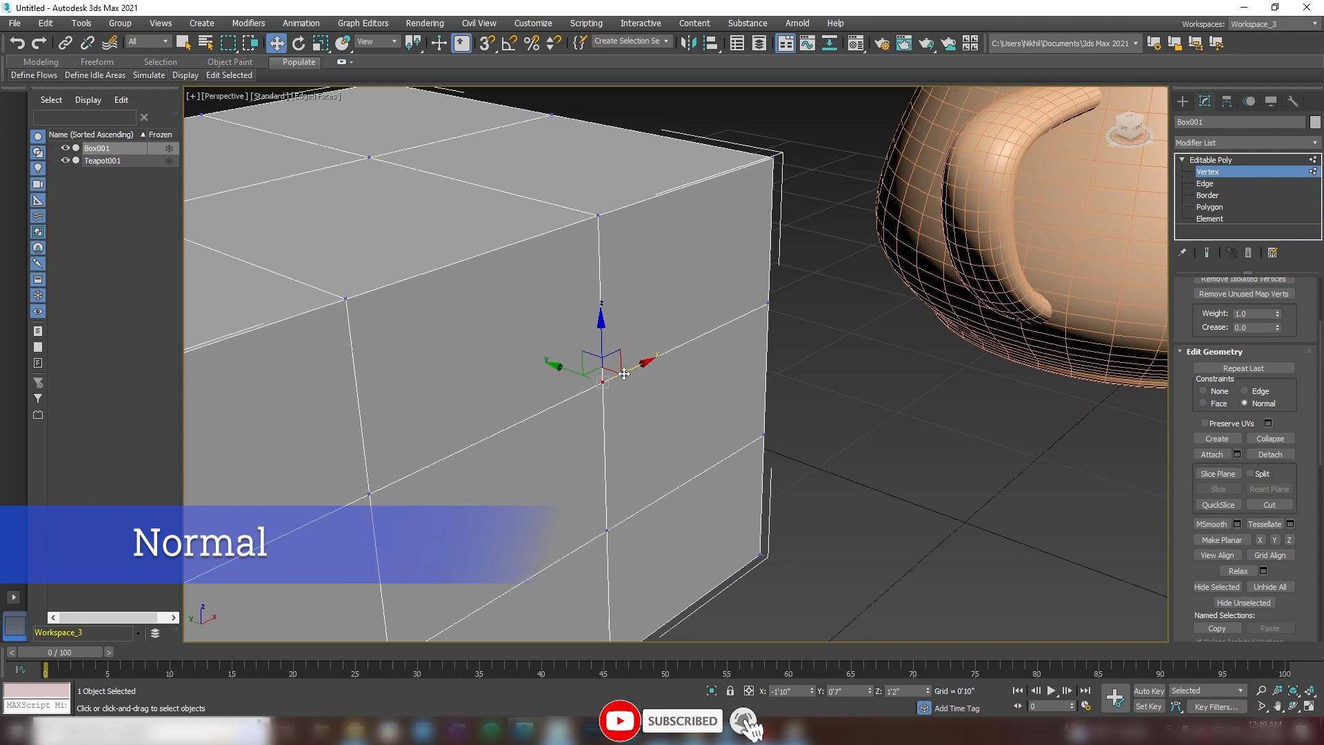
pyautogui.moveTo(624, 373); pyautogui.dragTo(538, 325)
pyautogui.hotkey('ctrl', 'z')
pyautogui.keyDown('alt'); pyautogui.moveTo(580, 345); pyautogui.dragTo(503, 325, button='middle'); pyautogui.keyUp('alt')
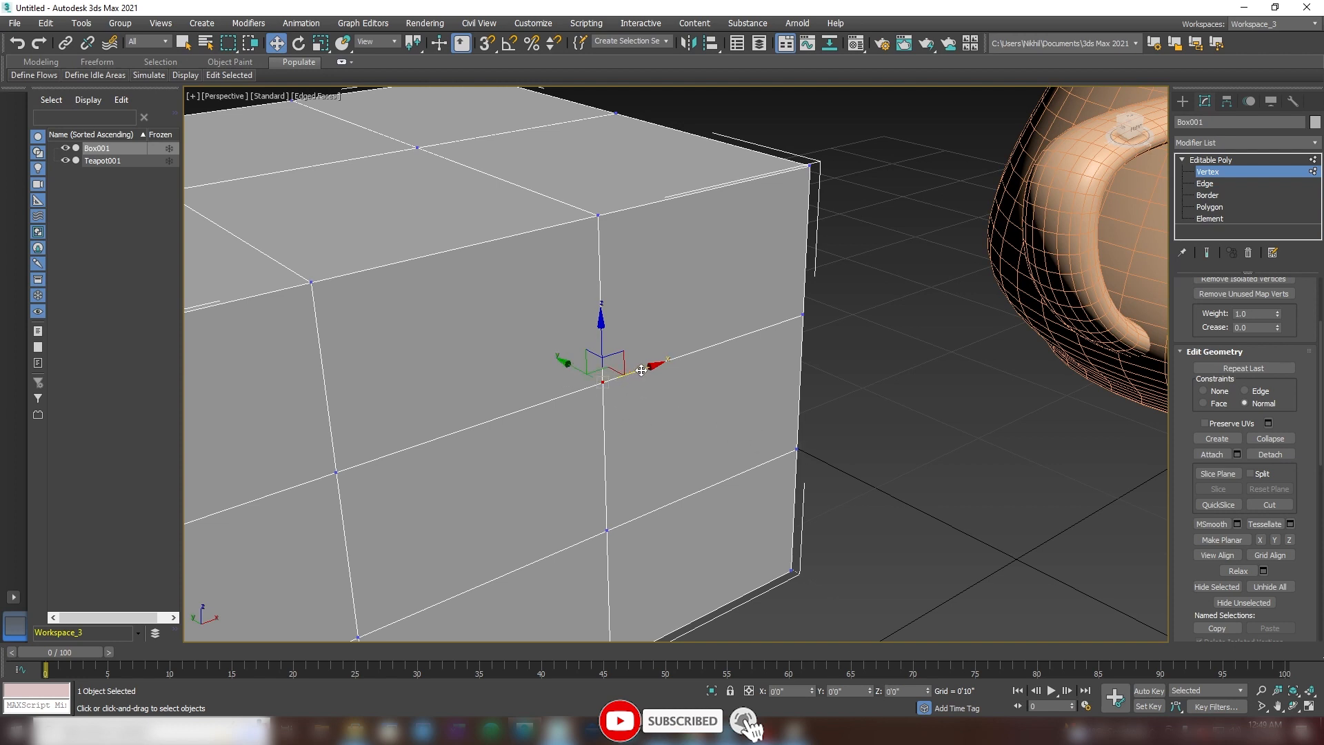
# Step: Try moving the box vertex along the X axis under the Normal constraint and undo it
pyautogui.moveTo(642, 370)
pyautogui.mouseDown()
pyautogui.moveTo(683, 353)
pyautogui.moveTo(569, 372)
pyautogui.moveTo(654, 368)
pyautogui.mouseUp()
pyautogui.hotkey('ctrl', 'z')
# Step: Switch the constraint back to Face and bring the teapot into view
pyautogui.keyDown('alt'); pyautogui.moveTo(752, 378); pyautogui.dragTo(473, 363, button='middle'); pyautogui.keyUp('alt')
pyautogui.scroll(-4, 473, 363)
pyautogui.moveTo(902, 411); pyautogui.dragTo(555, 358, button='middle')
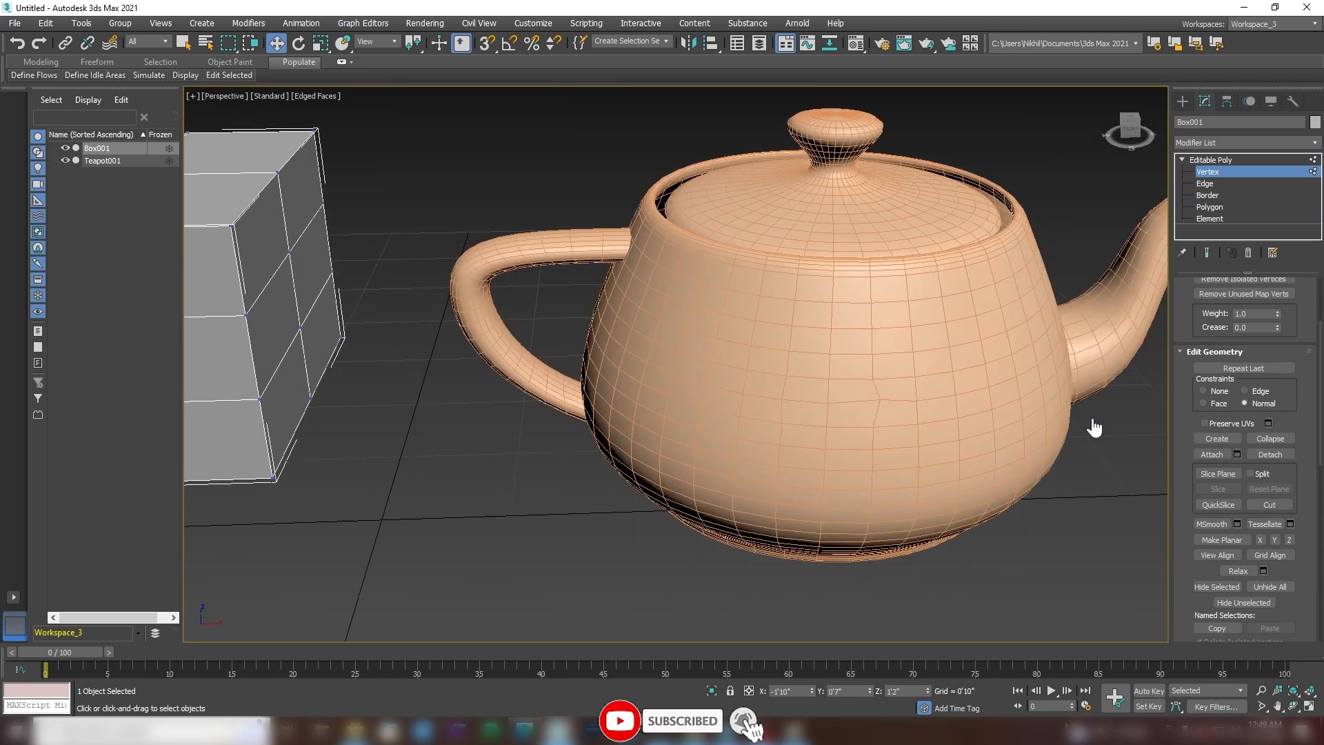
pyautogui.keyDown('alt'); pyautogui.moveTo(1035, 413); pyautogui.dragTo(894, 412, button='middle'); pyautogui.keyUp('alt')
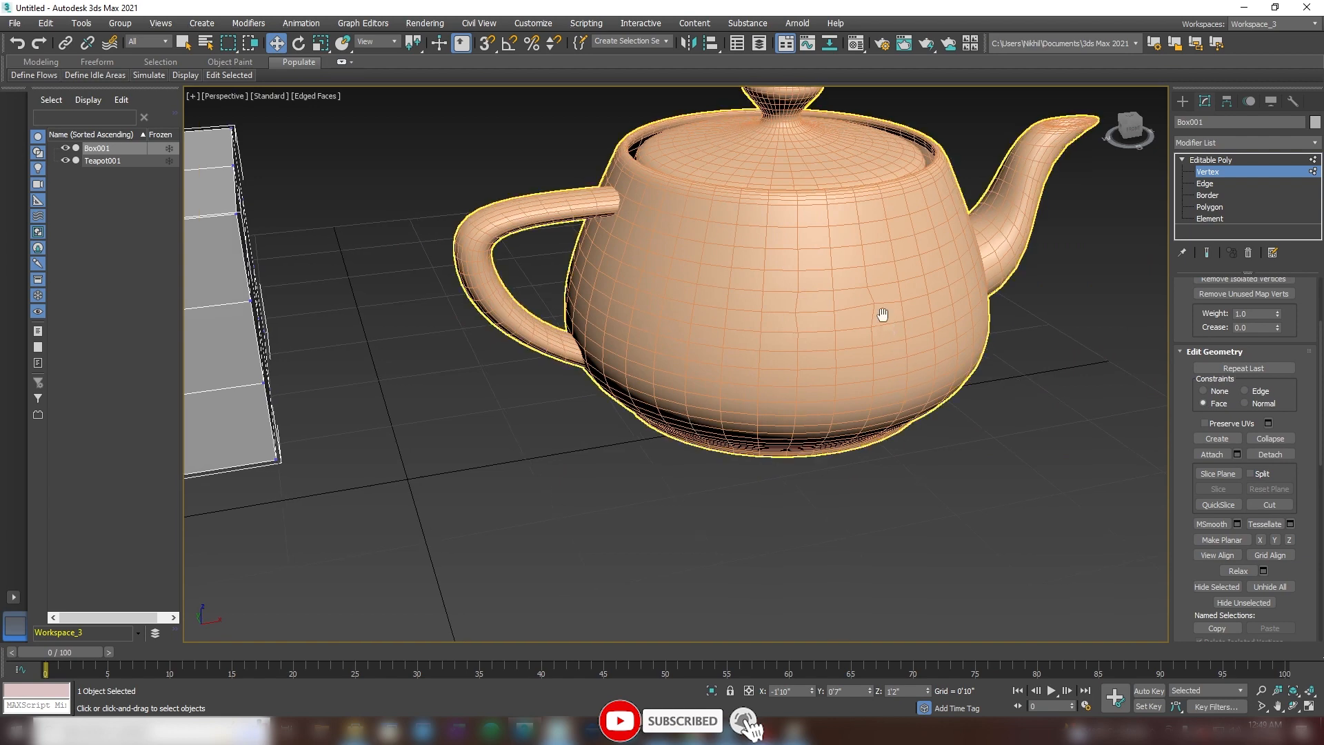
pyautogui.keyDown('alt'); pyautogui.moveTo(881, 317); pyautogui.dragTo(866, 393, button='middle'); pyautogui.keyUp('alt')
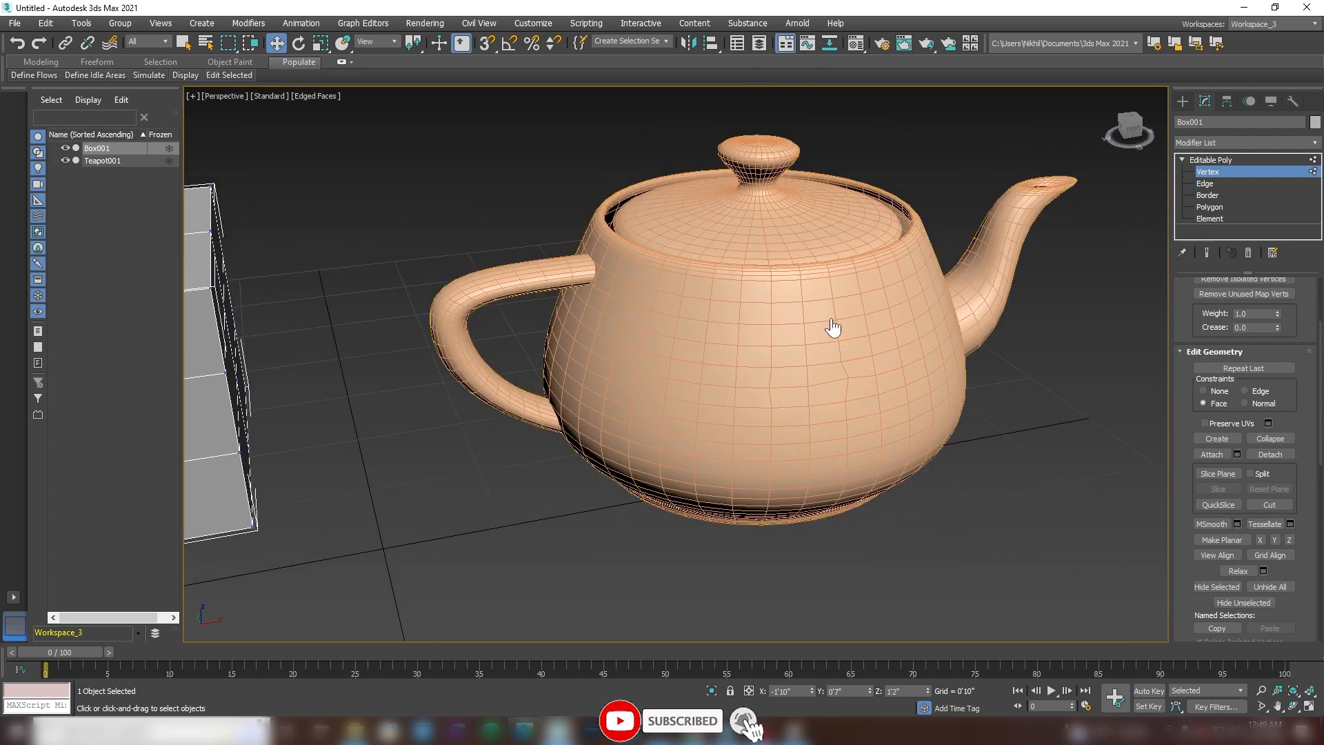
# Step: Leave the box's vertex level and select a single vertex on the teapot's body at vertex level
pyautogui.click(1203, 161)
pyautogui.click(896, 297)
pyautogui.scroll(3, 888, 290)
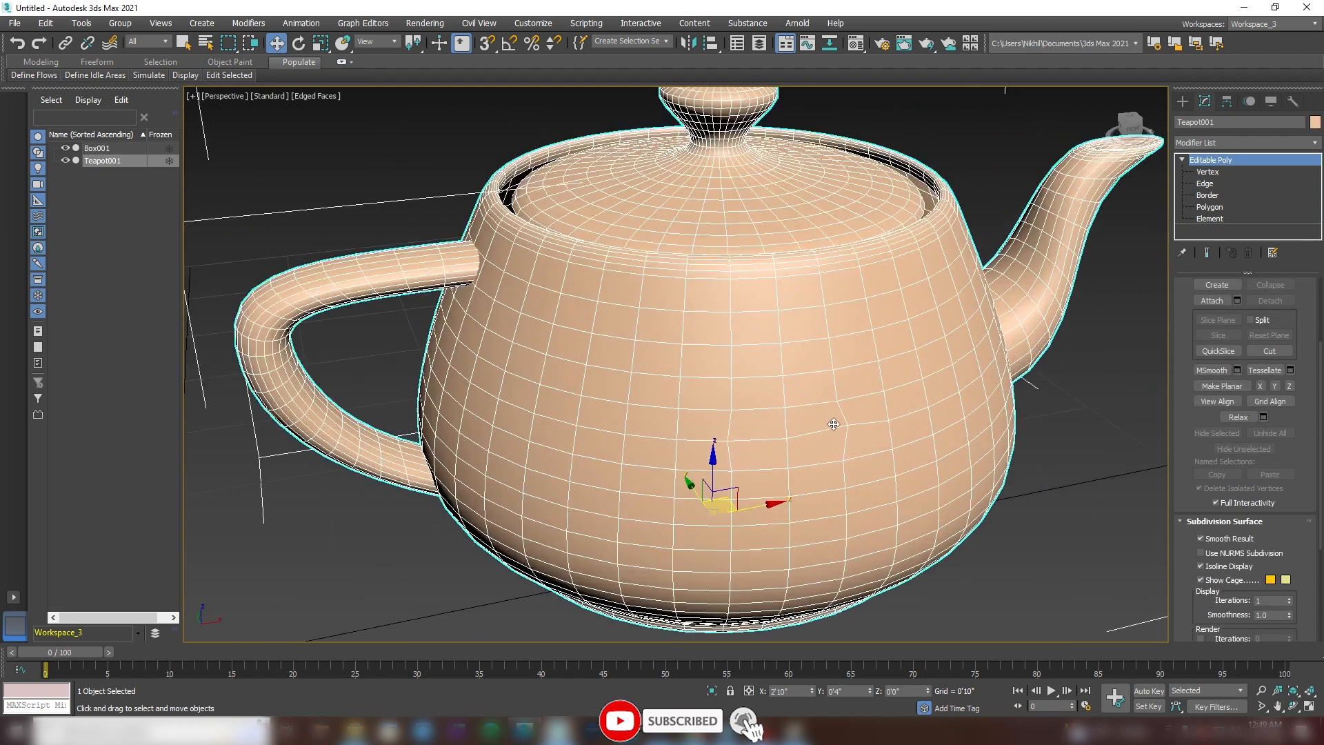
pyautogui.click(1207, 172)
pyautogui.click(883, 390)
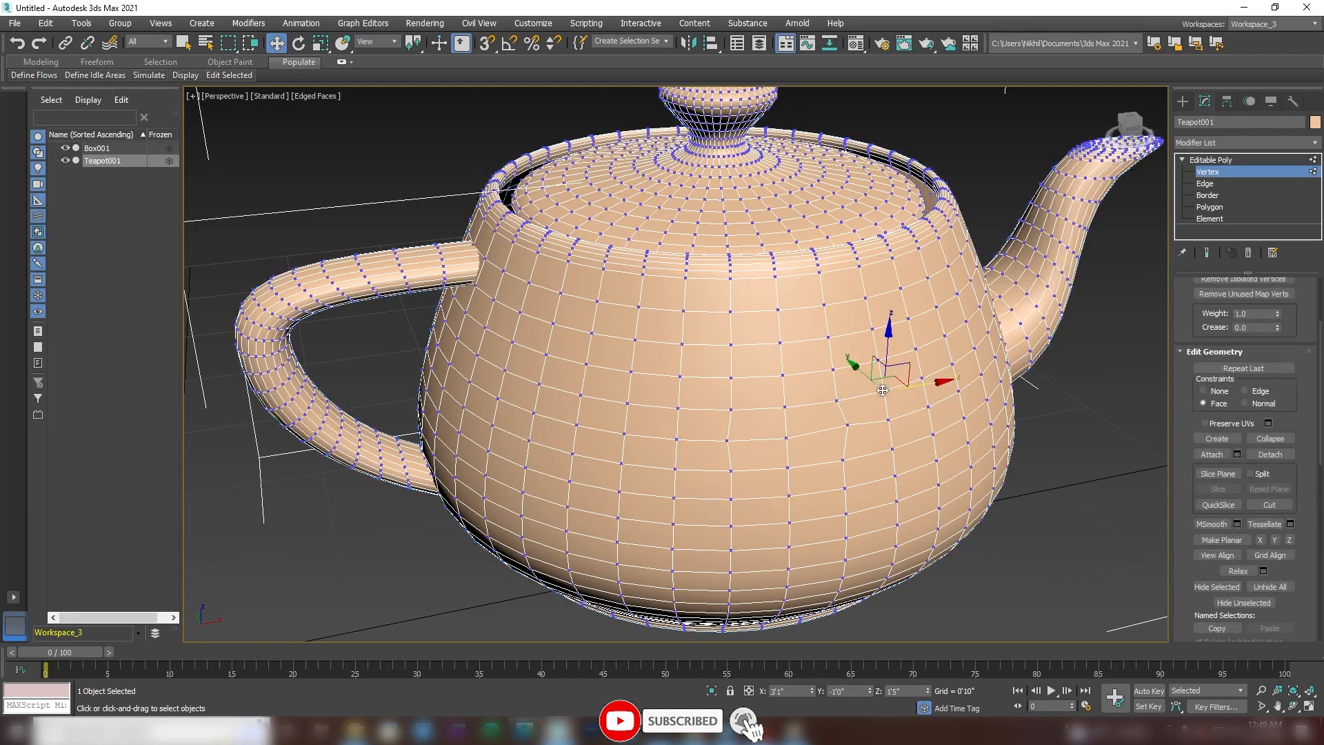
# Step: Move the selected teapot vertex across the body's surface under the Face constraint
pyautogui.scroll(3, 925, 386)
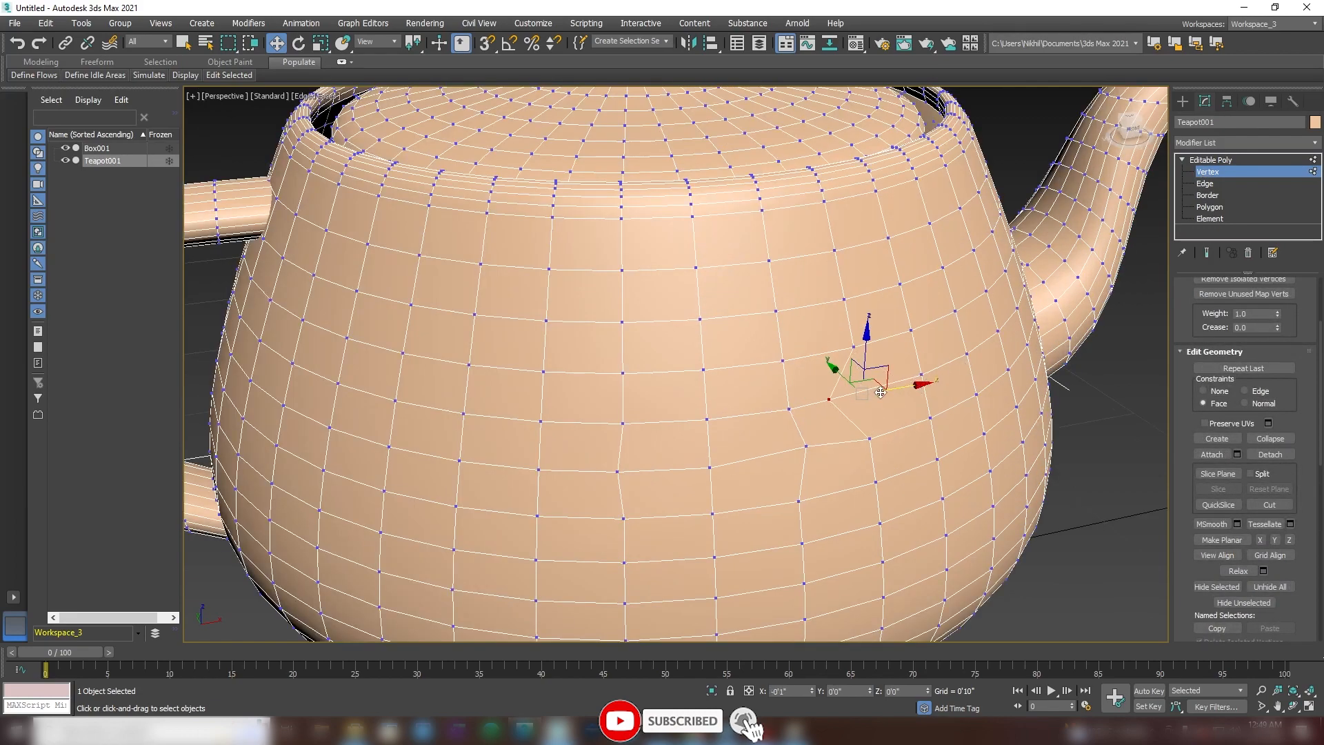
pyautogui.moveTo(856, 416)
pyautogui.keyDown('alt'); pyautogui.mouseDown(button='middle')
pyautogui.moveTo(838, 379)
pyautogui.moveTo(896, 354)
pyautogui.moveTo(848, 408)
pyautogui.moveTo(744, 413)
pyautogui.moveTo(882, 429)
pyautogui.moveTo(863, 429)
pyautogui.mouseUp(button='middle'); pyautogui.keyUp('alt')
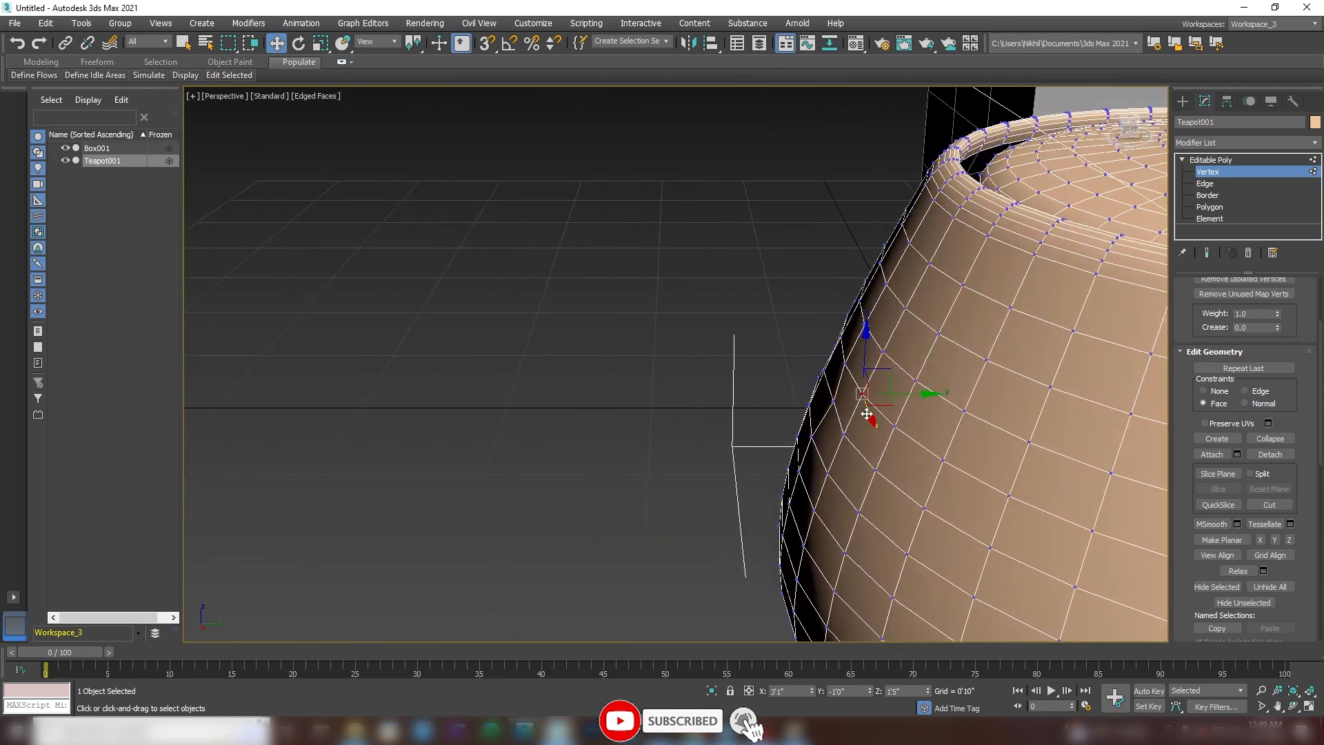
pyautogui.keyDown('alt'); pyautogui.moveTo(868, 441); pyautogui.dragTo(921, 415, button='middle'); pyautogui.keyUp('alt')
pyautogui.moveTo(908, 396); pyautogui.dragTo(961, 394)
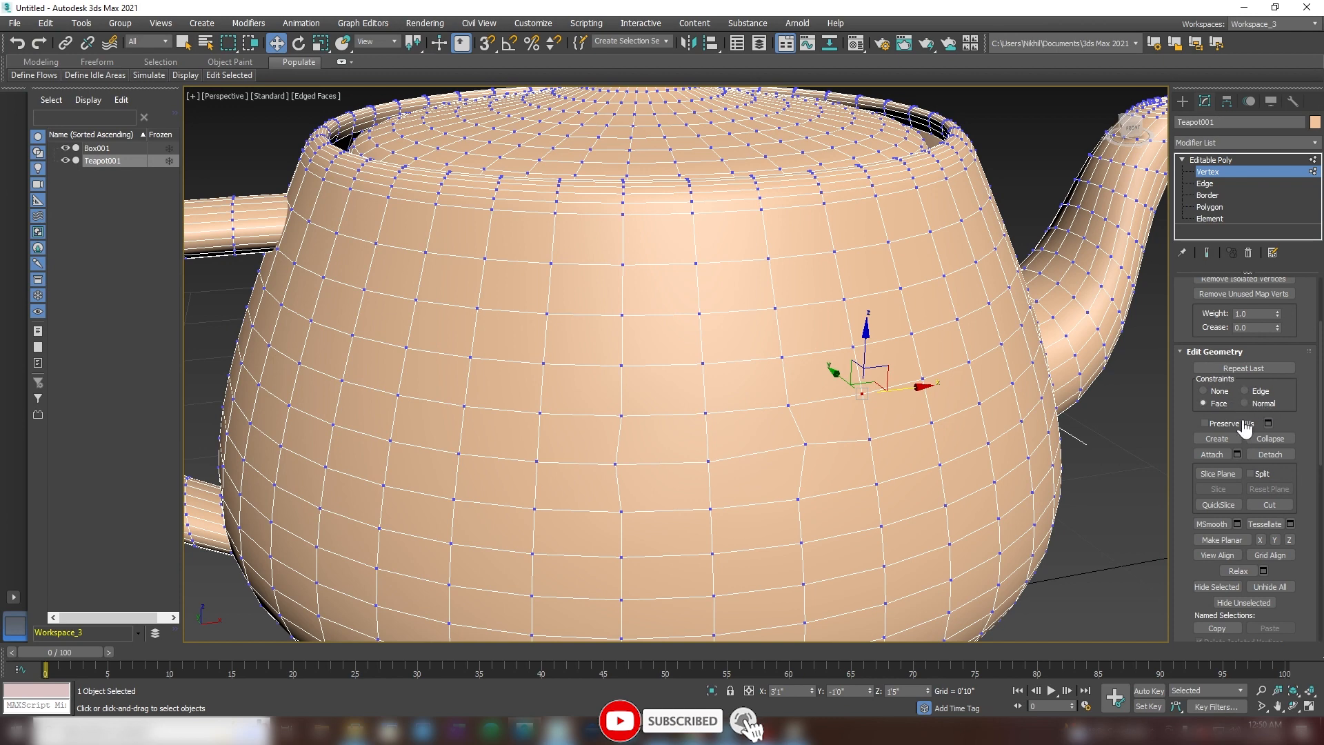
# Step: At vertex level, use Create to add free-standing vertices in the empty space beside the box
pyautogui.click(1218, 439)
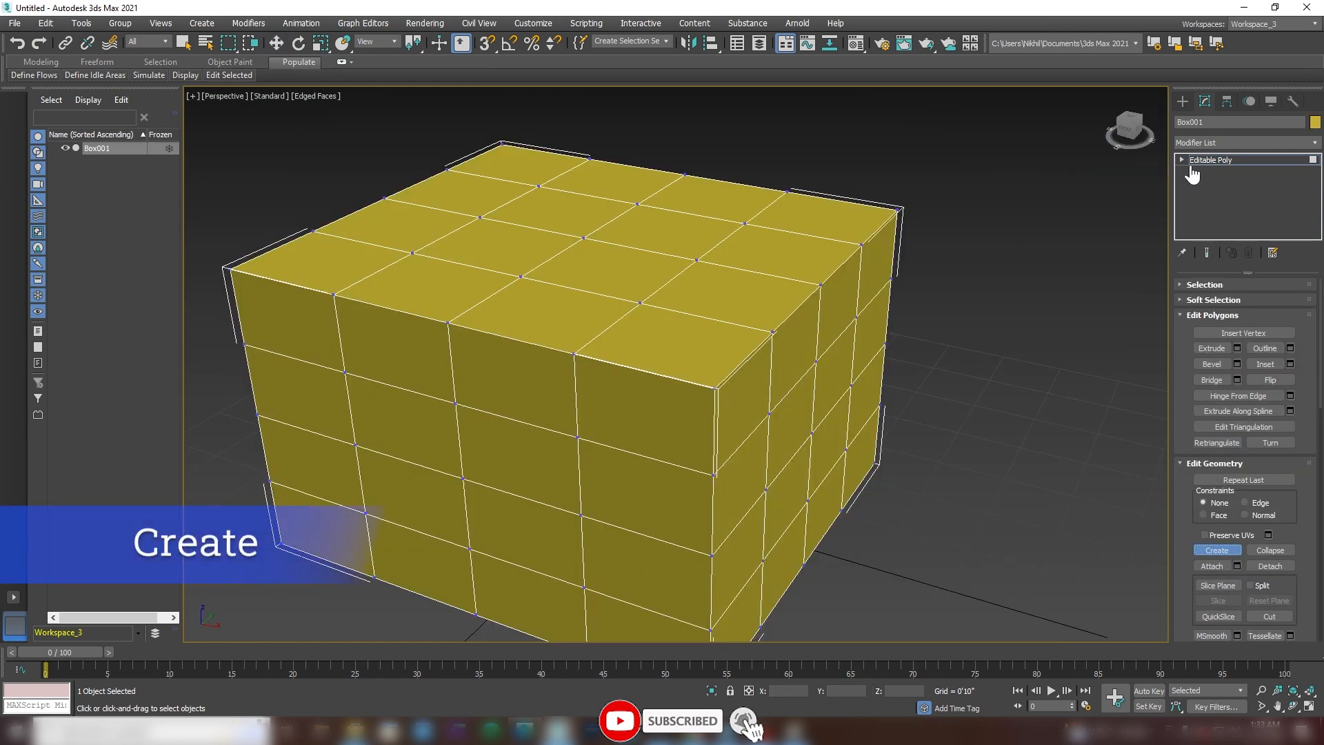
pyautogui.click(1206, 172)
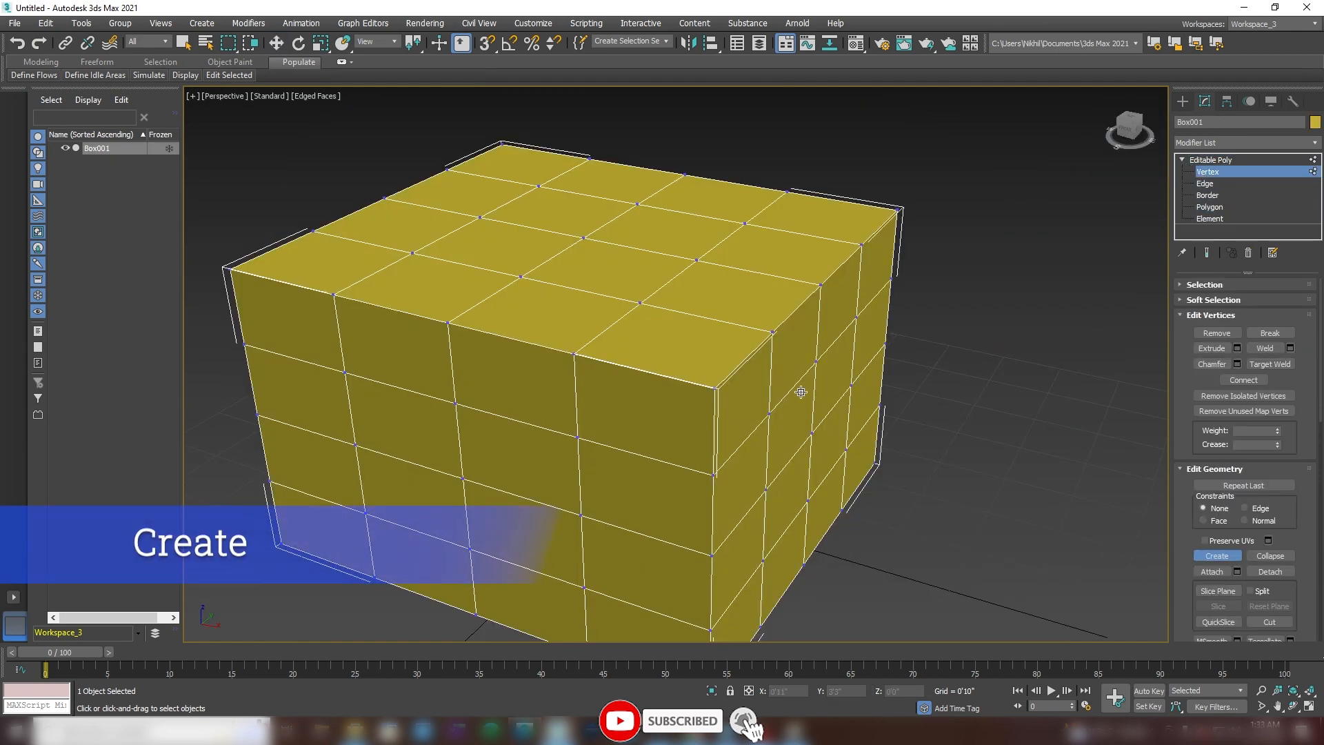
pyautogui.keyDown('alt'); pyautogui.moveTo(792, 423); pyautogui.dragTo(747, 413, button='middle'); pyautogui.keyUp('alt')
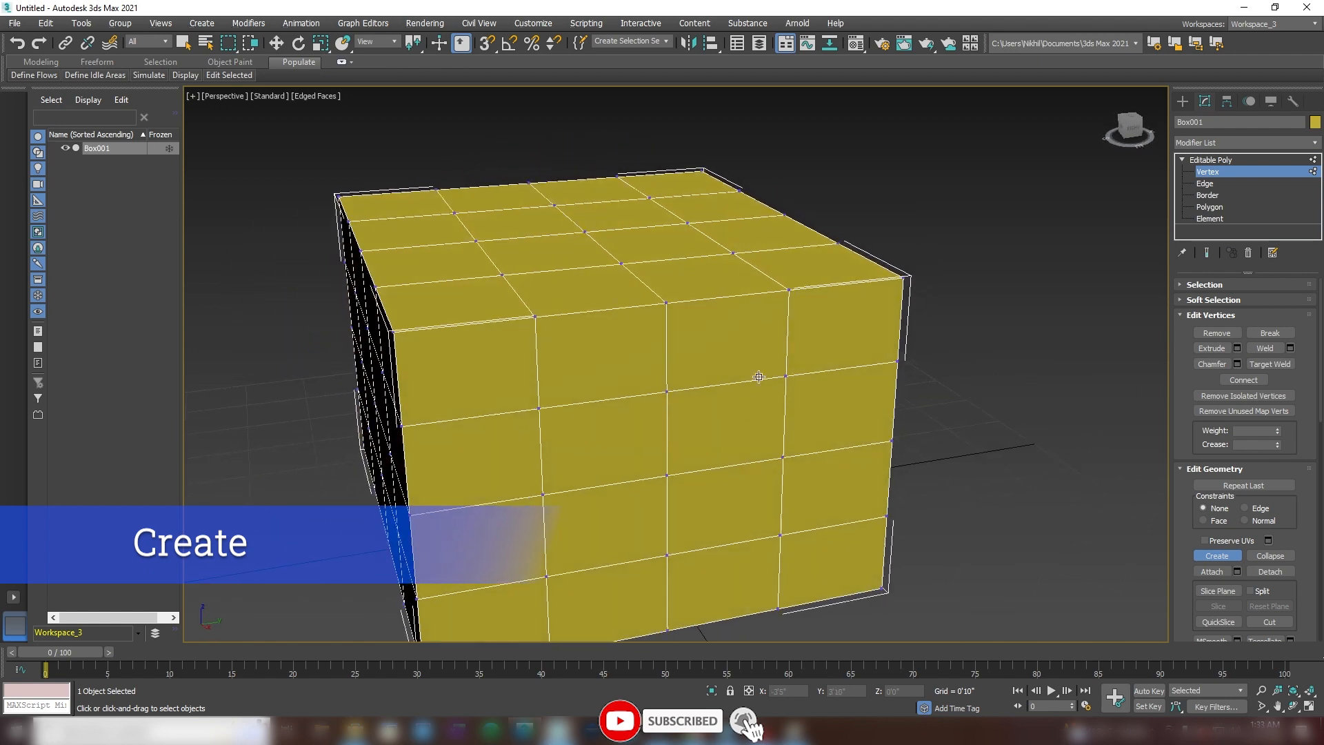
pyautogui.click(957, 430)
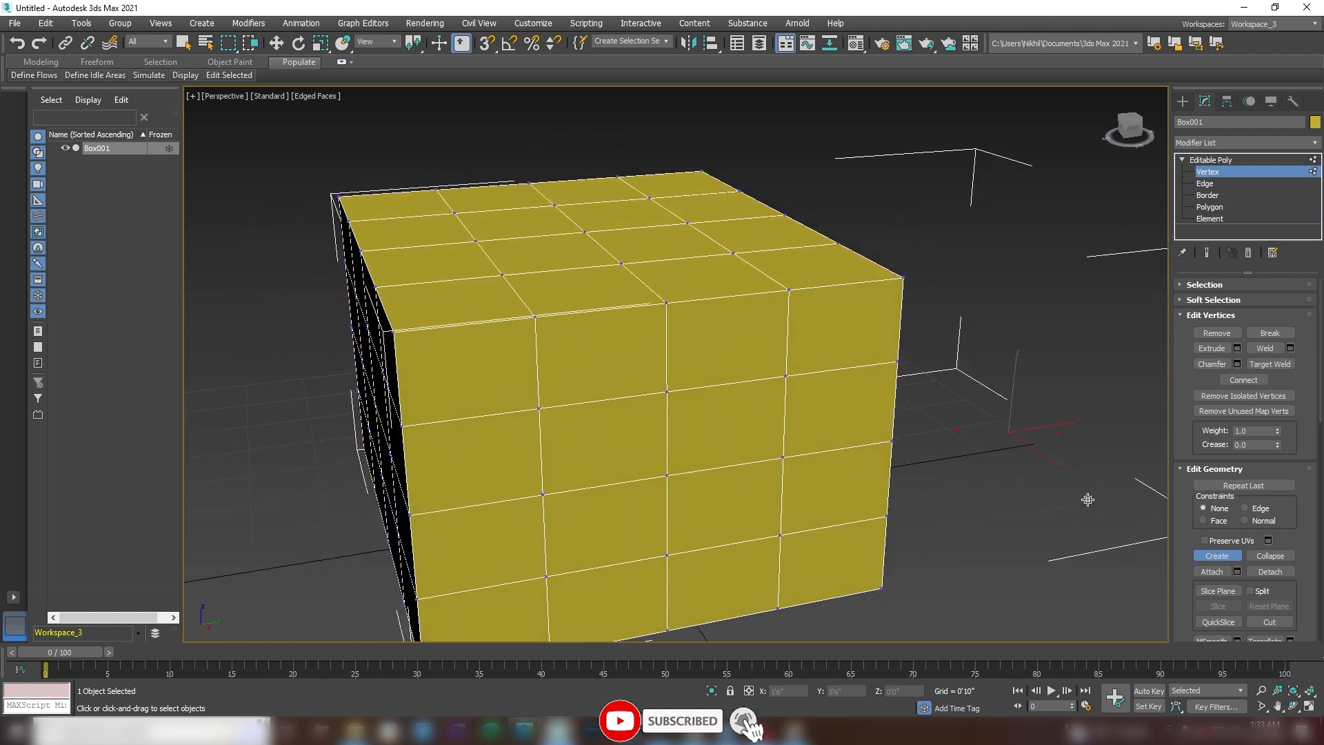
# Step: At edge level, create two diagonal edges on the box's front face, from the upper rim through the neighbouring vertex and back inward below
pyautogui.click(1207, 185)
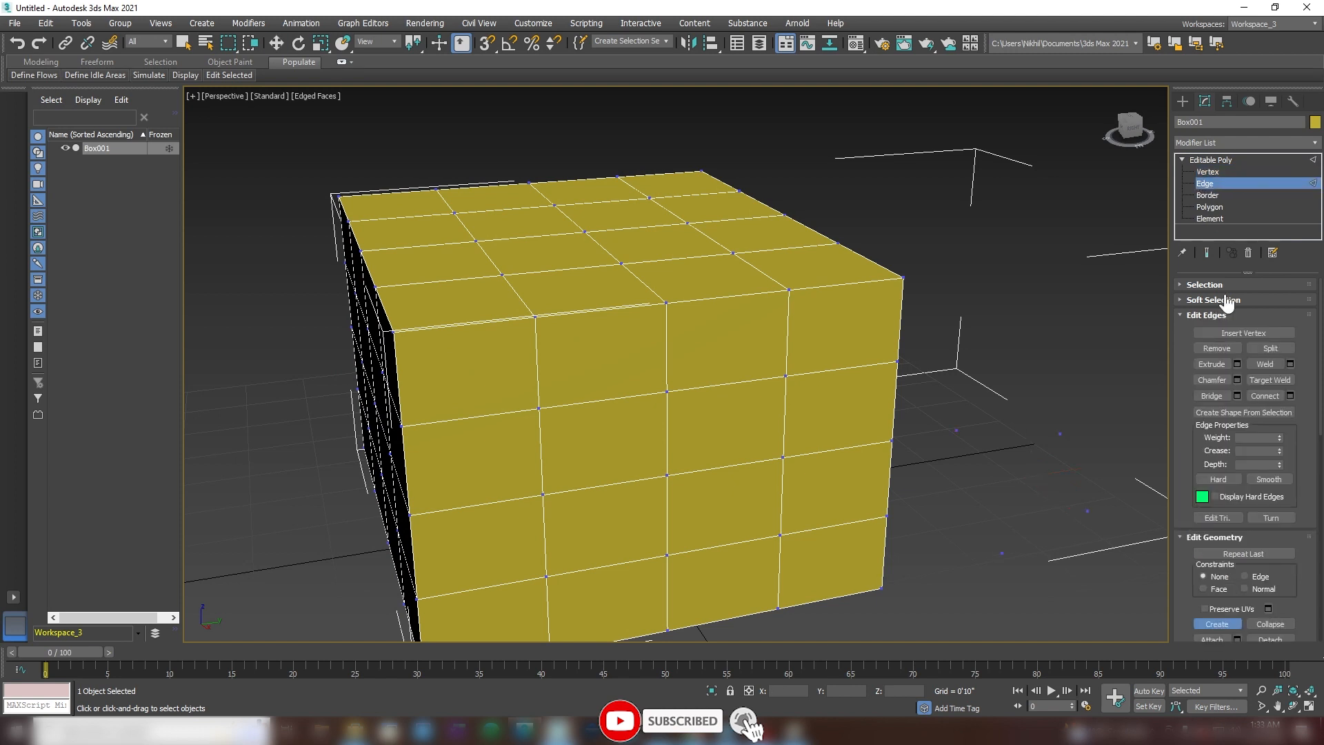
pyautogui.click(666, 301)
pyautogui.click(786, 376)
pyautogui.rightClick(785, 376)
pyautogui.scroll(4, 751, 402)
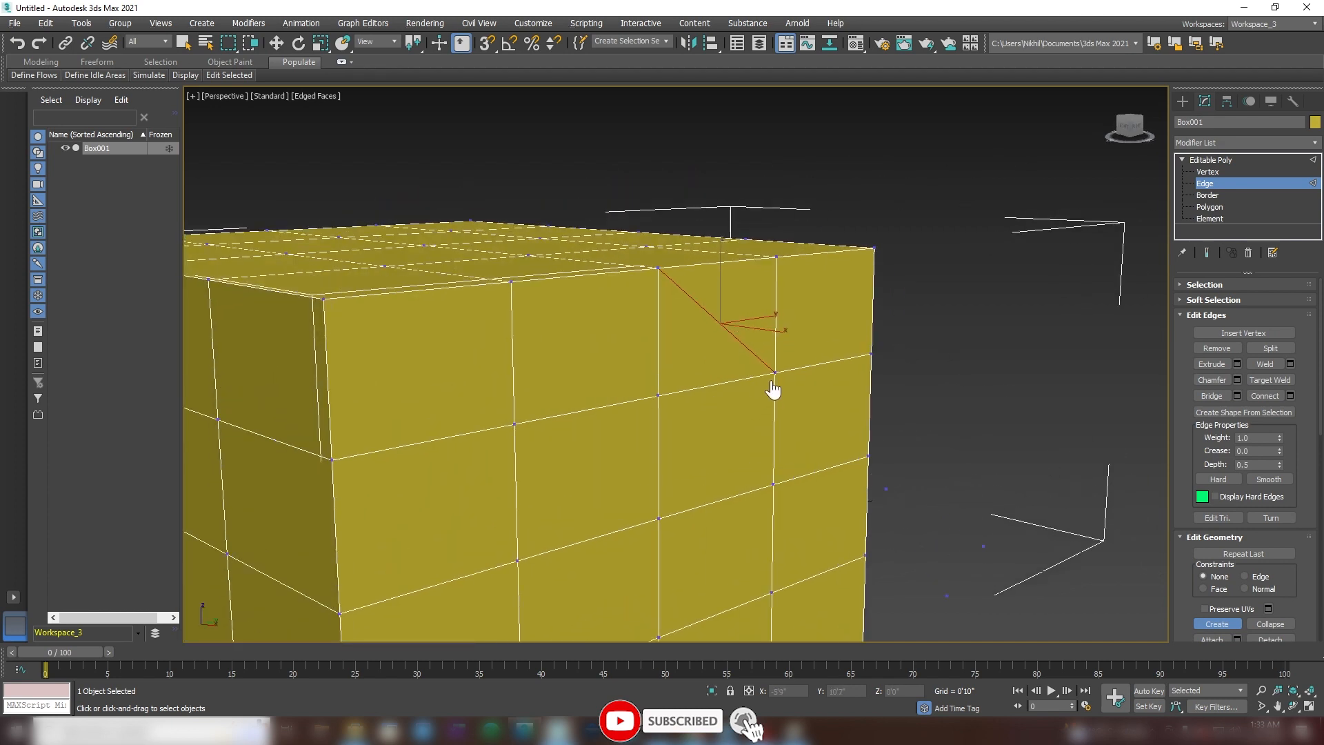
pyautogui.click(660, 518)
pyautogui.rightClick(661, 517)
pyautogui.scroll(-3, 754, 506)
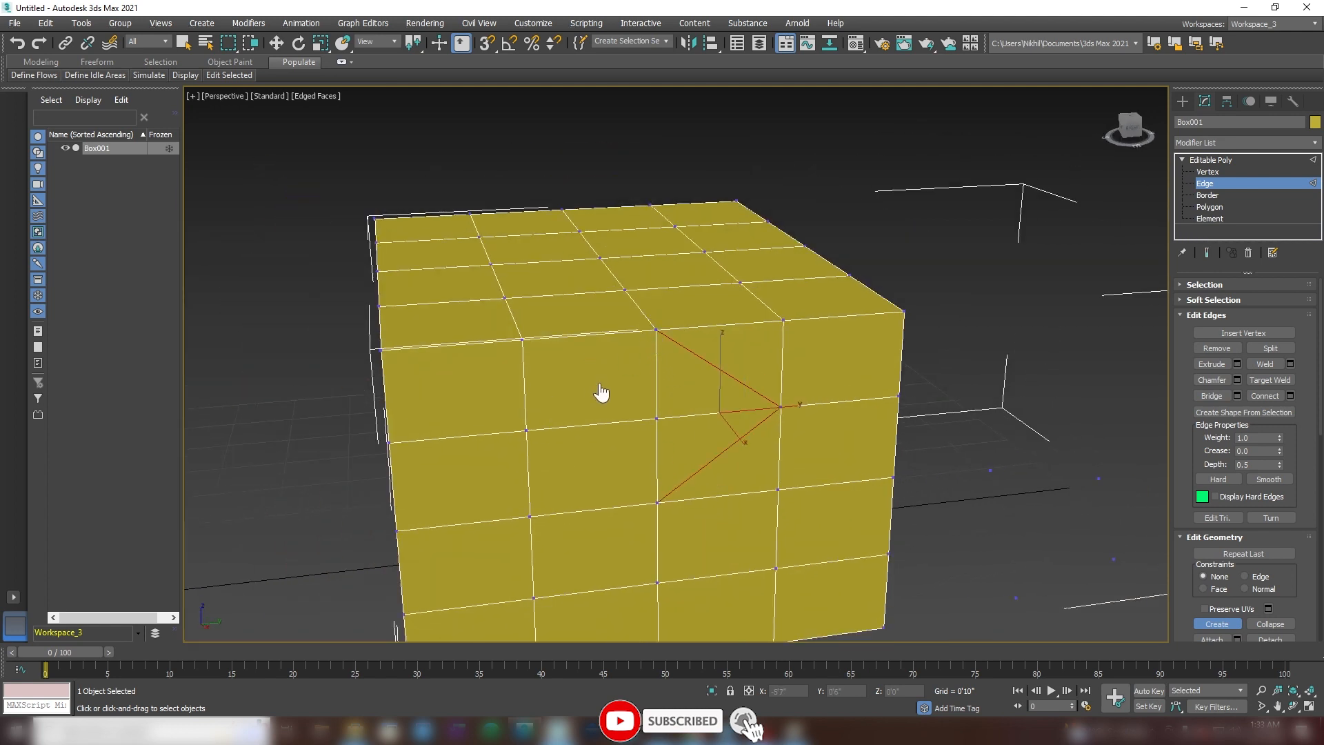
# Step: Create two more diagonal edges on the opposite side to close a diamond on the box's front face
pyautogui.click(654, 330)
pyautogui.click(528, 430)
pyautogui.click(657, 502)
pyautogui.keyDown('alt'); pyautogui.moveTo(610, 465); pyautogui.dragTo(650, 443, button='middle'); pyautogui.keyUp('alt')
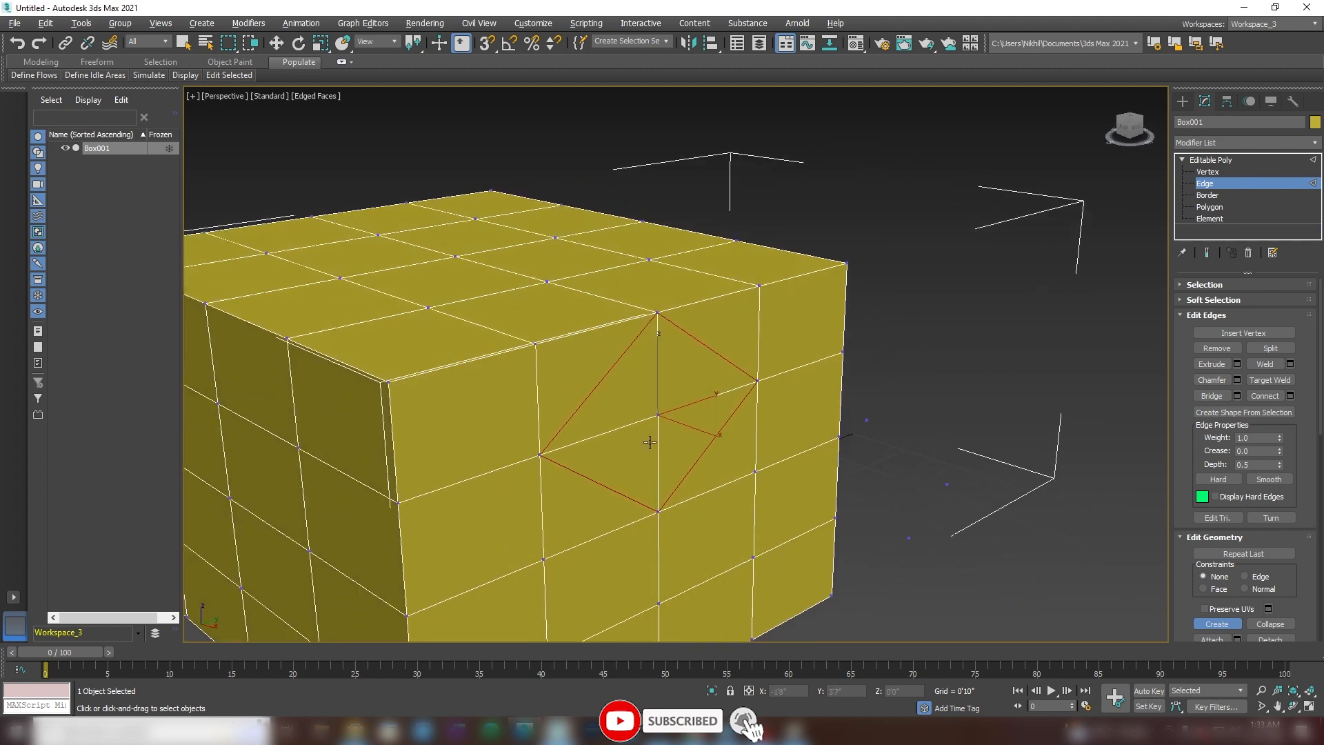
pyautogui.scroll(1, 650, 443)
# Step: At polygon level, create a free-form polygon in the empty space beside the box, closing it at its starting vertex
pyautogui.moveTo(1182, 460); pyautogui.dragTo(1194, 370)
pyautogui.click(1210, 207)
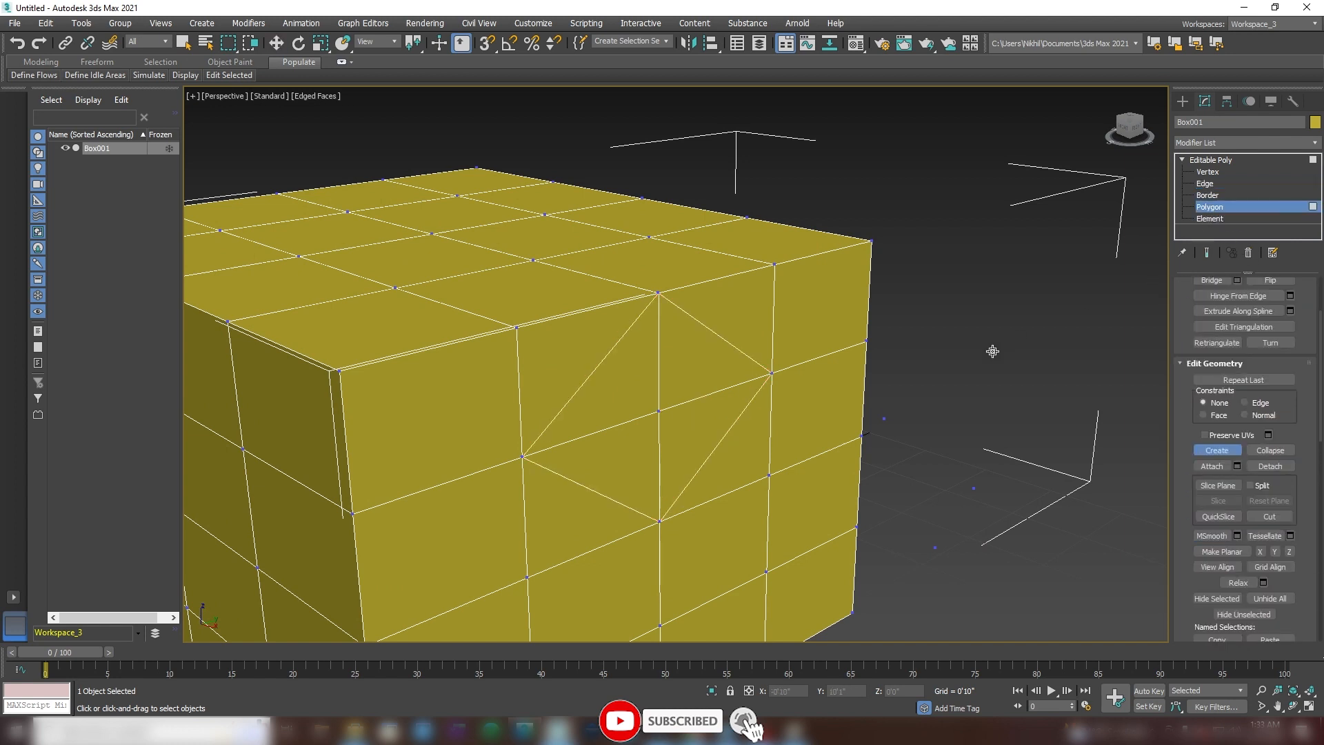
pyautogui.keyDown('alt'); pyautogui.moveTo(994, 355); pyautogui.dragTo(915, 302, button='middle'); pyautogui.keyUp('alt')
pyautogui.click(840, 383)
pyautogui.click(902, 294)
pyautogui.click(1109, 315)
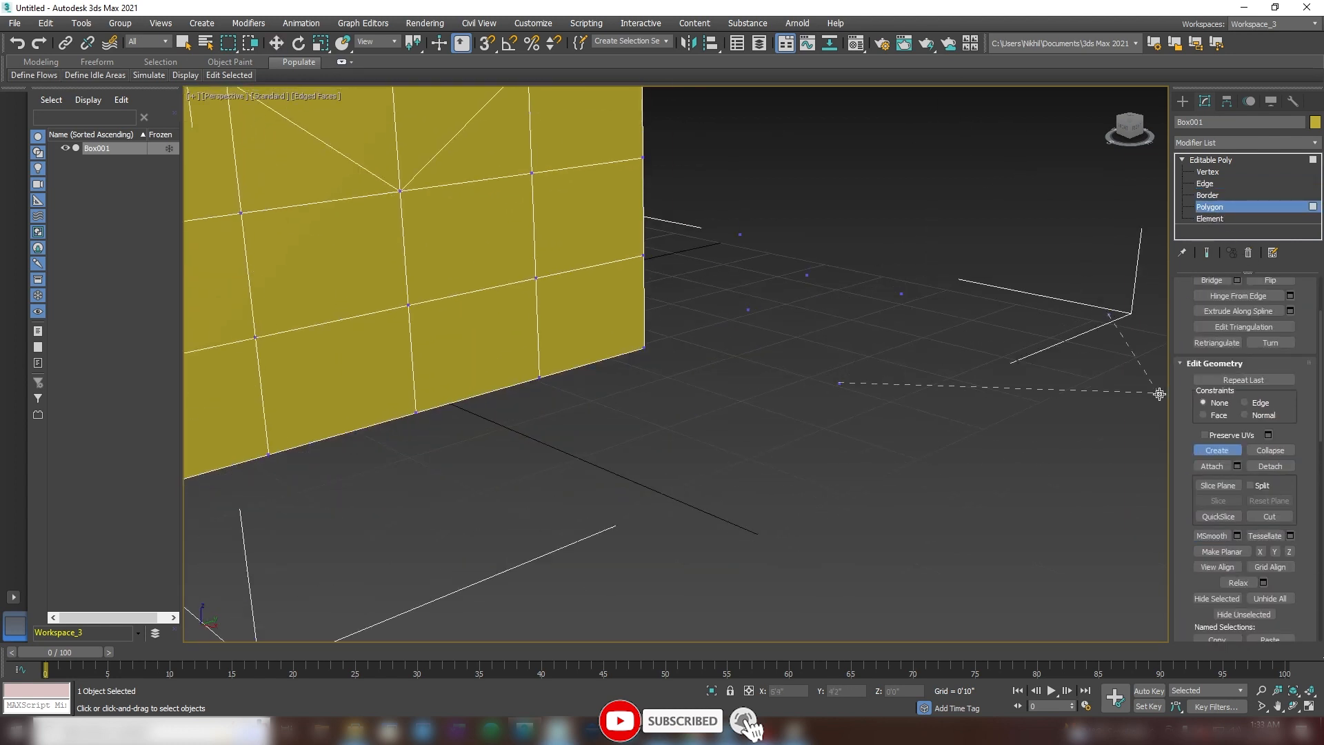
pyautogui.click(1155, 399)
pyautogui.click(1090, 495)
pyautogui.click(841, 384)
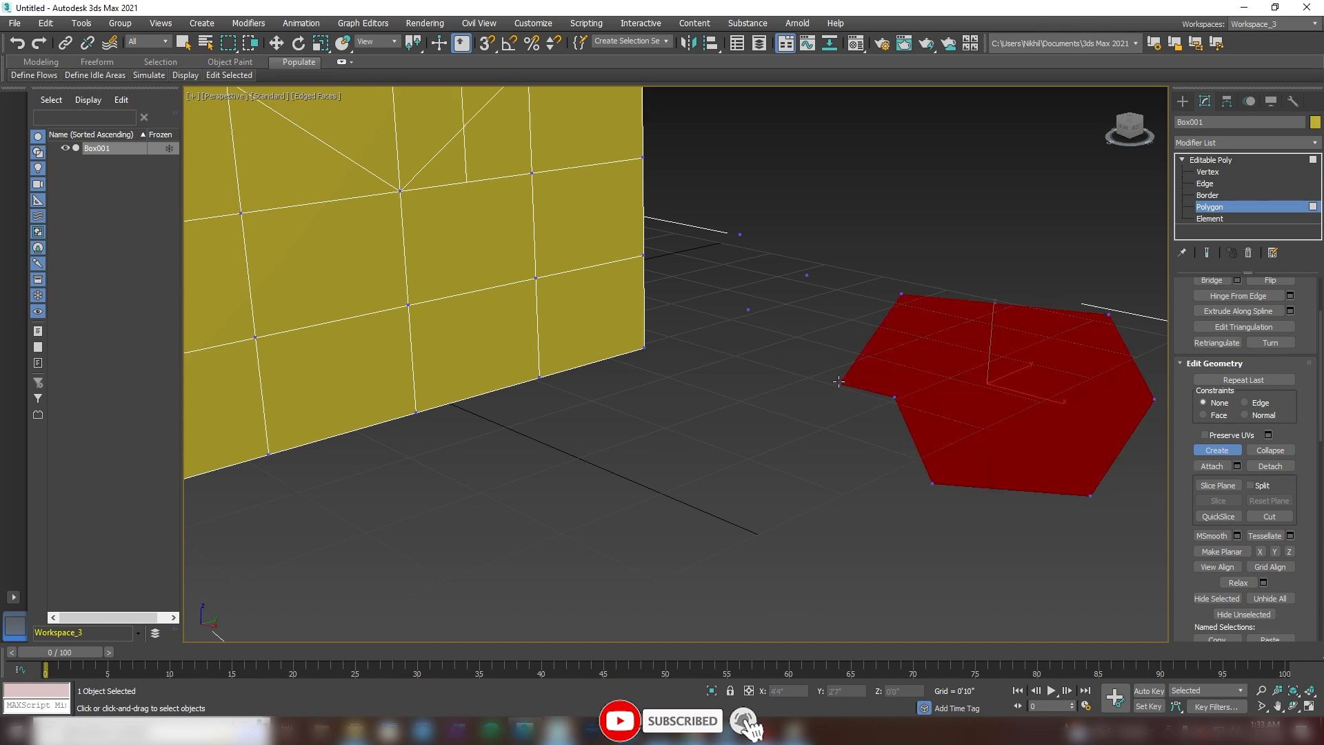
# Step: Create a second, larger irregular polygon on the ground in front of the box, closing it at its starting vertex
pyautogui.keyDown('alt'); pyautogui.moveTo(897, 386); pyautogui.dragTo(942, 392, button='middle'); pyautogui.keyUp('alt')
pyautogui.click(503, 362)
pyautogui.click(517, 280)
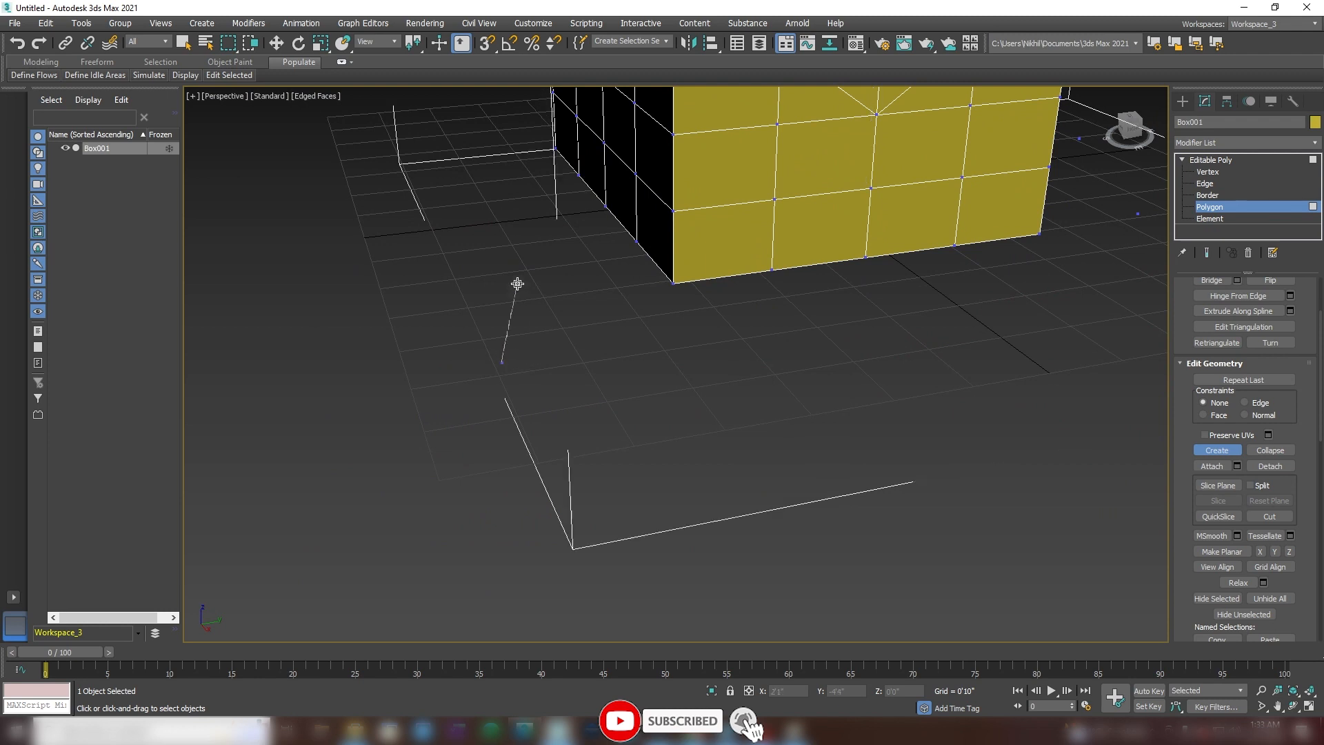
pyautogui.click(599, 285)
pyautogui.click(1110, 476)
pyautogui.click(940, 570)
pyautogui.click(663, 590)
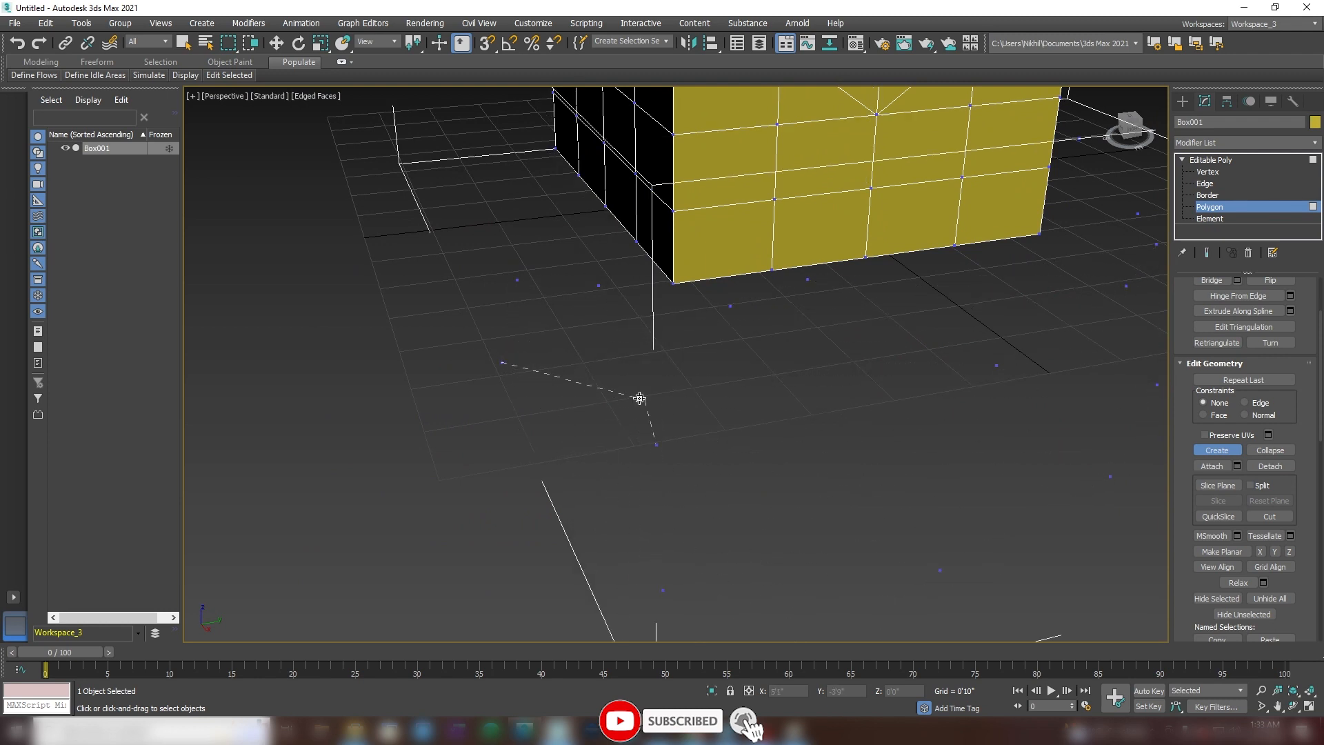
pyautogui.click(610, 392)
pyautogui.click(504, 362)
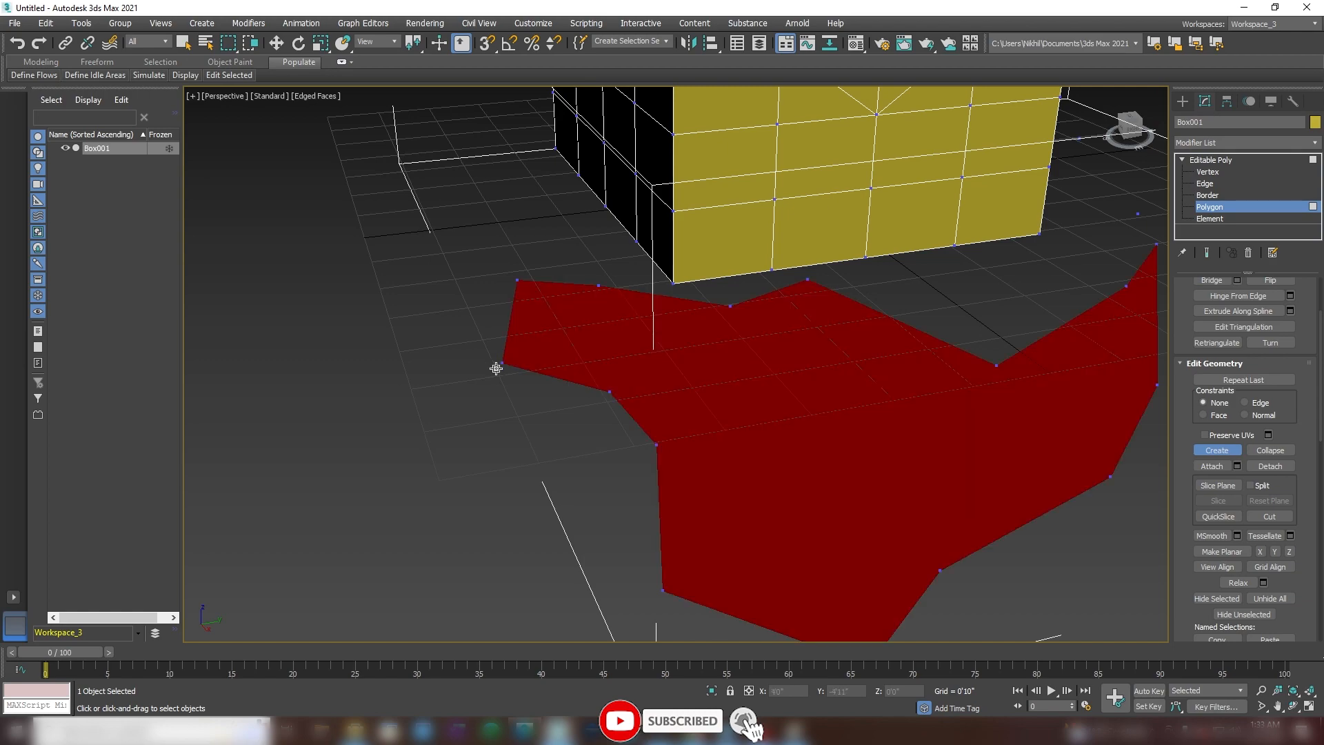
pyautogui.keyDown('alt'); pyautogui.moveTo(502, 370); pyautogui.dragTo(642, 346, button='middle'); pyautogui.keyUp('alt')
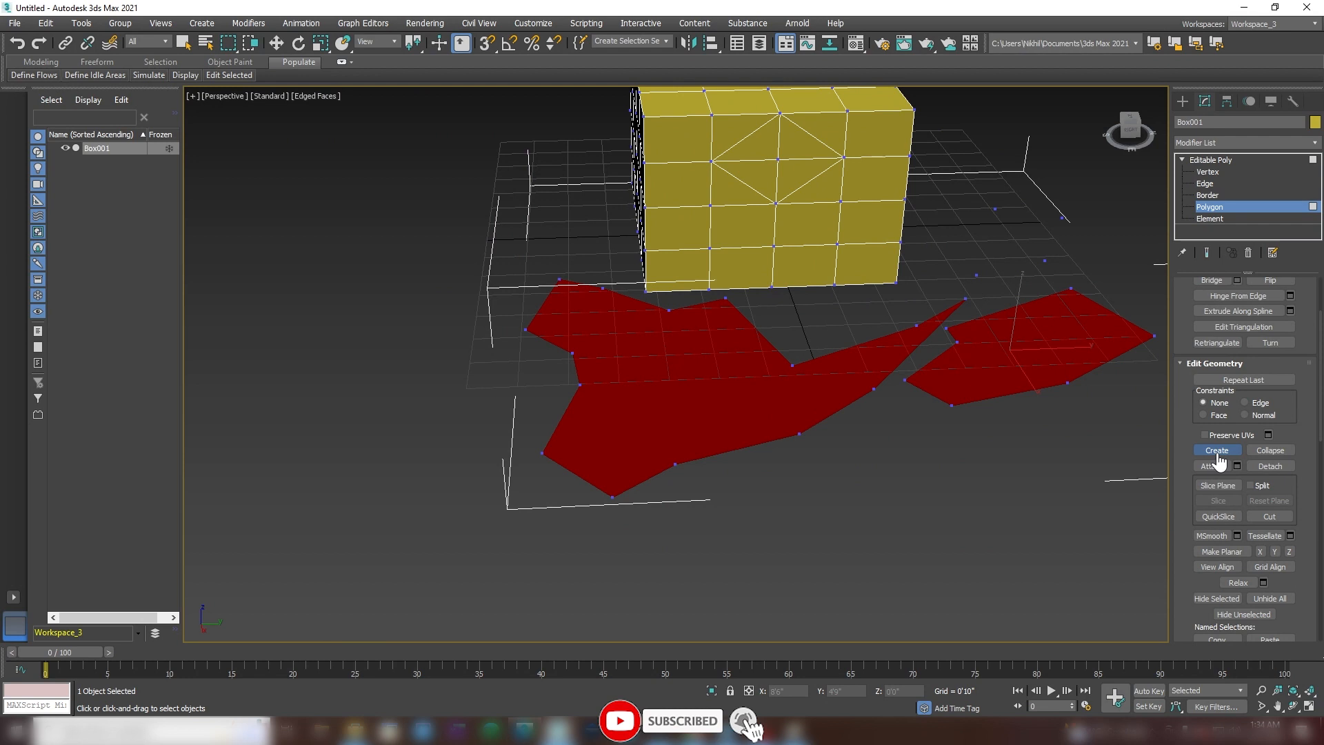
pyautogui.scroll(-2, 1177, 438)
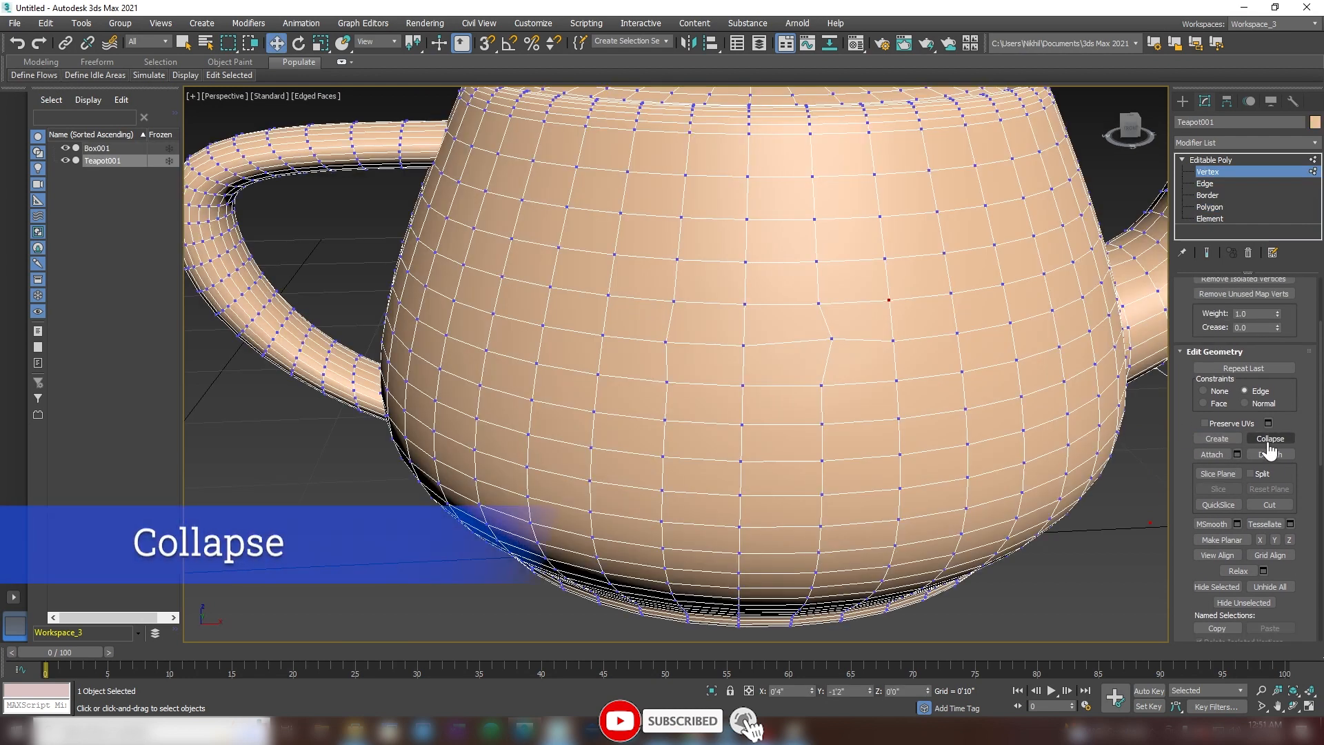
# Step: Select two neighbouring vertices on the teapot's body near the spout and collapse them into one
pyautogui.click(1269, 442)
pyautogui.click(962, 375)
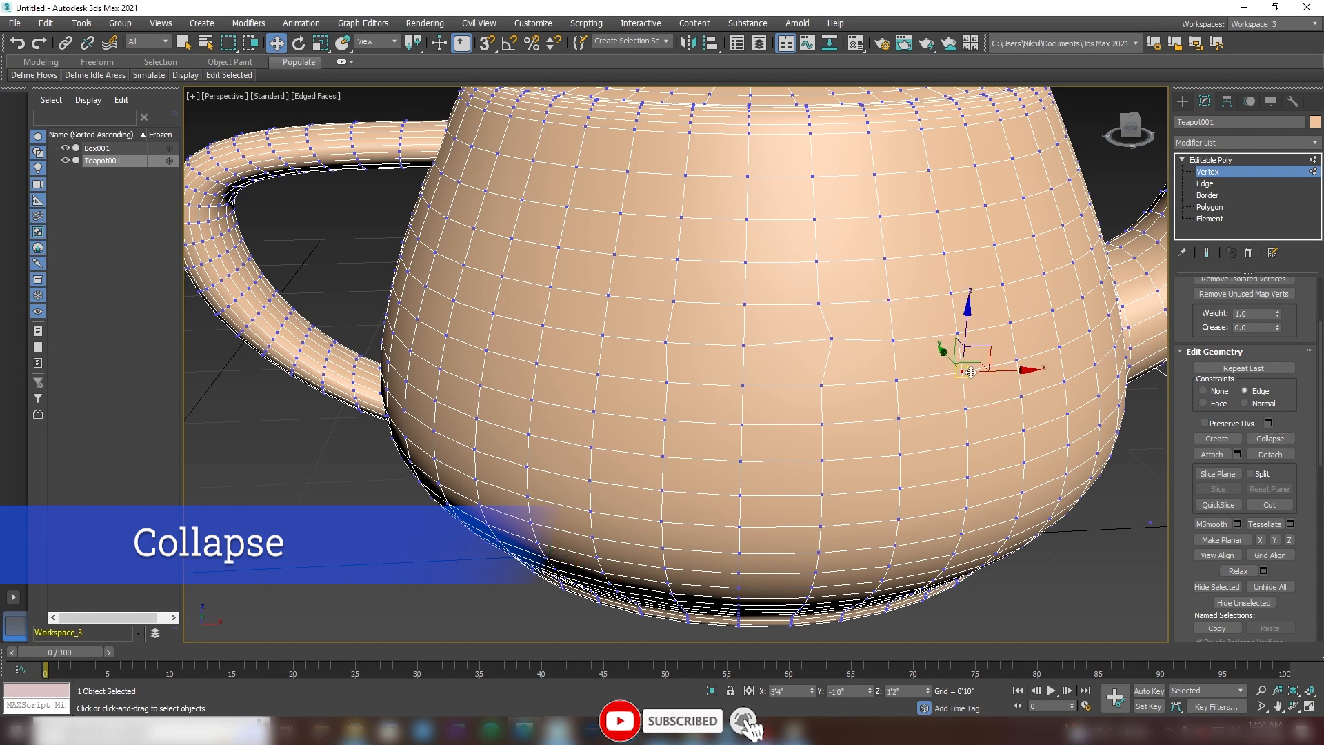
pyautogui.keyDown('ctrl'); pyautogui.click(1017, 360); pyautogui.keyUp('ctrl')
pyautogui.click(1270, 438)
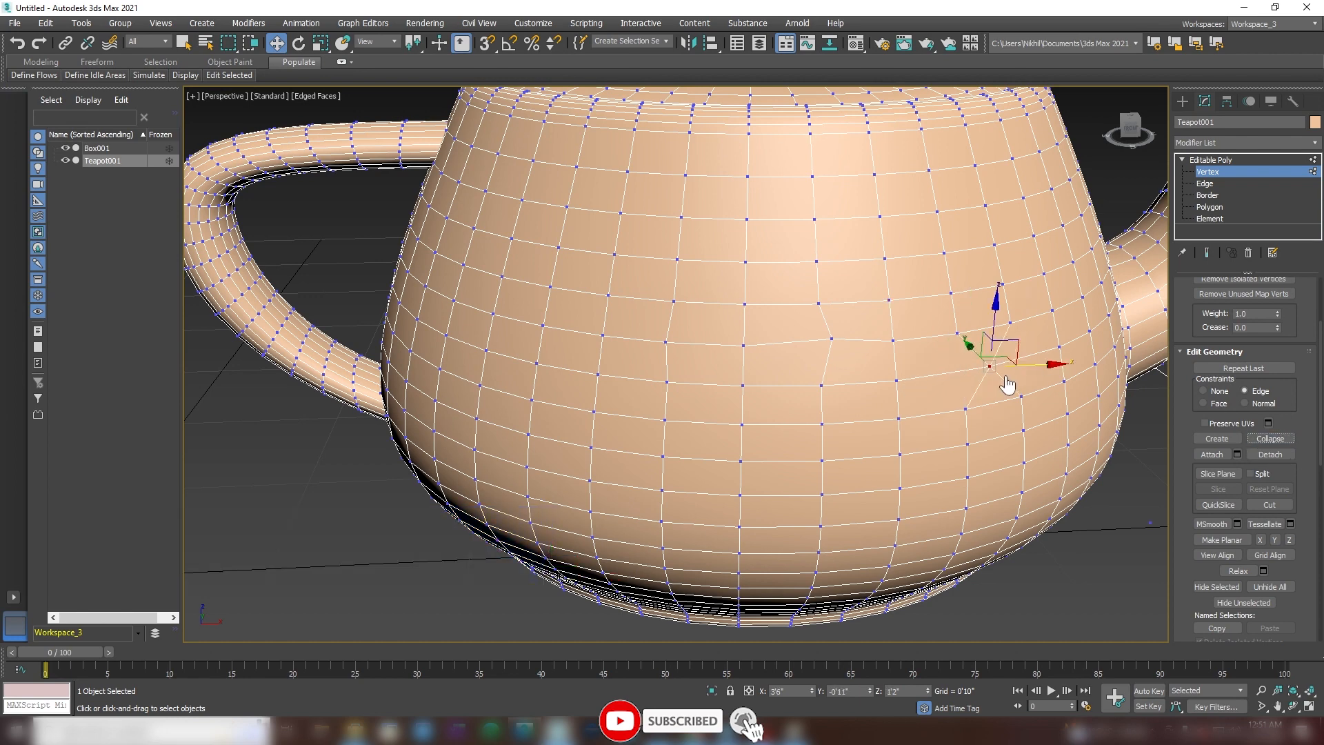
# Step: Region-select a group of vertices on the teapot's body near the handle and apply Collapse to them
pyautogui.keyDown('alt'); pyautogui.moveTo(755, 419); pyautogui.dragTo(872, 443, button='middle'); pyautogui.keyUp('alt')
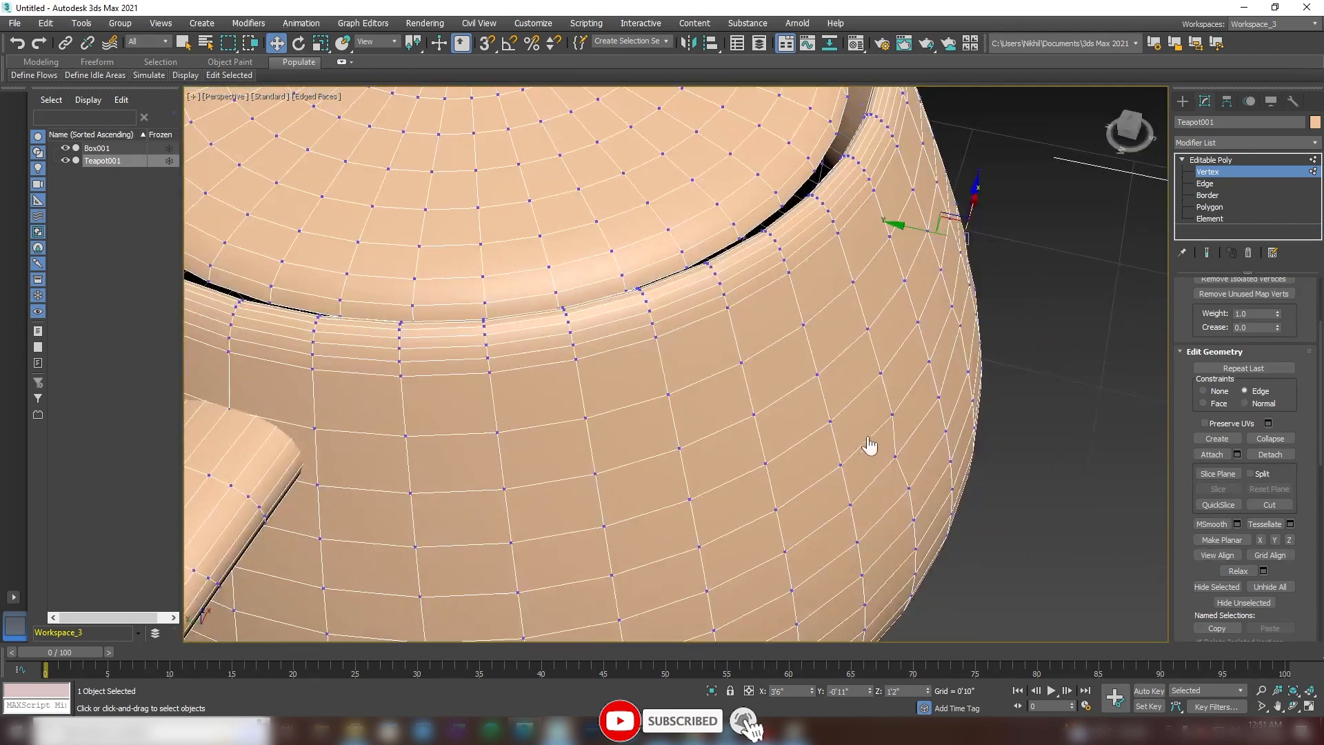
pyautogui.scroll(-4, 653, 456)
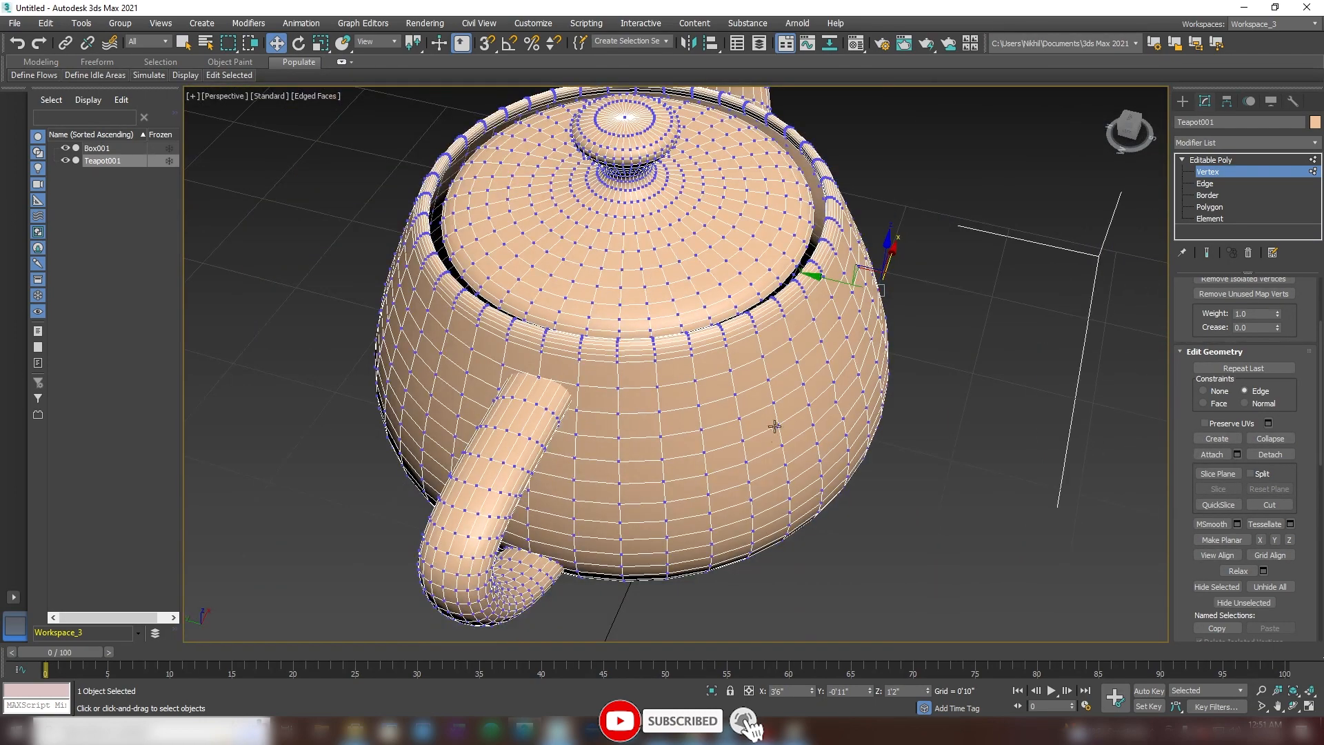
pyautogui.keyDown('alt'); pyautogui.moveTo(774, 424); pyautogui.dragTo(796, 444, button='middle'); pyautogui.keyUp('alt')
pyautogui.moveTo(896, 533); pyautogui.dragTo(813, 467)
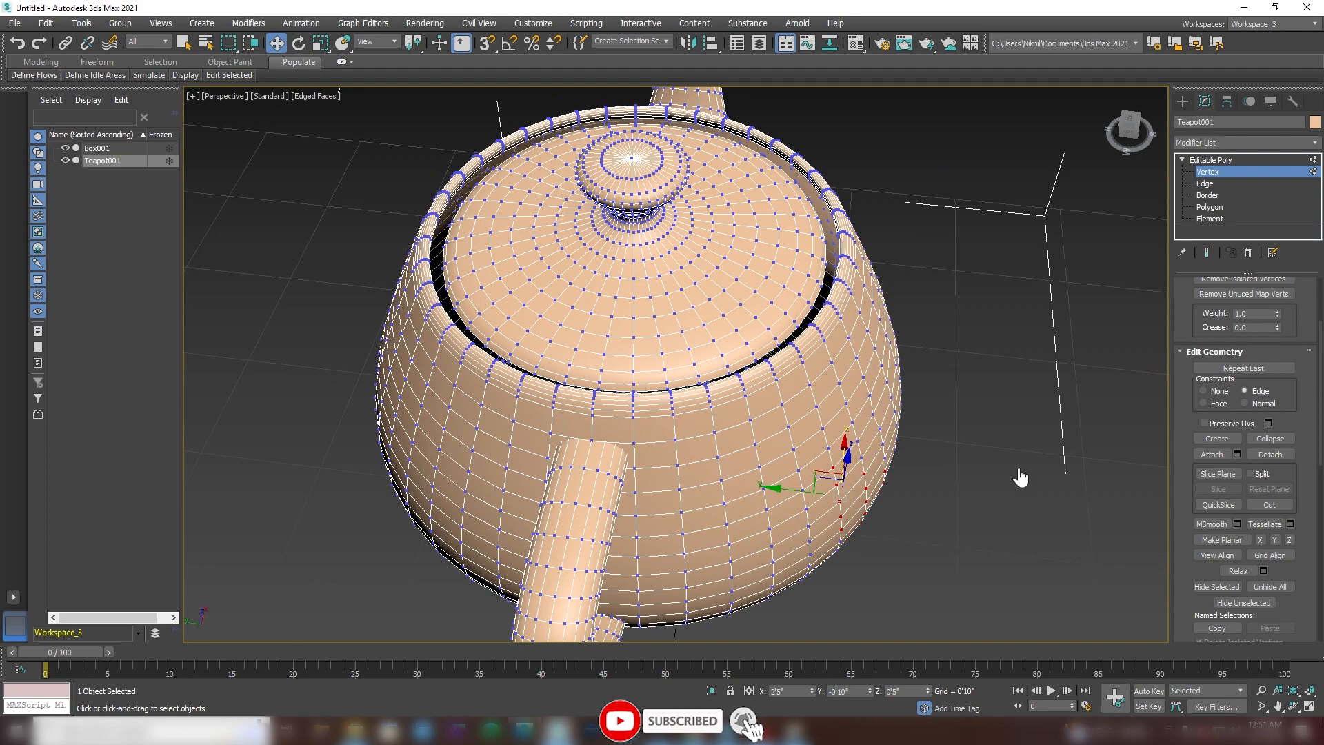
pyautogui.click(1268, 440)
pyautogui.keyDown('alt'); pyautogui.moveTo(902, 472); pyautogui.dragTo(882, 421, button='middle'); pyautogui.keyUp('alt')
pyautogui.moveTo(1016, 432); pyautogui.dragTo(684, 423, button='middle')
pyautogui.keyDown('alt'); pyautogui.moveTo(992, 453); pyautogui.dragTo(960, 439, button='middle'); pyautogui.keyUp('alt')
pyautogui.keyDown('alt'); pyautogui.moveTo(888, 482); pyautogui.dragTo(924, 456, button='middle'); pyautogui.keyUp('alt')
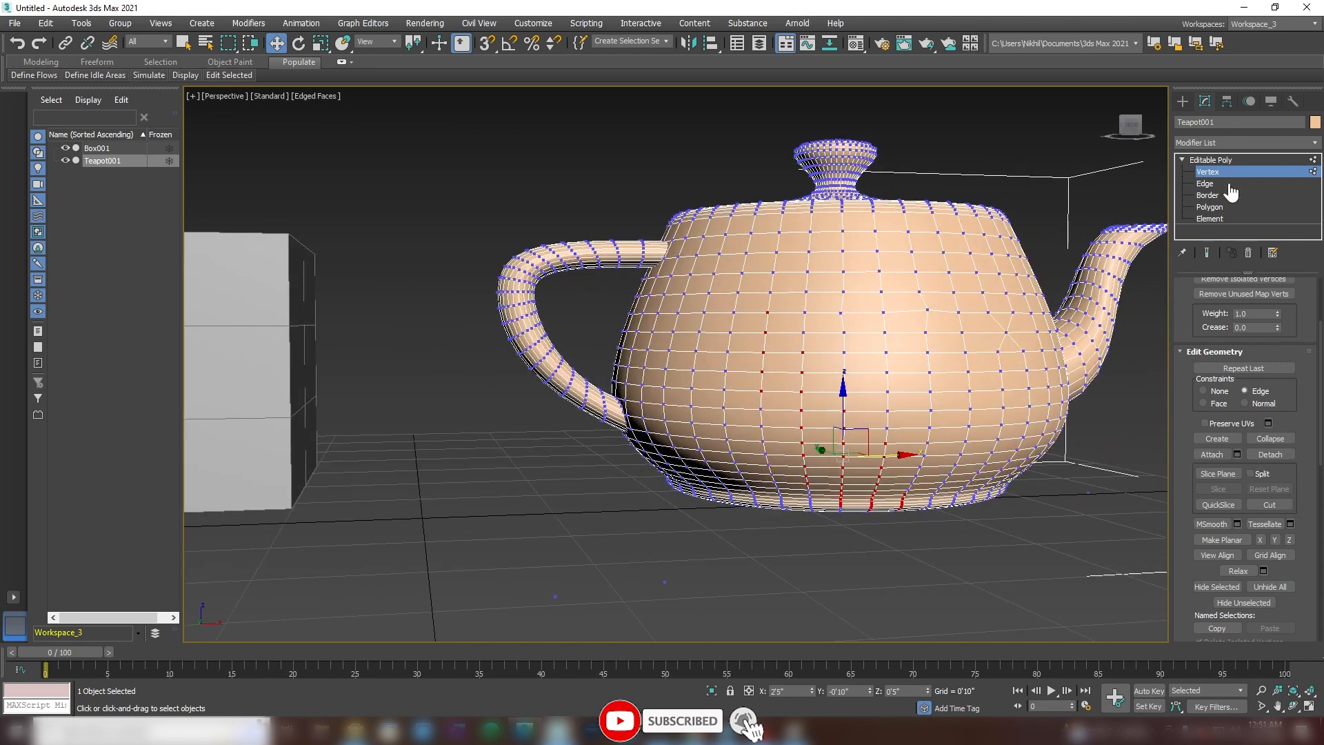
# Step: Leave the teapot's vertex level, attach the box to the teapot, and undo the attachment
pyautogui.click(1215, 161)
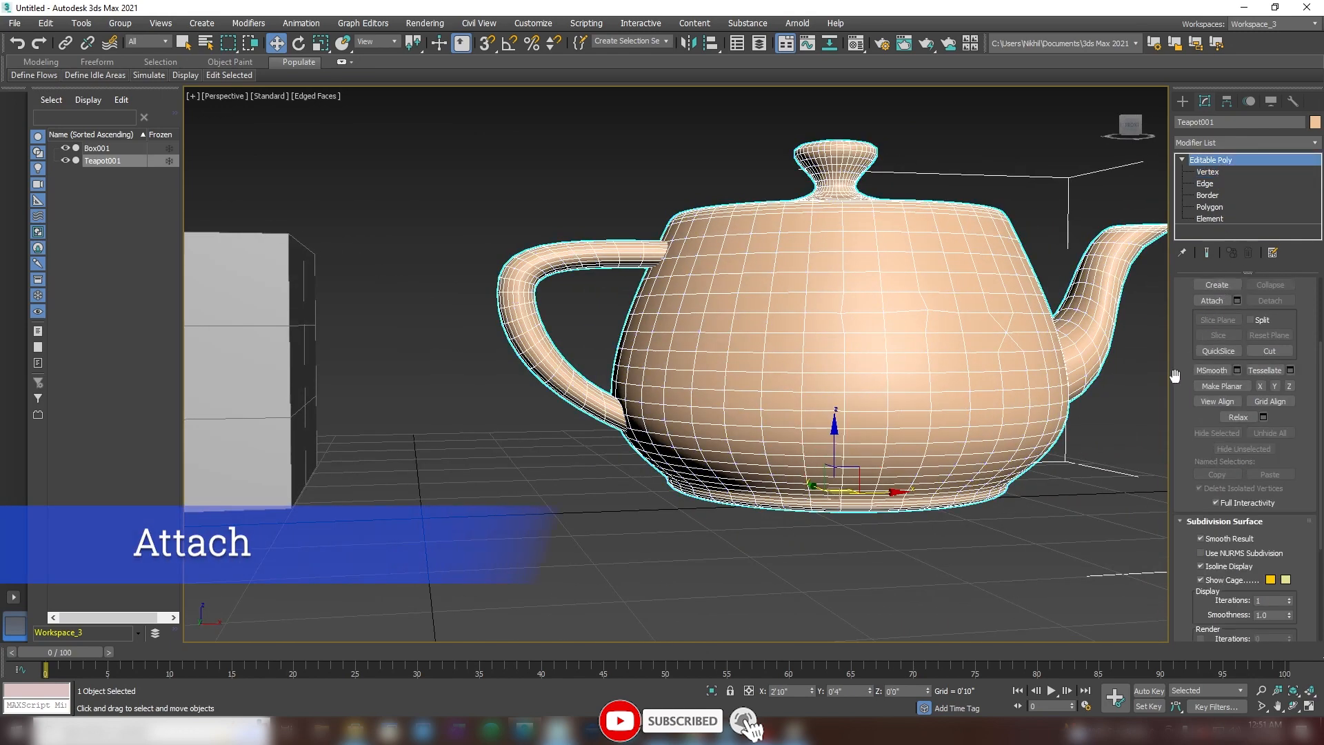
pyautogui.moveTo(1176, 376); pyautogui.dragTo(1175, 477)
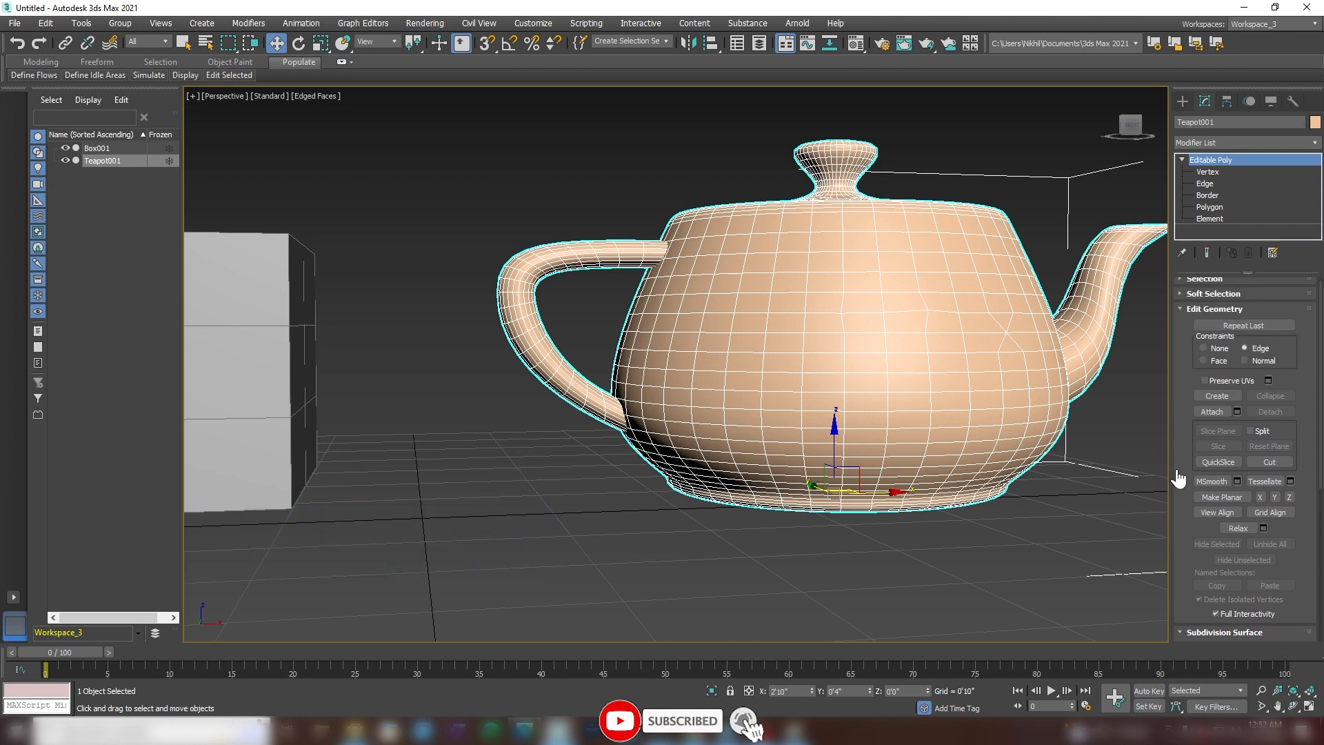
pyautogui.click(1212, 413)
pyautogui.click(1219, 414)
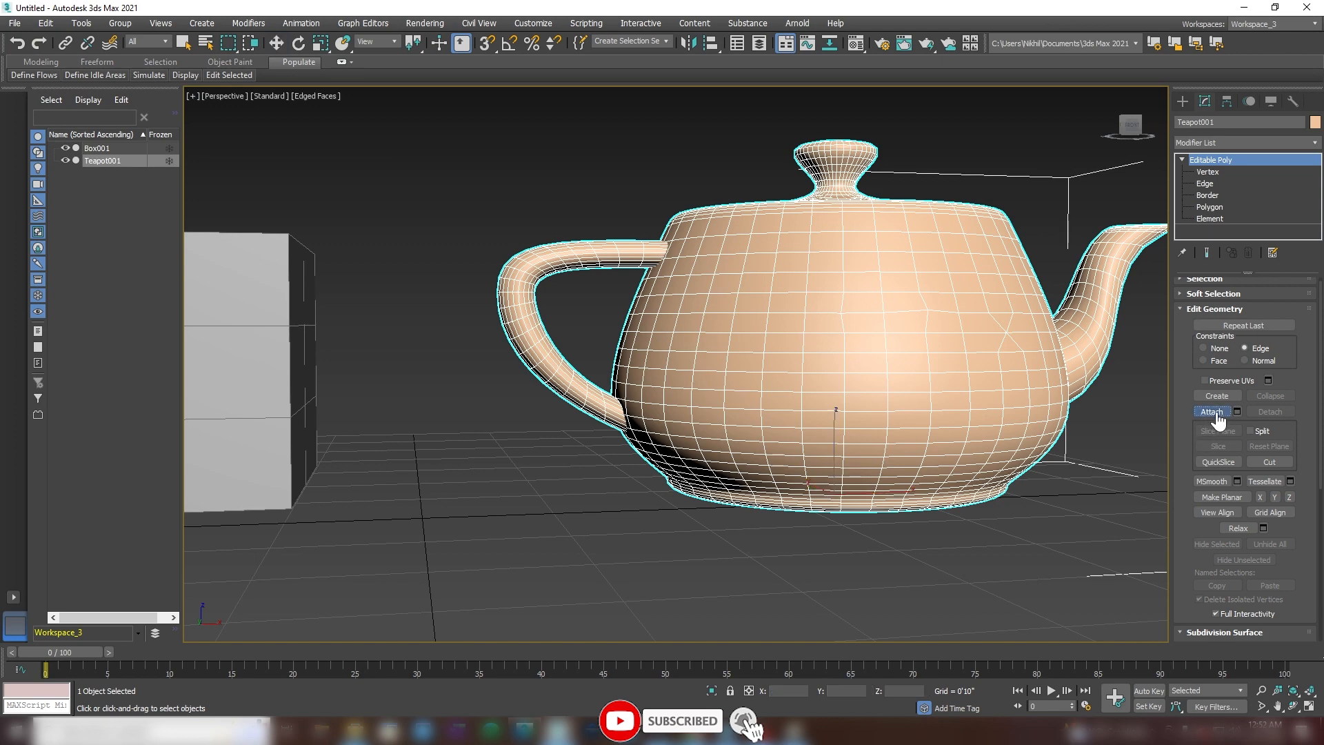
pyautogui.moveTo(337, 436); pyautogui.dragTo(586, 451, button='middle')
pyautogui.click(611, 376)
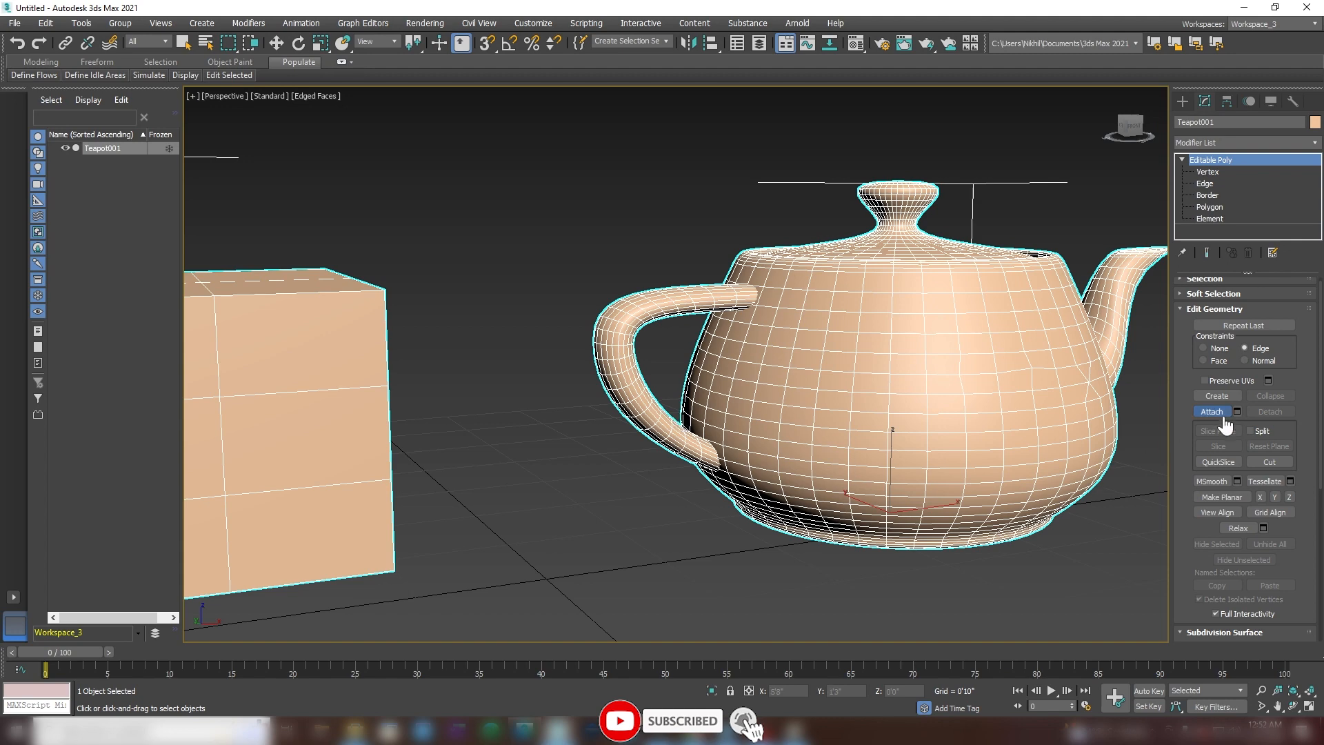
pyautogui.scroll(3, 519, 540)
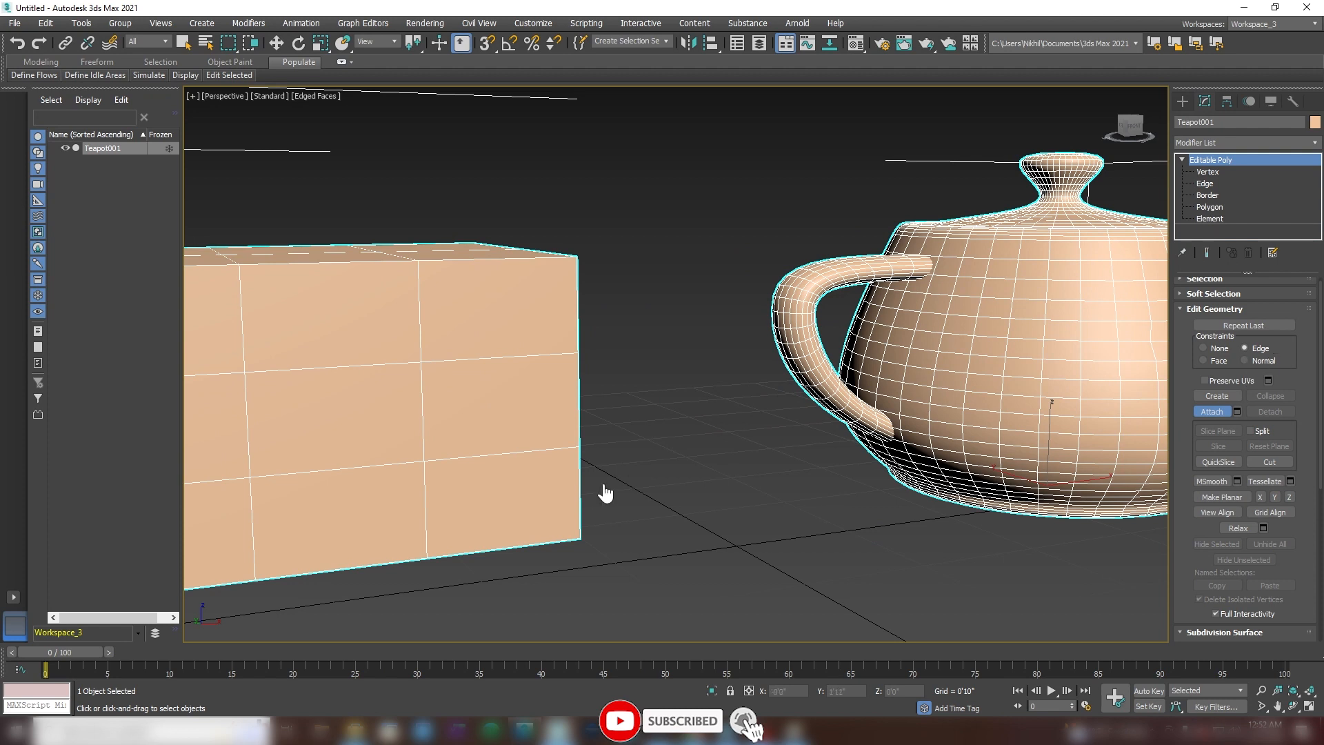
pyautogui.hotkey('ctrl', 'z')
# Step: Select the box and attach the teapot to it
pyautogui.scroll(-5, 649, 487)
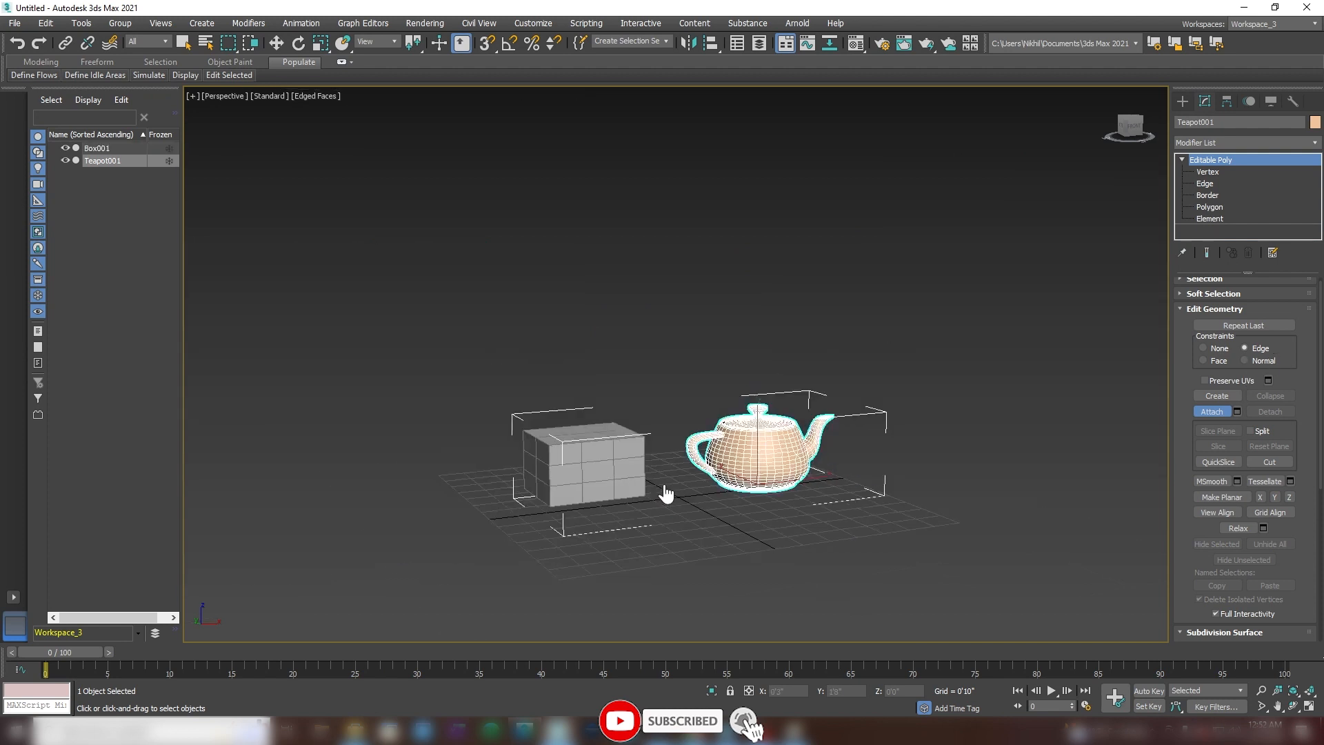
pyautogui.keyDown('alt'); pyautogui.moveTo(682, 488); pyautogui.dragTo(696, 489, button='middle'); pyautogui.keyUp('alt')
pyautogui.press('w')
pyautogui.click(610, 487)
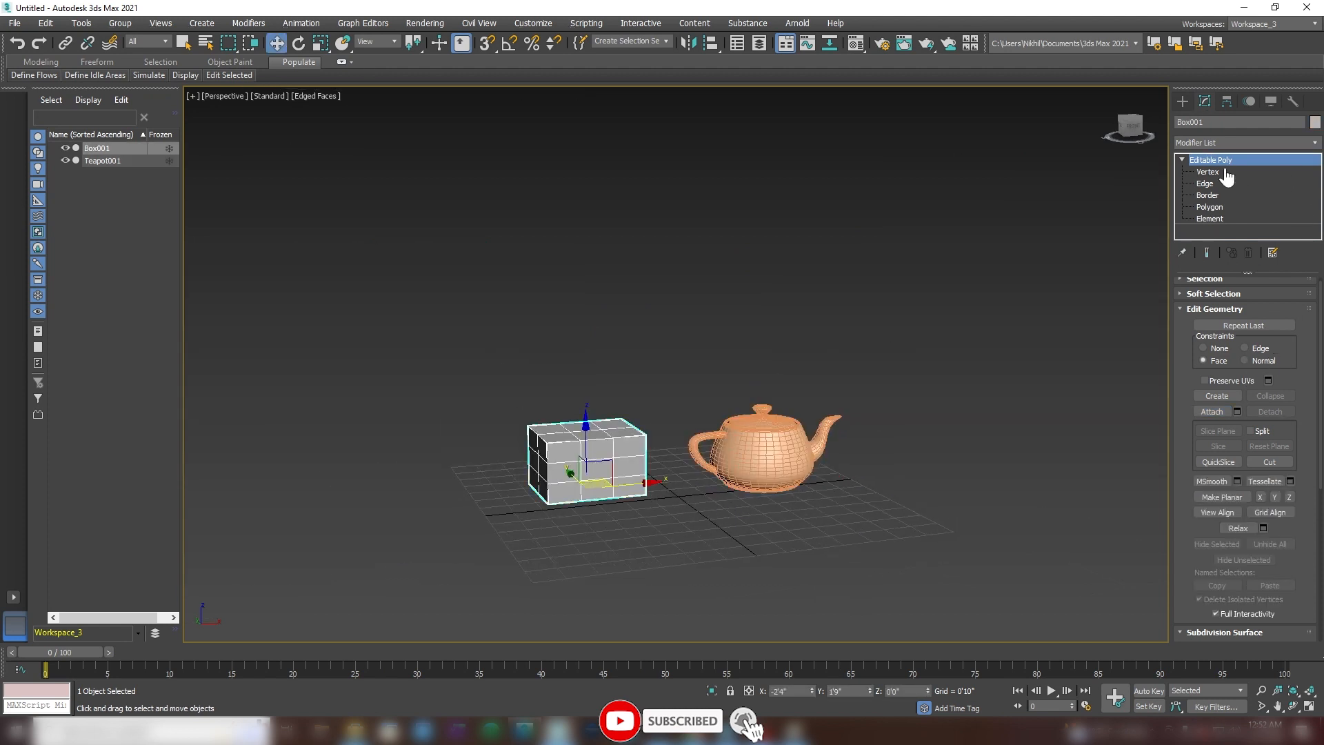
pyautogui.keyDown('alt'); pyautogui.moveTo(719, 390); pyautogui.dragTo(751, 406, button='middle'); pyautogui.keyUp('alt')
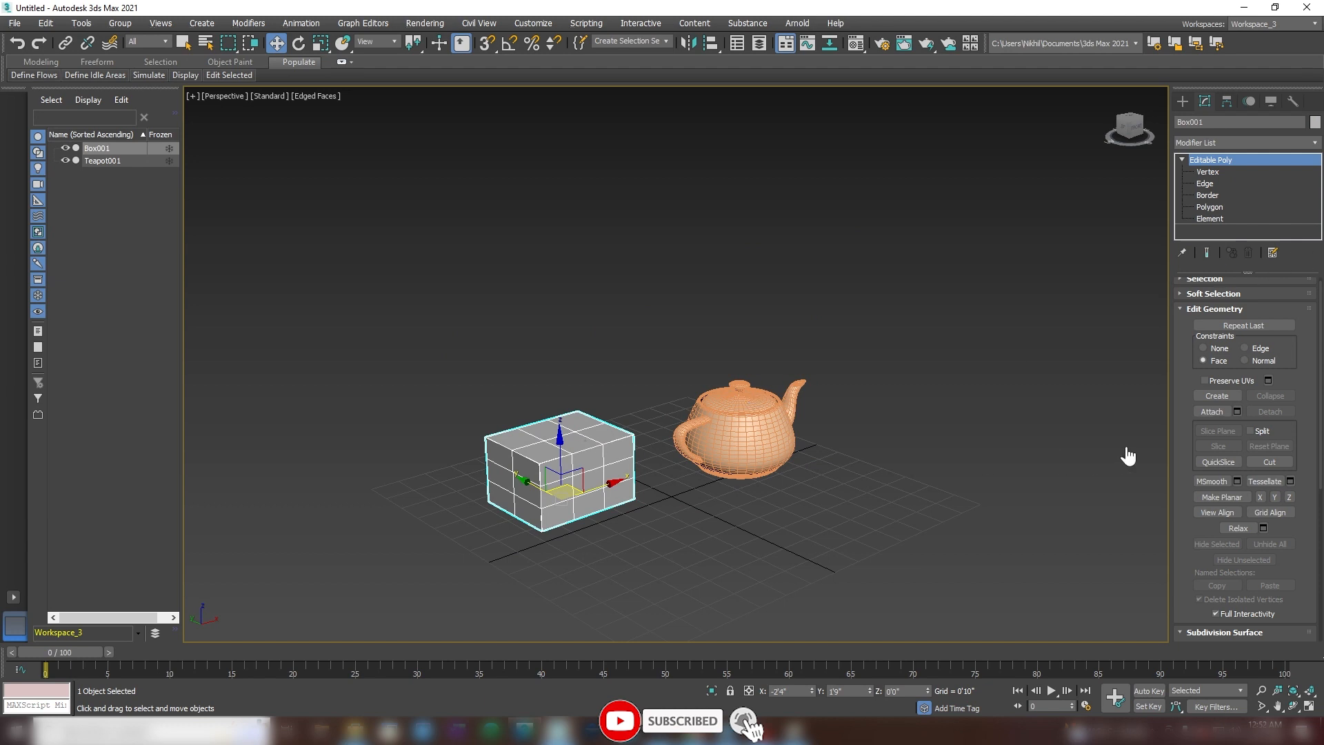
pyautogui.click(1212, 412)
pyautogui.click(741, 476)
pyautogui.keyDown('alt'); pyautogui.moveTo(751, 486); pyautogui.dragTo(765, 497, button='middle'); pyautogui.keyUp('alt')
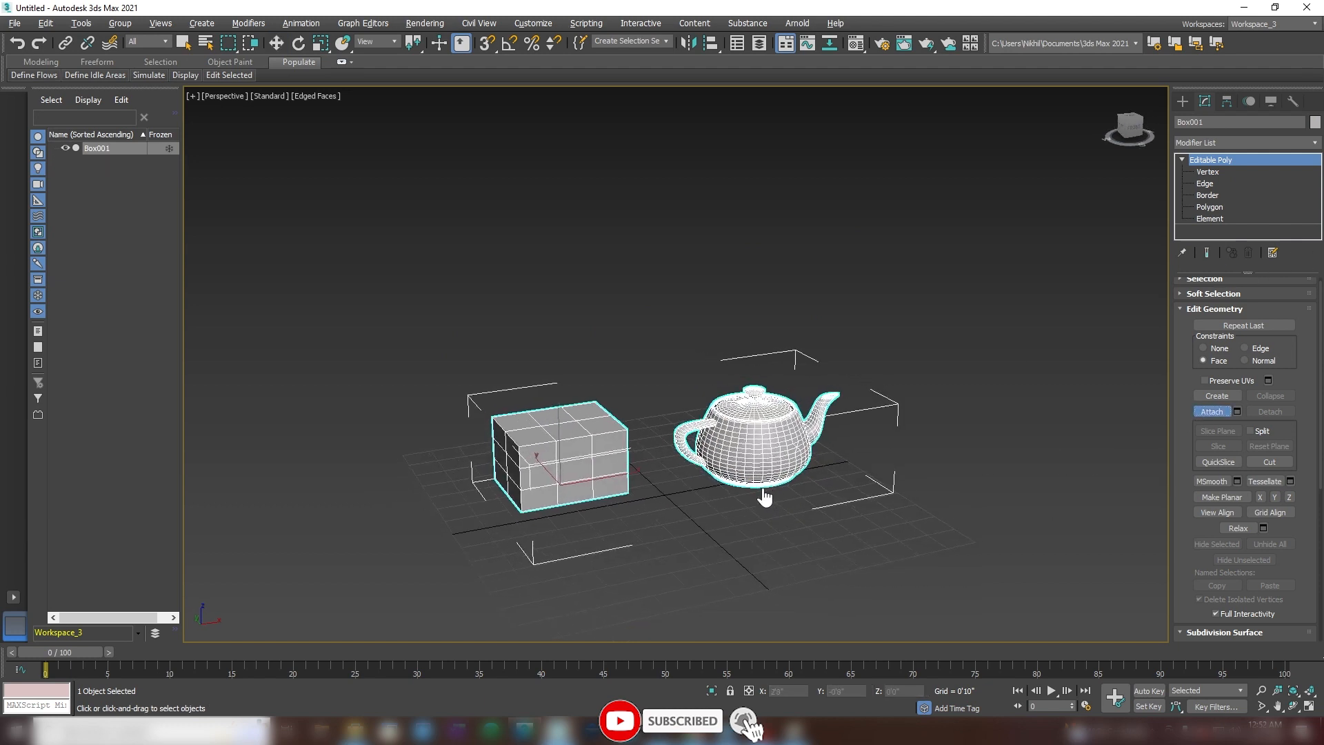
pyautogui.keyDown('alt'); pyautogui.moveTo(591, 465); pyautogui.dragTo(628, 456, button='middle'); pyautogui.keyUp('alt')
pyautogui.scroll(2, 628, 457)
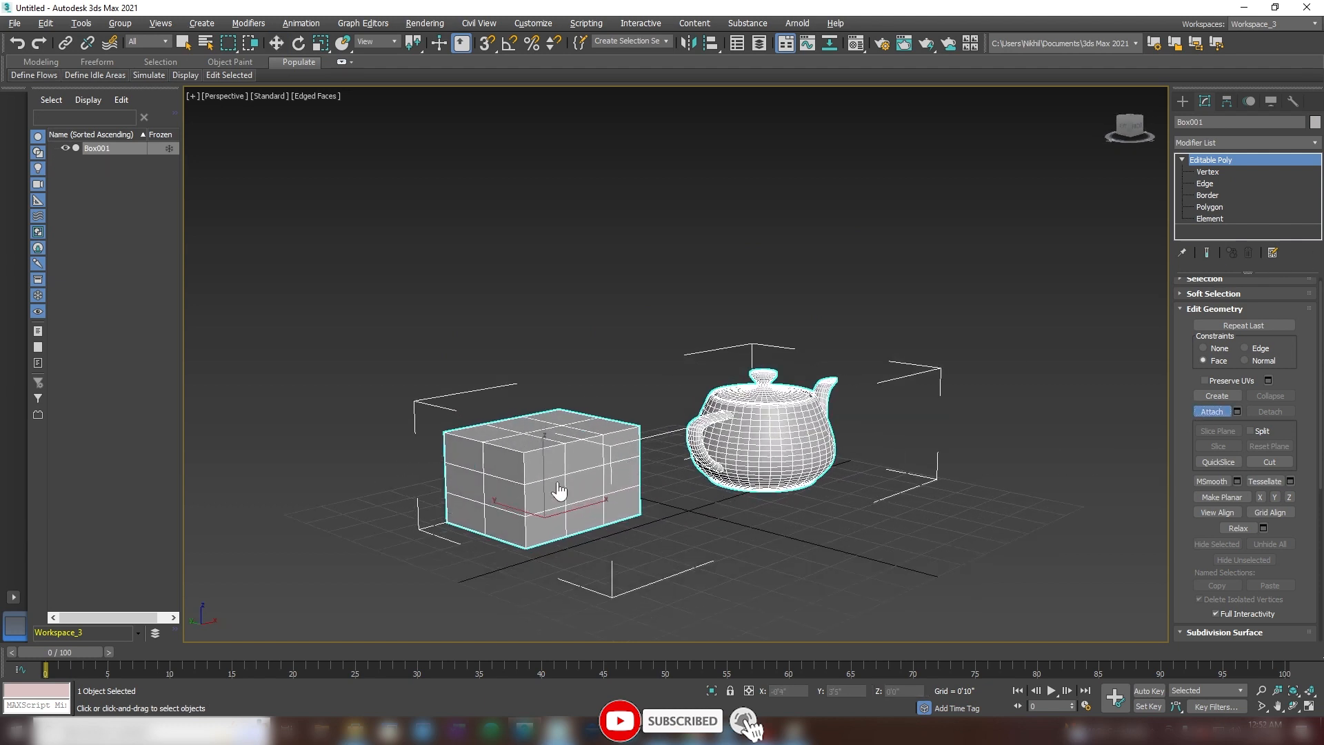
# Step: At the Element level of the combined mesh, select the teapot's body, handle, lid and spout together
pyautogui.keyDown('alt'); pyautogui.moveTo(683, 515); pyautogui.dragTo(668, 517, button='middle'); pyautogui.keyUp('alt')
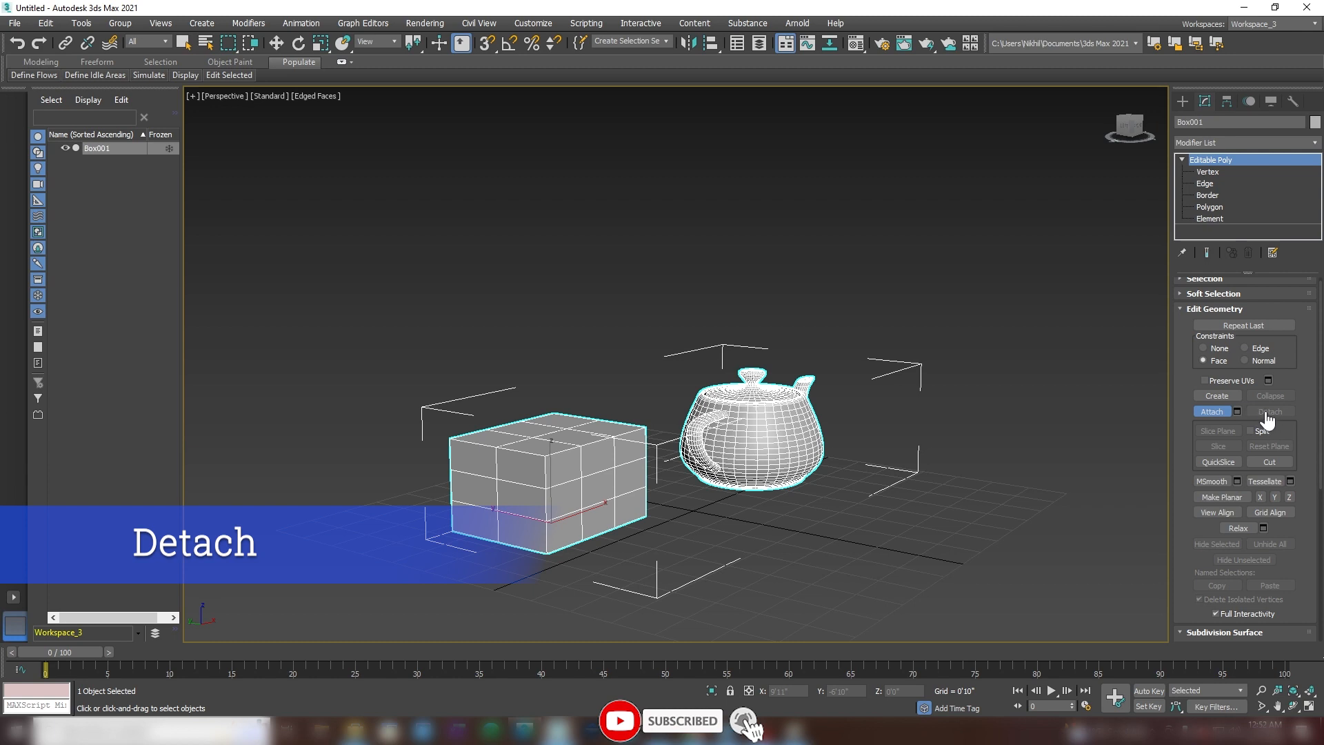
pyautogui.click(1210, 174)
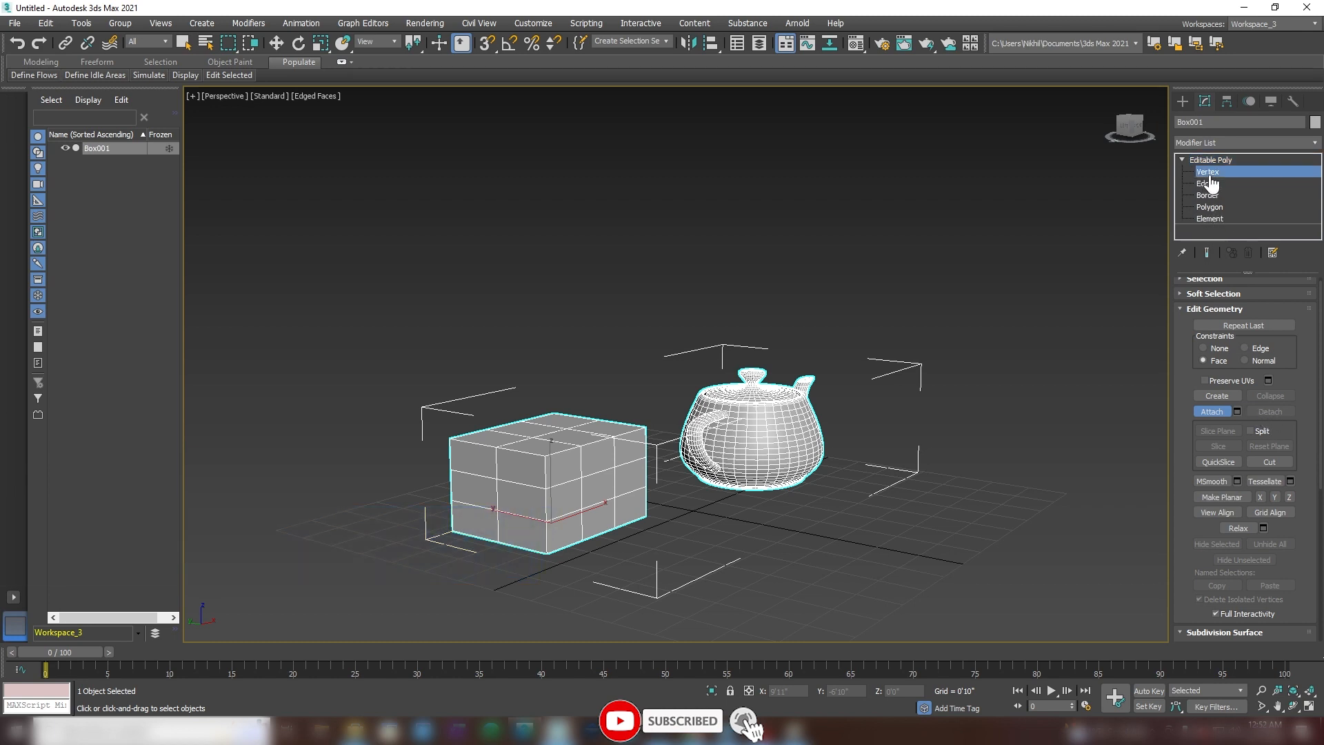
pyautogui.click(1209, 219)
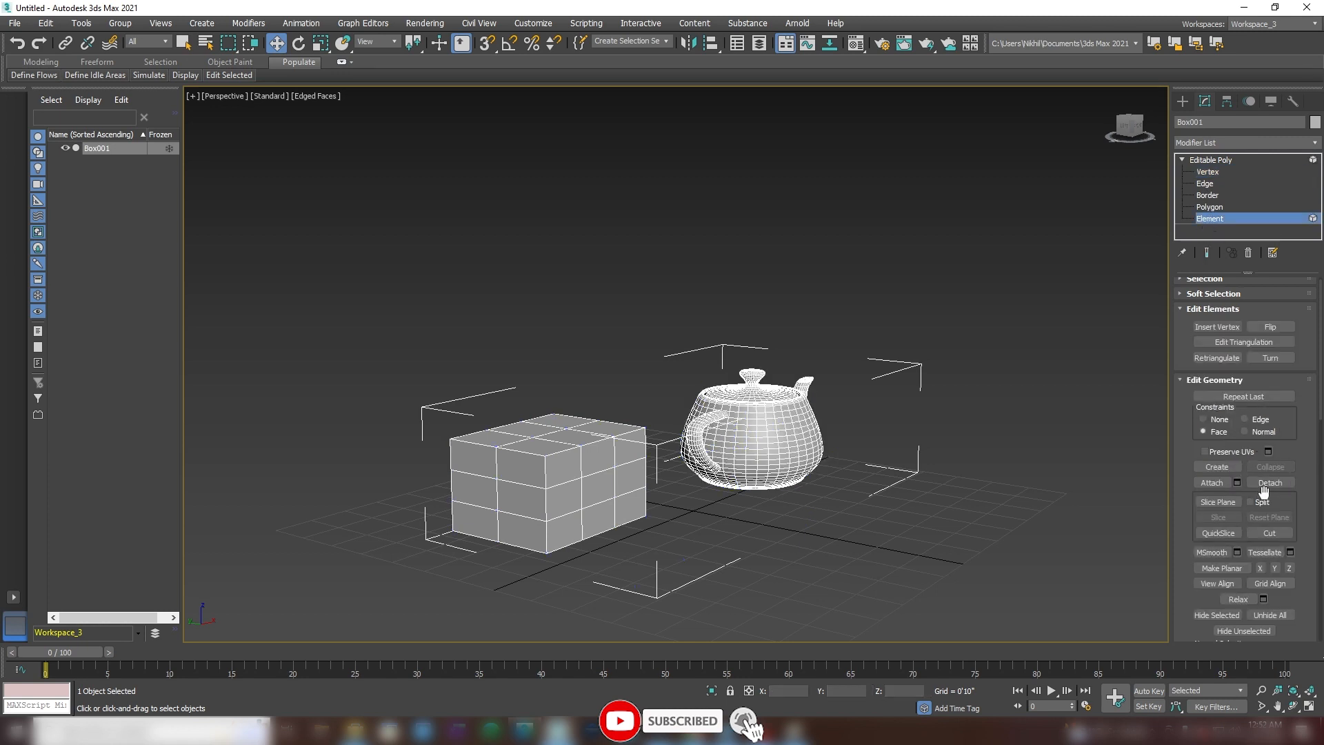
pyautogui.click(1212, 207)
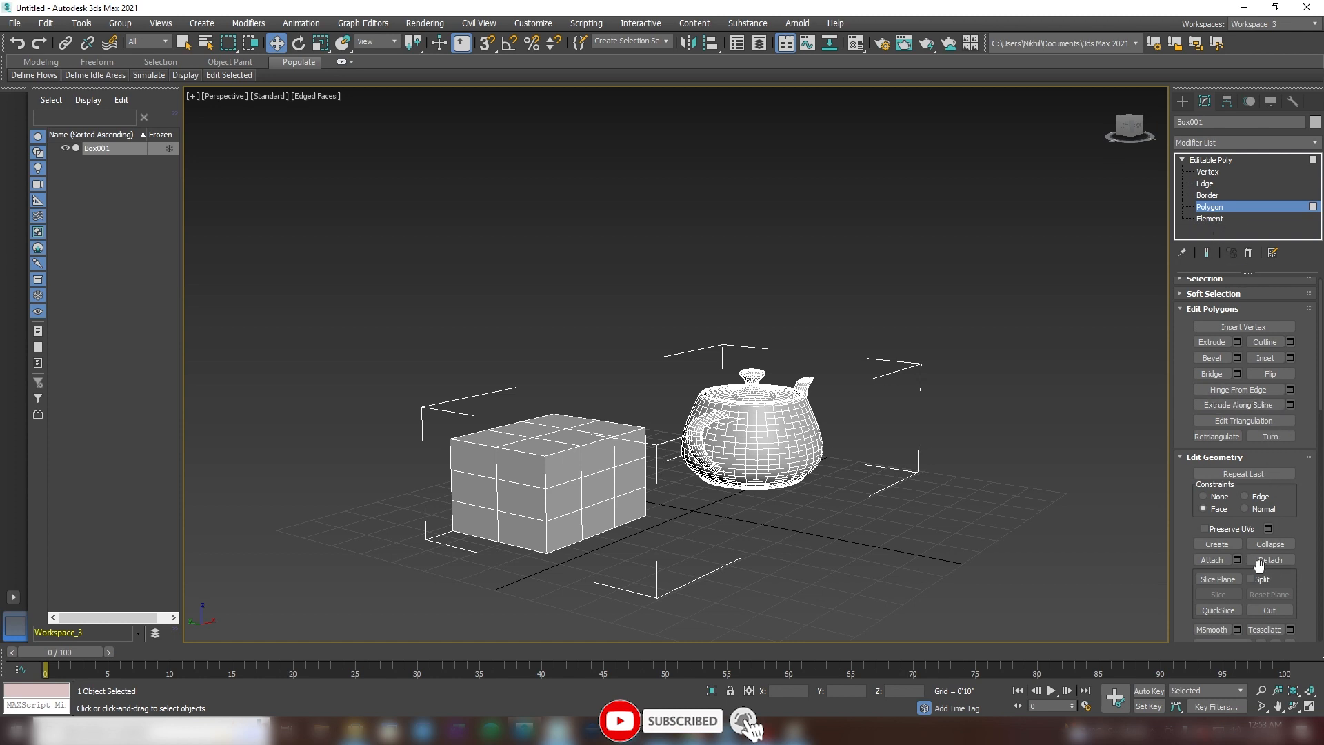
pyautogui.click(1211, 219)
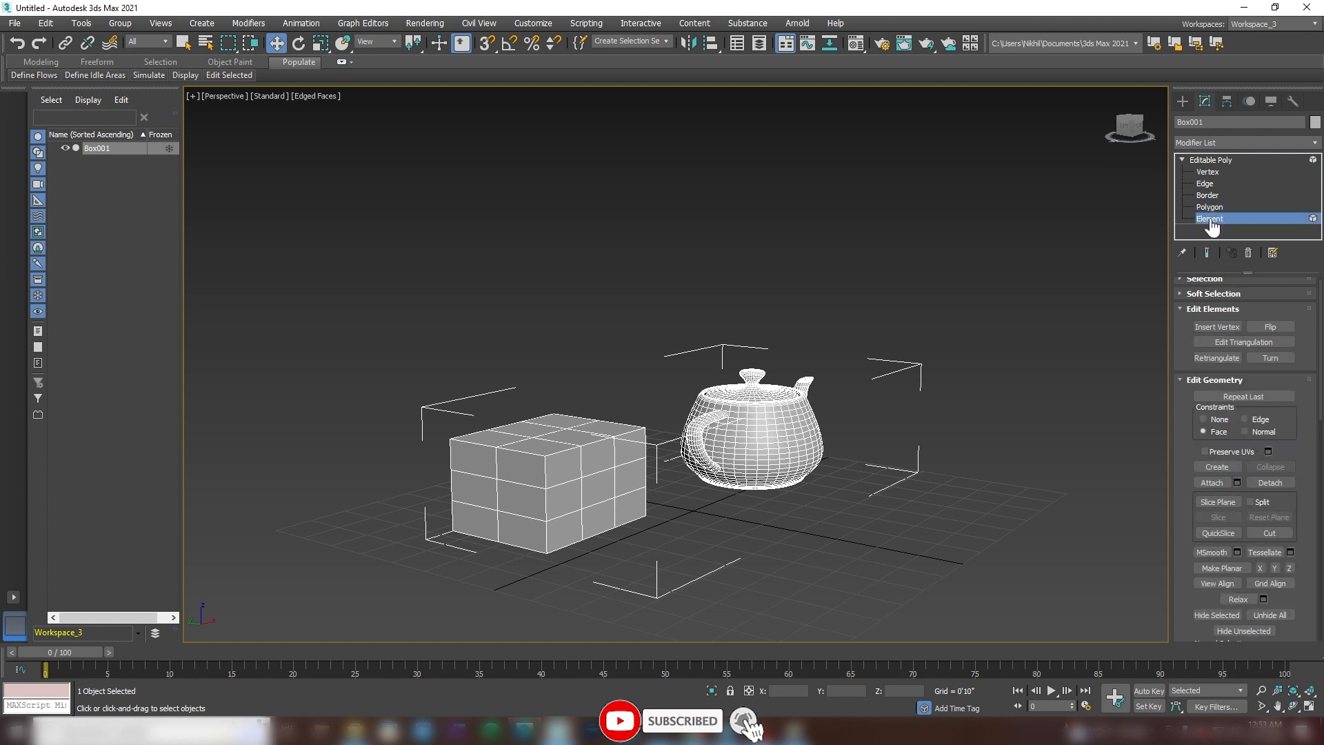
pyautogui.keyDown('alt'); pyautogui.moveTo(772, 442); pyautogui.dragTo(728, 449, button='middle'); pyautogui.keyUp('alt')
pyautogui.click(783, 445)
pyautogui.scroll(5, 760, 459)
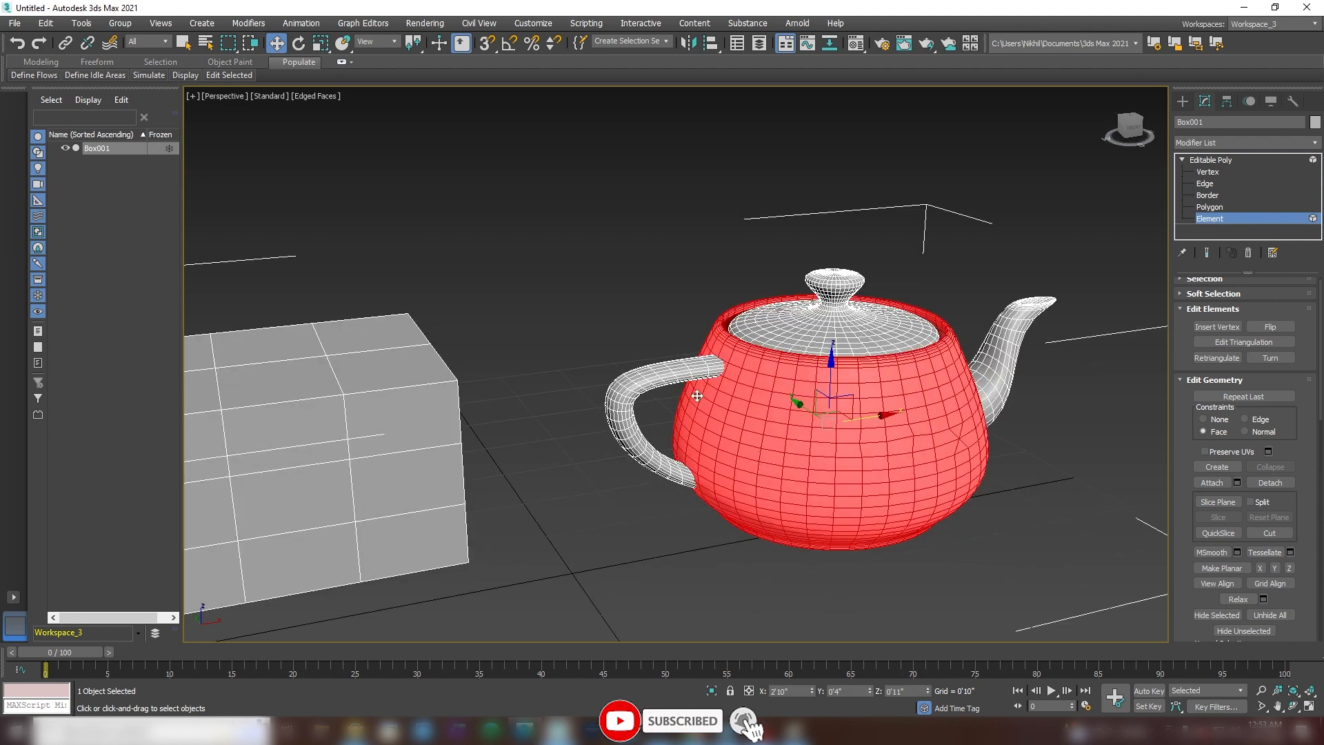
pyautogui.keyDown('ctrl'); pyautogui.click(677, 371); pyautogui.keyUp('ctrl')
pyautogui.keyDown('ctrl'); pyautogui.click(779, 332); pyautogui.keyUp('ctrl')
pyautogui.keyDown('ctrl'); pyautogui.click(1001, 351); pyautogui.keyUp('ctrl')
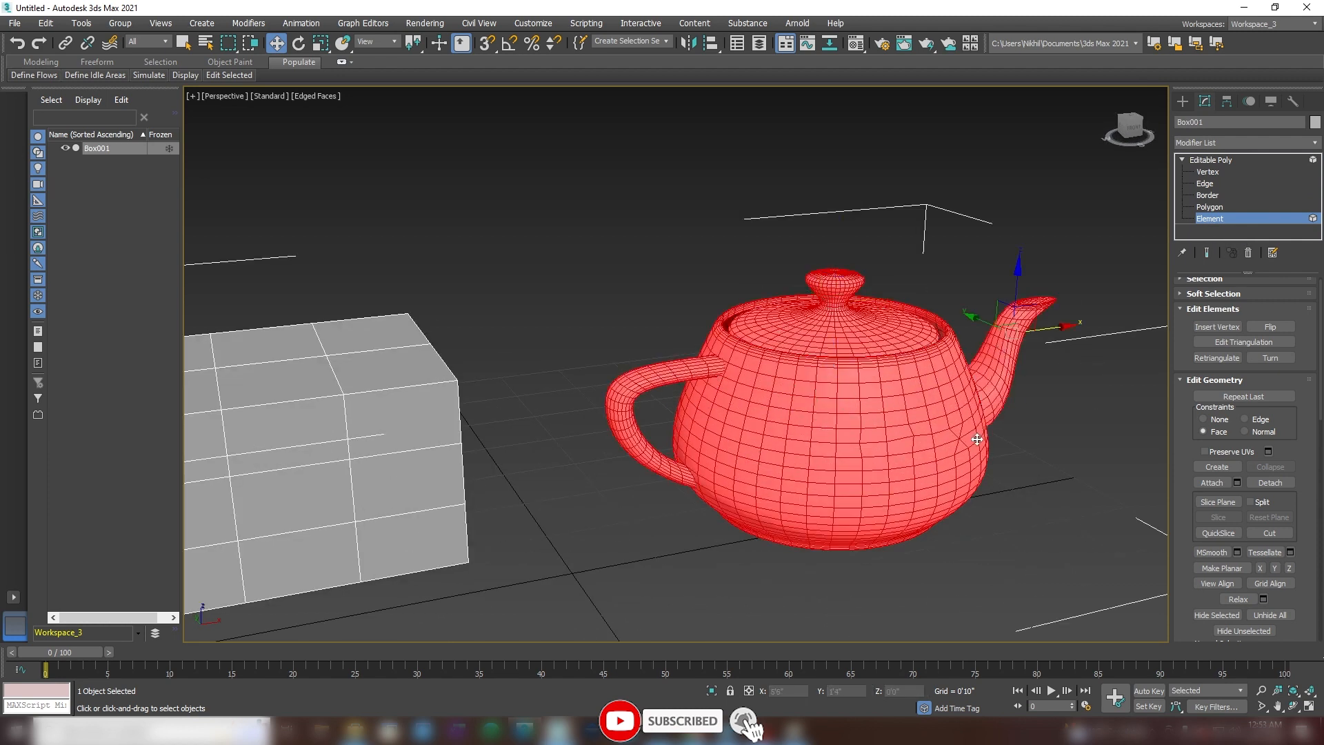
# Step: Detach the selected teapot elements as a separate object named "tepot" and leave the Element level
pyautogui.click(1265, 483)
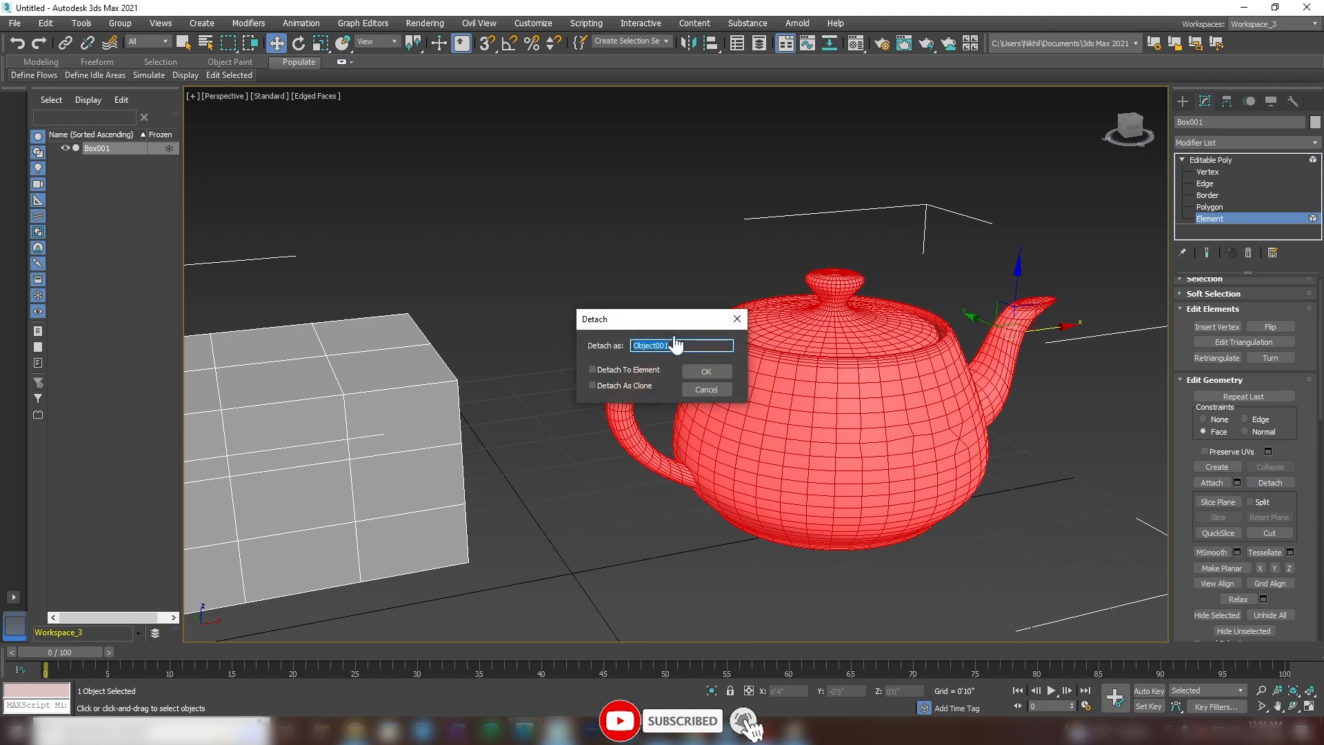
pyautogui.write('tepot')
pyautogui.click(707, 373)
pyautogui.keyDown('alt'); pyautogui.moveTo(496, 444); pyautogui.dragTo(548, 403, button='middle'); pyautogui.keyUp('alt')
pyautogui.click(1210, 160)
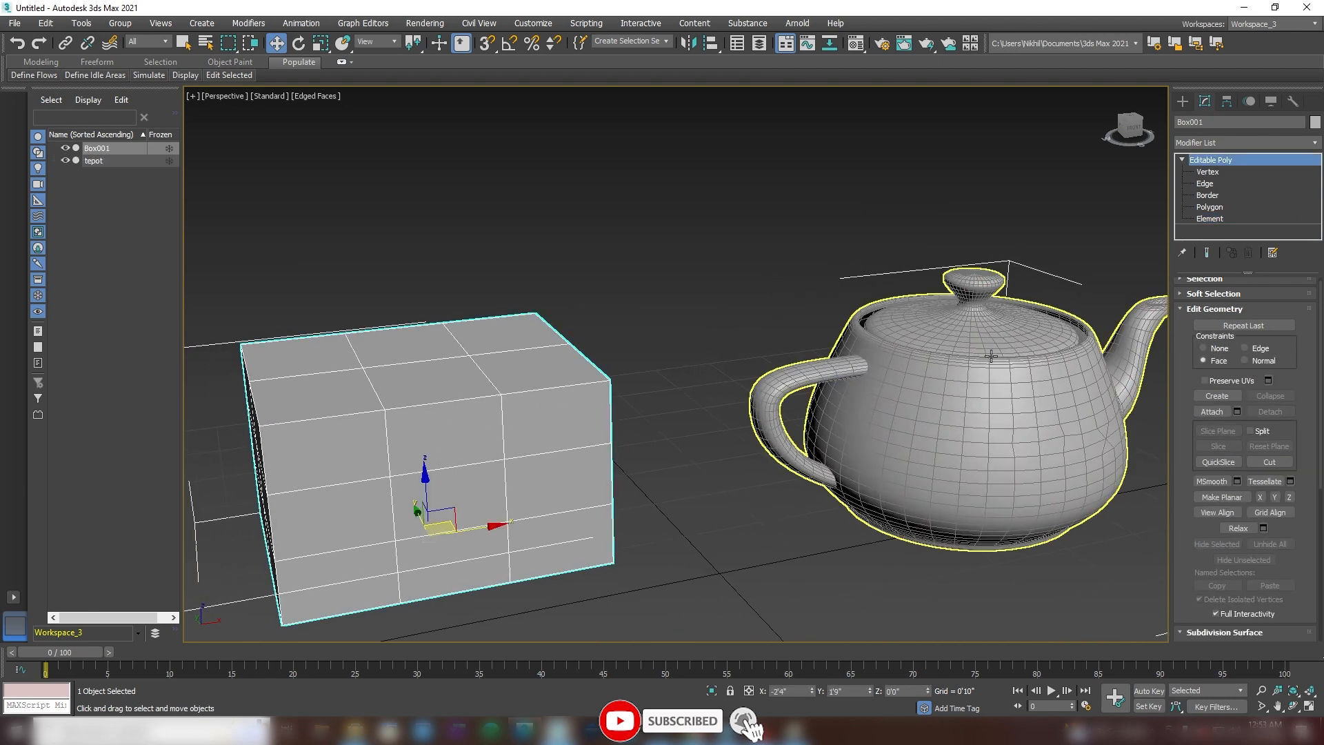
# Step: Select the detached teapot, try moving it along X, undo the move, and select the box to compare pivots
pyautogui.click(999, 433)
pyautogui.keyDown('alt'); pyautogui.moveTo(1000, 433); pyautogui.dragTo(772, 472, button='middle'); pyautogui.keyUp('alt')
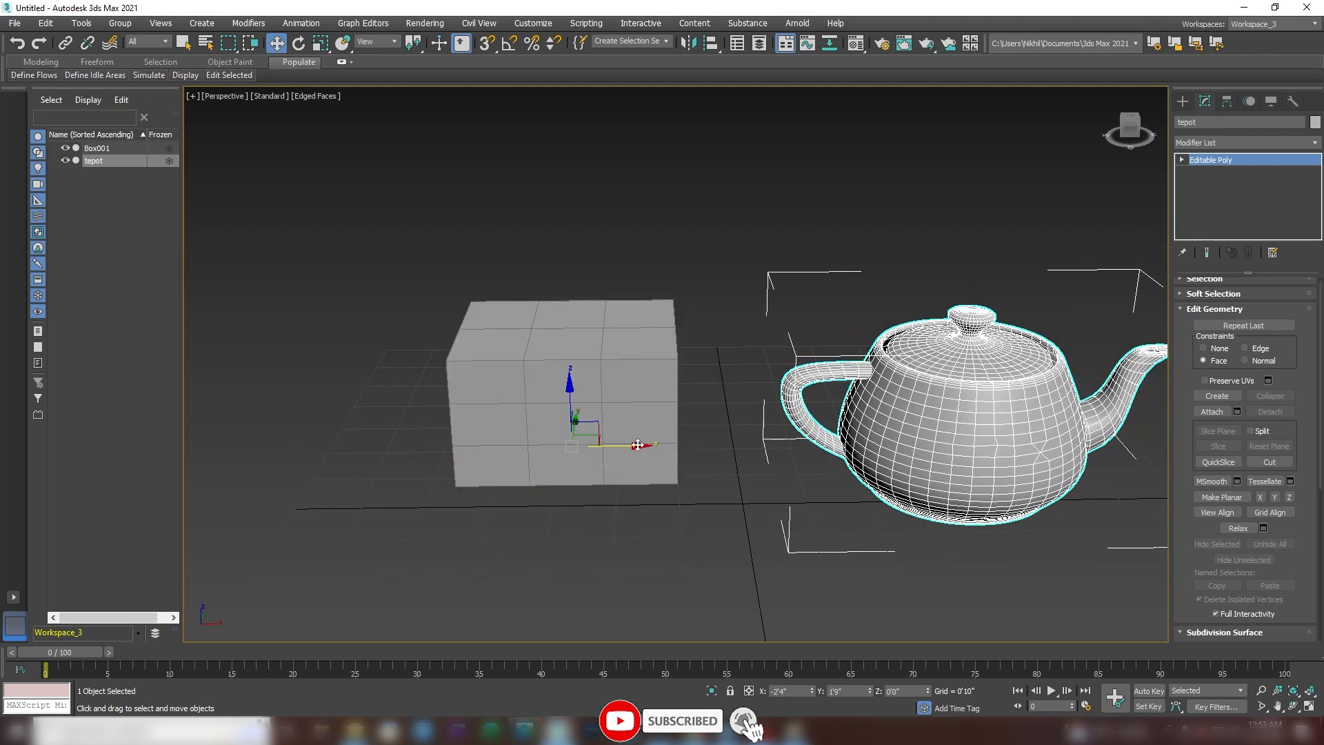
pyautogui.moveTo(620, 438); pyautogui.dragTo(882, 413)
pyautogui.hotkey('ctrl', 'z')
pyautogui.click(601, 442)
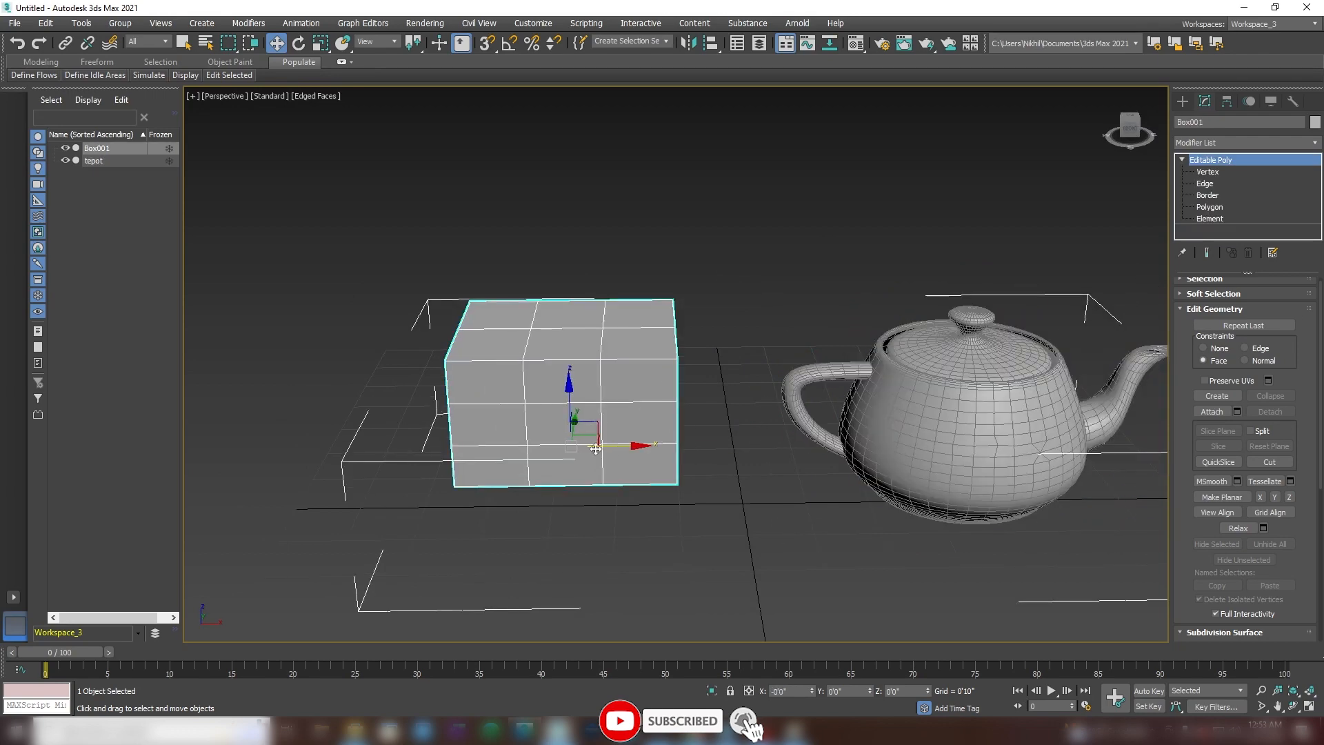
pyautogui.keyDown('alt'); pyautogui.moveTo(596, 445); pyautogui.dragTo(697, 449, button='middle'); pyautogui.keyUp('alt')
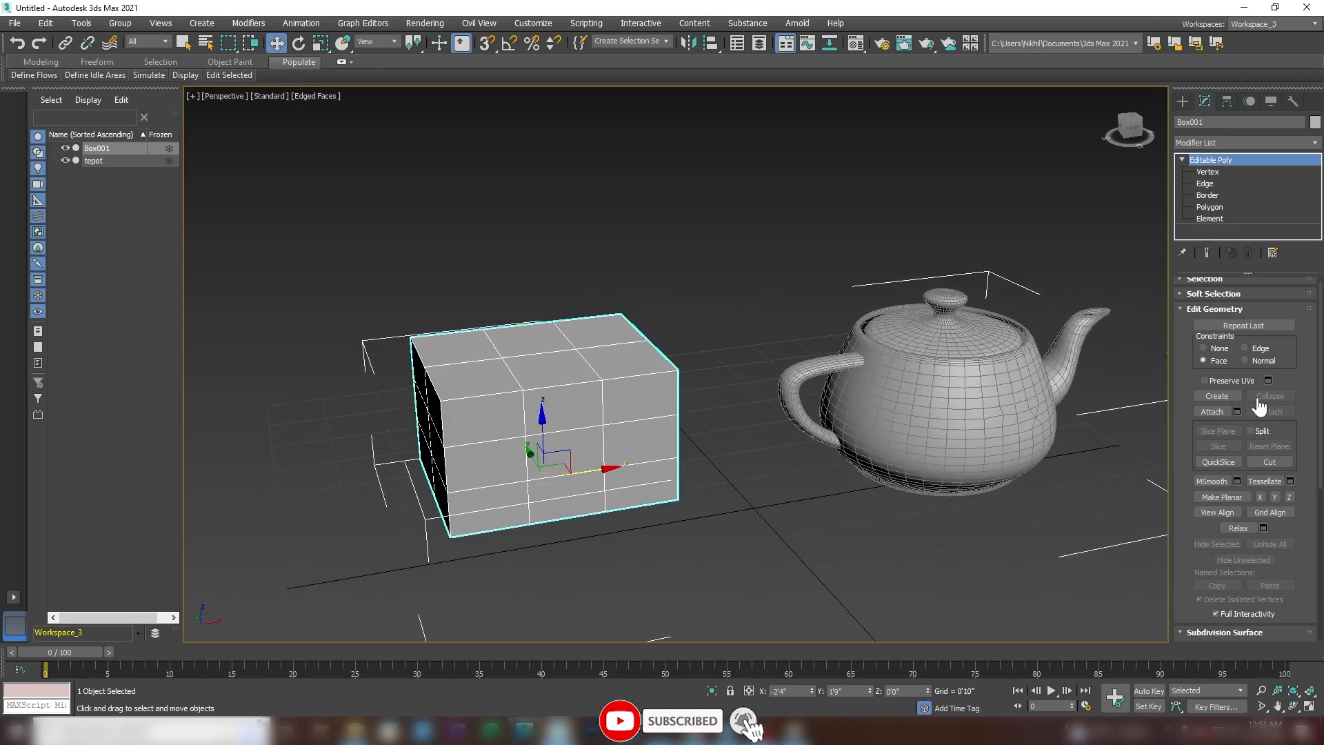
pyautogui.keyDown('alt'); pyautogui.moveTo(1147, 443); pyautogui.dragTo(759, 424, button='middle'); pyautogui.keyUp('alt')
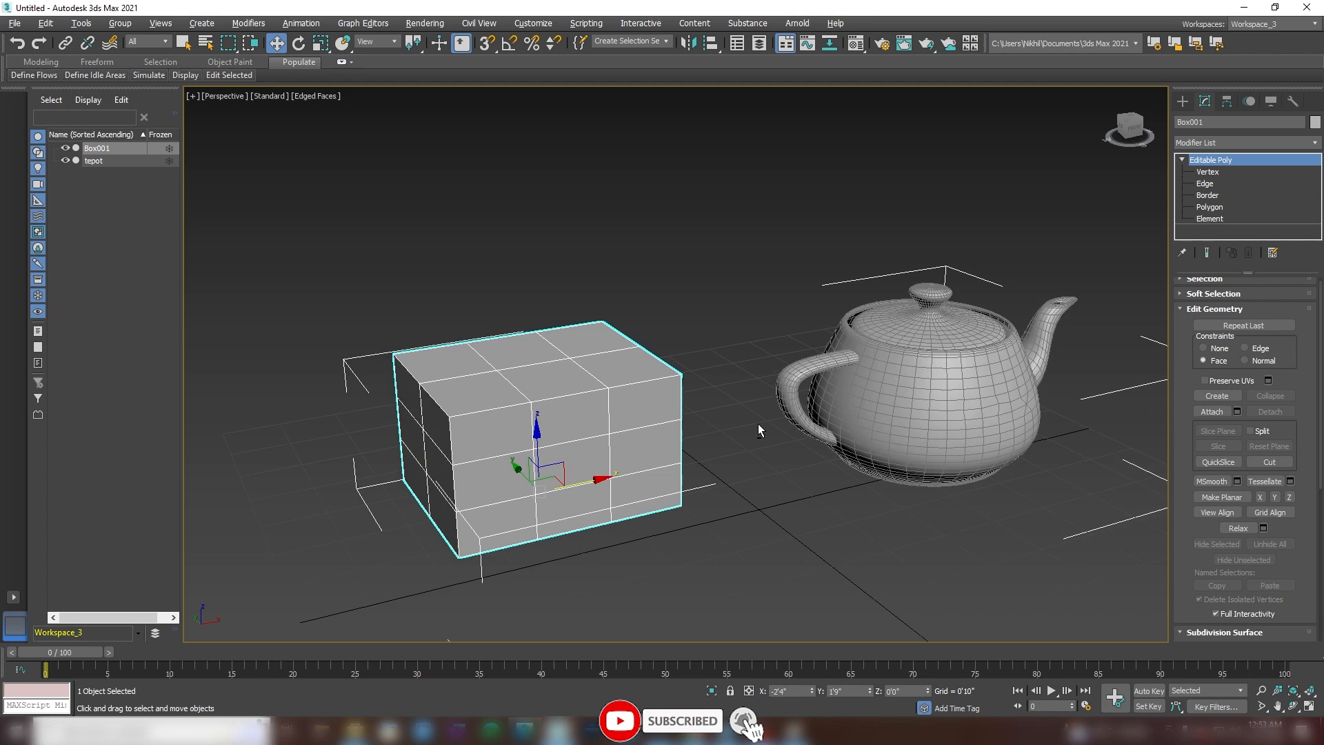
# Step: Select the teapot, turn on Affect Pivot Only, and move its pivot along X from the box onto the teapot
pyautogui.click(903, 412)
pyautogui.keyDown('alt'); pyautogui.moveTo(904, 412); pyautogui.dragTo(786, 467, button='middle'); pyautogui.keyUp('alt')
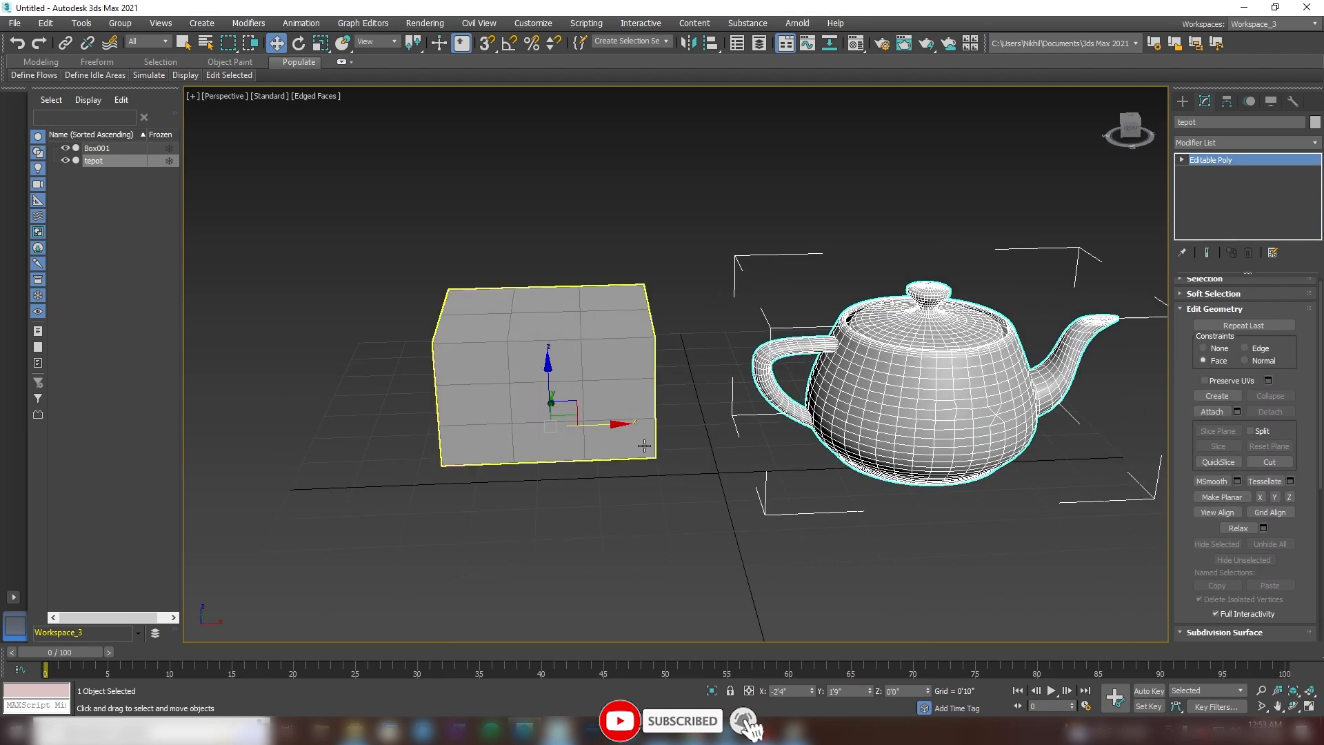
pyautogui.keyDown('alt'); pyautogui.moveTo(676, 436); pyautogui.dragTo(709, 427, button='middle'); pyautogui.keyUp('alt')
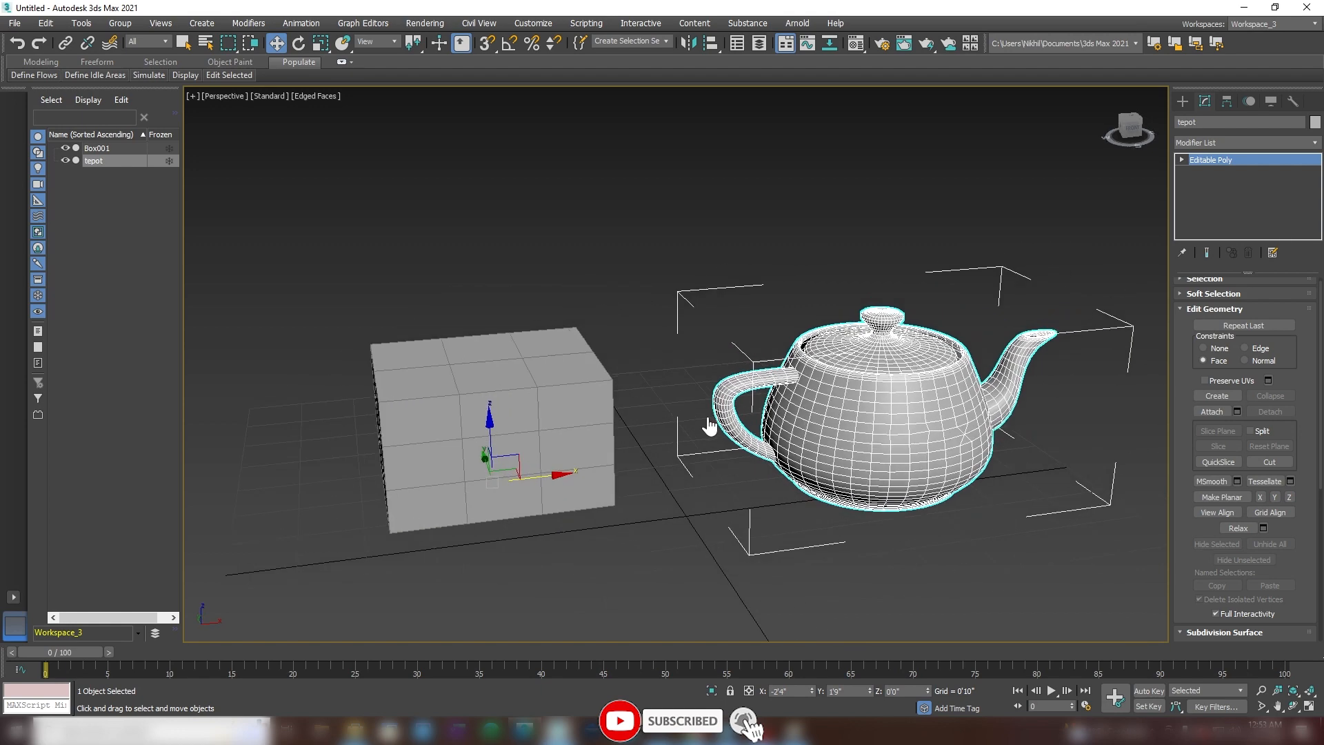
pyautogui.click(1226, 104)
pyautogui.click(1246, 198)
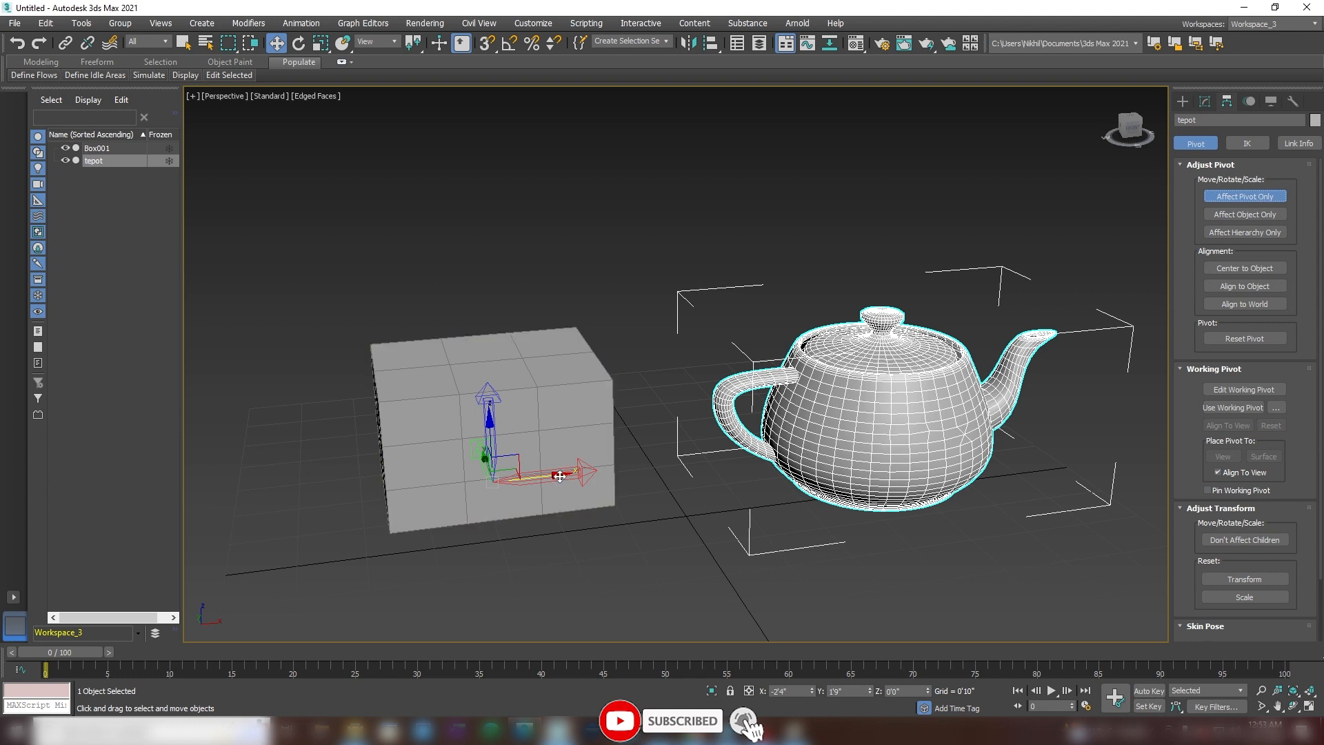
pyautogui.moveTo(560, 477); pyautogui.dragTo(890, 476)
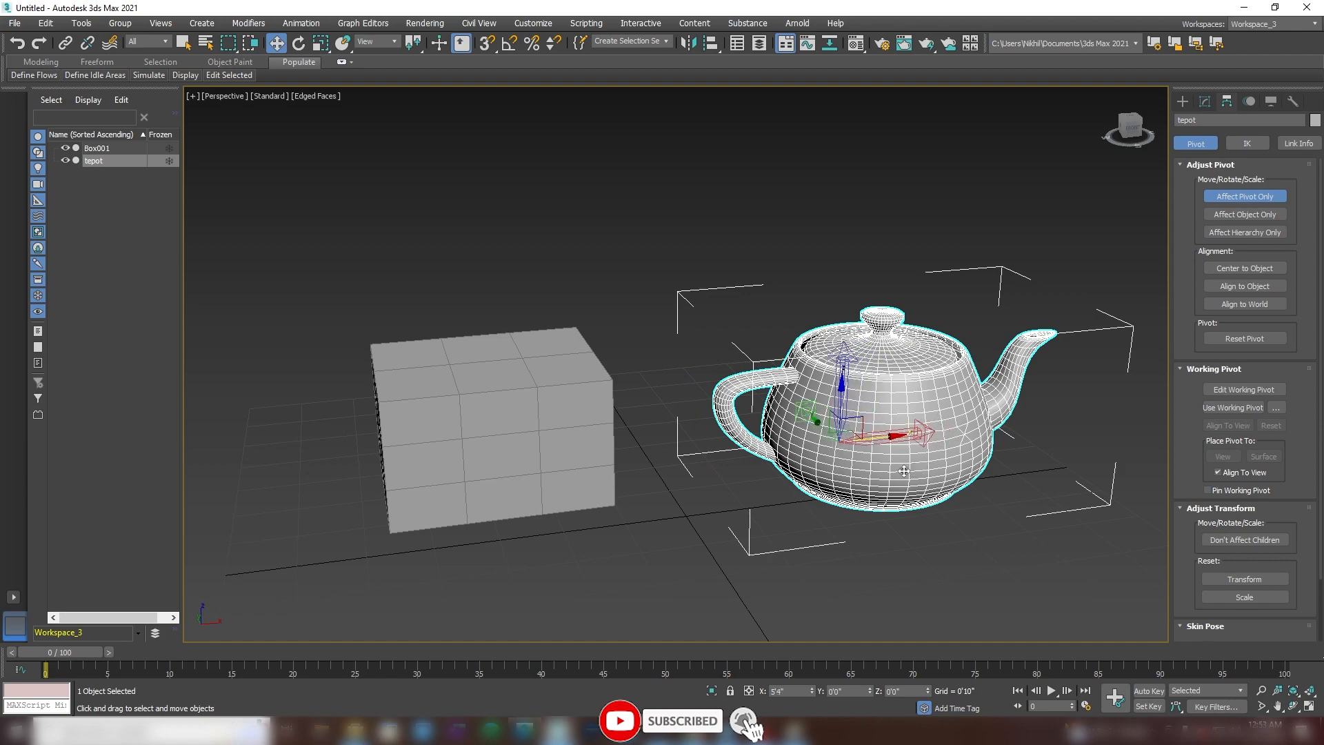
pyautogui.keyDown('alt'); pyautogui.moveTo(890, 476); pyautogui.dragTo(952, 414, button='middle'); pyautogui.keyUp('alt')
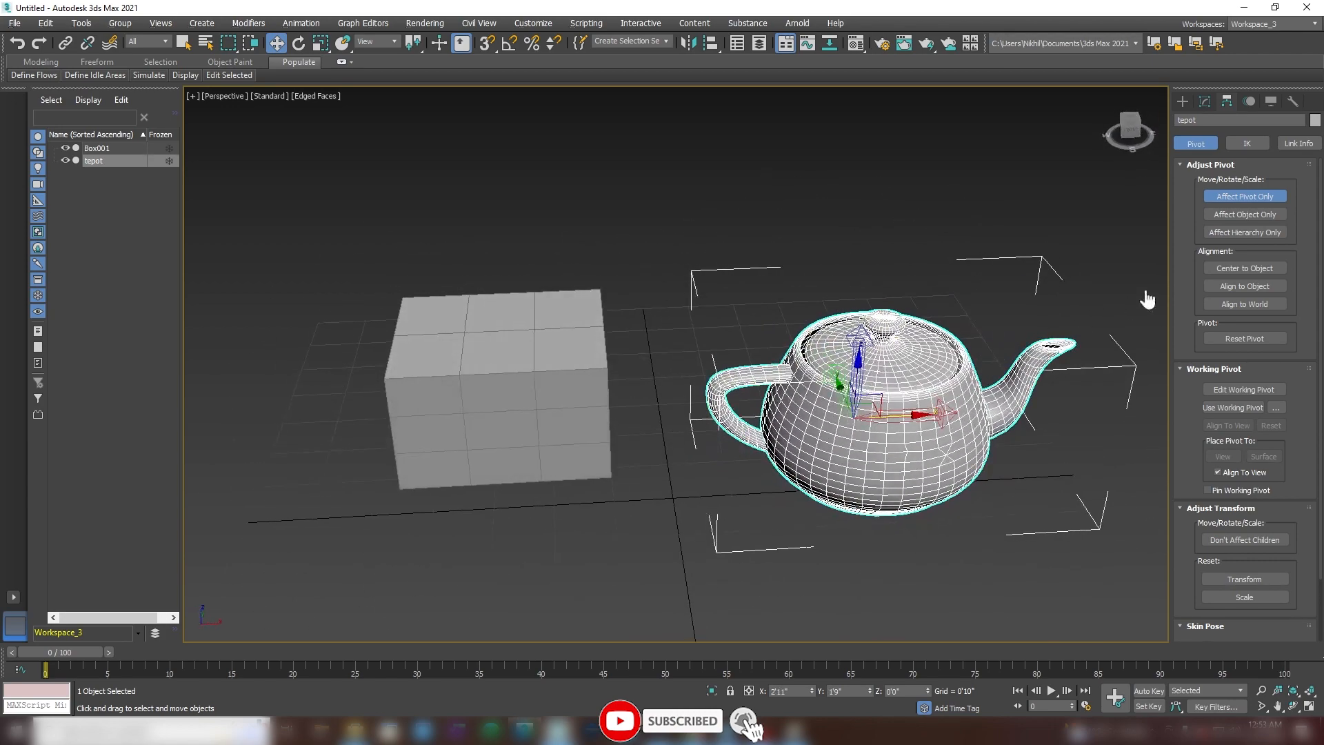
# Step: Center the pivot to the teapot object, turn off Affect Pivot Only, and return to its Editable Poly settings
pyautogui.click(1241, 269)
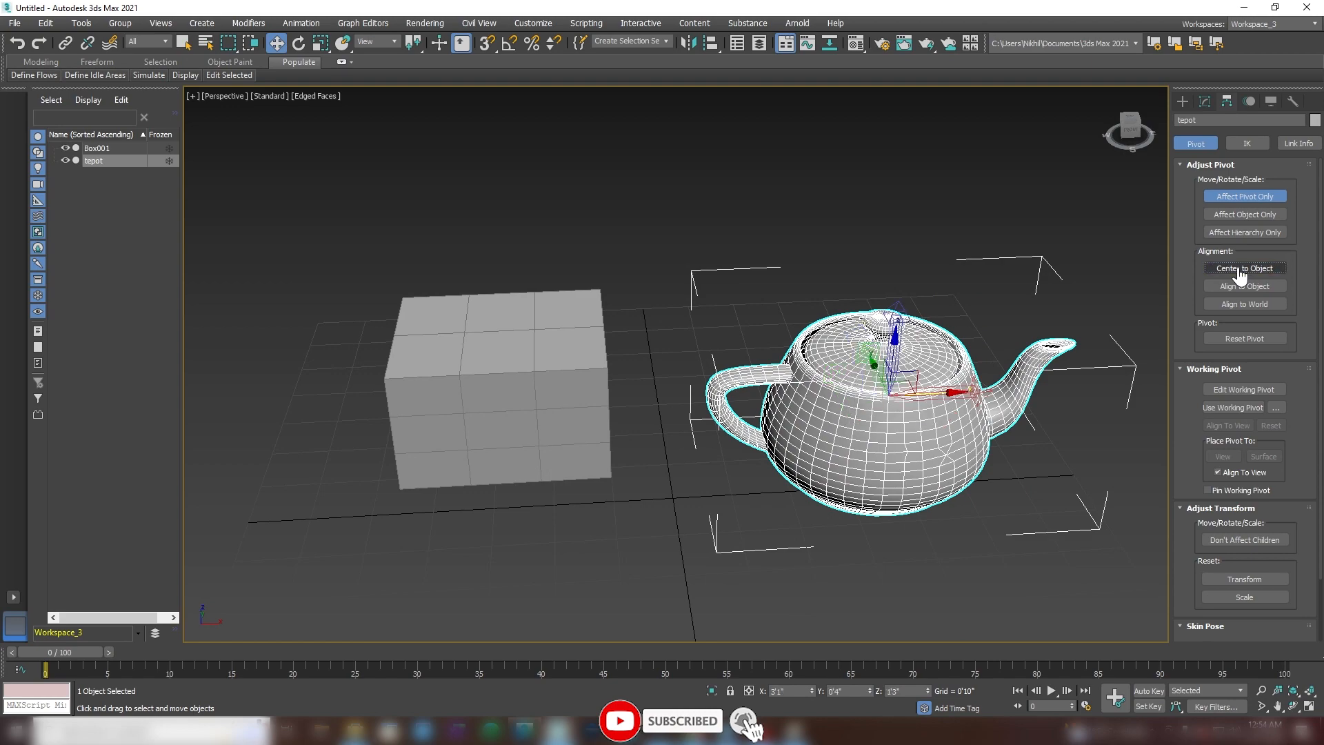
pyautogui.keyDown('alt'); pyautogui.moveTo(883, 414); pyautogui.dragTo(991, 407, button='middle'); pyautogui.keyUp('alt')
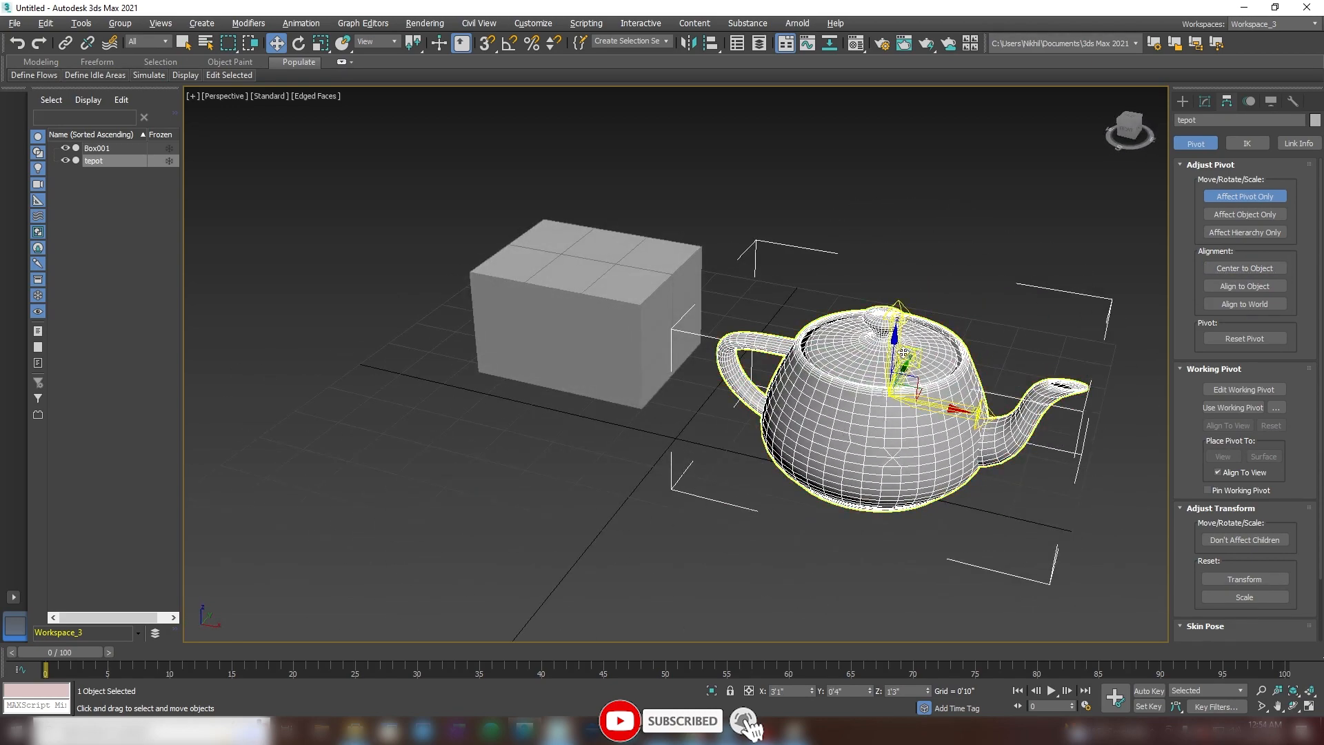
pyautogui.keyDown('alt'); pyautogui.moveTo(898, 369); pyautogui.dragTo(903, 388, button='middle'); pyautogui.keyUp('alt')
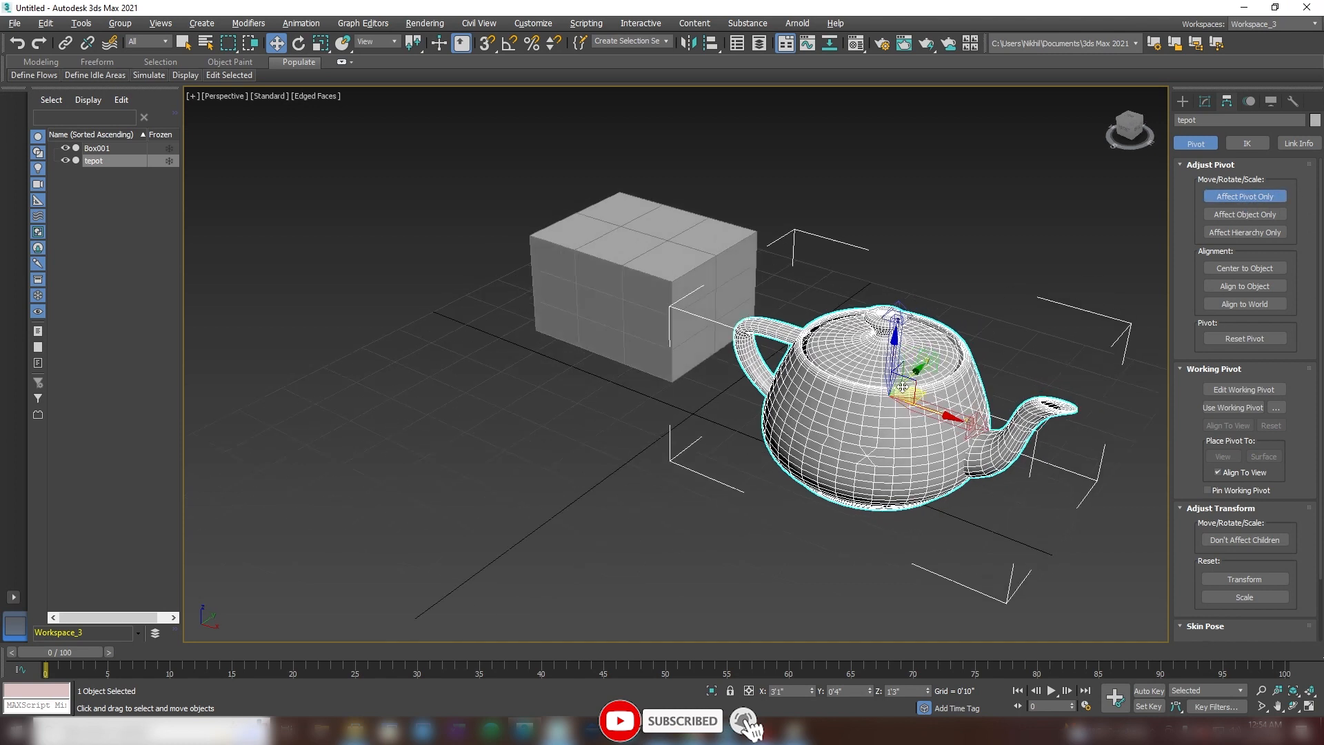
pyautogui.click(1250, 200)
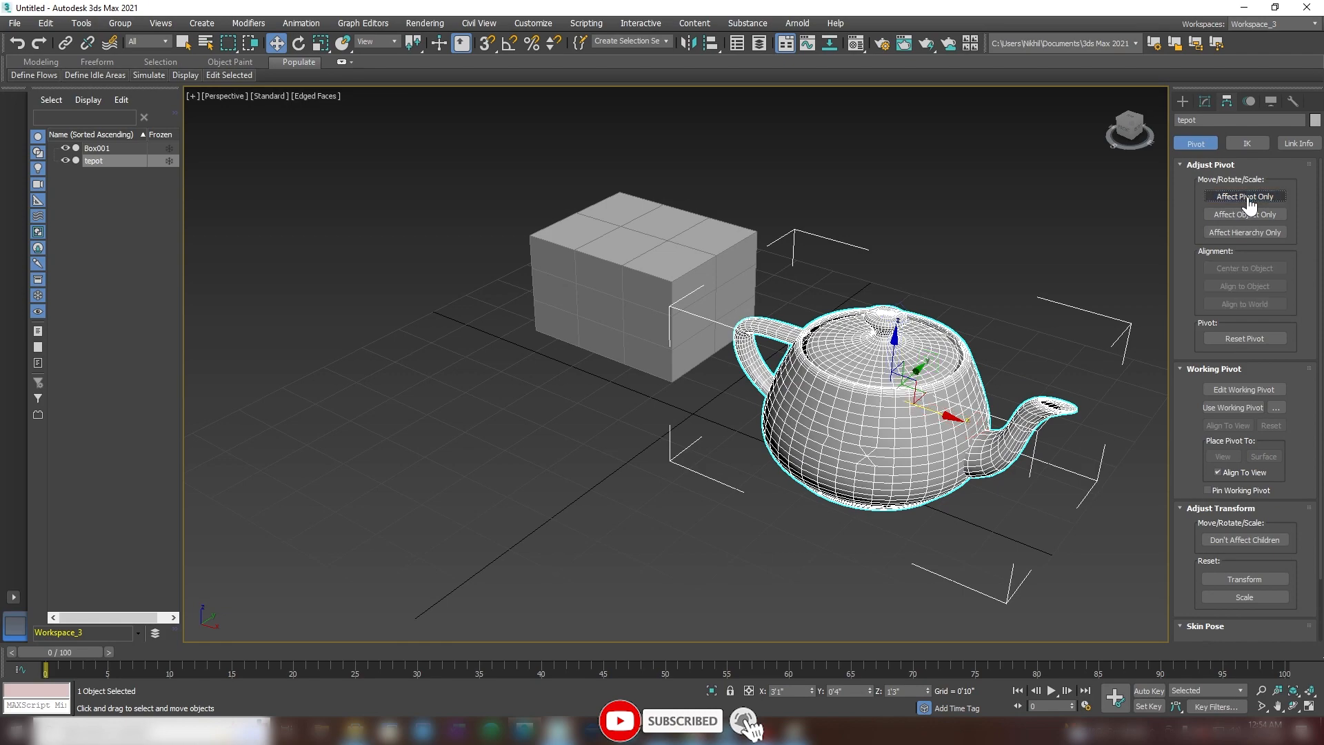
pyautogui.keyDown('alt'); pyautogui.moveTo(893, 367); pyautogui.dragTo(1056, 391, button='middle'); pyautogui.keyUp('alt')
pyautogui.keyDown('alt'); pyautogui.moveTo(905, 324); pyautogui.dragTo(886, 334, button='middle'); pyautogui.keyUp('alt')
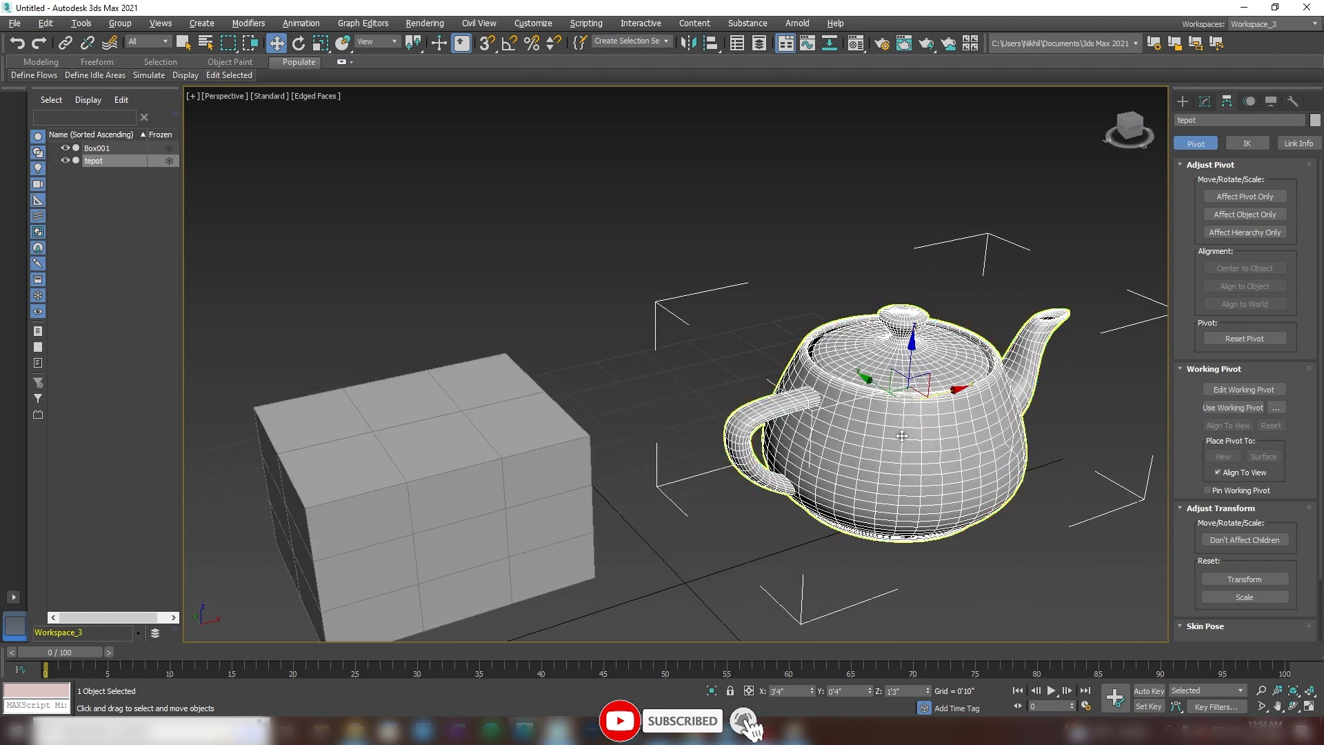
pyautogui.click(1206, 103)
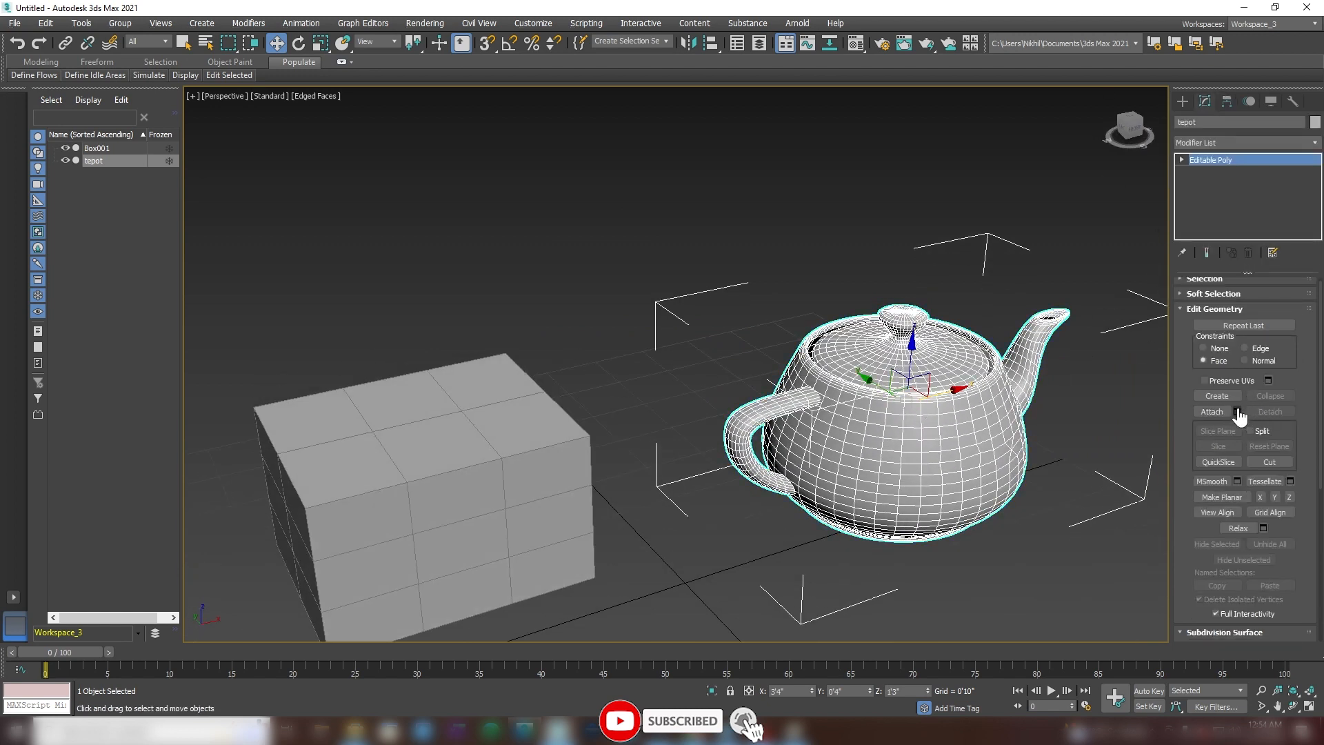
pyautogui.click(1182, 160)
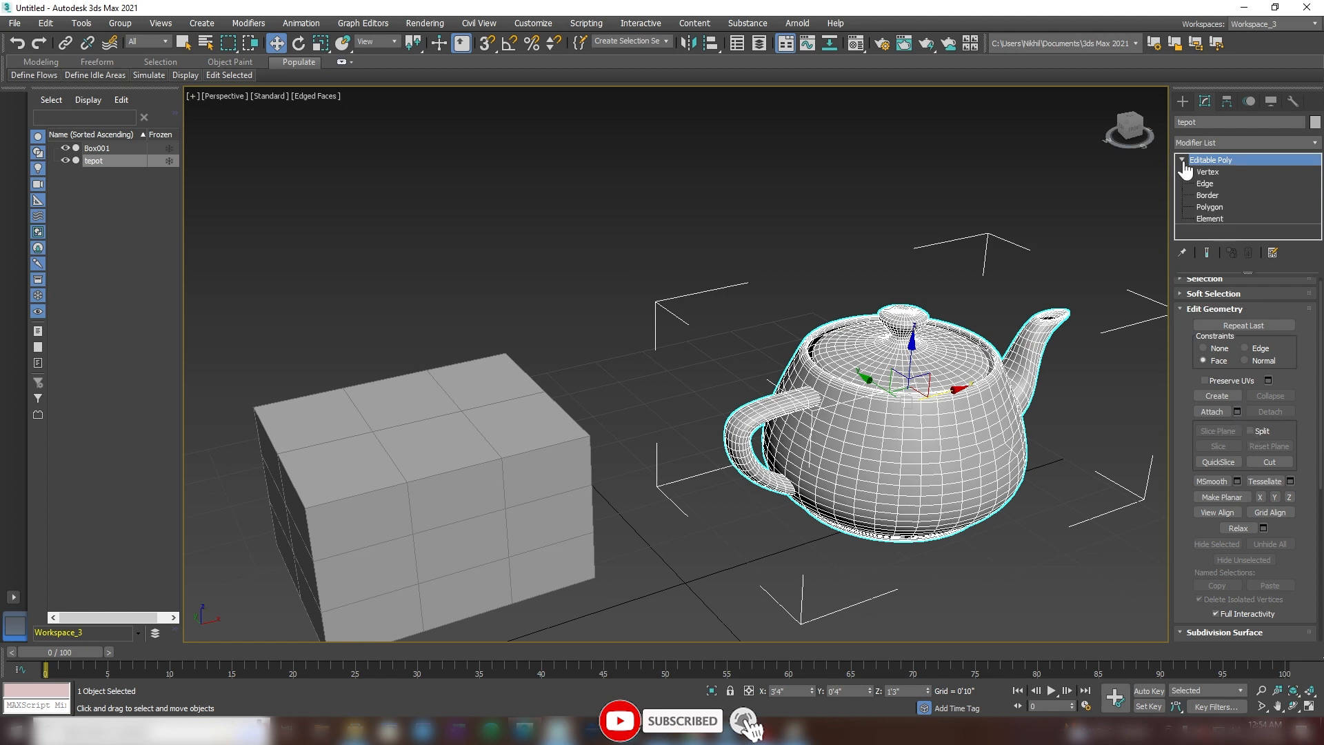
pyautogui.click(1209, 207)
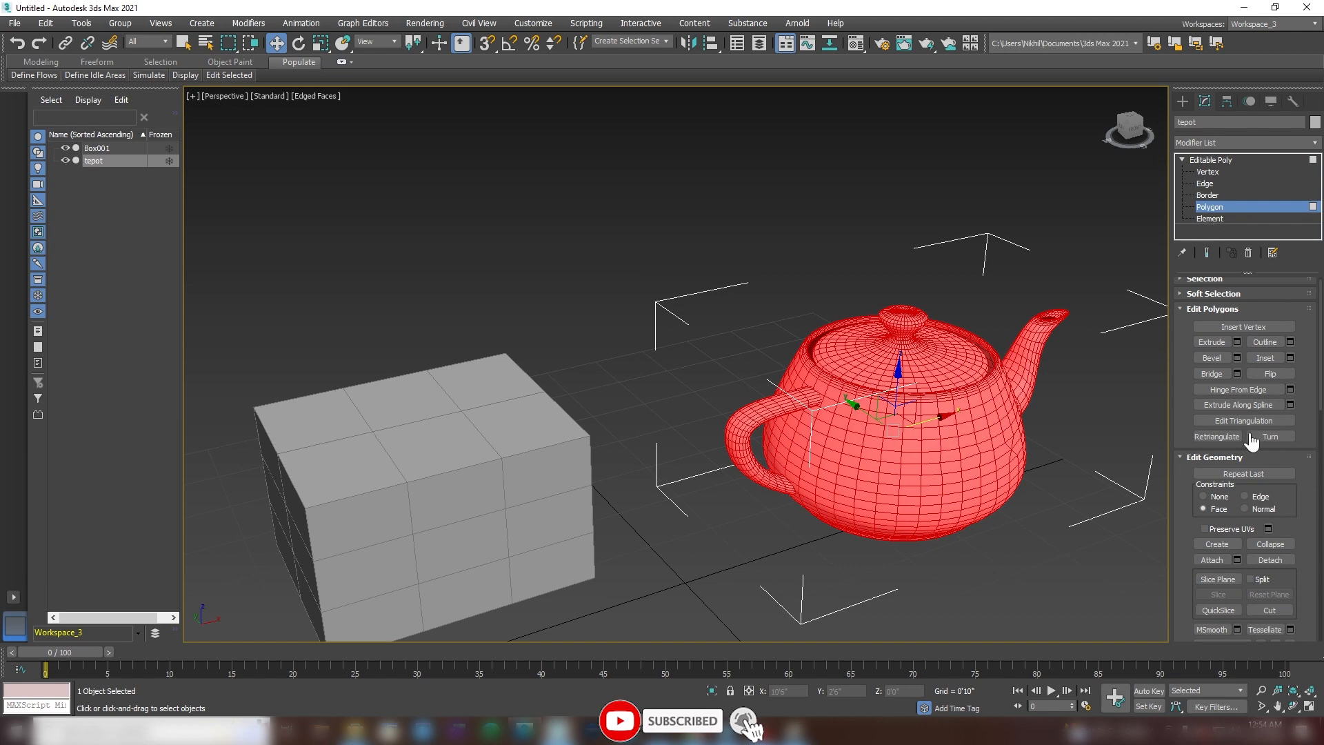
pyautogui.click(1204, 161)
# Step: Select the box and, at Polygon level, select the middle and lower polygons in the center column of its front side
pyautogui.keyDown('alt'); pyautogui.moveTo(574, 474); pyautogui.dragTo(653, 433, button='middle'); pyautogui.keyUp('alt')
pyautogui.click(605, 394)
pyautogui.keyDown('alt'); pyautogui.moveTo(606, 394); pyautogui.dragTo(584, 417, button='middle'); pyautogui.keyUp('alt')
pyautogui.click(1210, 207)
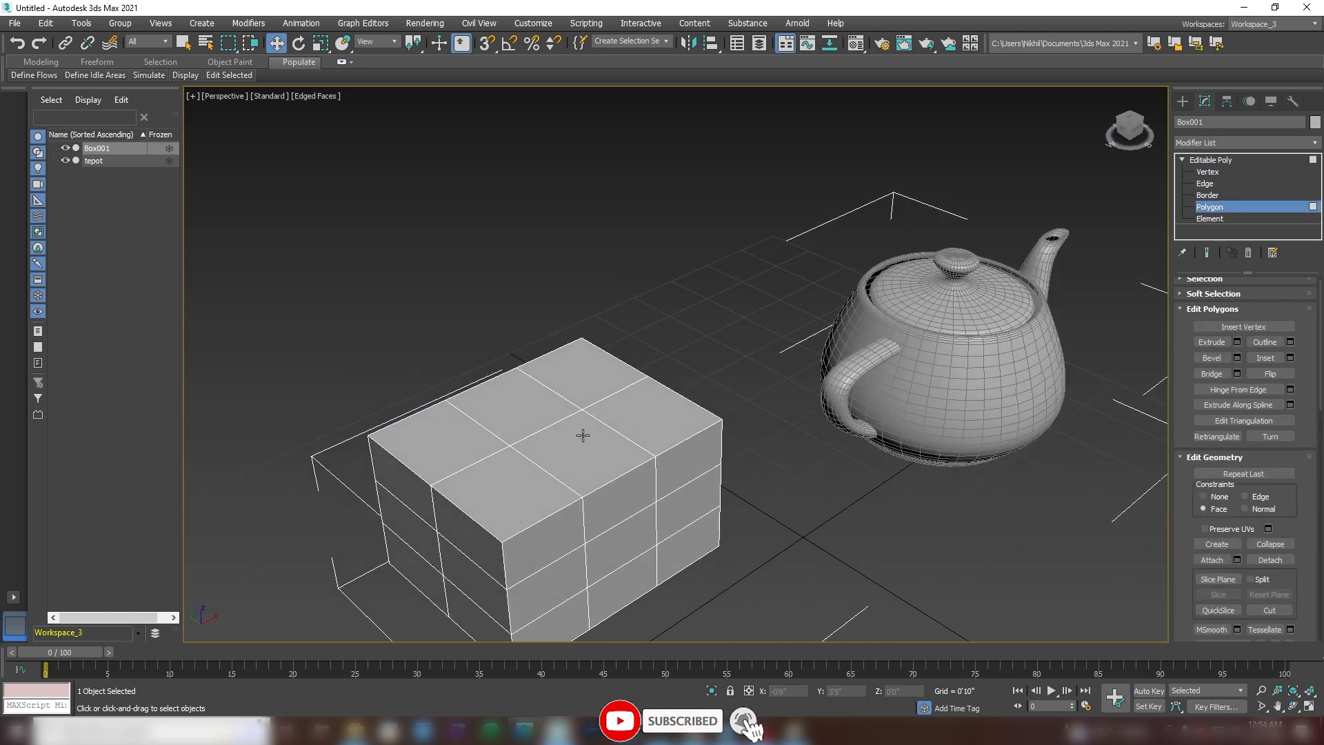
pyautogui.scroll(3, 582, 436)
pyautogui.keyDown('alt'); pyautogui.moveTo(636, 498); pyautogui.dragTo(652, 501, button='middle'); pyautogui.keyUp('alt')
pyautogui.click(652, 522)
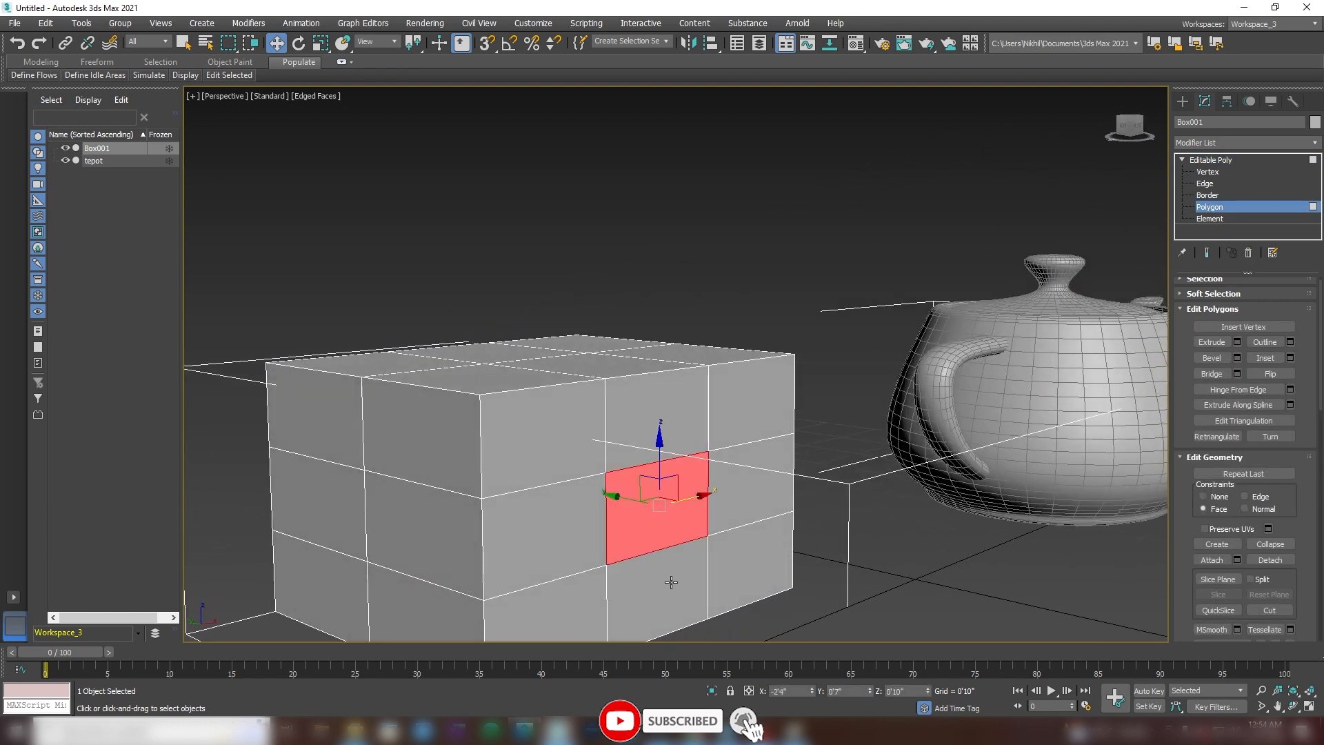
pyautogui.keyDown('ctrl'); pyautogui.click(671, 582); pyautogui.keyUp('ctrl')
pyautogui.keyDown('alt'); pyautogui.moveTo(671, 583); pyautogui.dragTo(662, 538, button='middle'); pyautogui.keyUp('alt')
pyautogui.scroll(4, 668, 527)
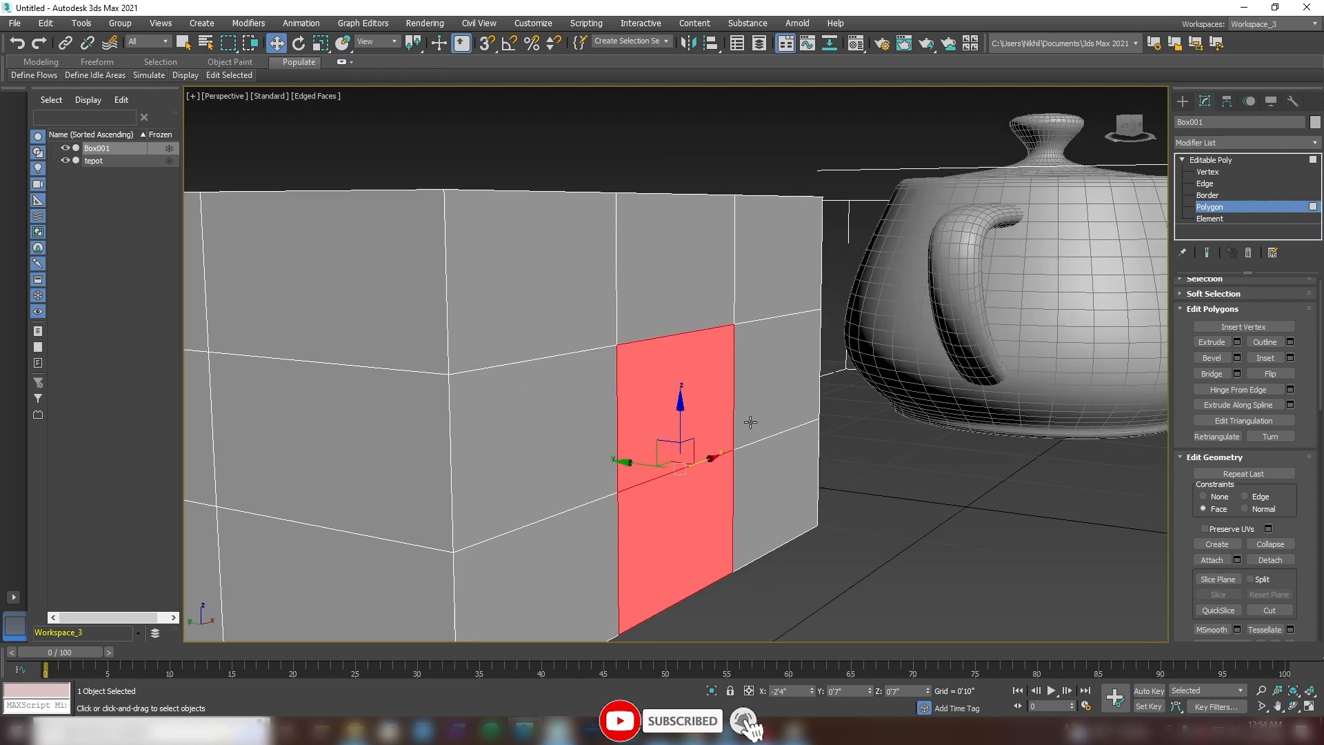
# Step: Detach the two selected polygons as a separate object named Object001 and leave the box's Polygon level
pyautogui.click(1270, 559)
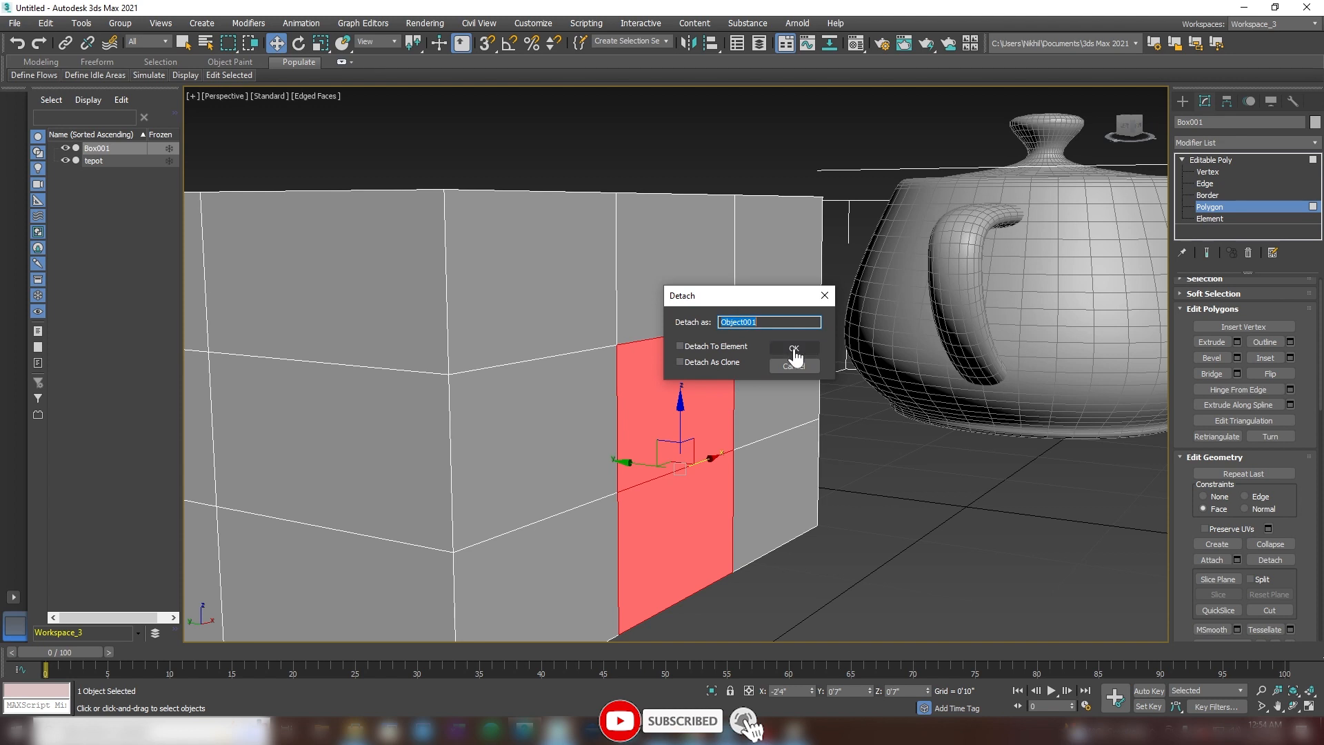
pyautogui.press('Return')
pyautogui.click(1262, 157)
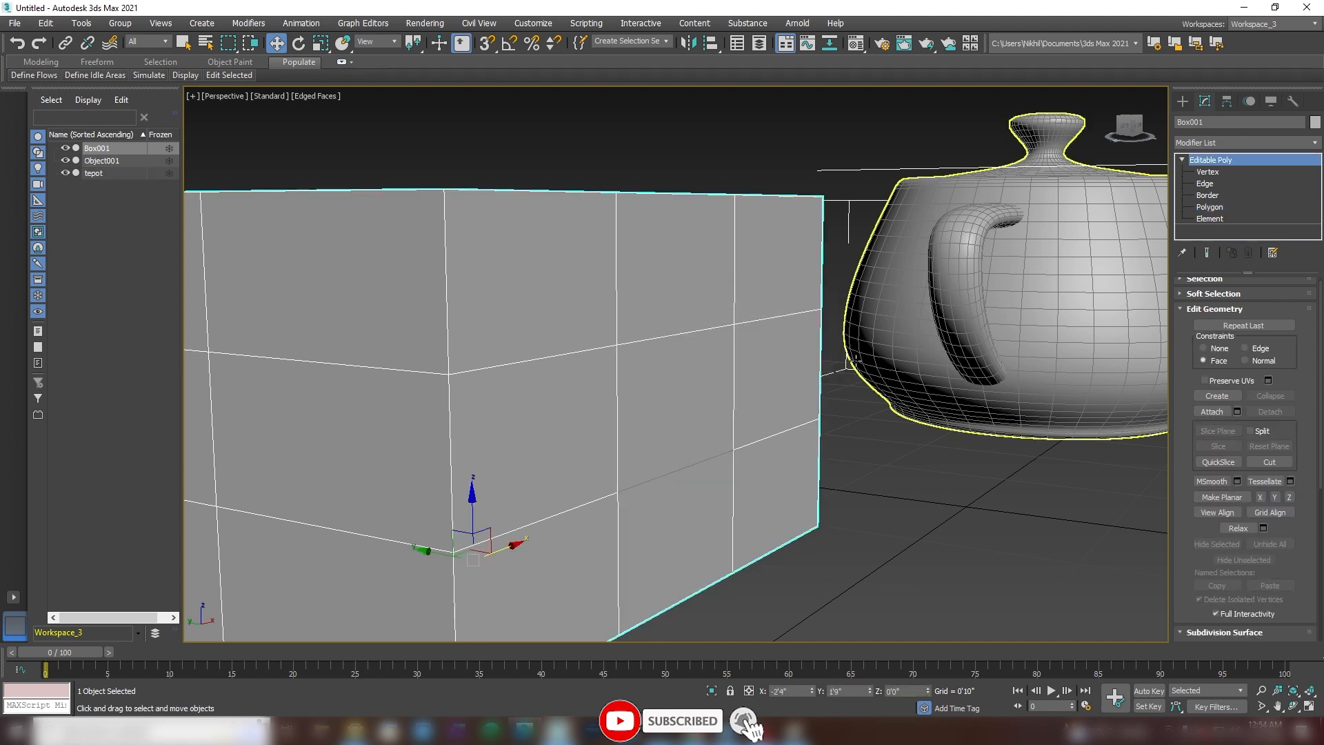
# Step: Center the detached panel's pivot to the object and move the panel along Y out of the box to about -0'2"
pyautogui.click(679, 402)
pyautogui.click(1230, 104)
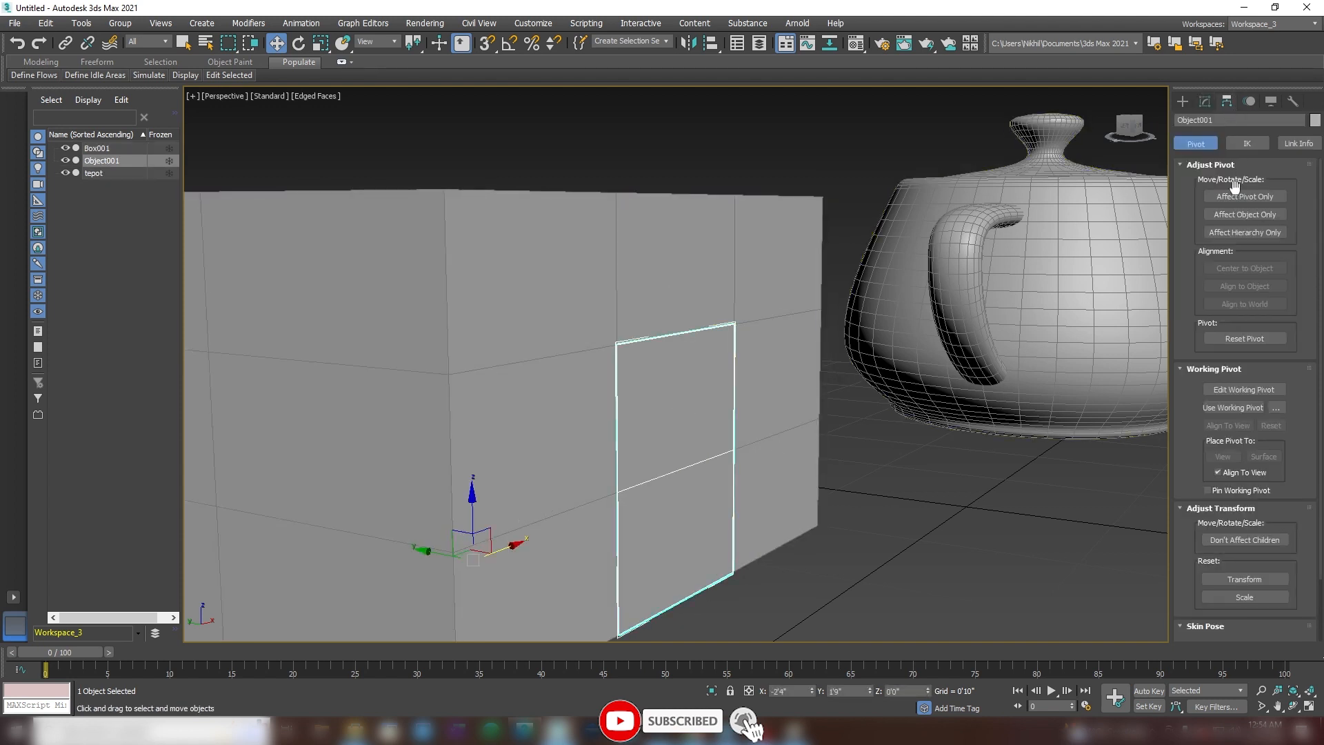
pyautogui.click(1240, 198)
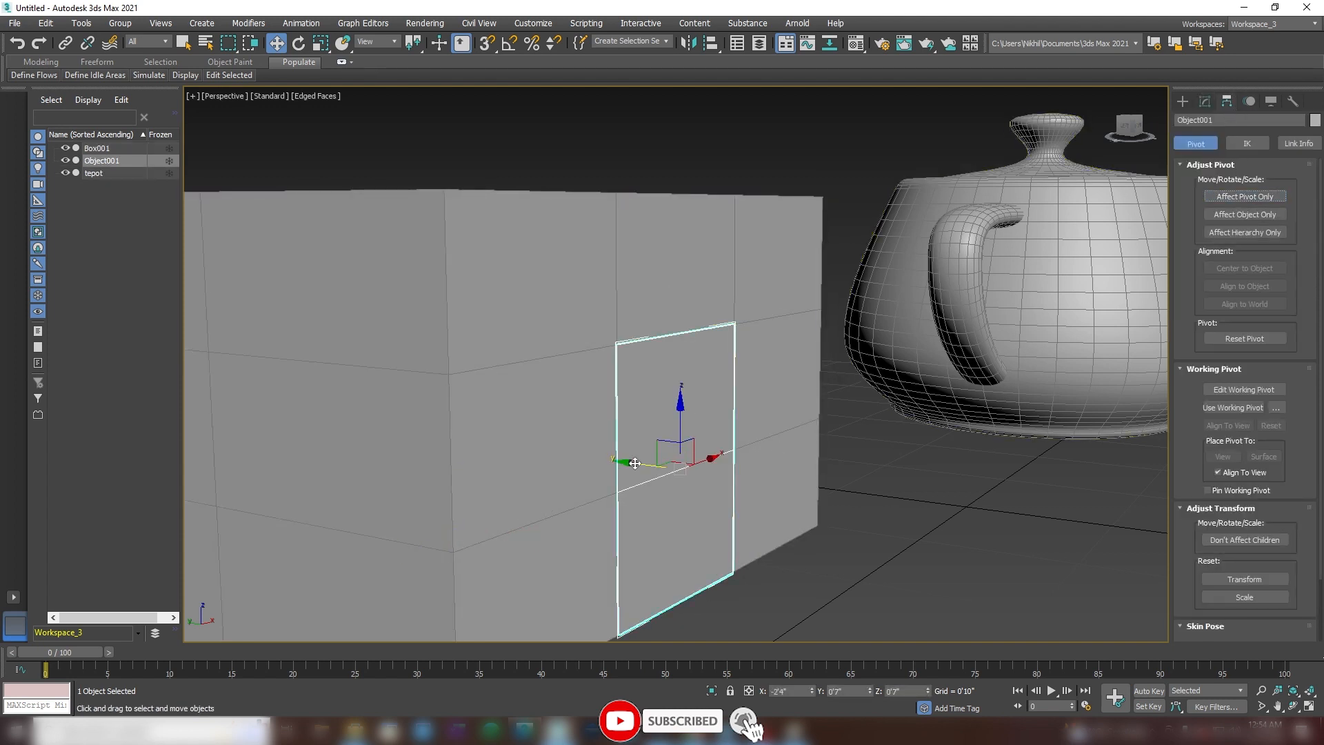
pyautogui.moveTo(634, 464); pyautogui.dragTo(801, 476)
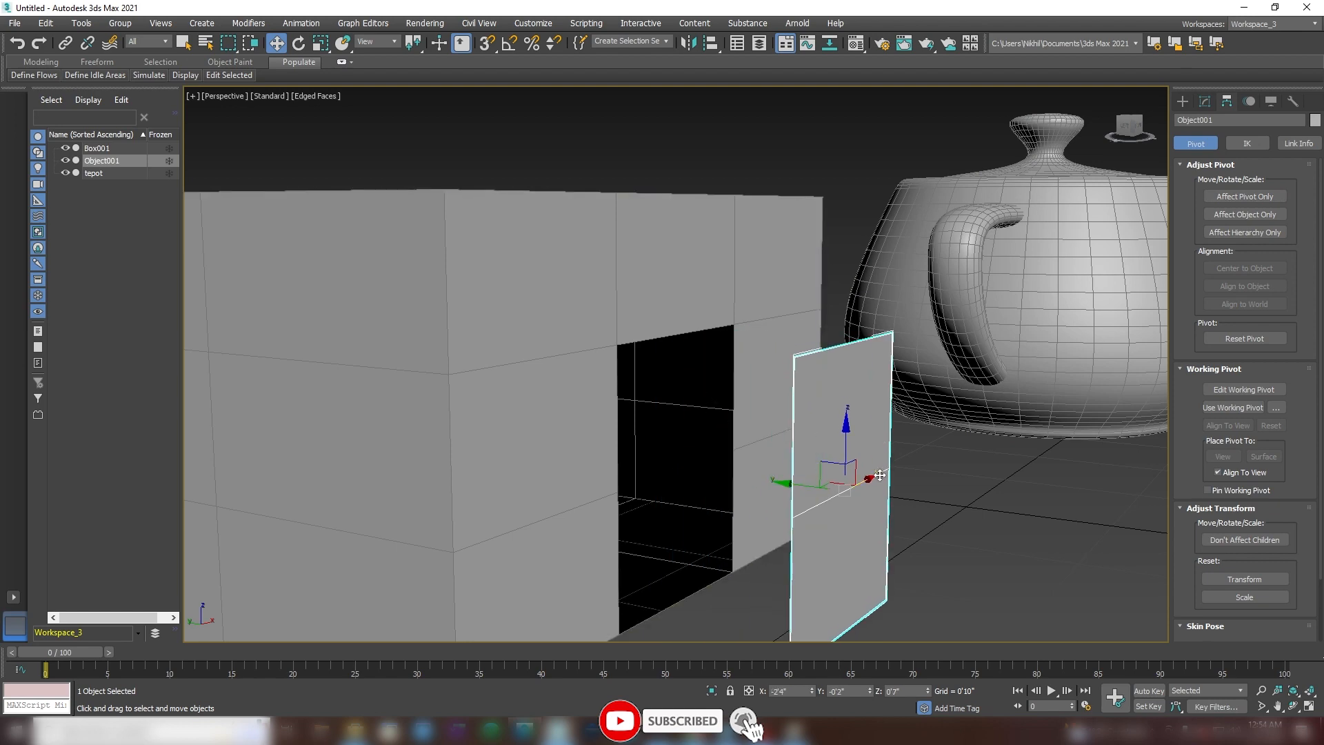
pyautogui.keyDown('alt'); pyautogui.moveTo(878, 477); pyautogui.dragTo(687, 422, button='middle'); pyautogui.keyUp('alt')
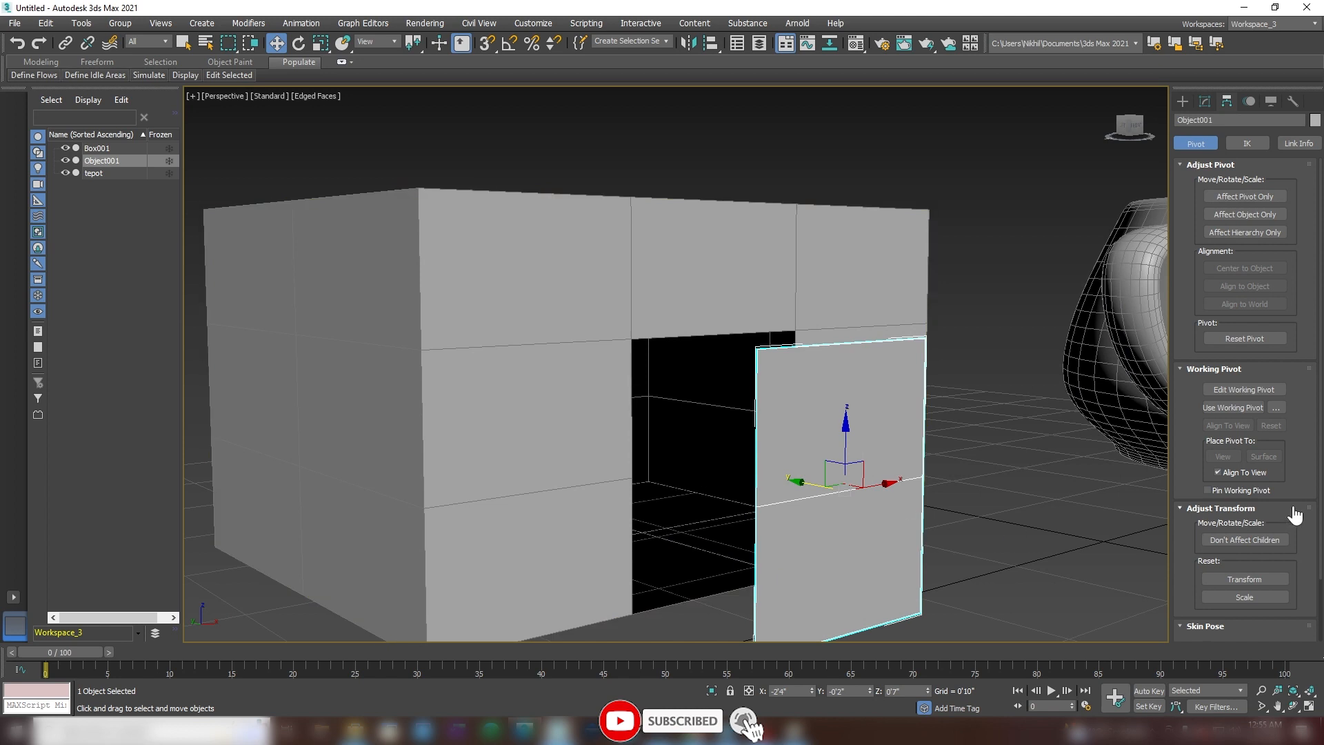
# Step: Undo the detached panel's move and its detachment, returning the two polygons to the box
pyautogui.hotkey('ctrl', 'z')
pyautogui.hotkey('ctrl', 'z')
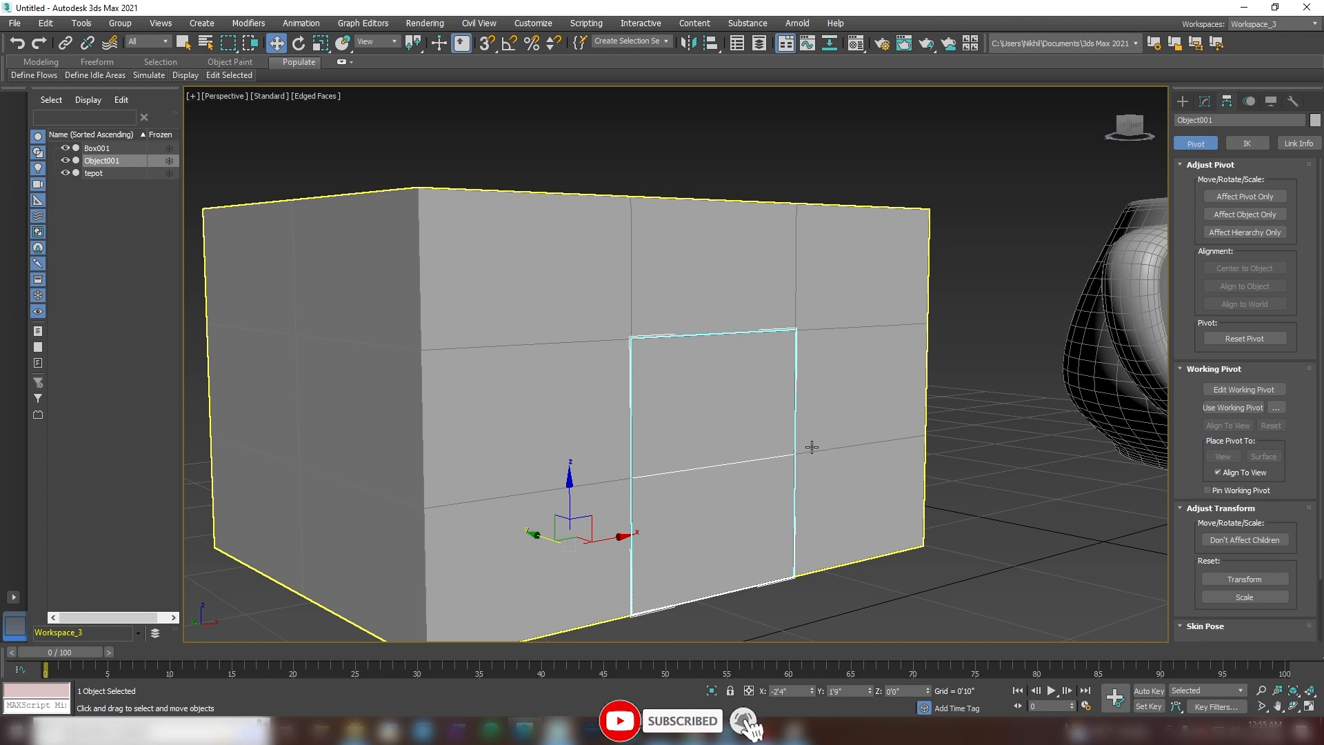
pyautogui.click(1205, 102)
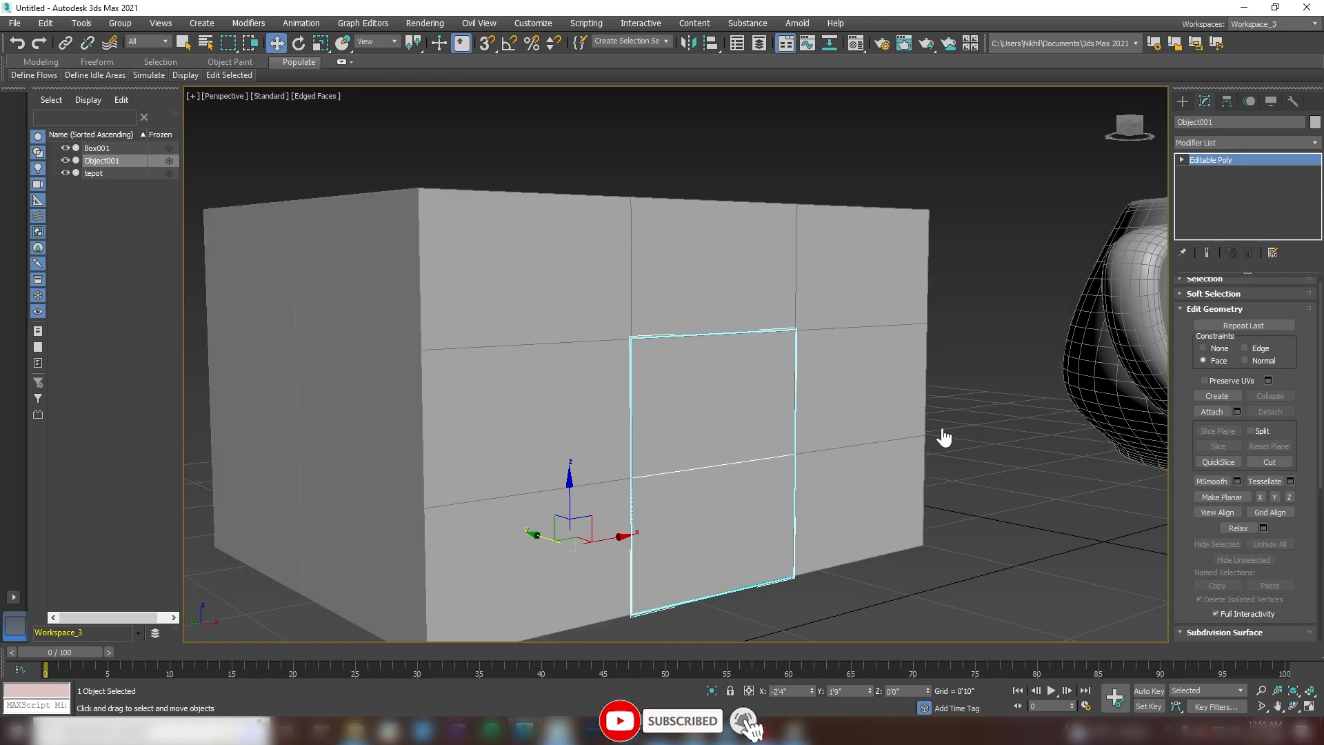
pyautogui.hotkey('ctrl', 'z')
pyautogui.hotkey('ctrl', 'z')
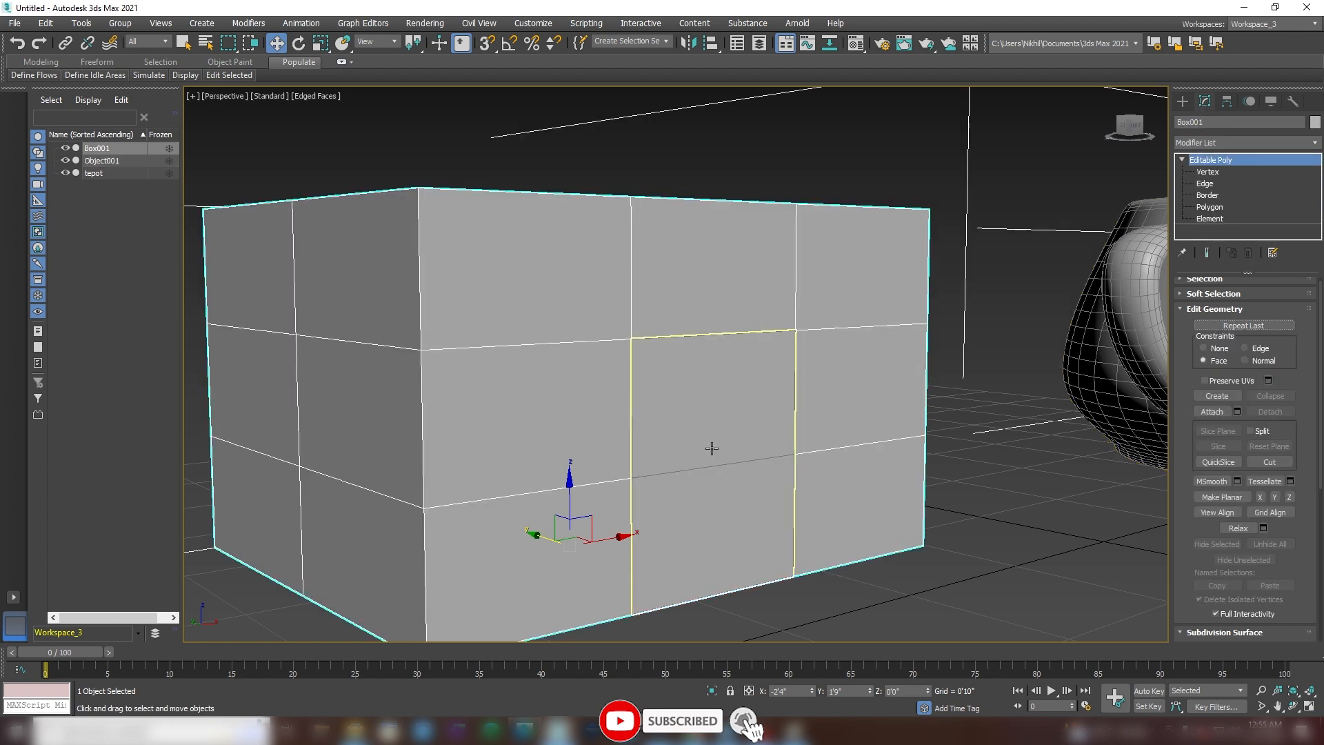
pyautogui.keyDown('alt'); pyautogui.moveTo(696, 462); pyautogui.dragTo(673, 469, button='middle'); pyautogui.keyUp('alt')
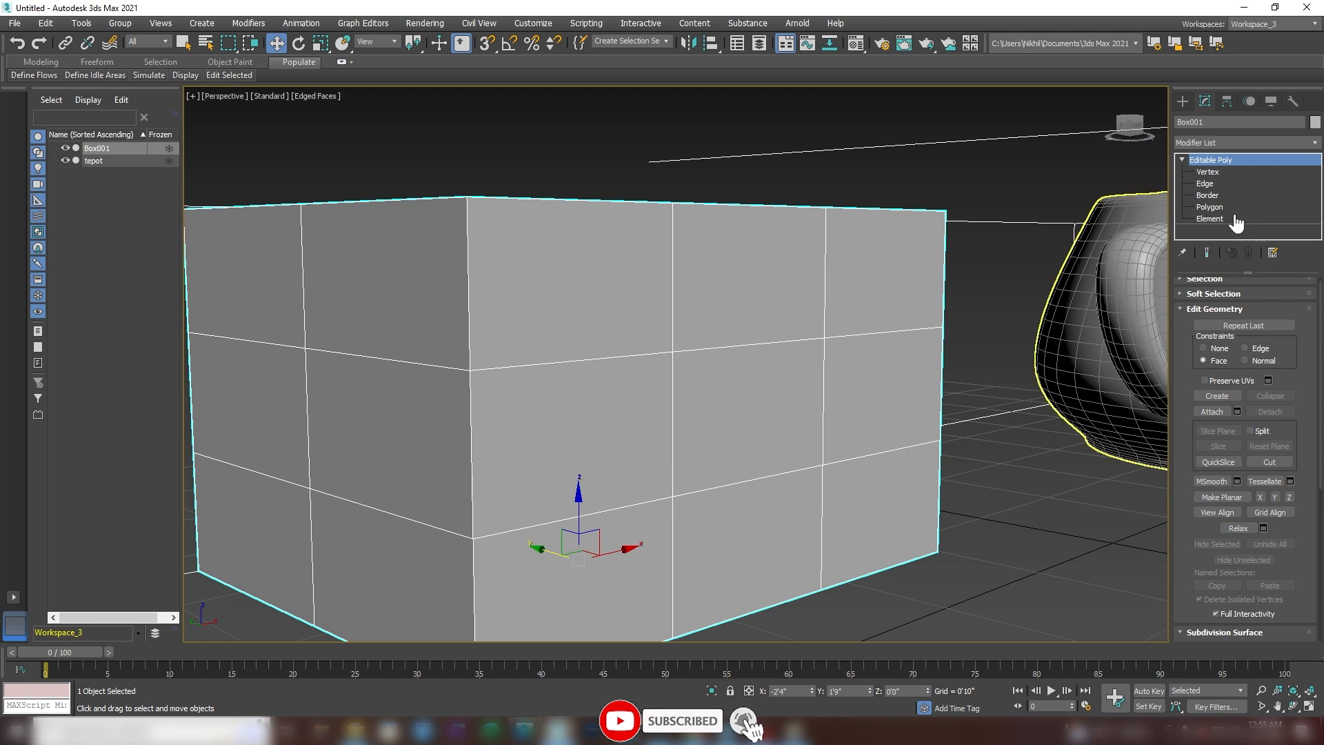
# Step: At the box's Polygon level, select the middle and lower polygons of the front's center column and try to move them along Y unconstrained
pyautogui.click(1210, 207)
pyautogui.click(770, 439)
pyautogui.scroll(-3, 1178, 507)
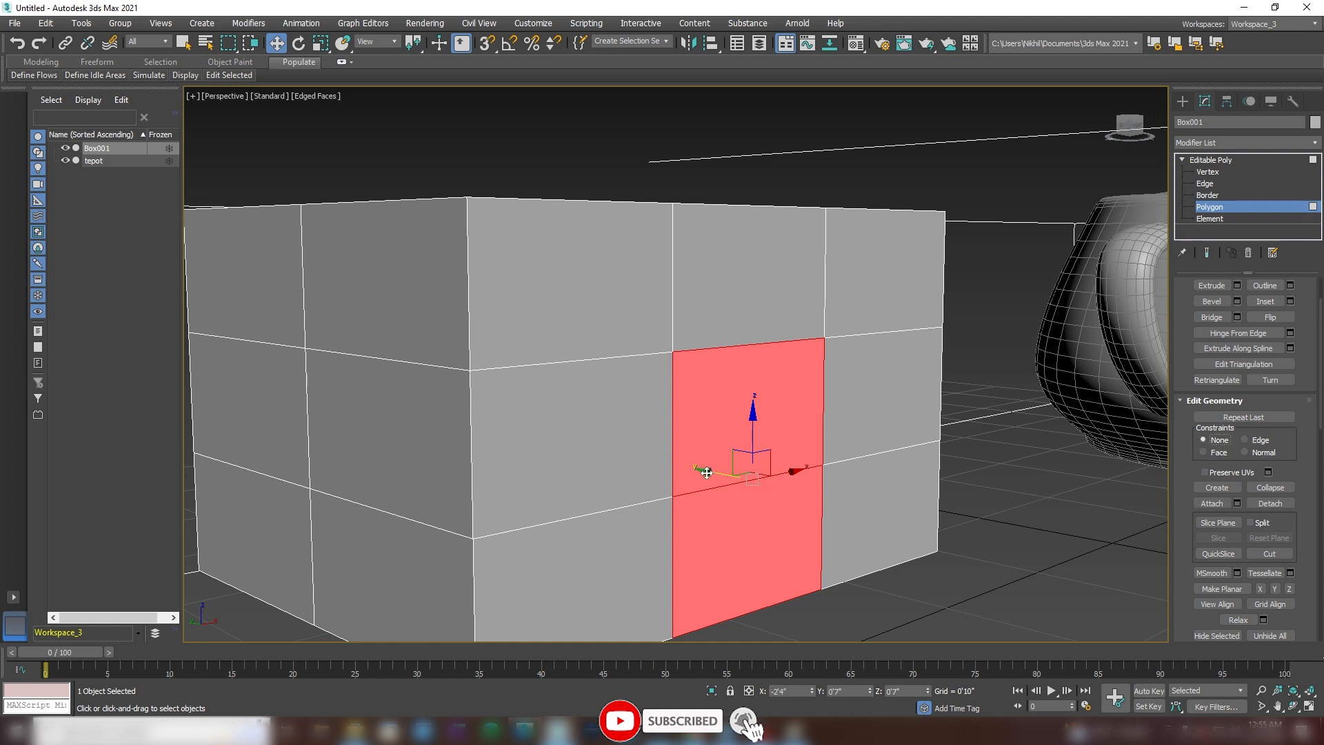
pyautogui.moveTo(707, 473); pyautogui.dragTo(807, 474)
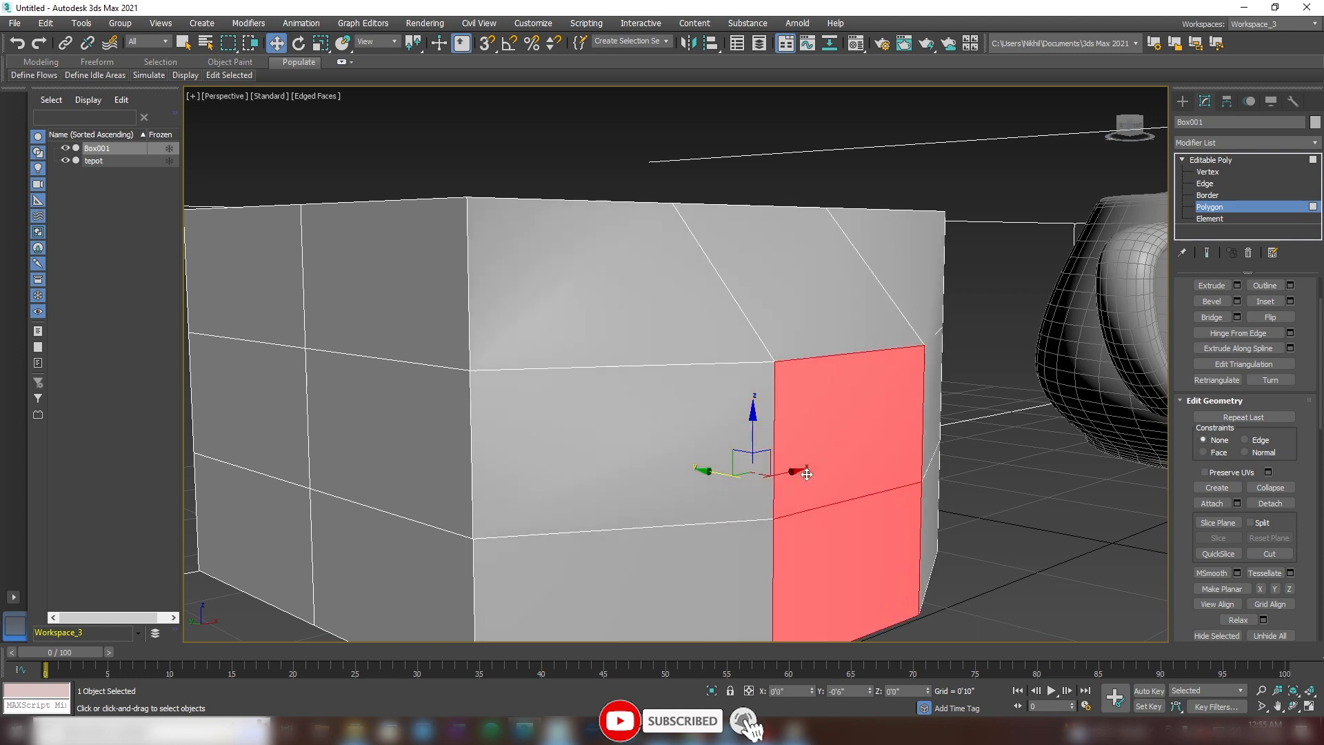
pyautogui.rightClick(807, 475)
pyautogui.hotkey('ctrl', 'z')
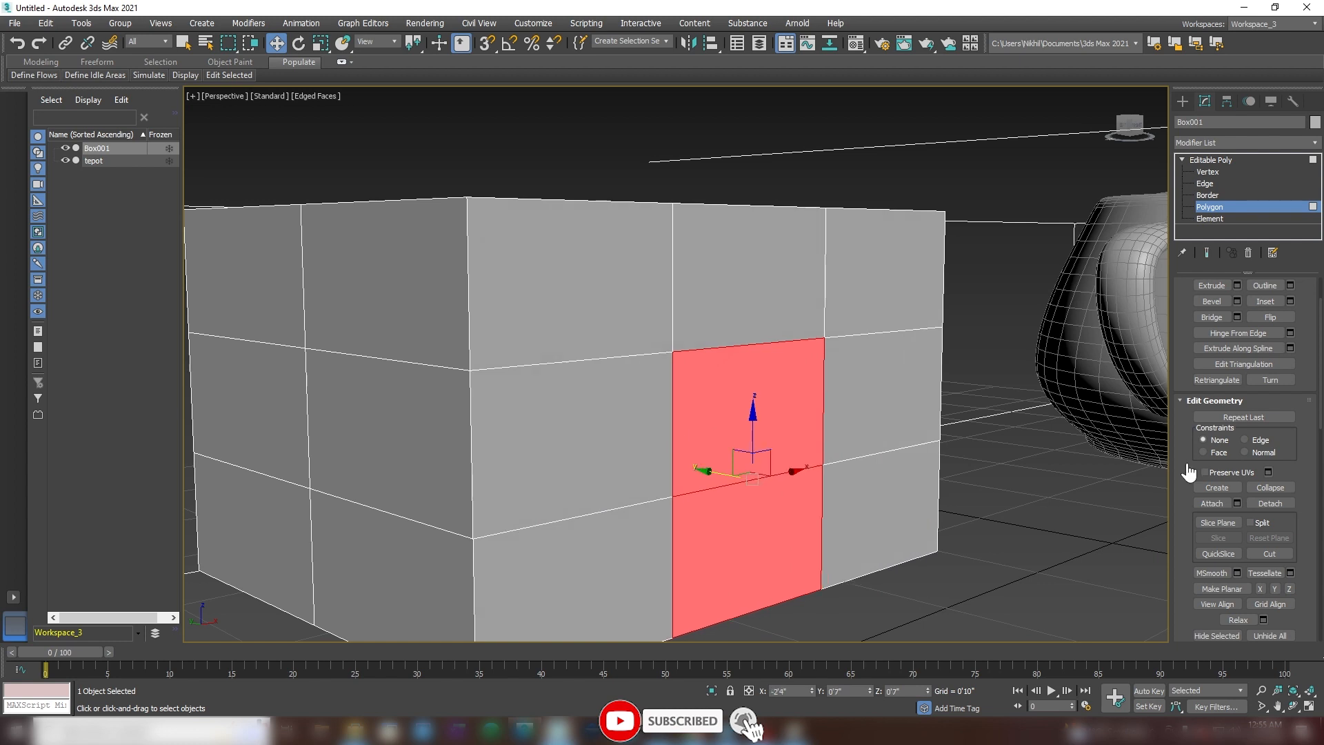
pyautogui.moveTo(701, 474); pyautogui.dragTo(757, 477)
pyautogui.rightClick(757, 477)
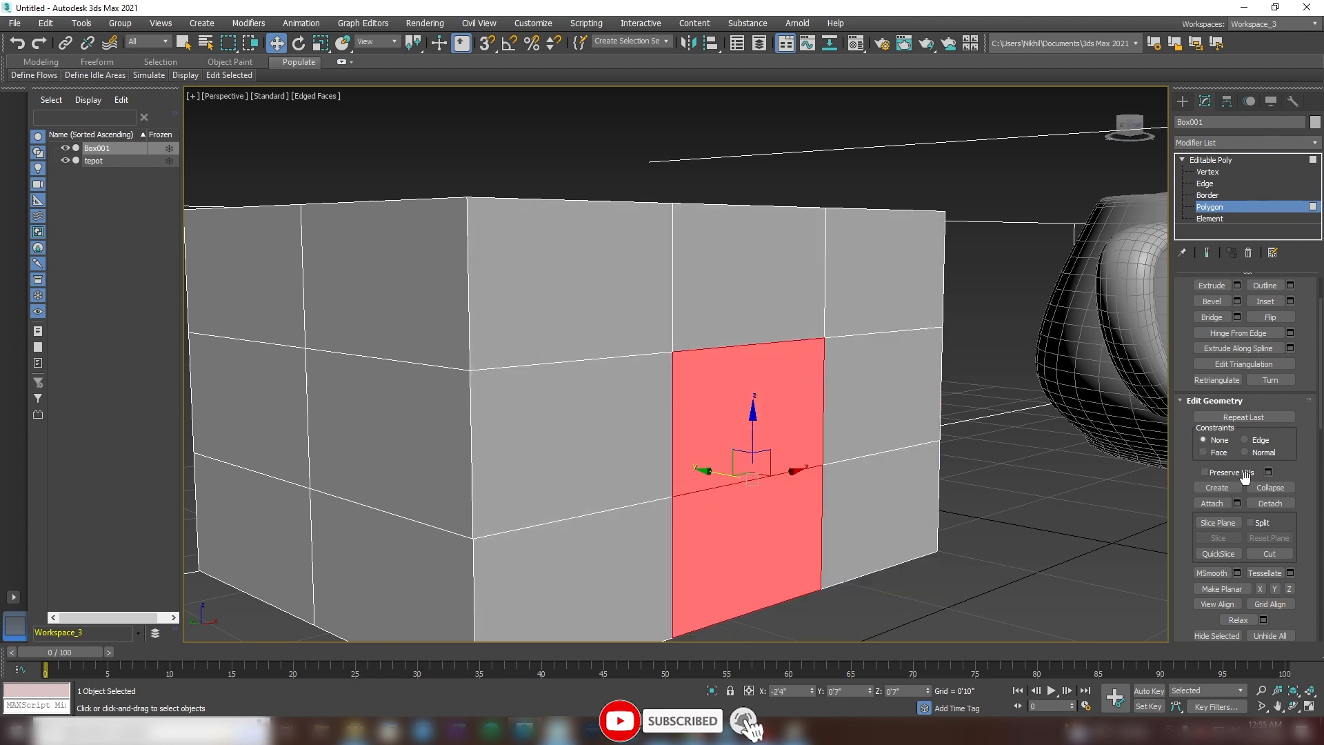
# Step: Detach the two selected polygons with Detach To Element and leave the box's Polygon level
pyautogui.click(1262, 505)
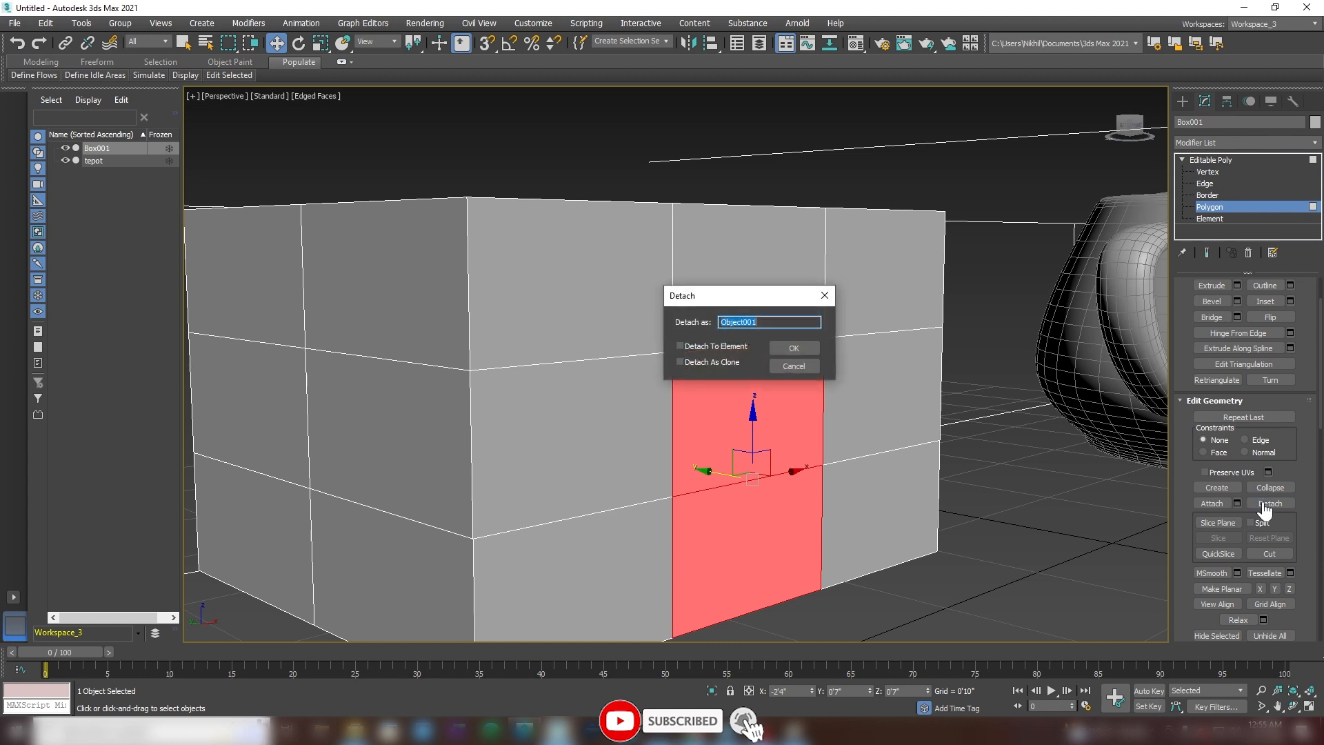
pyautogui.click(698, 351)
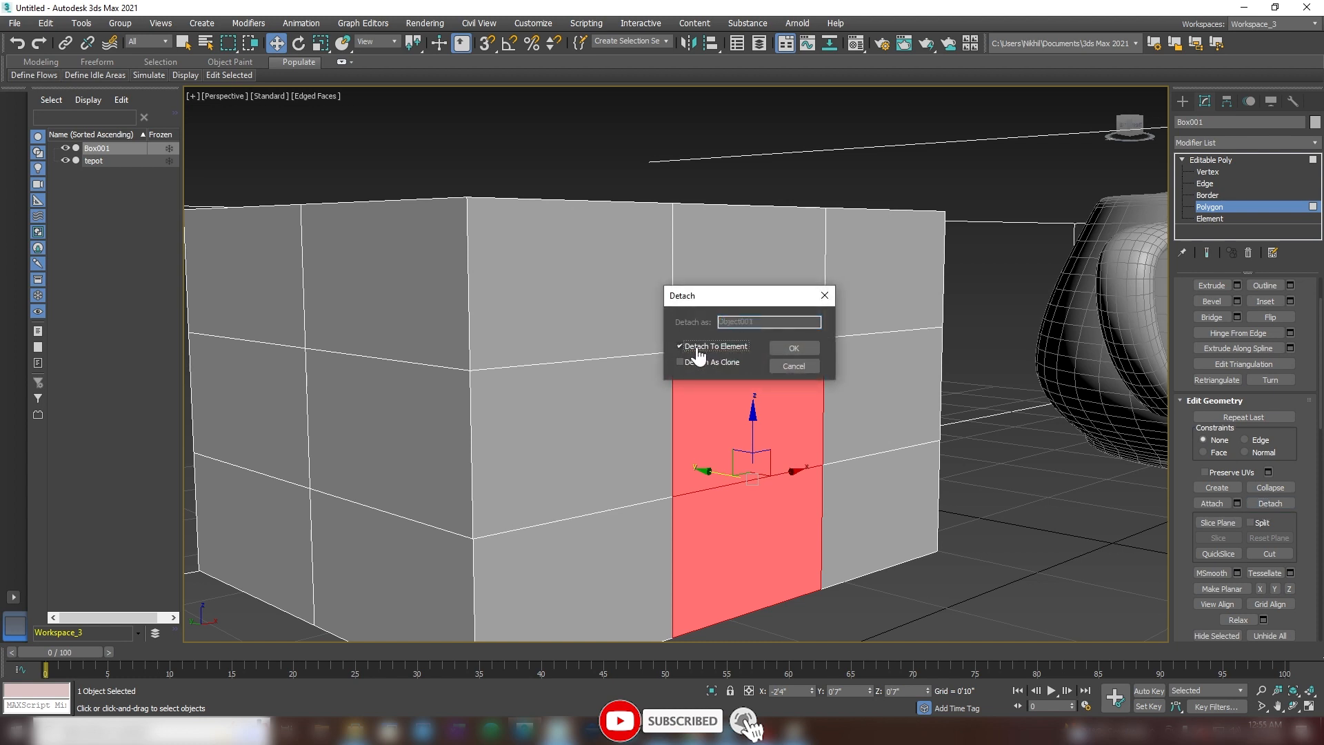
pyautogui.click(788, 353)
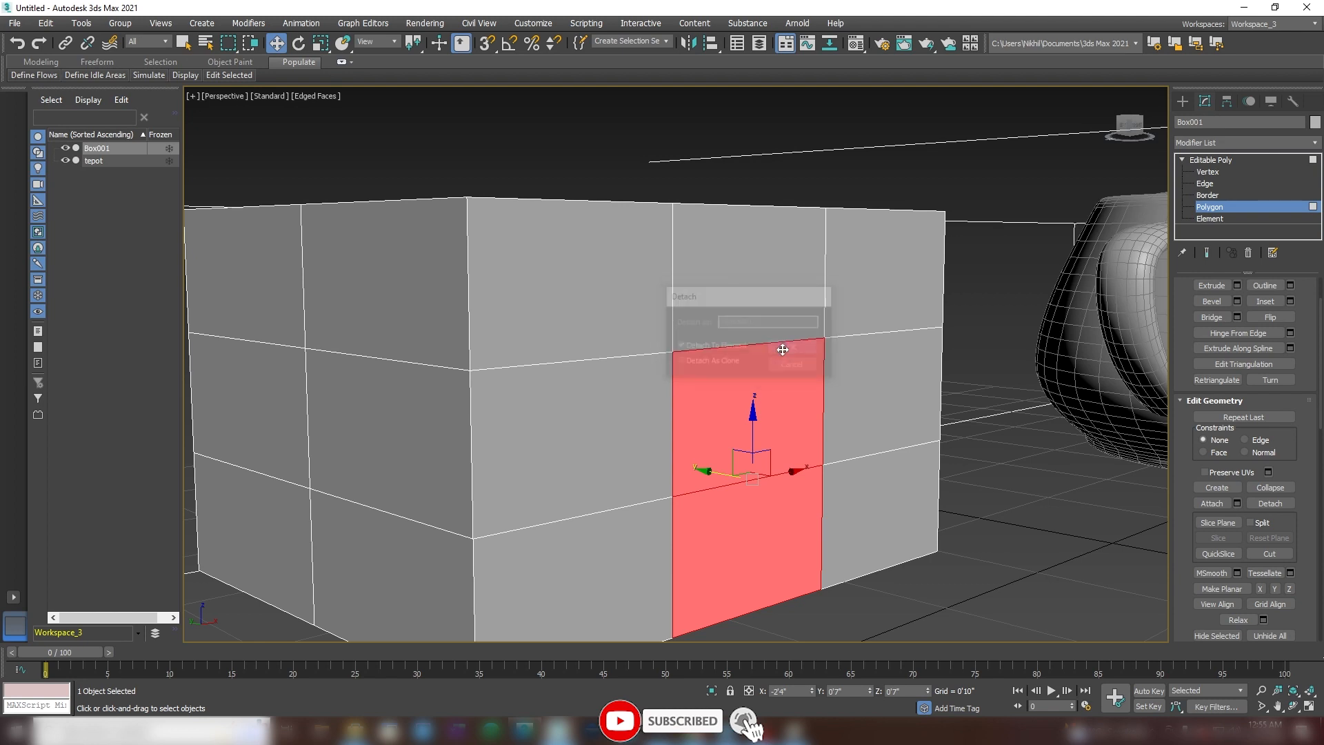
pyautogui.click(1221, 161)
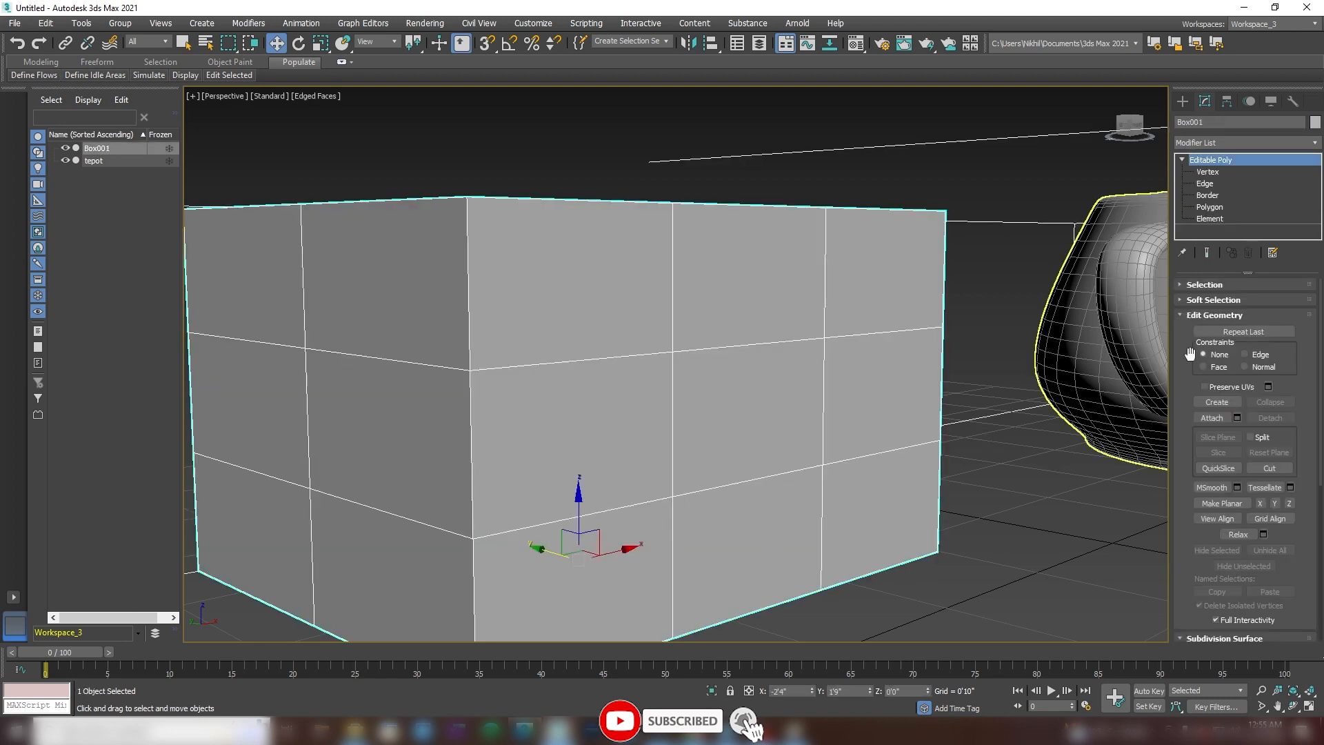
# Step: Return to Polygon level, pull the detached element along Y out of the box to about -0'6", and undo the move
pyautogui.click(1222, 207)
pyautogui.moveTo(706, 472); pyautogui.dragTo(924, 501)
pyautogui.keyDown('alt'); pyautogui.moveTo(924, 500); pyautogui.dragTo(679, 408, button='middle'); pyautogui.keyUp('alt')
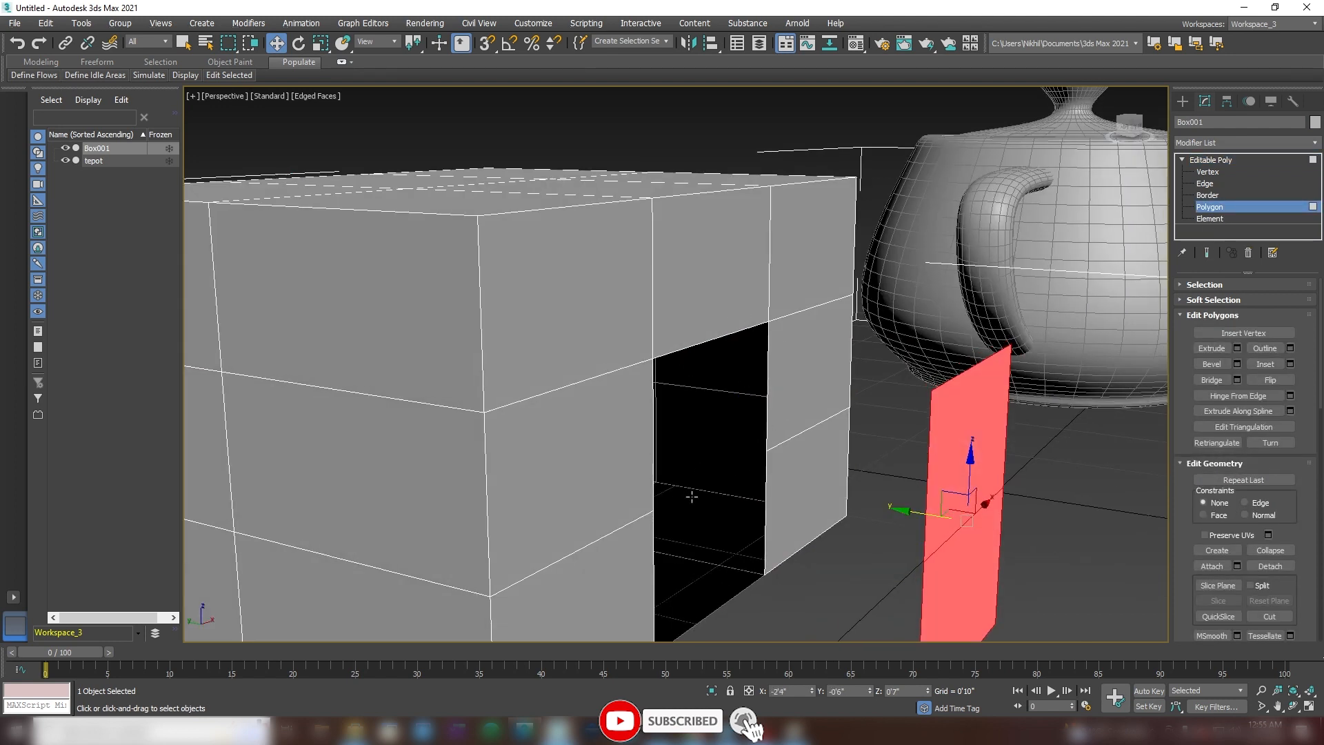
pyautogui.keyDown('alt'); pyautogui.moveTo(768, 455); pyautogui.dragTo(738, 450, button='middle'); pyautogui.keyUp('alt')
pyautogui.hotkey('ctrl', 'z')
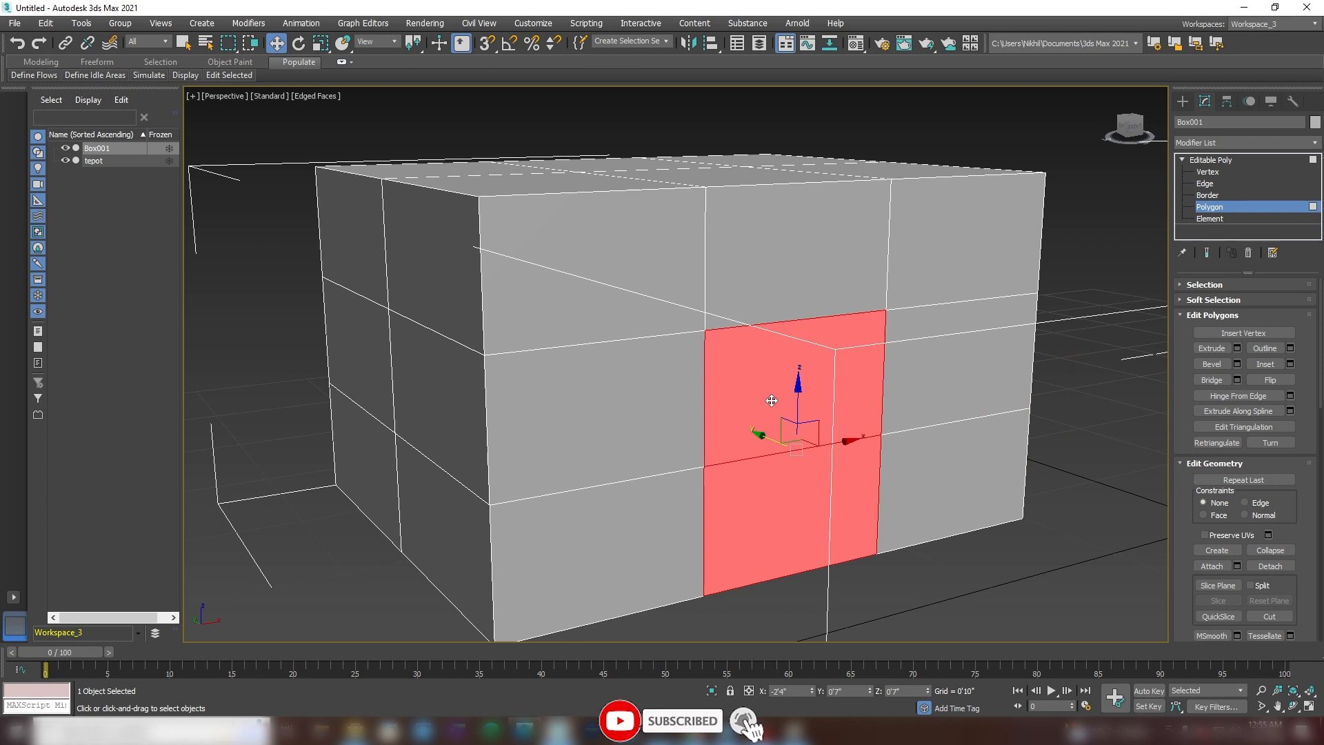
# Step: Pull the detached element out along Y again to about 0'0" and undo back to before it was detached
pyautogui.hotkey('ctrl', 'z')
pyautogui.hotkey('ctrl', 'y')
pyautogui.keyDown('alt'); pyautogui.moveTo(809, 464); pyautogui.dragTo(830, 465, button='middle'); pyautogui.keyUp('alt')
pyautogui.moveTo(753, 435); pyautogui.dragTo(842, 451)
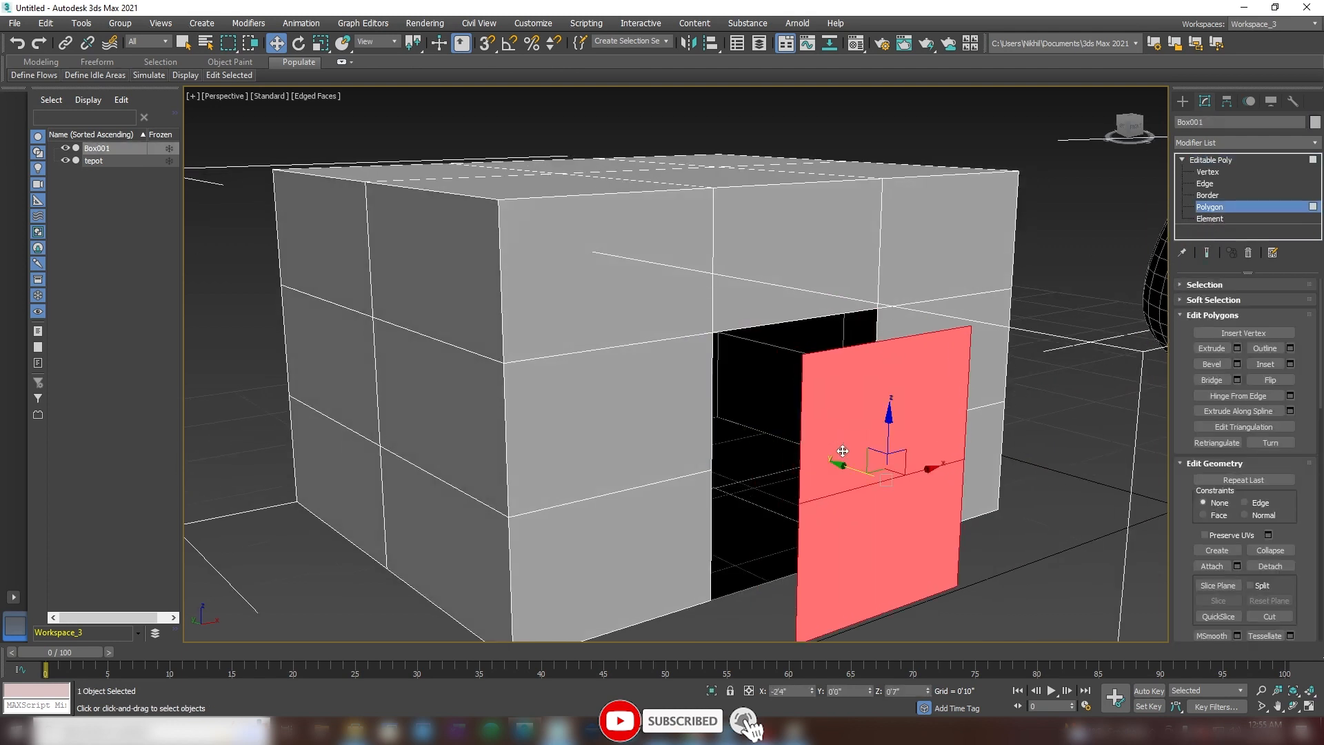
pyautogui.hotkey('ctrl', 'z')
pyautogui.hotkey('ctrl', 'z')
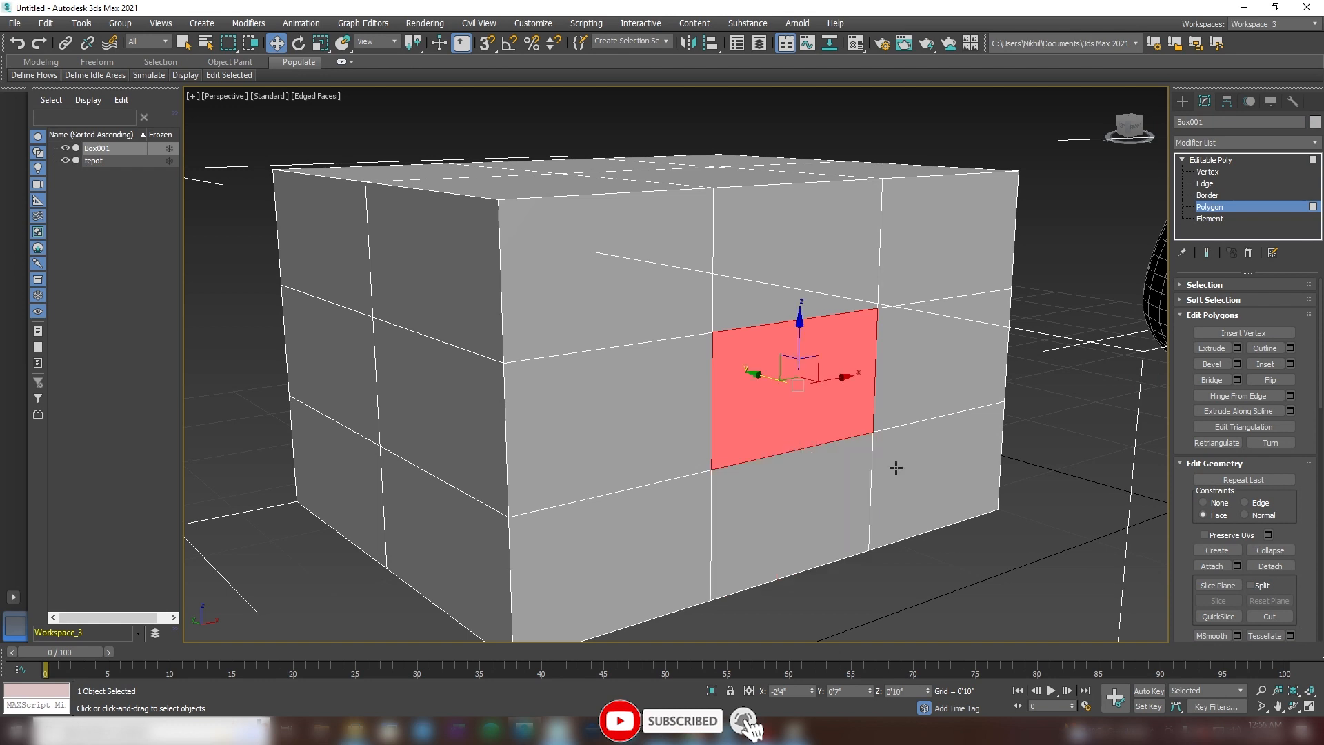
# Step: Add the lower center polygon to the selection, set Constraints to None, and try to move both polygons along Y to about 0'3"
pyautogui.keyDown('ctrl'); pyautogui.click(795, 478); pyautogui.keyUp('ctrl')
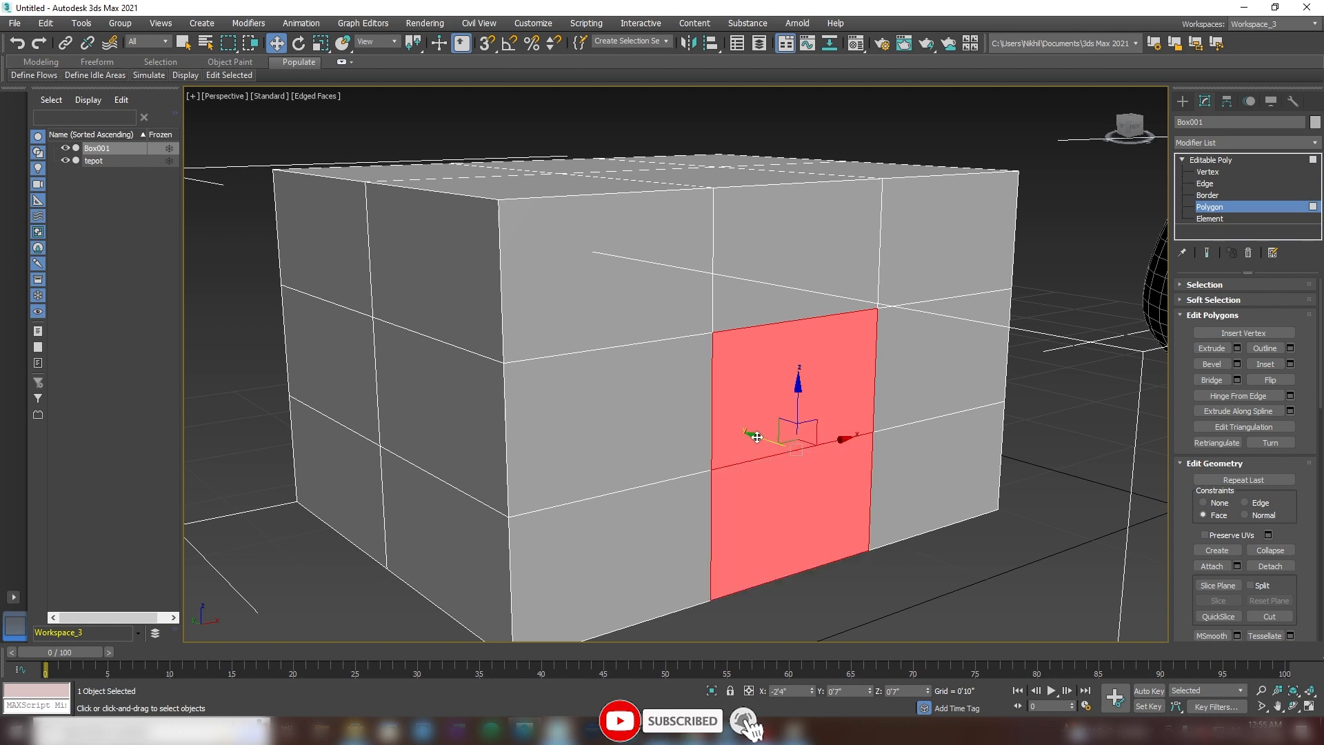
pyautogui.click(1200, 503)
pyautogui.moveTo(758, 437); pyautogui.dragTo(811, 460)
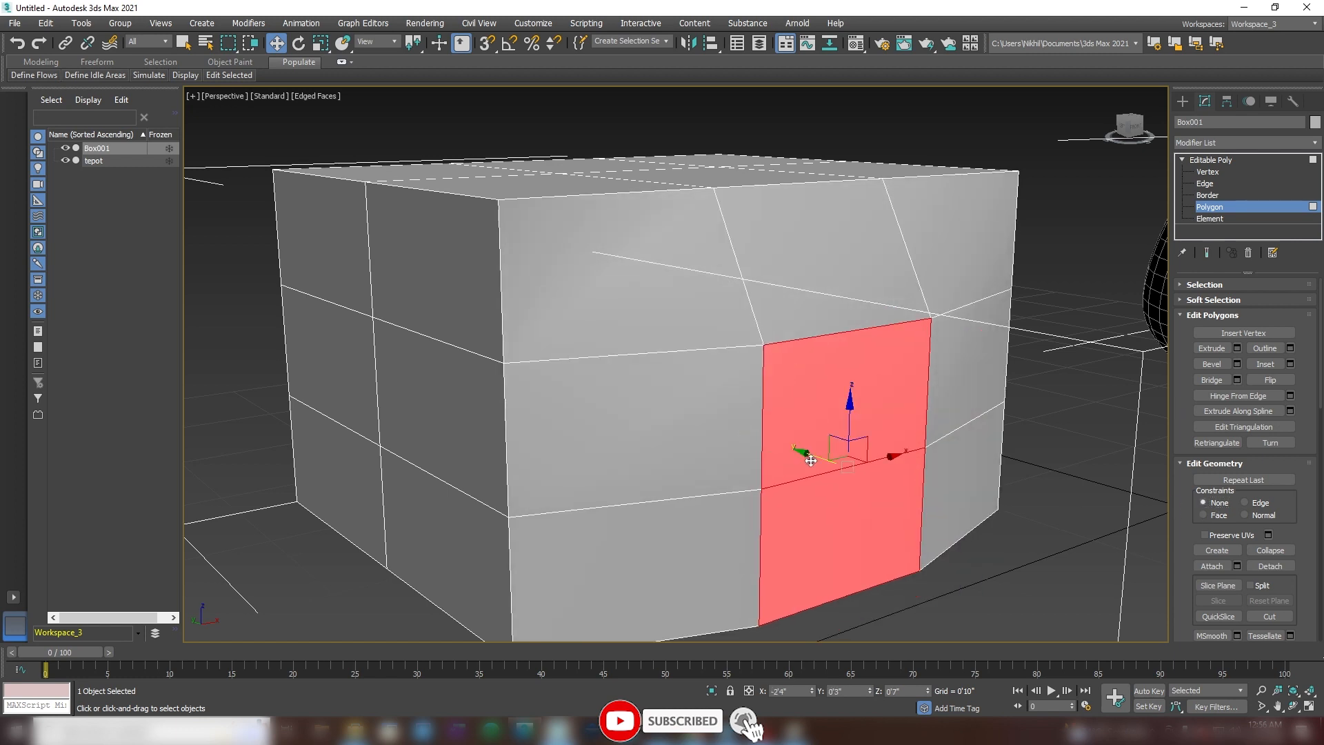
# Step: Detach the two polygons as a clone named Object001, with Detach To Element off, and leave the box's Polygon level
pyautogui.moveTo(1191, 526); pyautogui.dragTo(1190, 462)
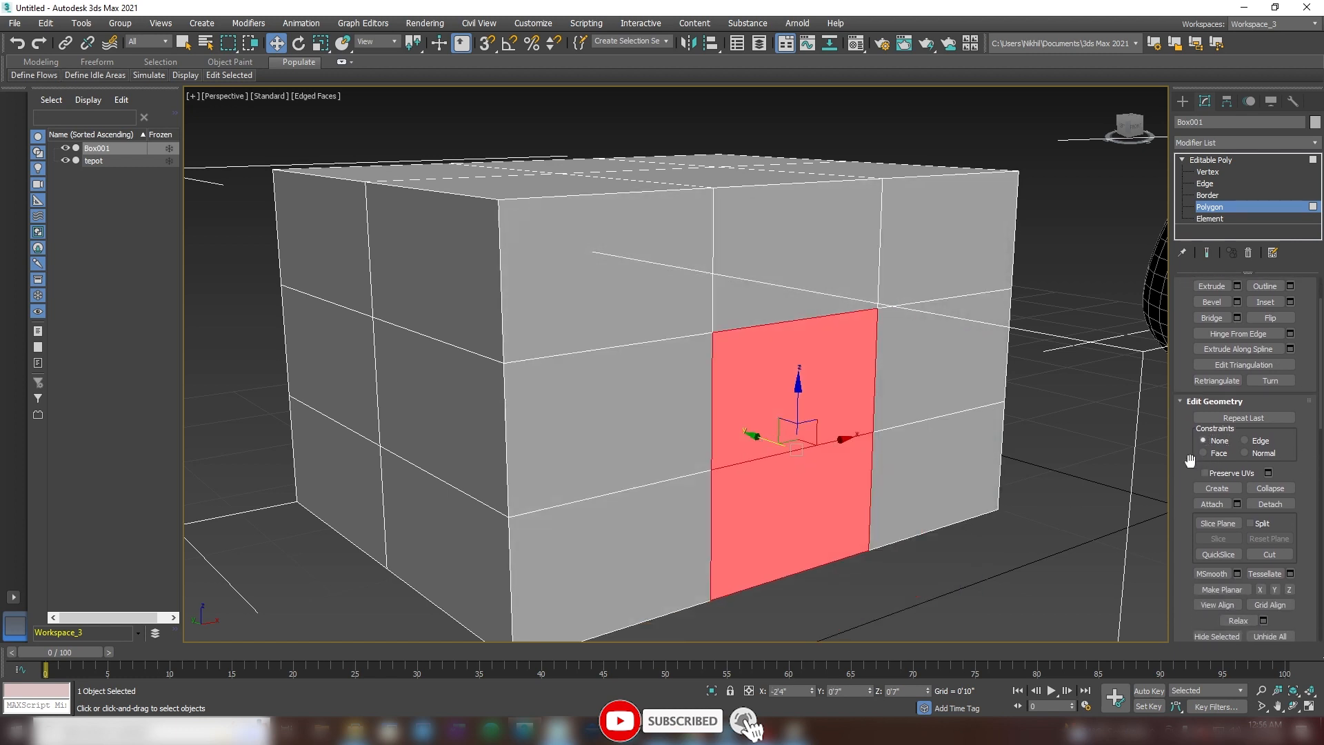
pyautogui.click(1266, 506)
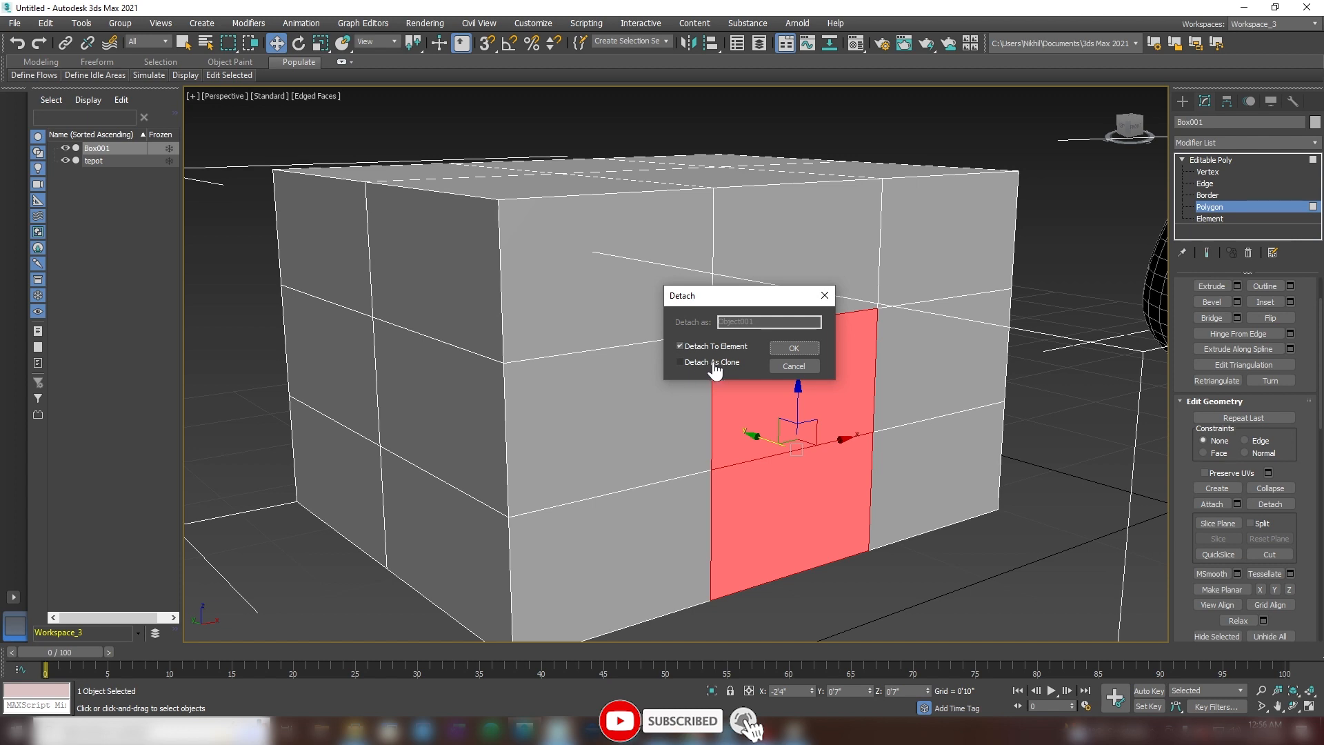
pyautogui.click(680, 347)
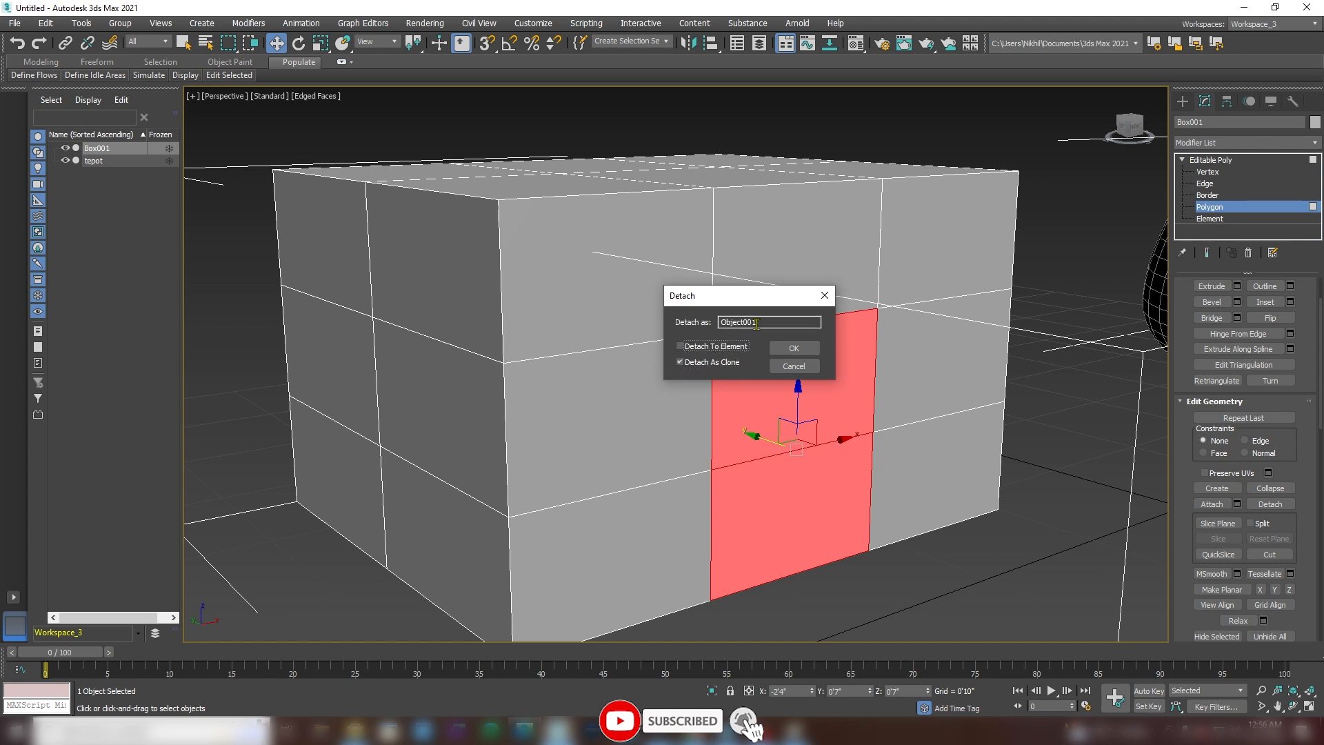
pyautogui.click(787, 348)
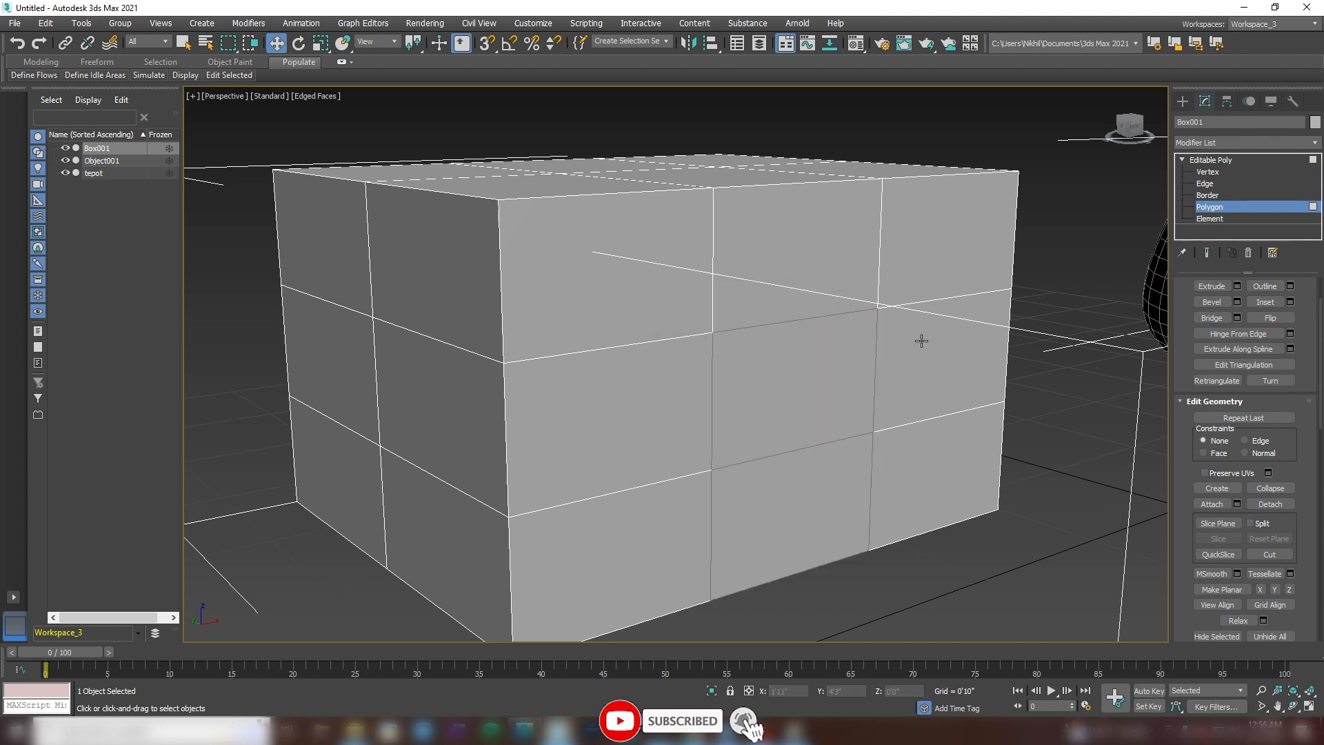
pyautogui.click(1220, 161)
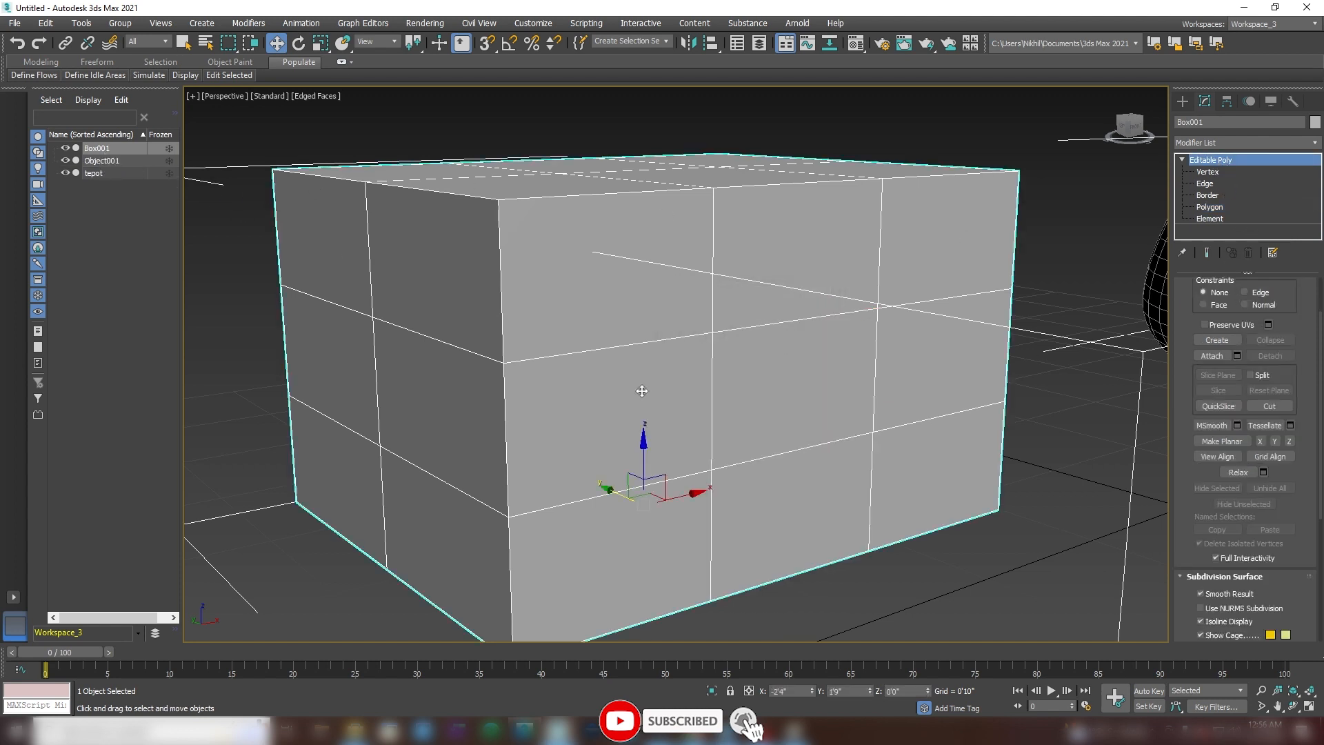
# Step: Select the cloned panel Object001 and move it along Y out in front of the box to about 0'11"
pyautogui.click(787, 408)
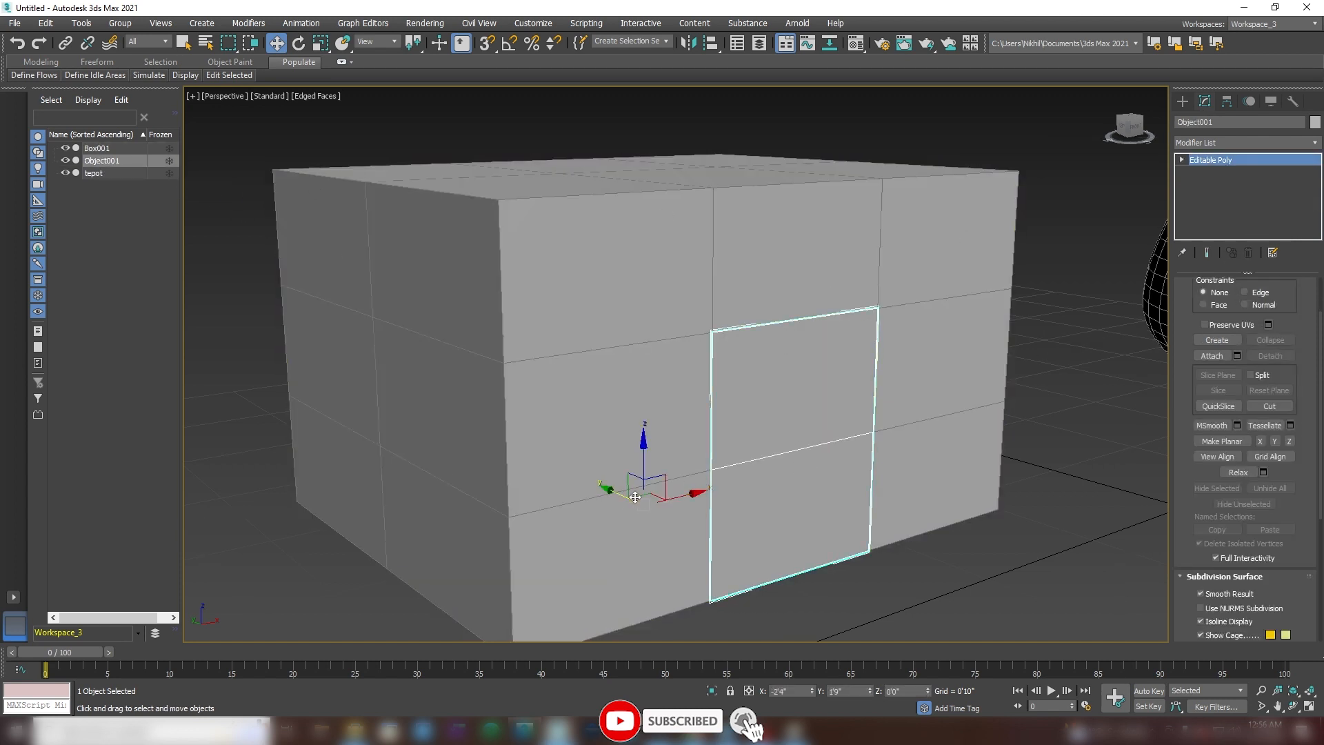
pyautogui.moveTo(638, 496); pyautogui.dragTo(738, 536)
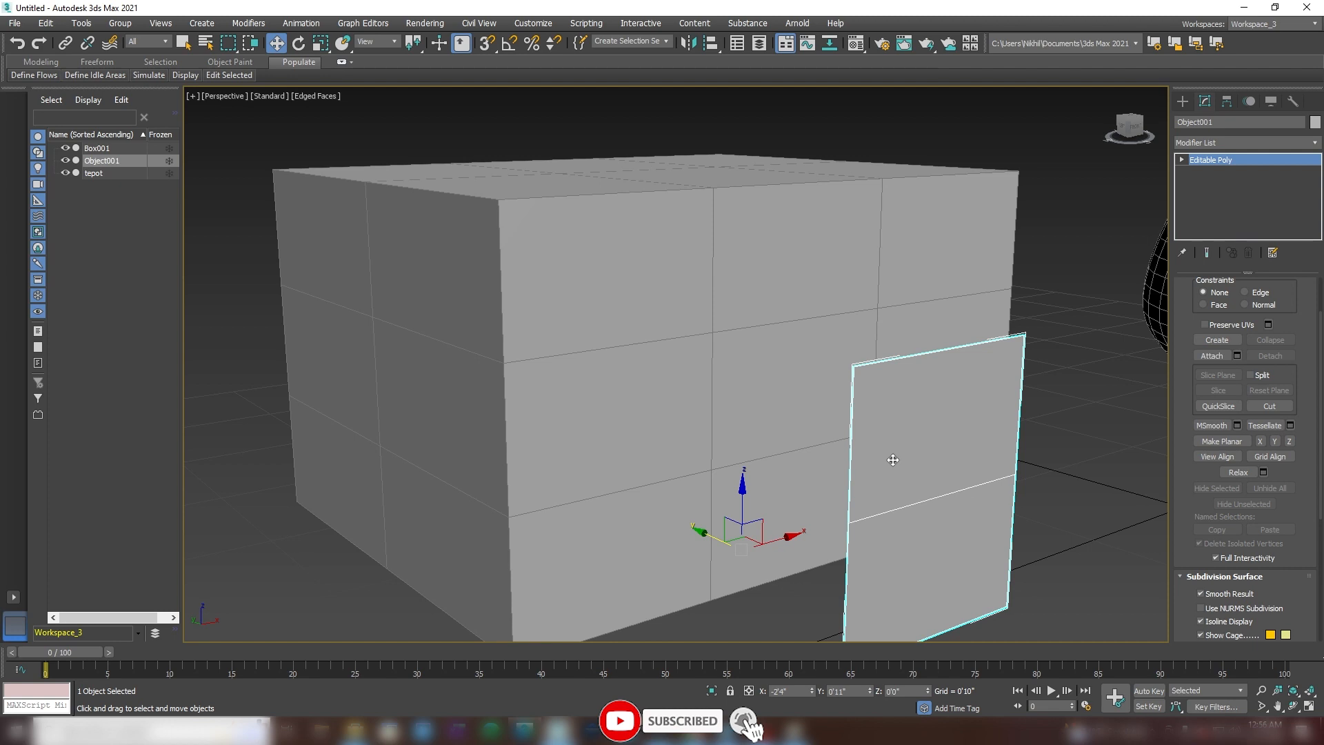
pyautogui.click(1235, 143)
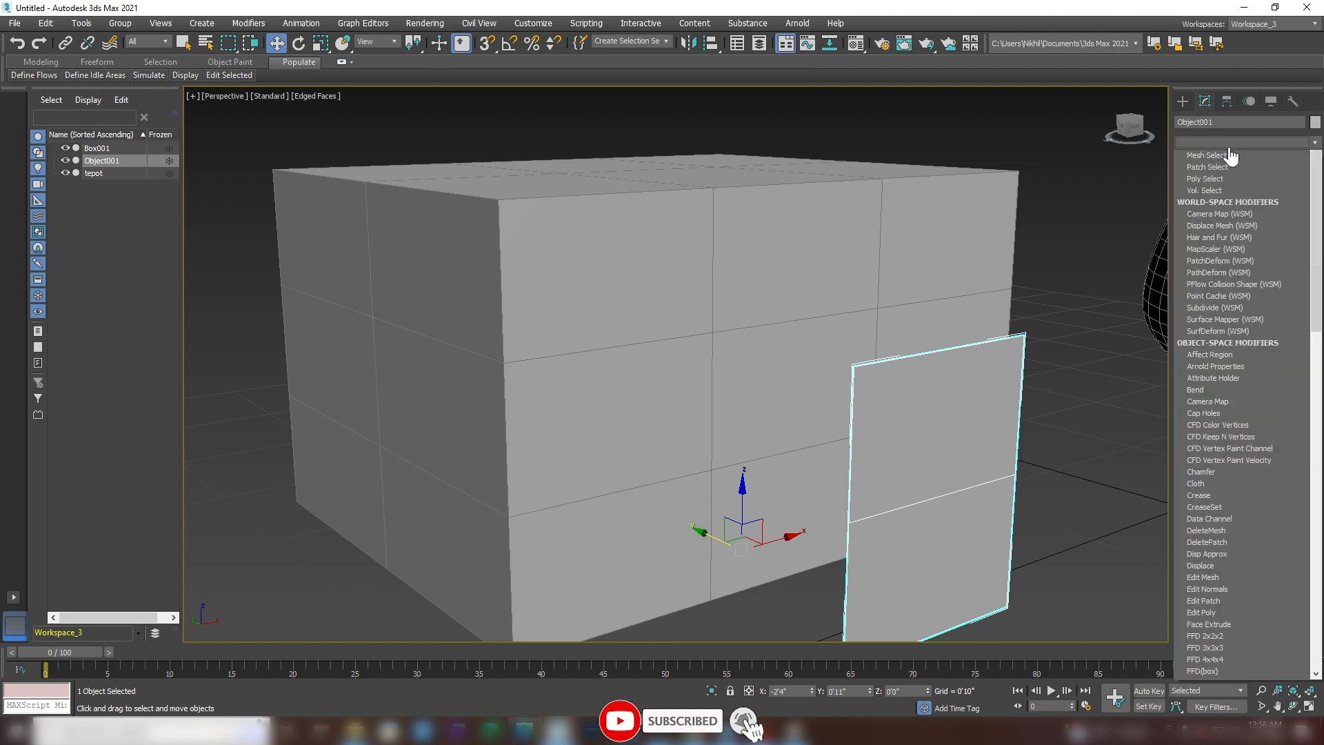
pyautogui.click(1071, 358)
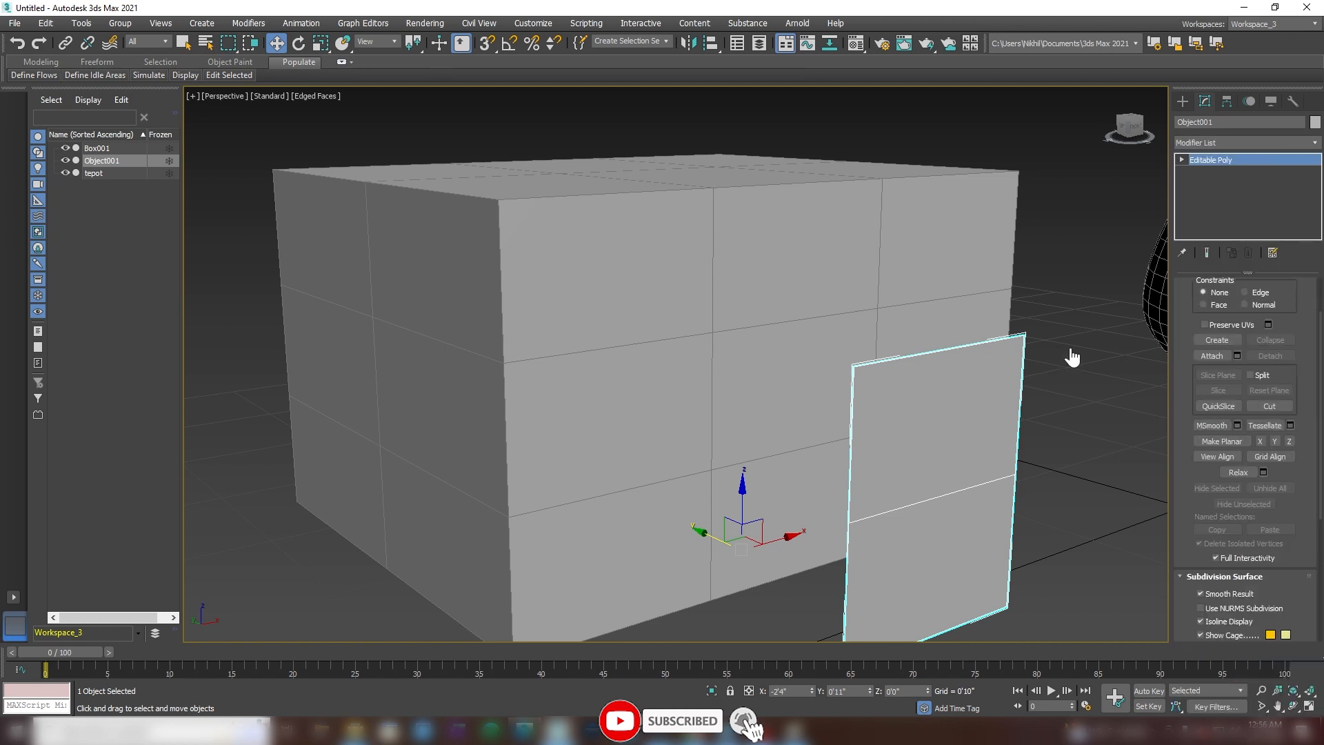
pyautogui.scroll(1, 1200, 414)
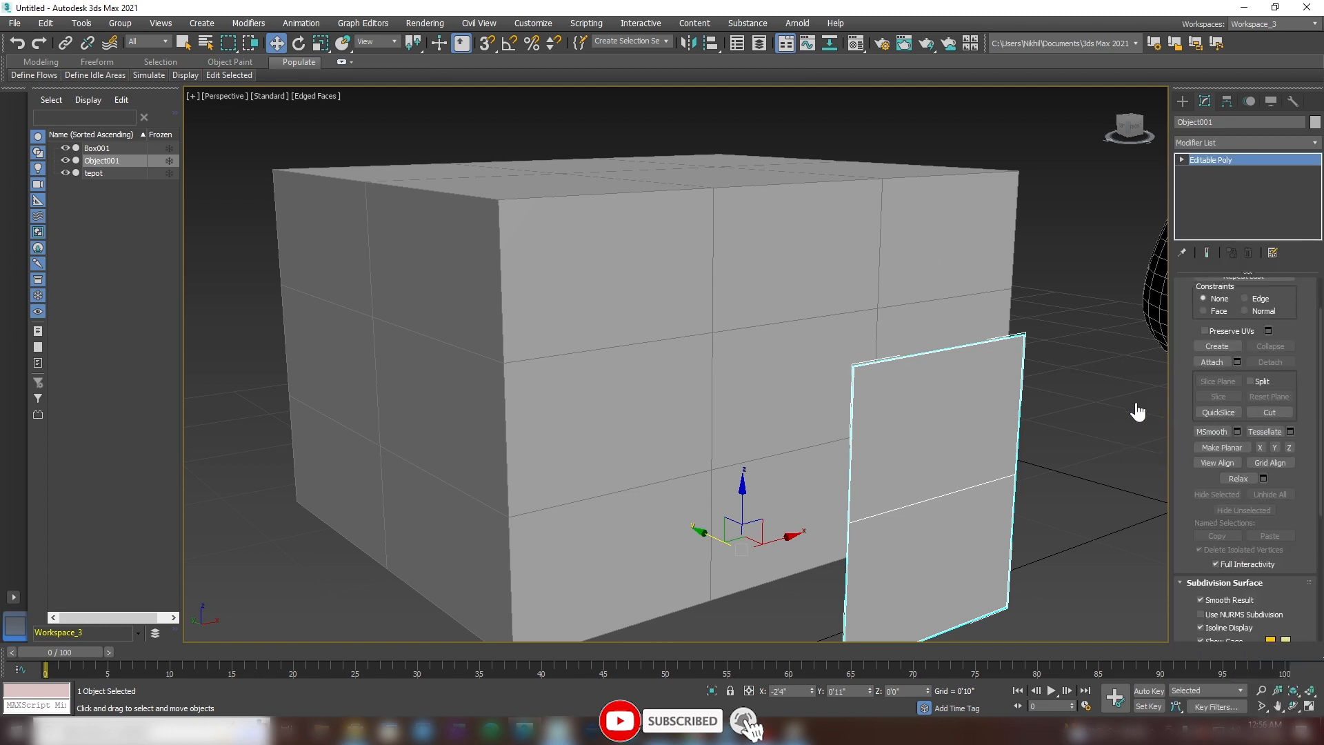
# Step: Undo the cloned panel's move and select the teapot
pyautogui.hotkey('ctrl', 'z')
pyautogui.hotkey('ctrl', 'z')
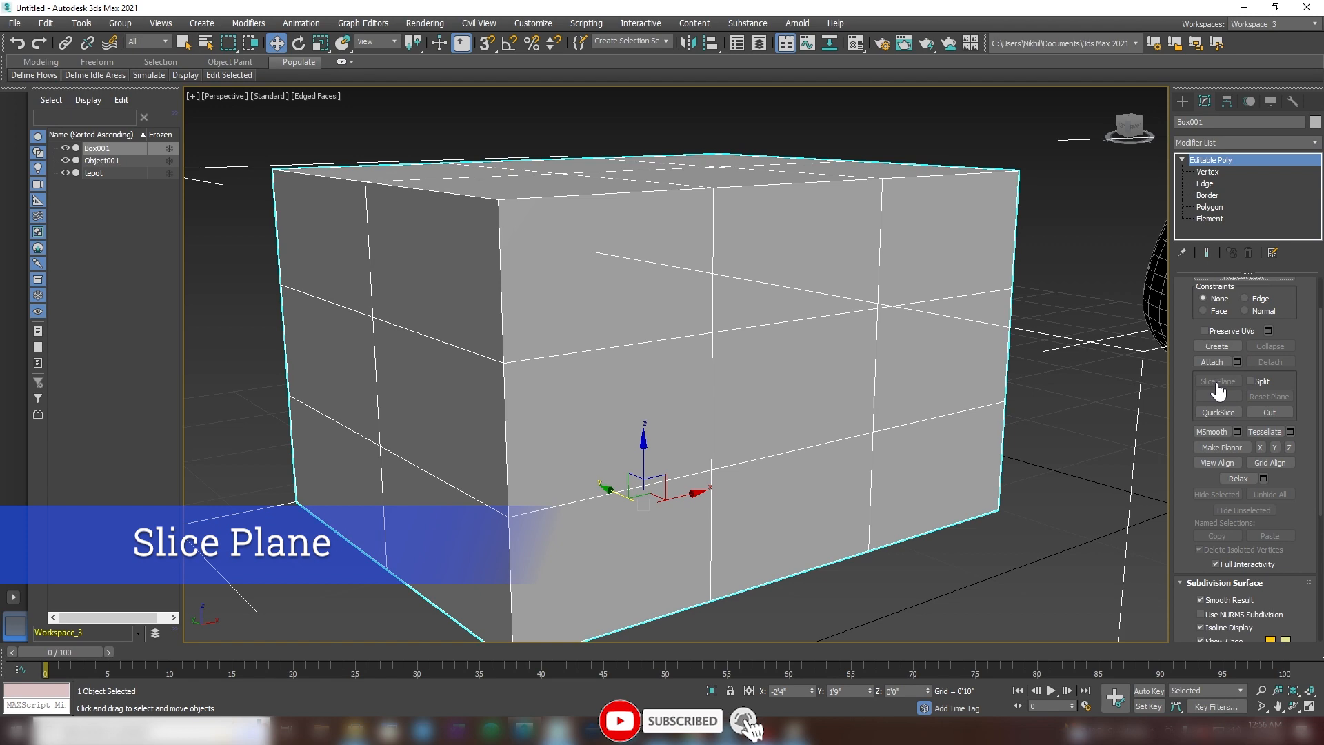
pyautogui.moveTo(929, 485); pyautogui.dragTo(703, 518, button='middle')
pyautogui.scroll(-3, 703, 518)
pyautogui.moveTo(979, 346); pyautogui.dragTo(858, 386, button='middle')
pyautogui.click(844, 388)
pyautogui.moveTo(988, 451); pyautogui.dragTo(906, 471, button='middle')
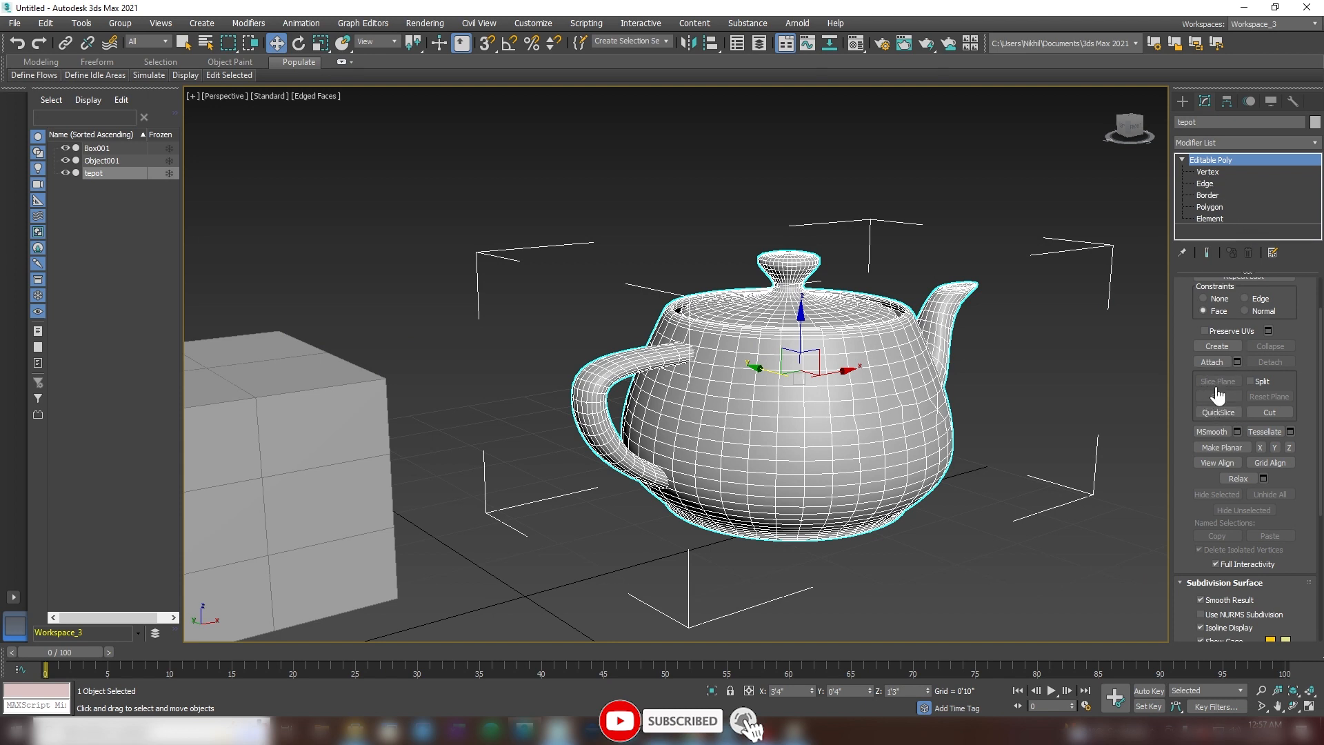
# Step: Select the teapot's body as an element, without the lid, handle and spout, and start Slice Plane on it
pyautogui.click(1211, 219)
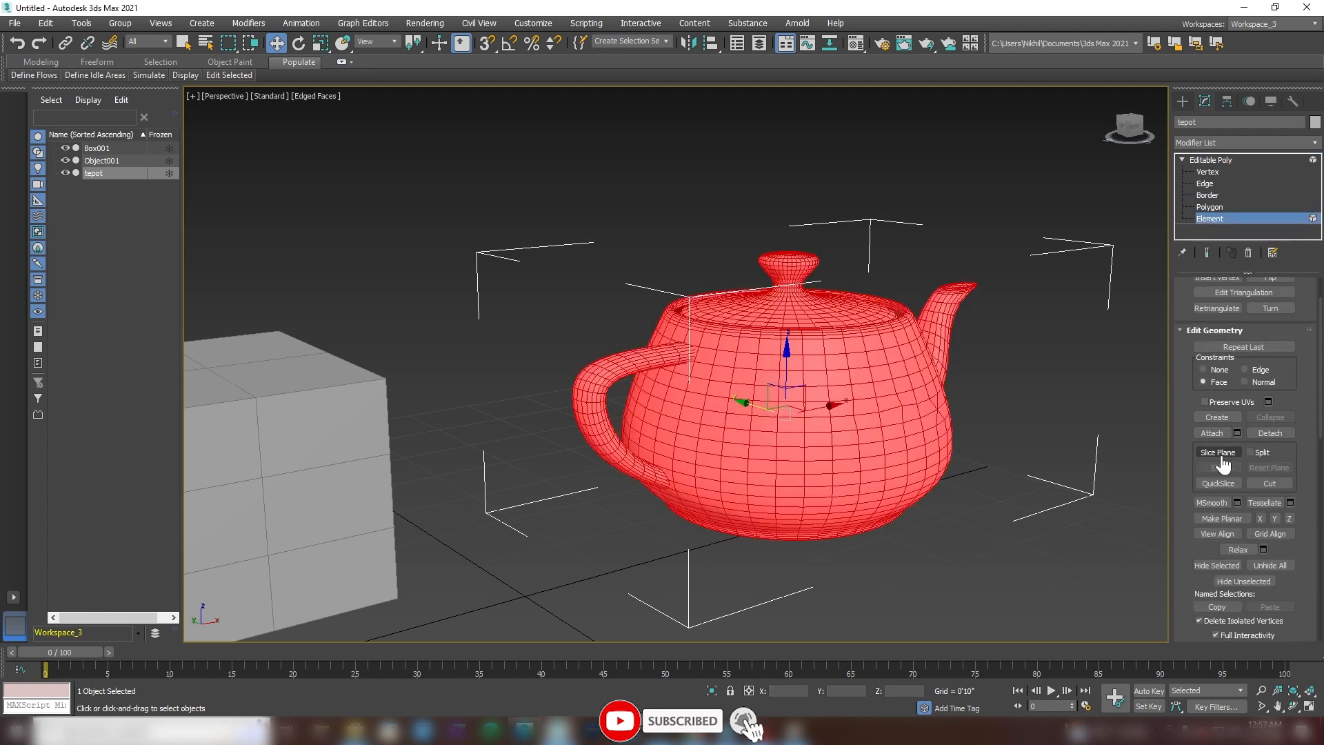
pyautogui.click(836, 445)
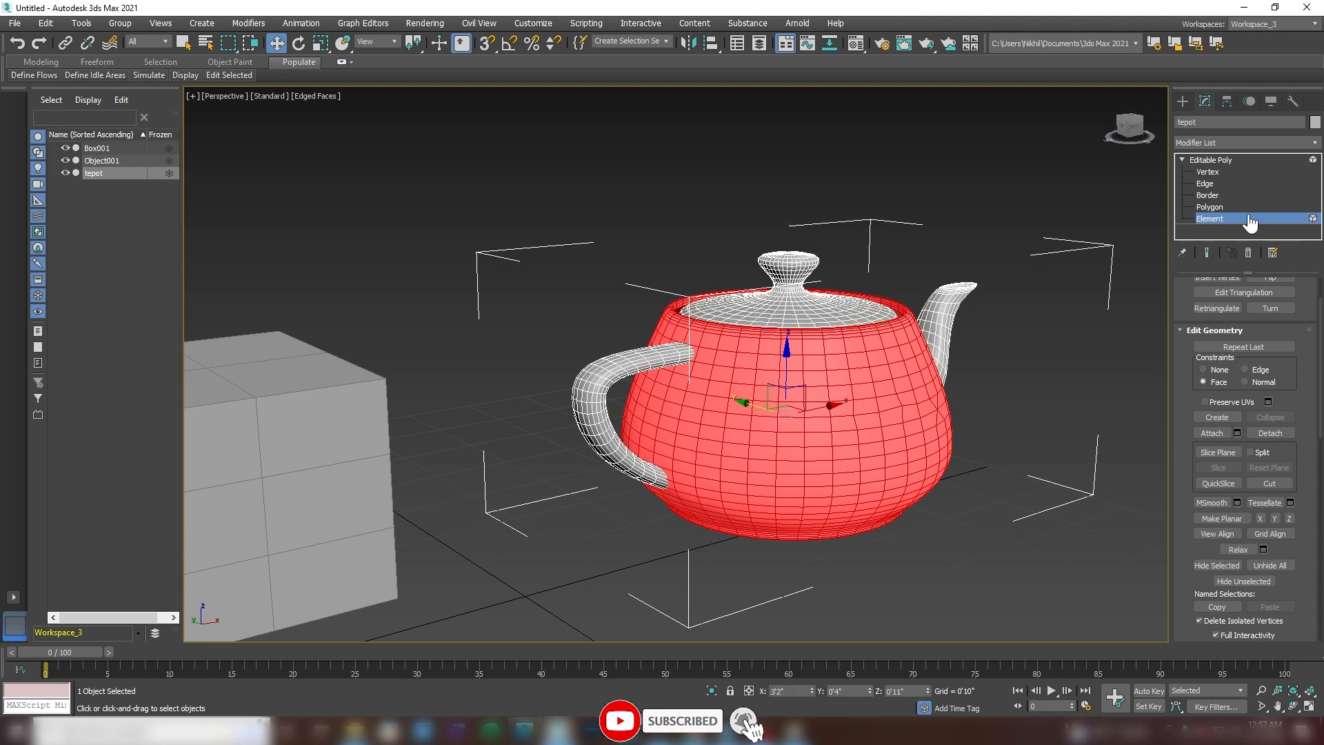
pyautogui.click(1211, 207)
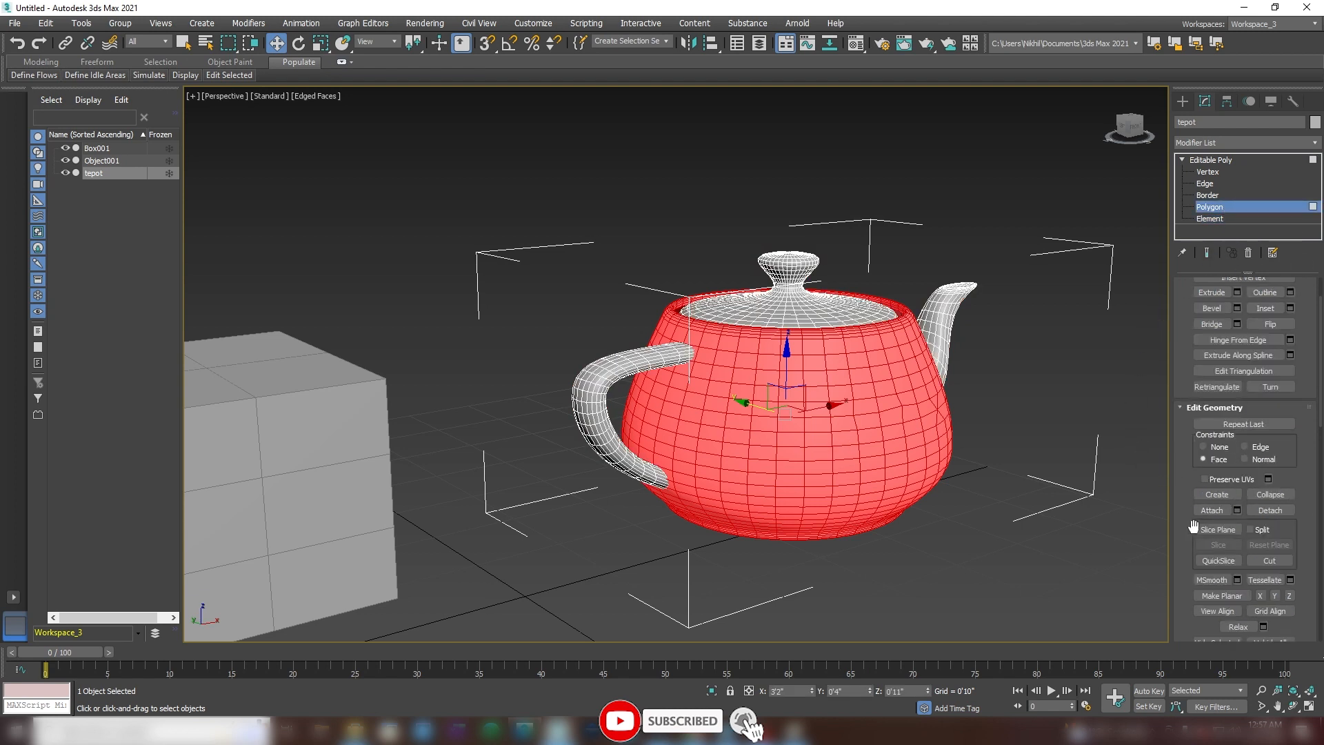
pyautogui.click(1211, 219)
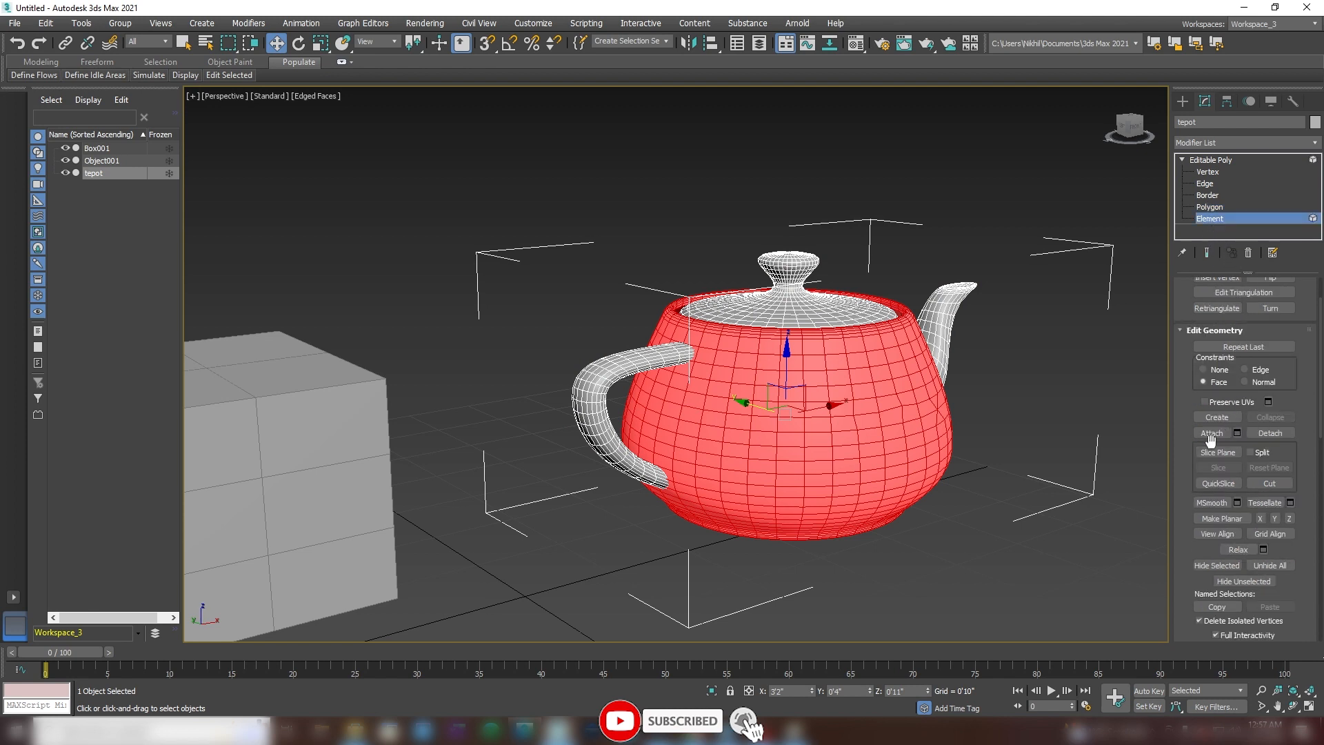
pyautogui.click(1210, 454)
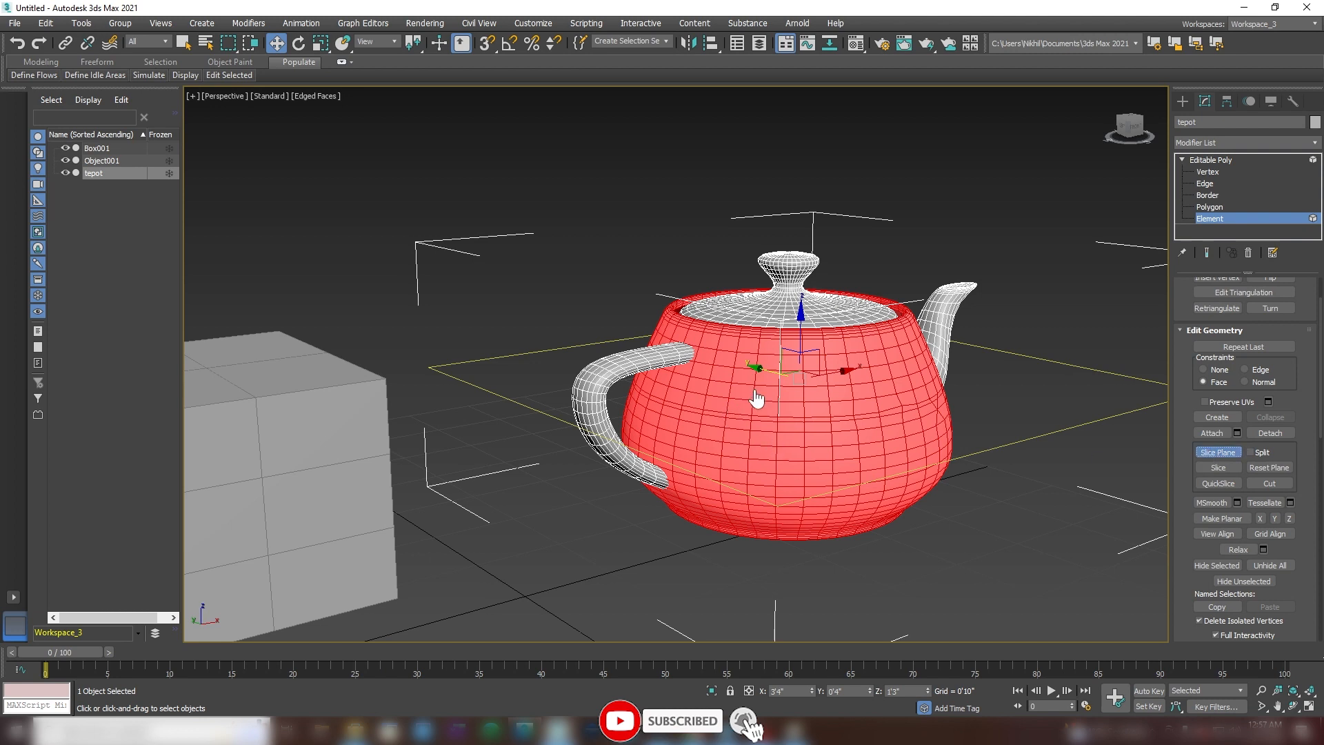
# Step: Shift the slice plane along Z and rotate it so that it cuts diagonally through the teapot's body
pyautogui.scroll(3, 763, 395)
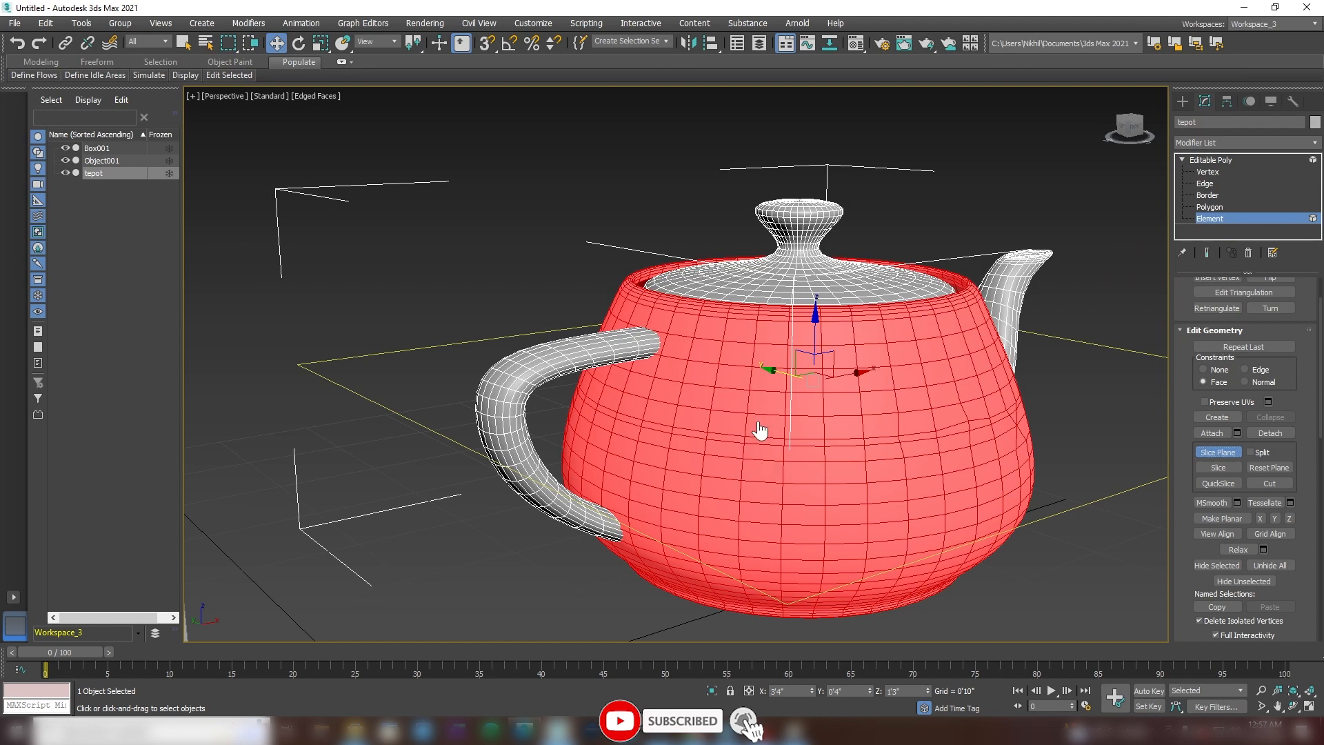
pyautogui.moveTo(814, 332)
pyautogui.mouseDown()
pyautogui.moveTo(815, 306)
pyautogui.moveTo(819, 411)
pyautogui.moveTo(817, 315)
pyautogui.moveTo(818, 349)
pyautogui.mouseUp()
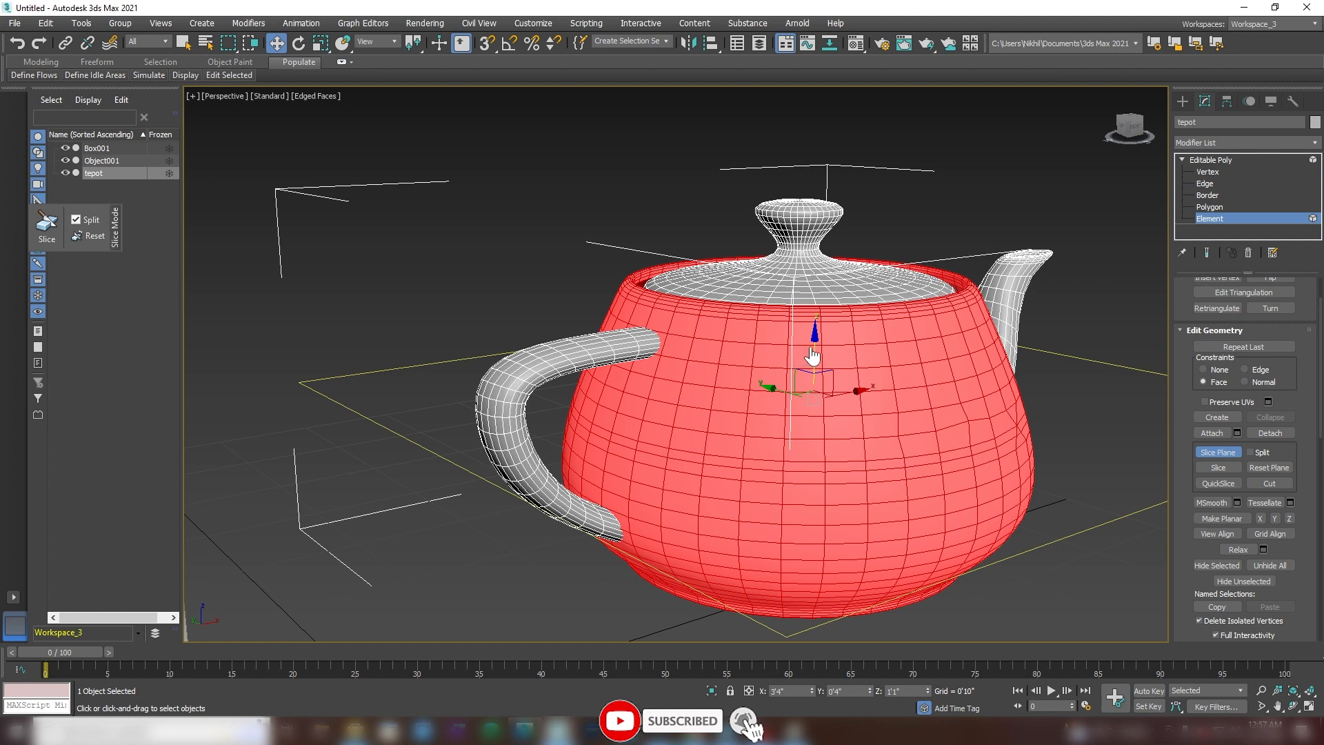
pyautogui.moveTo(812, 355); pyautogui.dragTo(775, 338)
pyautogui.press('e')
pyautogui.moveTo(772, 388)
pyautogui.mouseDown()
pyautogui.moveTo(770, 372)
pyautogui.moveTo(754, 398)
pyautogui.mouseUp()
# Step: Turn on Split, slice the teapot's body along the diagonal plane, and leave the Element level
pyautogui.keyDown('alt'); pyautogui.moveTo(800, 396); pyautogui.dragTo(759, 394, button='middle'); pyautogui.keyUp('alt')
pyautogui.scroll(3, 903, 367)
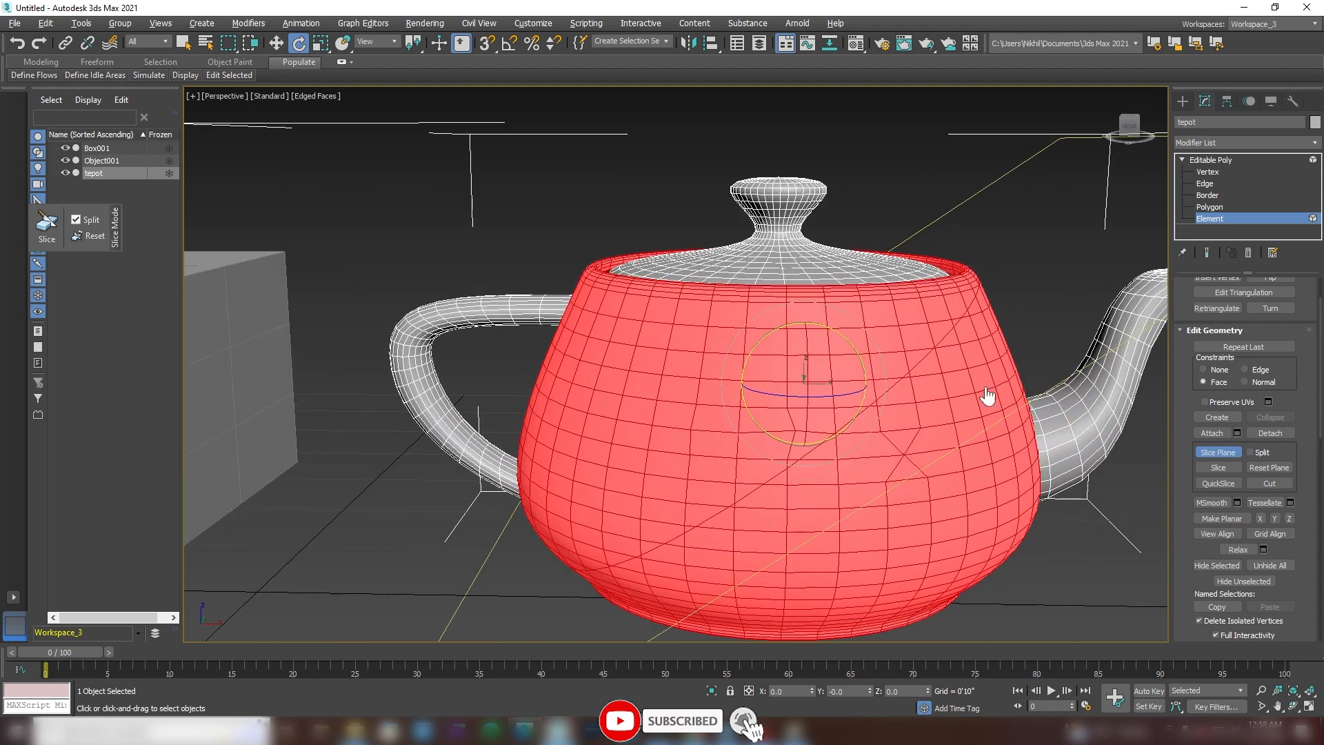
pyautogui.click(1251, 454)
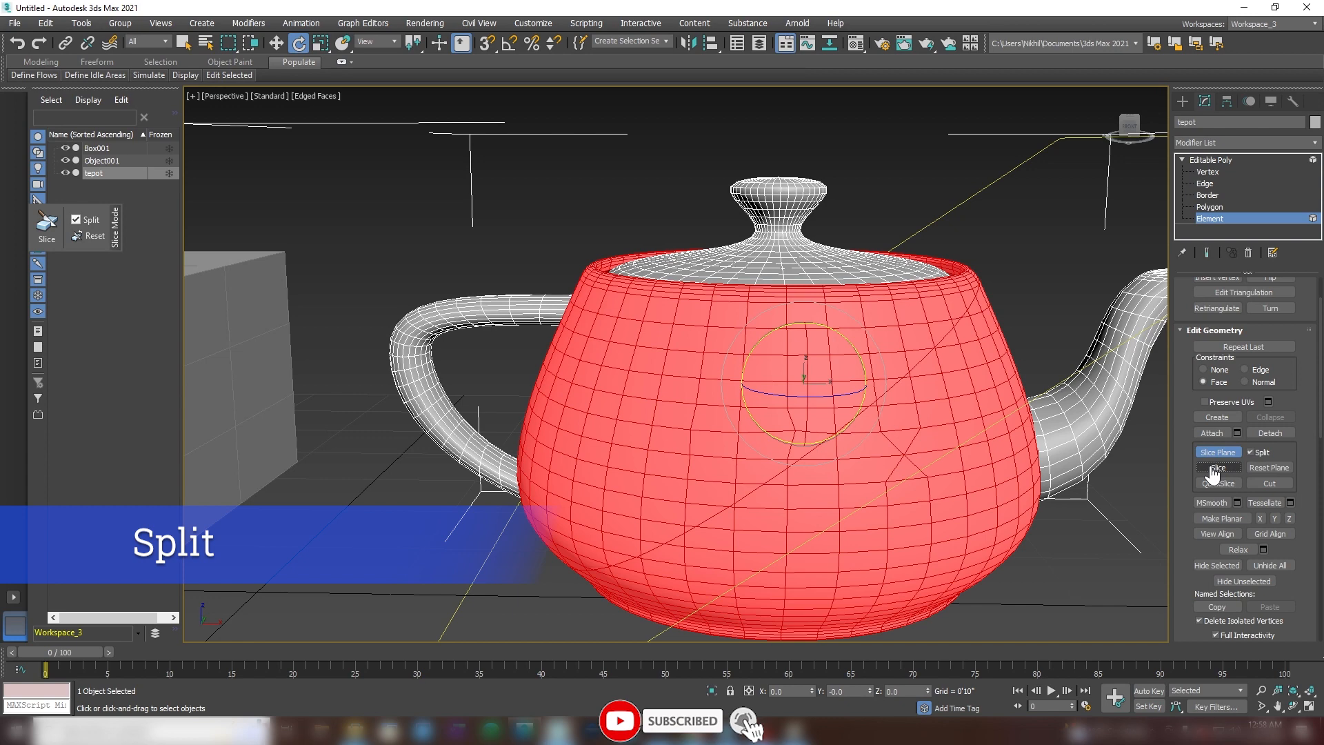
pyautogui.click(1206, 160)
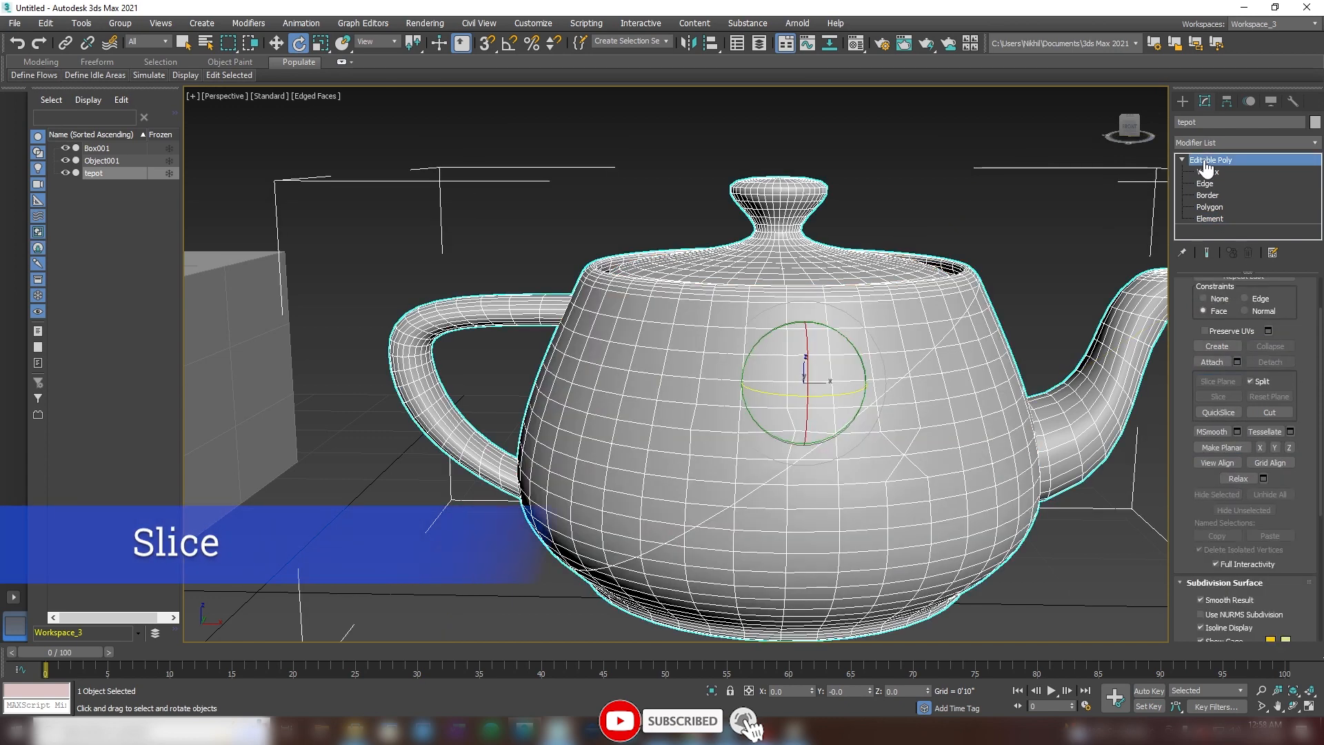
# Step: Select the upper piece of the sliced body as an element, try to move it away, and undo the move
pyautogui.click(1211, 219)
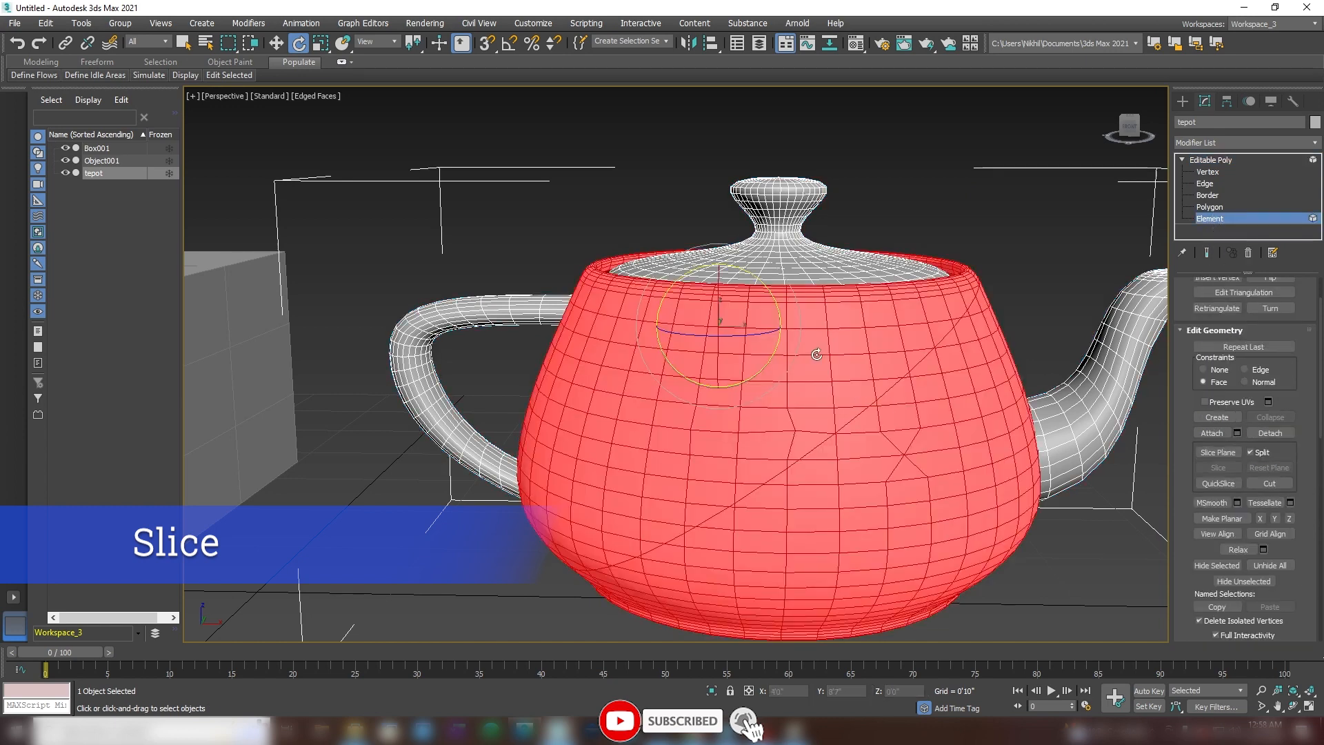
pyautogui.click(816, 355)
pyautogui.press('w')
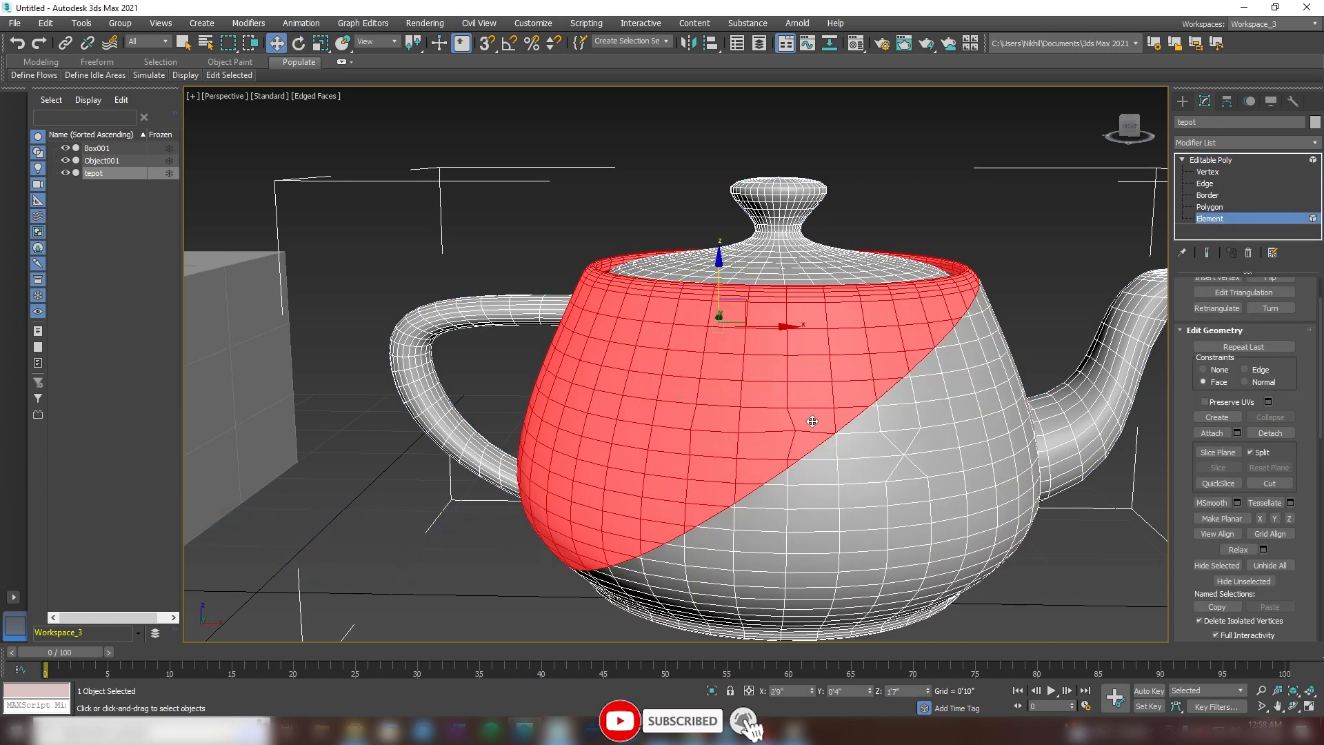
pyautogui.moveTo(735, 329); pyautogui.dragTo(545, 313)
pyautogui.hotkey('ctrl', 'z')
# Step: Set Constraints to None and try moving the upper body piece along X towards the handle
pyautogui.keyDown('alt'); pyautogui.moveTo(707, 285); pyautogui.dragTo(711, 289, button='middle'); pyautogui.keyUp('alt')
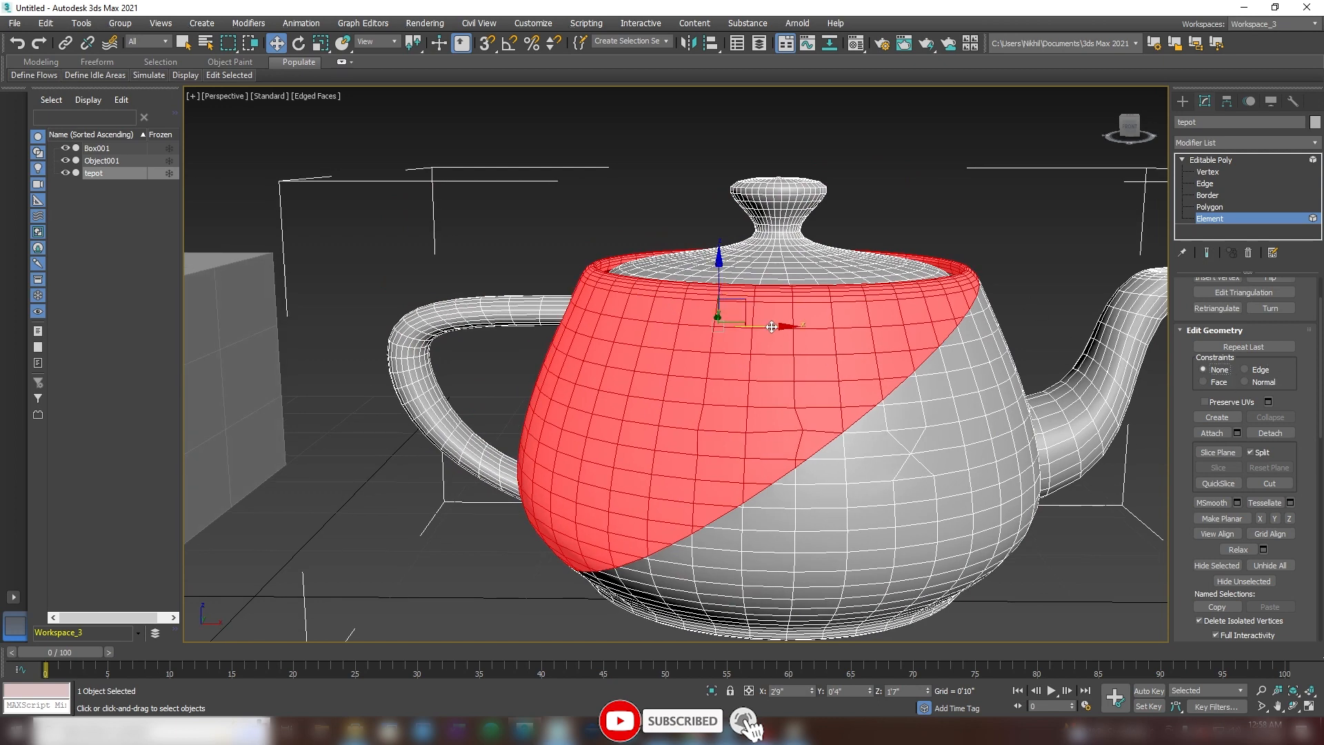
pyautogui.moveTo(780, 329); pyautogui.dragTo(523, 334)
pyautogui.keyDown('alt'); pyautogui.moveTo(663, 389); pyautogui.dragTo(677, 358, button='middle'); pyautogui.keyUp('alt')
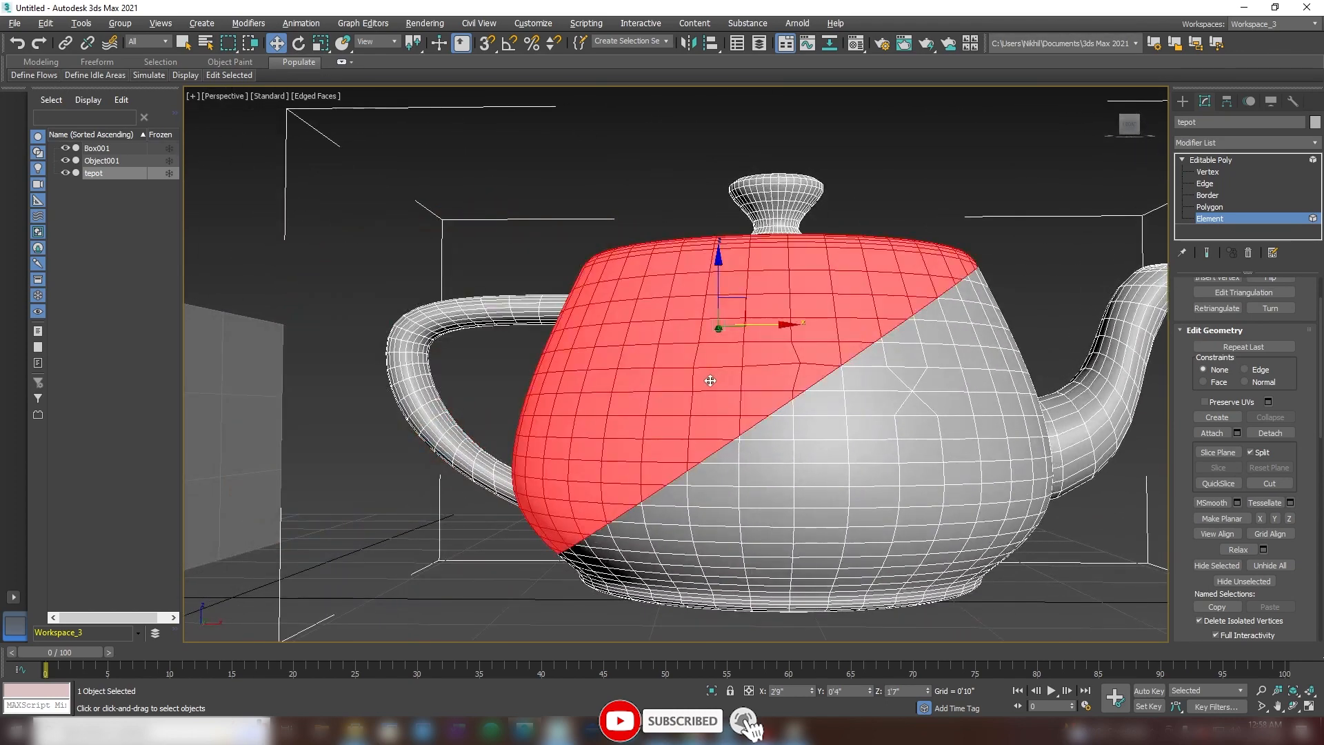
pyautogui.keyDown('alt'); pyautogui.moveTo(710, 381); pyautogui.dragTo(739, 400, button='middle'); pyautogui.keyUp('alt')
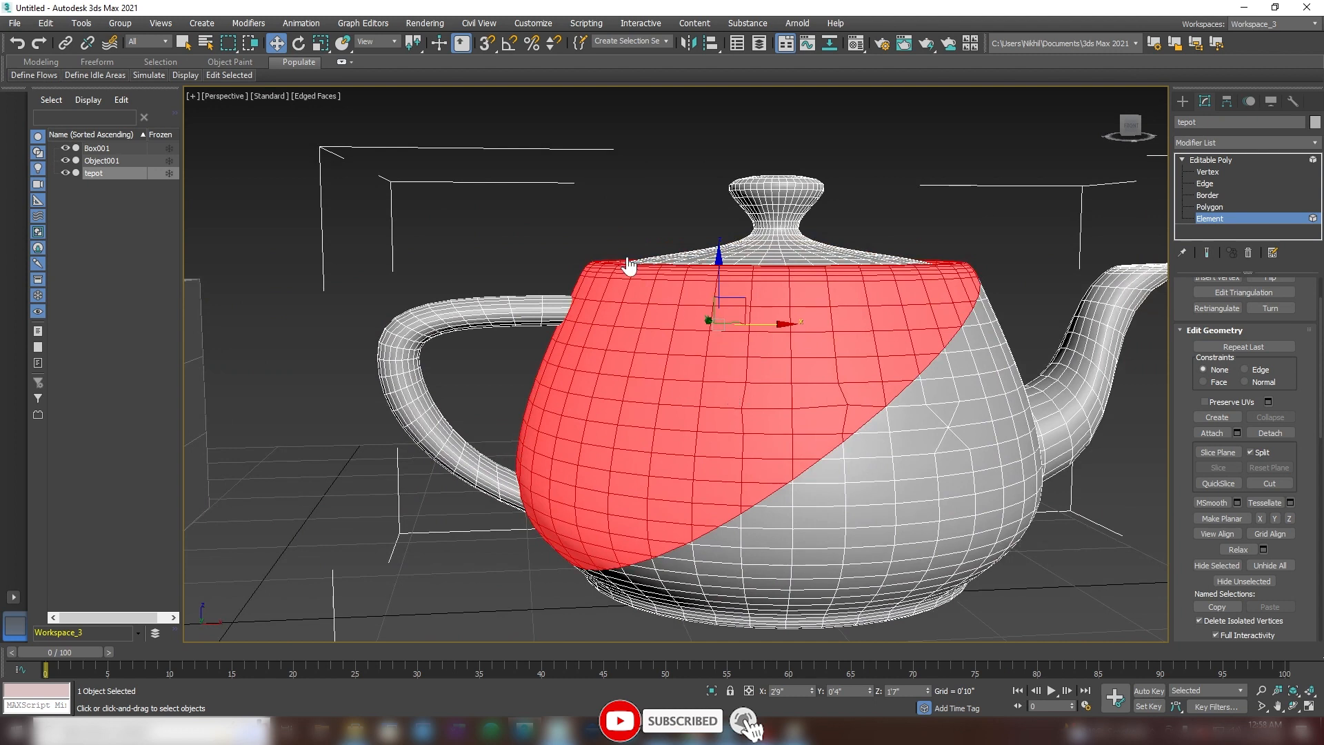
# Step: Add the lower body piece to the selection, start Slice Plane, and rotate the plane about 59.25 degrees around Y
pyautogui.keyDown('ctrl'); pyautogui.click(907, 467); pyautogui.keyUp('ctrl')
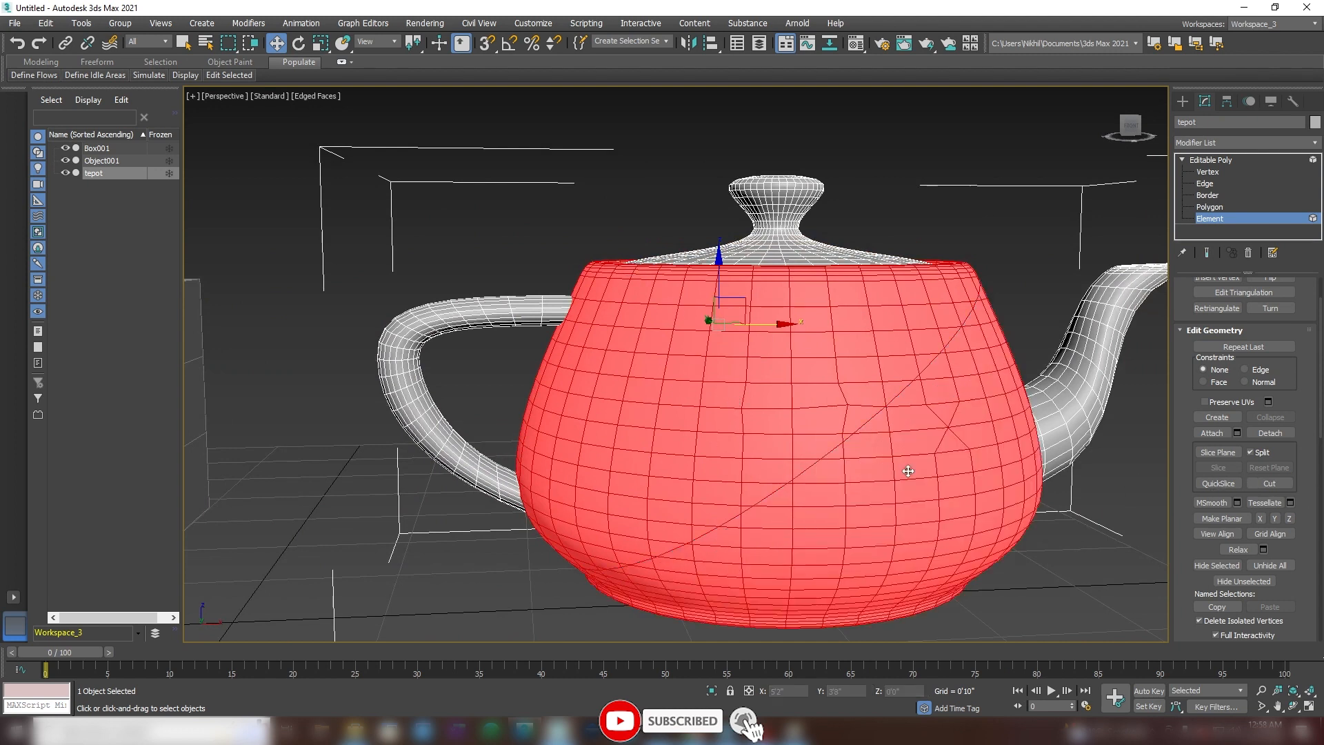
pyautogui.click(1218, 453)
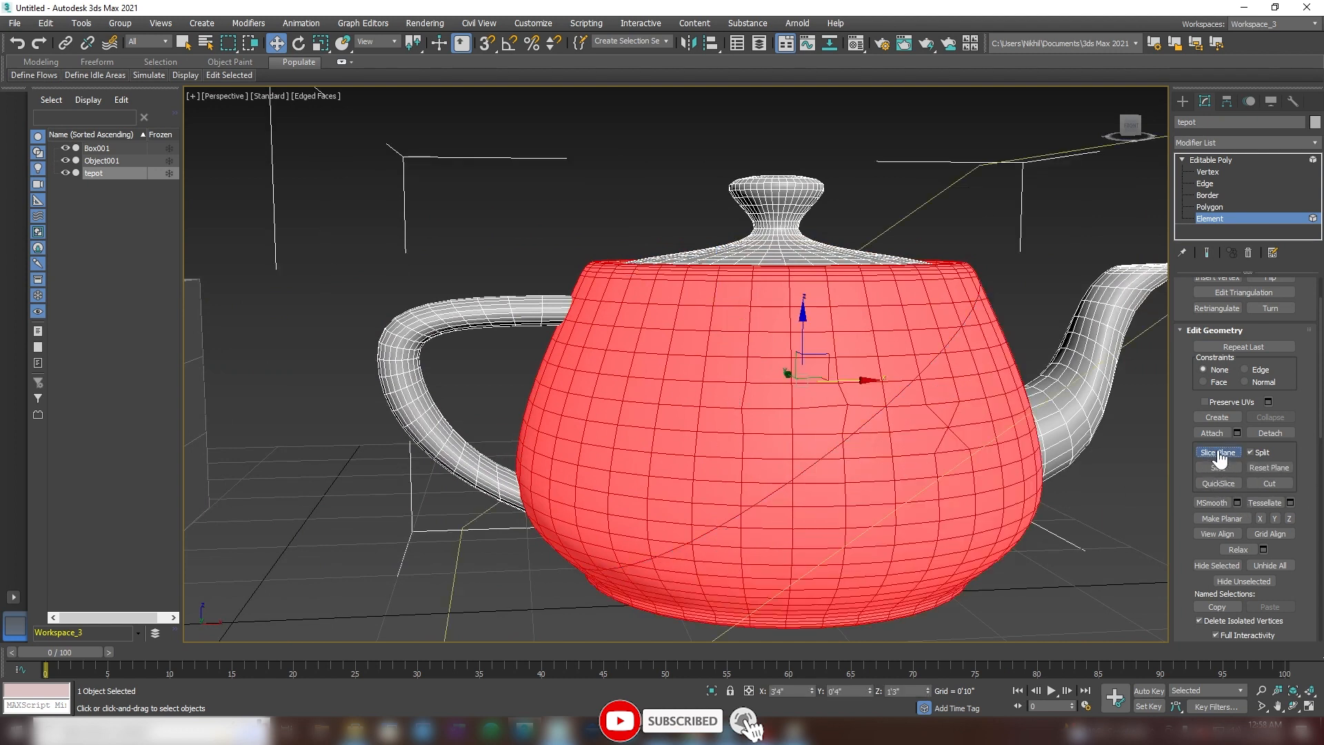
pyautogui.moveTo(979, 441)
pyautogui.keyDown('alt'); pyautogui.mouseDown(button='middle')
pyautogui.moveTo(951, 425)
pyautogui.moveTo(966, 461)
pyautogui.mouseUp(button='middle'); pyautogui.keyUp('alt')
pyautogui.press('e')
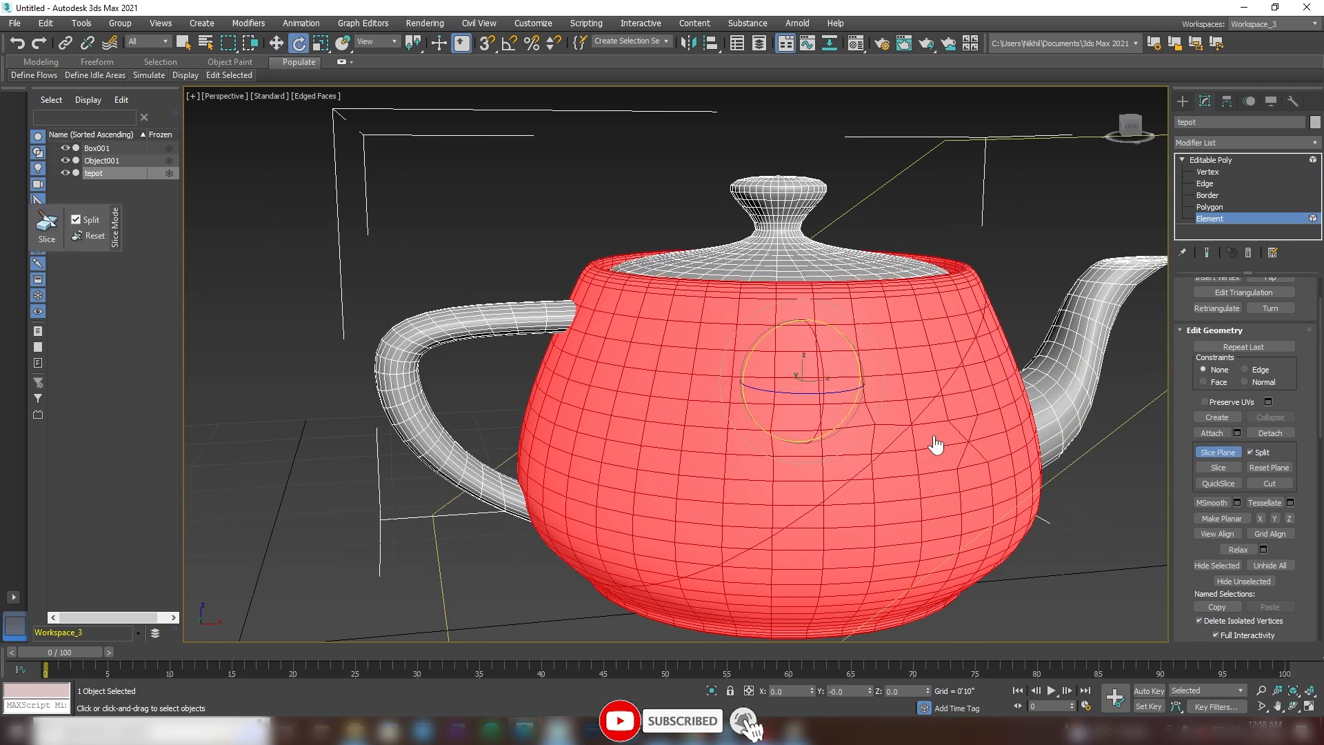
pyautogui.moveTo(758, 339); pyautogui.dragTo(826, 293)
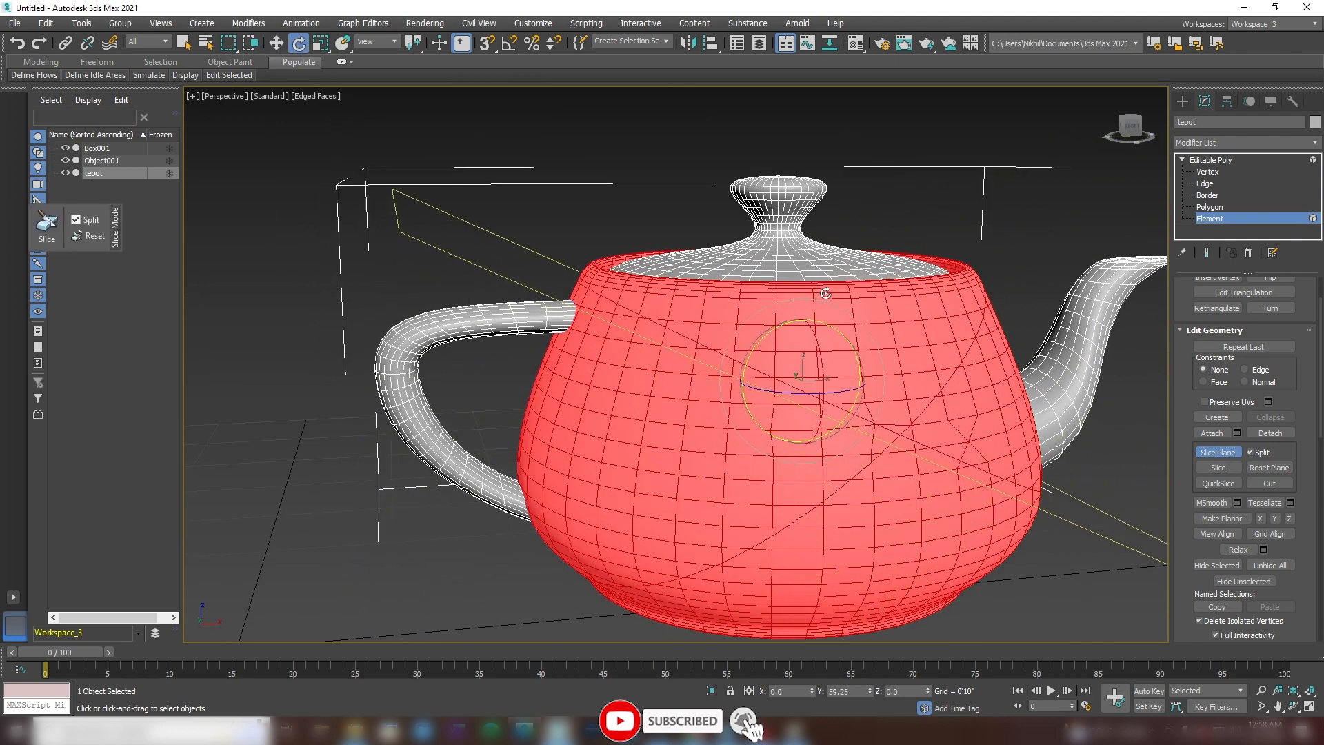
# Step: Raise the slice plane to about 1'7" in Z, slice the selected body pieces, and leave the Element level
pyautogui.press('w')
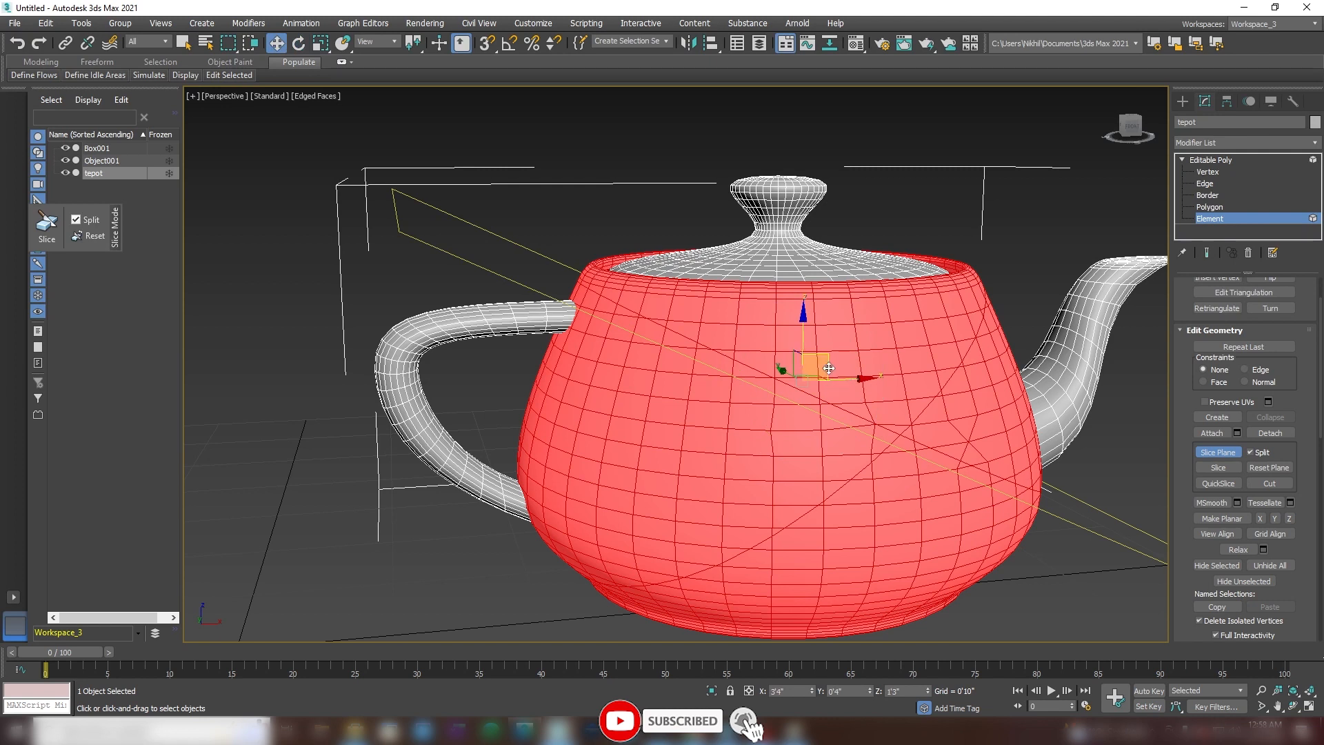
pyautogui.moveTo(829, 368); pyautogui.dragTo(993, 447)
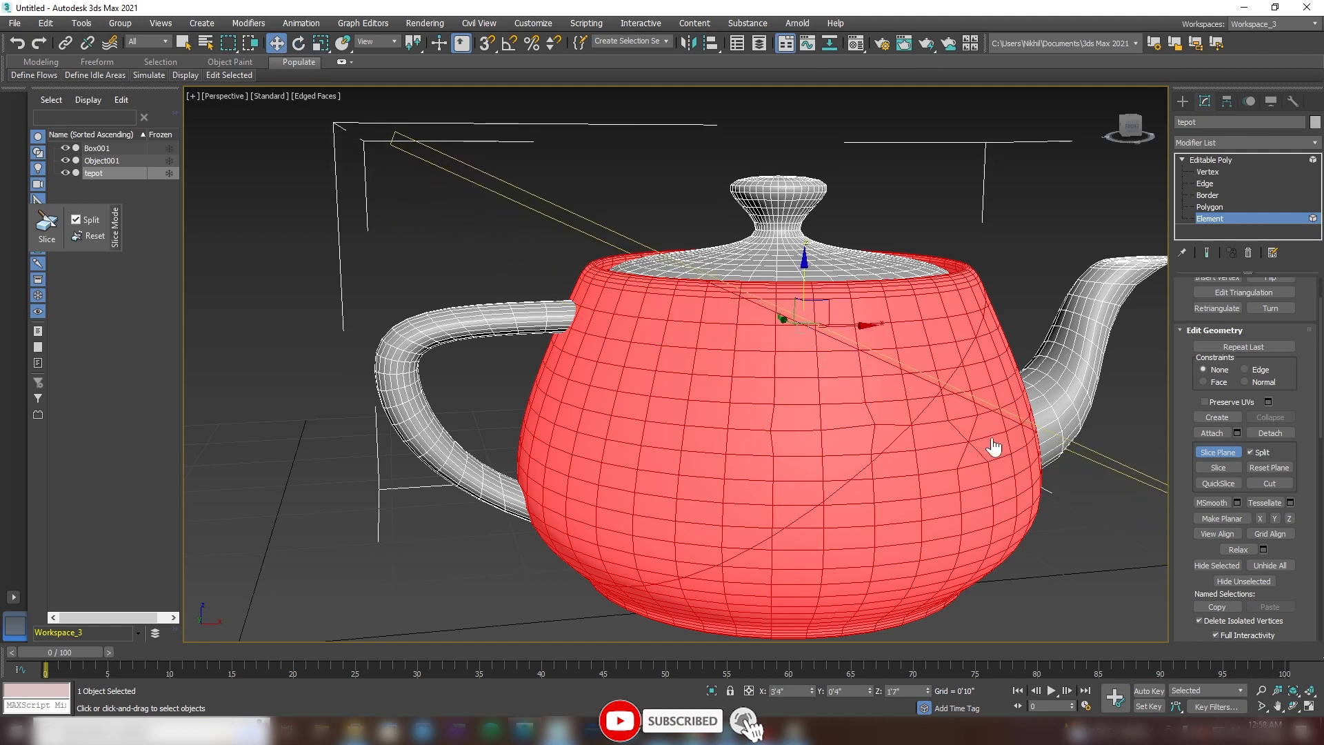
pyautogui.click(1220, 468)
pyautogui.click(1226, 164)
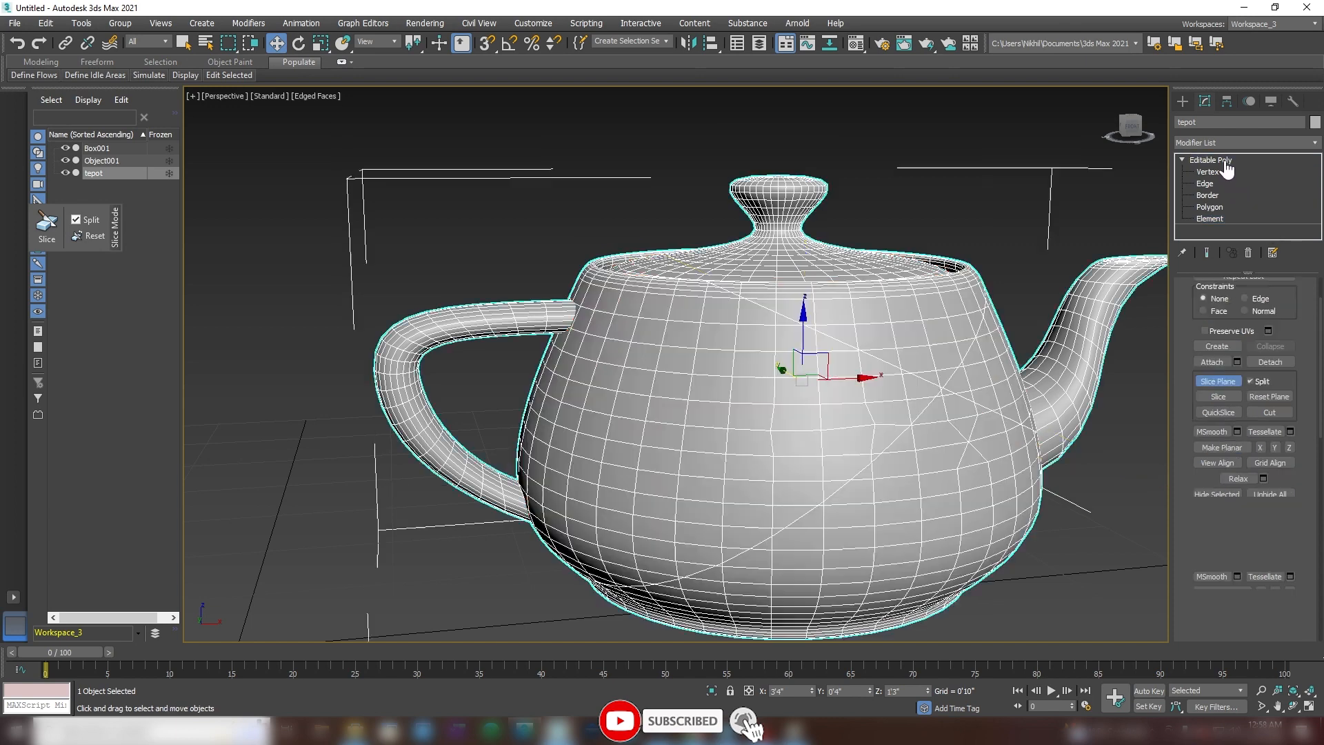
# Step: Move the topmost cut piece of the body up along Z and the spout-side piece outward along X
pyautogui.click(1210, 218)
pyautogui.click(940, 323)
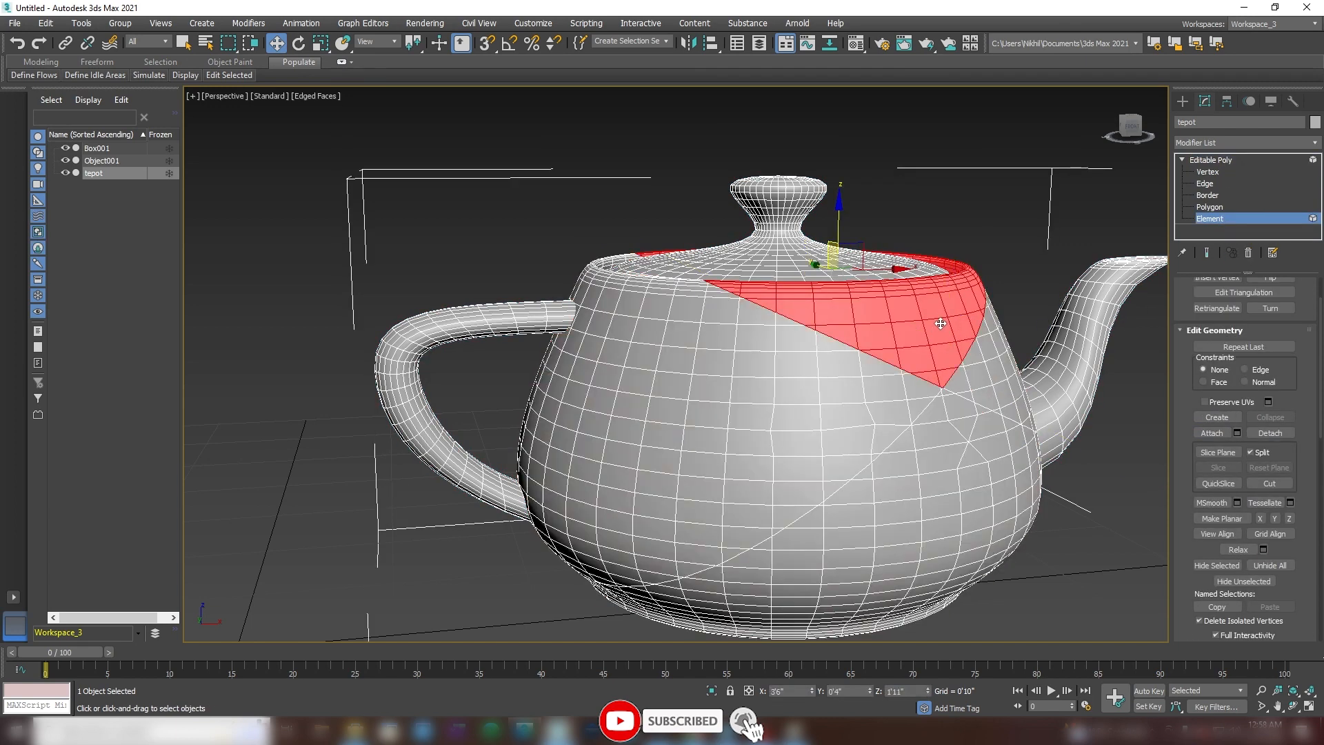
pyautogui.moveTo(836, 235); pyautogui.dragTo(860, 158)
pyautogui.keyDown('alt'); pyautogui.moveTo(1040, 392); pyautogui.dragTo(994, 400, button='middle'); pyautogui.keyUp('alt')
pyautogui.click(992, 390)
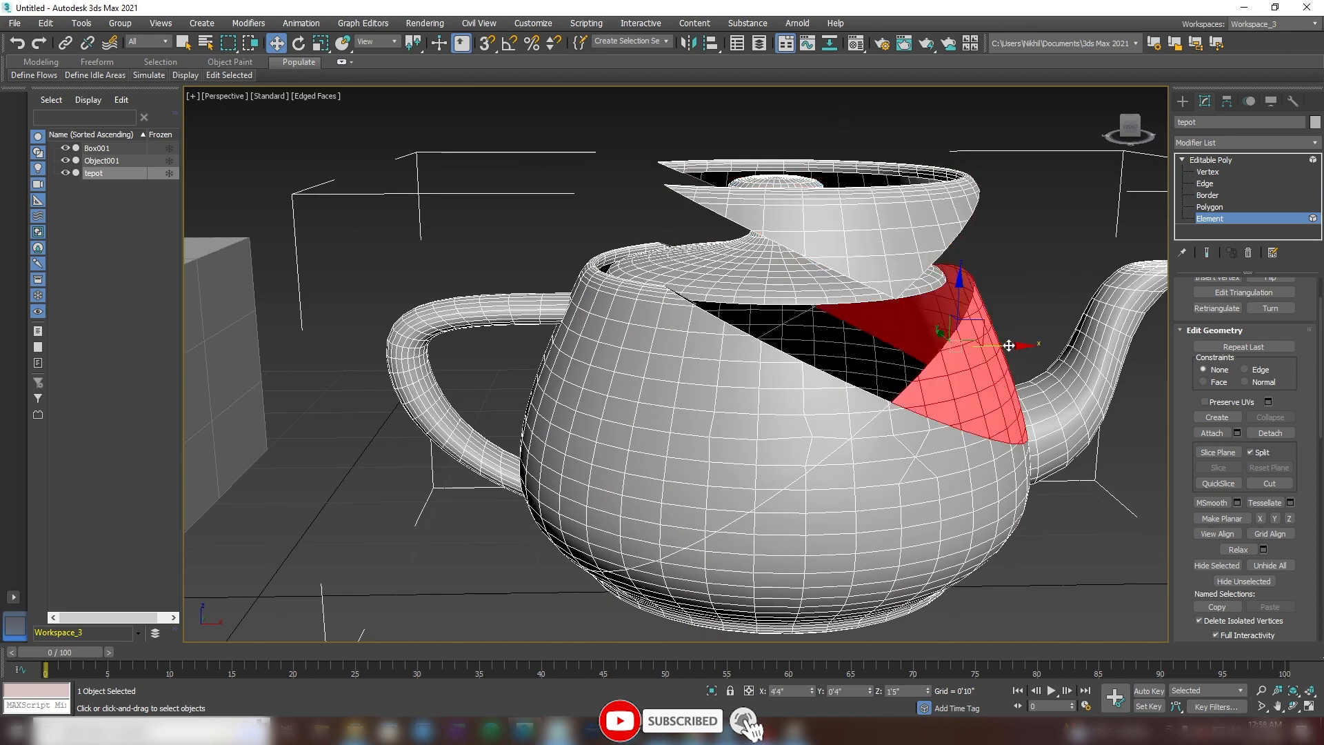
pyautogui.moveTo(1010, 347); pyautogui.dragTo(1088, 366)
# Step: Move the handle-side body piece outward along X and the bottom piece down along Z
pyautogui.click(763, 442)
pyautogui.moveTo(692, 372); pyautogui.dragTo(482, 386)
pyautogui.click(765, 532)
pyautogui.moveTo(798, 476); pyautogui.dragTo(795, 573)
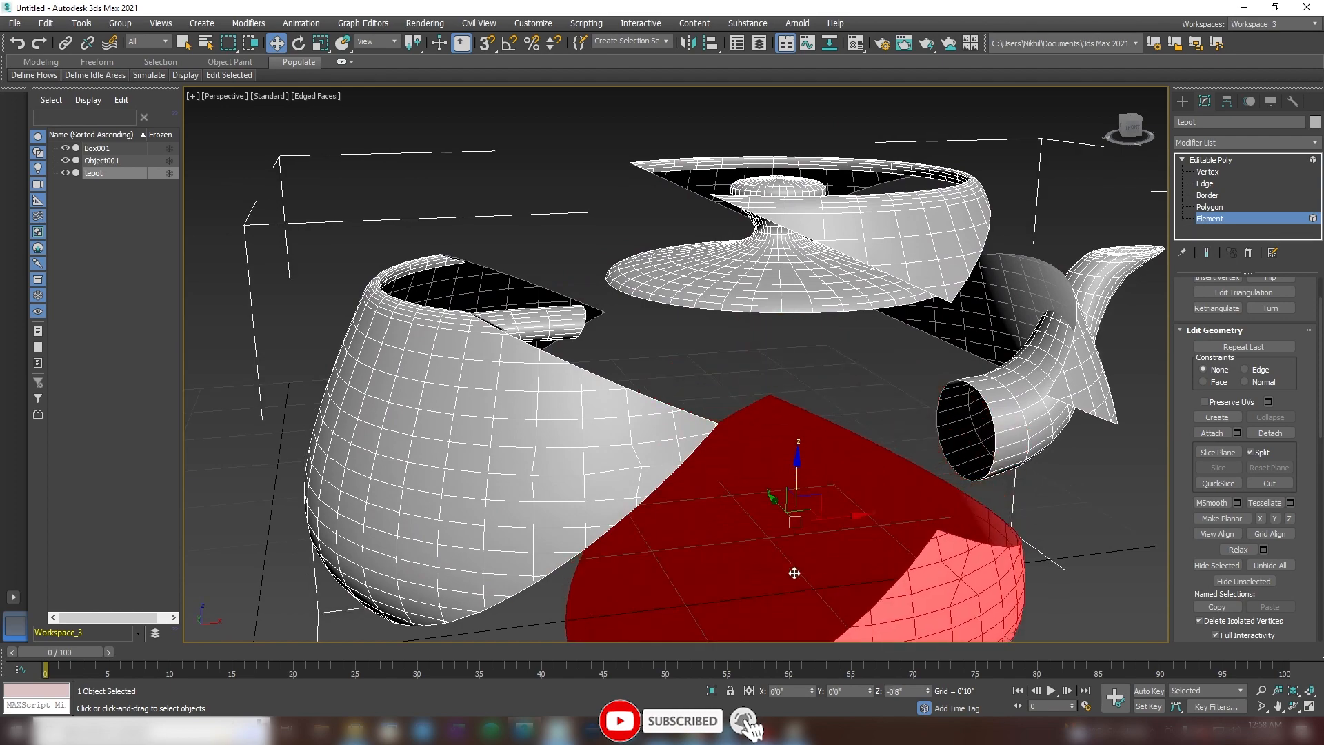
pyautogui.keyDown('alt'); pyautogui.moveTo(794, 586); pyautogui.dragTo(814, 403, button='middle'); pyautogui.keyUp('alt')
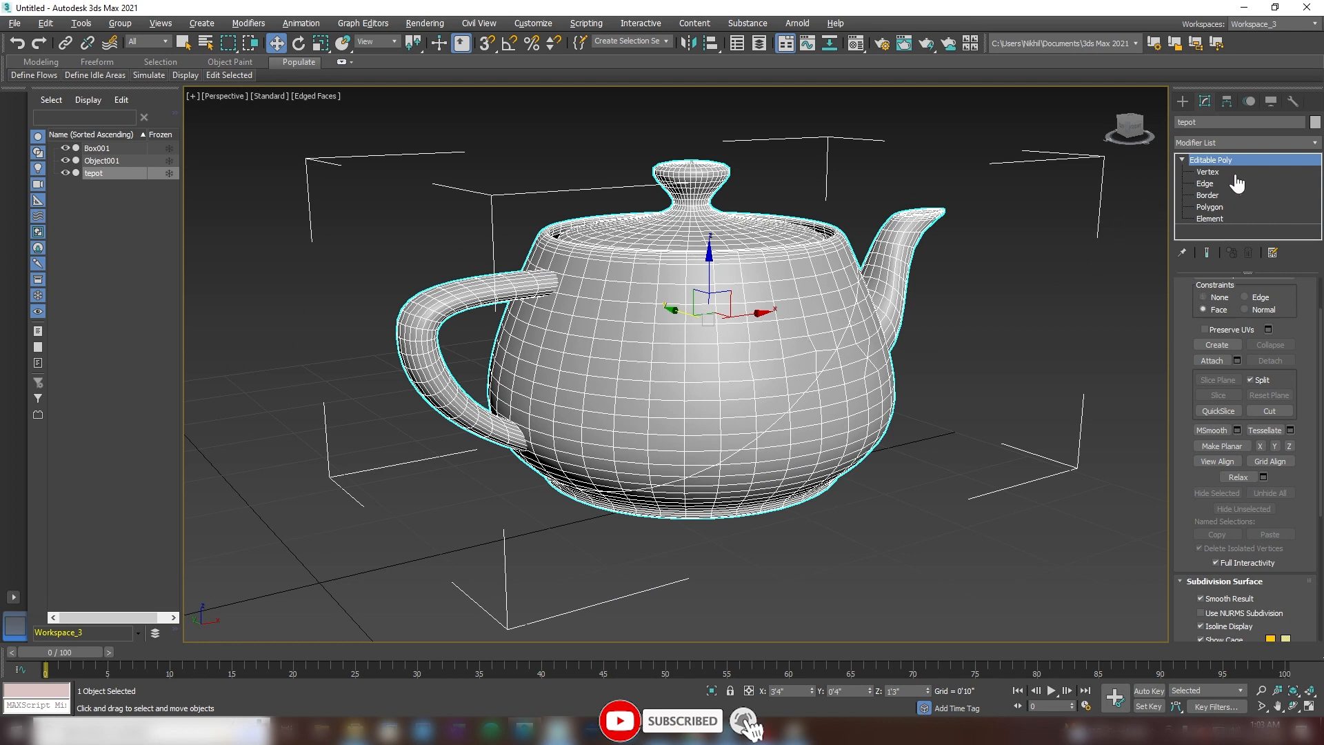
# Step: At Element level, start Slice Plane on the selected body and rotate the plane to slope down towards the spout
pyautogui.click(1218, 220)
pyautogui.keyDown('alt'); pyautogui.moveTo(828, 358); pyautogui.dragTo(803, 357, button='middle'); pyautogui.keyUp('alt')
pyautogui.scroll(1, 802, 358)
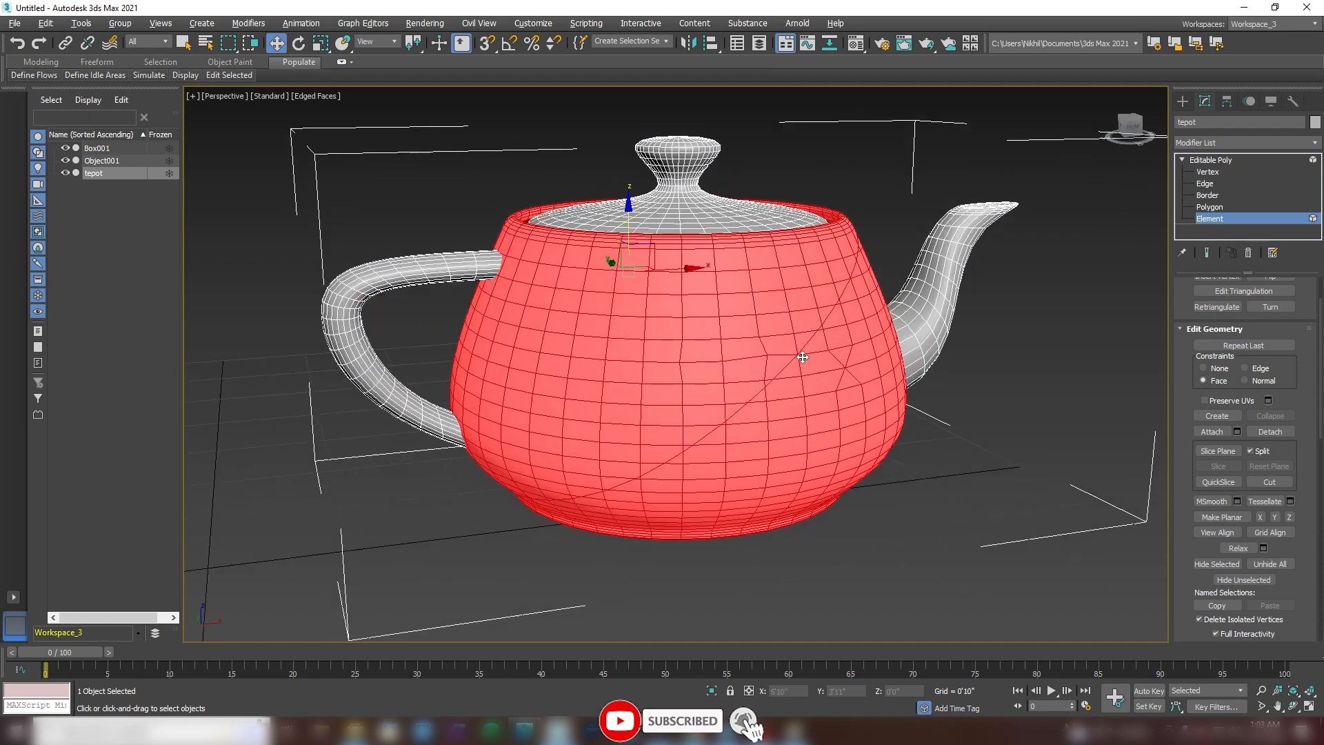
pyautogui.click(1226, 456)
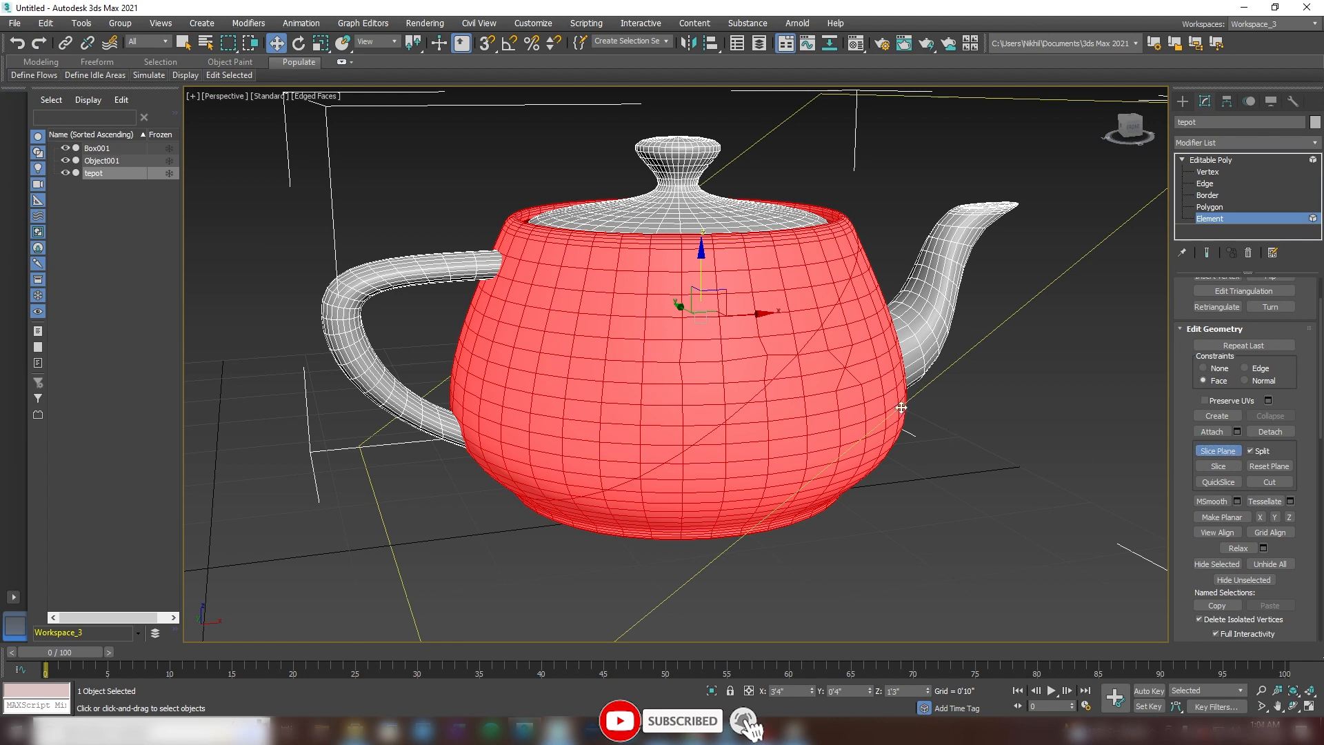
pyautogui.press('e')
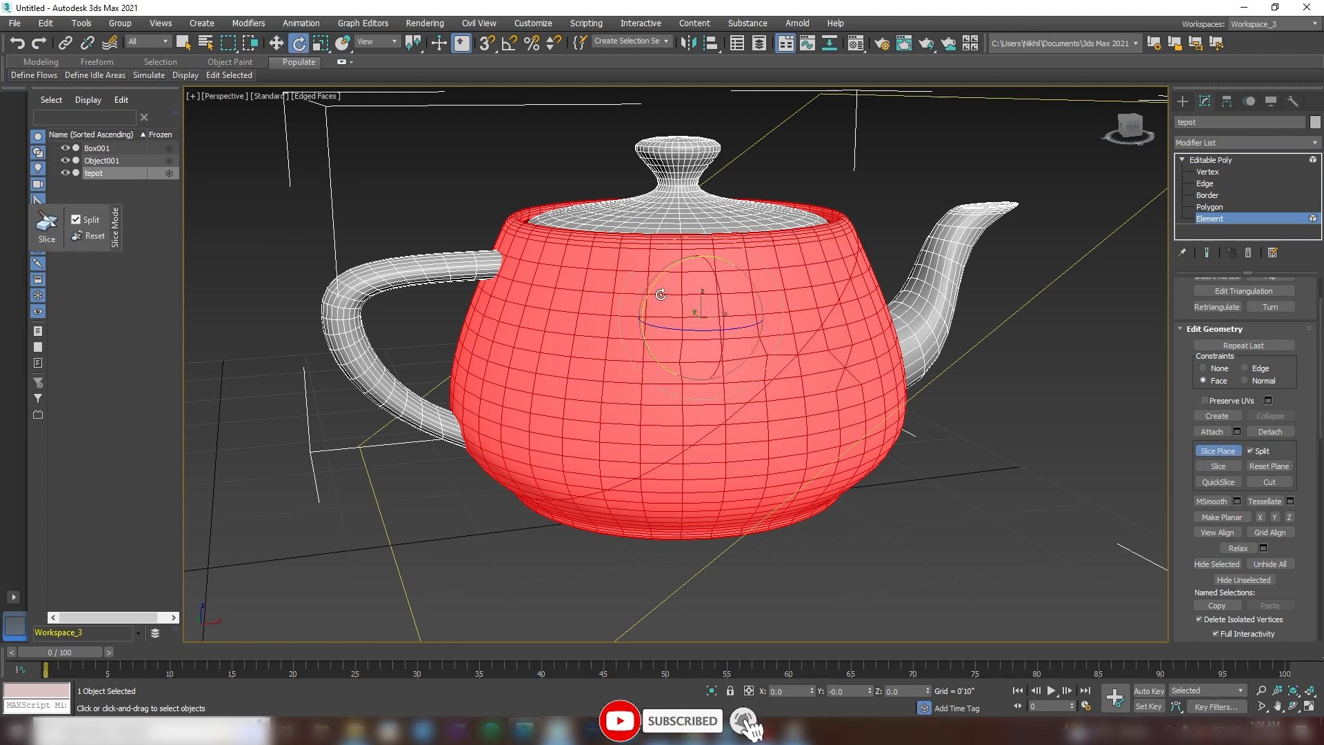
pyautogui.moveTo(650, 288); pyautogui.dragTo(732, 237)
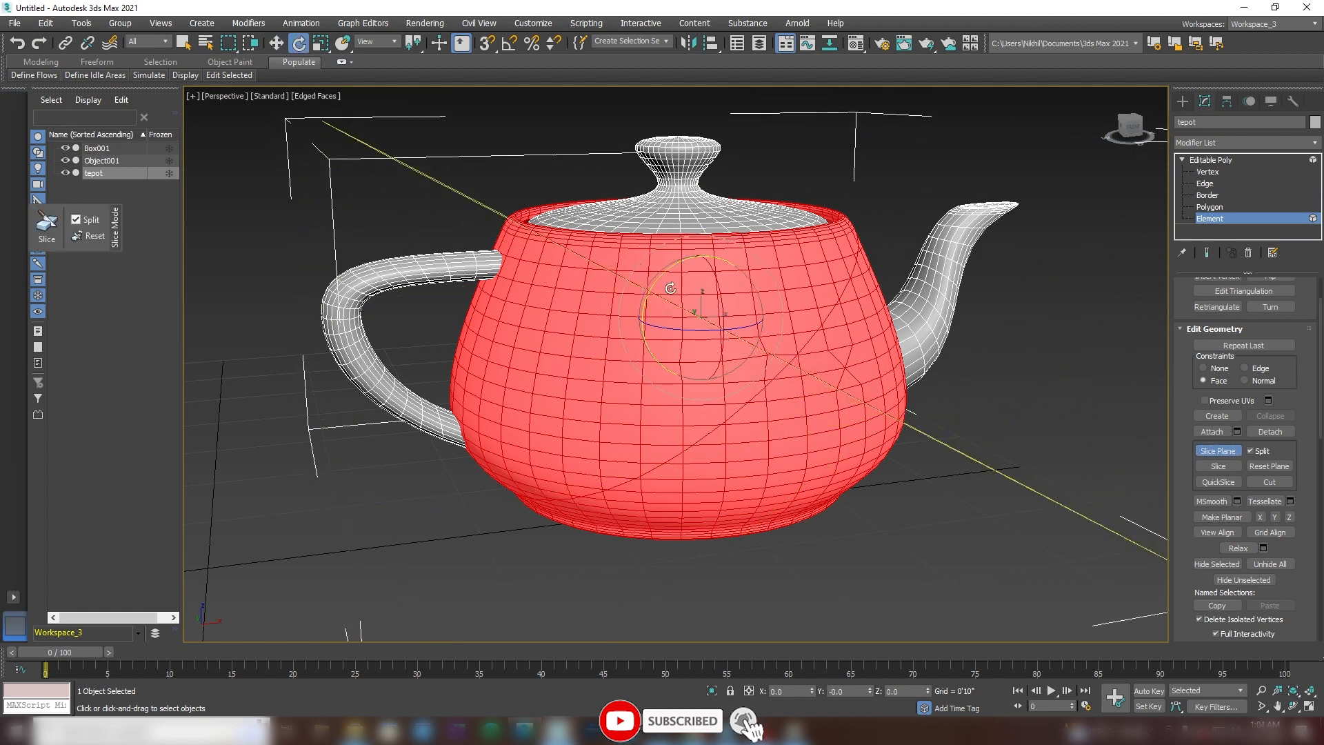
# Step: Turn off Split, slice the teapot's body along the rotated plane, and leave the Element level
pyautogui.keyDown('alt'); pyautogui.moveTo(864, 372); pyautogui.dragTo(592, 345, button='middle'); pyautogui.keyUp('alt')
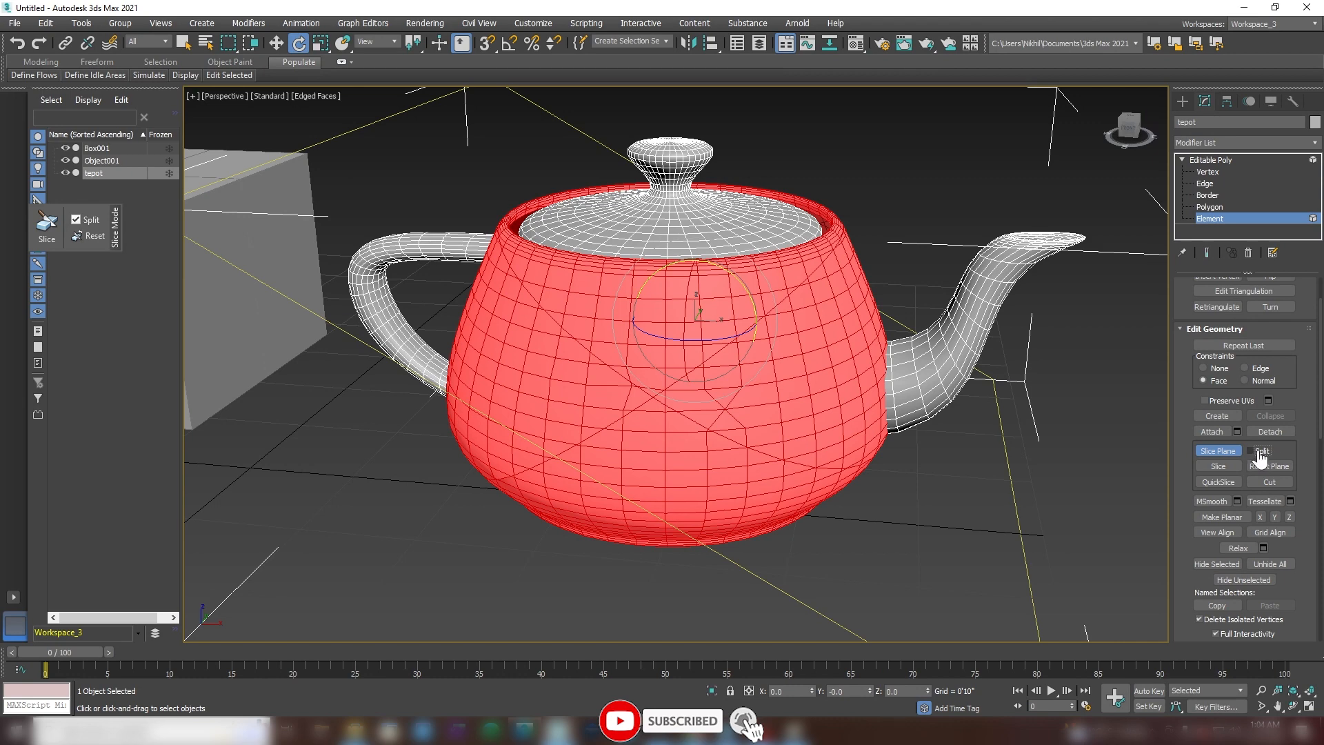
pyautogui.click(1218, 467)
pyautogui.click(1210, 160)
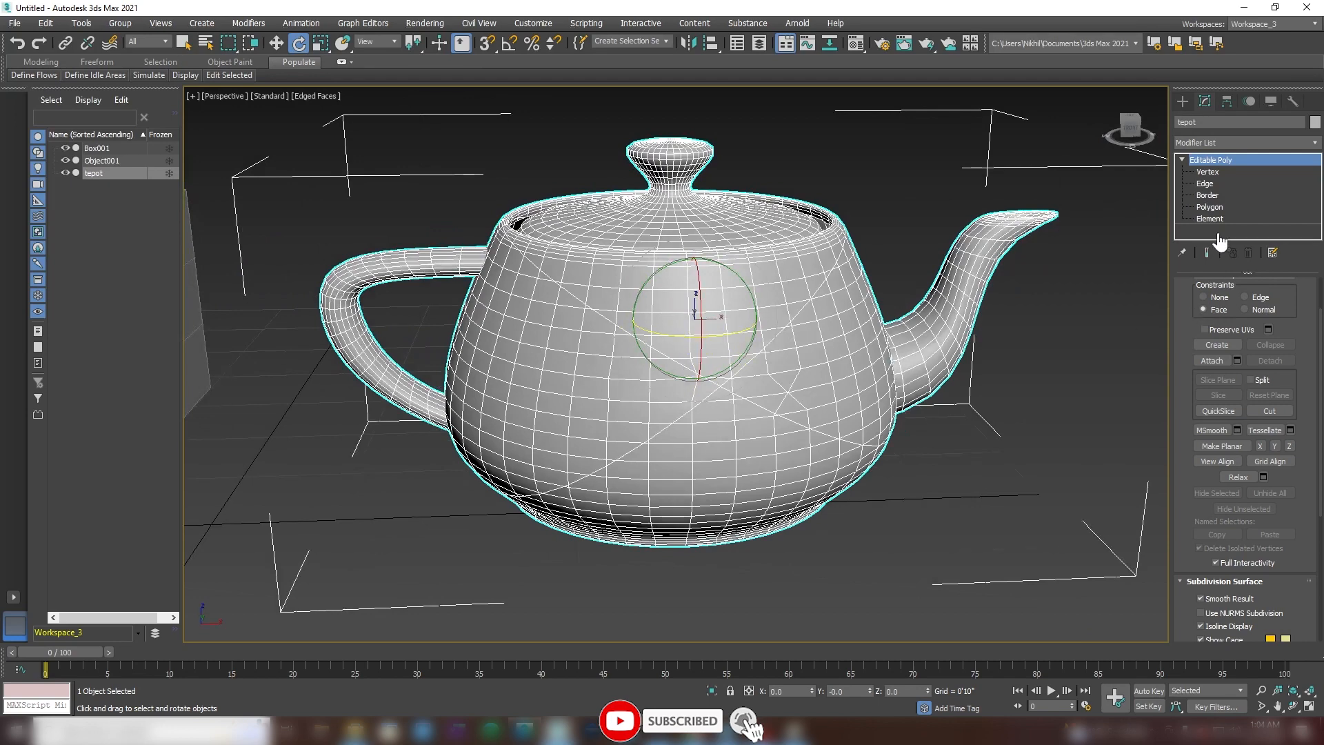
# Step: Select the upper body piece above the first diagonal cut, try to move it up along Z, and undo the move
pyautogui.click(1210, 219)
pyautogui.click(676, 310)
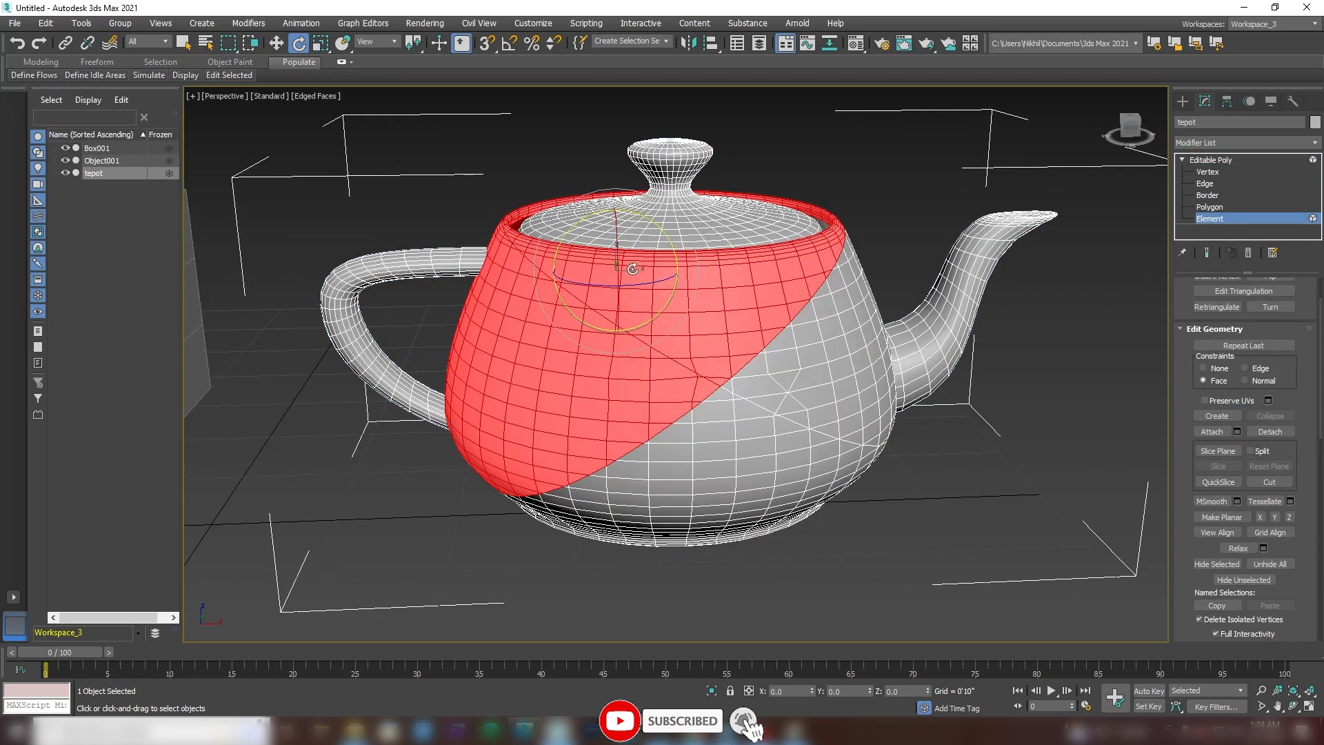
pyautogui.press('w')
pyautogui.moveTo(615, 227); pyautogui.dragTo(618, 197)
pyautogui.hotkey('ctrl', 'z')
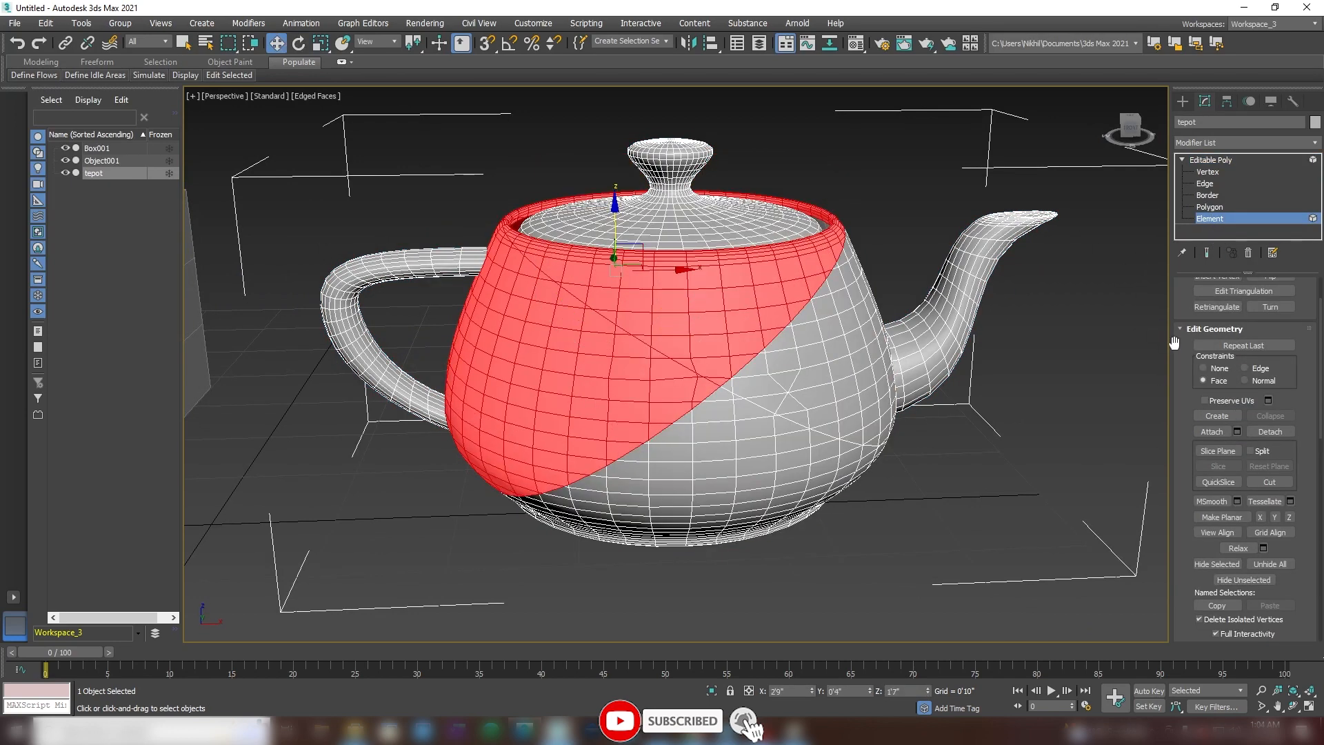
# Step: Set Constraints to None and move the upper body piece up along Z by about 0'4"
pyautogui.click(1204, 367)
pyautogui.moveTo(614, 221); pyautogui.dragTo(616, 199)
pyautogui.hotkey('ctrl', 'z')
pyautogui.moveTo(616, 230); pyautogui.dragTo(616, 162)
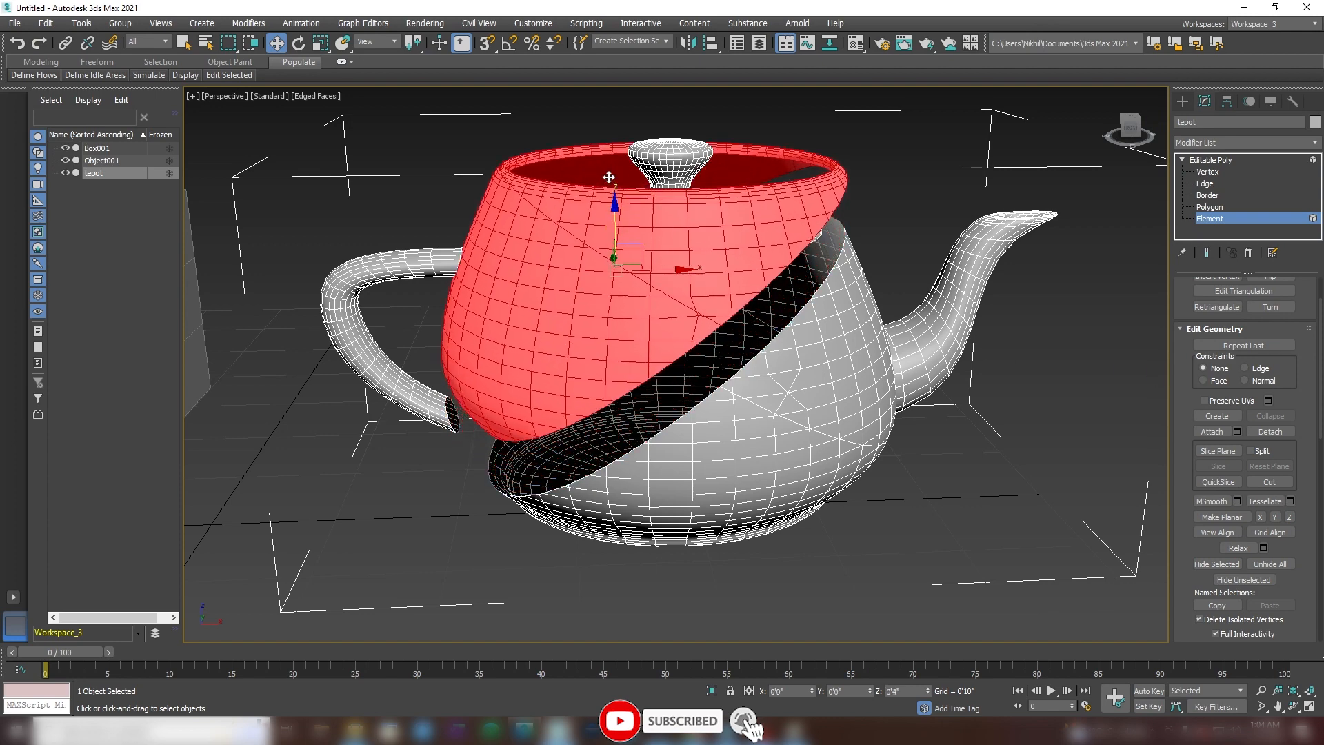
# Step: Undo the upward move of the teapot's upper body piece, leave the Element level and return to it
pyautogui.hotkey('ctrl', 'z')
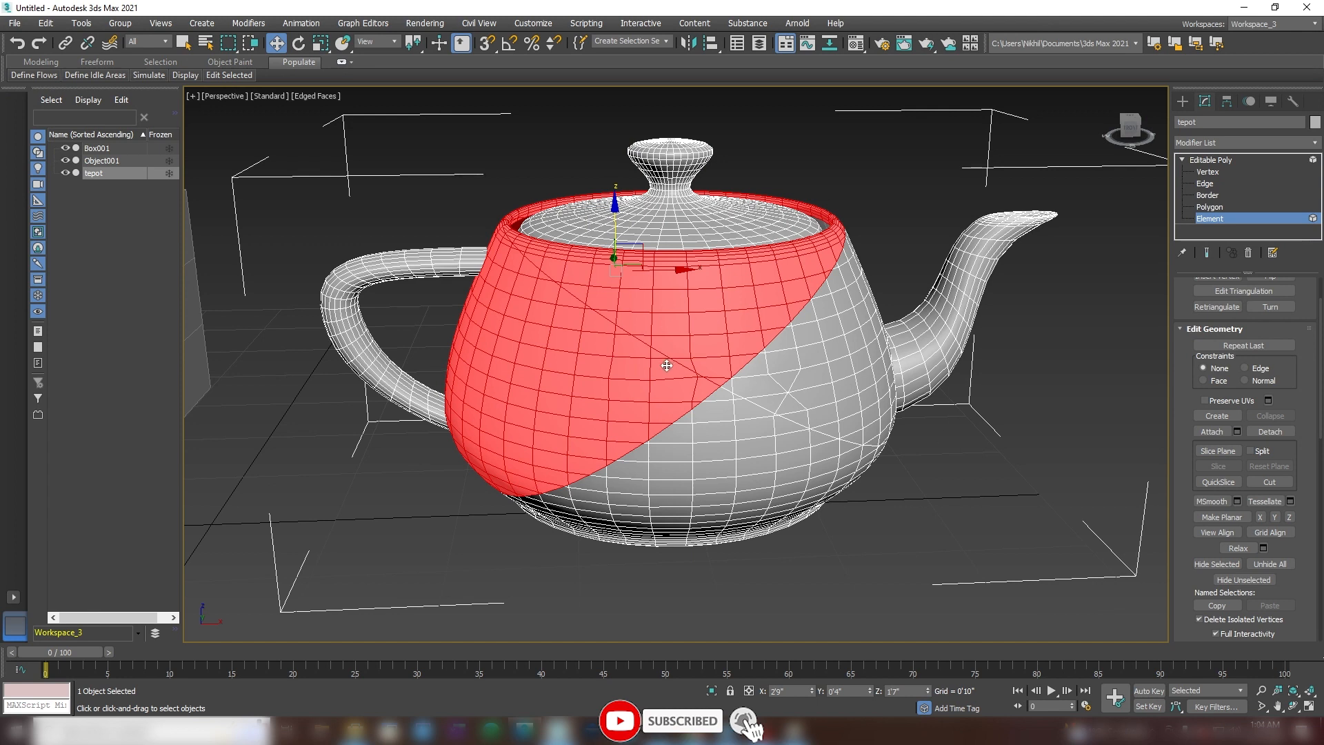
pyautogui.click(1210, 160)
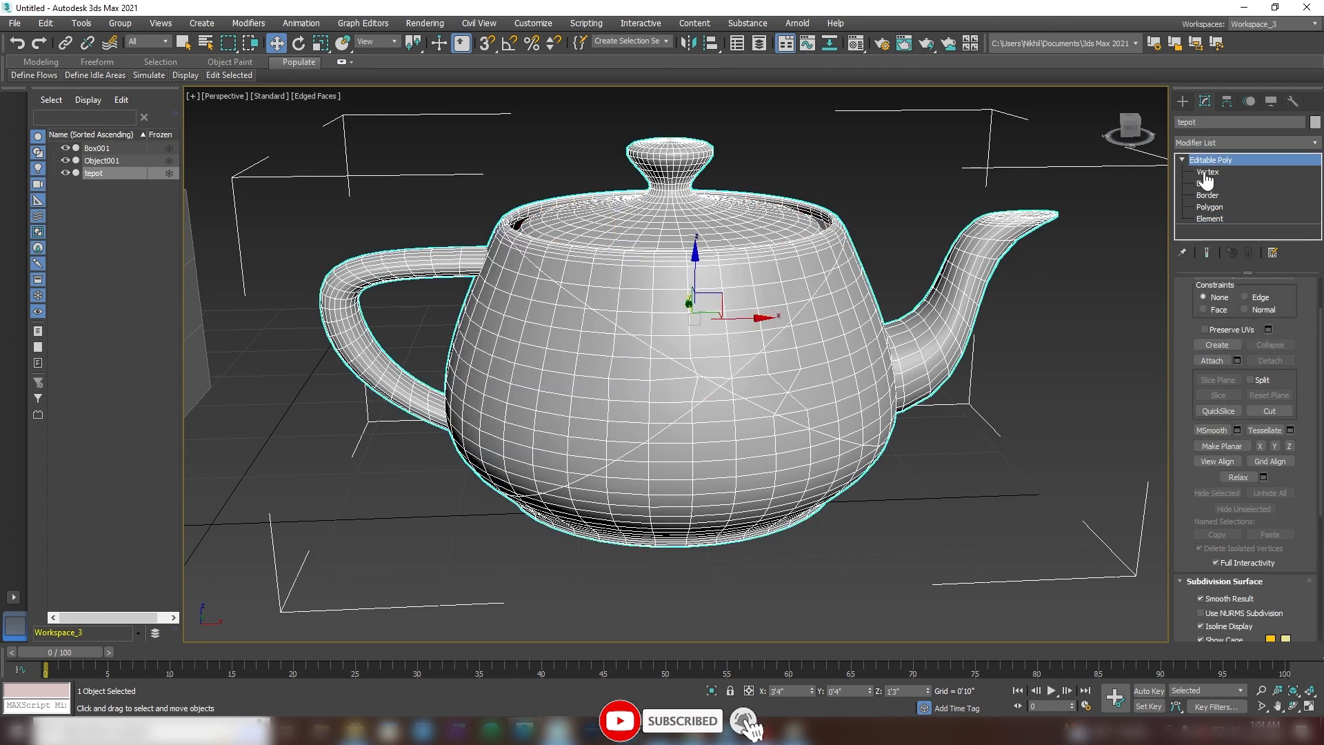
pyautogui.click(1217, 219)
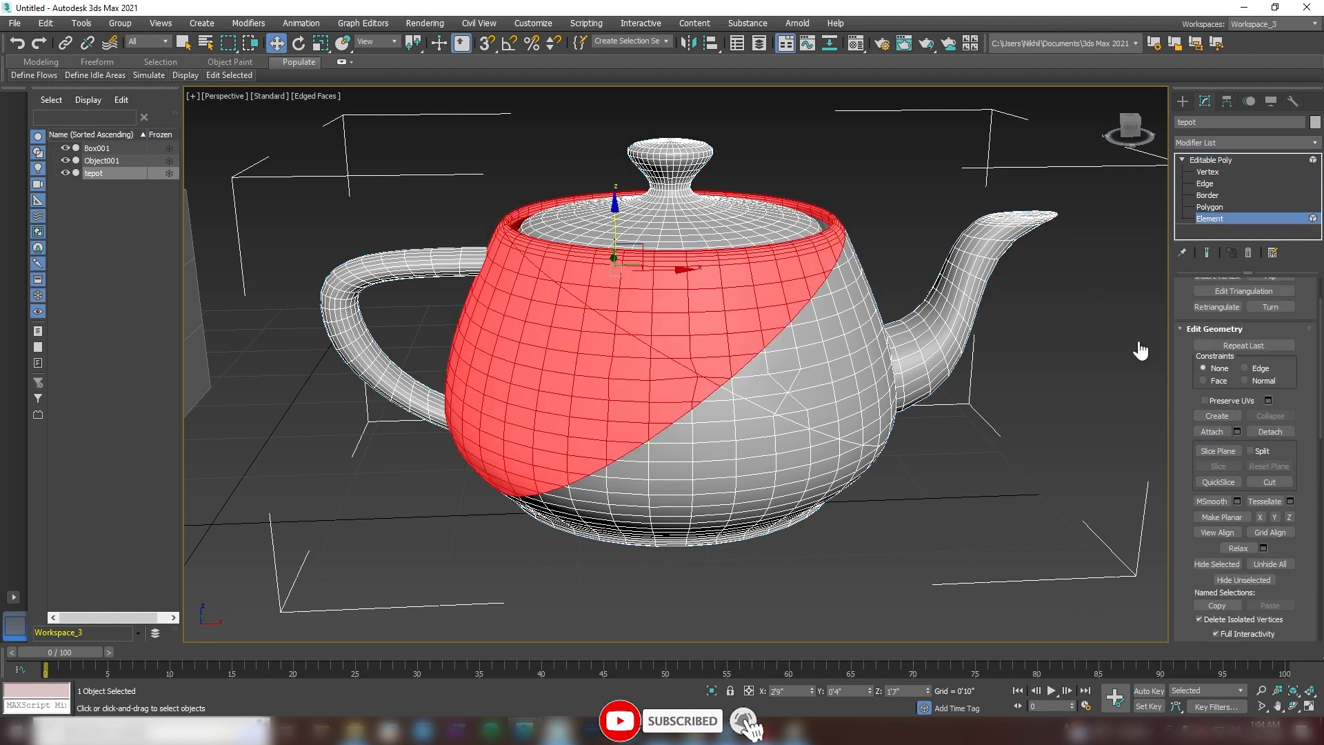
# Step: Restart Slice Plane at Element level with Split off and reset the plane to its default horizontal orientation
pyautogui.click(1251, 452)
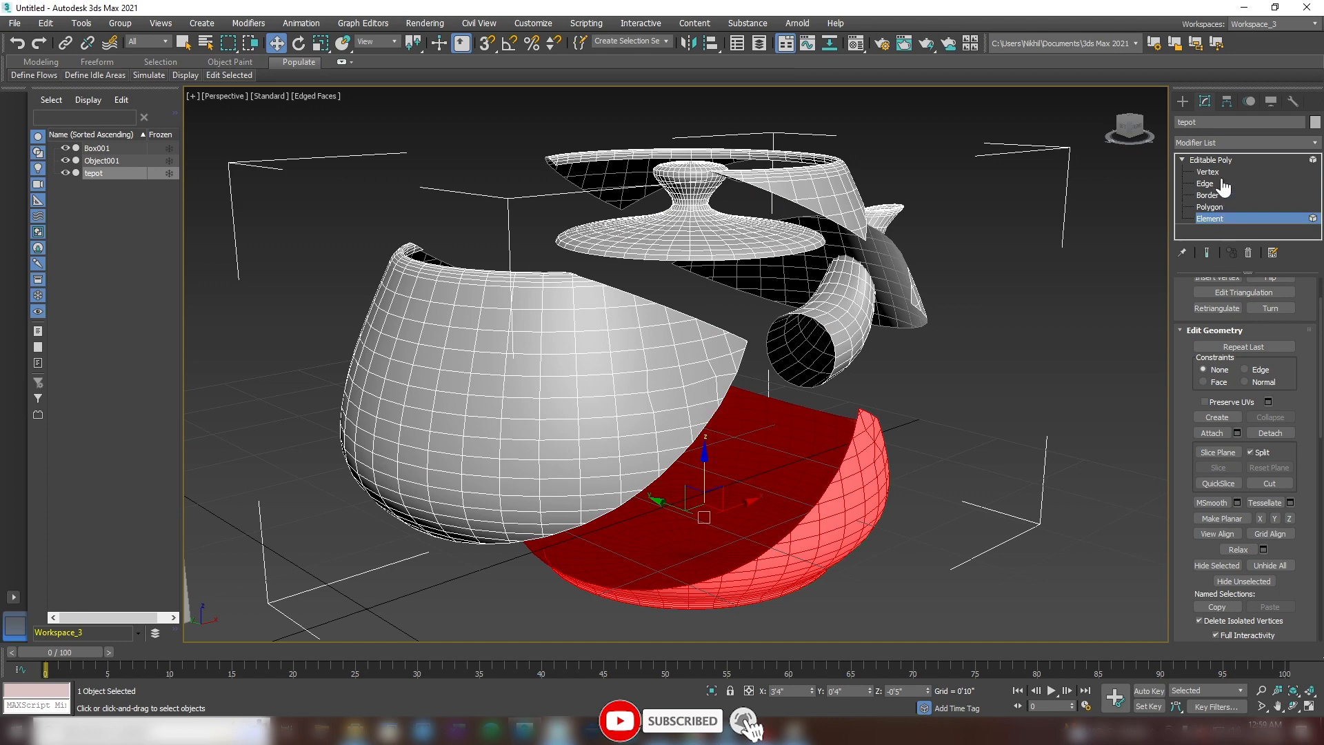
pyautogui.click(1211, 160)
pyautogui.click(1210, 218)
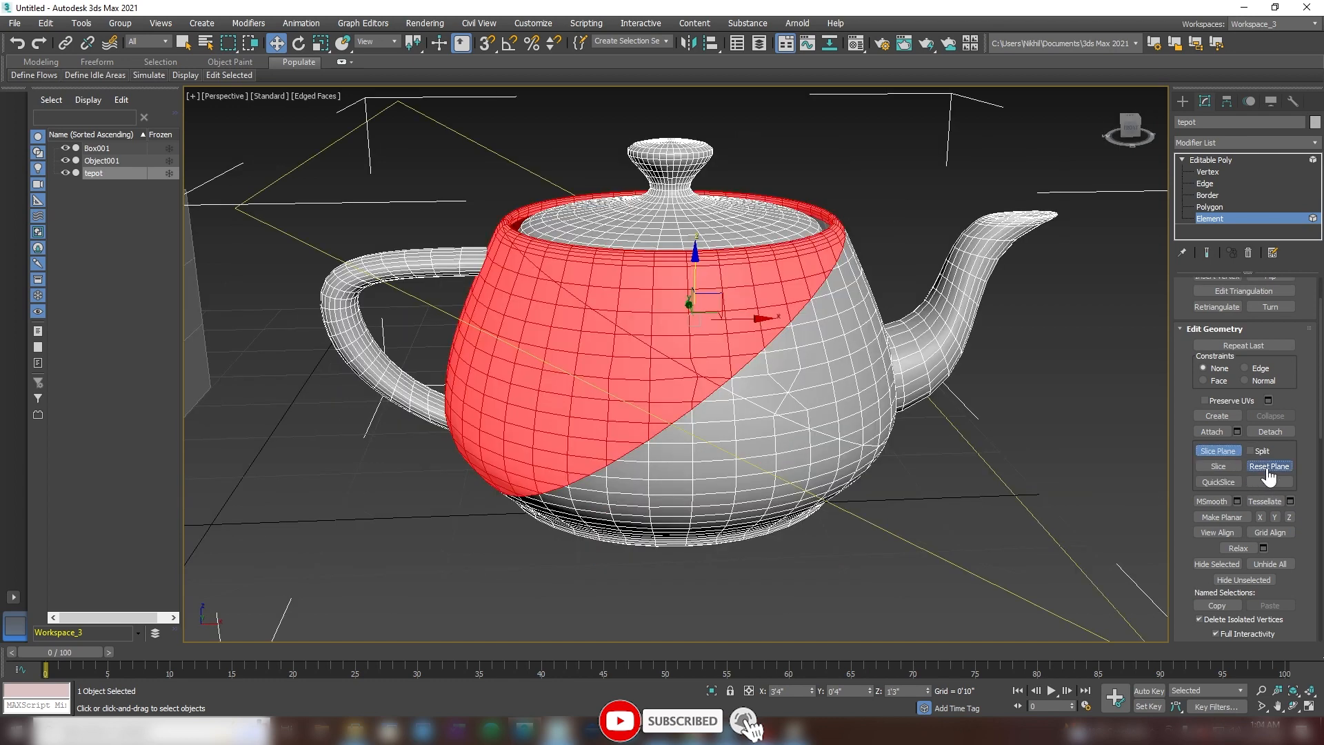
pyautogui.click(1268, 467)
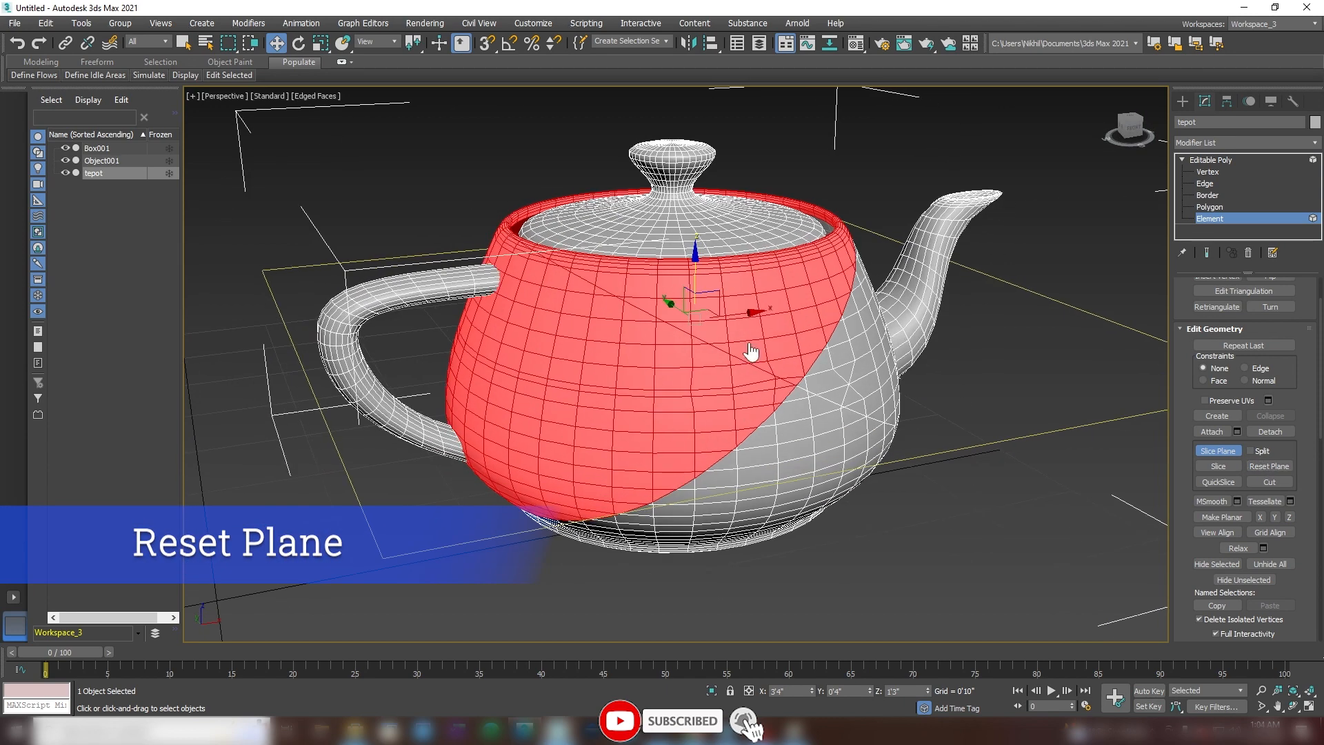
pyautogui.keyDown('alt'); pyautogui.moveTo(694, 408); pyautogui.dragTo(710, 367, button='middle'); pyautogui.keyUp('alt')
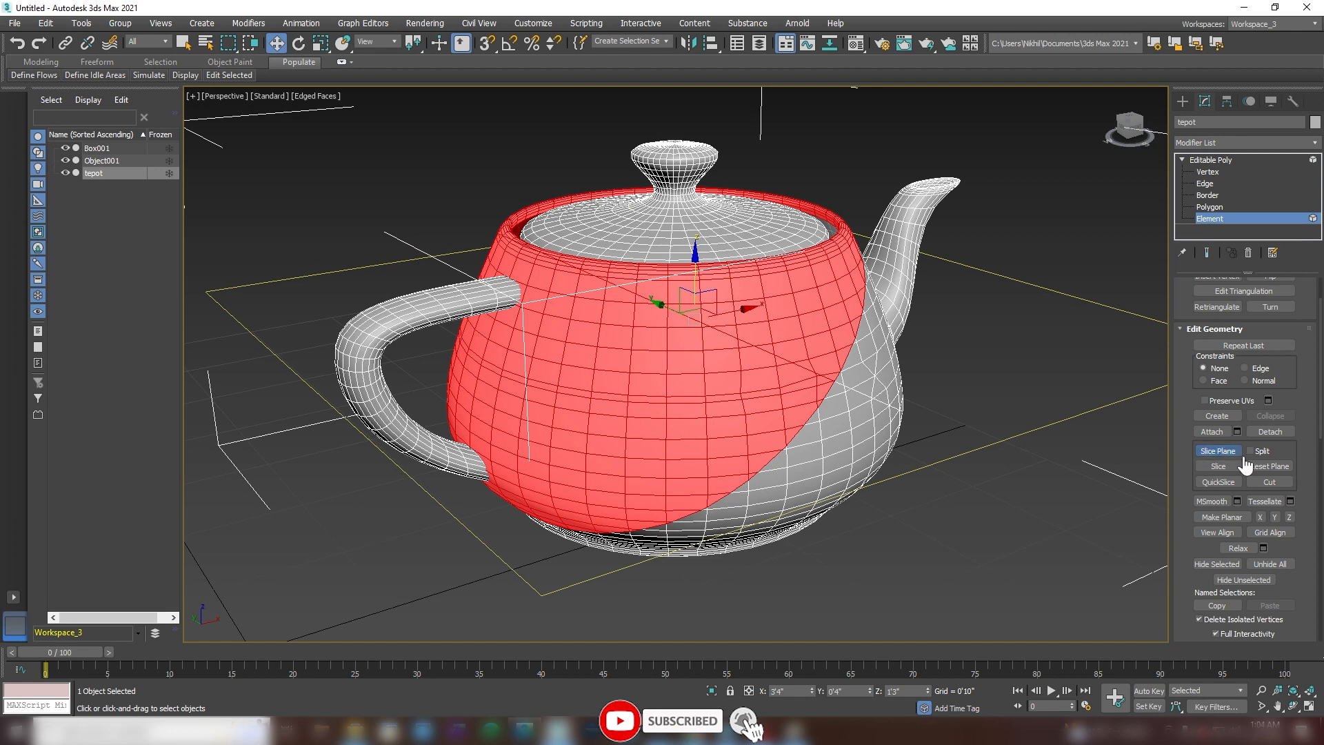
# Step: At Vertex level, QuickSlice the teapot diagonally from the upper part of the handle down across the lower body
pyautogui.click(1220, 469)
pyautogui.scroll(3, 842, 428)
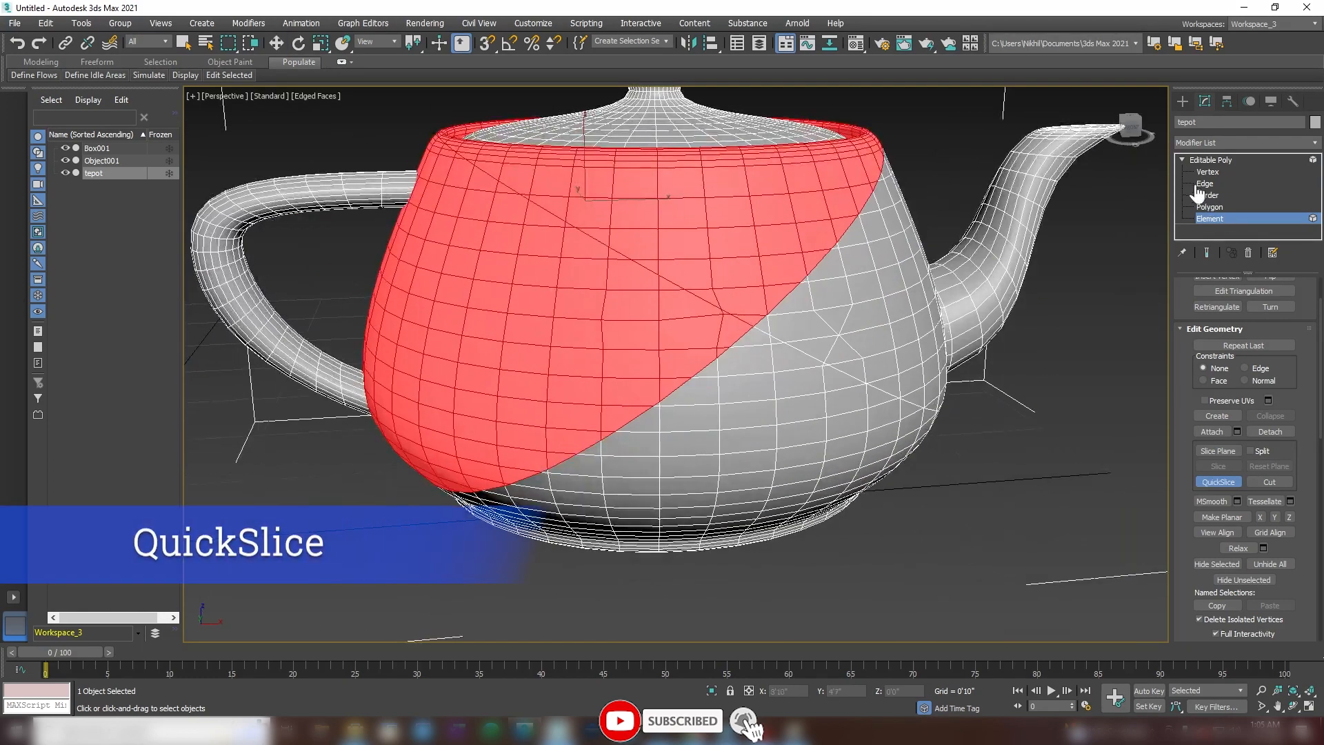
pyautogui.click(1202, 173)
pyautogui.keyDown('alt'); pyautogui.moveTo(1042, 280); pyautogui.dragTo(982, 292, button='middle'); pyautogui.keyUp('alt')
pyautogui.scroll(1, 948, 302)
pyautogui.scroll(-2, 703, 360)
pyautogui.moveTo(704, 360); pyautogui.dragTo(986, 339, button='middle')
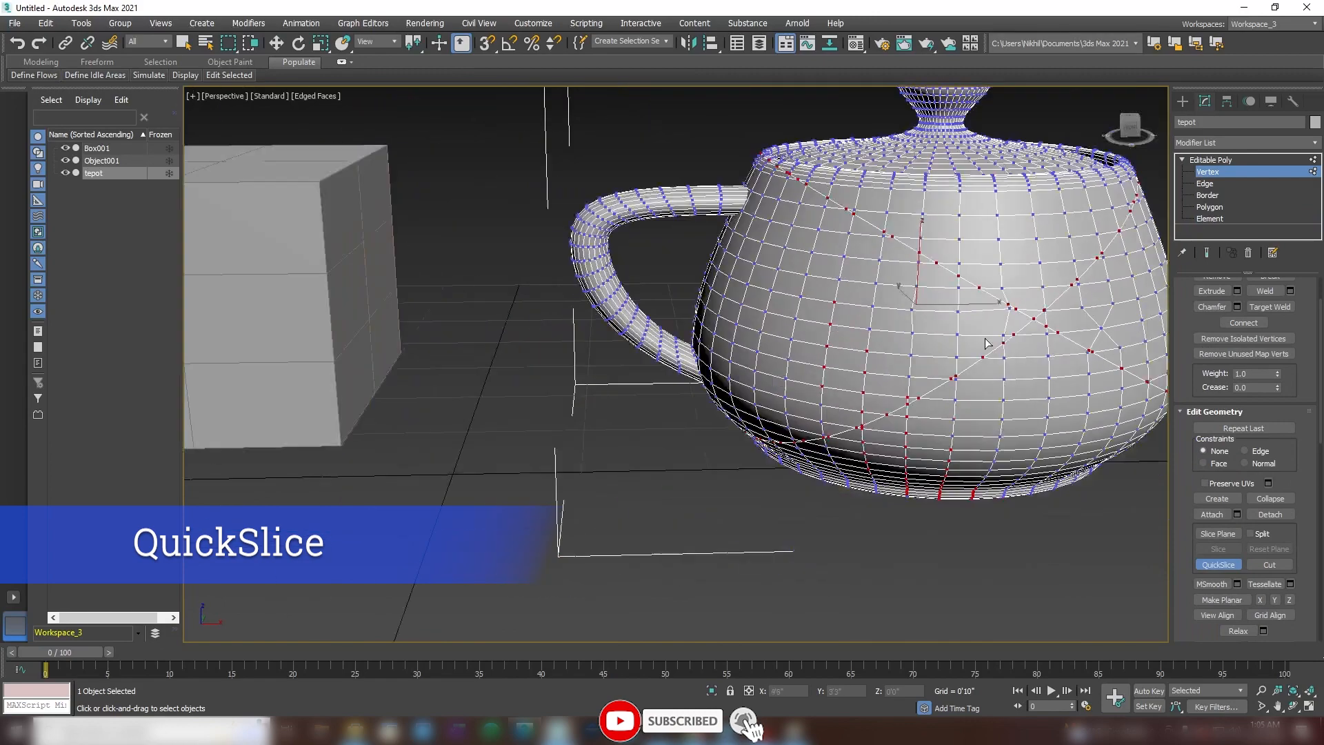
pyautogui.scroll(-2, 986, 338)
pyautogui.keyDown('alt'); pyautogui.moveTo(514, 327); pyautogui.dragTo(607, 333, button='middle'); pyautogui.keyUp('alt')
pyautogui.keyDown('alt'); pyautogui.moveTo(828, 334); pyautogui.dragTo(961, 384, button='middle'); pyautogui.keyUp('alt')
pyautogui.scroll(3, 889, 340)
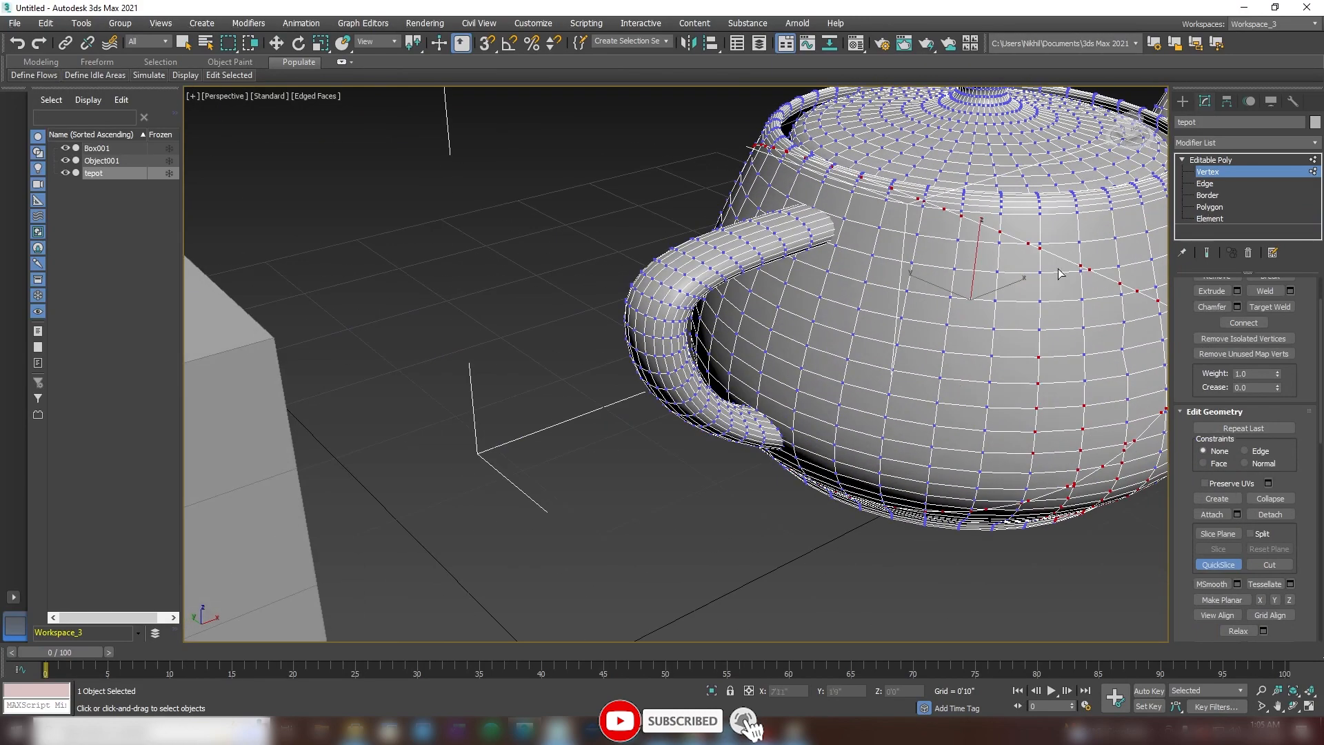
pyautogui.scroll(2, 941, 369)
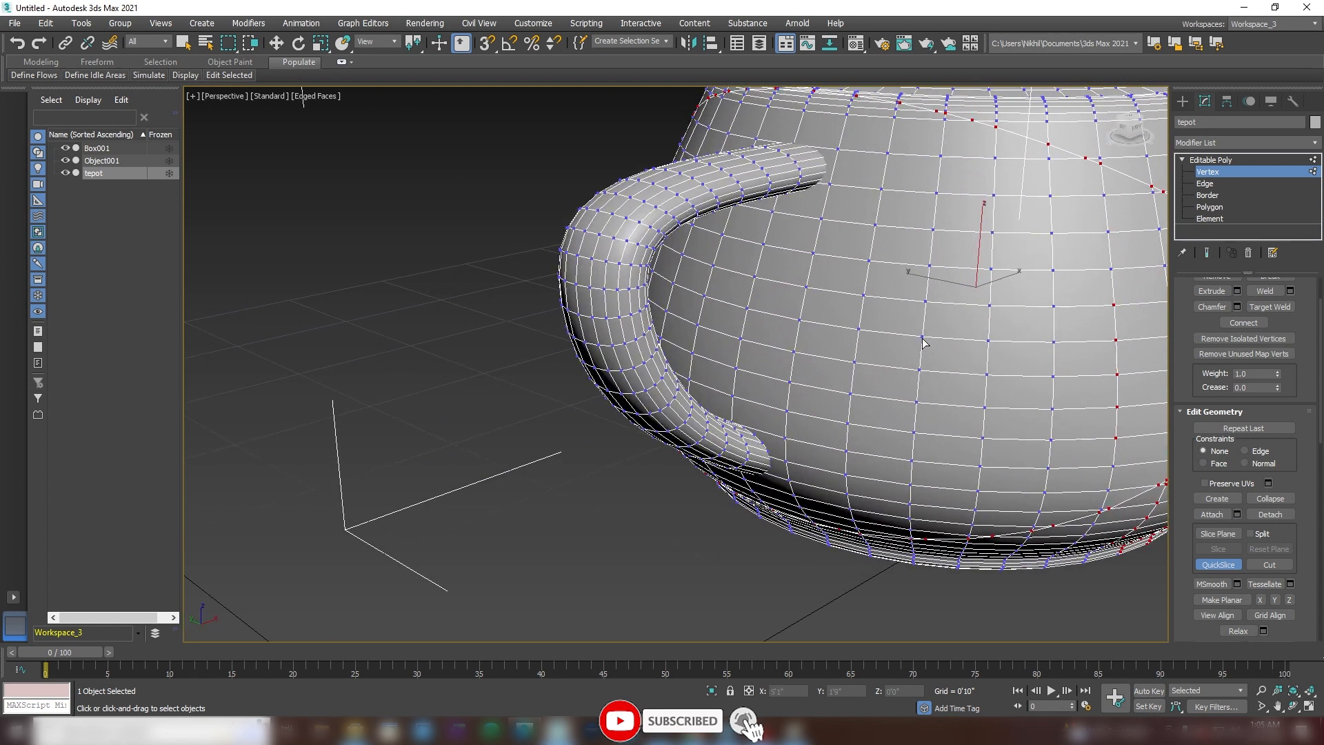
pyautogui.click(924, 343)
pyautogui.click(1063, 447)
# Step: Cut a freehand zigzag chain of edges across the faces at the middle of the teapot's body, beside the handle
pyautogui.keyDown('alt'); pyautogui.moveTo(886, 394); pyautogui.dragTo(823, 327, button='middle'); pyautogui.keyUp('alt')
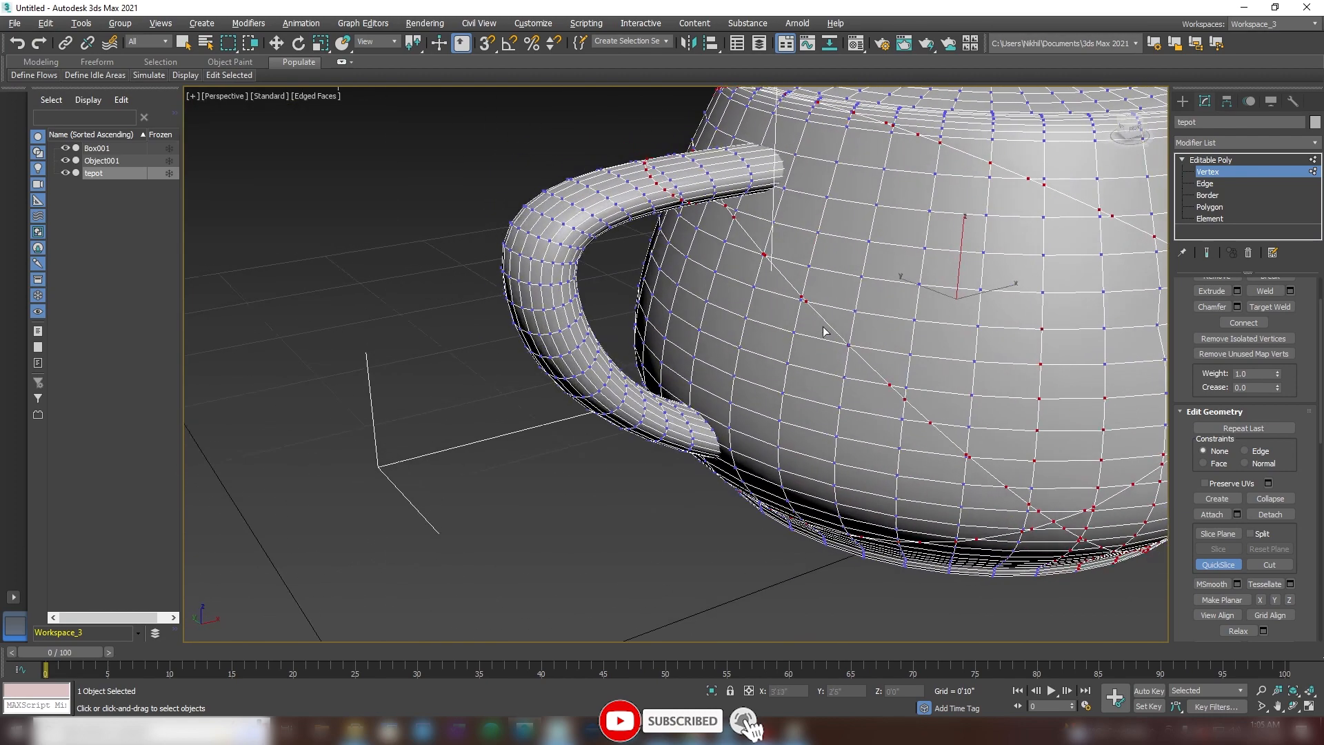
pyautogui.keyDown('alt'); pyautogui.moveTo(875, 403); pyautogui.dragTo(842, 382, button='middle'); pyautogui.keyUp('alt')
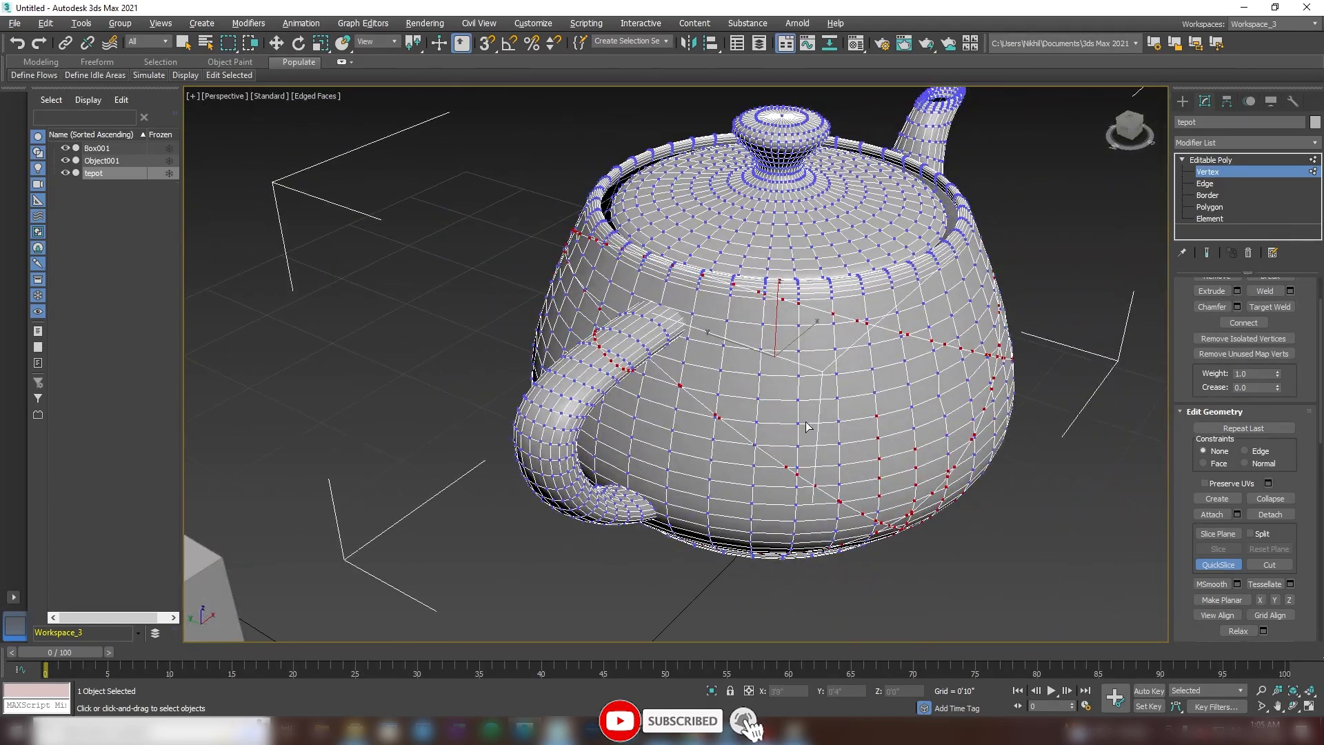
pyautogui.keyDown('alt'); pyautogui.moveTo(928, 507); pyautogui.dragTo(886, 476, button='middle'); pyautogui.keyUp('alt')
pyautogui.scroll(1, 890, 474)
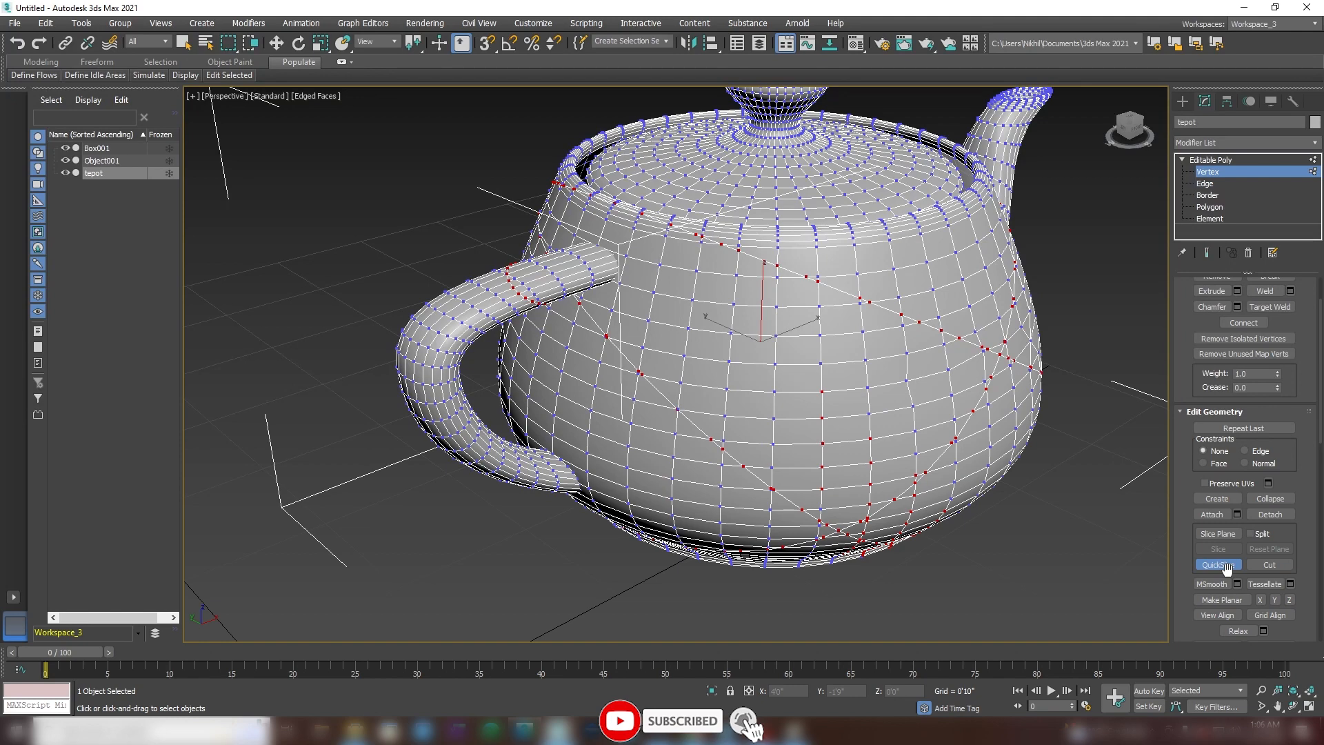
pyautogui.click(1270, 565)
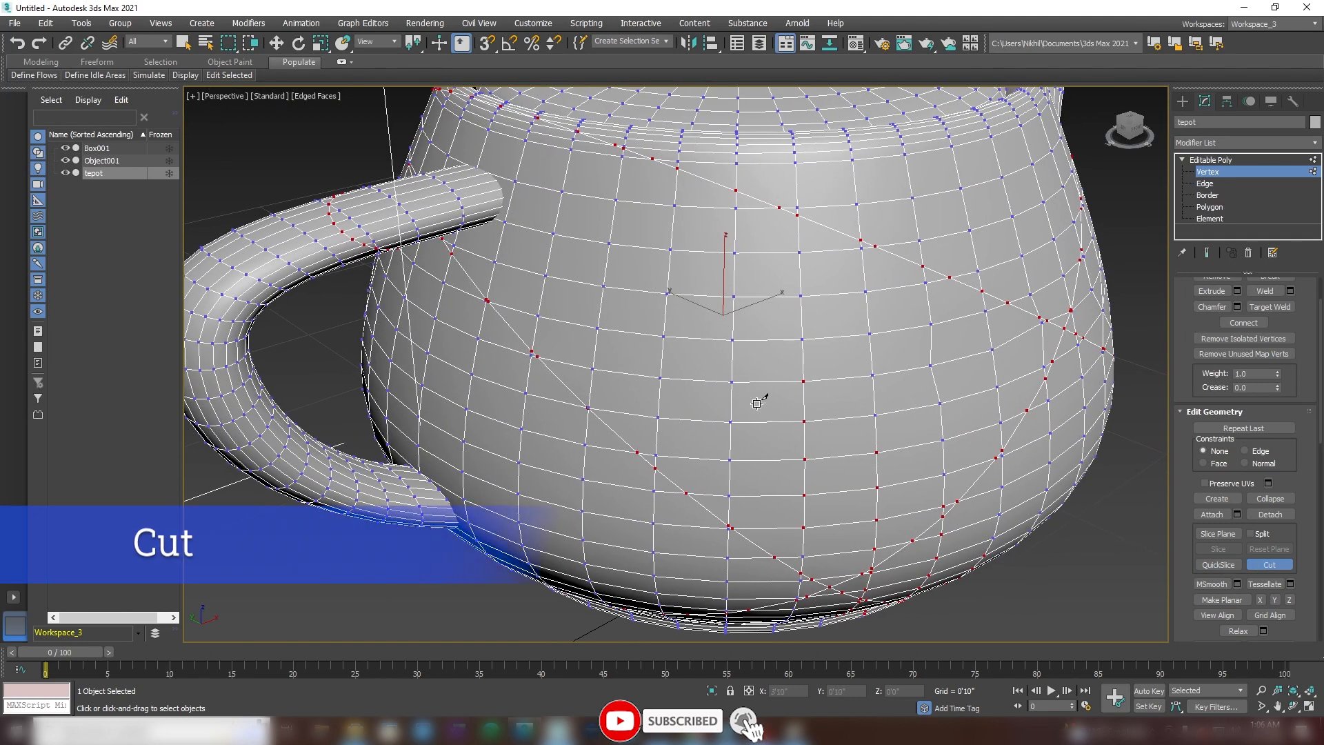
pyautogui.keyDown('alt'); pyautogui.moveTo(682, 369); pyautogui.dragTo(708, 358, button='middle'); pyautogui.keyUp('alt')
pyautogui.scroll(2, 708, 358)
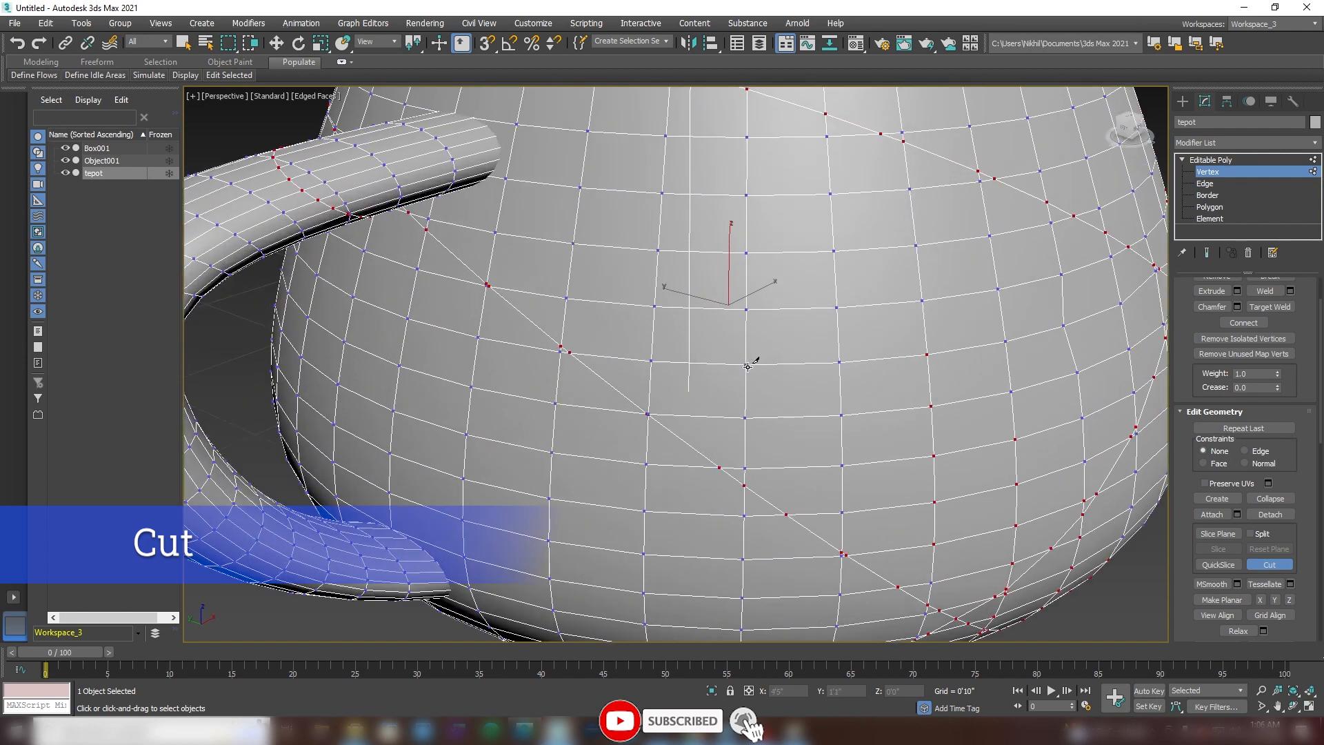
pyautogui.click(746, 364)
pyautogui.click(781, 308)
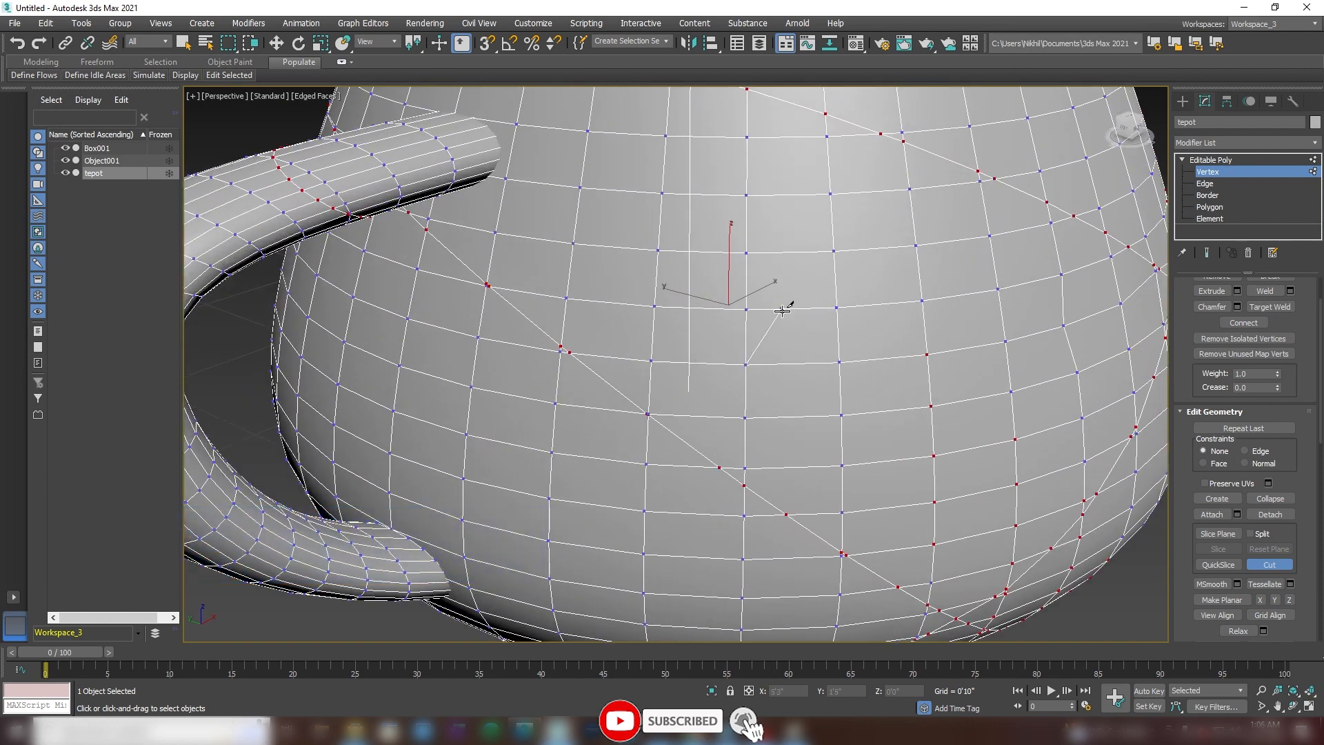
pyautogui.click(837, 336)
pyautogui.click(804, 363)
pyautogui.click(801, 419)
pyautogui.click(885, 412)
pyautogui.click(874, 359)
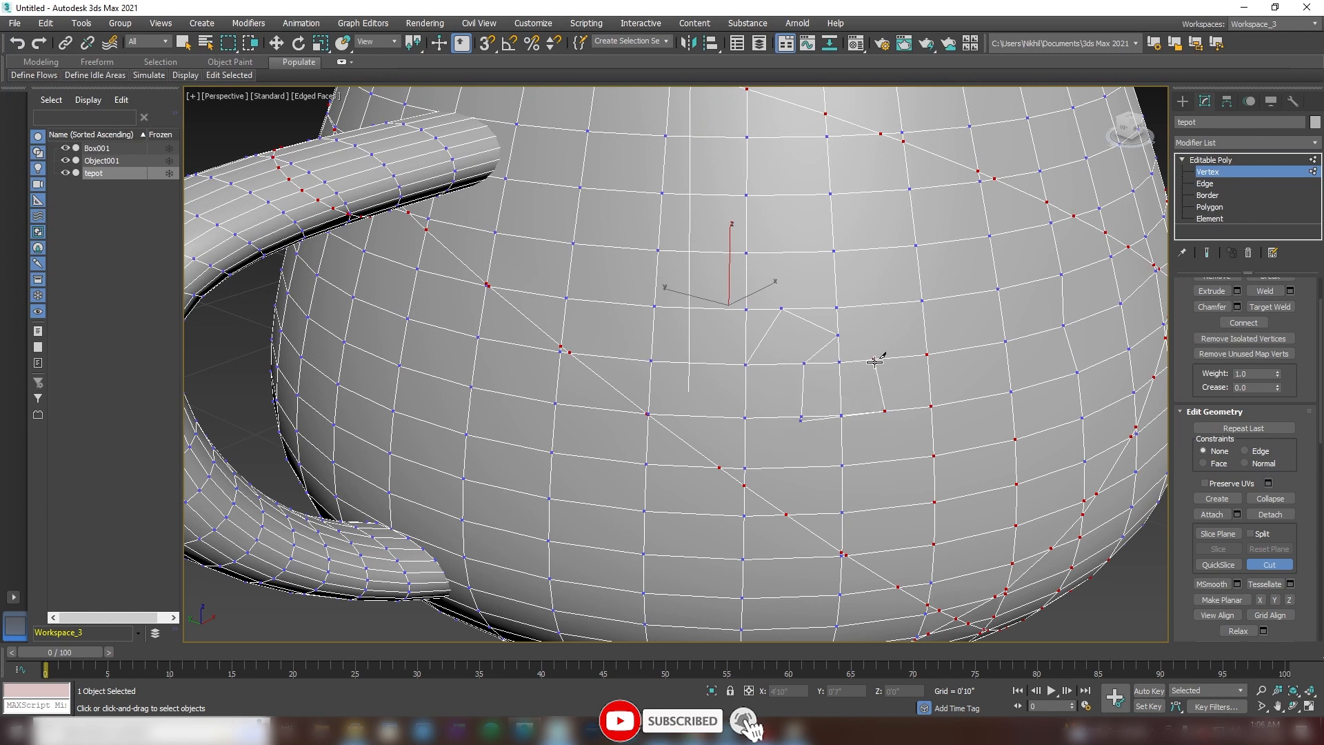
pyautogui.click(876, 304)
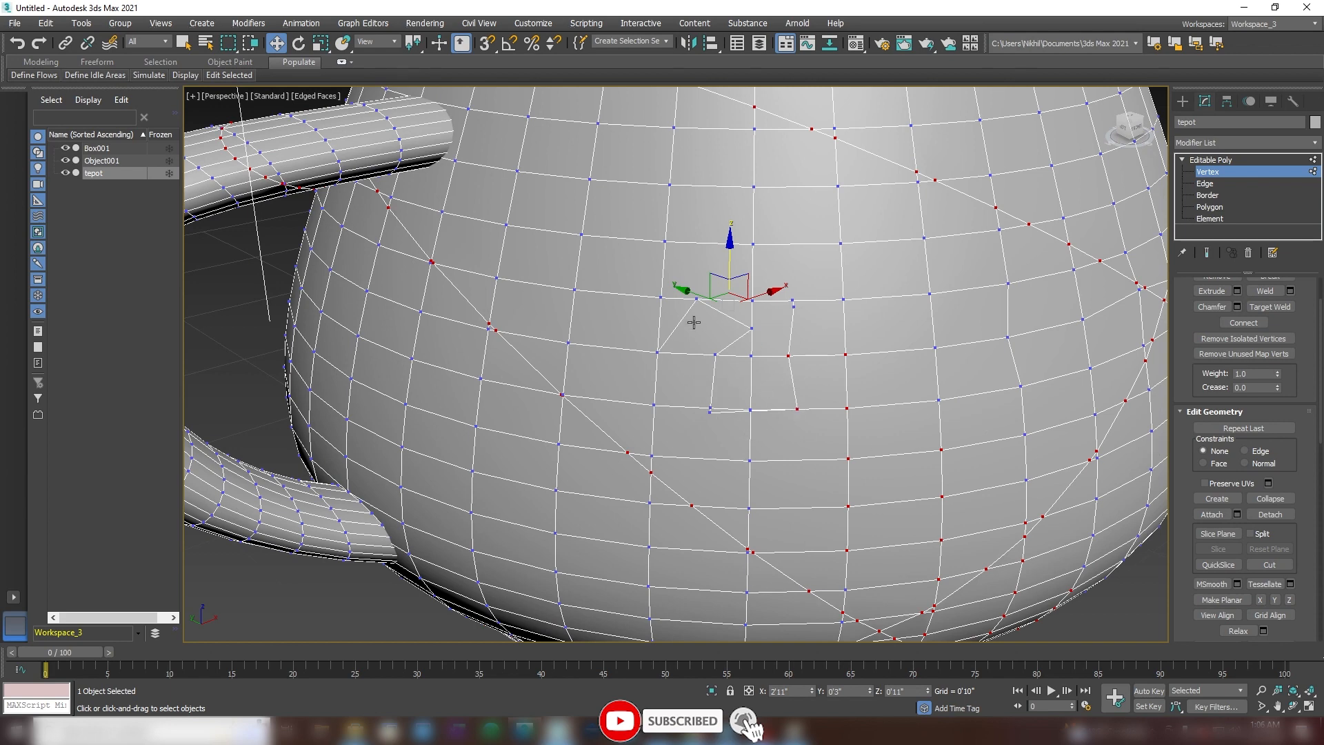
# Step: At Polygon level, select four adjacent polygons in an L shape beside the cut edges and QuickSlice diagonally across them
pyautogui.keyDown('alt'); pyautogui.moveTo(855, 357); pyautogui.dragTo(928, 378, button='middle'); pyautogui.keyUp('alt')
pyautogui.scroll(1, 872, 357)
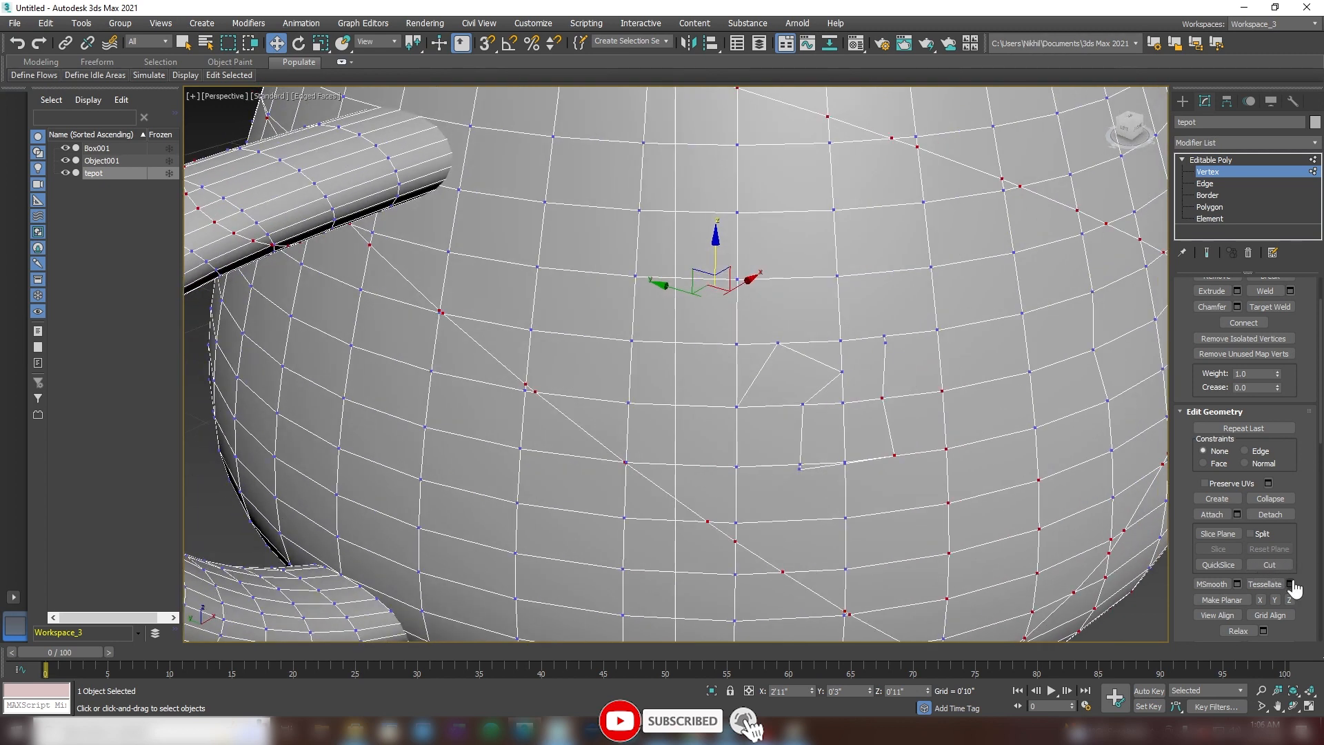
pyautogui.click(1209, 207)
pyautogui.click(971, 314)
pyautogui.keyDown('ctrl'); pyautogui.click(974, 340); pyautogui.keyUp('ctrl')
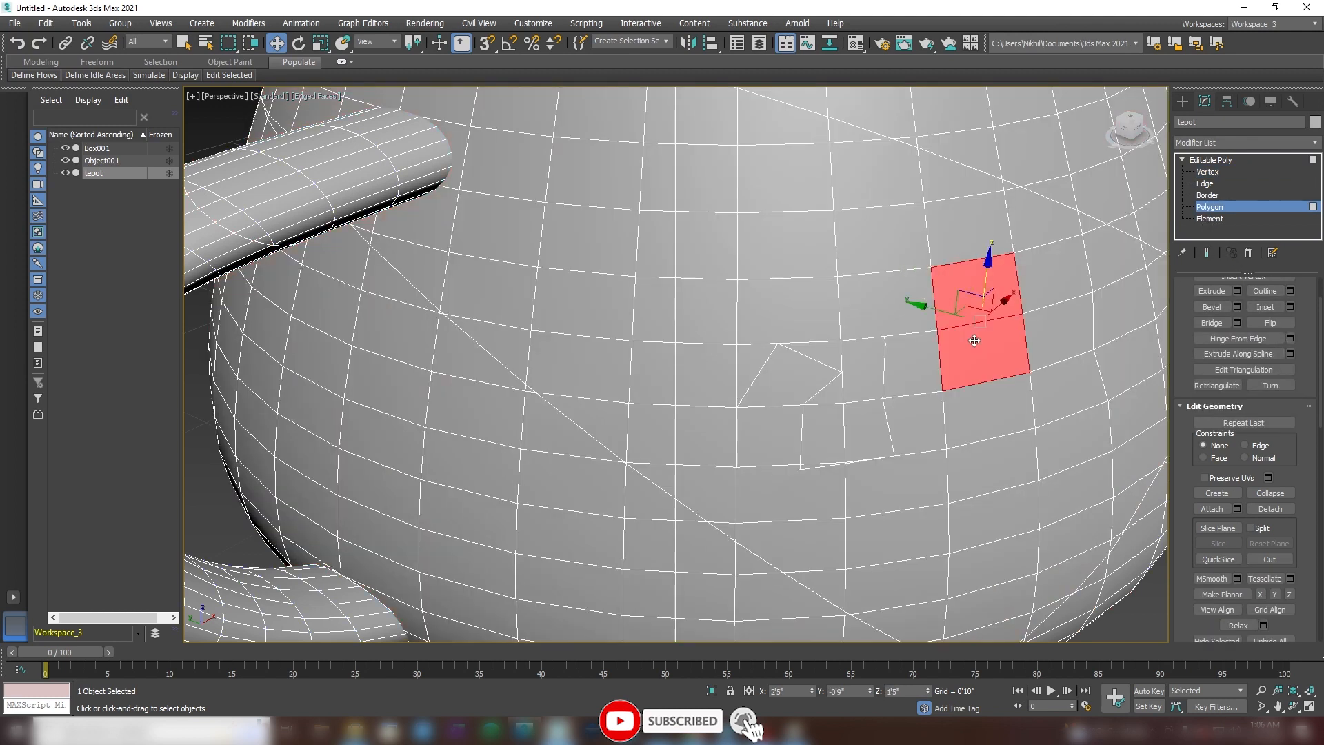
pyautogui.keyDown('ctrl'); pyautogui.click(909, 353); pyautogui.keyUp('ctrl')
pyautogui.keyDown('ctrl'); pyautogui.click(869, 366); pyautogui.keyUp('ctrl')
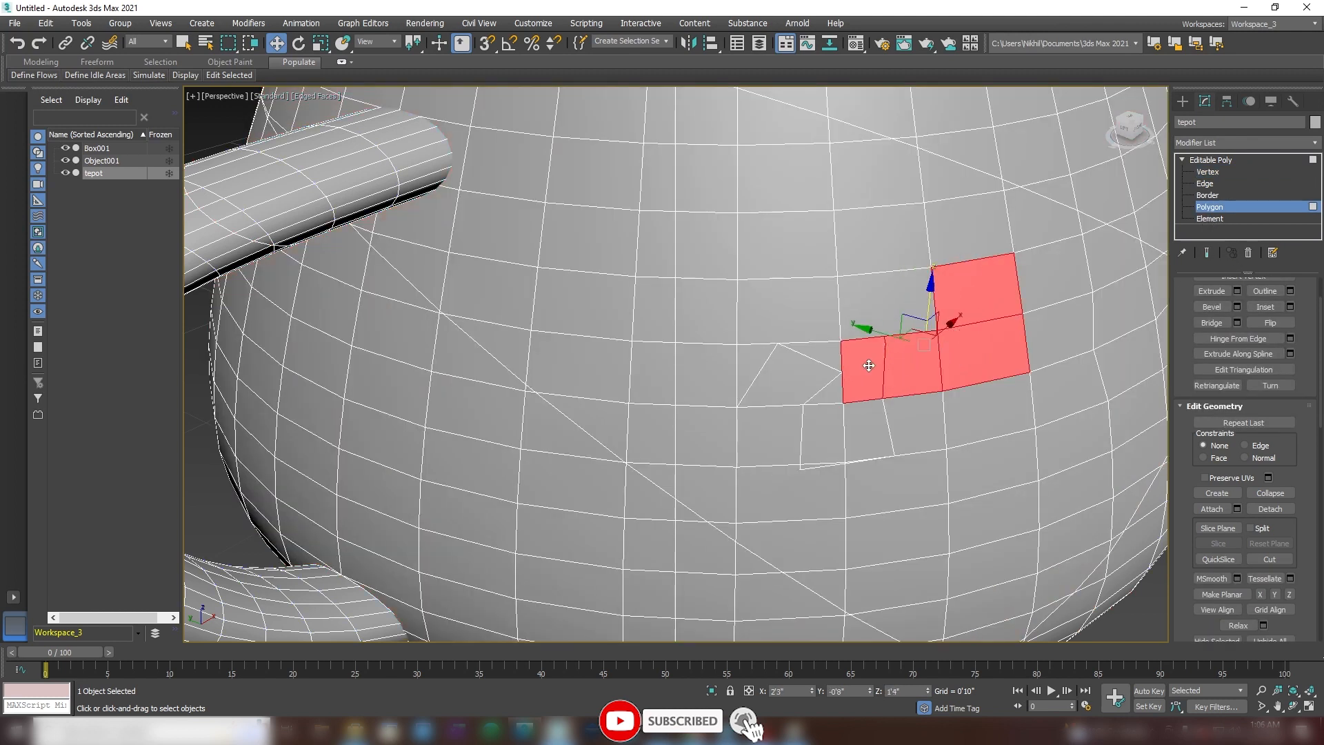
pyautogui.click(1217, 559)
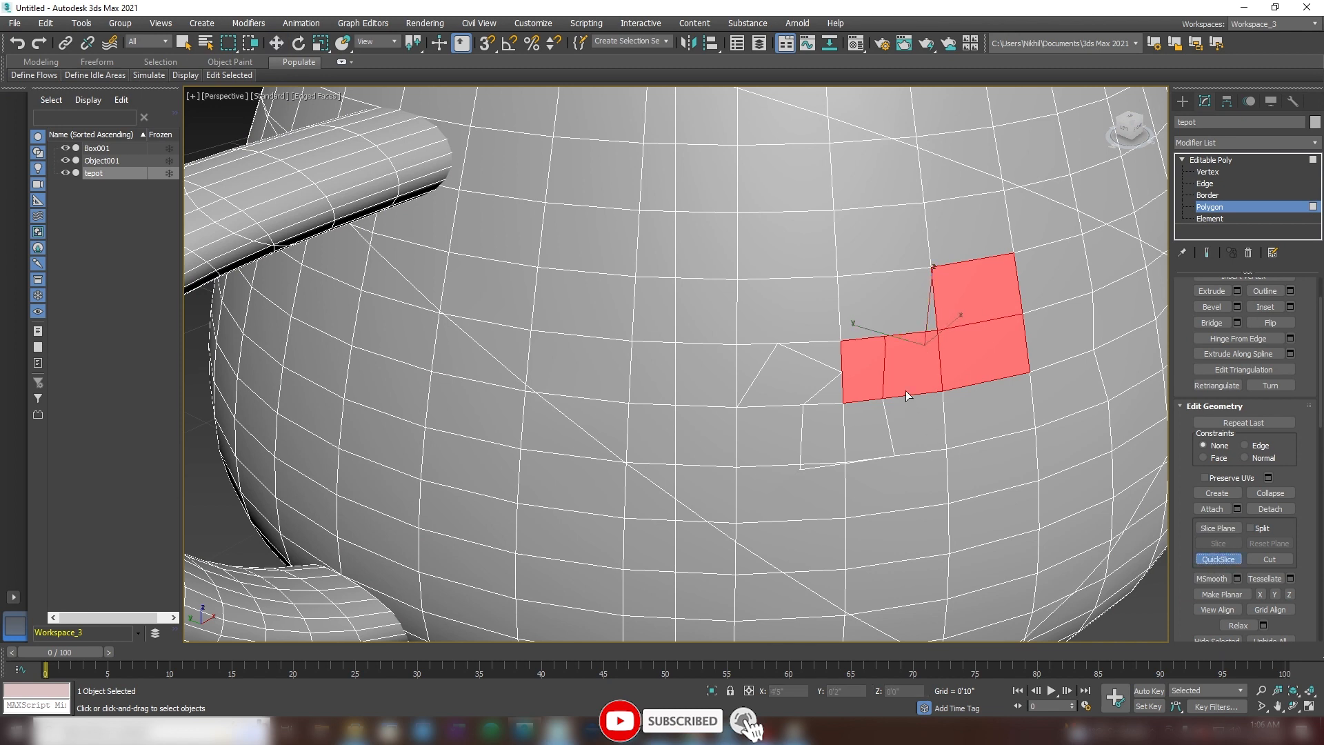
pyautogui.click(941, 349)
pyautogui.moveTo(1022, 343); pyautogui.dragTo(952, 376, button='middle')
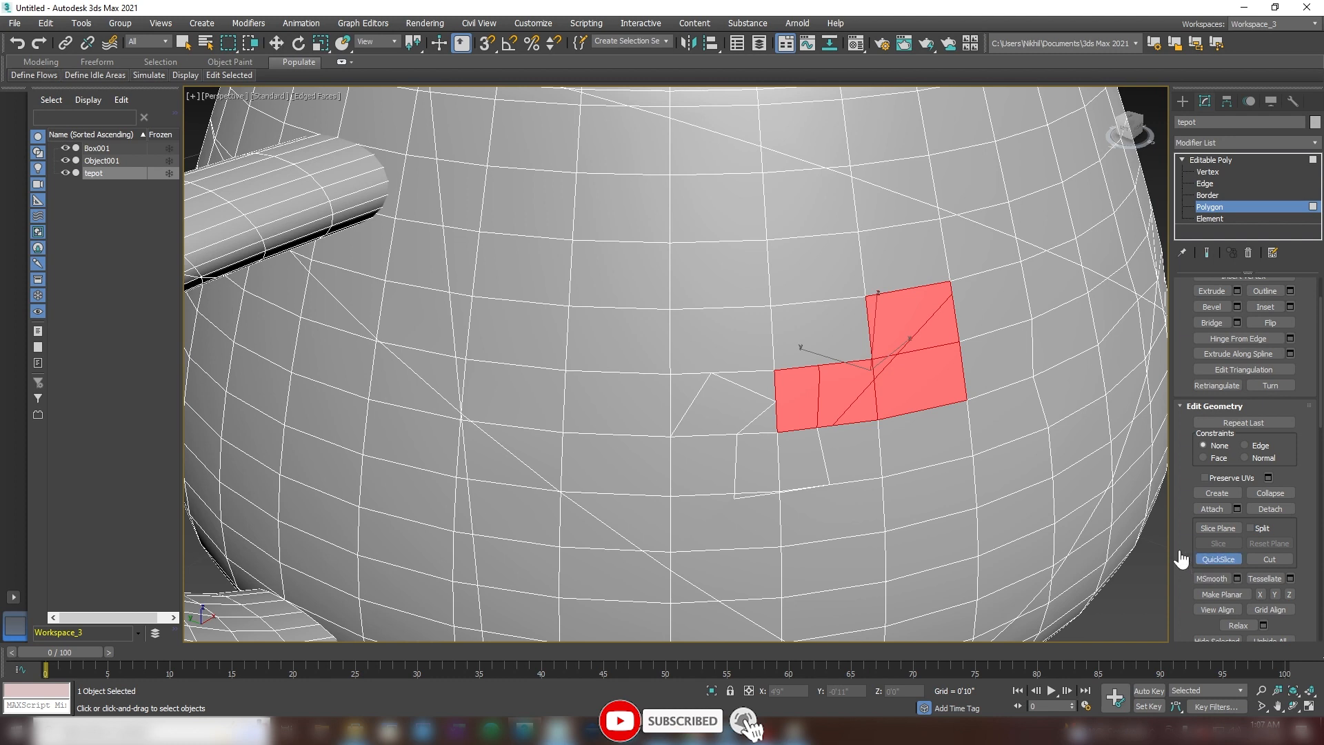
# Step: Leave the teapot's Polygon level
pyautogui.scroll(-2, 1201, 531)
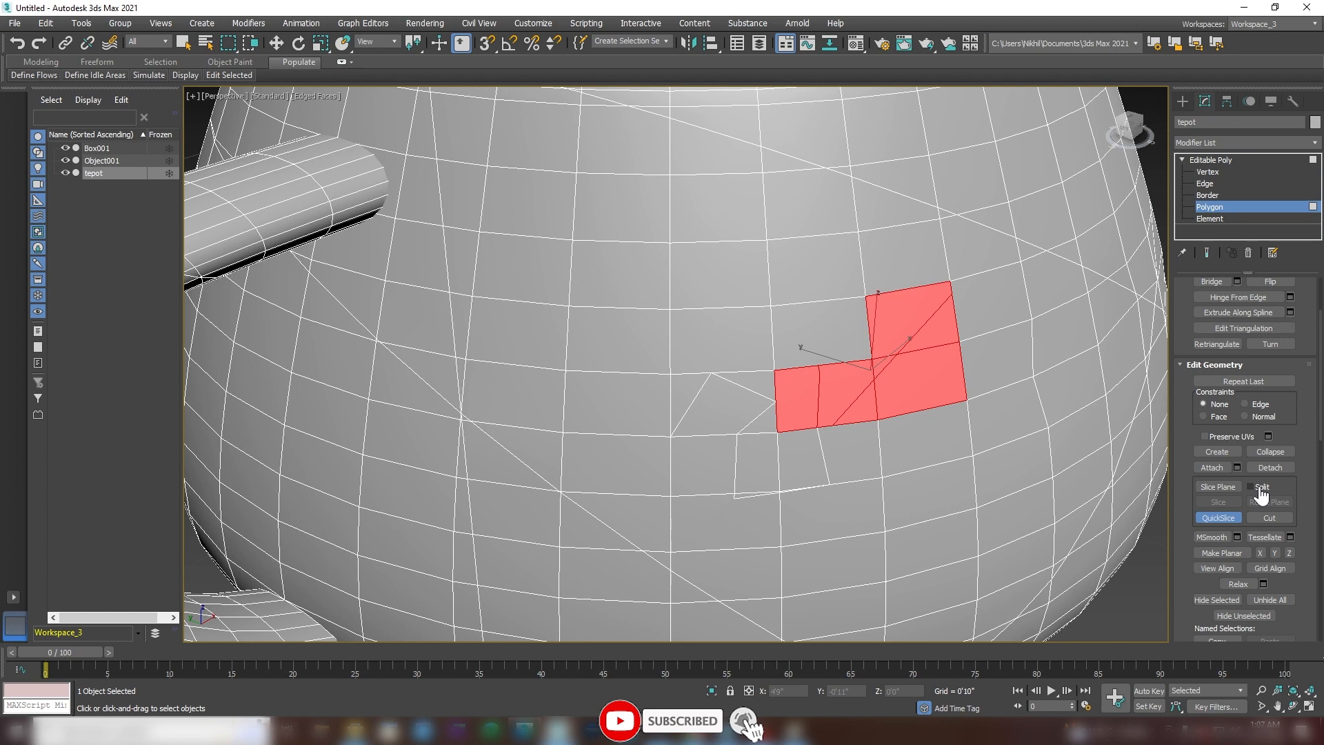
pyautogui.press('super+plus')
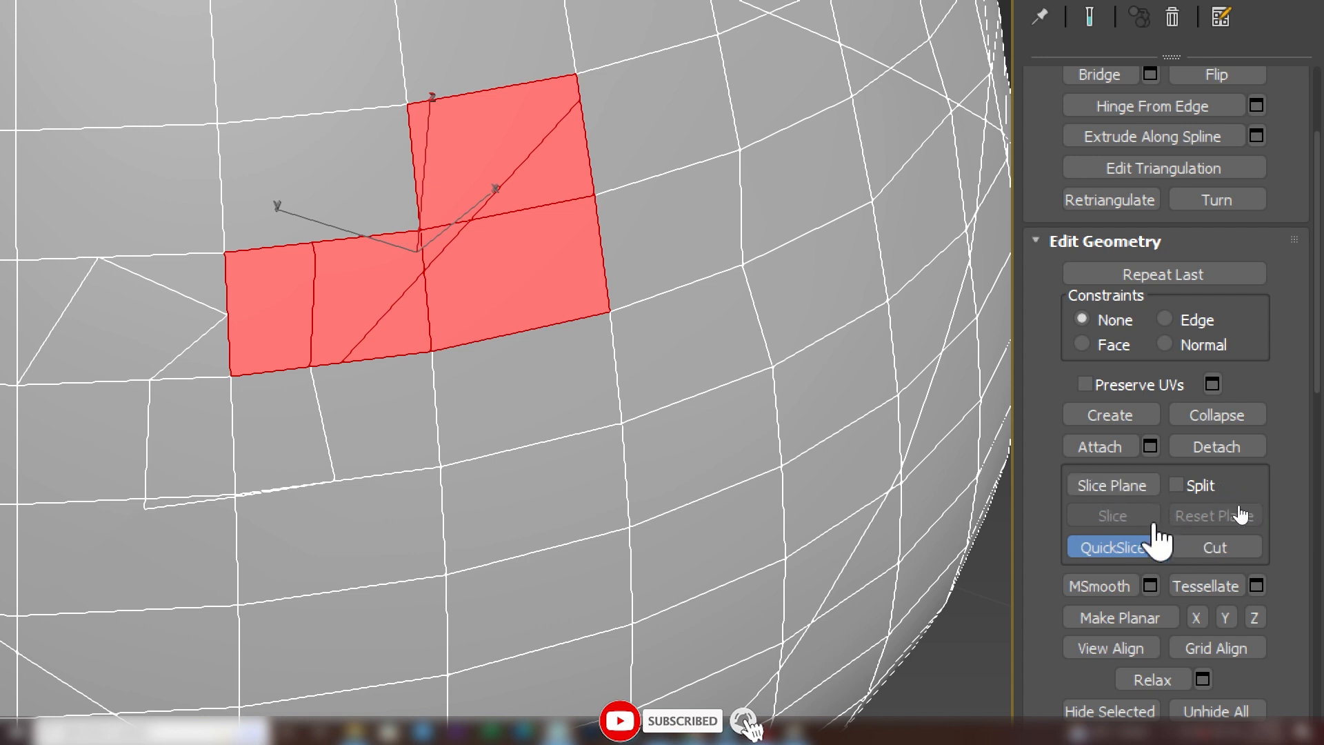
pyautogui.press('super+minus')
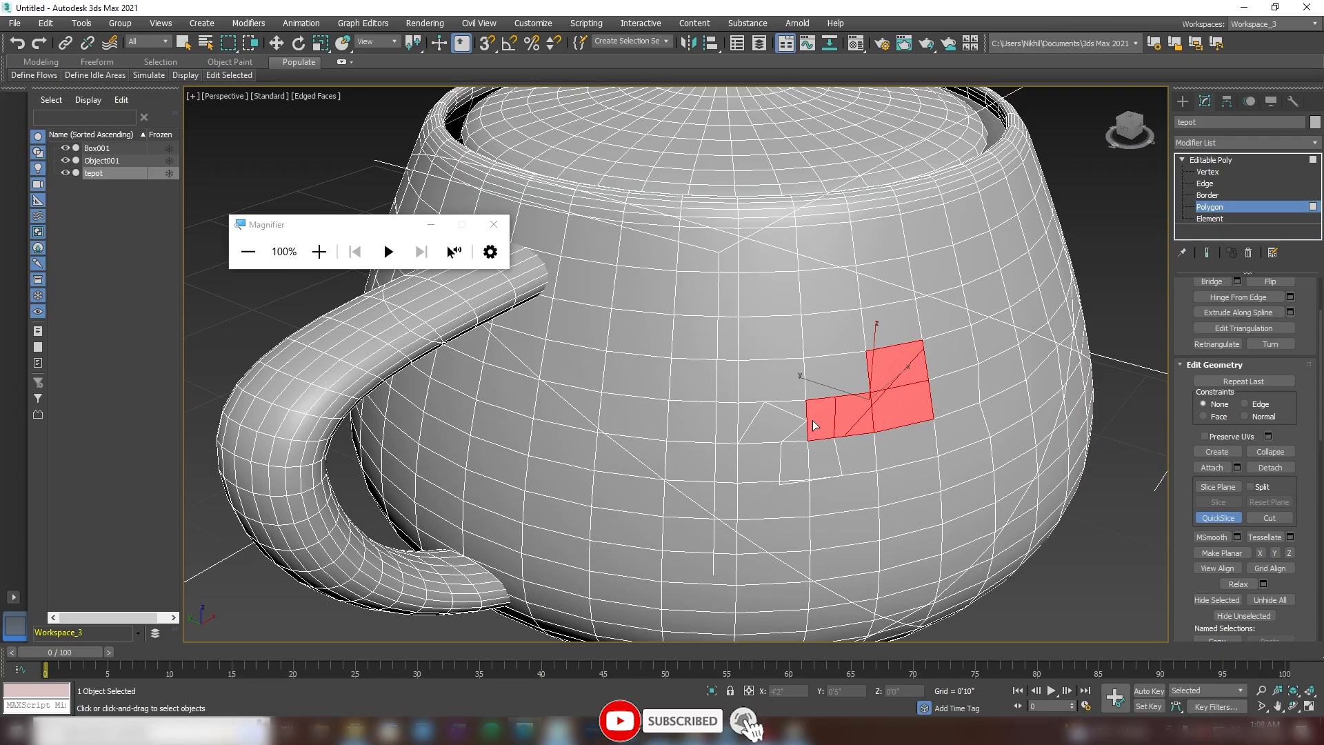
pyautogui.scroll(-6, 815, 425)
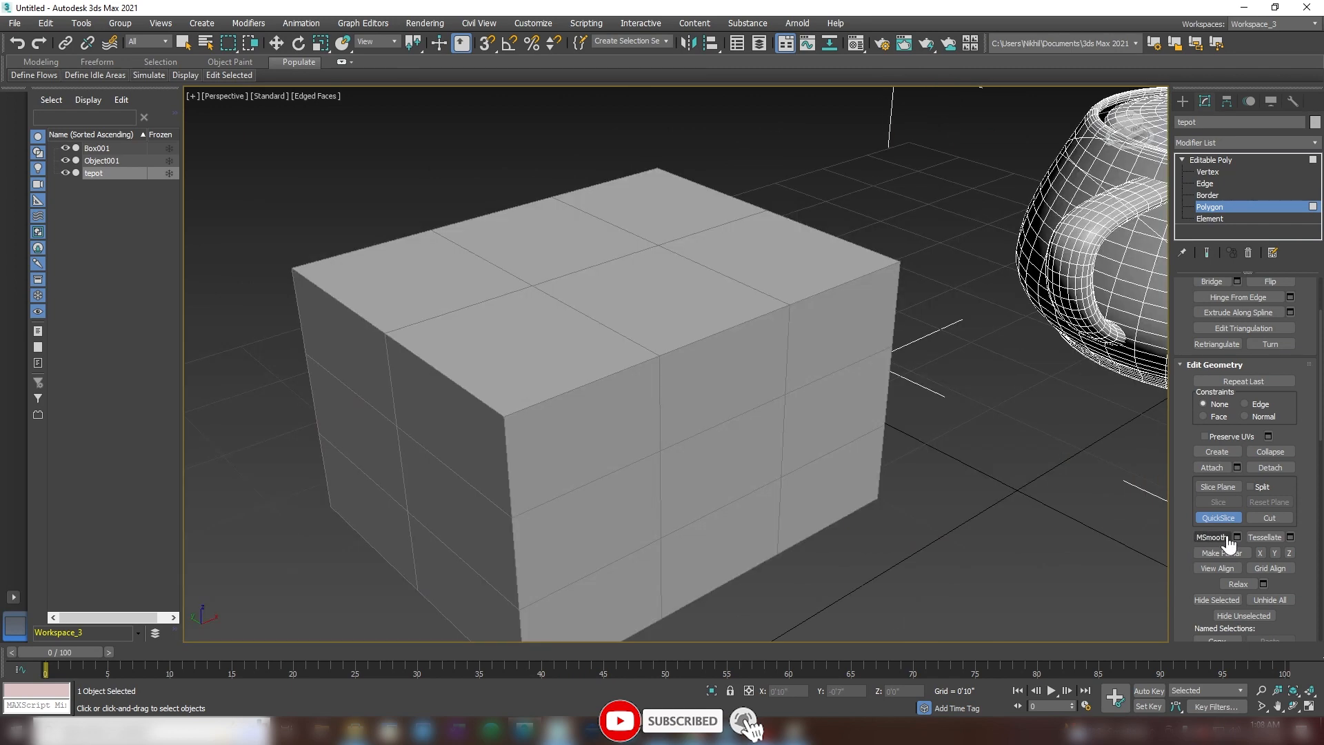
pyautogui.keyDown('alt'); pyautogui.moveTo(1014, 497); pyautogui.dragTo(1000, 483, button='middle'); pyautogui.keyUp('alt')
pyautogui.scroll(3, 999, 483)
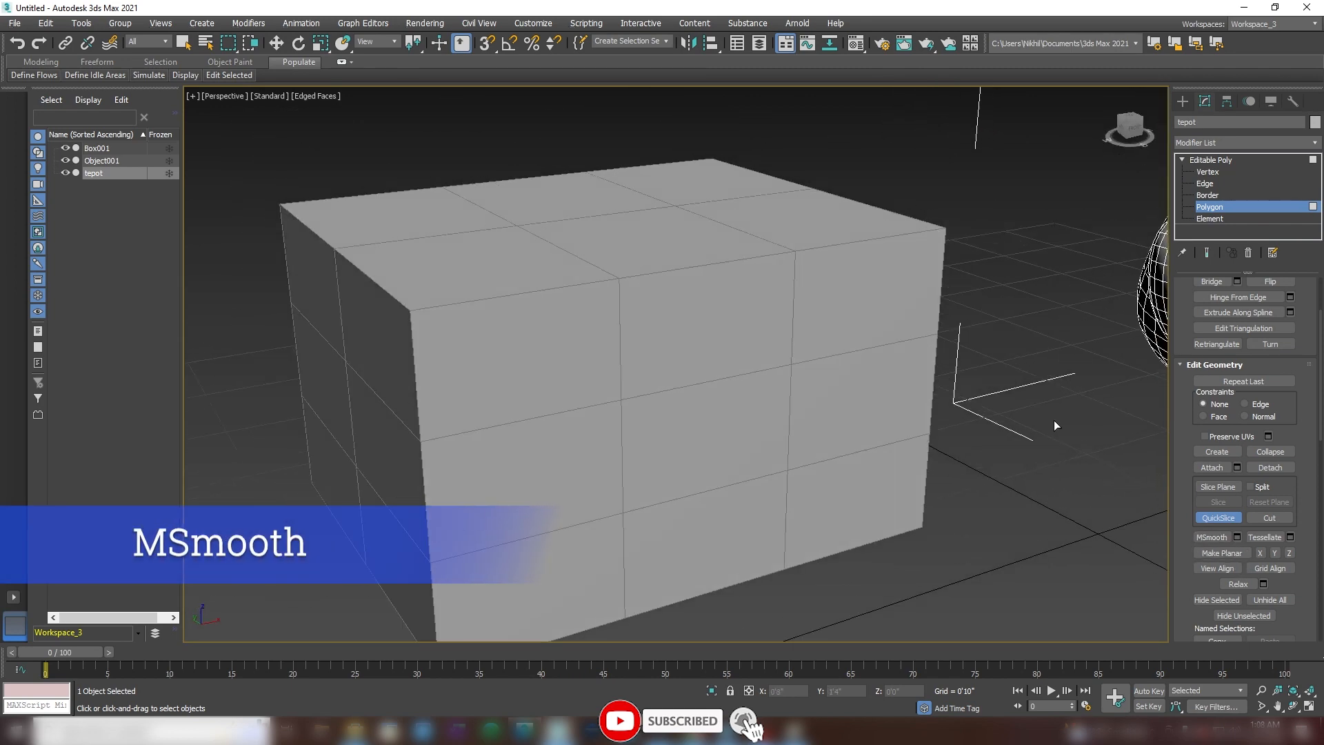
pyautogui.click(1214, 161)
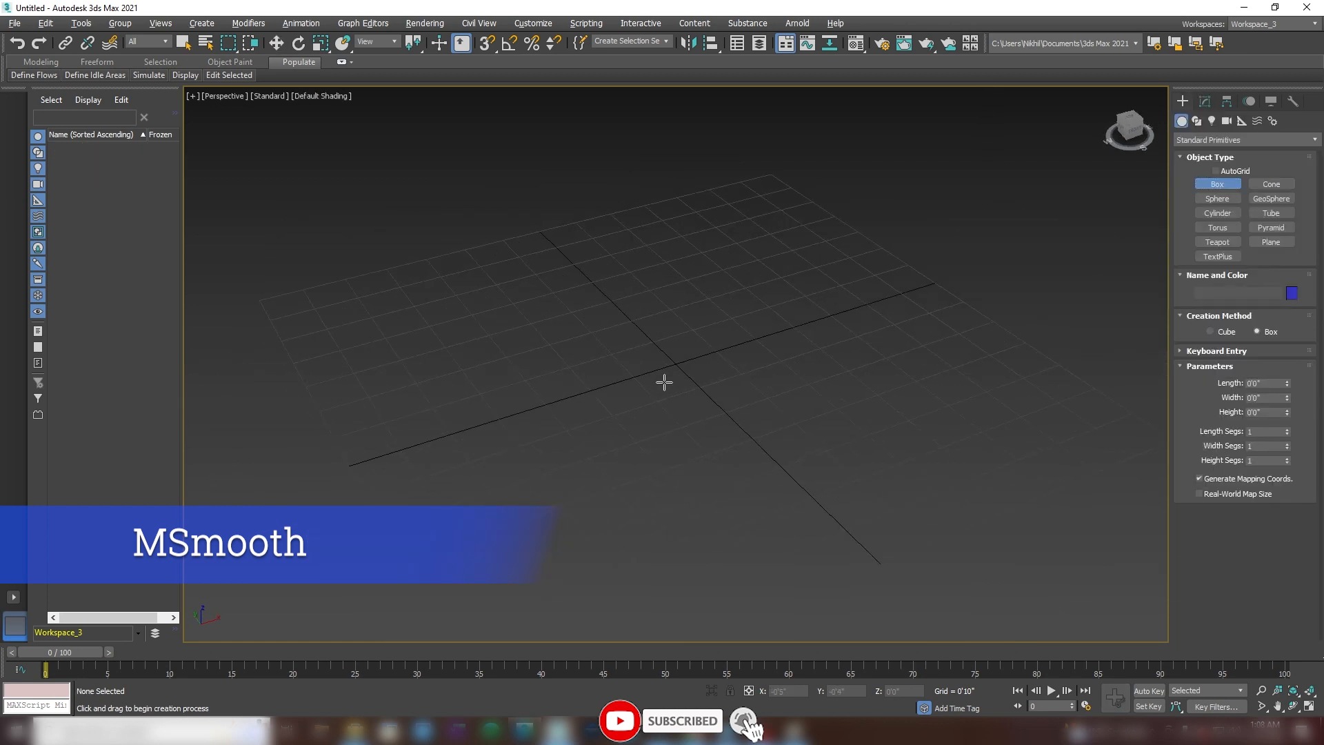
# Step: Create a box about 6'0" long, 4'9" wide and 3'3" high with 3 segments in each direction, and display edged faces
pyautogui.moveTo(664, 383); pyautogui.dragTo(883, 407)
pyautogui.click(886, 386)
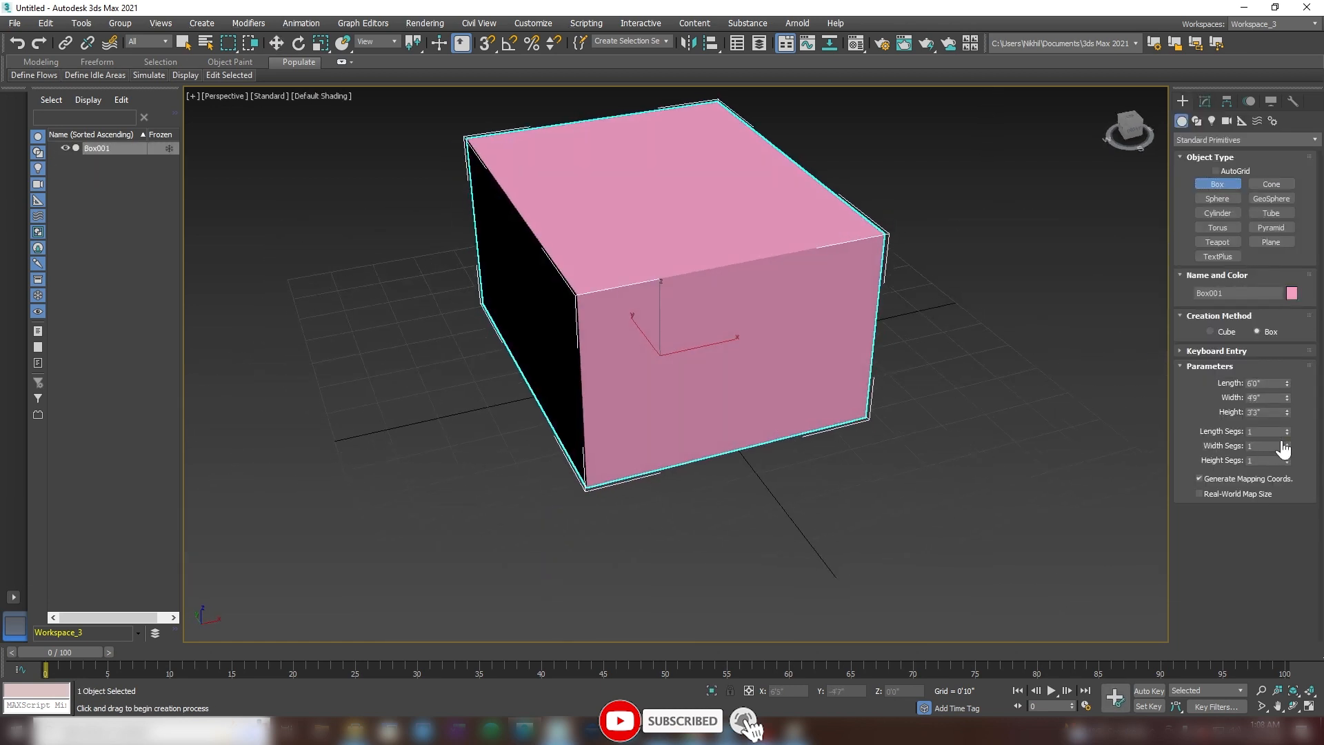
pyautogui.click(1262, 431)
pyautogui.click(1259, 445)
pyautogui.click(1252, 460)
pyautogui.write('3')
pyautogui.press('Return')
pyautogui.press('F4')
pyautogui.keyDown('alt'); pyautogui.moveTo(653, 313); pyautogui.dragTo(685, 343, button='middle'); pyautogui.keyUp('alt')
pyautogui.rightClick(736, 339)
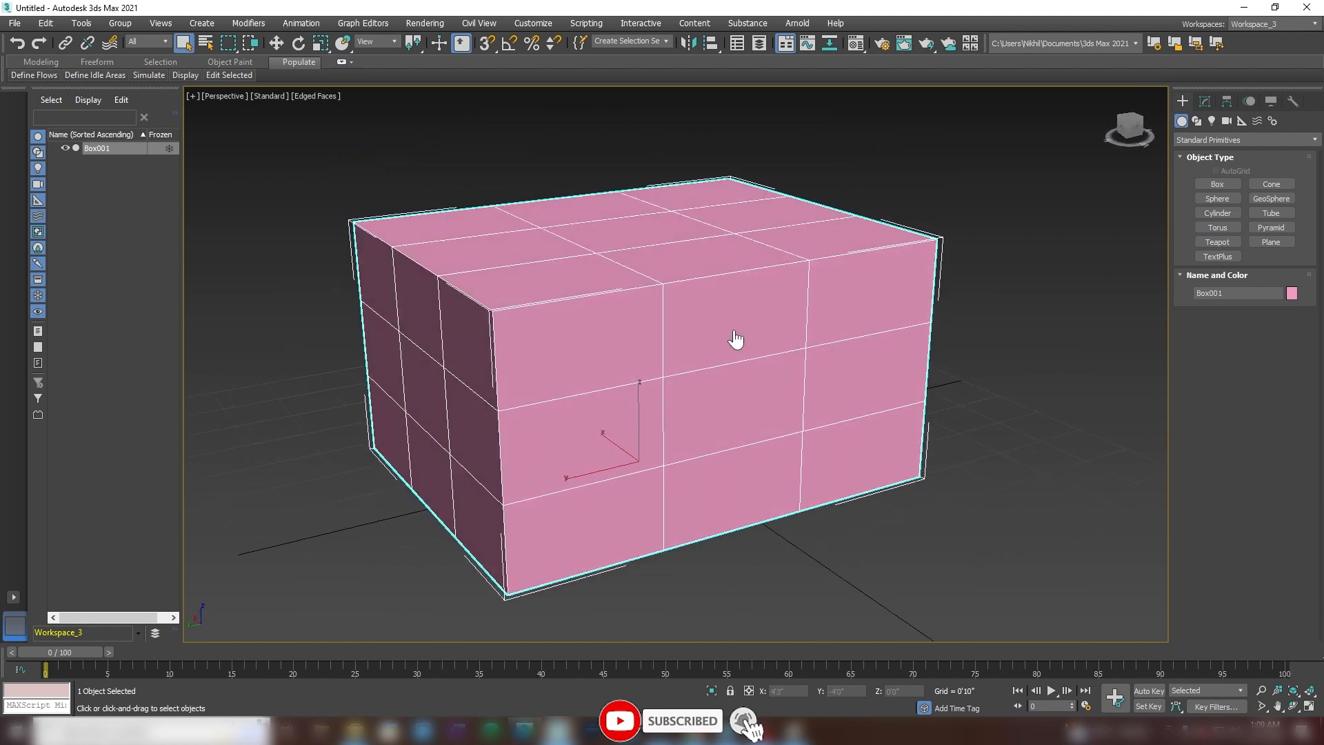
# Step: Convert the box to Editable Poly and apply MSmooth to it once
pyautogui.rightClick(735, 328)
pyautogui.moveTo(800, 469)
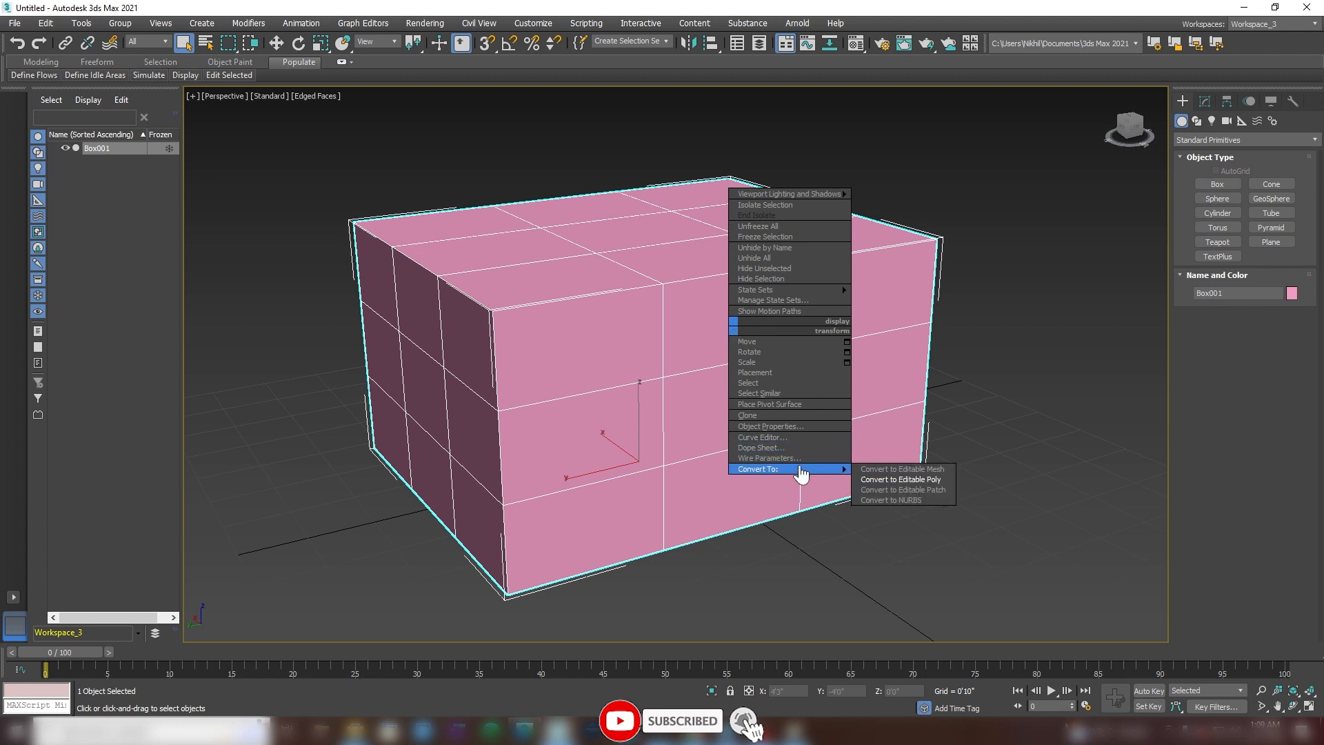
pyautogui.click(876, 483)
pyautogui.scroll(-5, 1192, 419)
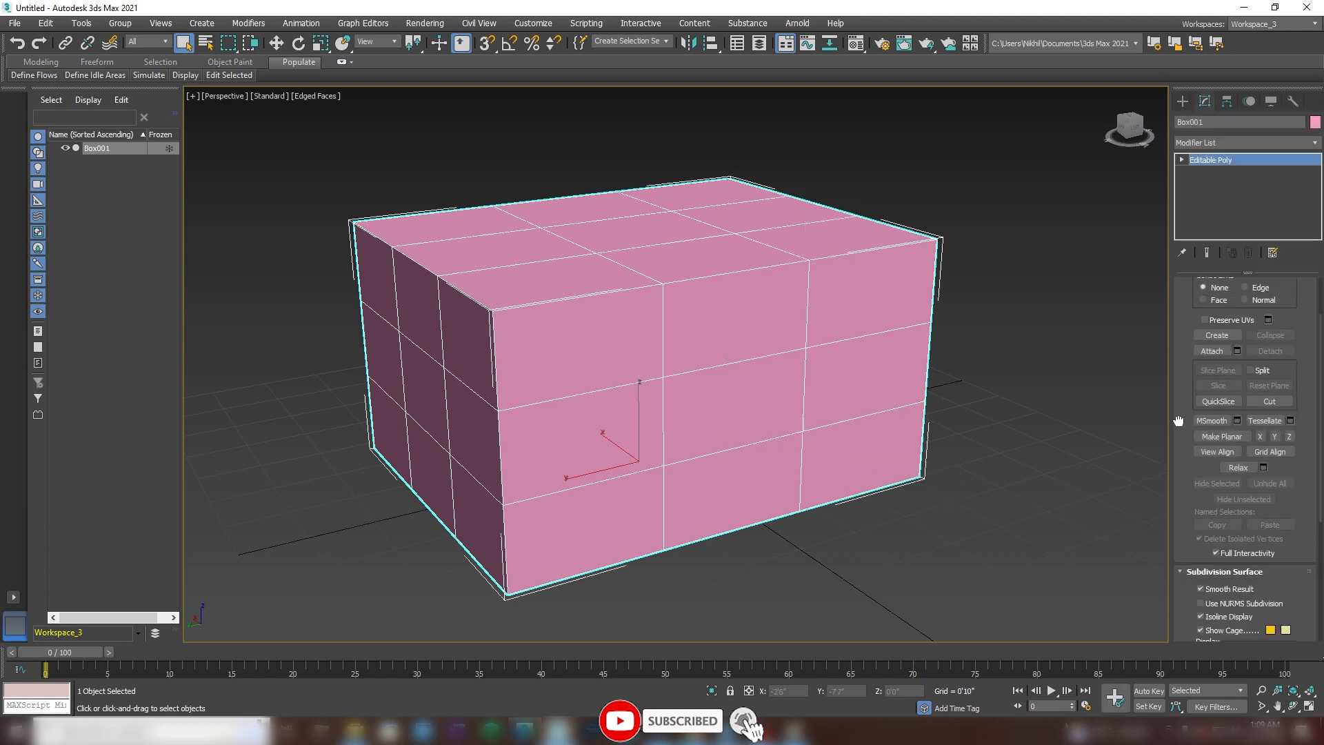
pyautogui.click(1215, 424)
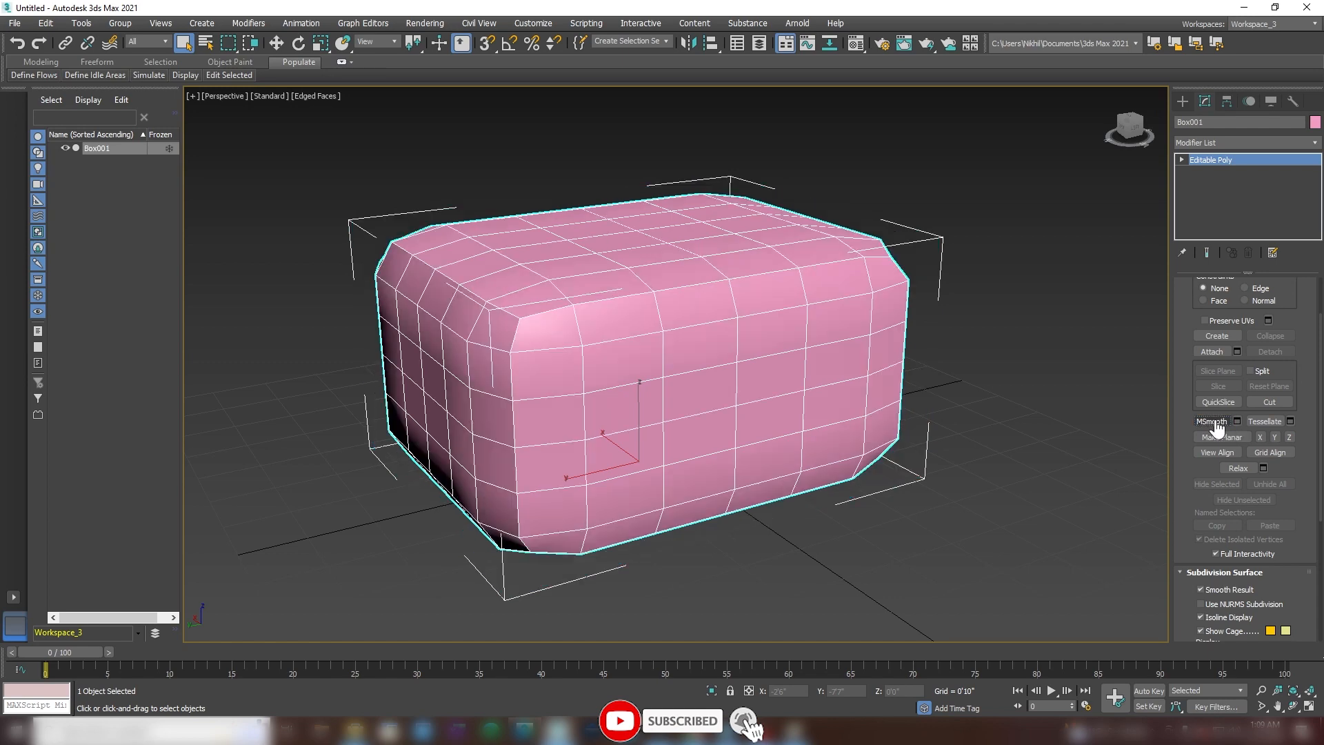
# Step: Undo the pink box's smoothing to inspect its original shape, and apply MSmooth to it once again
pyautogui.click(1215, 423)
pyautogui.press('w')
pyautogui.moveTo(947, 346)
pyautogui.keyDown('alt'); pyautogui.mouseDown(button='middle')
pyautogui.moveTo(973, 375)
pyautogui.moveTo(872, 359)
pyautogui.moveTo(925, 358)
pyautogui.mouseUp(button='middle'); pyautogui.keyUp('alt')
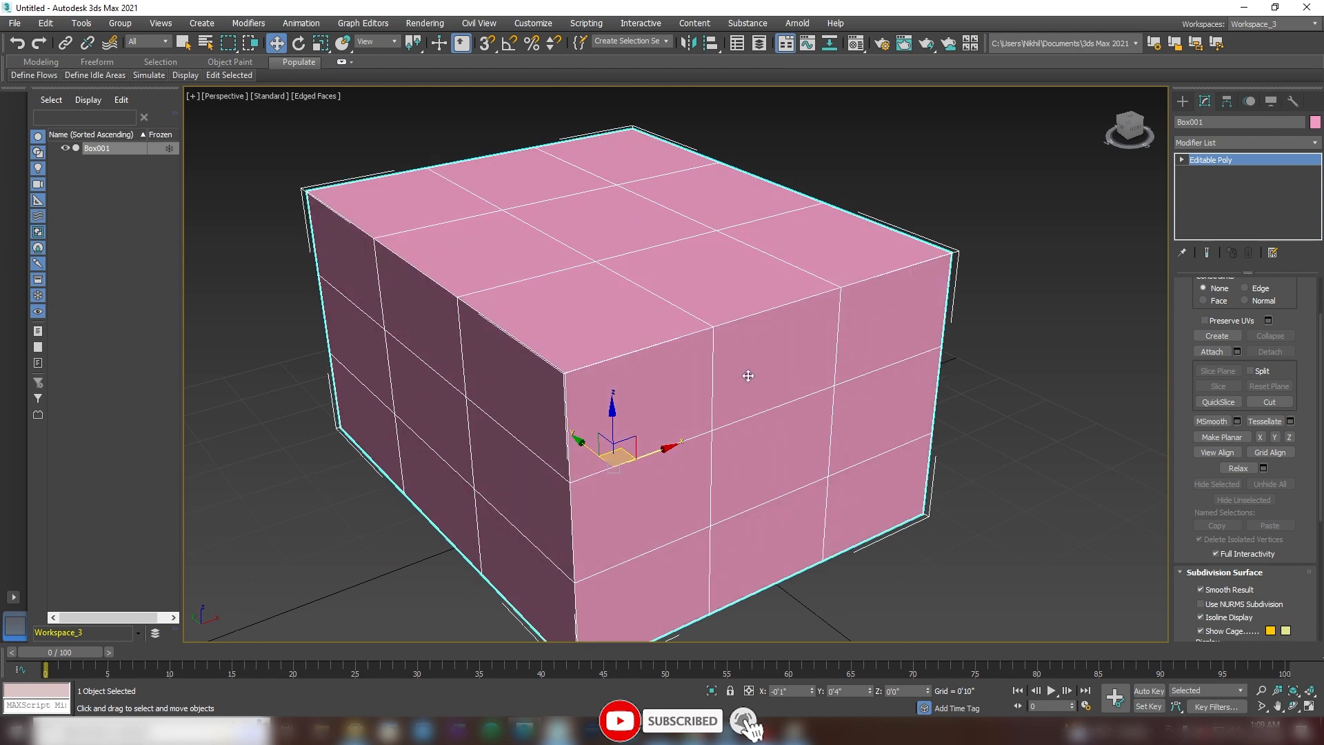
pyautogui.keyDown('alt'); pyautogui.moveTo(748, 376); pyautogui.dragTo(763, 349, button='middle'); pyautogui.keyUp('alt')
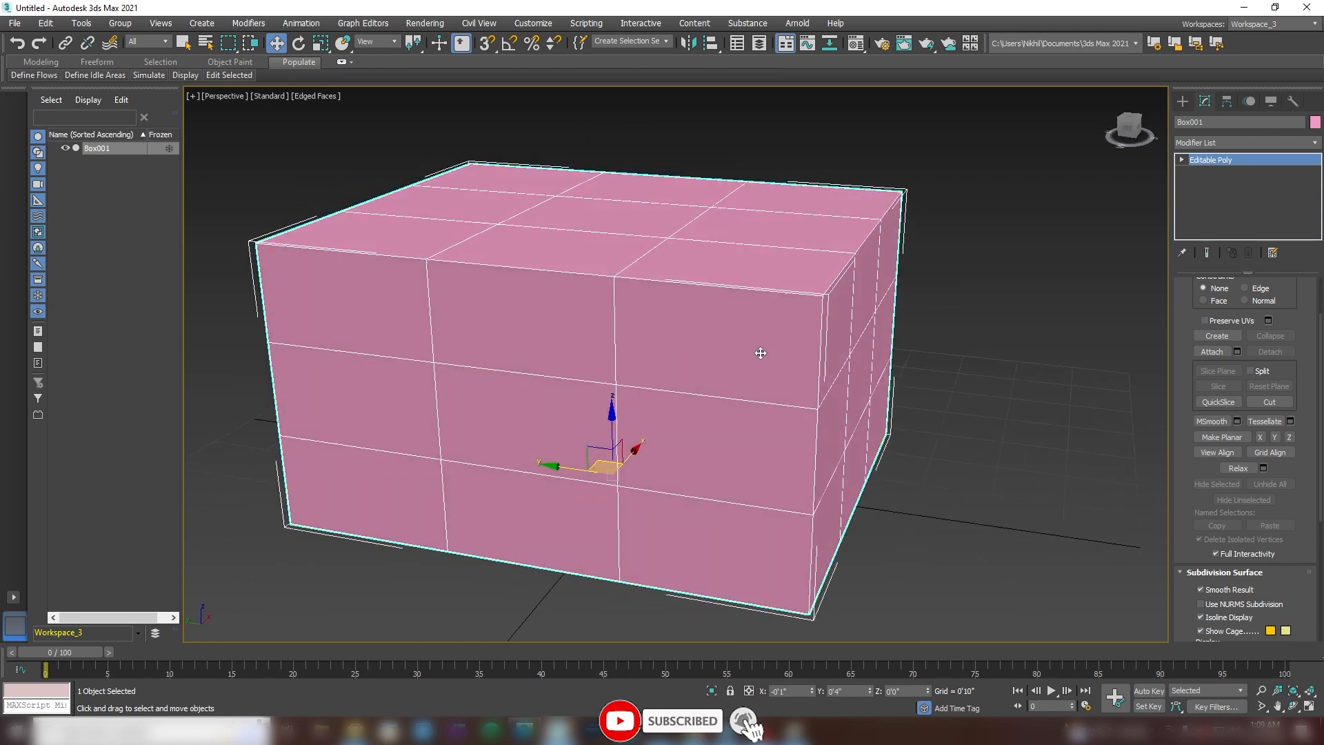
pyautogui.click(1211, 423)
pyautogui.keyDown('alt'); pyautogui.moveTo(980, 373); pyautogui.dragTo(930, 370, button='middle'); pyautogui.keyUp('alt')
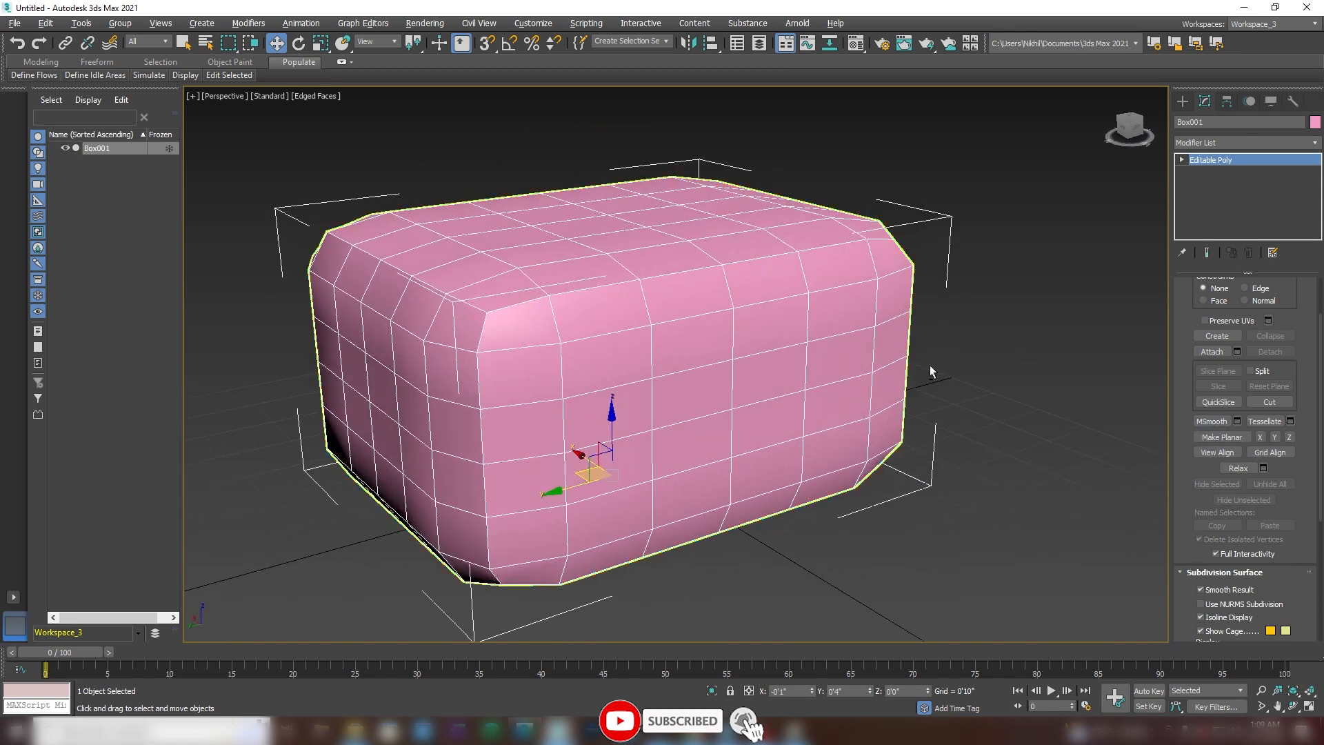
# Step: Create a second box beside the smoothed one, about 5'9" long, 7'8" wide and 4'3" high
pyautogui.click(1183, 101)
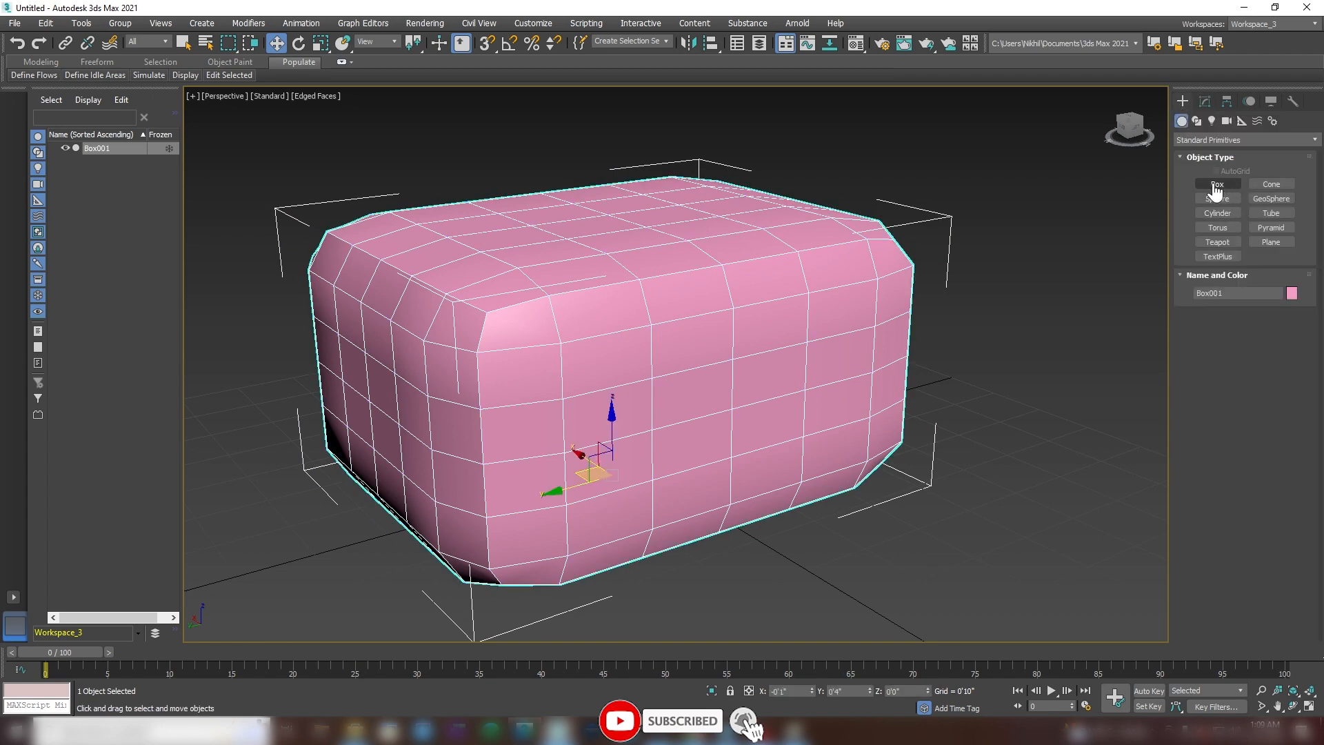
pyautogui.click(1217, 184)
pyautogui.scroll(-8, 869, 369)
pyautogui.moveTo(867, 353); pyautogui.dragTo(663, 493)
pyautogui.click(685, 355)
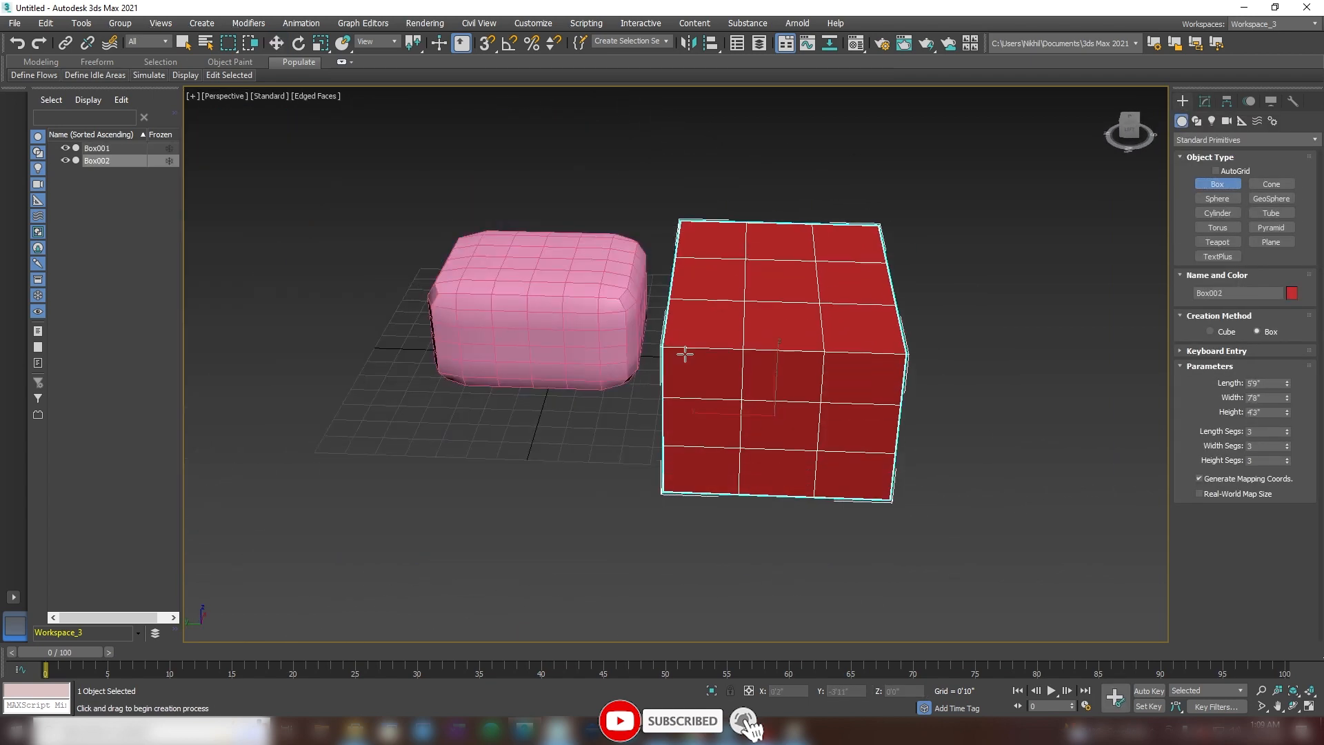
pyautogui.click(1287, 429)
pyautogui.click(1287, 443)
pyautogui.click(1287, 458)
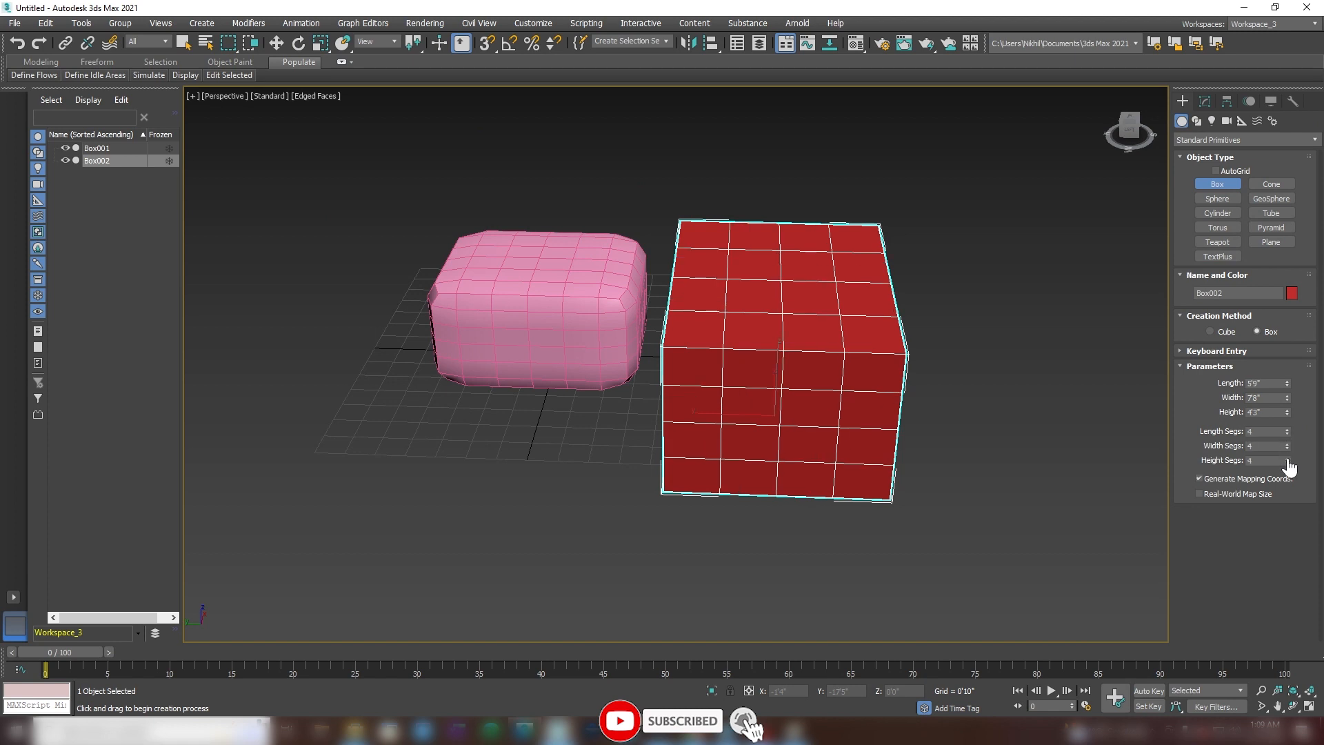
# Step: Set the second box's length, width and height segments to 1
pyautogui.rightClick(1288, 461)
pyautogui.rightClick(1288, 431)
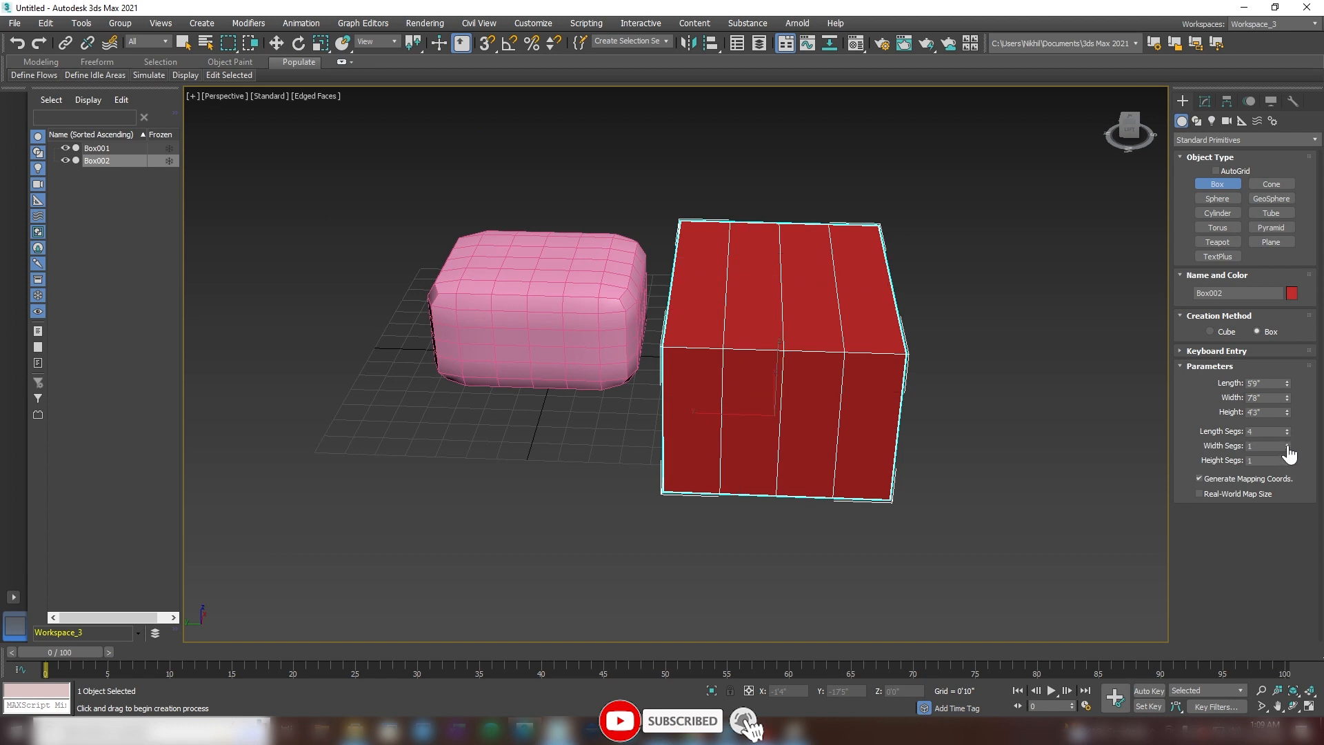
pyautogui.rightClick(1287, 445)
# Step: Convert the red single-segment box to Editable Poly
pyautogui.keyDown('alt'); pyautogui.moveTo(769, 395); pyautogui.dragTo(792, 373, button='middle'); pyautogui.keyUp('alt')
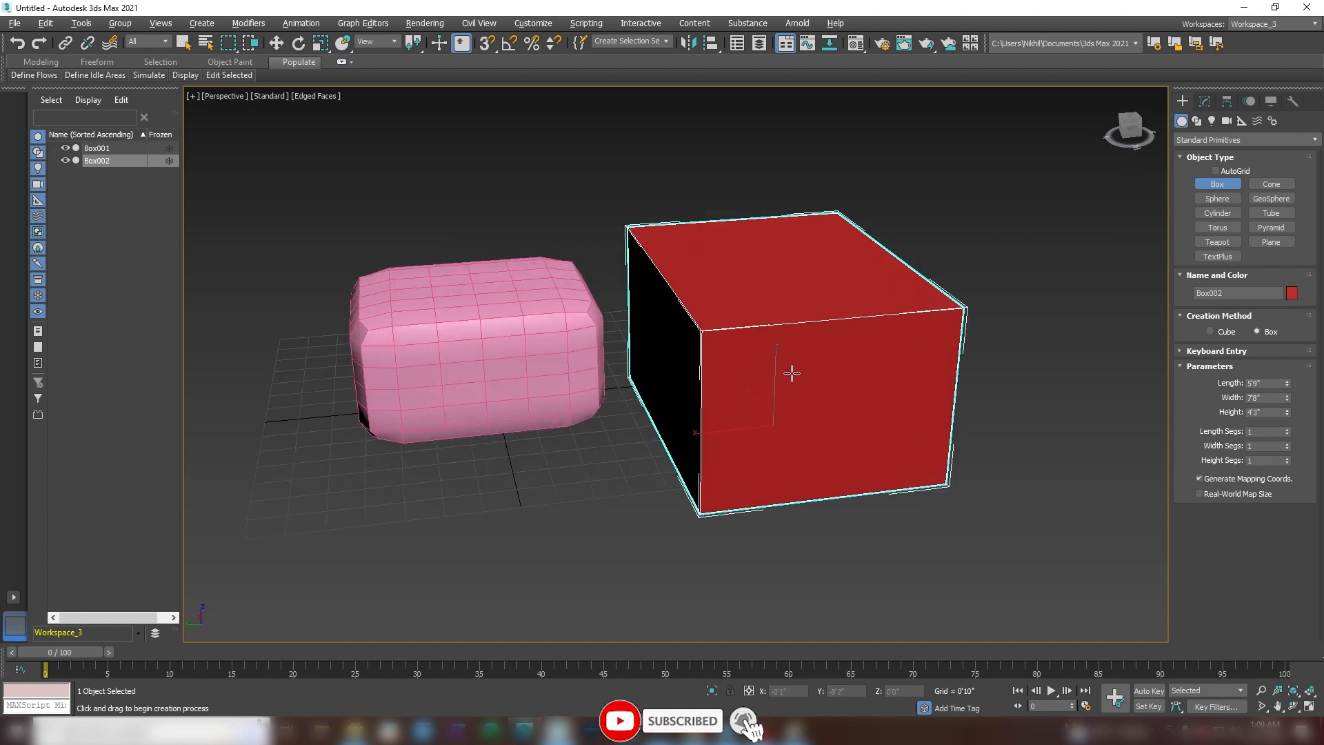
pyautogui.press('w')
pyautogui.scroll(3, 773, 366)
pyautogui.rightClick(814, 336)
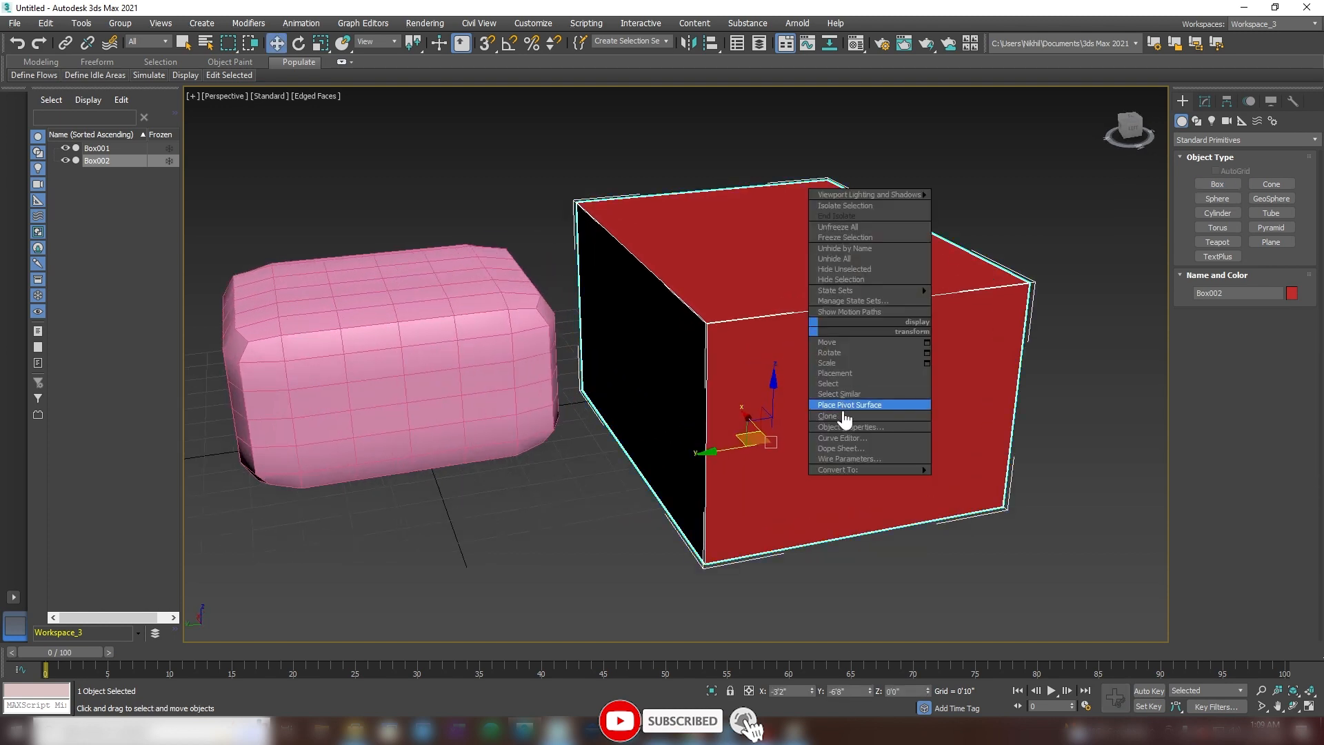
pyautogui.moveTo(854, 471)
pyautogui.click(961, 481)
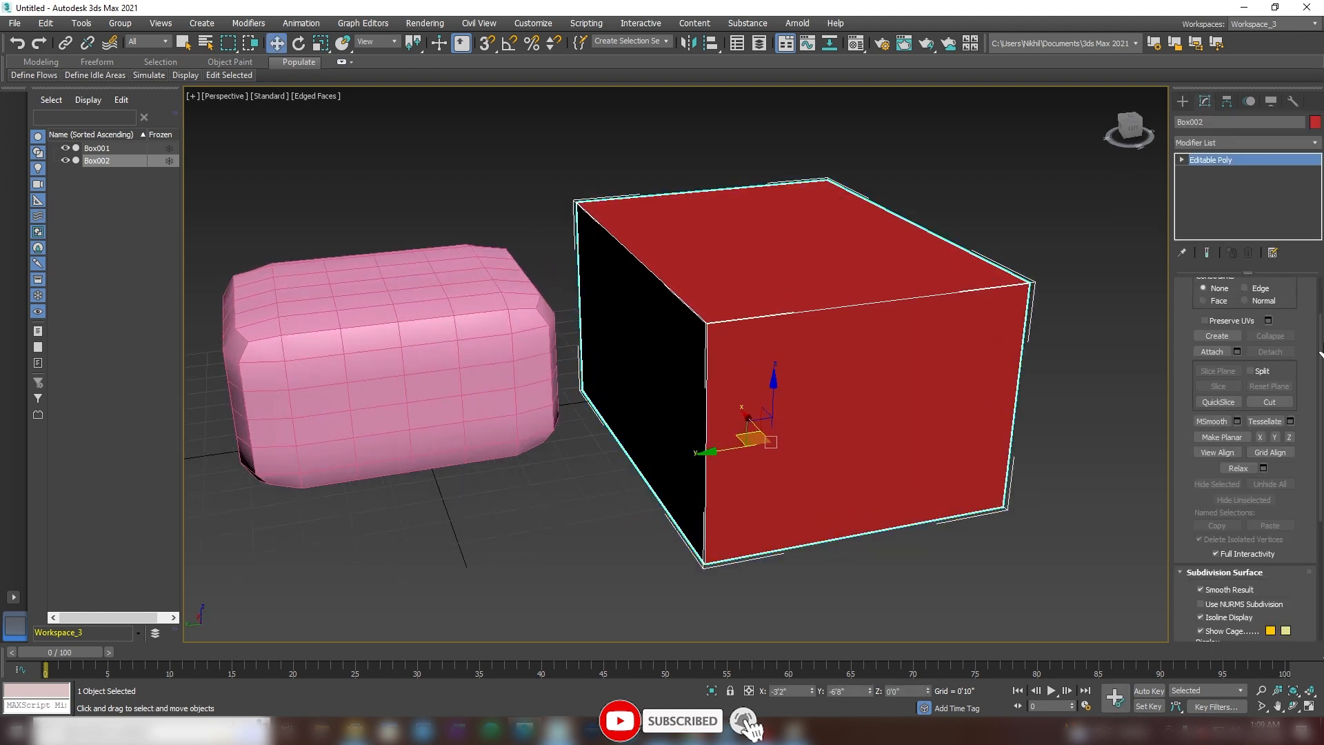
# Step: Apply MSmooth once to the red box and inspect its smoothed shape from several sides
pyautogui.click(1212, 421)
pyautogui.keyDown('alt'); pyautogui.moveTo(946, 405); pyautogui.dragTo(664, 325, button='middle'); pyautogui.keyUp('alt')
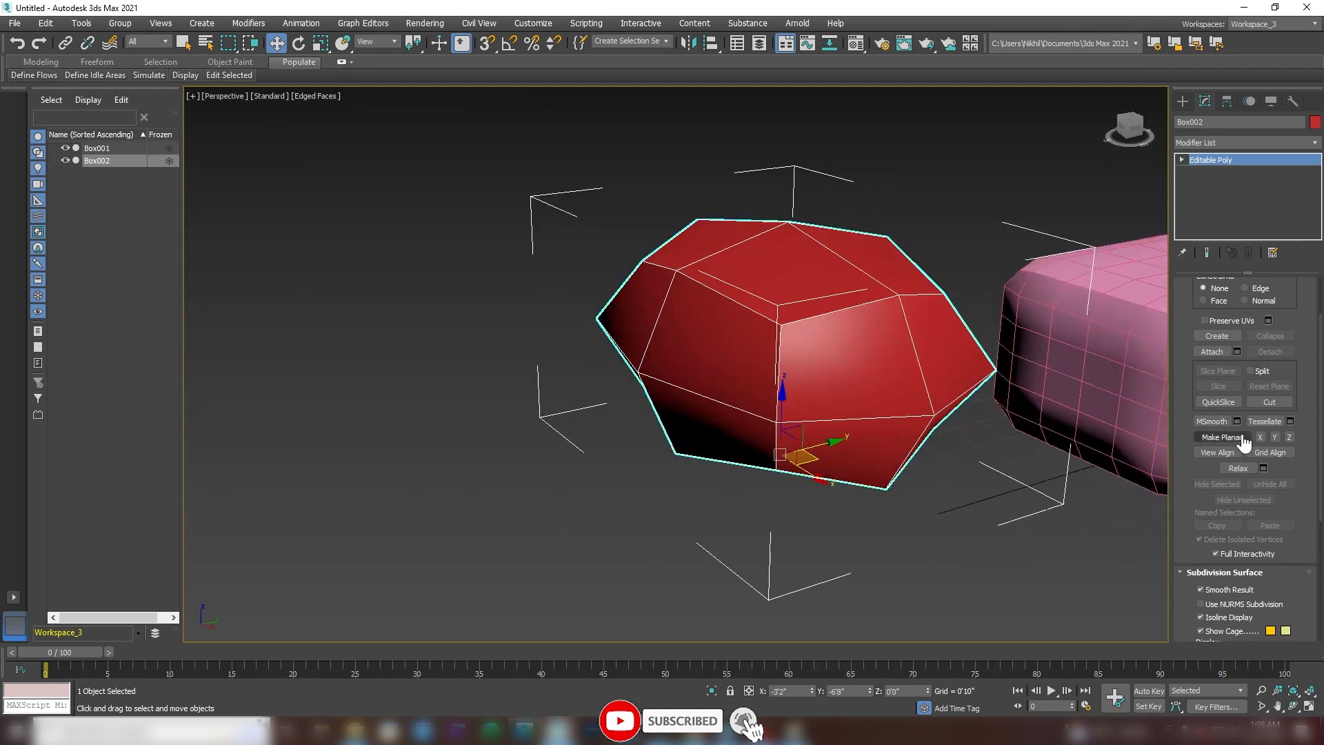
pyautogui.keyDown('alt'); pyautogui.moveTo(745, 317); pyautogui.dragTo(908, 325, button='middle'); pyautogui.keyUp('alt')
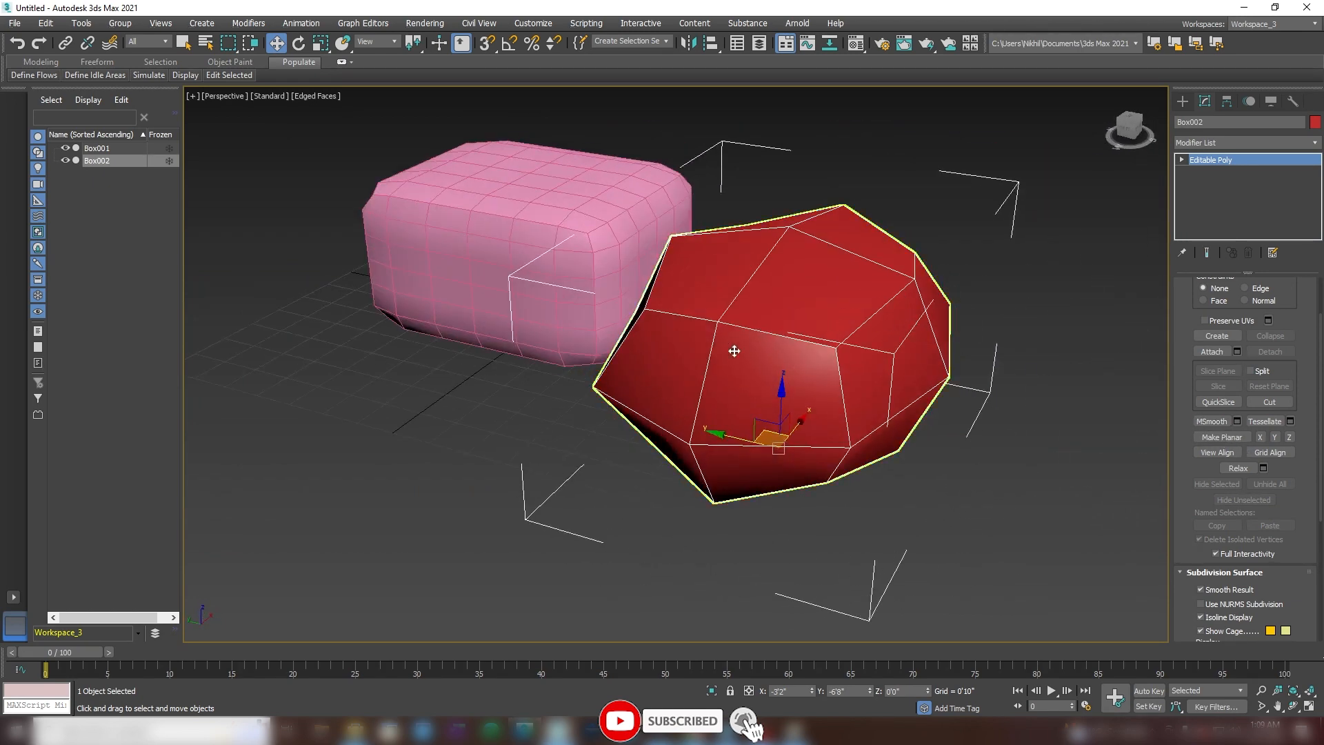
pyautogui.keyDown('alt'); pyautogui.moveTo(736, 355); pyautogui.dragTo(739, 258, button='middle'); pyautogui.keyUp('alt')
pyautogui.keyDown('alt'); pyautogui.moveTo(799, 361); pyautogui.dragTo(839, 359, button='middle'); pyautogui.keyUp('alt')
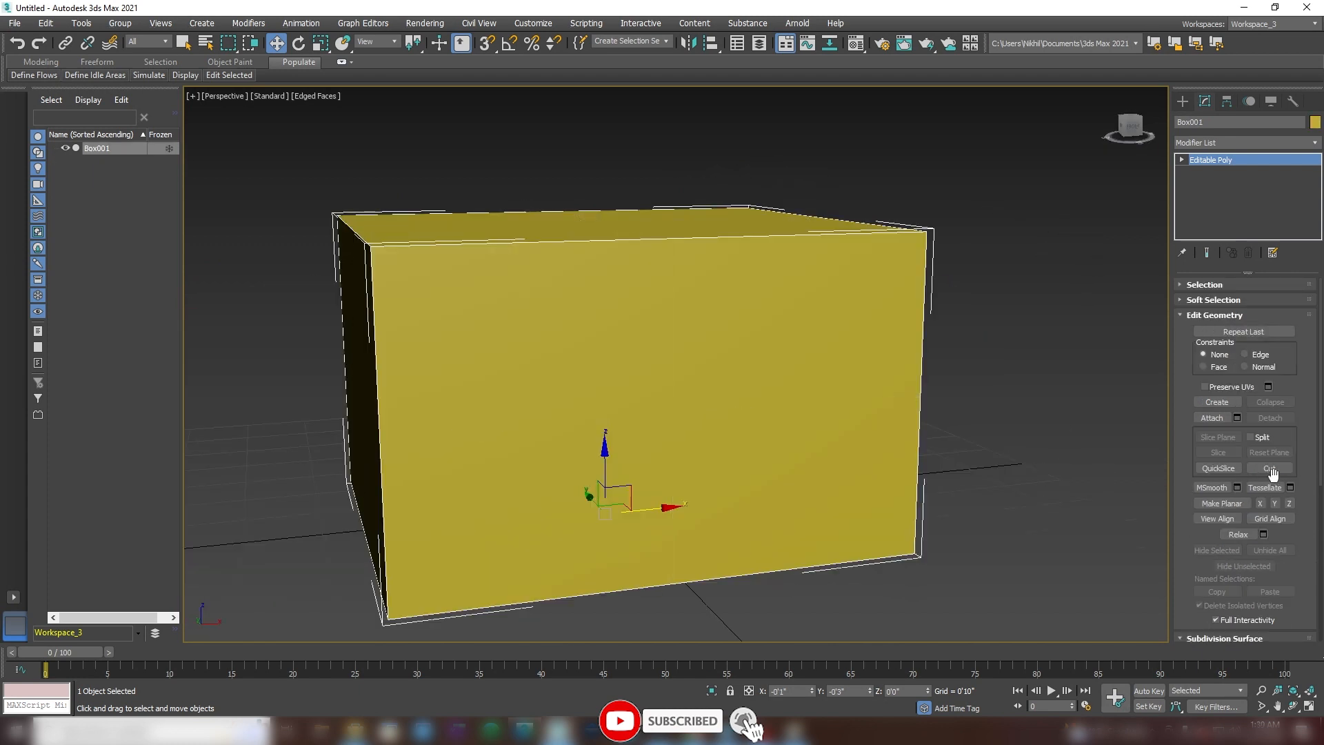
# Step: Tessellate the single-segment yellow box twice
pyautogui.click(1268, 487)
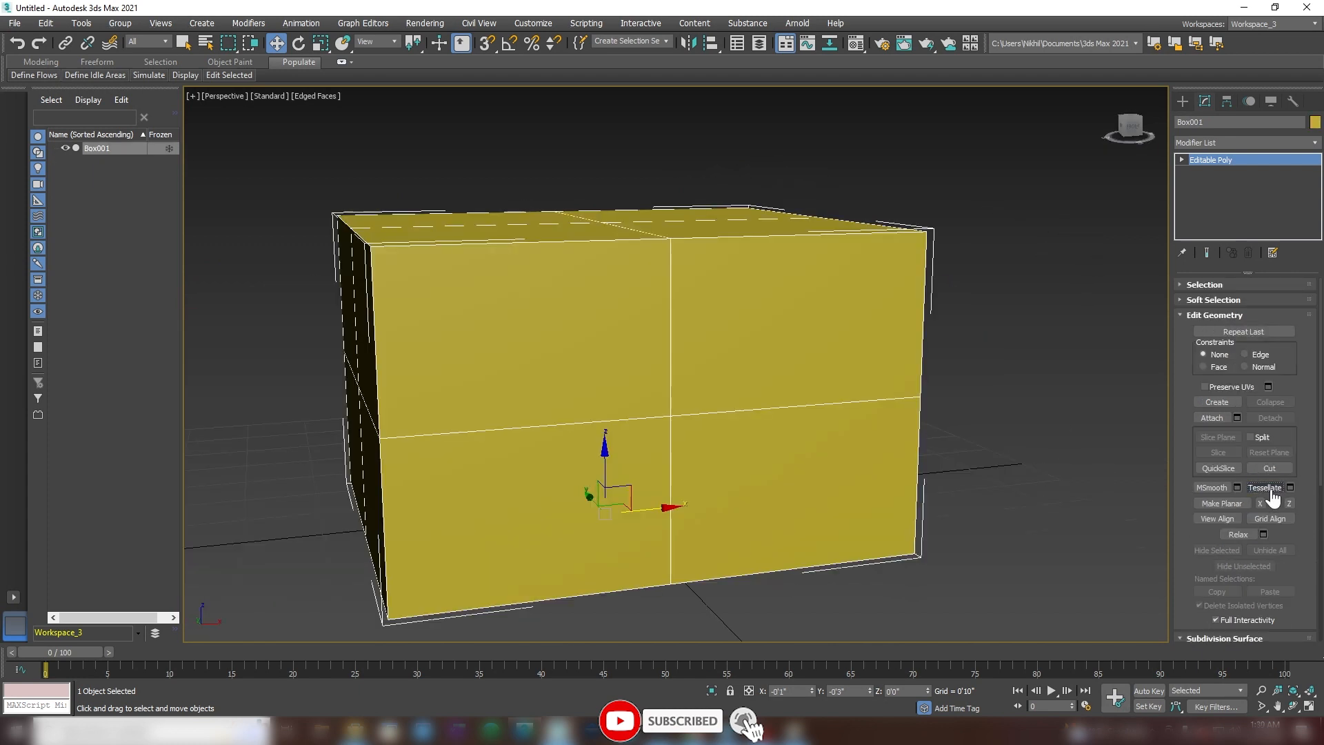
pyautogui.scroll(-2, 738, 433)
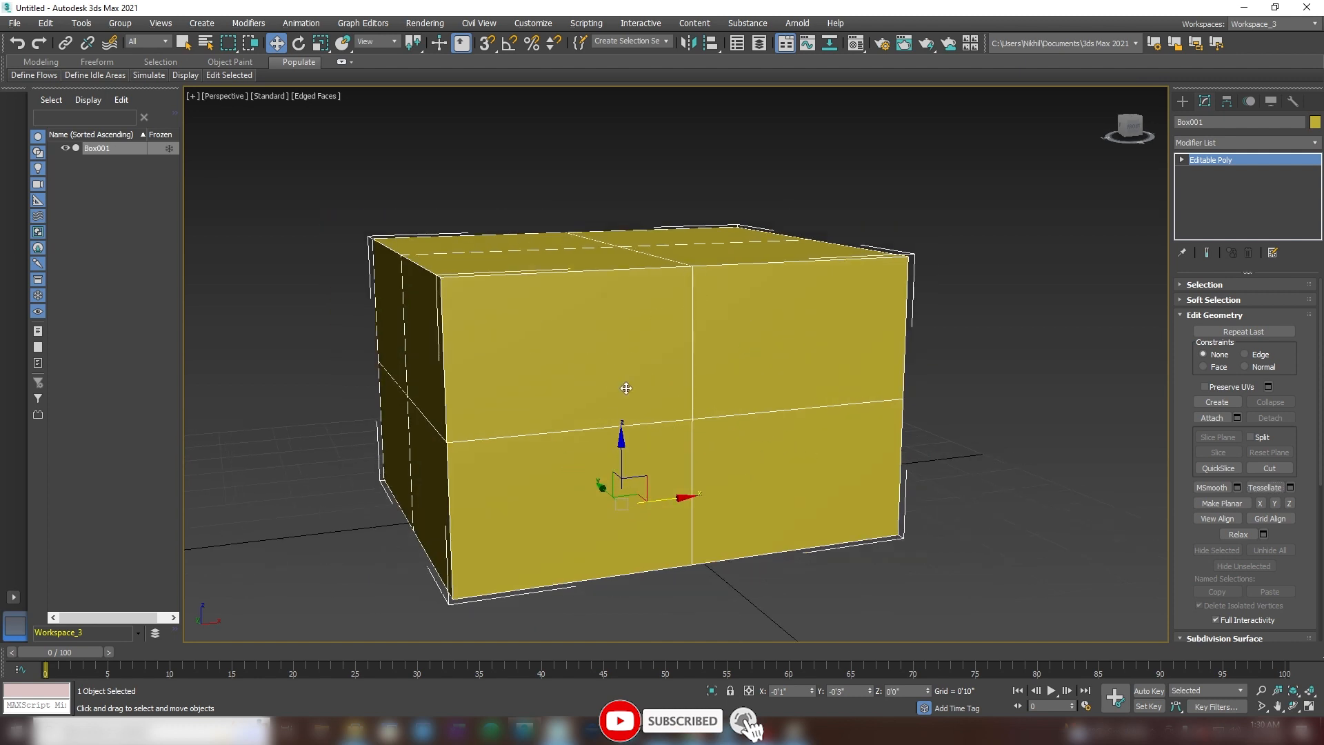
pyautogui.click(1267, 487)
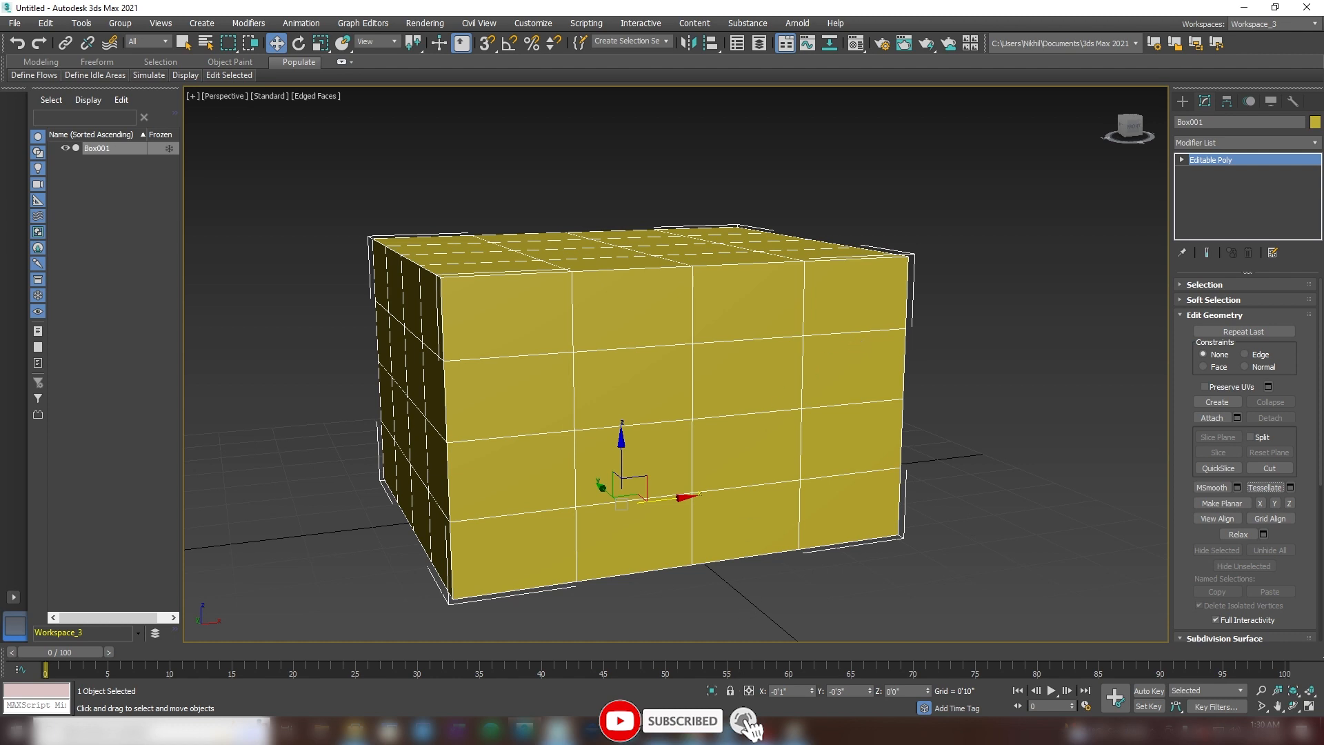
# Step: Switch to Paint and draw a large four-sided outline in black
pyautogui.hotkey('alt', 'Tab')
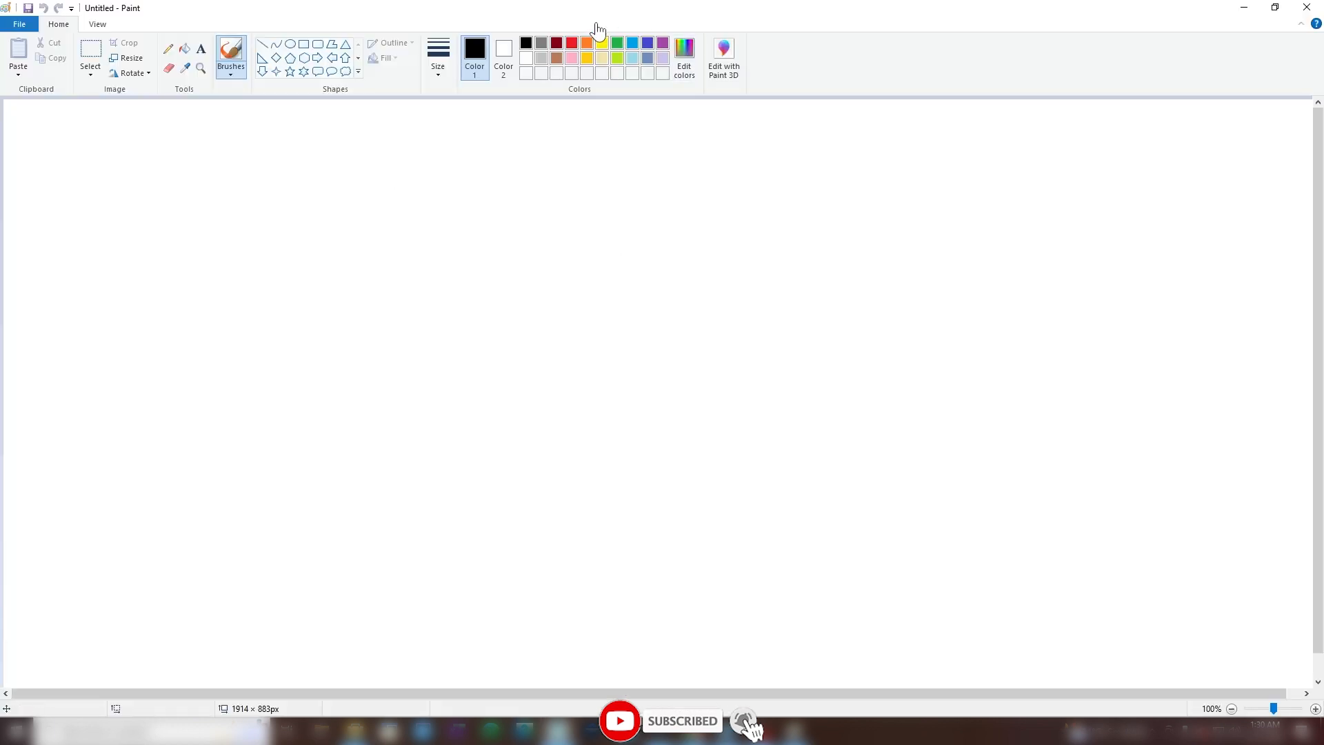
pyautogui.moveTo(359, 263); pyautogui.dragTo(337, 520)
pyautogui.moveTo(360, 268)
pyautogui.mouseDown()
pyautogui.moveTo(784, 302)
pyautogui.moveTo(782, 503)
pyautogui.moveTo(343, 527)
pyautogui.mouseUp()
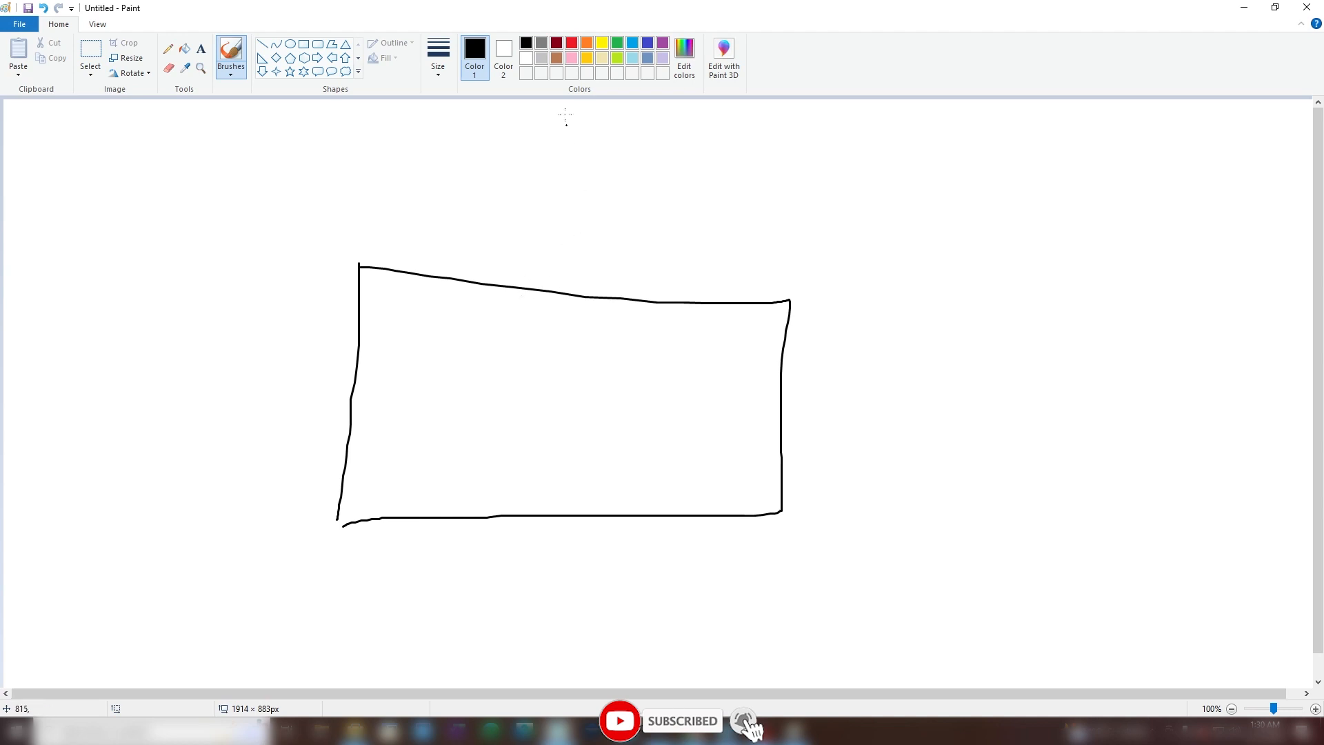
# Step: Divide the outline into four quadrants with red lines and number them 1 to 4
pyautogui.click(572, 43)
pyautogui.moveTo(565, 289); pyautogui.dragTo(543, 511)
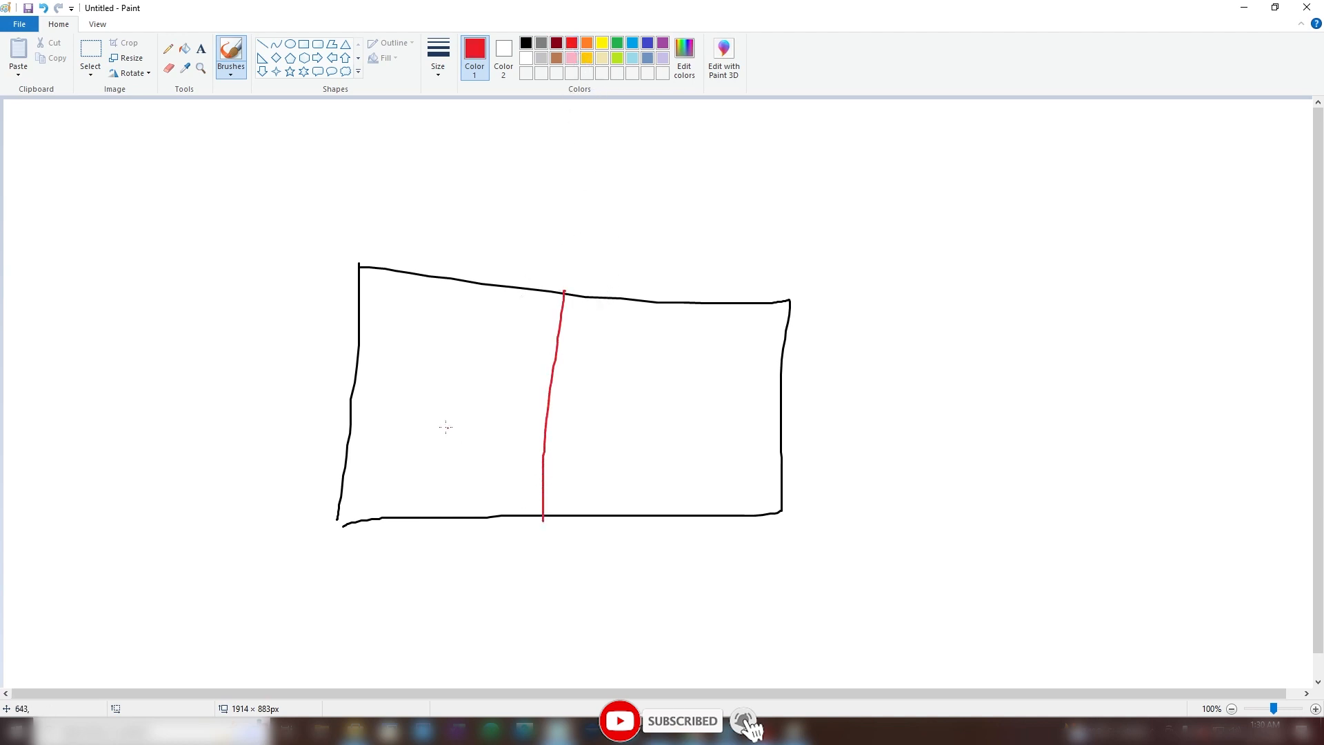
pyautogui.moveTo(356, 391); pyautogui.dragTo(814, 413)
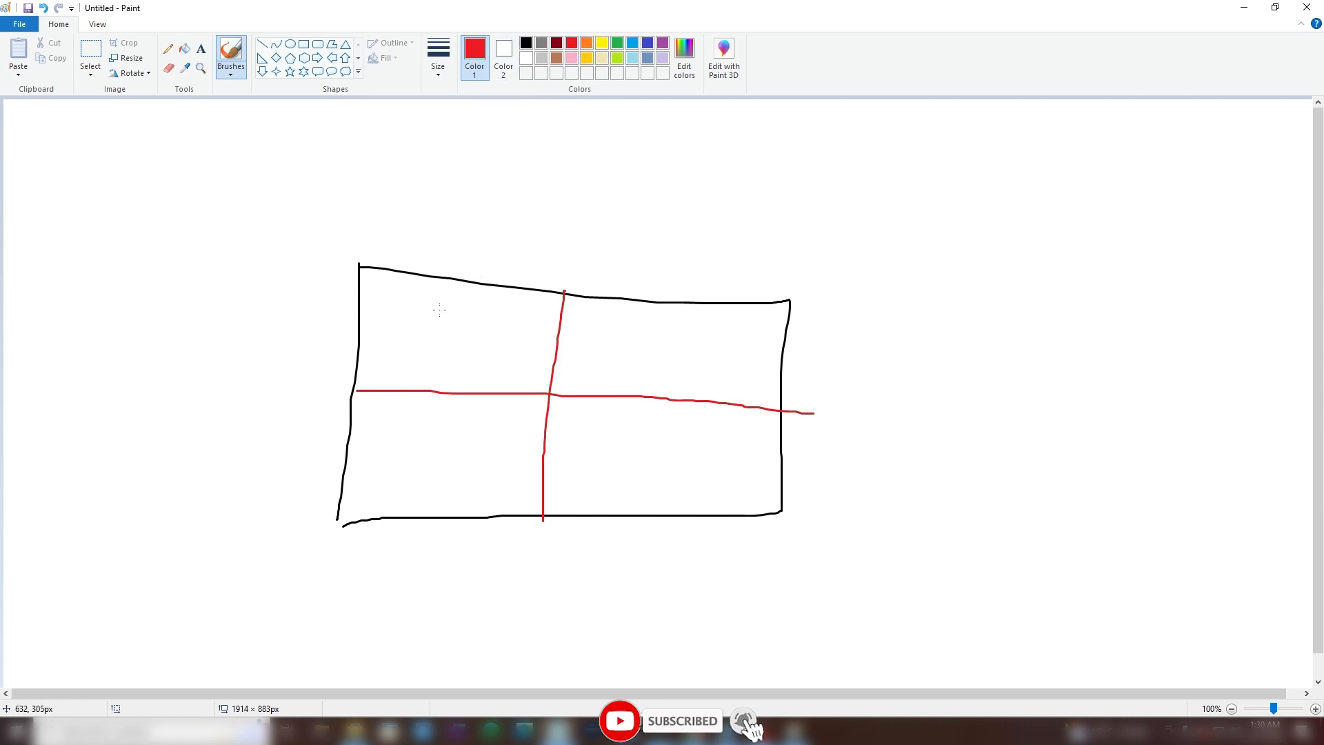
pyautogui.moveTo(639, 338)
pyautogui.mouseDown()
pyautogui.moveTo(640, 381)
pyautogui.moveTo(708, 388)
pyautogui.mouseUp()
pyautogui.moveTo(442, 452); pyautogui.dragTo(404, 496)
pyautogui.moveTo(626, 432); pyautogui.dragTo(626, 490)
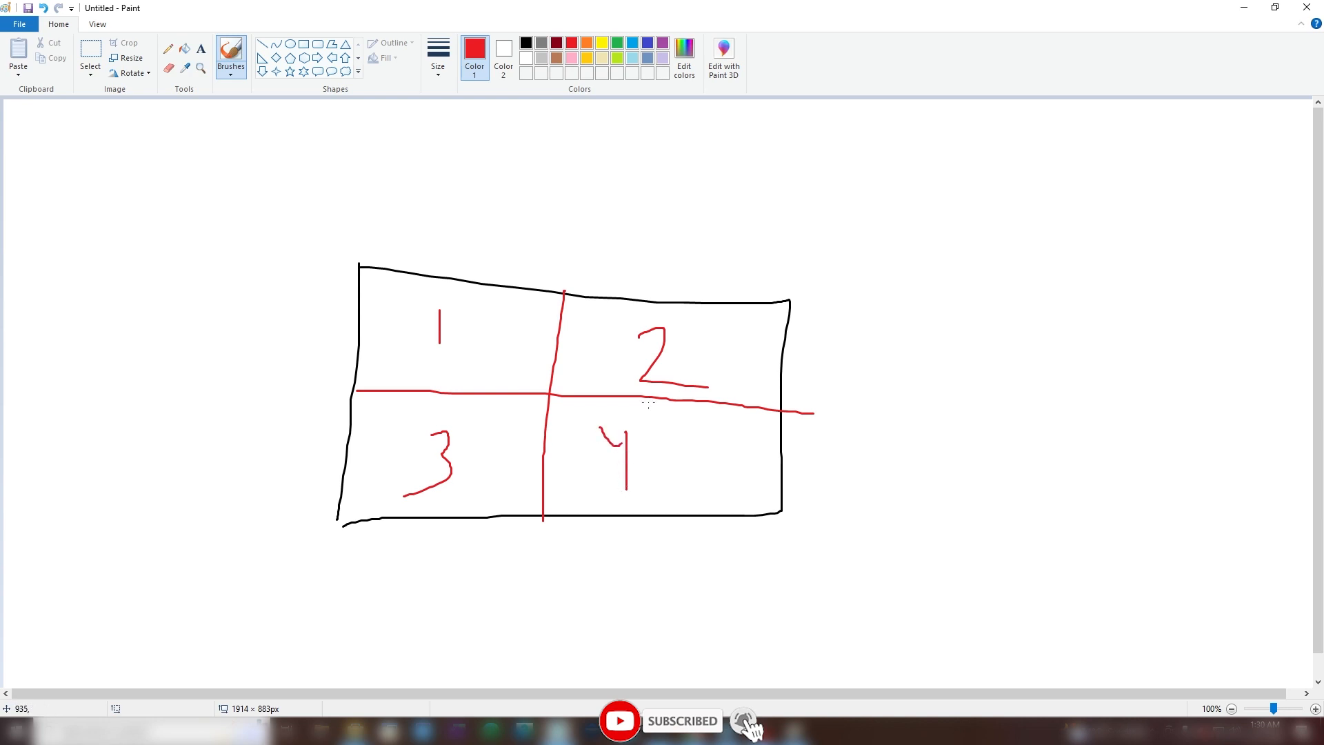
# Step: Divide each of the four numbered quadrants into four with green vertical and horizontal lines
pyautogui.click(618, 43)
pyautogui.moveTo(354, 331); pyautogui.dragTo(559, 343)
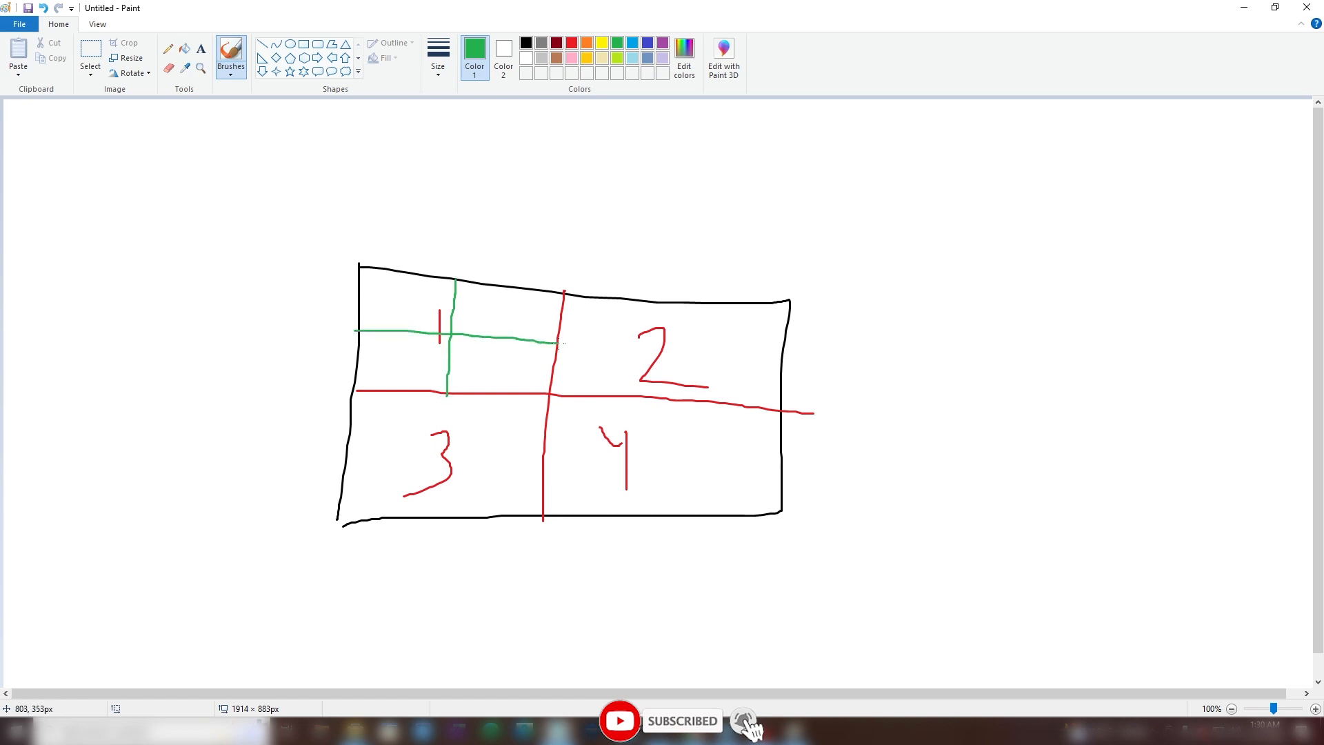
pyautogui.moveTo(673, 308); pyautogui.dragTo(664, 395)
pyautogui.moveTo(643, 343); pyautogui.dragTo(769, 352)
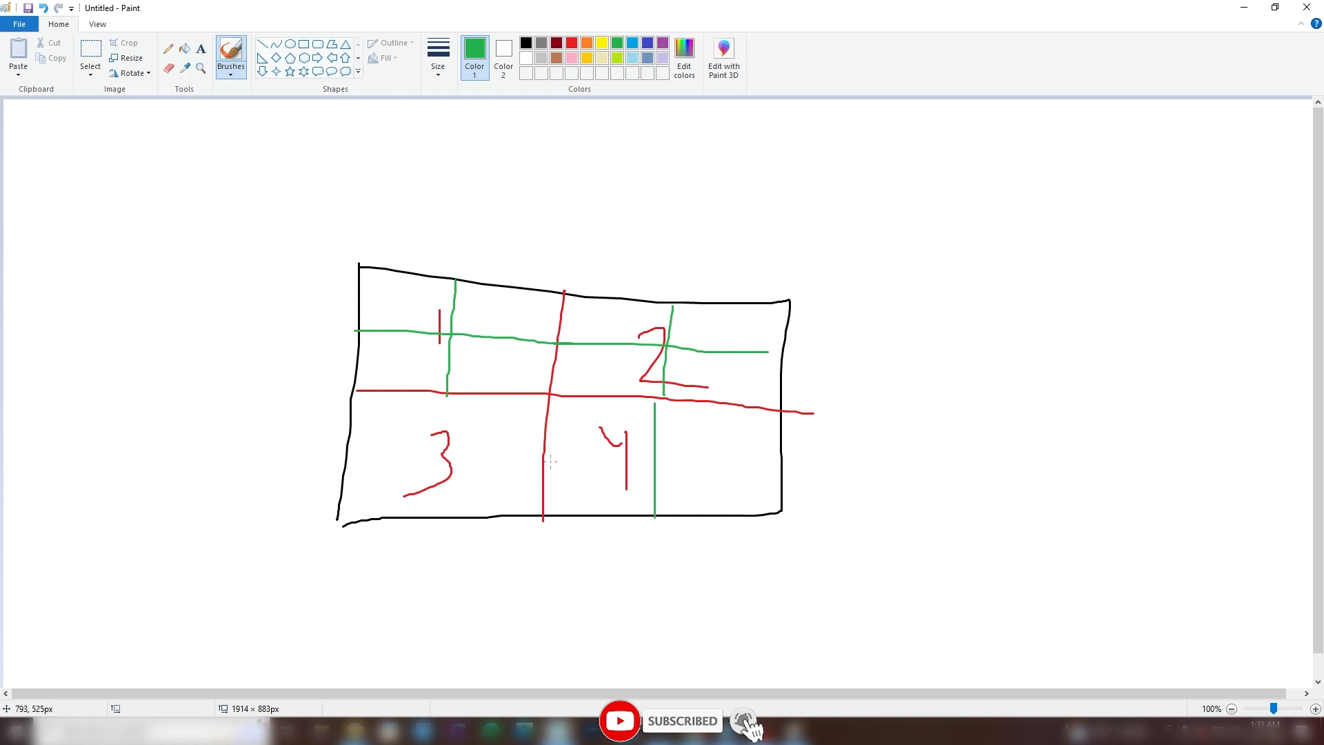
pyautogui.moveTo(551, 461); pyautogui.dragTo(799, 463)
pyautogui.moveTo(438, 392); pyautogui.dragTo(442, 500)
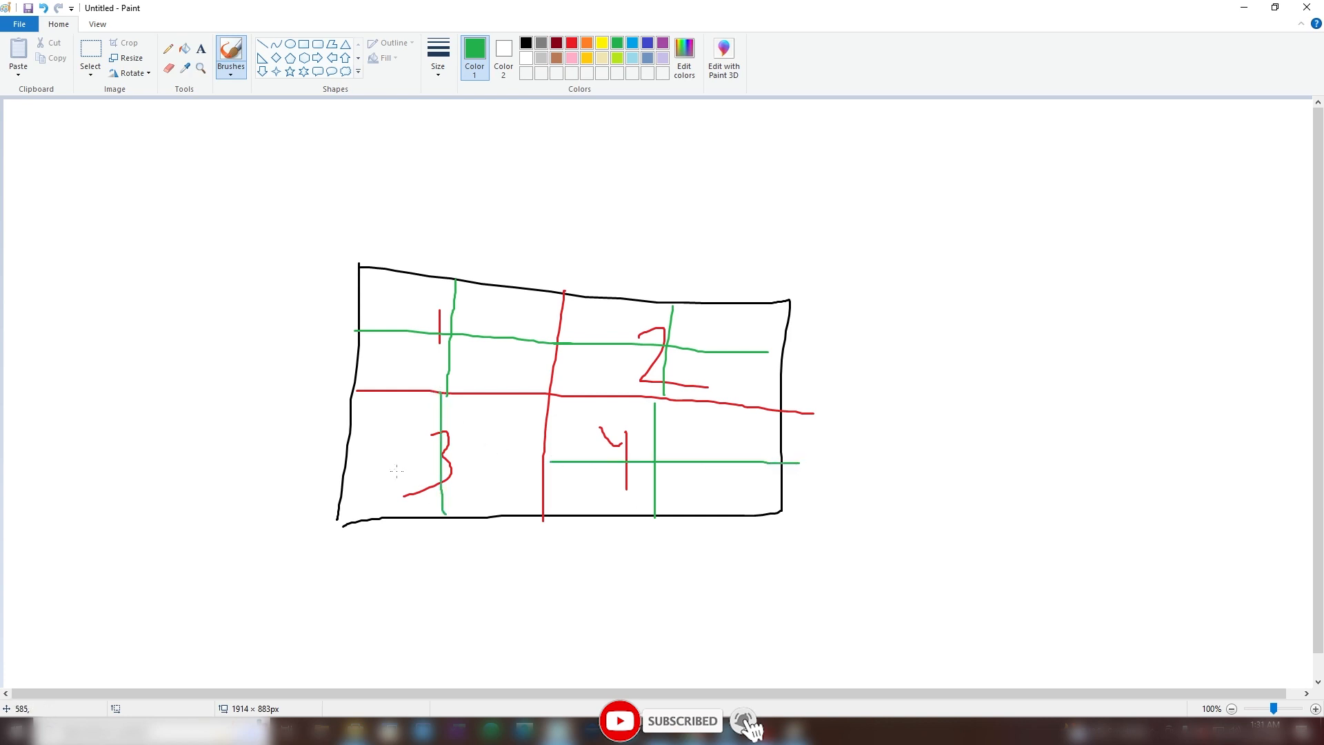
pyautogui.moveTo(352, 445); pyautogui.dragTo(545, 450)
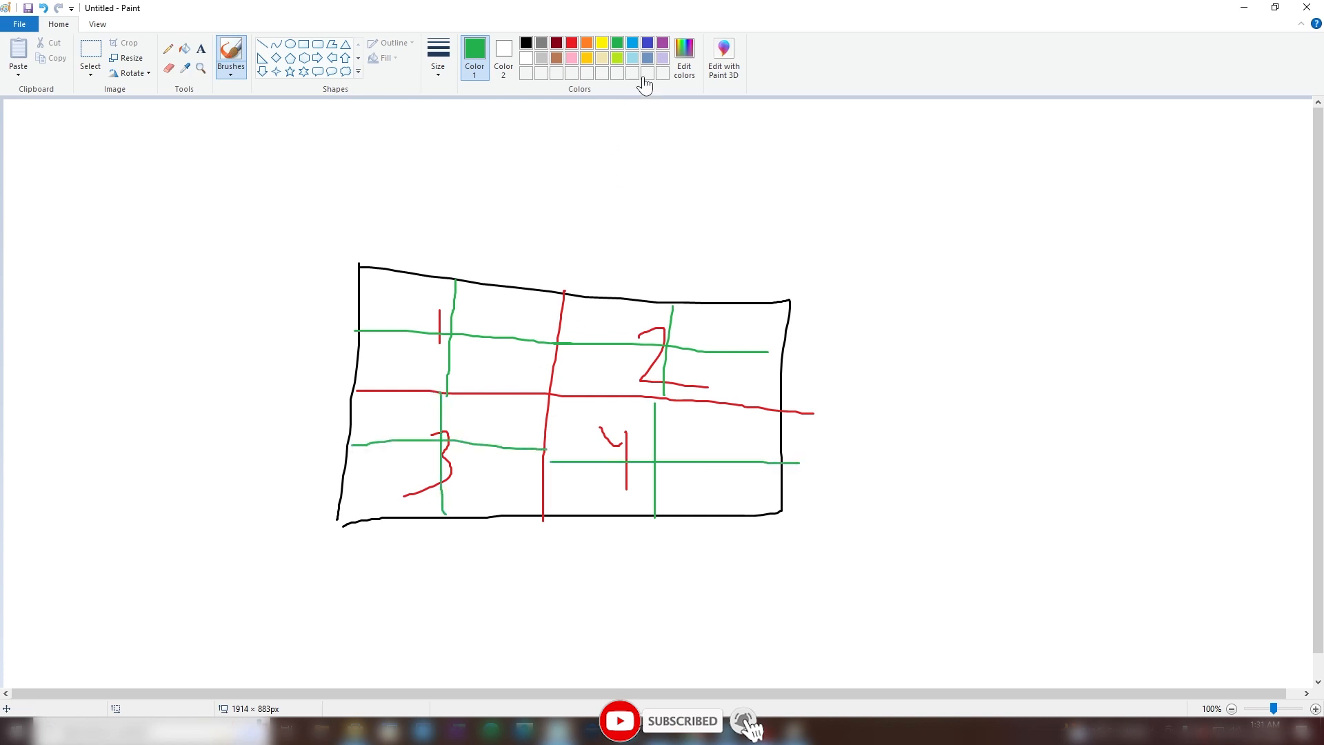
# Step: Draw blue crosses in the four top-row cells and the cell under the last one, and return to 3ds Max
pyautogui.click(648, 43)
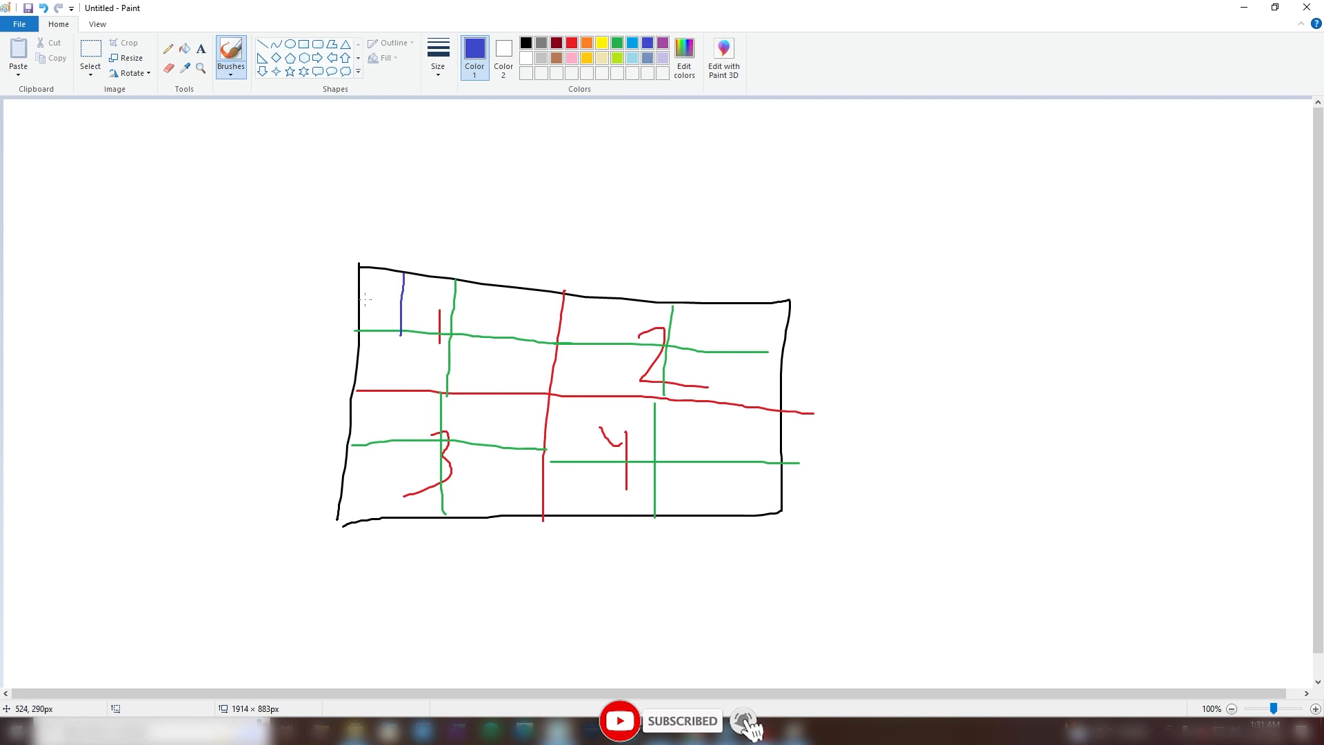
pyautogui.moveTo(365, 300); pyautogui.dragTo(444, 305)
pyautogui.moveTo(514, 328)
pyautogui.mouseDown()
pyautogui.moveTo(510, 355)
pyautogui.moveTo(536, 319)
pyautogui.mouseUp()
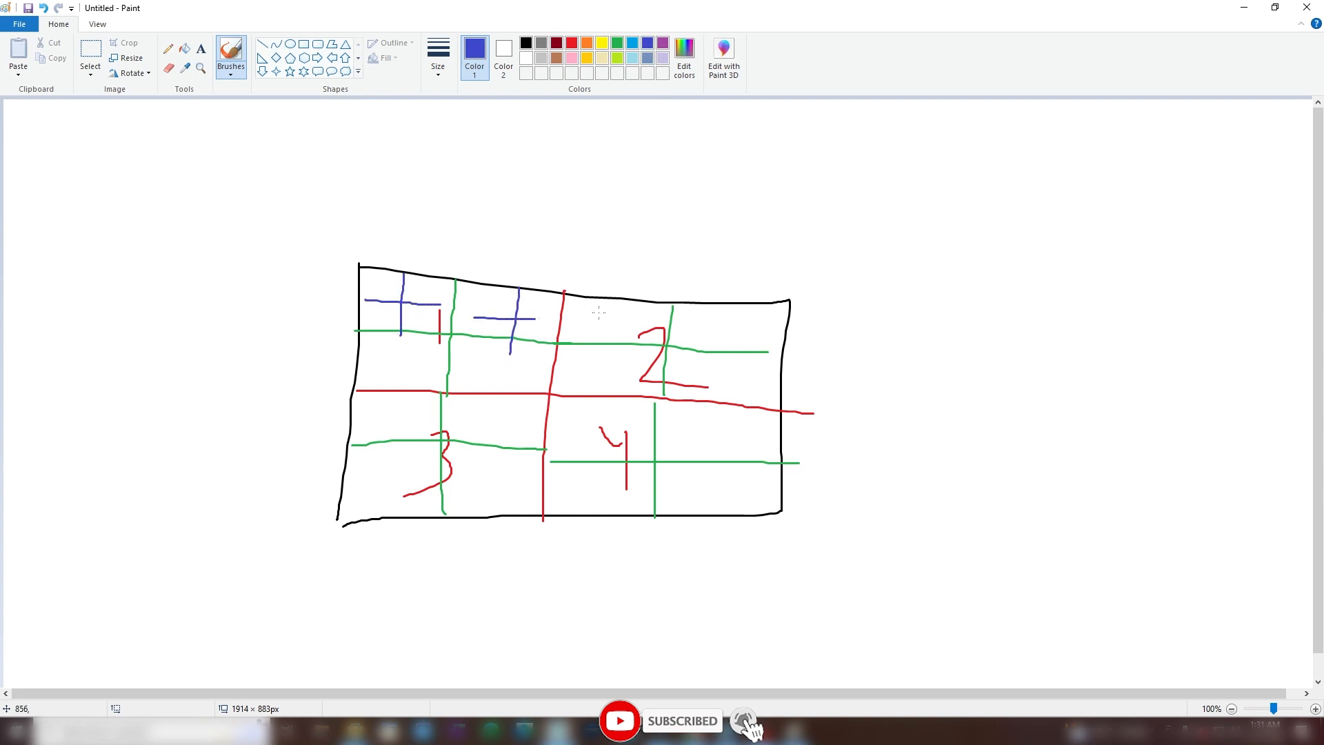
pyautogui.moveTo(612, 298)
pyautogui.mouseDown()
pyautogui.moveTo(608, 348)
pyautogui.moveTo(650, 325)
pyautogui.moveTo(715, 353)
pyautogui.mouseUp()
pyautogui.moveTo(700, 332)
pyautogui.mouseDown()
pyautogui.moveTo(772, 329)
pyautogui.moveTo(712, 455)
pyautogui.mouseUp()
pyautogui.moveTo(685, 377); pyautogui.dragTo(789, 391)
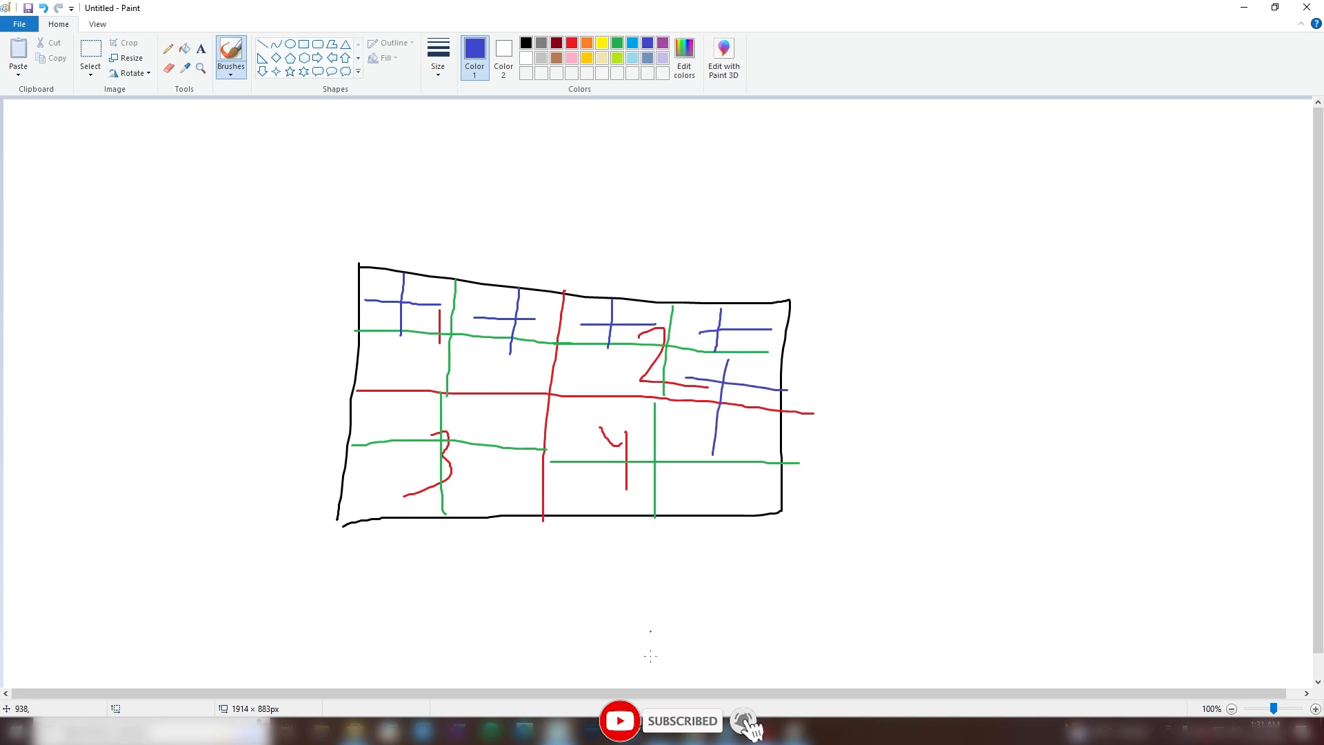
pyautogui.hotkey('alt', 'Tab')
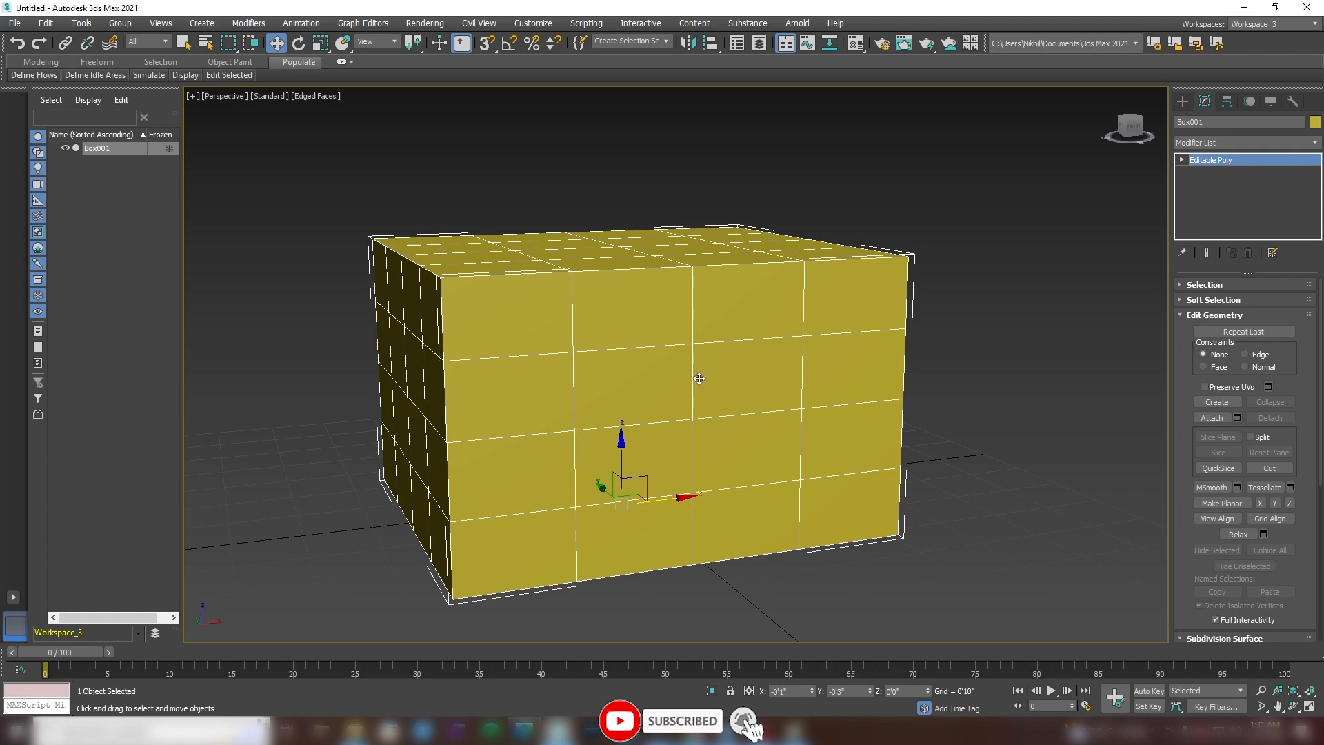
# Step: Tessellate the yellow box a third time and undo all three tessellations
pyautogui.click(1265, 488)
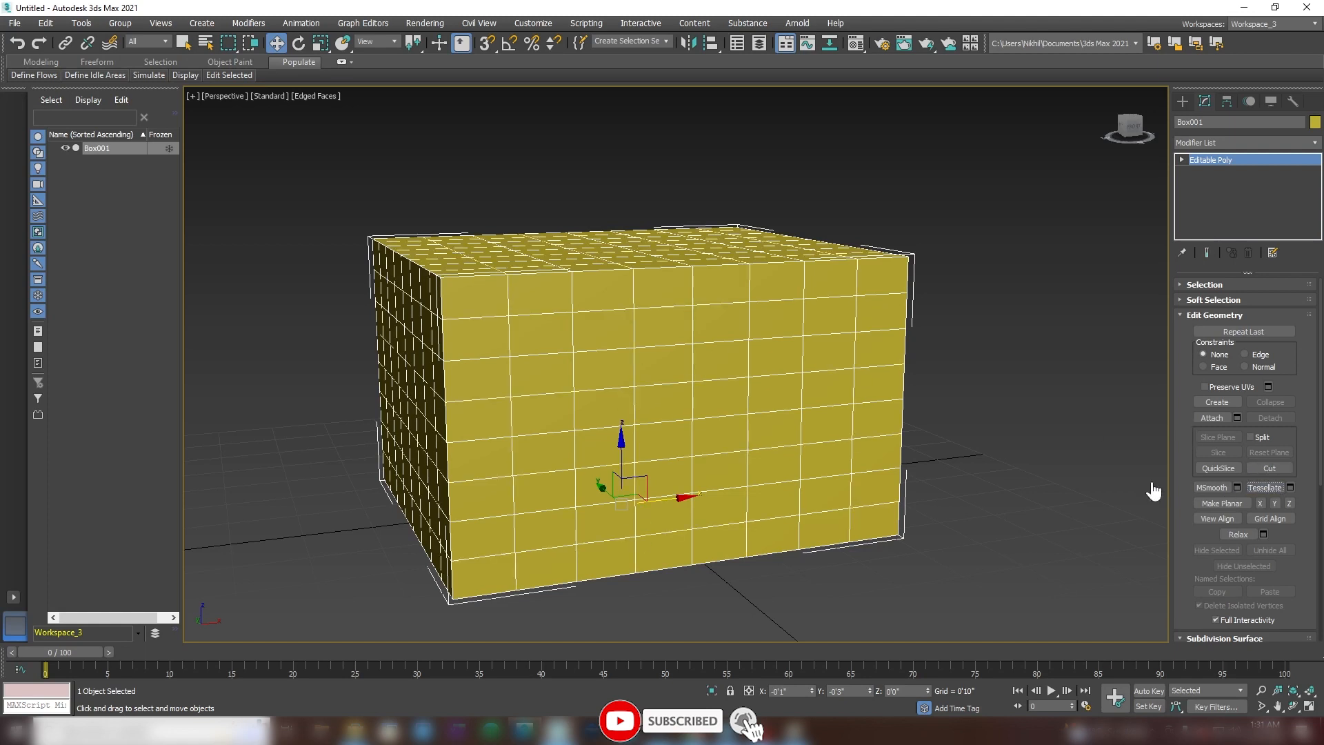
pyautogui.hotkey('ctrl', 'z')
pyautogui.hotkey('ctrl', 'z')
pyautogui.hotkey('ctrl', 'z')
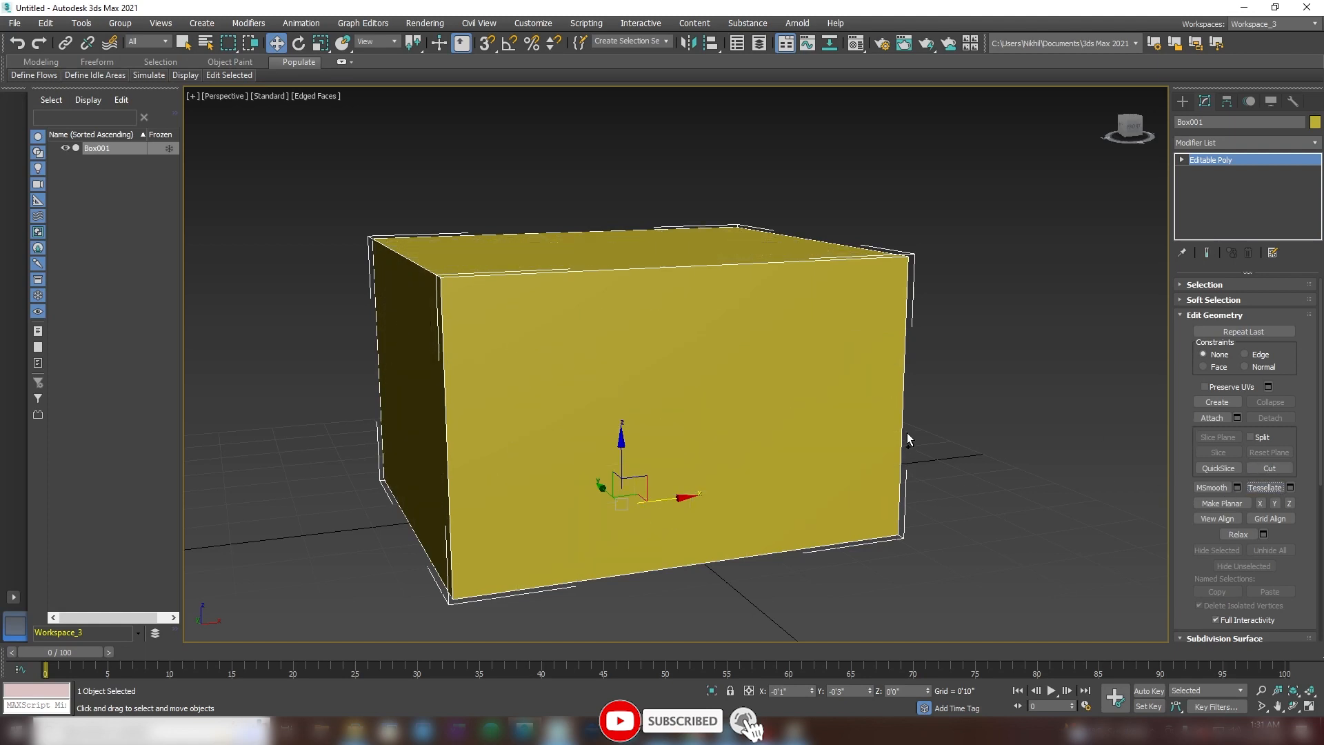
# Step: Open the Tessellate settings for the yellow box and change the tessellation type from Edge to Face
pyautogui.click(1290, 487)
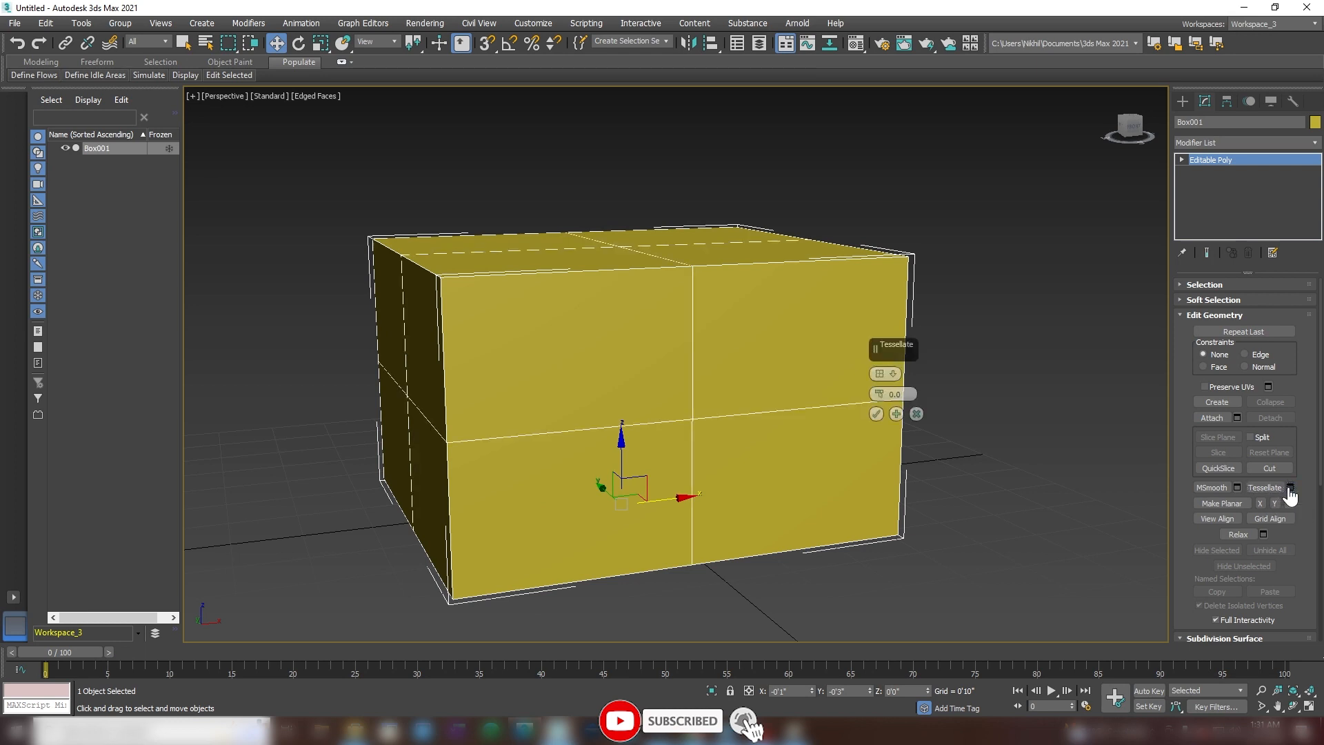
pyautogui.moveTo(897, 352); pyautogui.dragTo(1021, 352)
pyautogui.click(1017, 376)
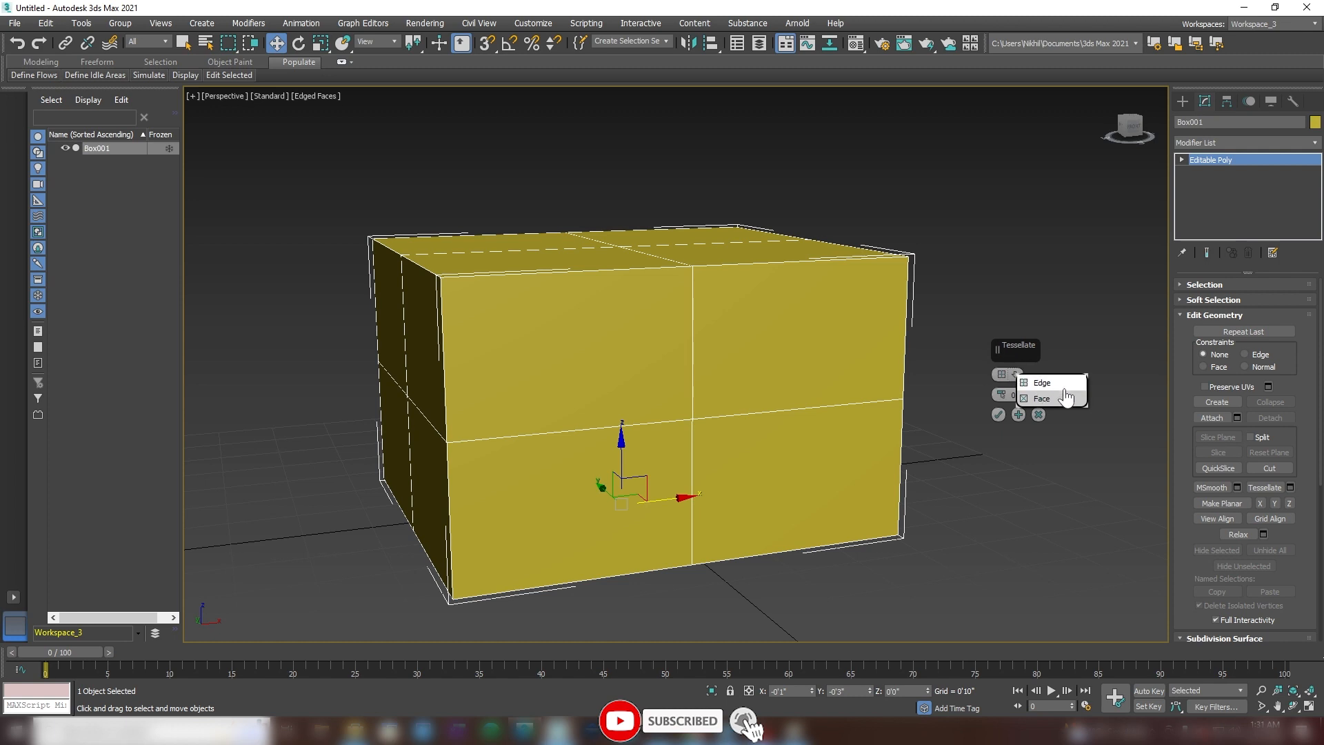
pyautogui.click(1045, 399)
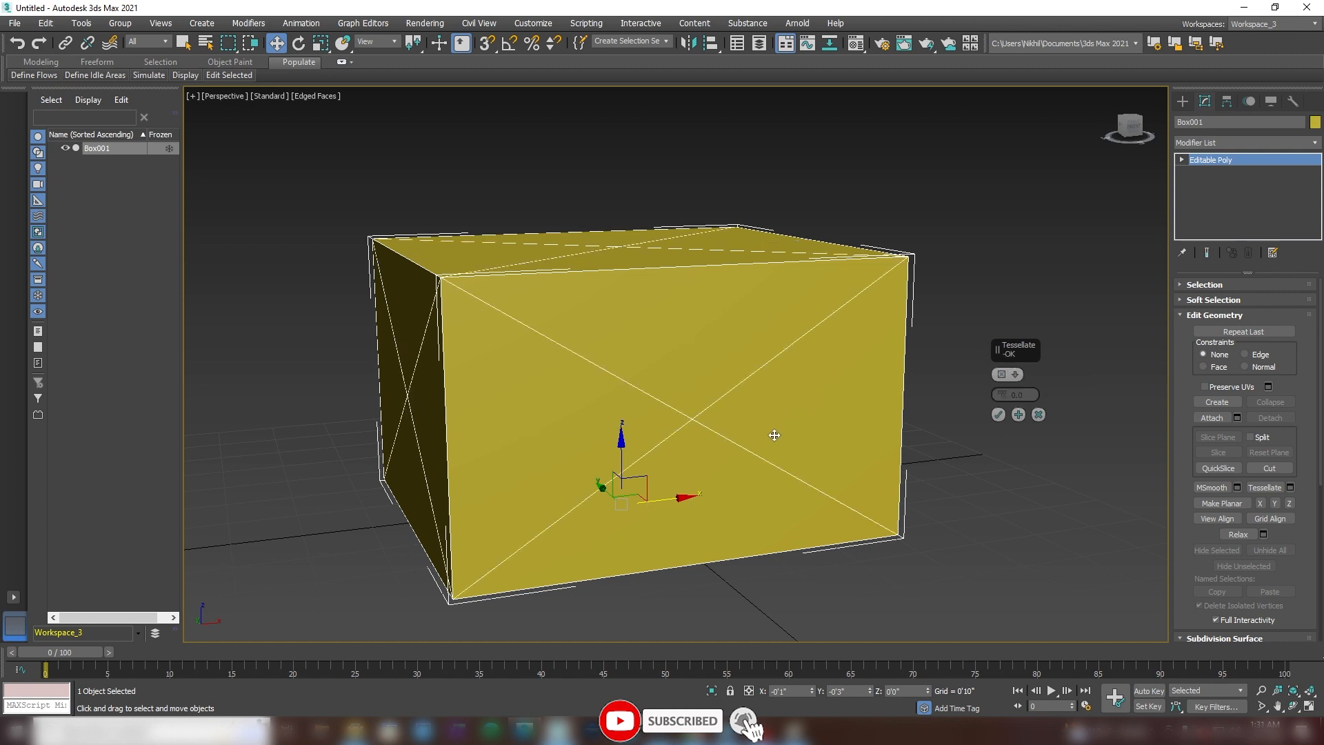
pyautogui.keyDown('alt'); pyautogui.moveTo(732, 415); pyautogui.dragTo(756, 386, button='middle'); pyautogui.keyUp('alt')
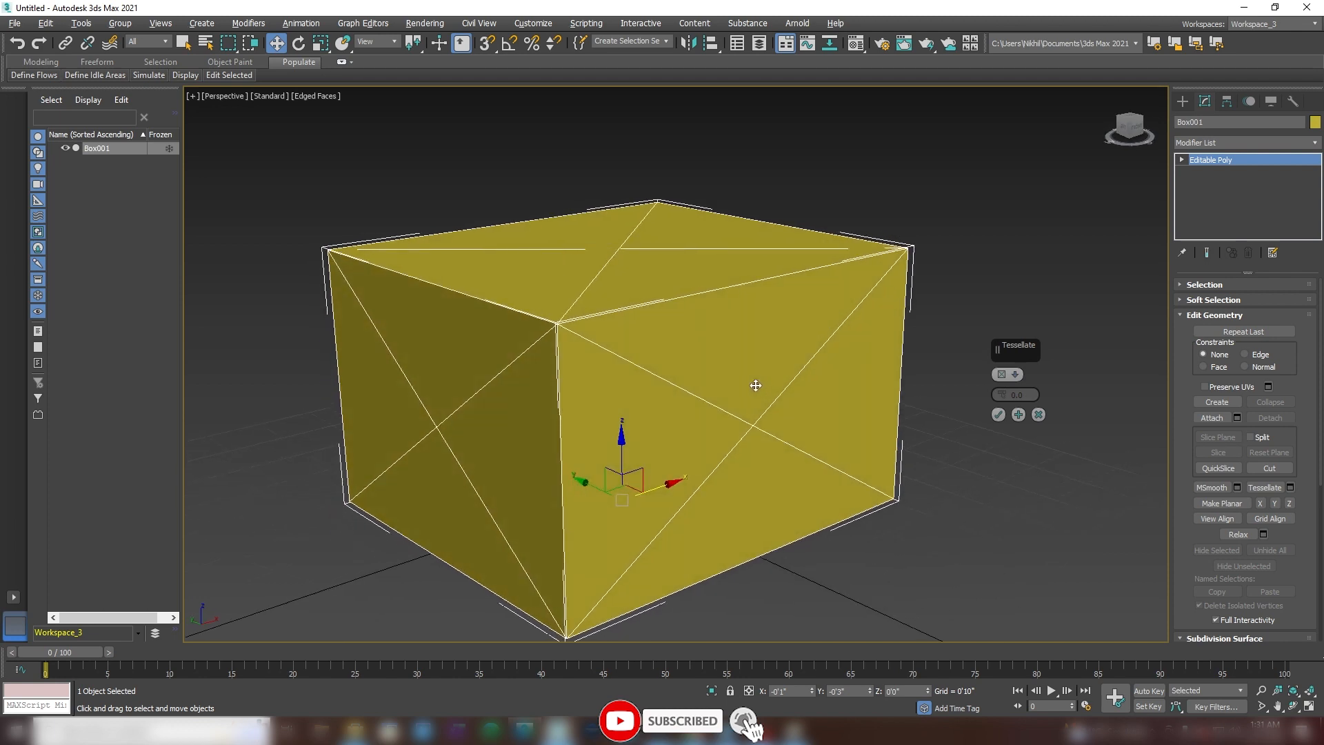
pyautogui.click(1014, 375)
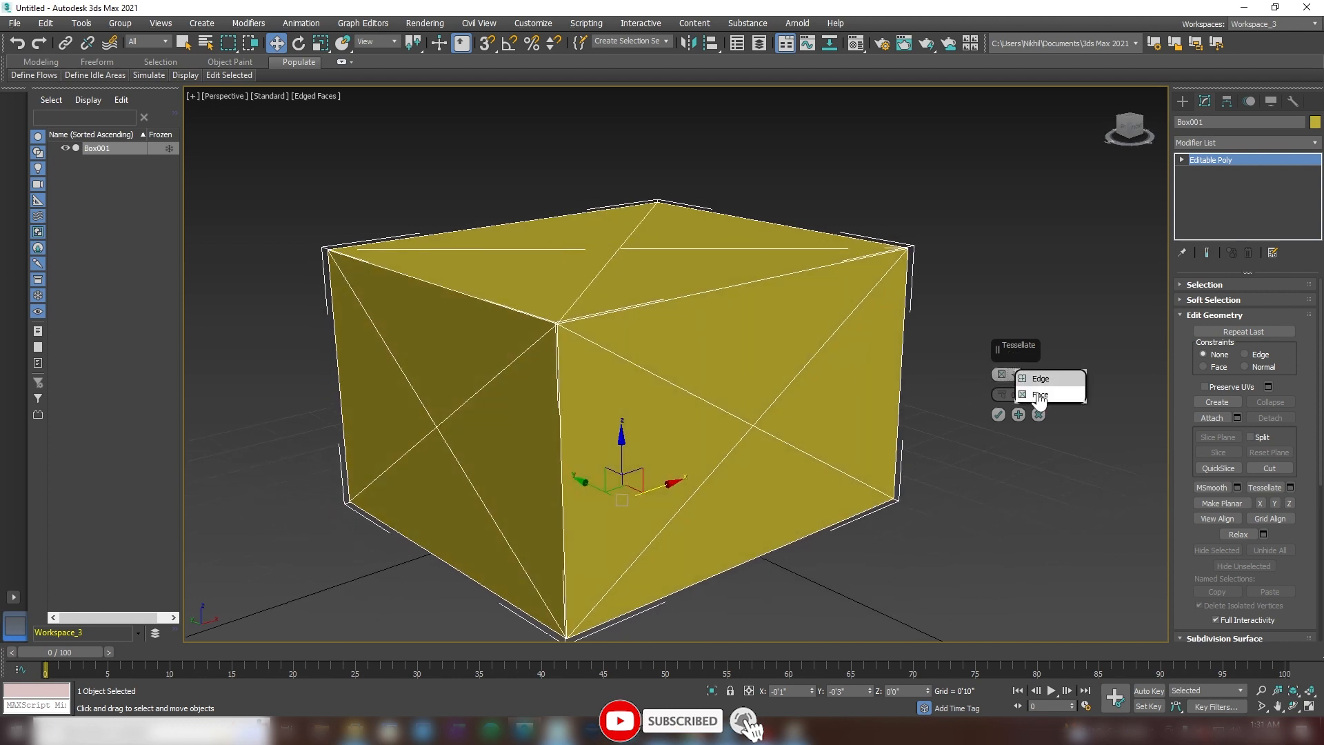
pyautogui.click(1037, 395)
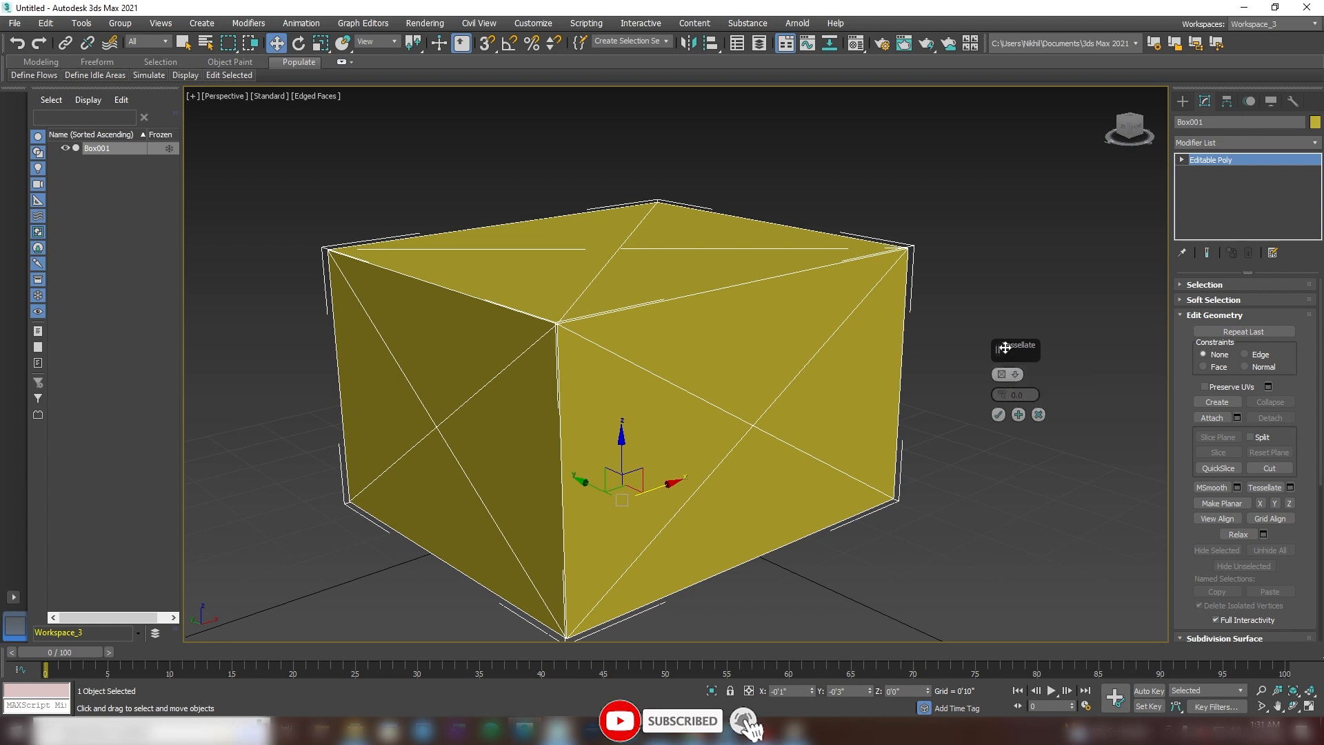
# Step: Apply Face tessellation to the yellow box three times in succession and accept the result
pyautogui.moveTo(1007, 348); pyautogui.dragTo(1051, 270)
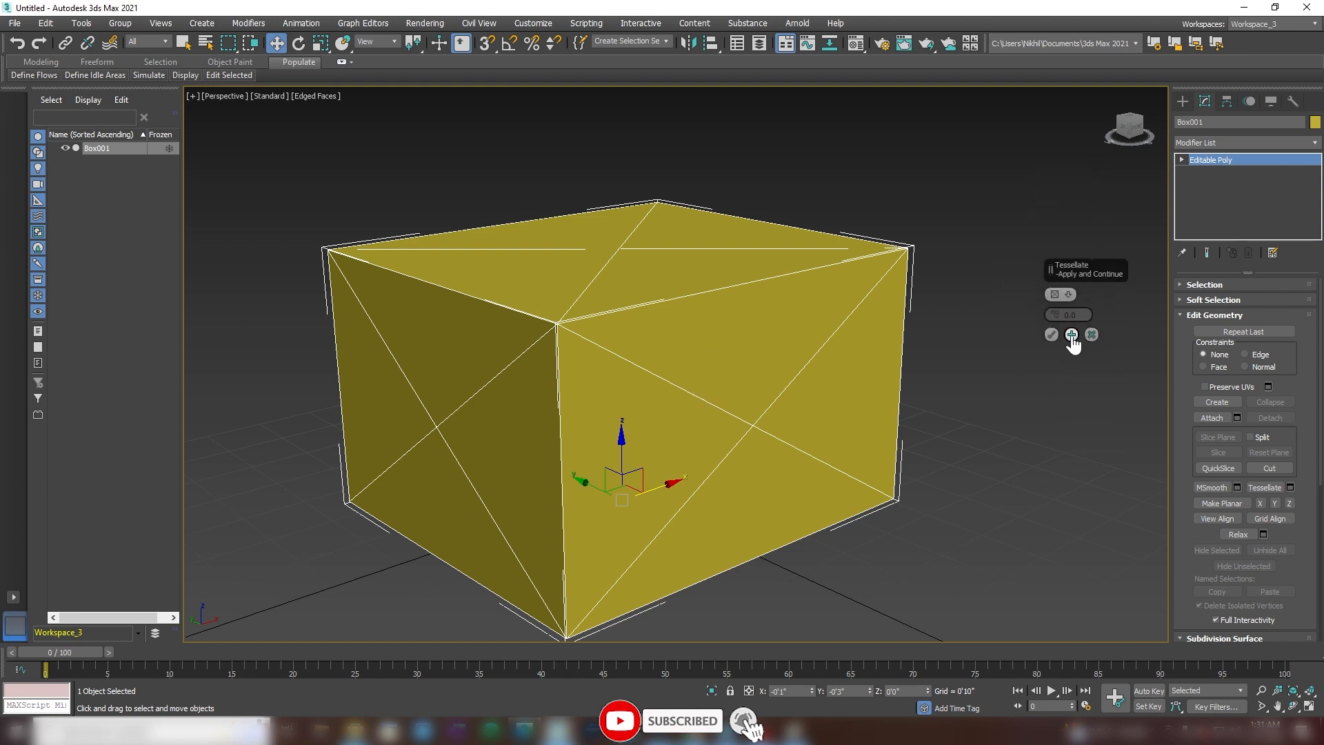
pyautogui.click(1072, 335)
pyautogui.click(1072, 336)
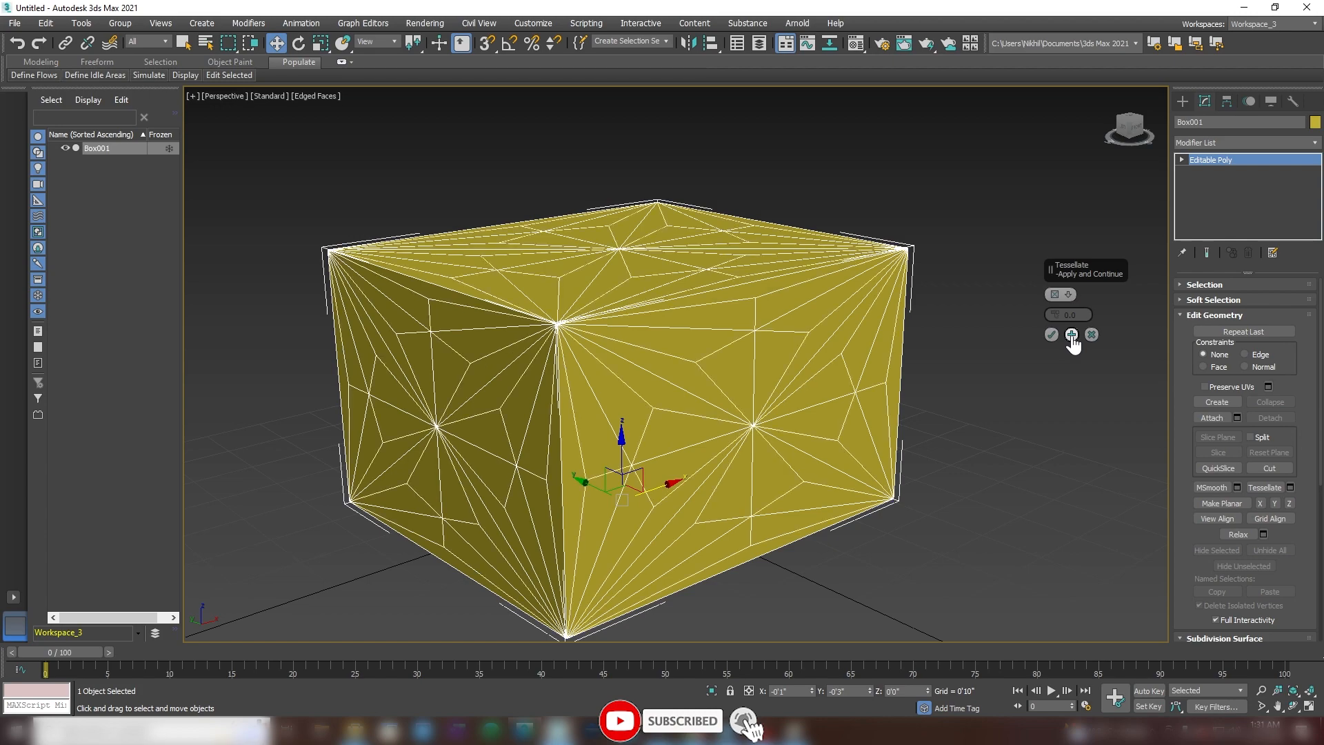
pyautogui.keyDown('alt'); pyautogui.moveTo(710, 409); pyautogui.dragTo(542, 397, button='middle'); pyautogui.keyUp('alt')
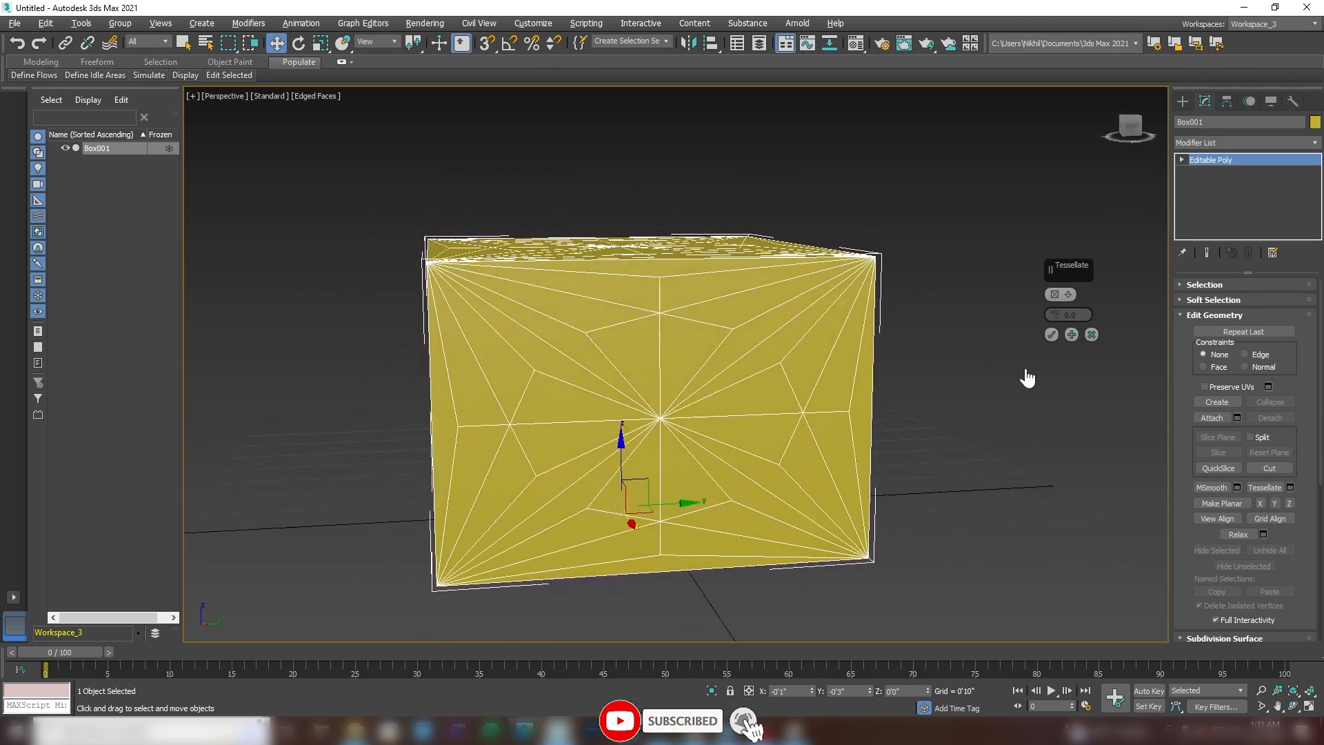
pyautogui.click(1051, 334)
pyautogui.keyDown('alt'); pyautogui.moveTo(739, 384); pyautogui.dragTo(1000, 442, button='middle'); pyautogui.keyUp('alt')
# Step: Try MeshSmooth at smoothness 1.0 on the tessellated box, cancel it, and undo the tessellations back to the plain box
pyautogui.click(1238, 487)
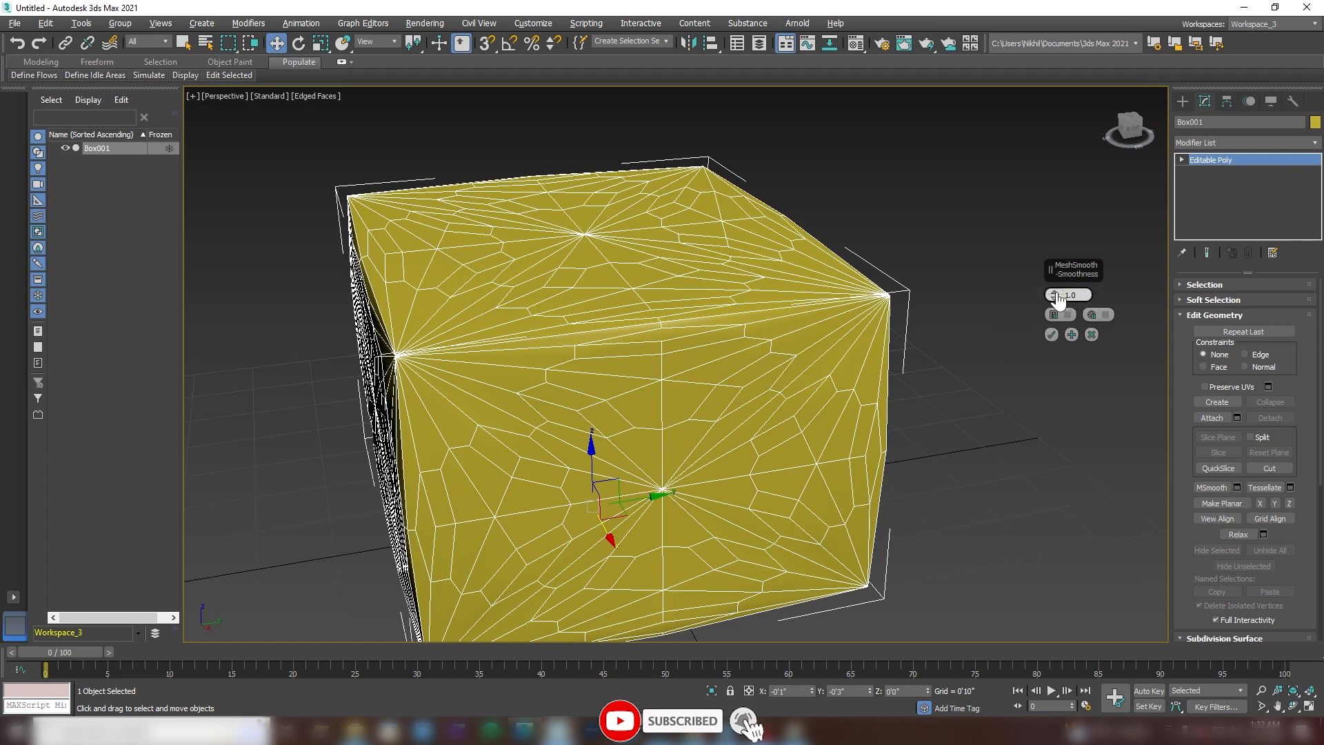
pyautogui.click(1072, 335)
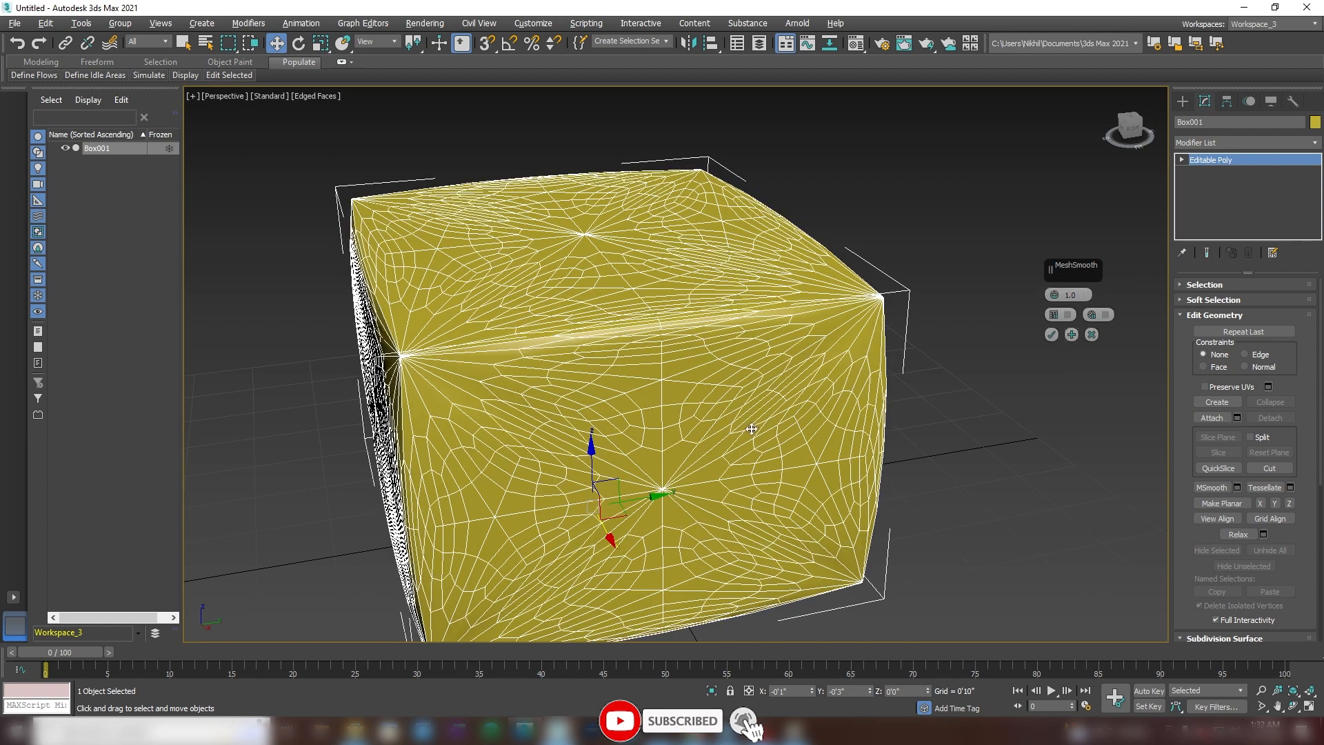
pyautogui.hotkey('ctrl', 'z')
pyautogui.click(1091, 336)
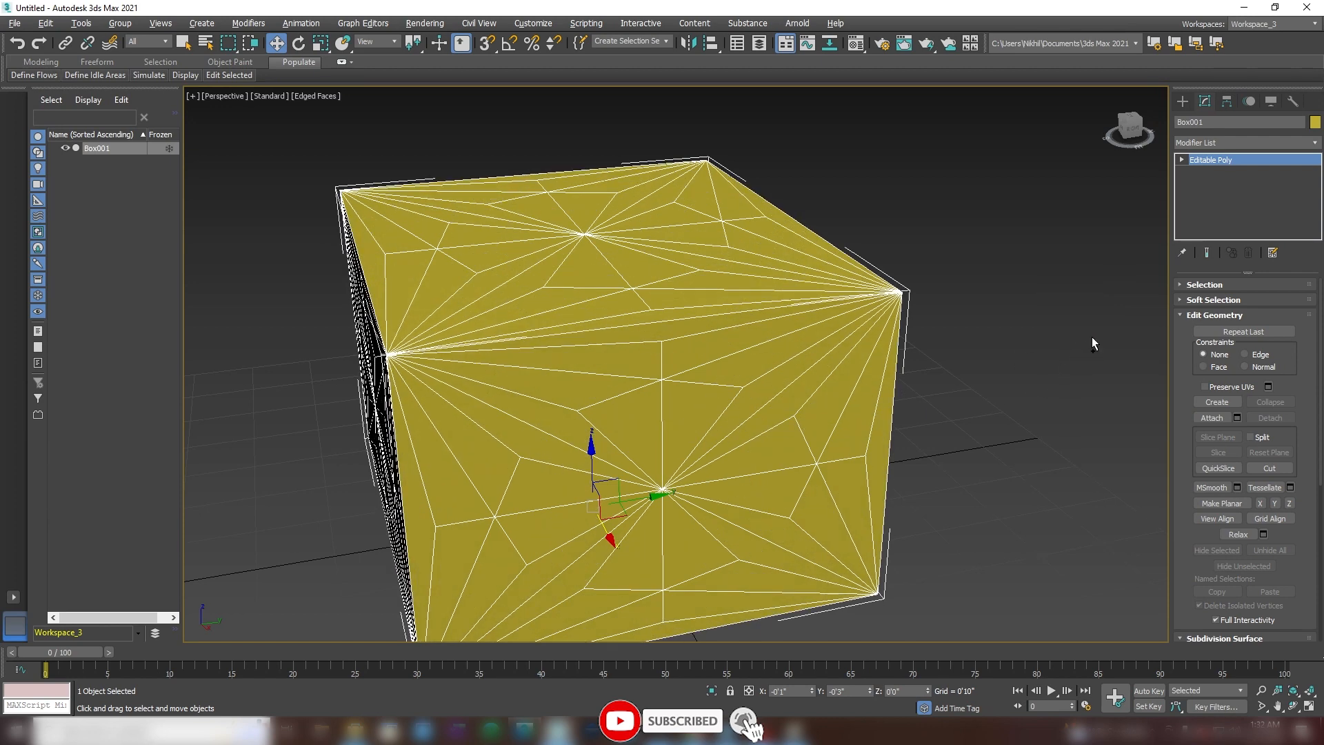
pyautogui.hotkey('ctrl', 'z')
pyautogui.hotkey('ctrl', 'z')
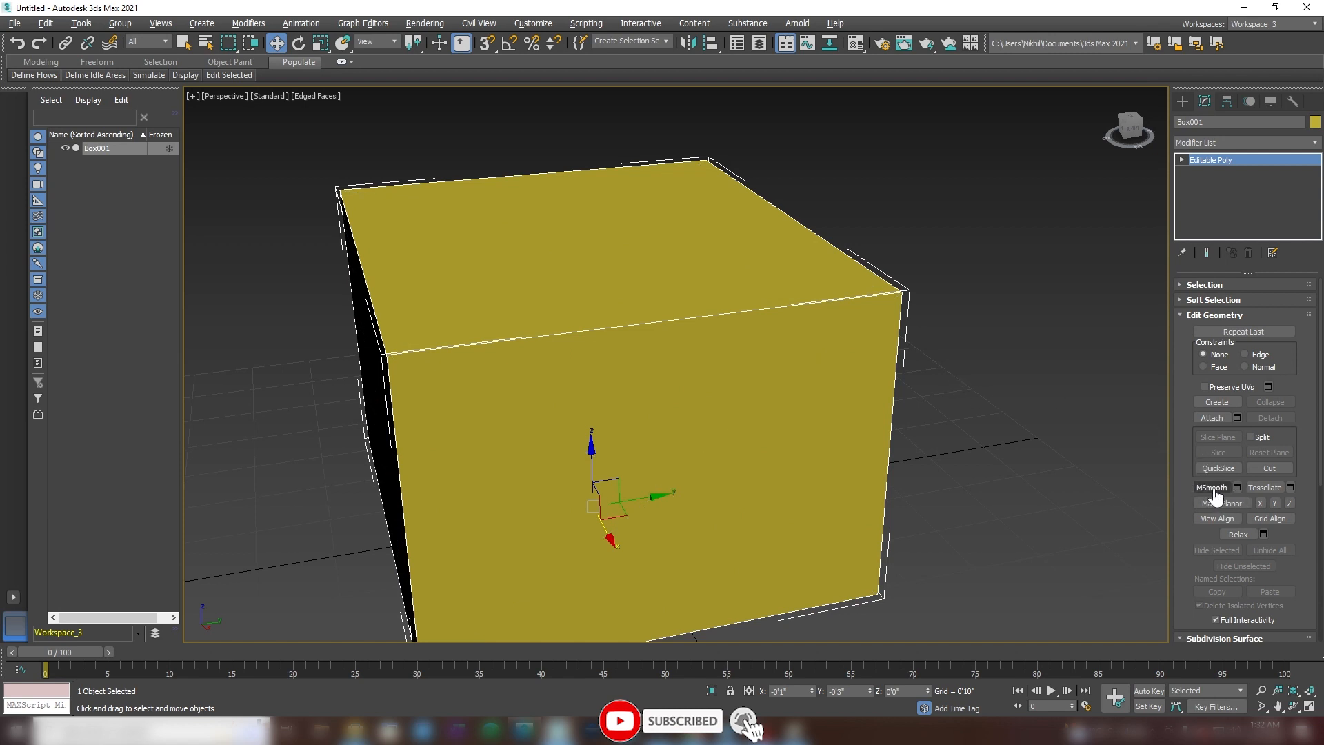
# Step: Apply MSmooth repeatedly to the plain yellow box to round it, and undo the smoothing
pyautogui.click(1214, 490)
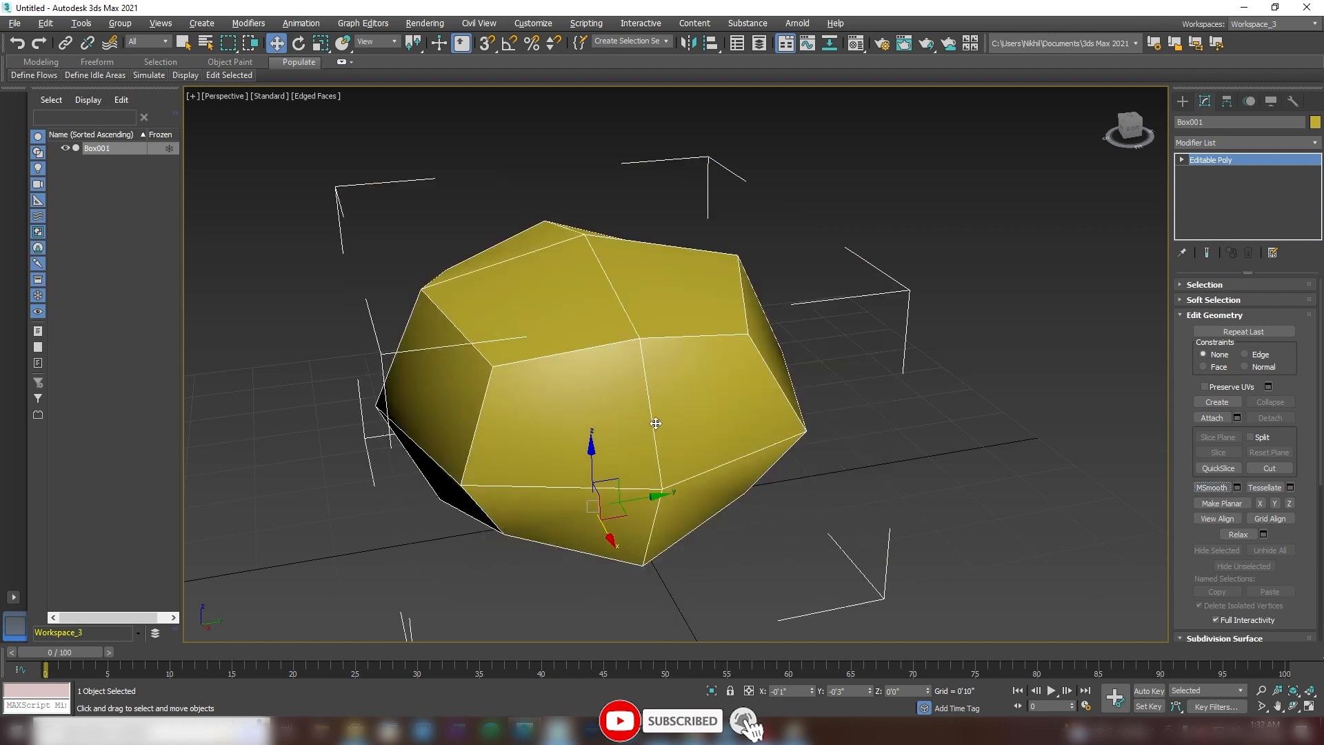
pyautogui.click(1208, 489)
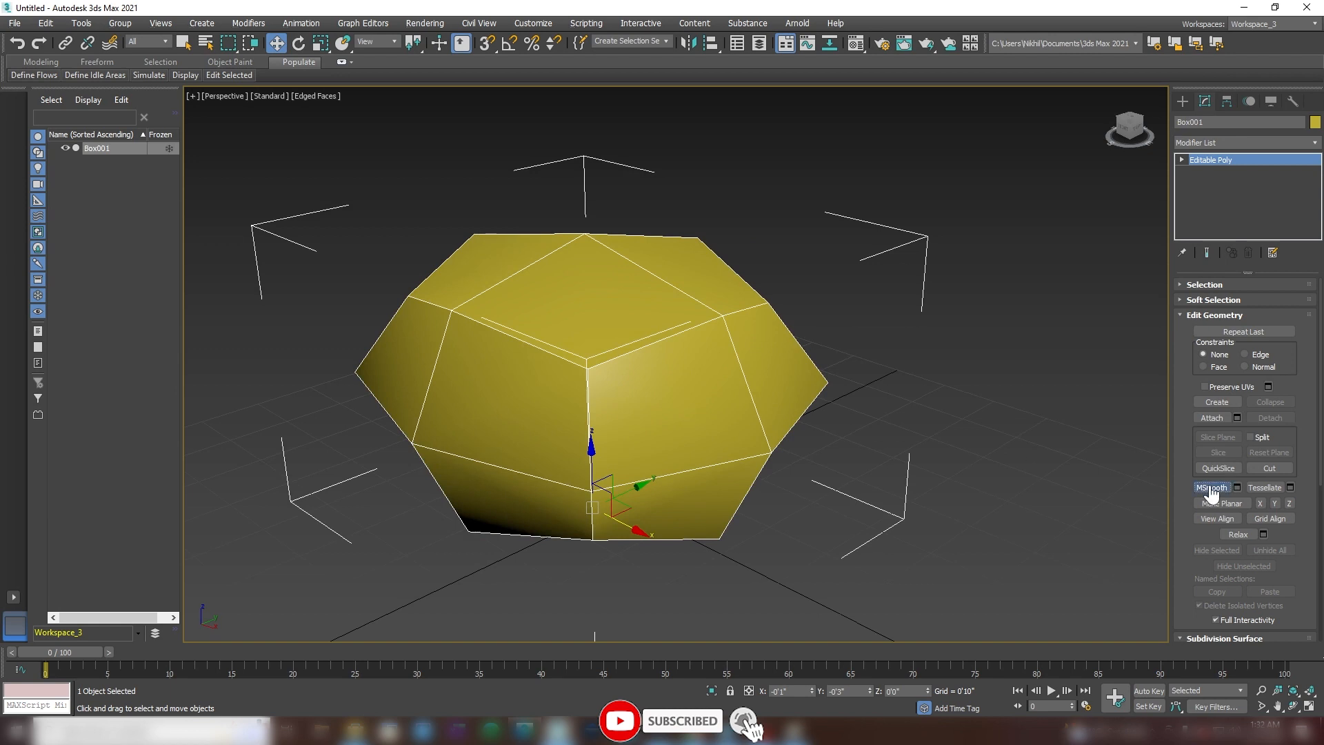
pyautogui.click(1212, 488)
pyautogui.keyDown('alt'); pyautogui.moveTo(762, 437); pyautogui.dragTo(767, 434, button='middle'); pyautogui.keyUp('alt')
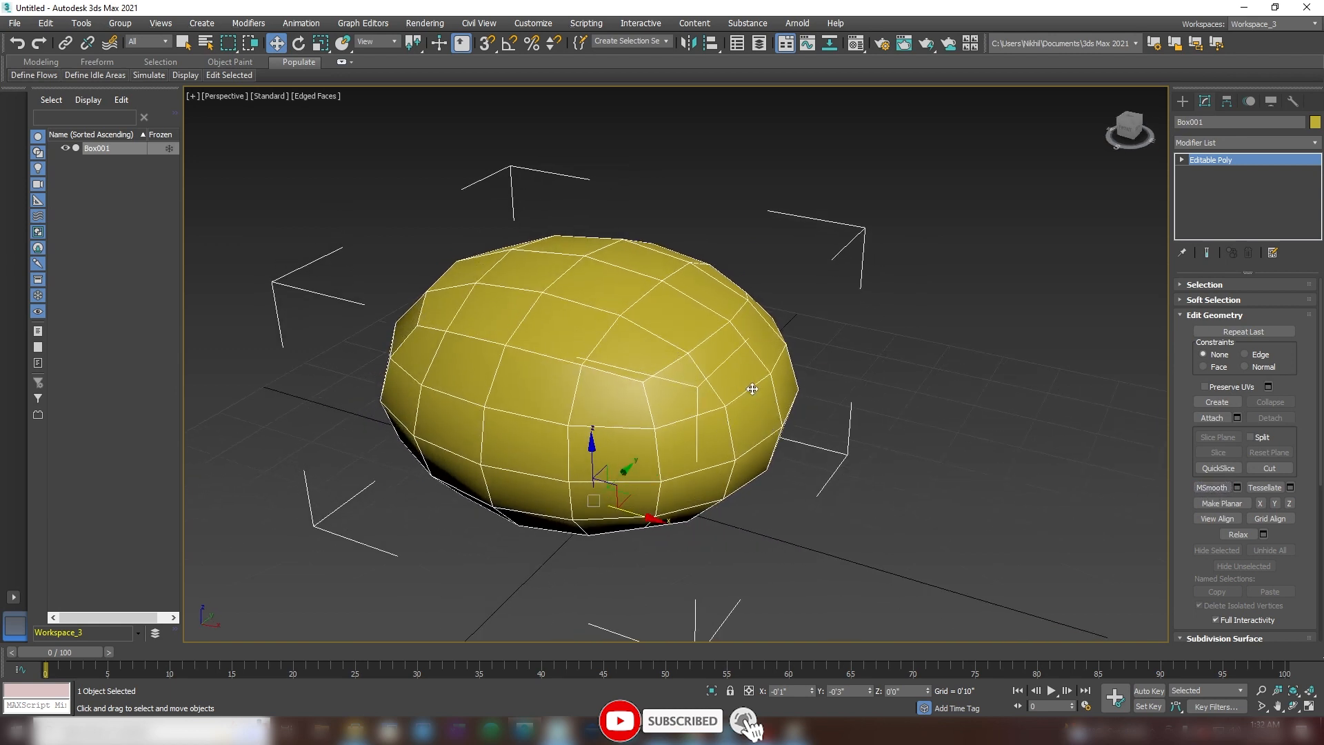
pyautogui.hotkey('ctrl', 'z')
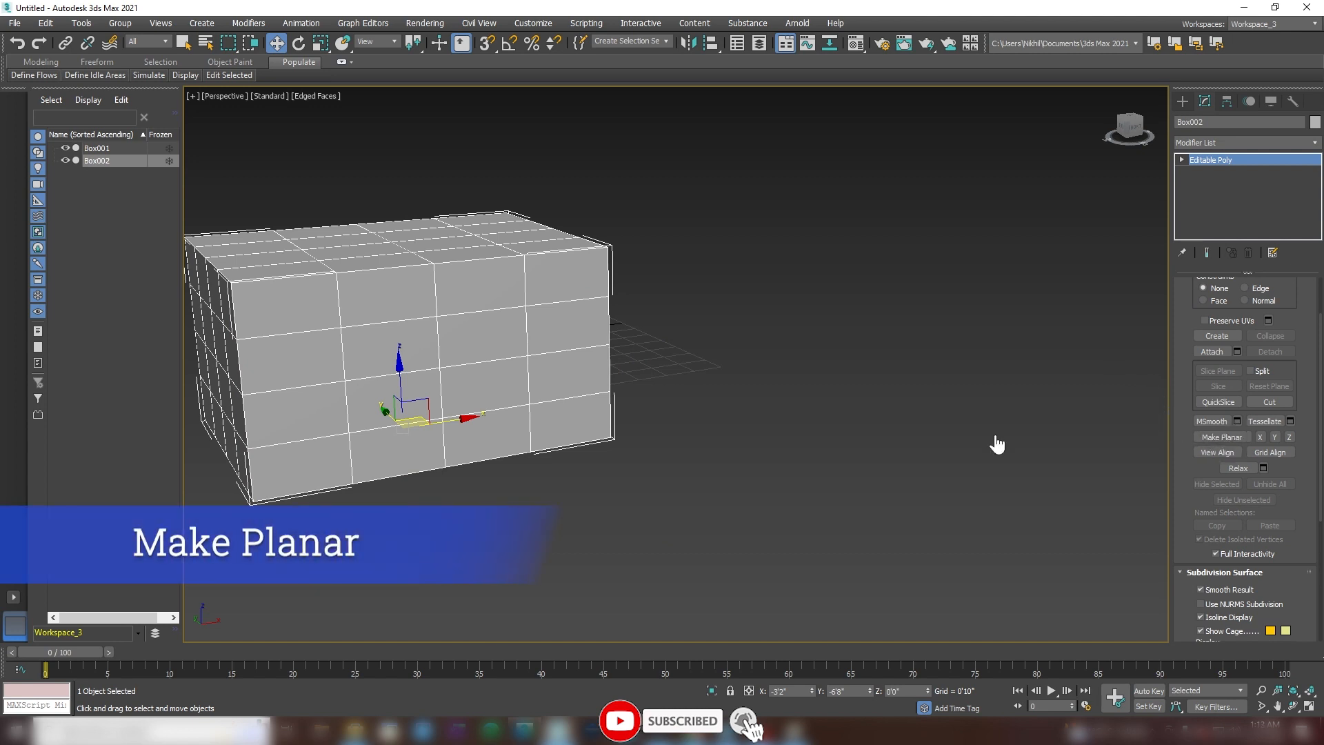
# Step: Create a teapot with a radius of about 2'2" beside the pink box
pyautogui.moveTo(723, 378); pyautogui.dragTo(818, 381, button='middle')
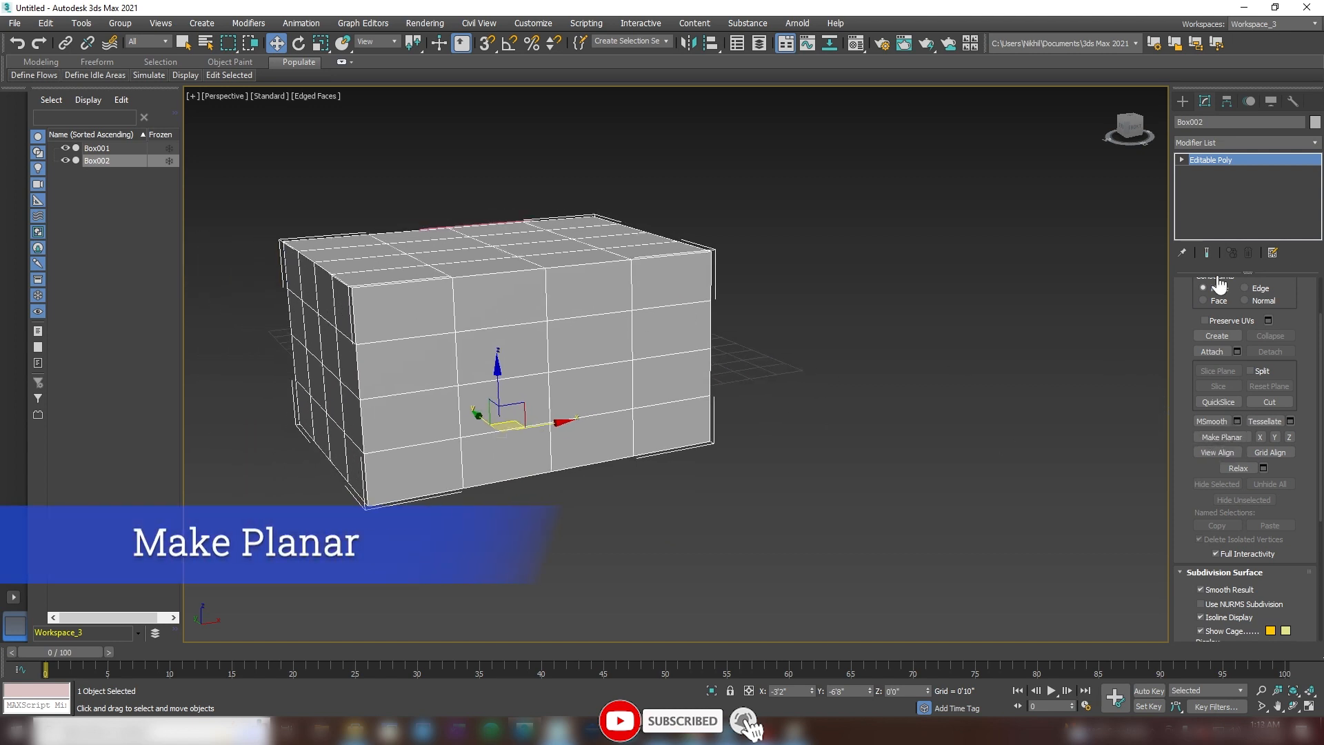
pyautogui.click(1184, 102)
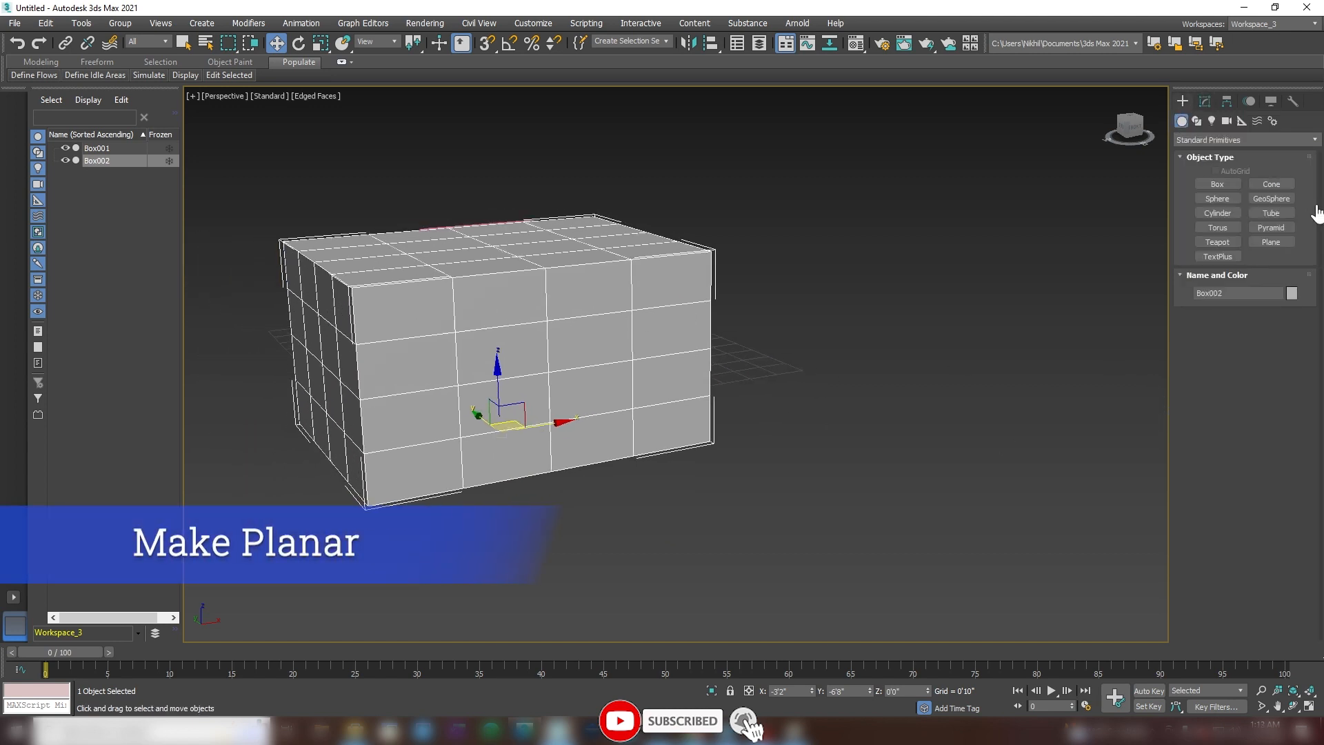
pyautogui.click(1218, 243)
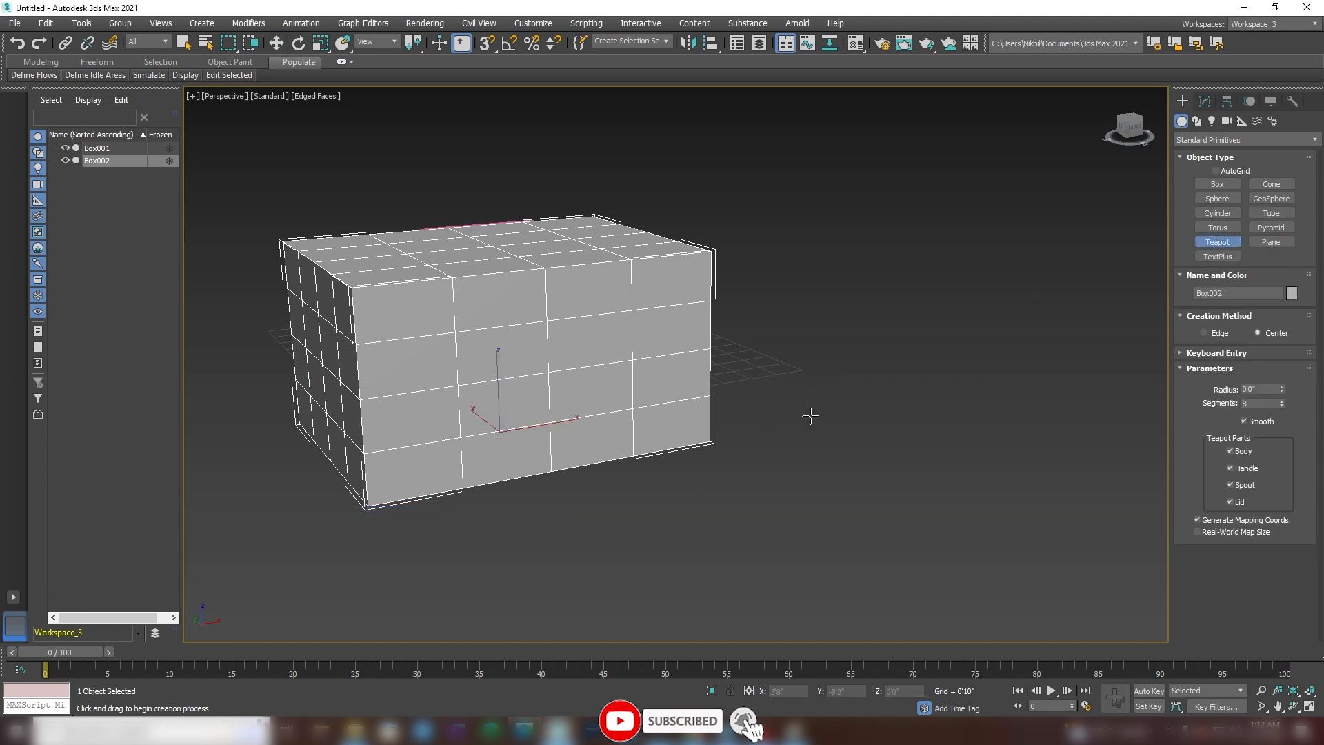
pyautogui.keyDown('alt'); pyautogui.moveTo(801, 368); pyautogui.dragTo(869, 414, button='middle'); pyautogui.keyUp('alt')
pyautogui.moveTo(1028, 497); pyautogui.dragTo(1090, 510)
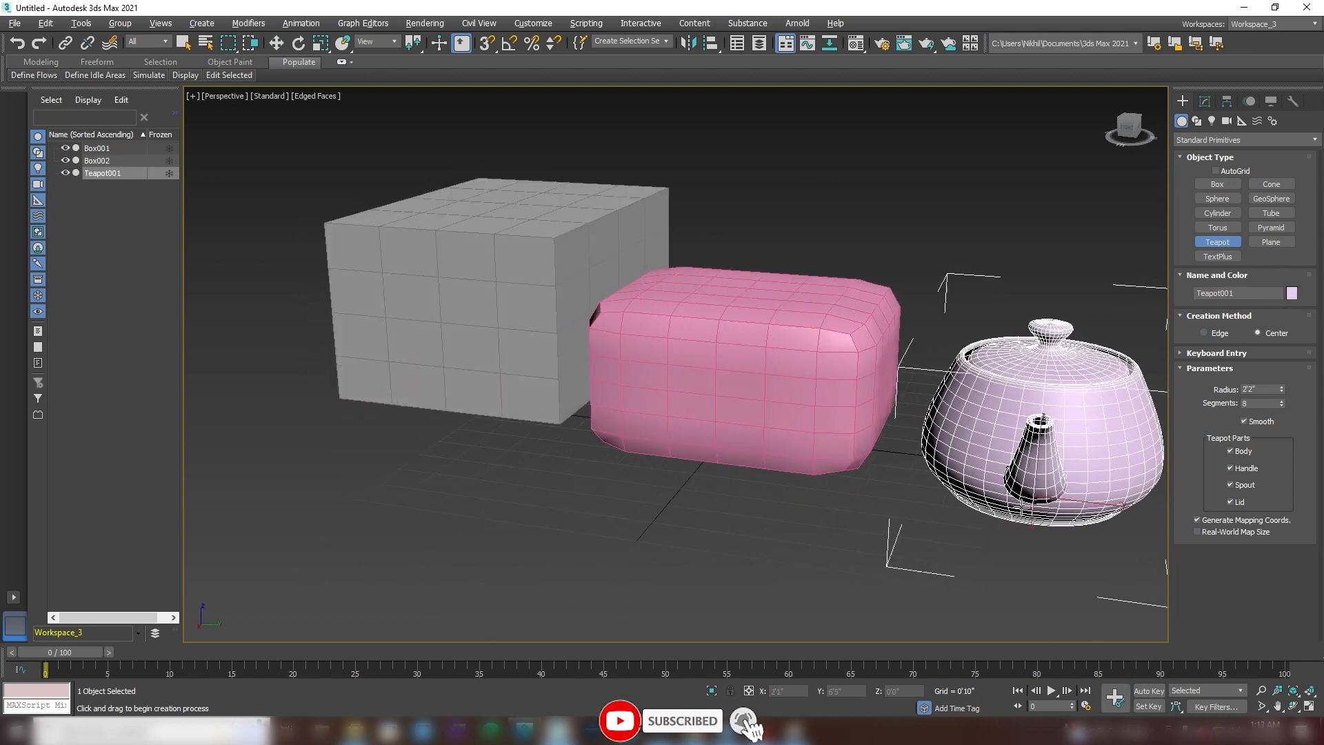
# Step: Convert the new teapot to an Editable Poly
pyautogui.keyDown('alt'); pyautogui.moveTo(1034, 497); pyautogui.dragTo(892, 454, button='middle'); pyautogui.keyUp('alt')
pyautogui.press('w')
pyautogui.rightClick(893, 454)
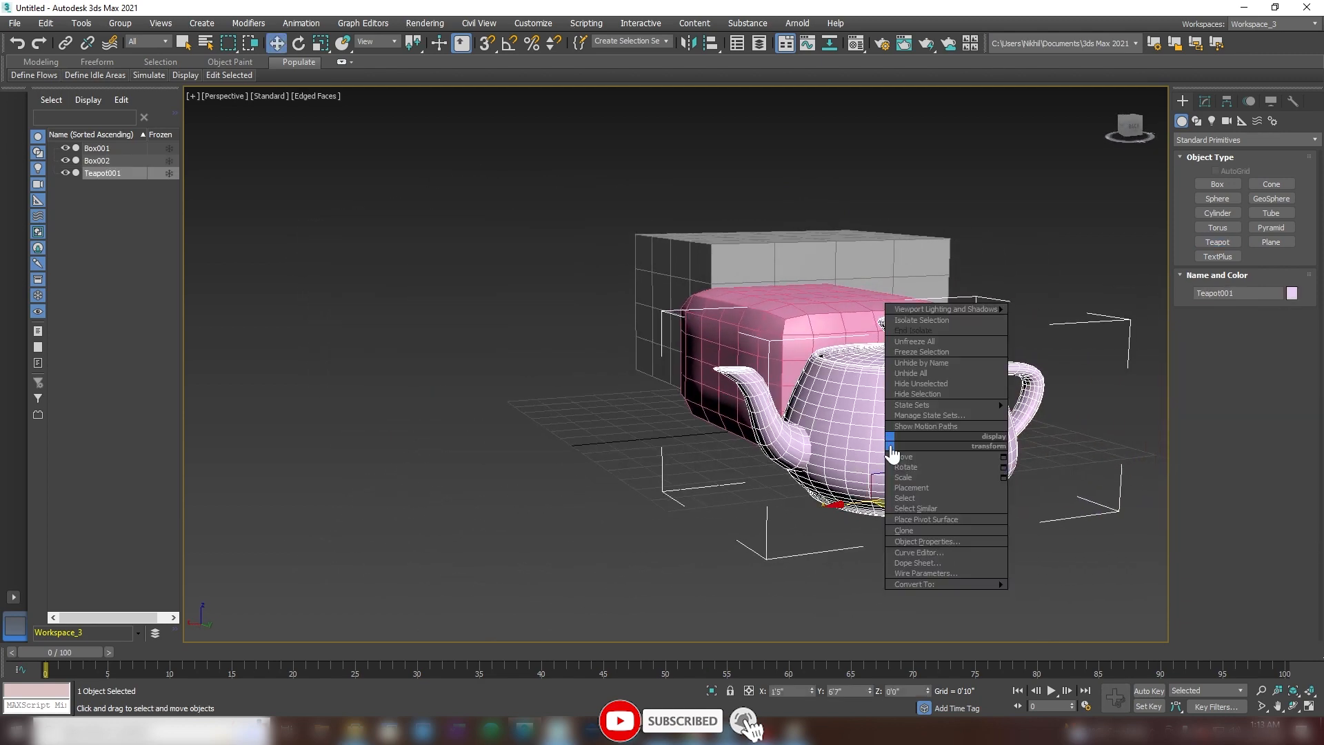
pyautogui.moveTo(970, 583)
pyautogui.click(1031, 594)
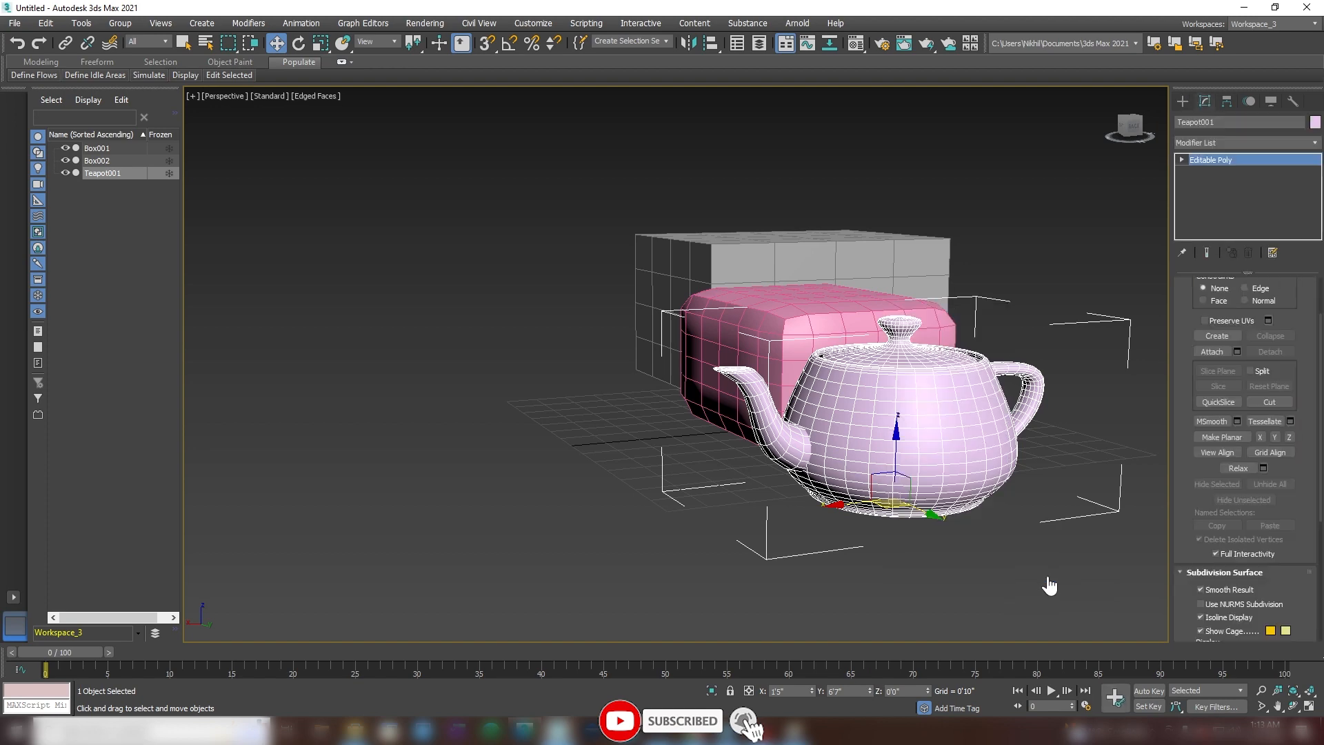
# Step: Select the teapot's lowest vertices at Vertex level, try flattening them with Make Planar, and undo the flattening
pyautogui.click(1182, 160)
pyautogui.click(1208, 172)
pyautogui.keyDown('alt'); pyautogui.moveTo(911, 487); pyautogui.dragTo(765, 505, button='middle'); pyautogui.keyUp('alt')
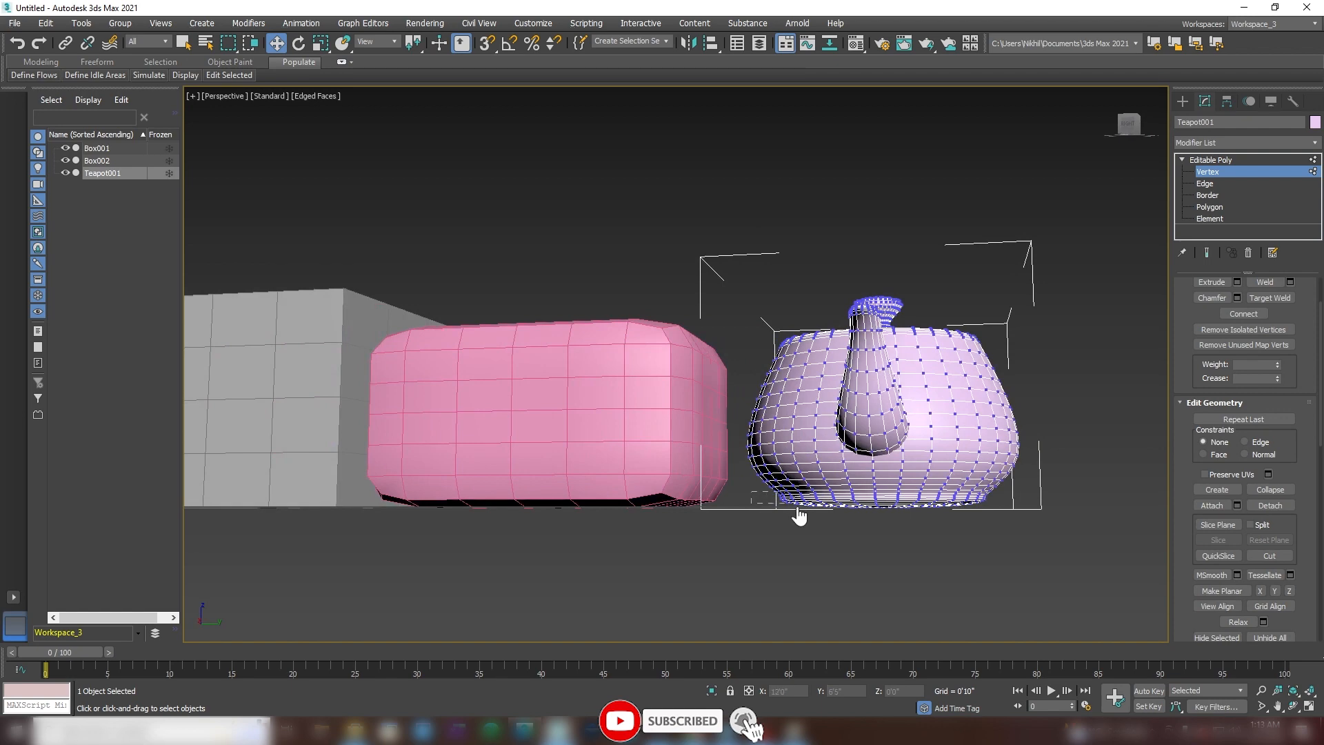
pyautogui.moveTo(797, 509); pyautogui.dragTo(1036, 560)
pyautogui.scroll(3, 948, 536)
pyautogui.keyDown('alt'); pyautogui.moveTo(991, 554); pyautogui.dragTo(938, 515, button='middle'); pyautogui.keyUp('alt')
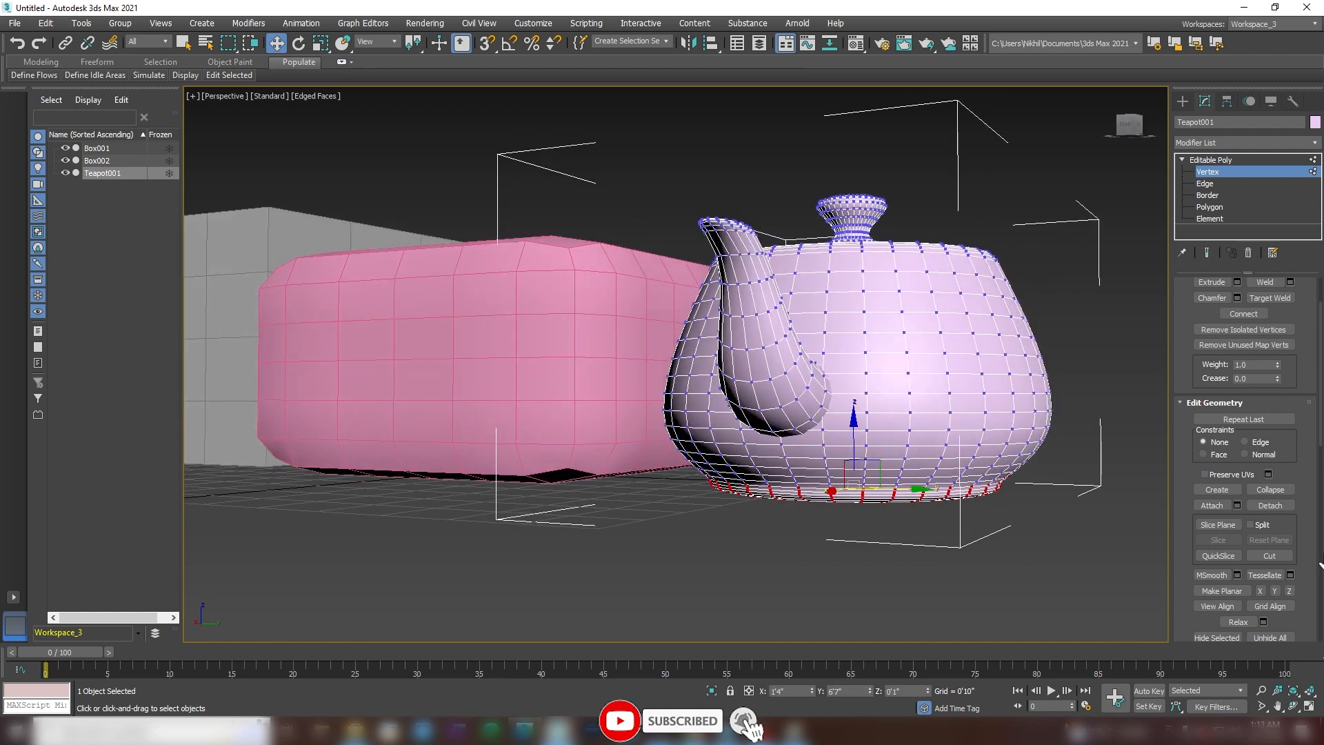
pyautogui.click(1216, 593)
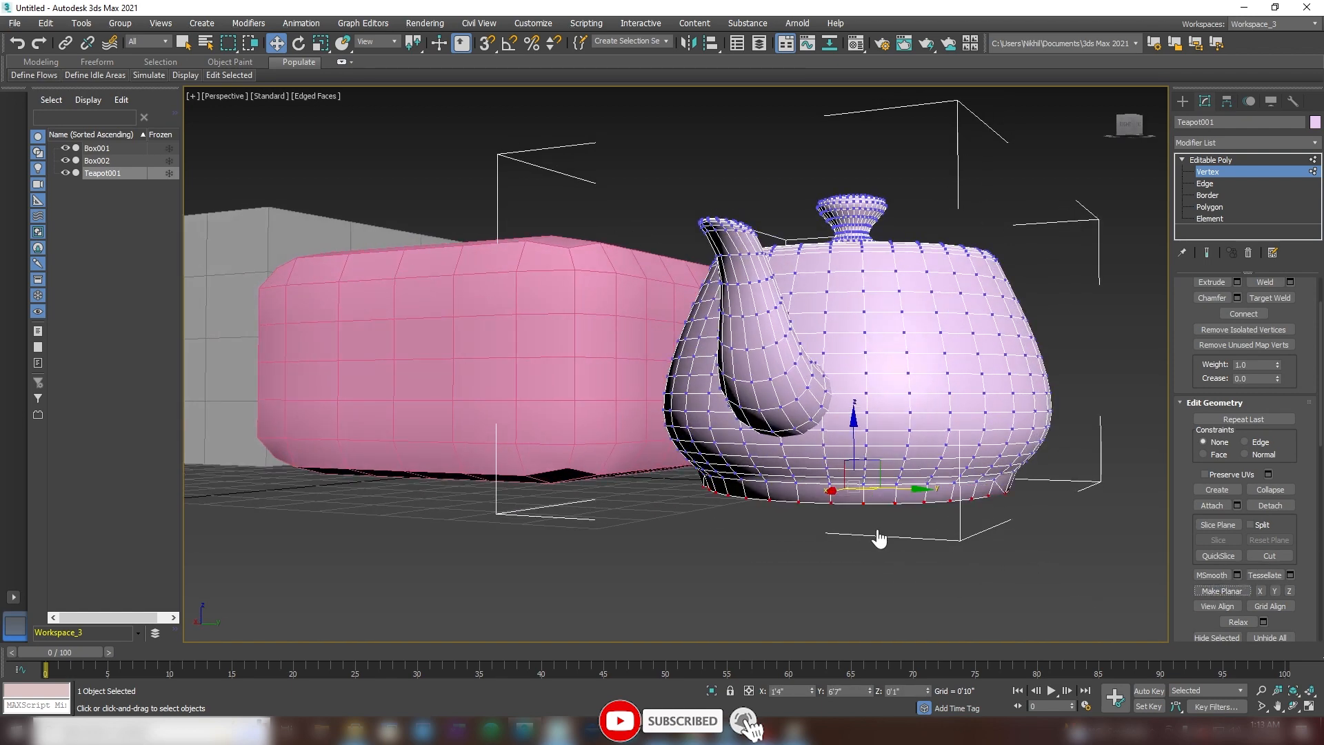
pyautogui.keyDown('alt'); pyautogui.moveTo(919, 500); pyautogui.dragTo(802, 526, button='middle'); pyautogui.keyUp('alt')
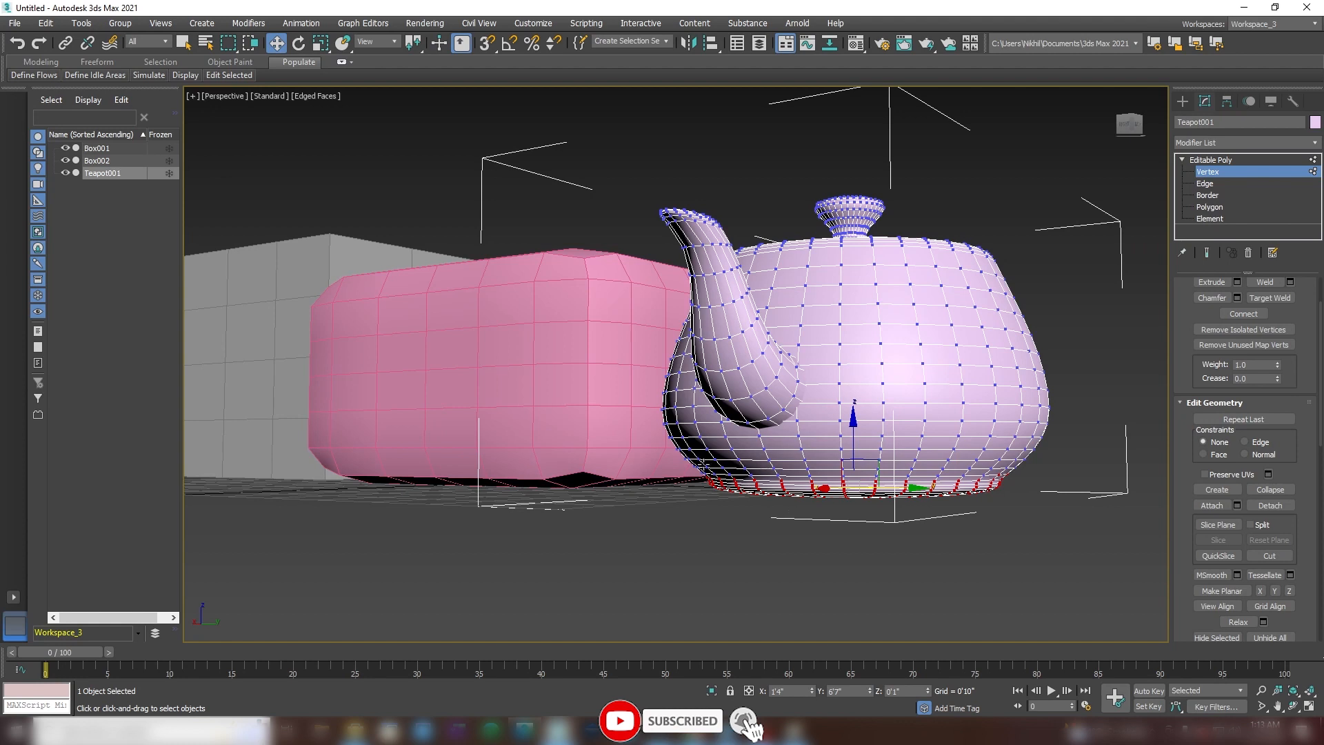
# Step: Extend the vertex selection higher up the teapot's base, flatten it with Make Planar, and undo the flattening
pyautogui.moveTo(1053, 585); pyautogui.dragTo(1083, 593)
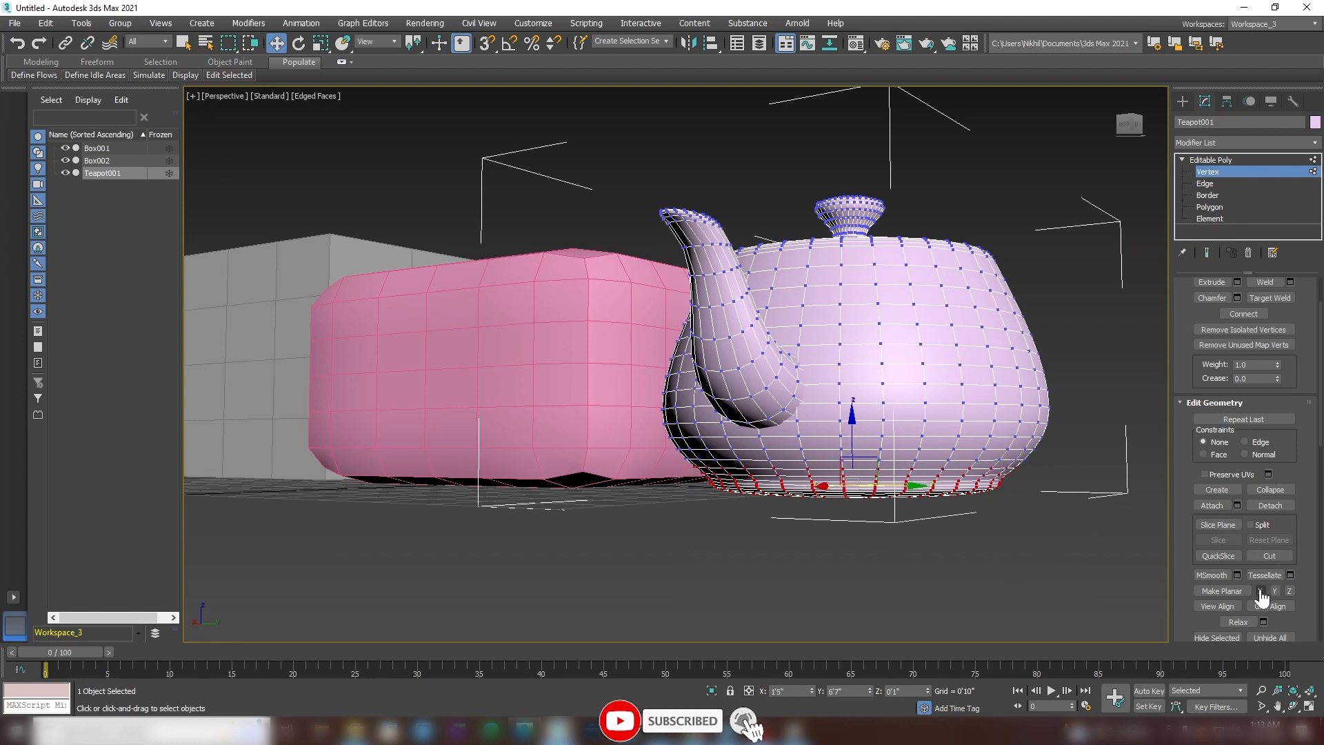
pyautogui.click(1224, 591)
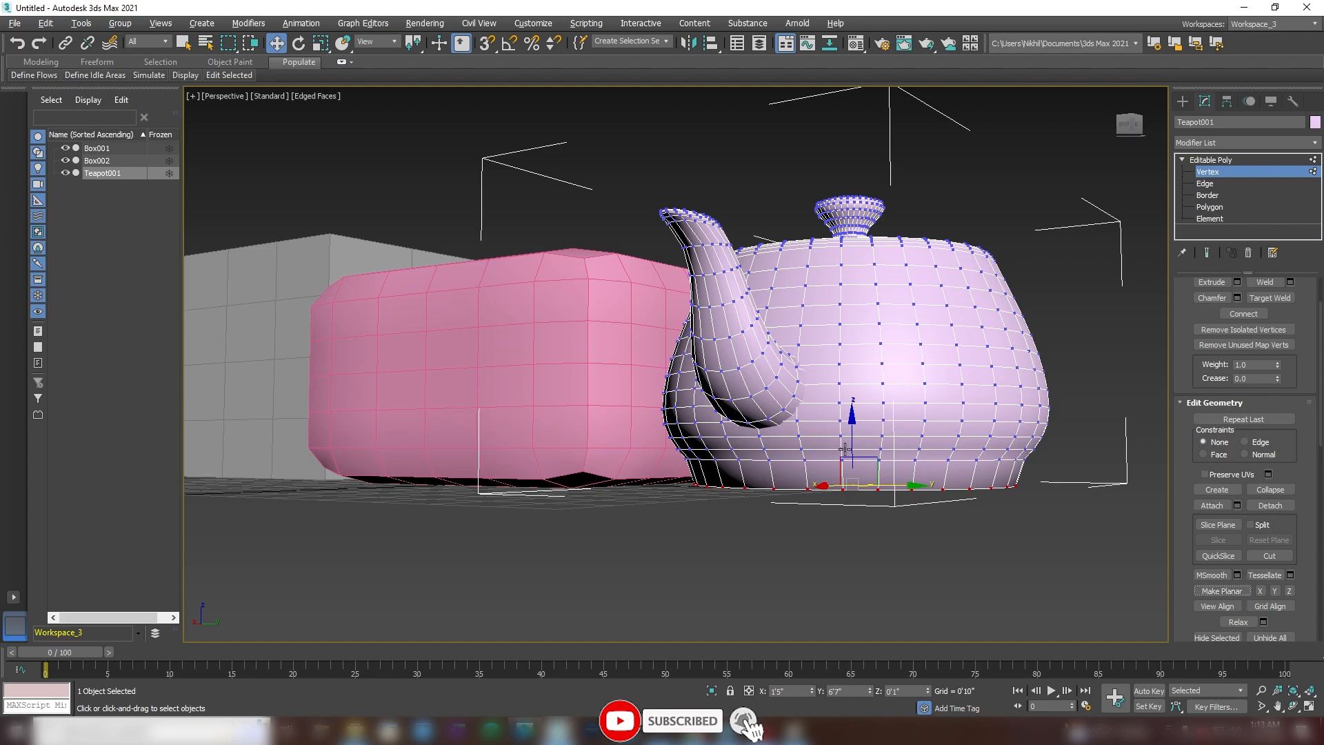
pyautogui.keyDown('alt'); pyautogui.moveTo(845, 450); pyautogui.dragTo(765, 464, button='middle'); pyautogui.keyUp('alt')
pyautogui.scroll(3, 785, 464)
pyautogui.scroll(1, 772, 464)
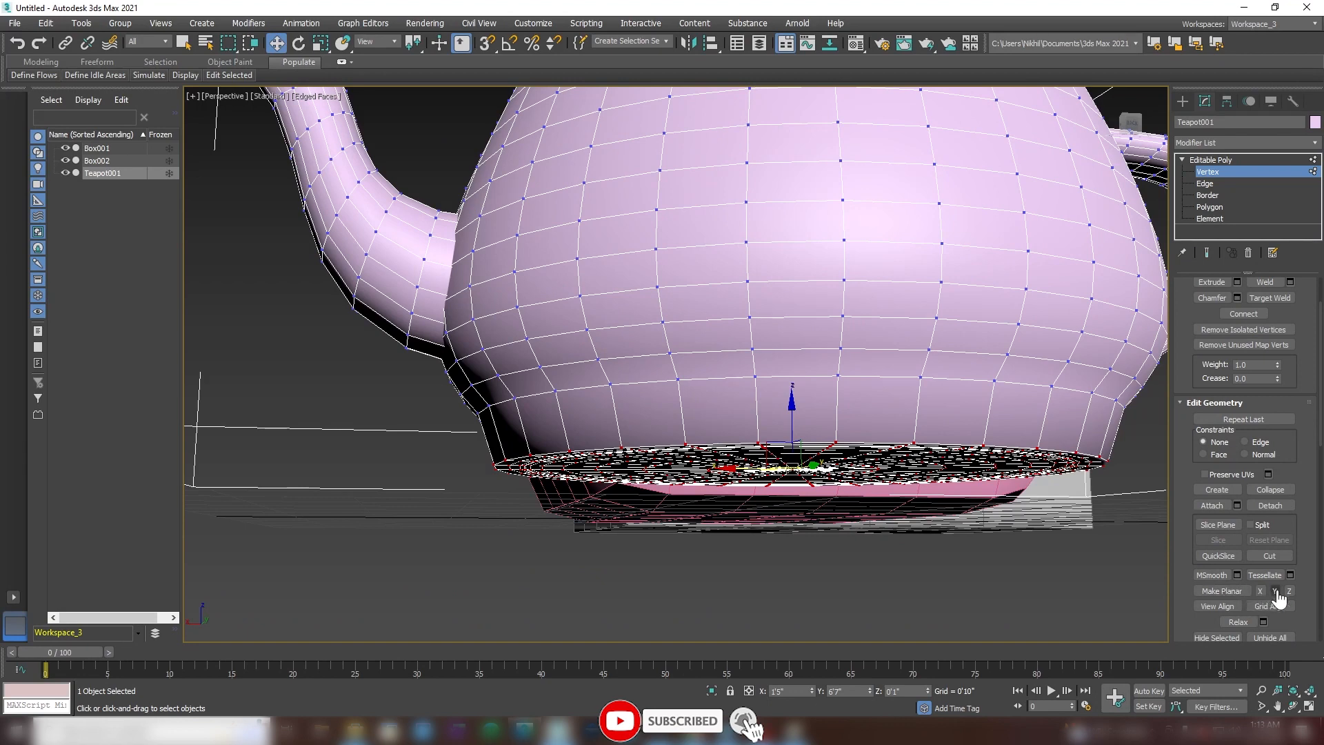
pyautogui.keyDown('alt'); pyautogui.moveTo(851, 504); pyautogui.dragTo(855, 511, button='middle'); pyautogui.keyUp('alt')
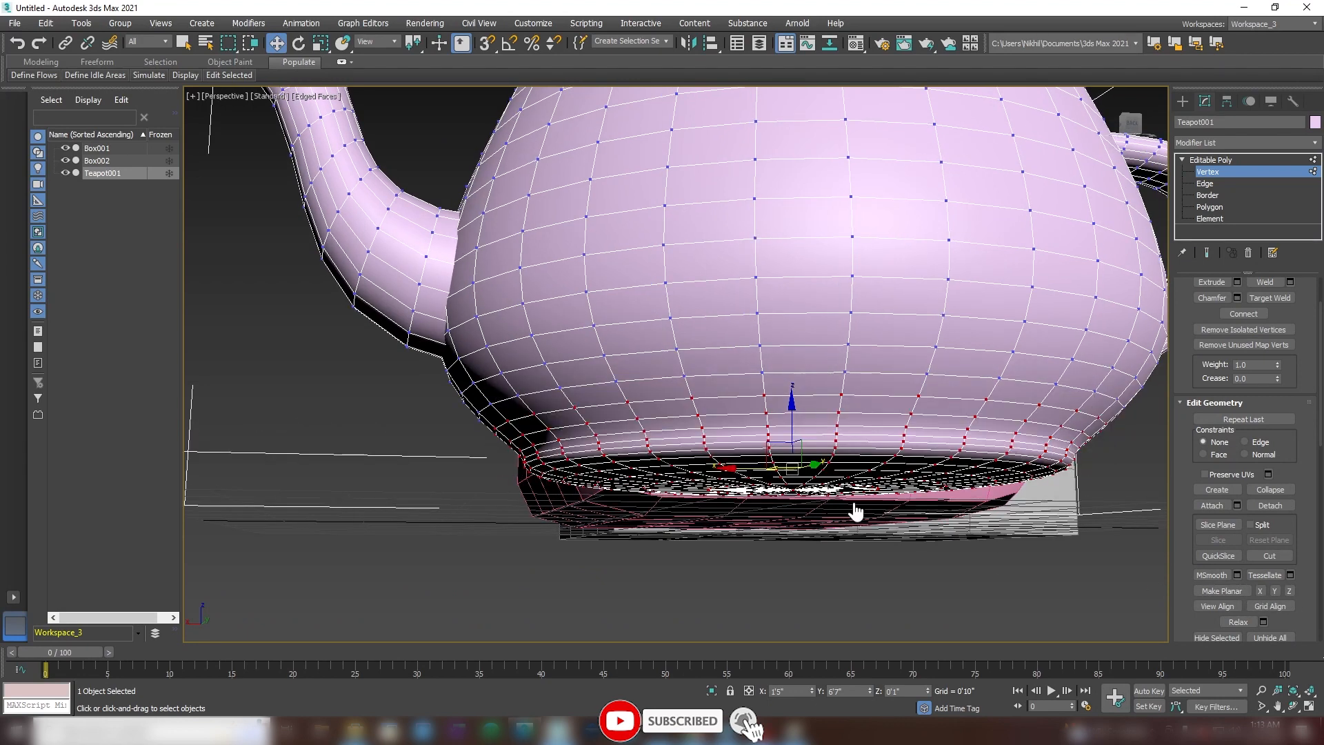
# Step: Flatten the selected base vertices along the X axis and, separately, the Y axis, undoing each result
pyautogui.click(1260, 592)
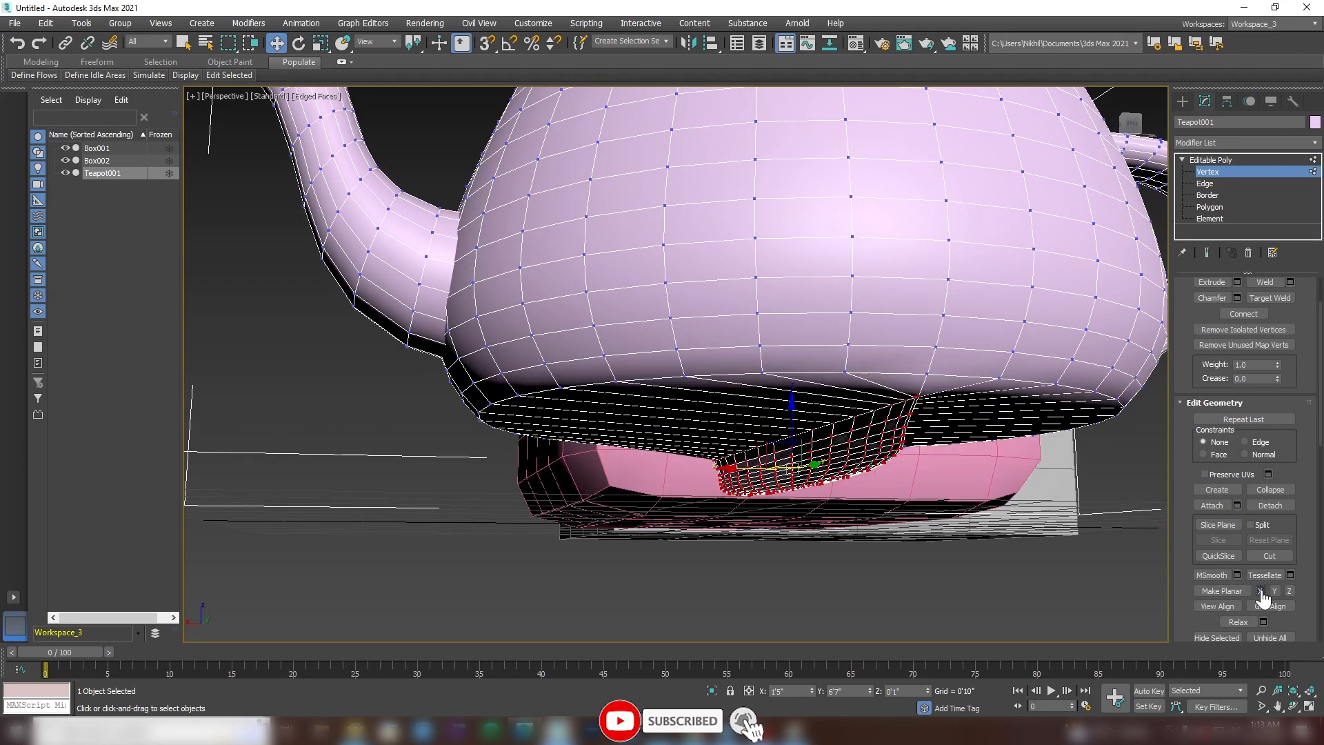
pyautogui.moveTo(848, 499)
pyautogui.keyDown('alt'); pyautogui.mouseDown(button='middle')
pyautogui.moveTo(747, 491)
pyautogui.moveTo(876, 477)
pyautogui.moveTo(820, 476)
pyautogui.moveTo(834, 480)
pyautogui.mouseUp(button='middle'); pyautogui.keyUp('alt')
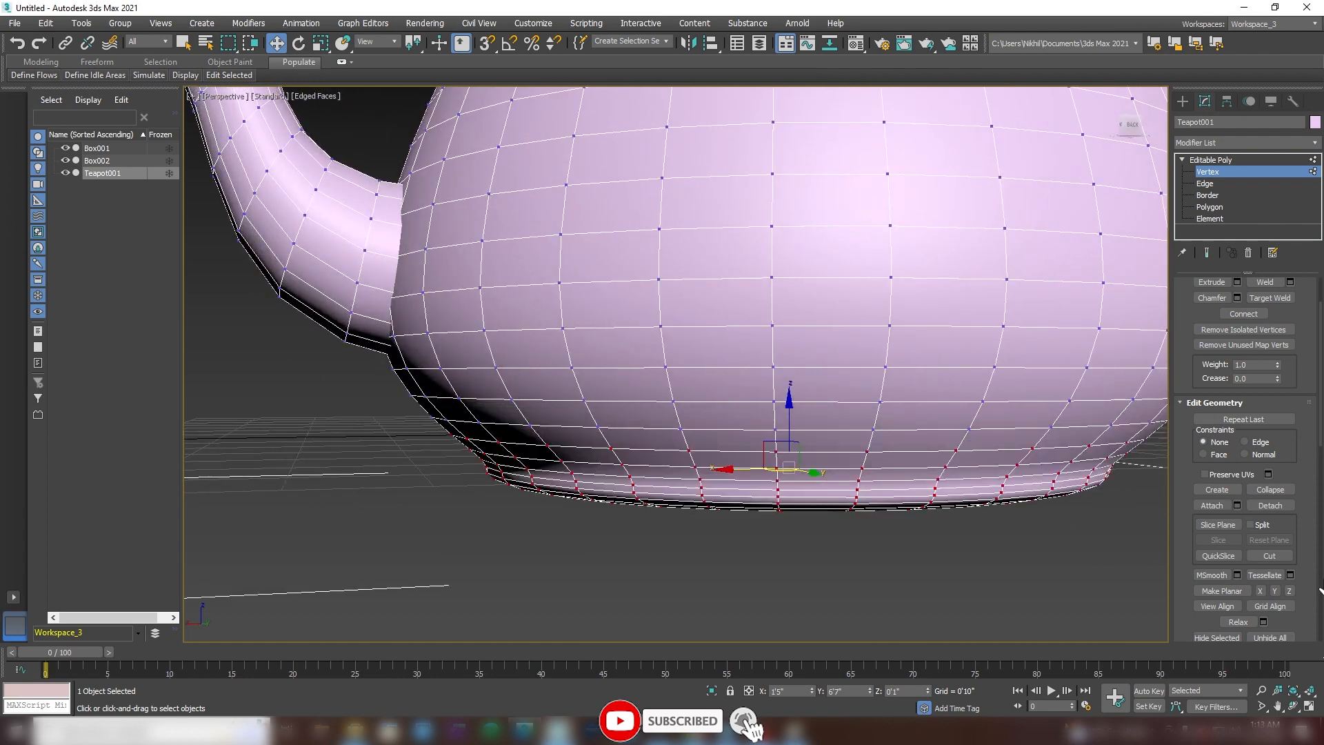
pyautogui.click(1276, 592)
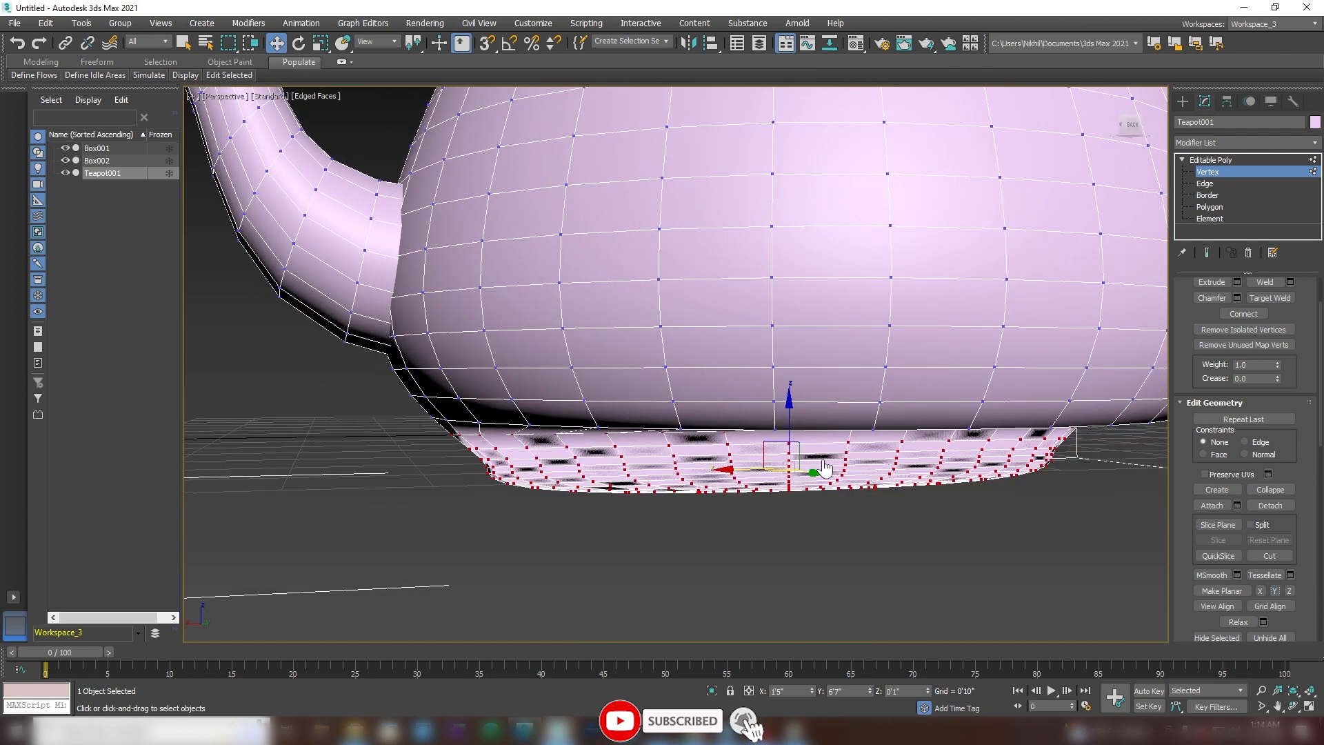
pyautogui.keyDown('alt'); pyautogui.moveTo(824, 467); pyautogui.dragTo(841, 498, button='middle'); pyautogui.keyUp('alt')
pyautogui.hotkey('ctrl', 'z')
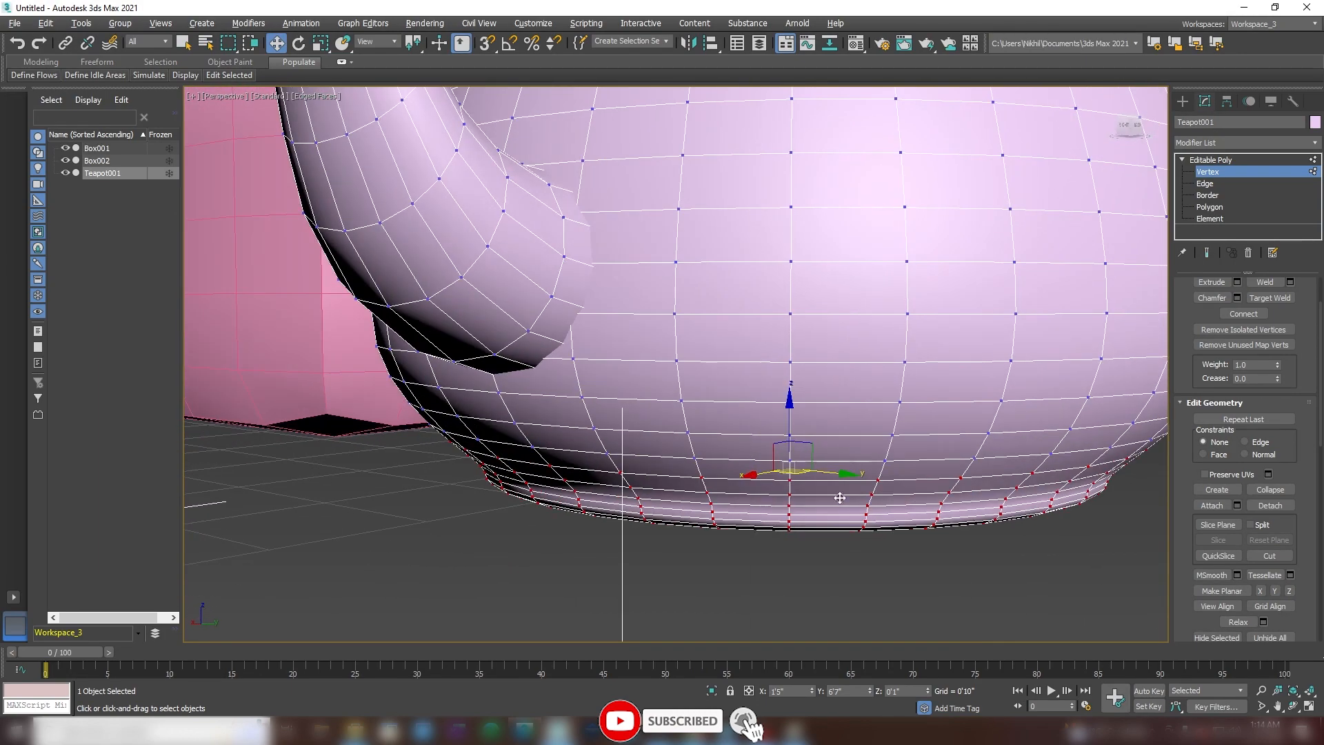
# Step: Flatten the selected teapot base vertices along the Z axis, inspect the flat underside, and undo the flattening
pyautogui.click(1290, 592)
pyautogui.keyDown('alt'); pyautogui.moveTo(970, 571); pyautogui.dragTo(750, 405, button='middle'); pyautogui.keyUp('alt')
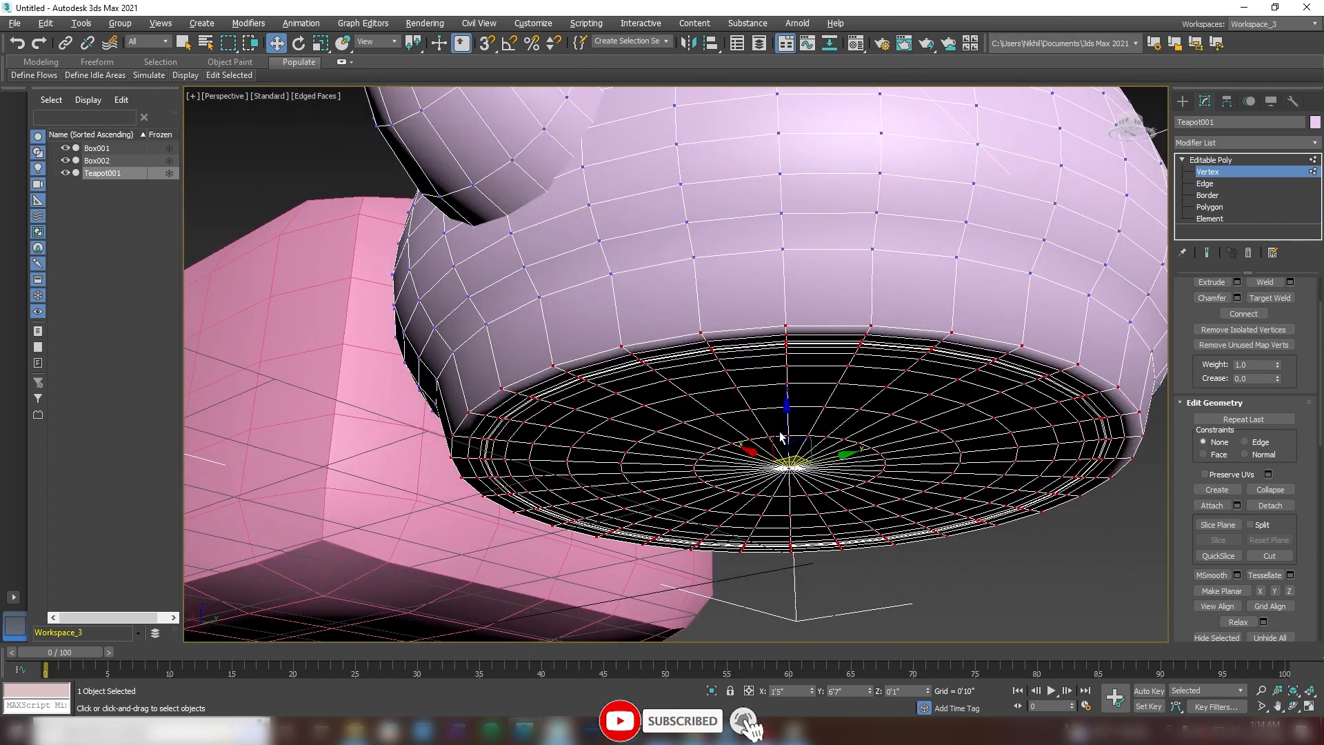
pyautogui.keyDown('alt'); pyautogui.moveTo(783, 449); pyautogui.dragTo(798, 381, button='middle'); pyautogui.keyUp('alt')
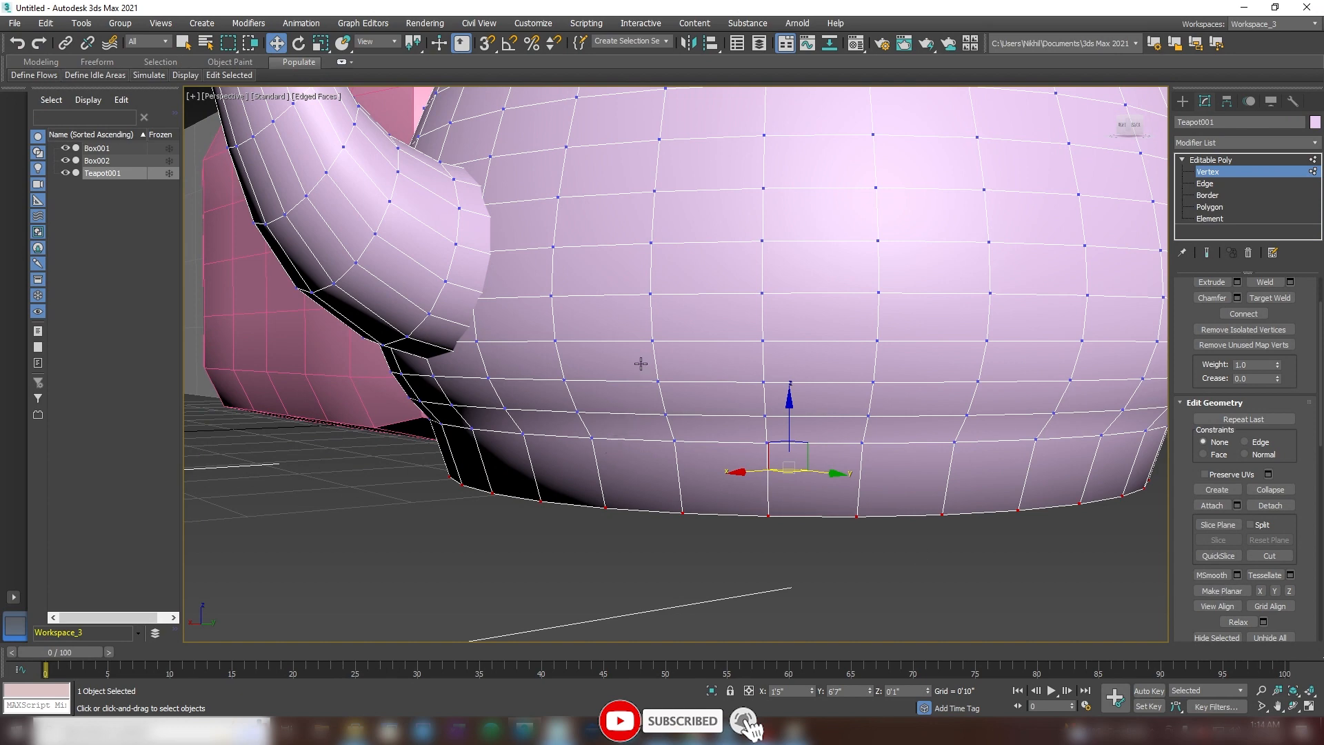
pyautogui.hotkey('ctrl', 'z')
pyautogui.keyDown('alt'); pyautogui.moveTo(744, 341); pyautogui.dragTo(762, 349, button='middle'); pyautogui.keyUp('alt')
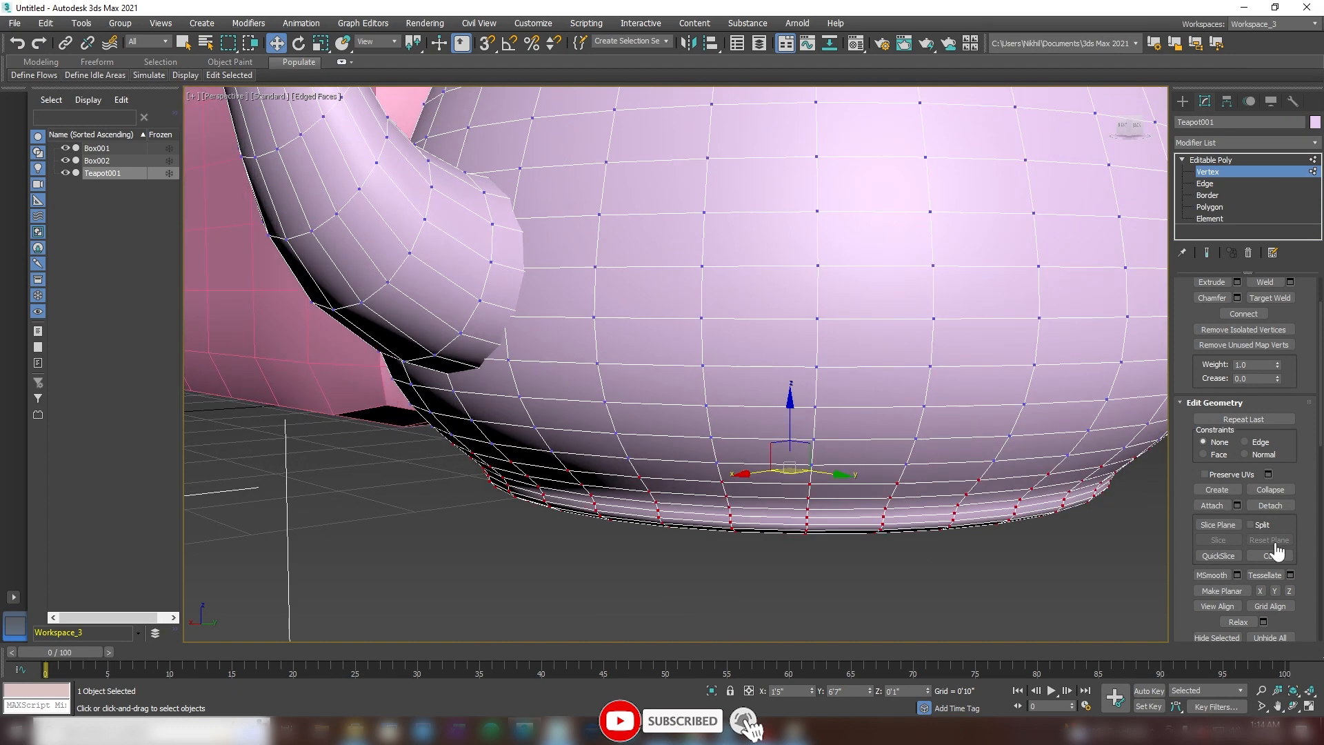
# Step: Align the selected teapot base vertices to several view angles with View Align, undo the alignments, and exit Vertex level
pyautogui.scroll(-4, 898, 542)
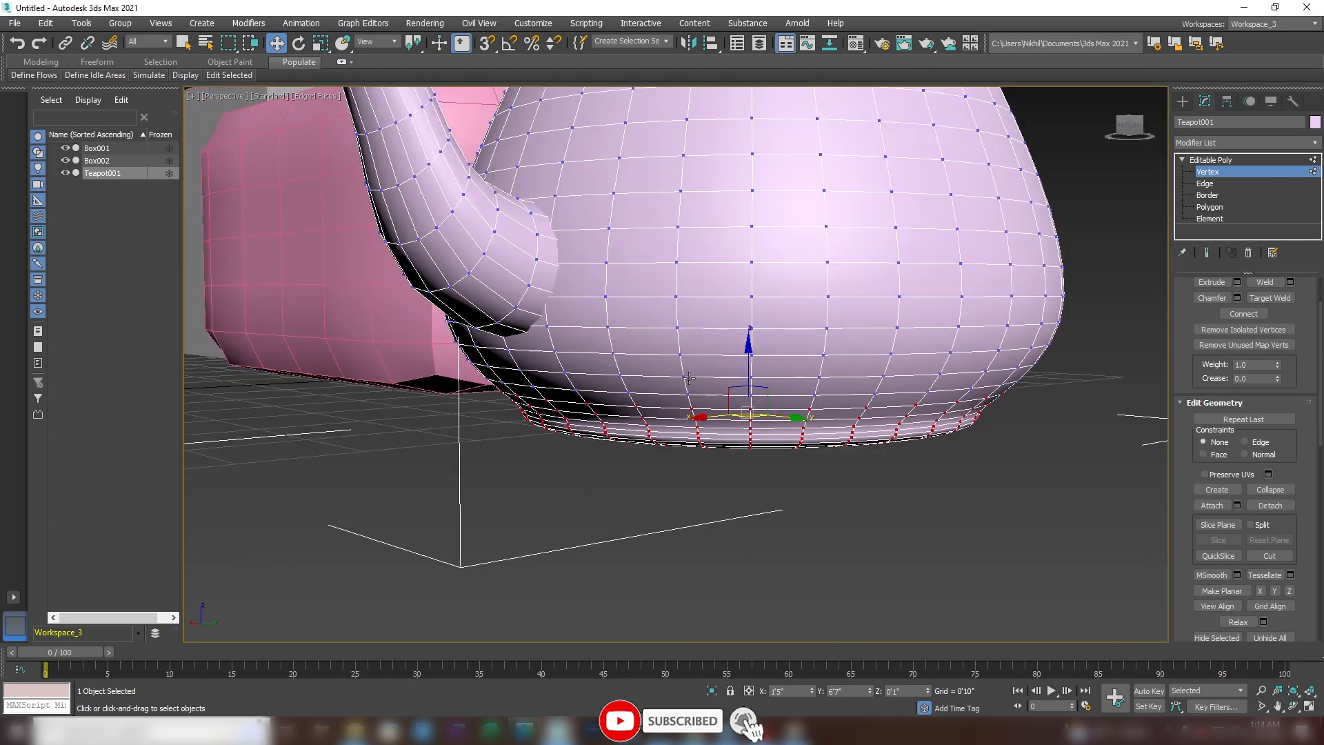
pyautogui.scroll(-2, 1200, 542)
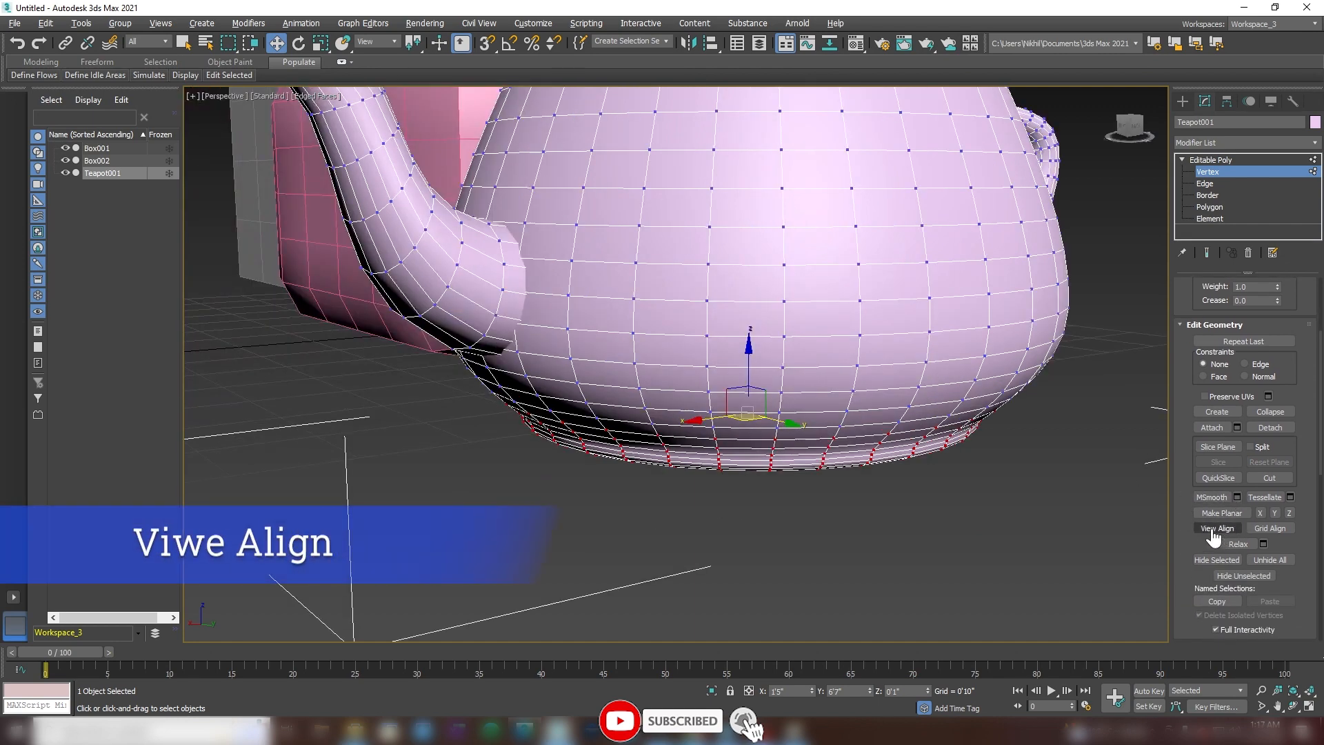
pyautogui.click(1214, 531)
pyautogui.keyDown('alt'); pyautogui.moveTo(880, 429); pyautogui.dragTo(952, 411, button='middle'); pyautogui.keyUp('alt')
pyautogui.click(1222, 532)
pyautogui.keyDown('alt'); pyautogui.moveTo(855, 469); pyautogui.dragTo(949, 470, button='middle'); pyautogui.keyUp('alt')
pyautogui.click(1217, 528)
pyautogui.keyDown('alt'); pyautogui.moveTo(1000, 505); pyautogui.dragTo(800, 407, button='middle'); pyautogui.keyUp('alt')
pyautogui.click(1241, 516)
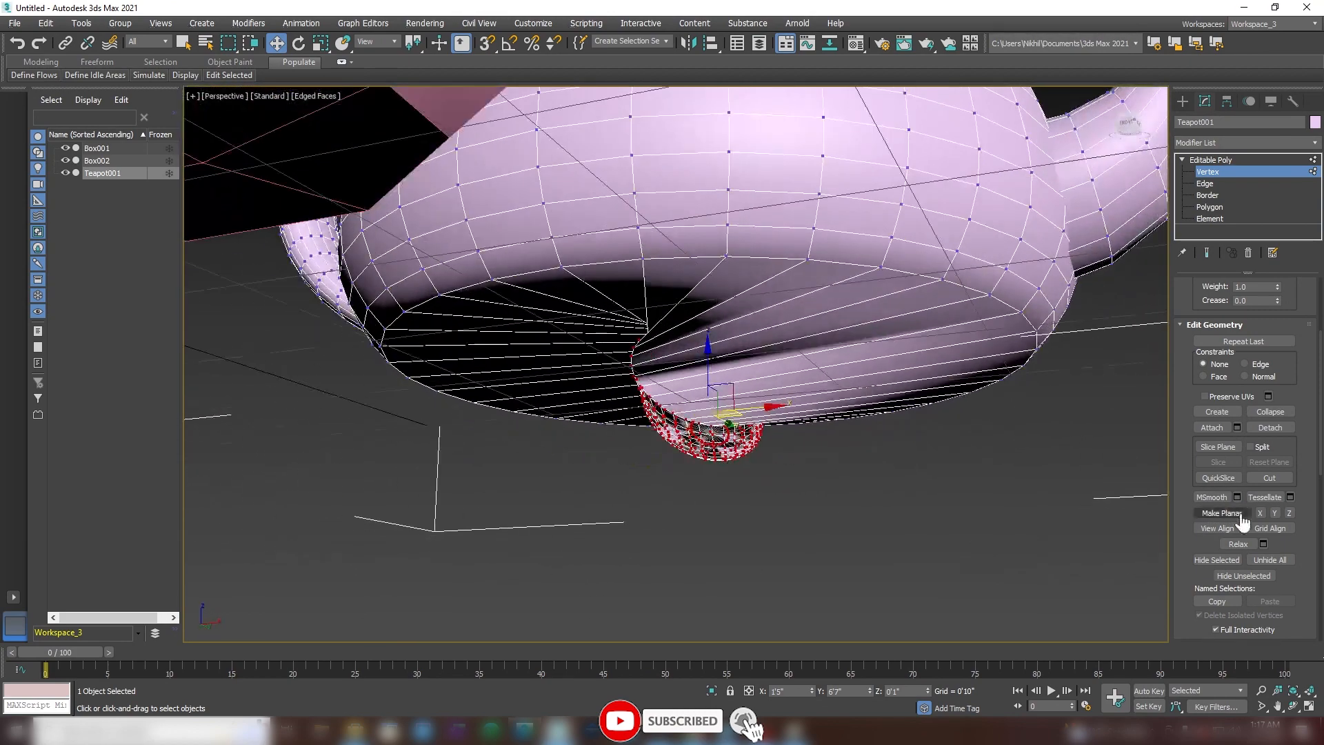
pyautogui.keyDown('alt'); pyautogui.moveTo(821, 484); pyautogui.dragTo(703, 424, button='middle'); pyautogui.keyUp('alt')
pyautogui.hotkey('ctrl', 'z')
pyautogui.hotkey('ctrl', 'z')
pyautogui.scroll(-3, 834, 454)
pyautogui.scroll(-4, 924, 414)
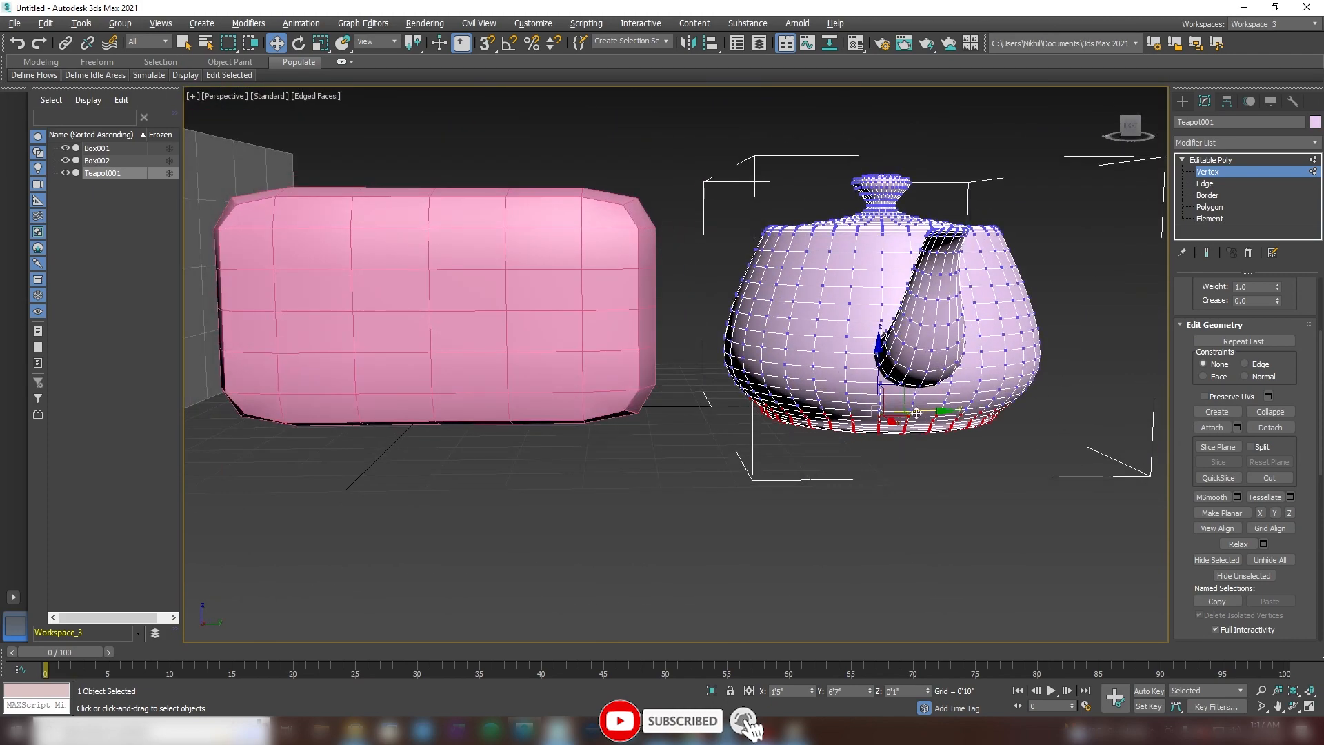
pyautogui.scroll(2, 916, 413)
pyautogui.keyDown('alt'); pyautogui.moveTo(798, 370); pyautogui.dragTo(880, 376, button='middle'); pyautogui.keyUp('alt')
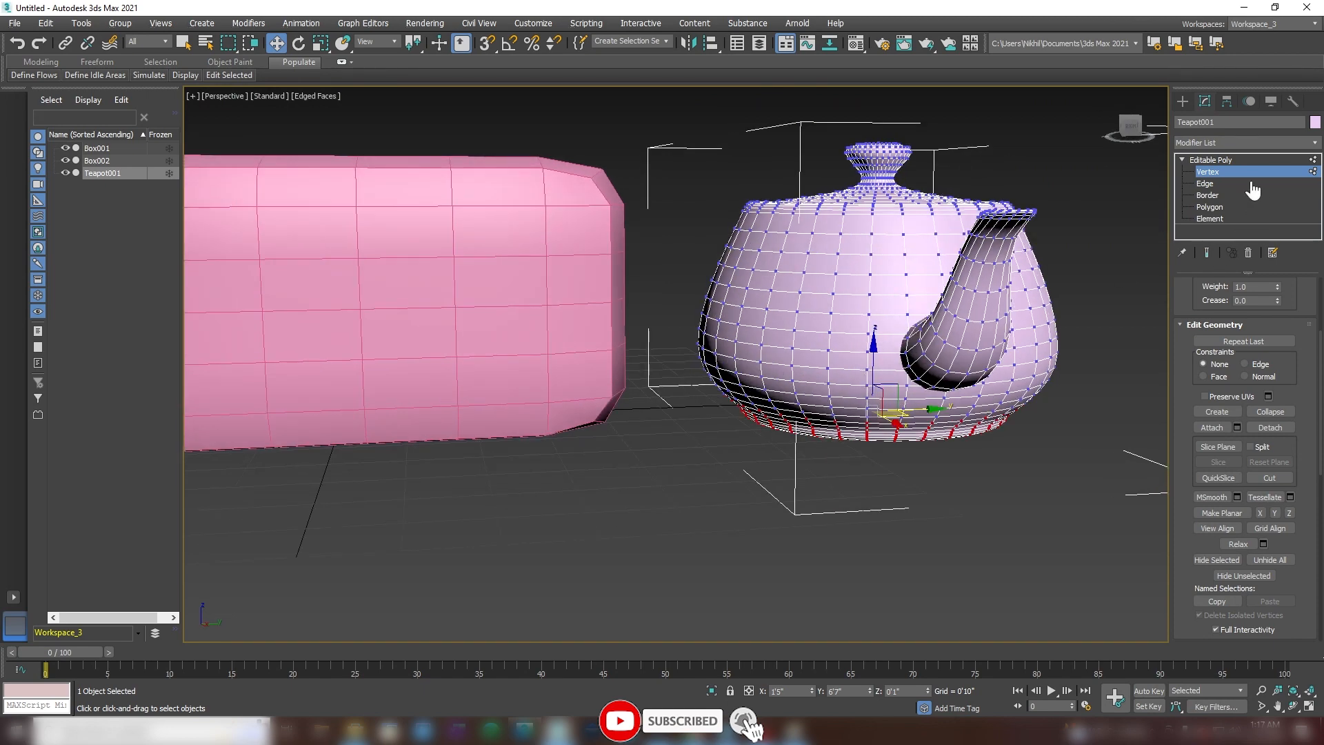
pyautogui.click(1224, 160)
# Step: Select the pink box and raise it along the Z axis to about 5'1"
pyautogui.scroll(-5, 718, 354)
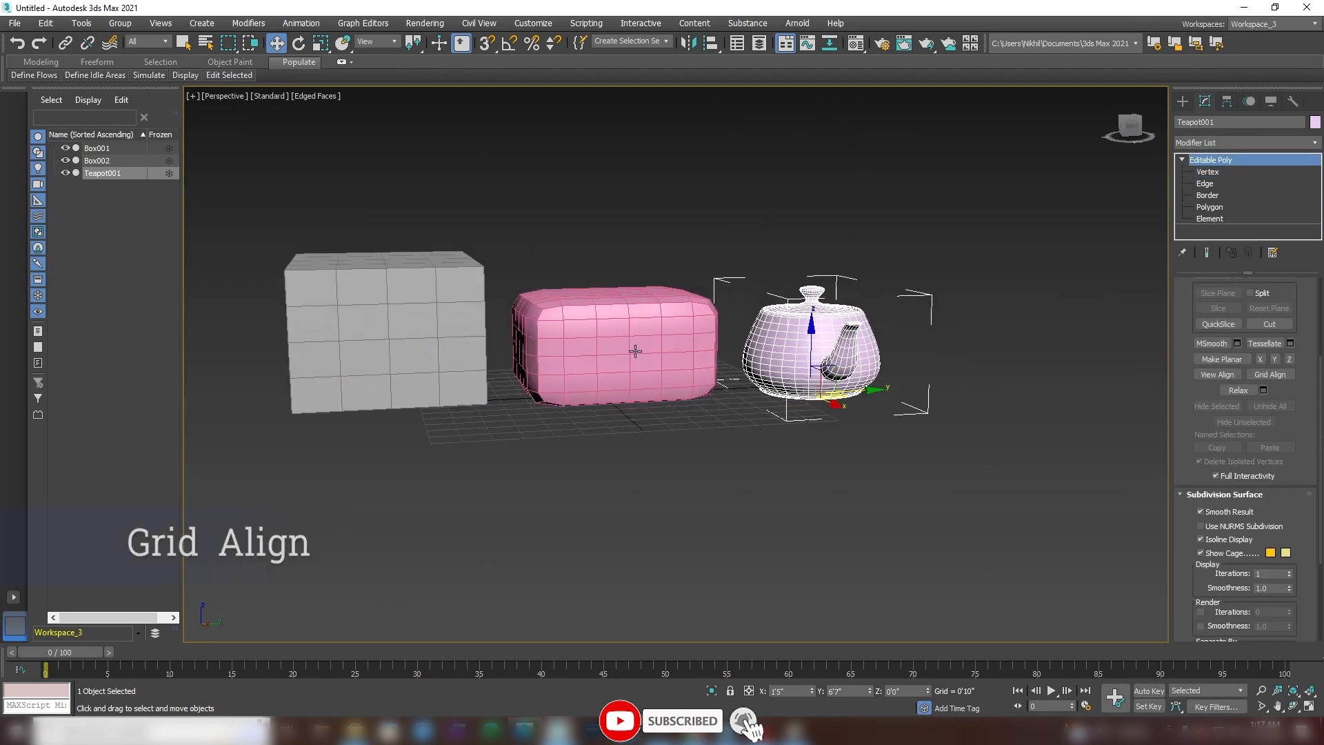
pyautogui.click(635, 351)
pyautogui.moveTo(619, 320); pyautogui.dragTo(639, 176)
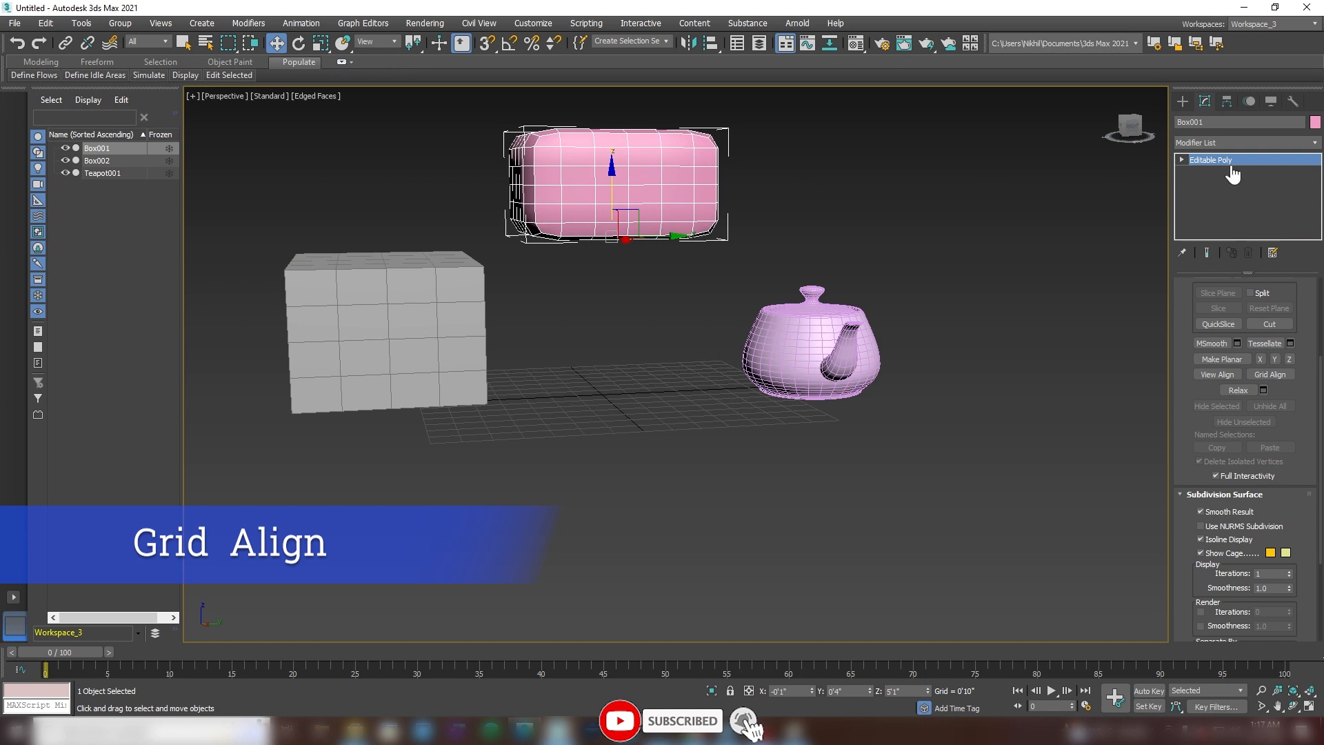
# Step: Select the pink box's lower vertices at Vertex level, flatten them onto the ground grid with Grid Align, and exit Vertex level
pyautogui.click(1182, 160)
pyautogui.click(1208, 172)
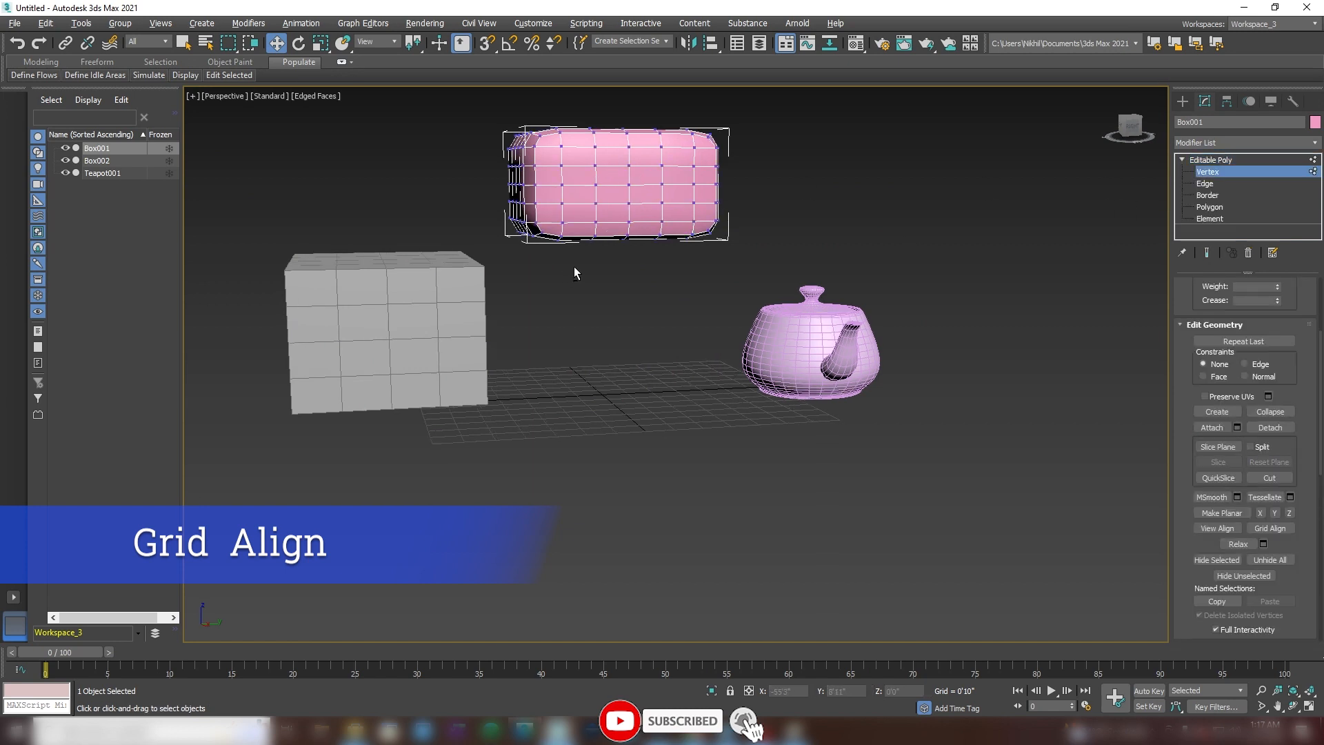
pyautogui.scroll(2, 578, 273)
pyautogui.moveTo(486, 202); pyautogui.dragTo(921, 279)
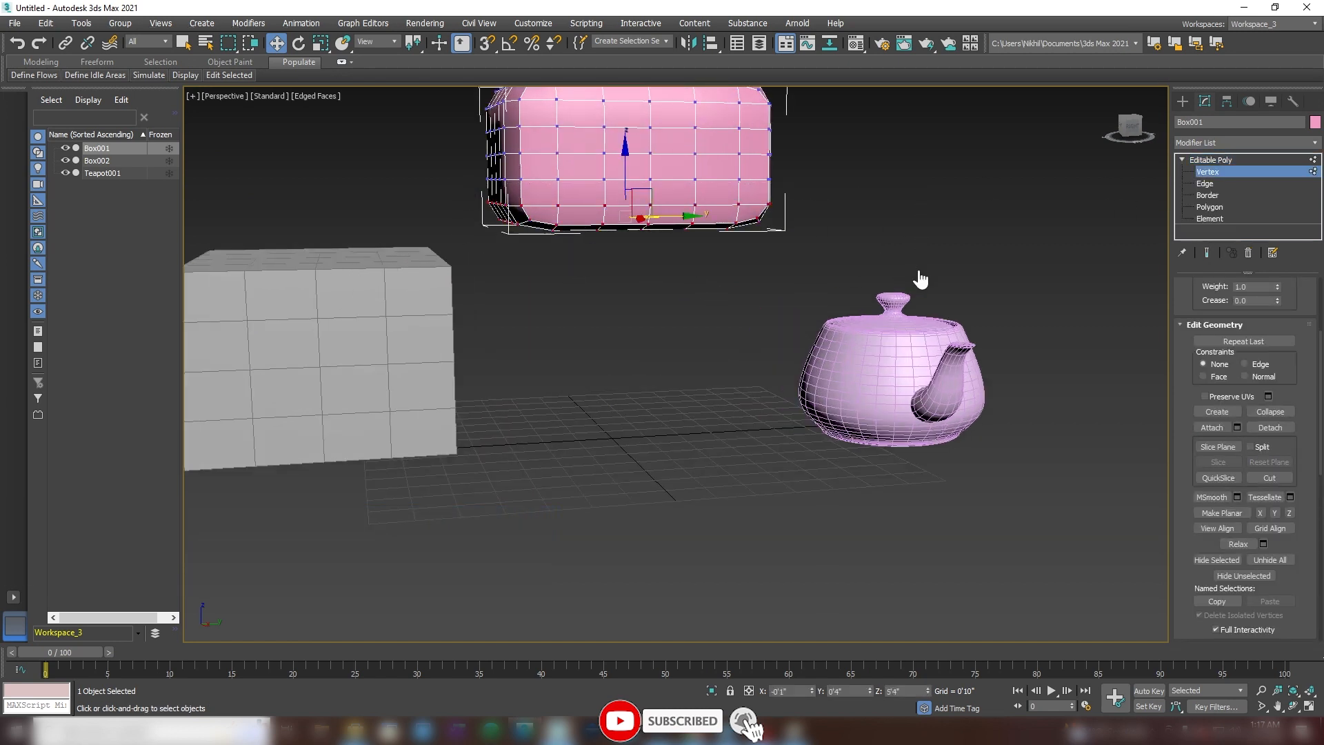
pyautogui.scroll(-1, 1187, 471)
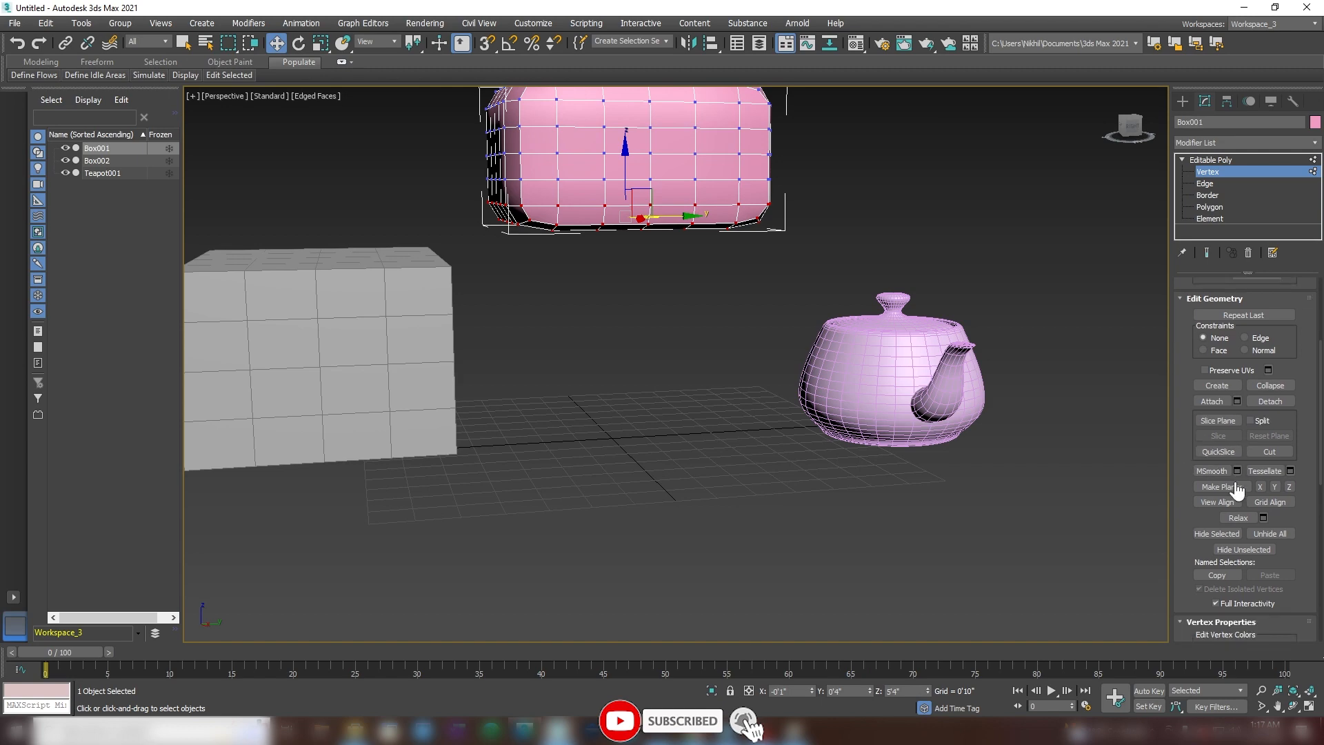
pyautogui.click(1268, 505)
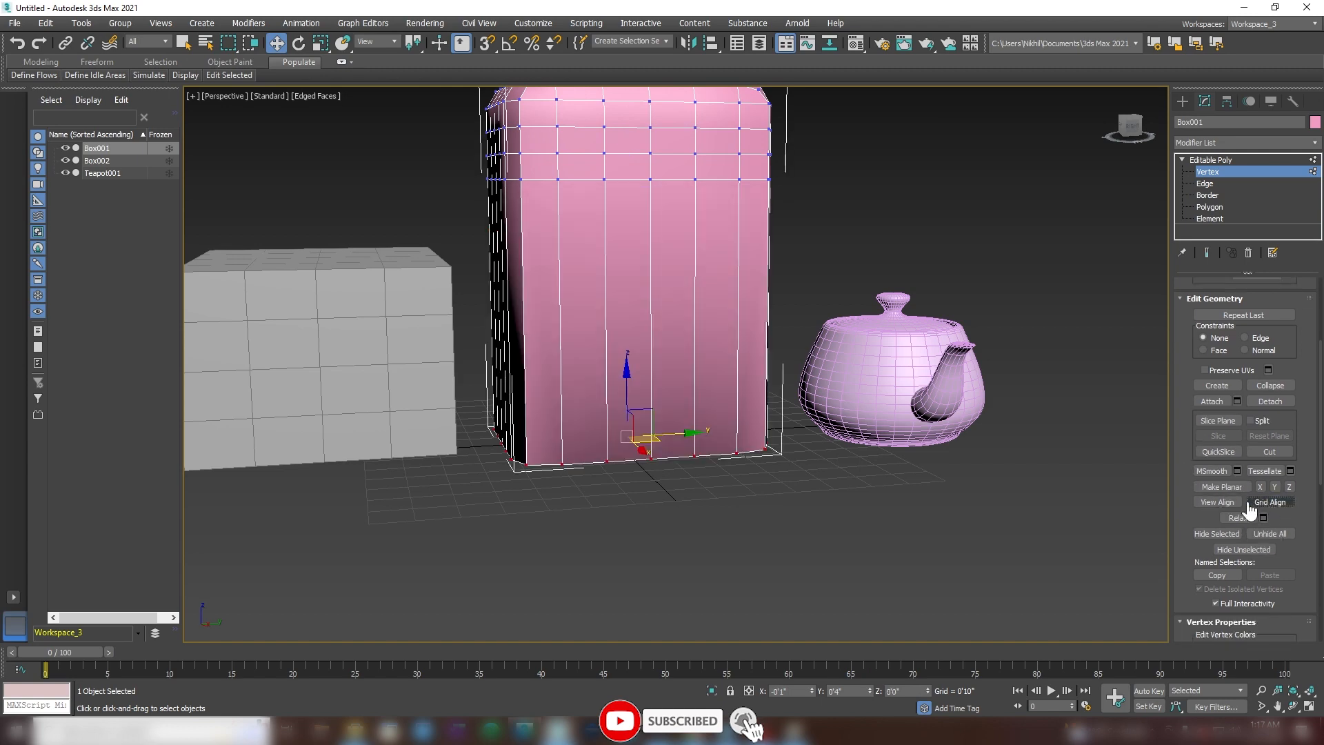
pyautogui.keyDown('alt'); pyautogui.moveTo(795, 495); pyautogui.dragTo(710, 412, button='middle'); pyautogui.keyUp('alt')
pyautogui.scroll(5, 625, 431)
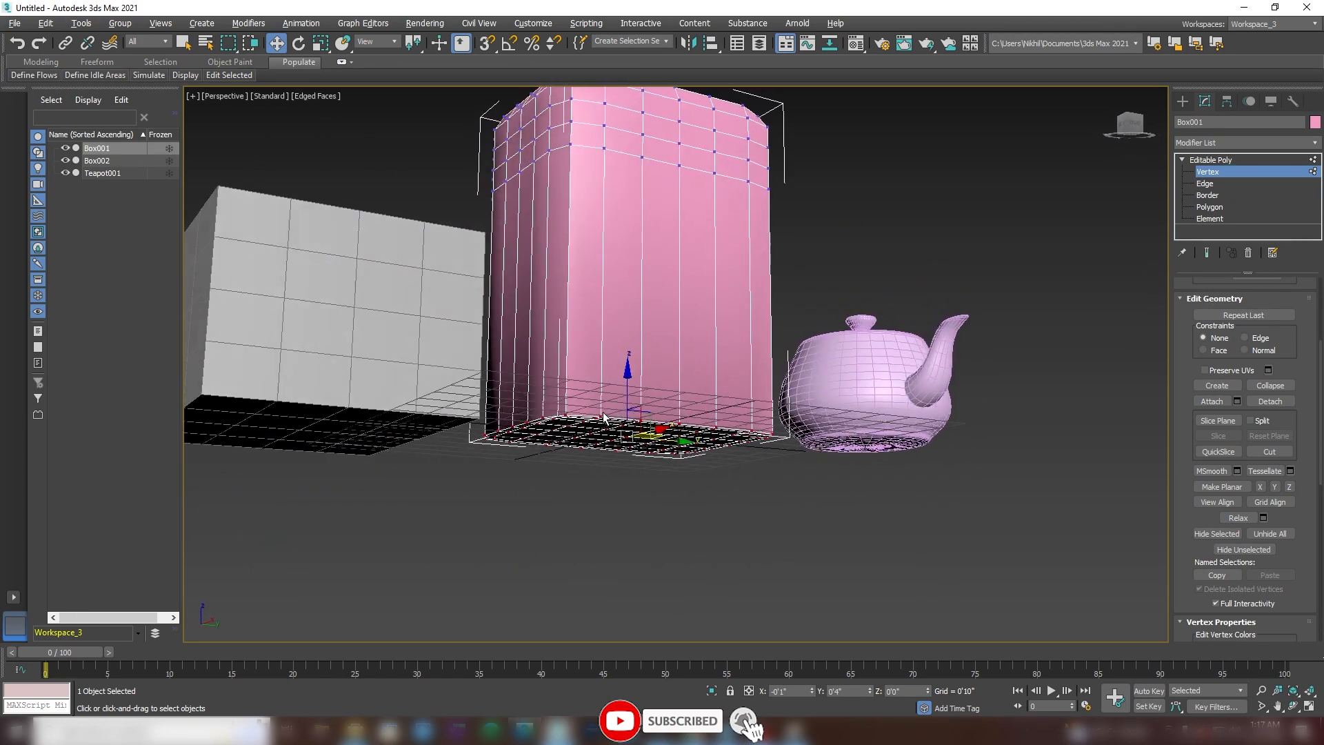
pyautogui.keyDown('alt'); pyautogui.moveTo(625, 431); pyautogui.dragTo(622, 432, button='middle'); pyautogui.keyUp('alt')
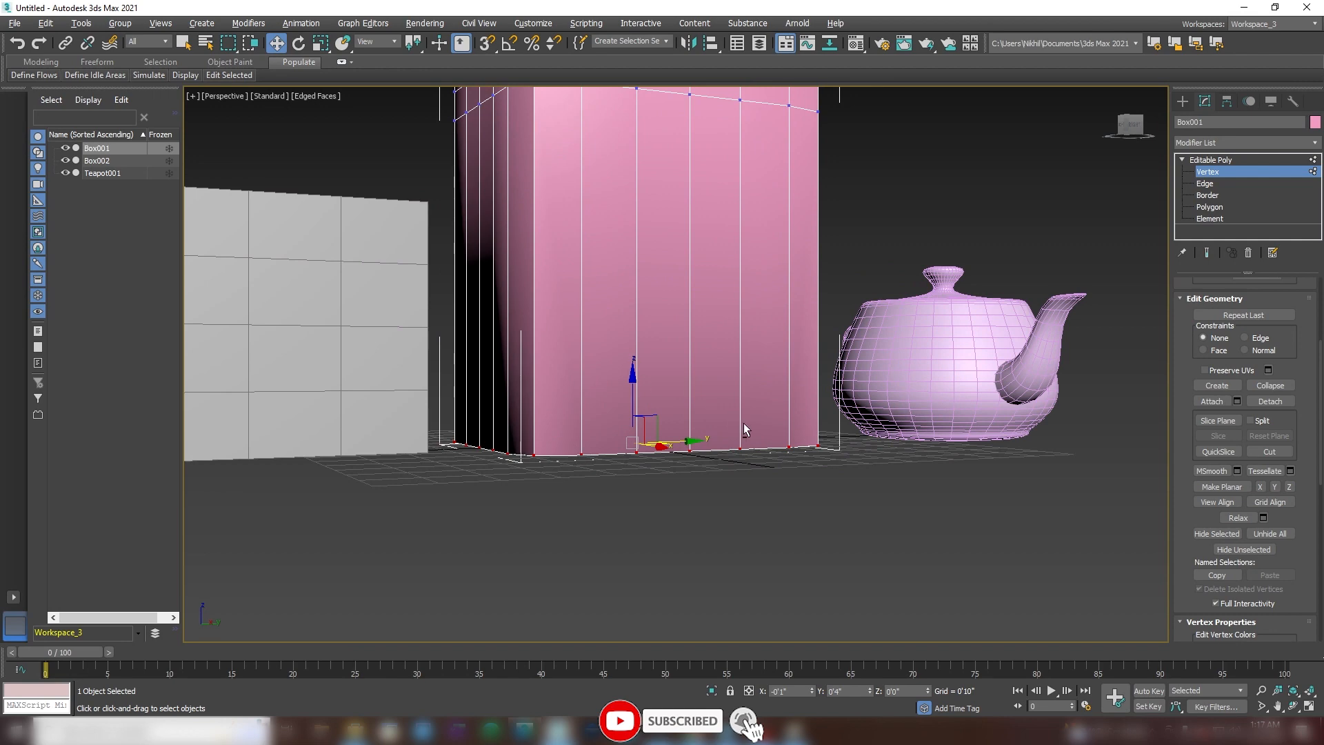
pyautogui.keyDown('alt'); pyautogui.moveTo(744, 424); pyautogui.dragTo(711, 447, button='middle'); pyautogui.keyUp('alt')
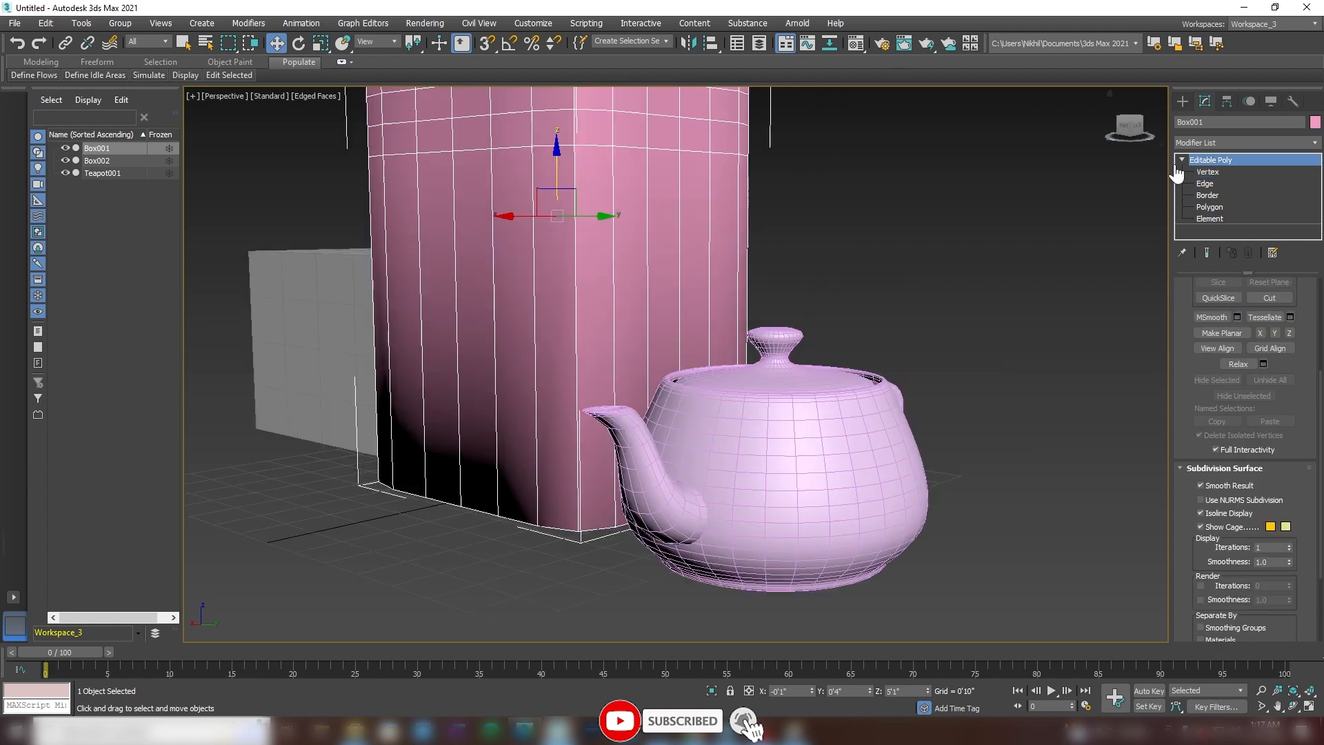
pyautogui.click(1183, 160)
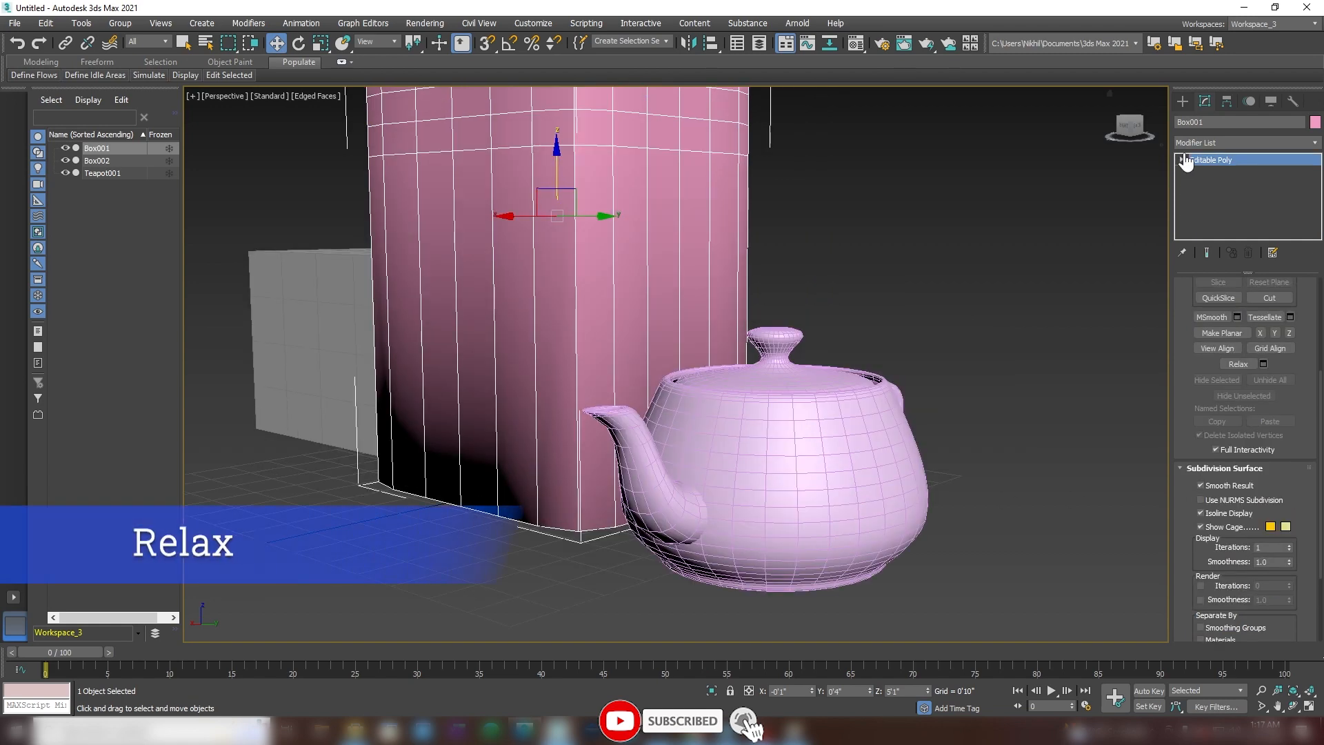
# Step: Create a plane about 6'8" long and 8'5" wide in front of the pink box and teapot
pyautogui.click(1182, 101)
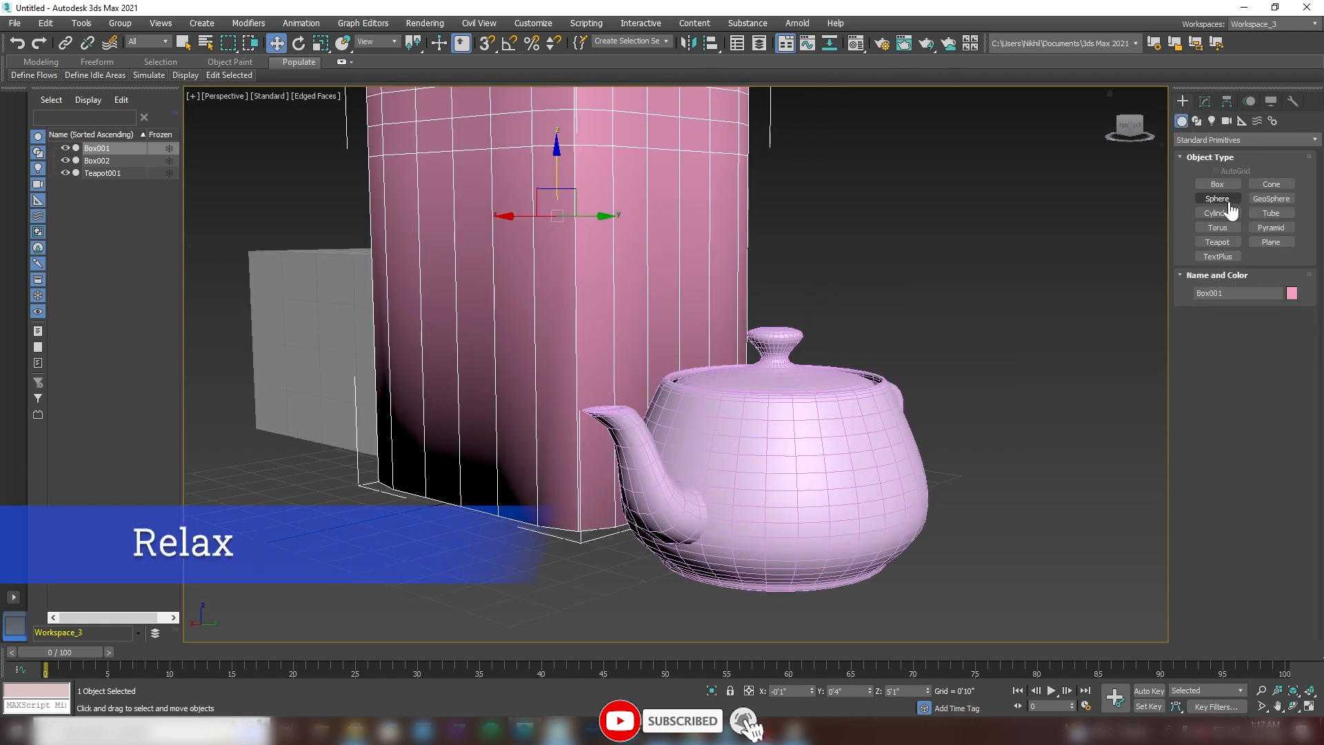
pyautogui.click(1271, 242)
pyautogui.scroll(-3, 723, 412)
pyautogui.moveTo(723, 412)
pyautogui.keyDown('alt'); pyautogui.mouseDown(button='middle')
pyautogui.moveTo(748, 420)
pyautogui.moveTo(772, 390)
pyautogui.mouseUp(button='middle'); pyautogui.keyUp('alt')
pyautogui.moveTo(602, 427)
pyautogui.mouseDown()
pyautogui.moveTo(694, 573)
pyautogui.moveTo(1031, 611)
pyautogui.moveTo(1060, 589)
pyautogui.mouseUp()
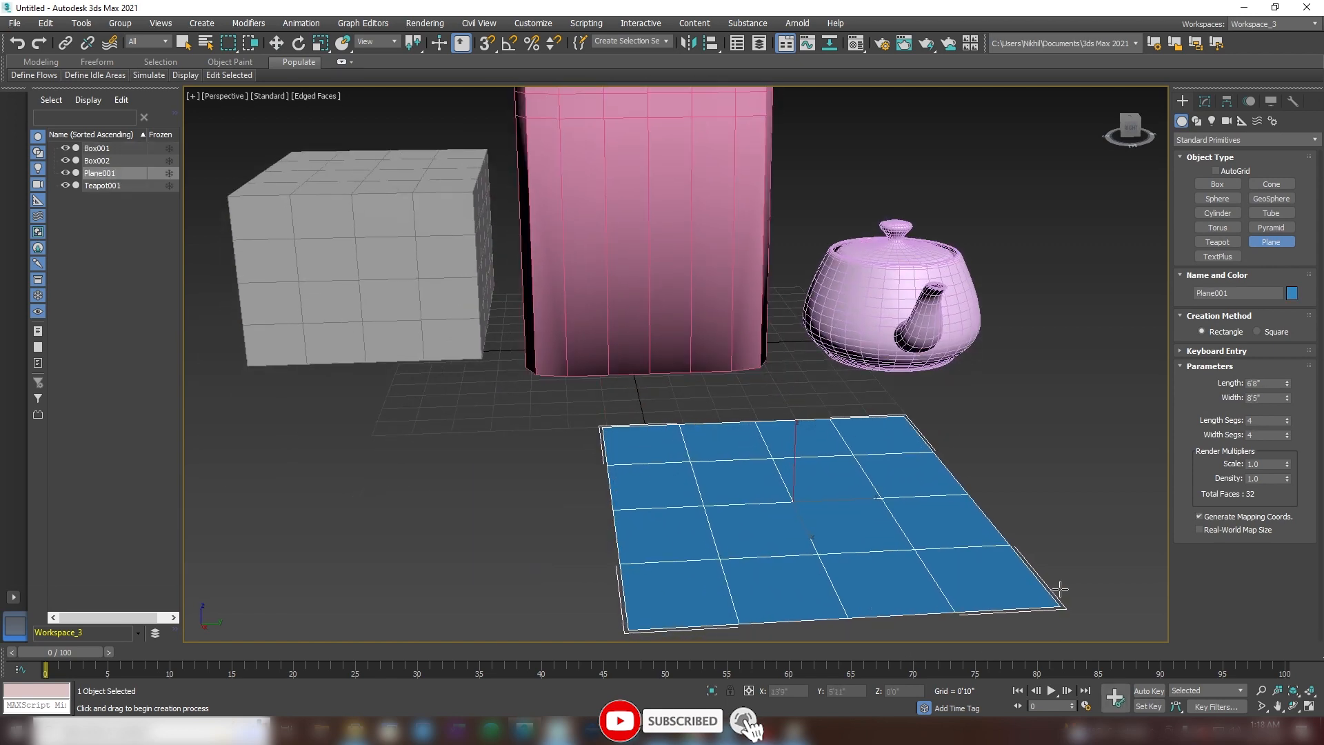
pyautogui.keyDown('alt'); pyautogui.moveTo(1039, 446); pyautogui.dragTo(1049, 444, button='middle'); pyautogui.keyUp('alt')
# Step: Raise the plane to a height of about 3'4" and convert it to an Editable Poly
pyautogui.press('w')
pyautogui.keyDown('alt'); pyautogui.moveTo(967, 471); pyautogui.dragTo(881, 320, button='middle'); pyautogui.keyUp('alt')
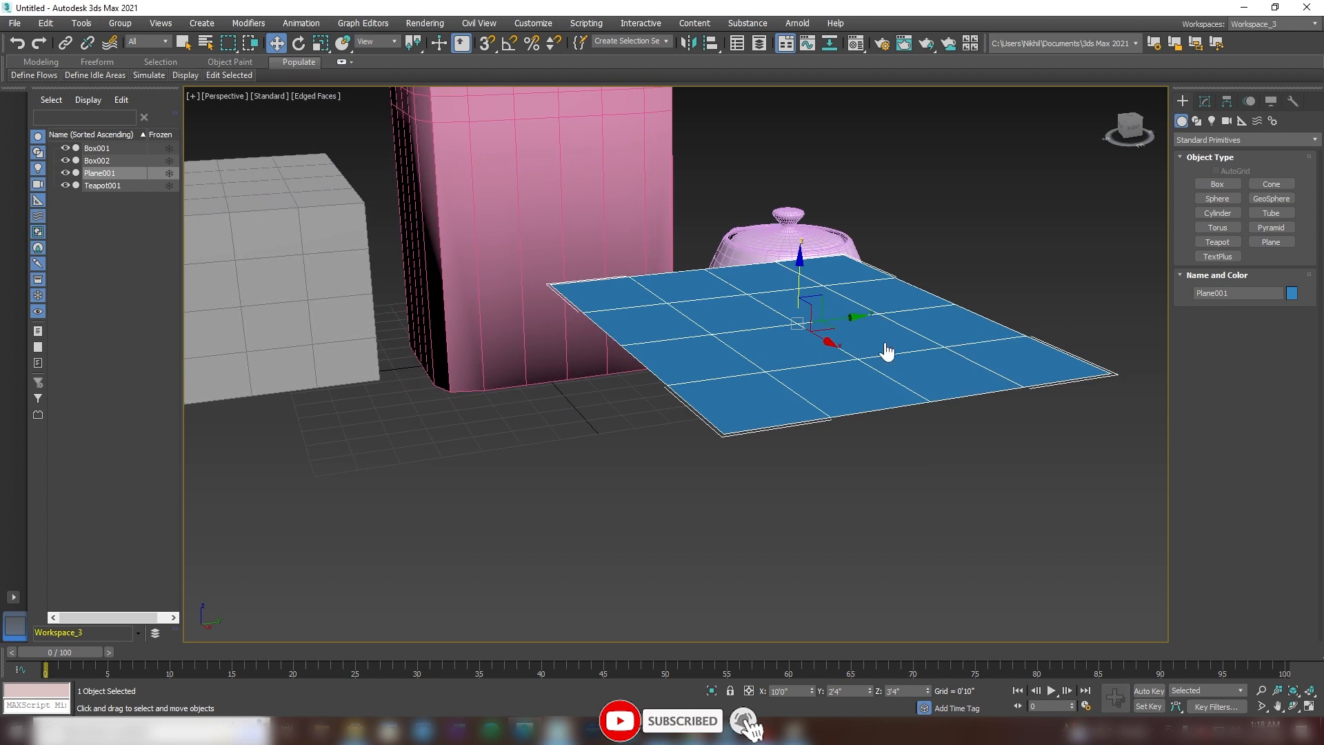
pyautogui.rightClick(884, 345)
pyautogui.moveTo(960, 482)
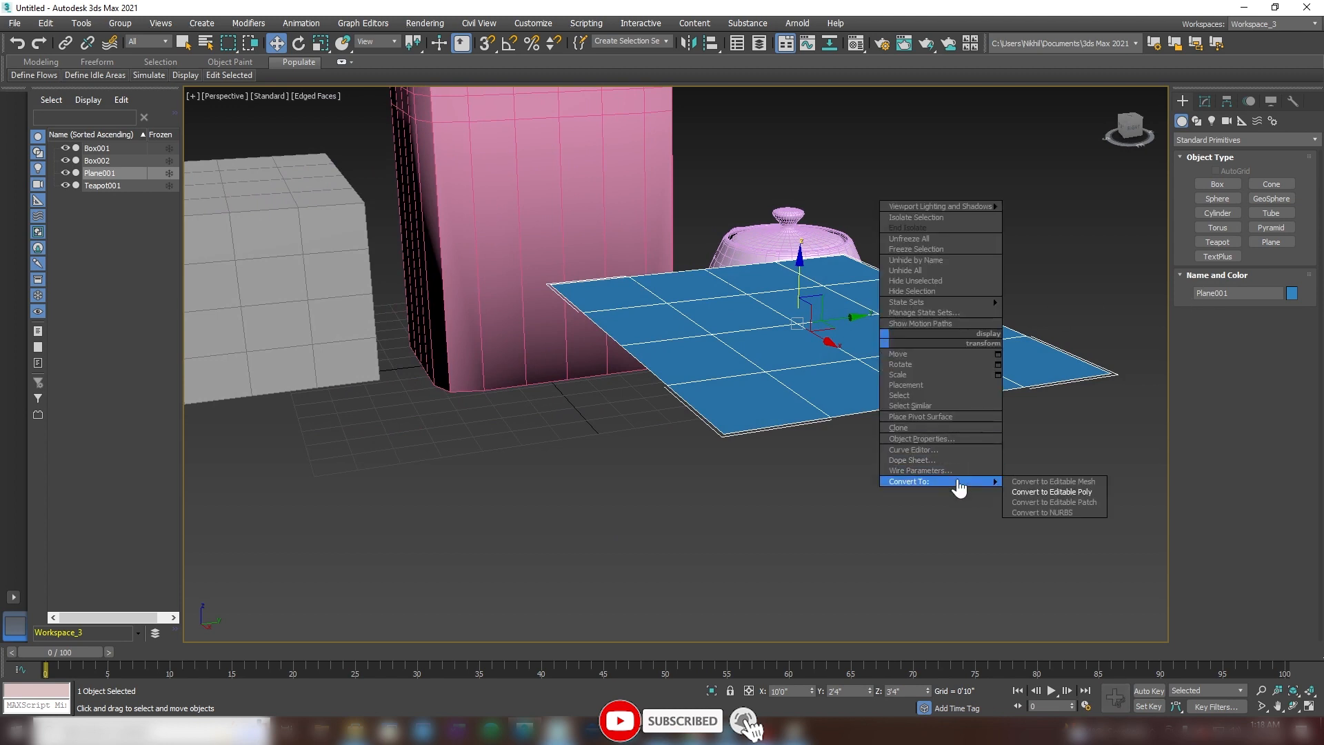
pyautogui.click(1036, 494)
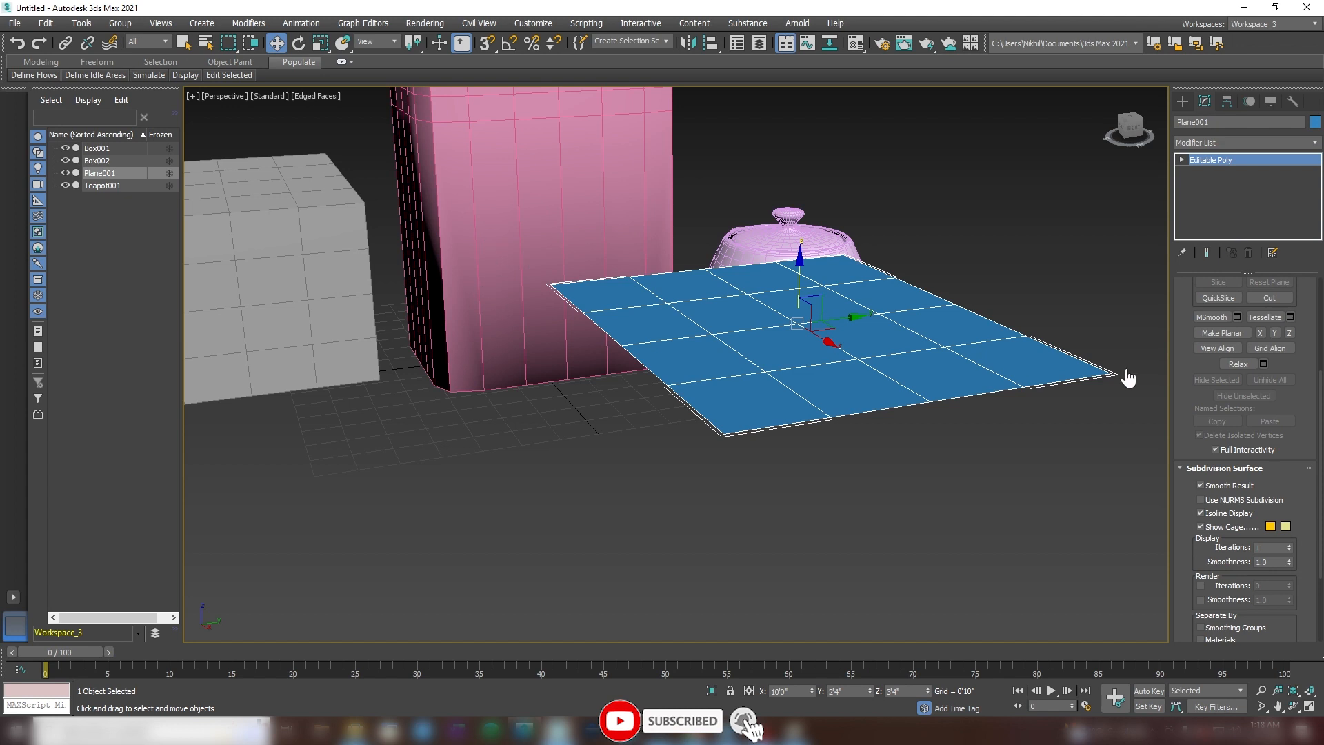
# Step: Select the plane's nine interior vertices at Vertex level
pyautogui.scroll(2, 897, 348)
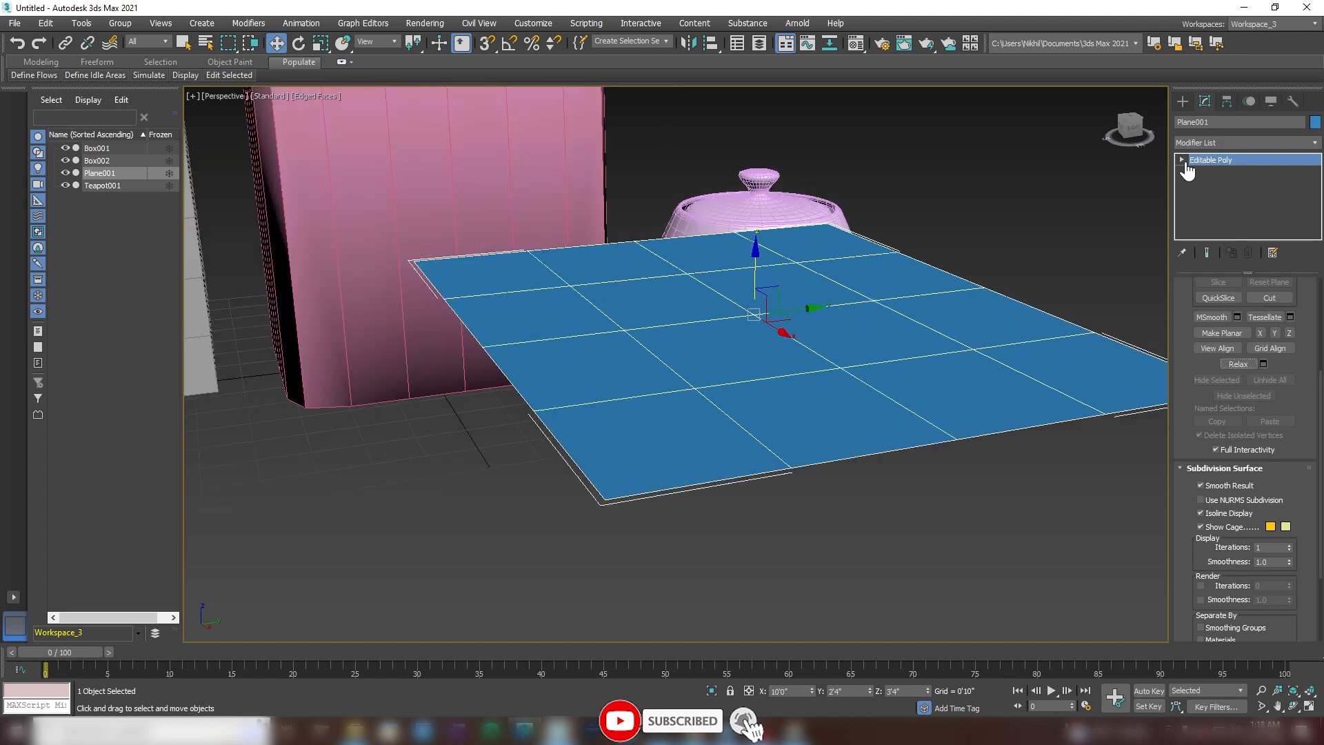
pyautogui.click(1182, 159)
pyautogui.click(1207, 173)
pyautogui.keyDown('alt'); pyautogui.moveTo(851, 400); pyautogui.dragTo(788, 419, button='middle'); pyautogui.keyUp('alt')
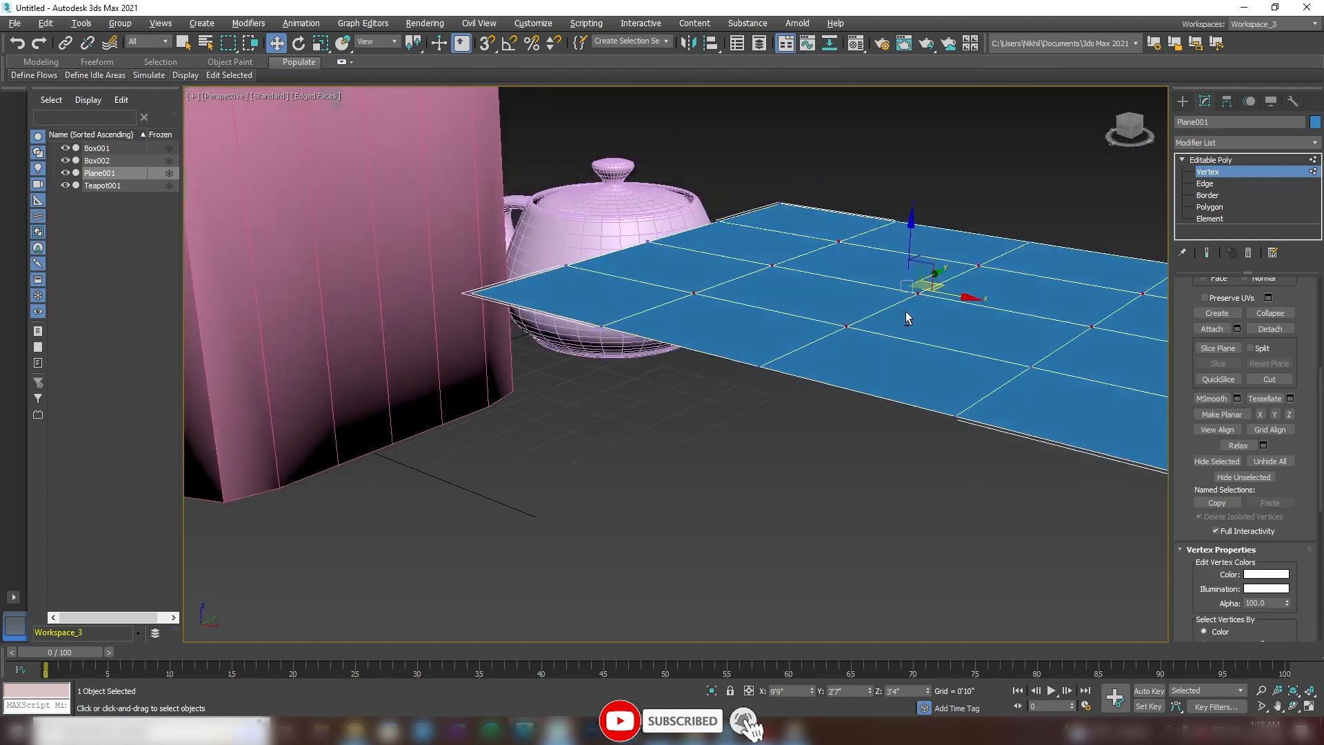
pyautogui.keyDown('alt'); pyautogui.moveTo(905, 312); pyautogui.dragTo(885, 312, button='middle'); pyautogui.keyUp('alt')
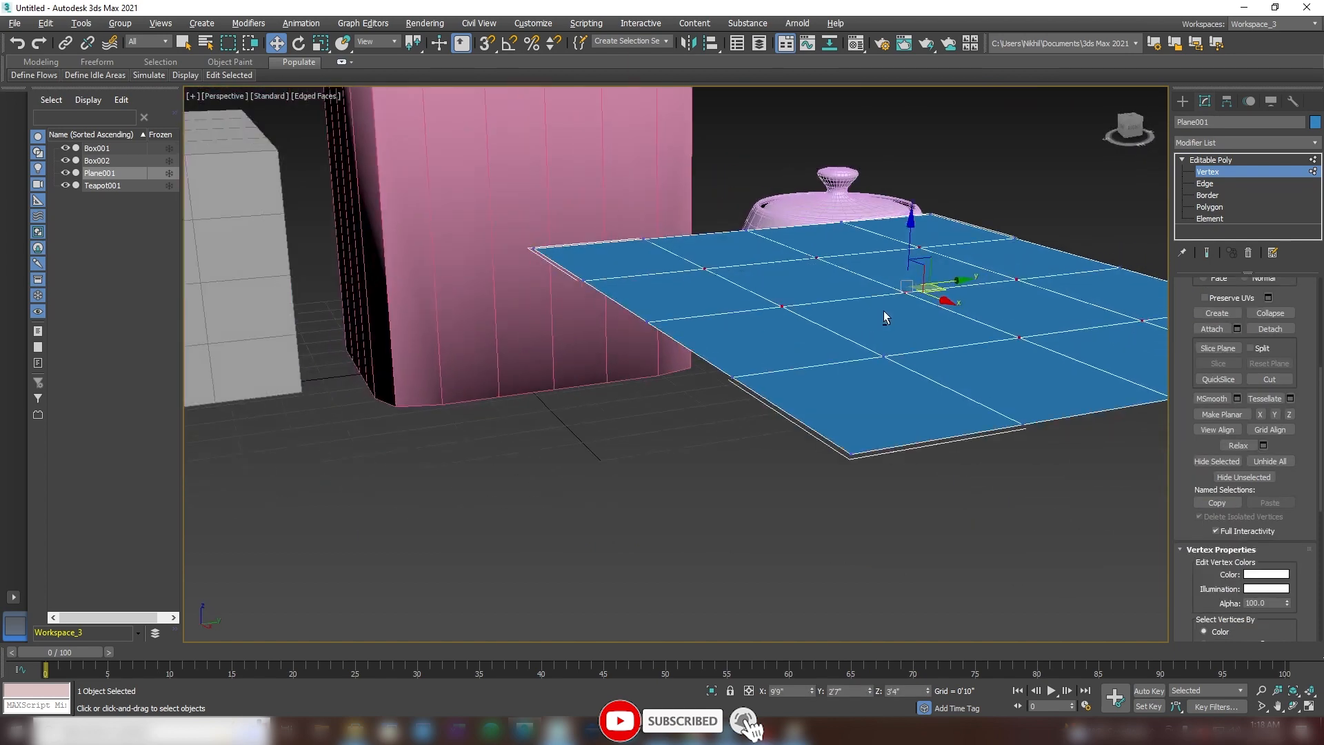
pyautogui.moveTo(978, 345)
pyautogui.keyDown('alt'); pyautogui.mouseDown(button='middle')
pyautogui.moveTo(1038, 362)
pyautogui.moveTo(953, 338)
pyautogui.mouseUp(button='middle'); pyautogui.keyUp('alt')
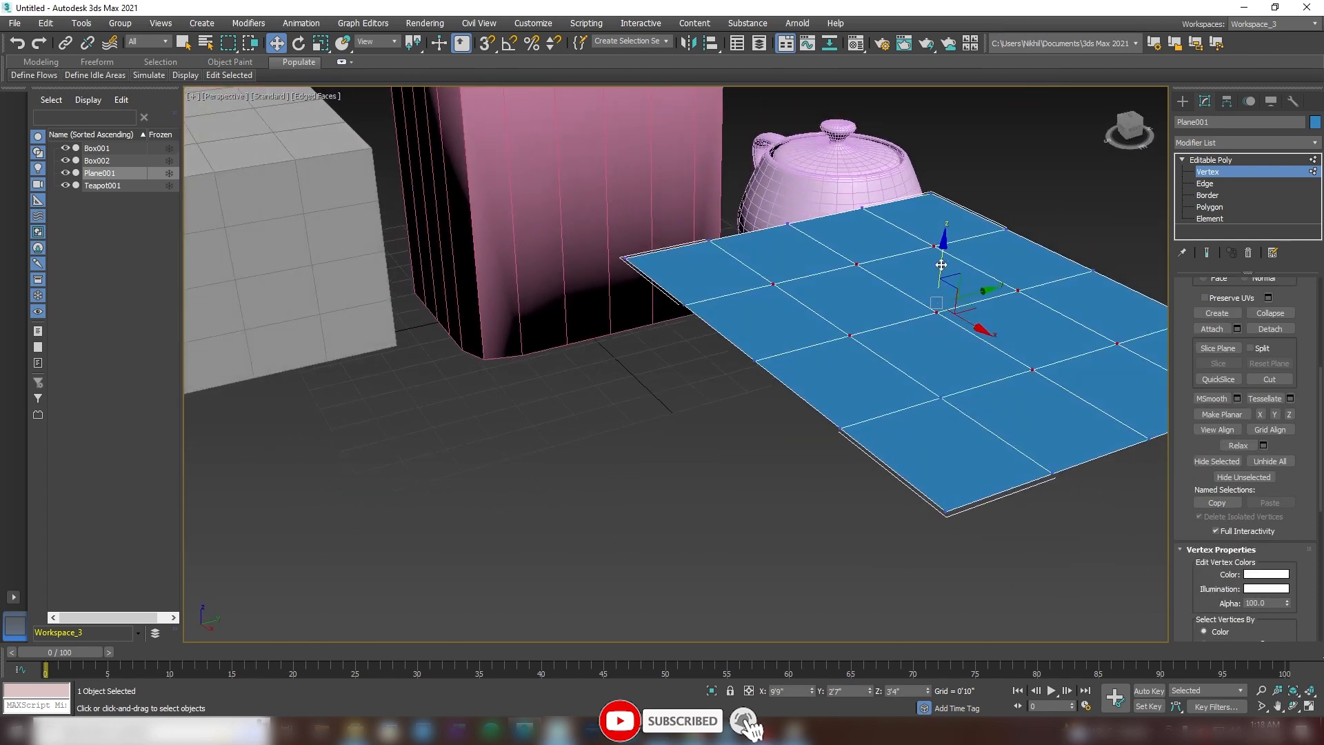
# Step: Raise the nine interior vertices to about Z 4'6", soften them with Relax, and undo both changes
pyautogui.moveTo(940, 264); pyautogui.dragTo(953, 174)
pyautogui.click(1250, 447)
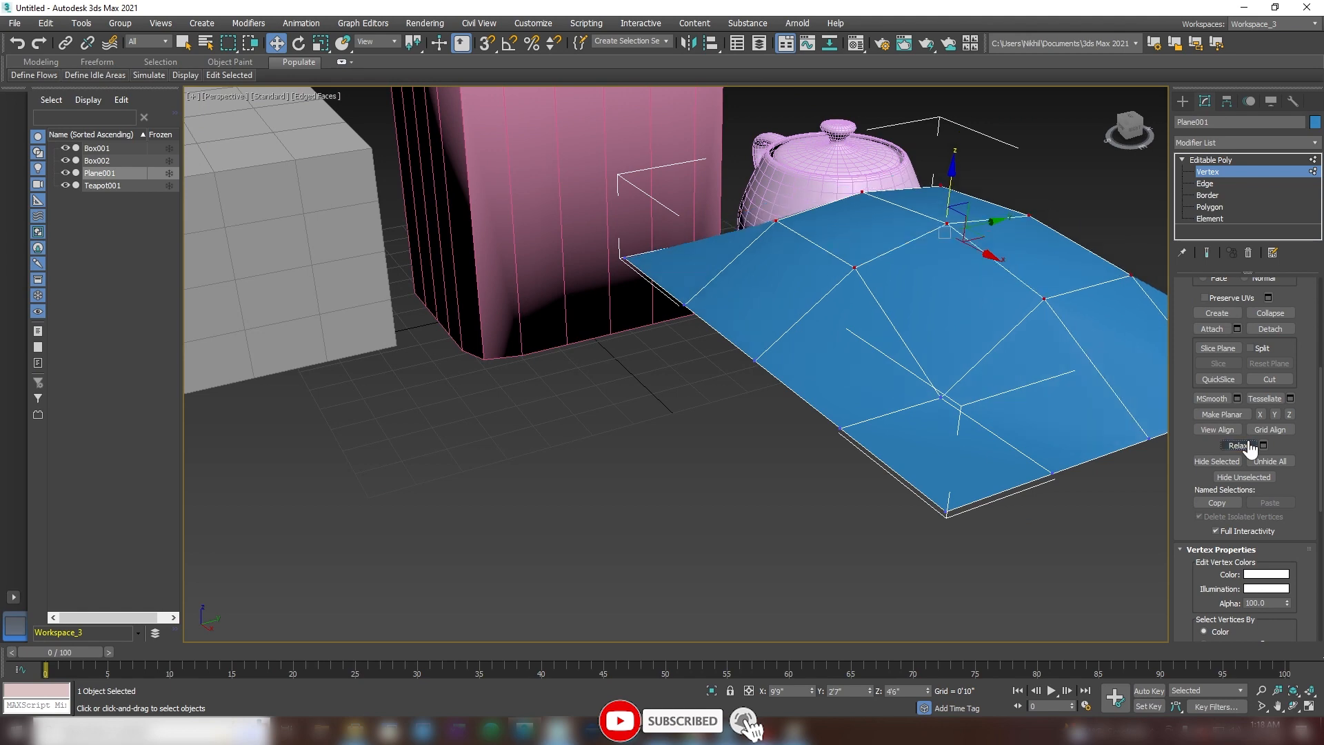
pyautogui.keyDown('alt'); pyautogui.moveTo(945, 345); pyautogui.dragTo(824, 227, button='middle'); pyautogui.keyUp('alt')
pyautogui.hotkey('ctrl', 'z')
pyautogui.hotkey('ctrl', 'z')
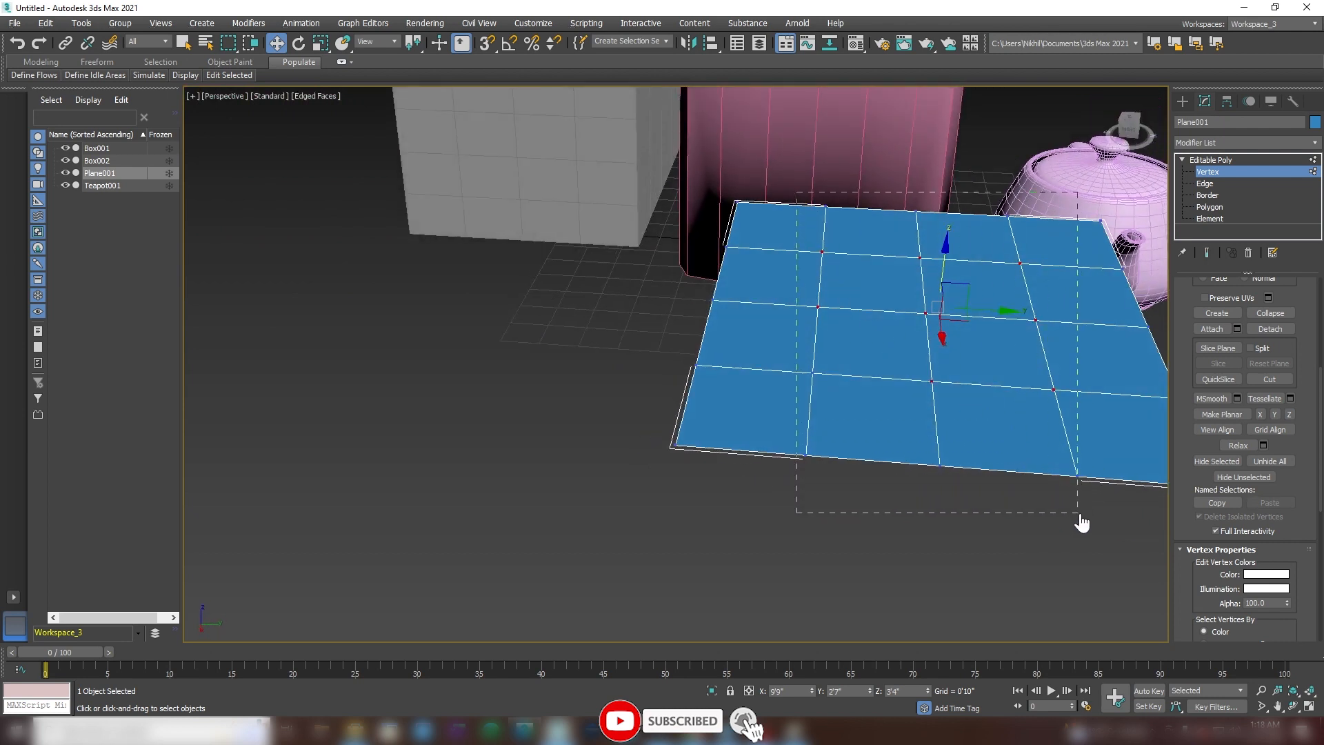
# Step: Select the plane's three middle columns of vertices and lower them to about Z 2'4"
pyautogui.moveTo(1082, 522); pyautogui.dragTo(1080, 521)
pyautogui.keyDown('alt'); pyautogui.moveTo(904, 299); pyautogui.dragTo(930, 295, button='middle'); pyautogui.keyUp('alt')
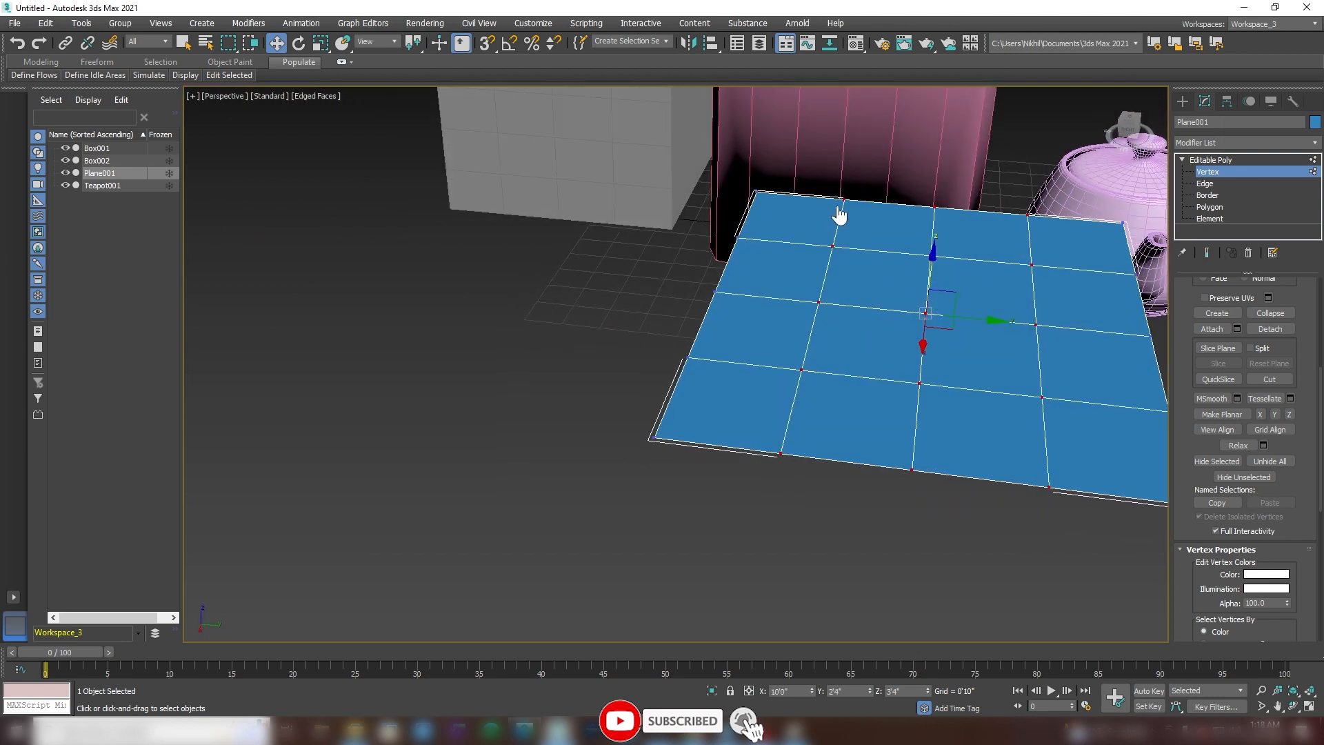
pyautogui.moveTo(929, 272); pyautogui.dragTo(920, 307)
pyautogui.keyDown('alt'); pyautogui.moveTo(919, 308); pyautogui.dragTo(1044, 407, button='middle'); pyautogui.keyUp('alt')
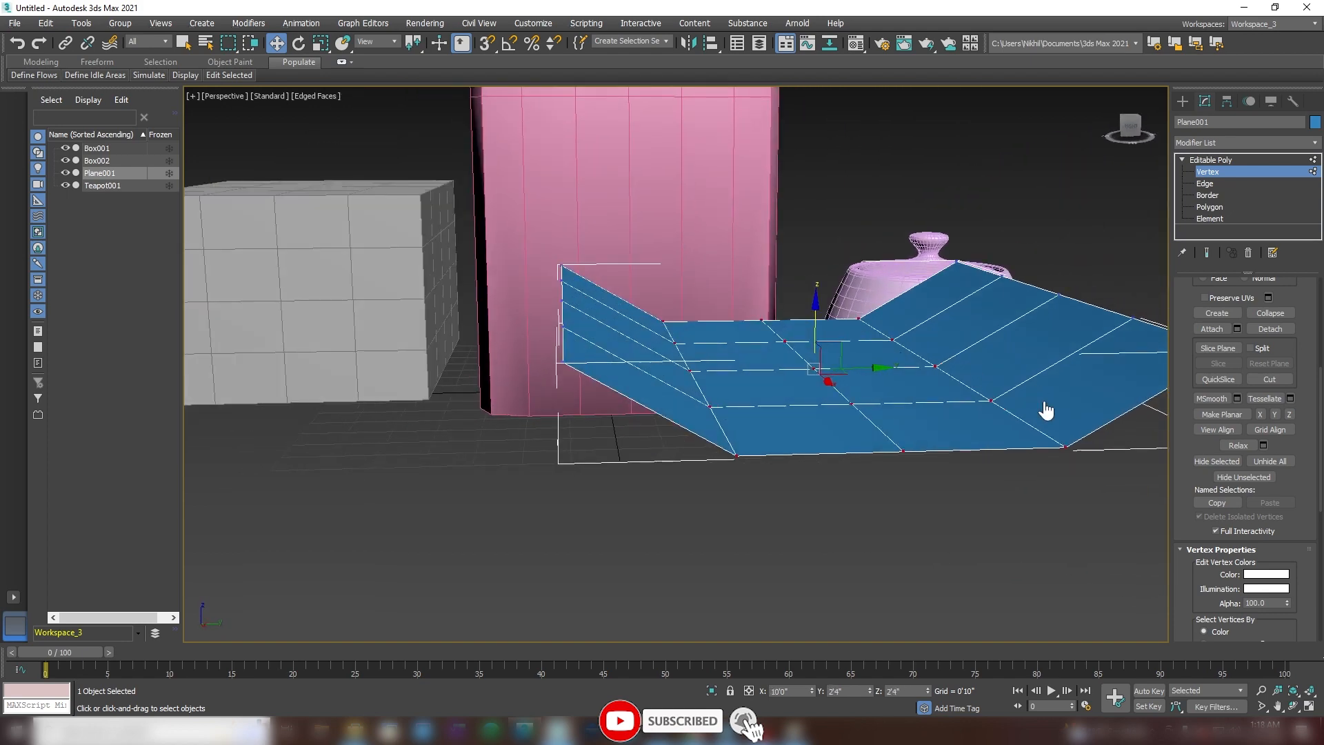
# Step: Apply Relax twice to the lowered middle vertices, and undo both the relaxing and the lowering
pyautogui.click(1241, 447)
pyautogui.click(1240, 446)
pyautogui.moveTo(966, 426)
pyautogui.keyDown('alt'); pyautogui.mouseDown(button='middle')
pyautogui.moveTo(1113, 444)
pyautogui.moveTo(872, 429)
pyautogui.moveTo(945, 434)
pyautogui.mouseUp(button='middle'); pyautogui.keyUp('alt')
pyautogui.hotkey('ctrl', 'z')
pyautogui.hotkey('ctrl', 'z')
pyautogui.hotkey('ctrl', 'z')
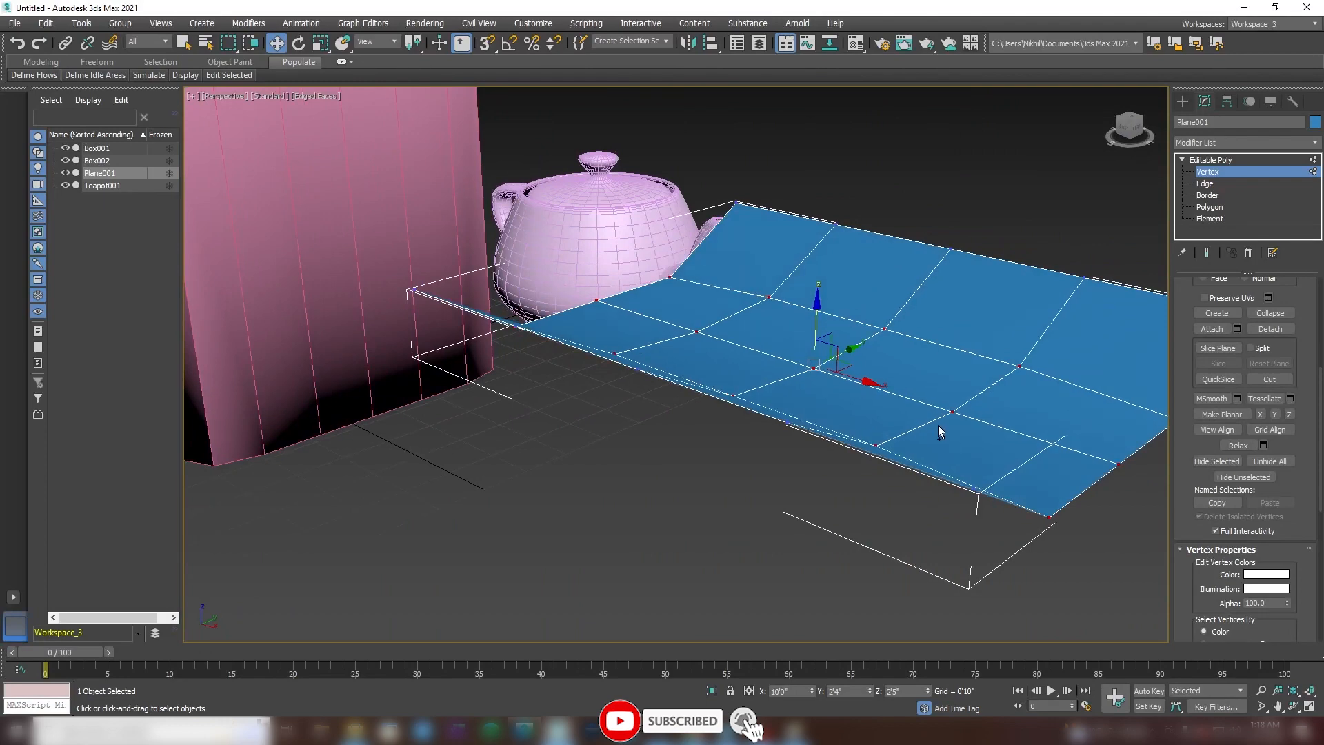
# Step: Select the plane's nine interior vertices and lower them to about Z 2'11"
pyautogui.keyDown('alt'); pyautogui.moveTo(893, 398); pyautogui.dragTo(863, 411, button='middle'); pyautogui.keyUp('alt')
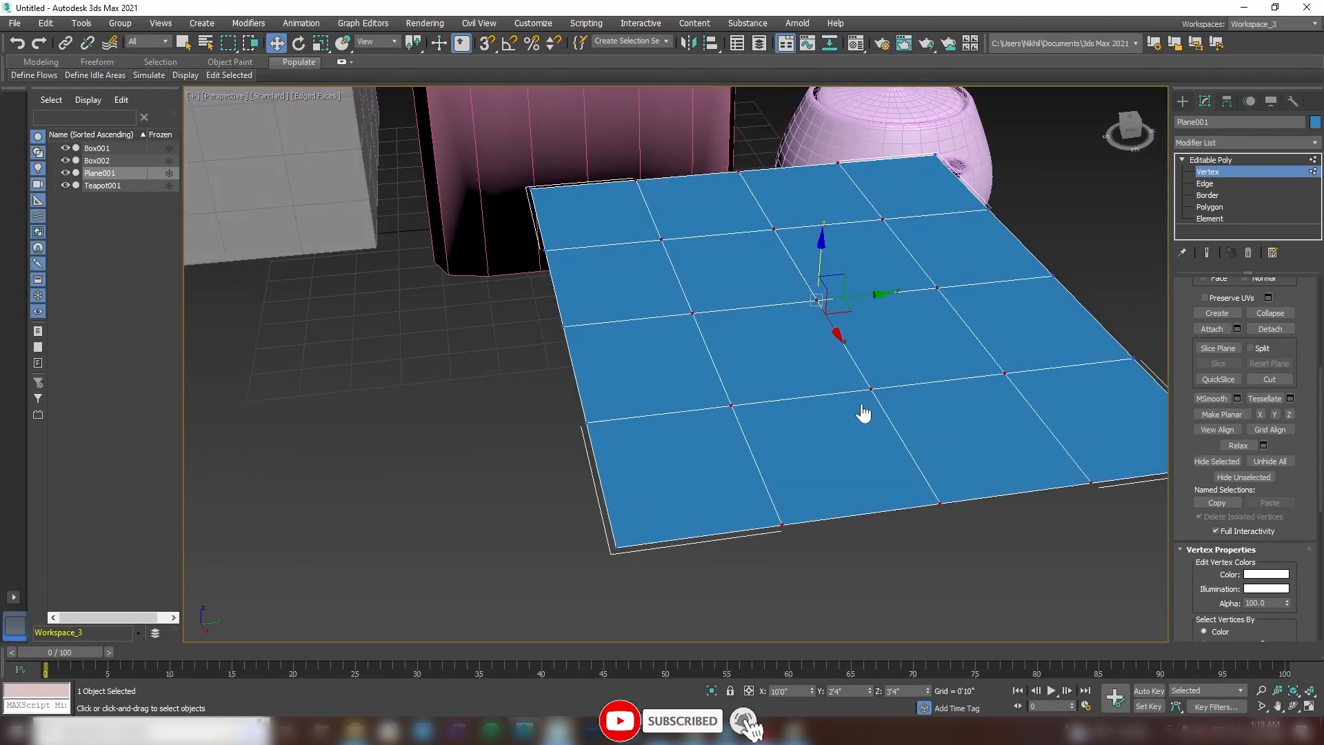
pyautogui.moveTo(651, 220); pyautogui.dragTo(990, 423)
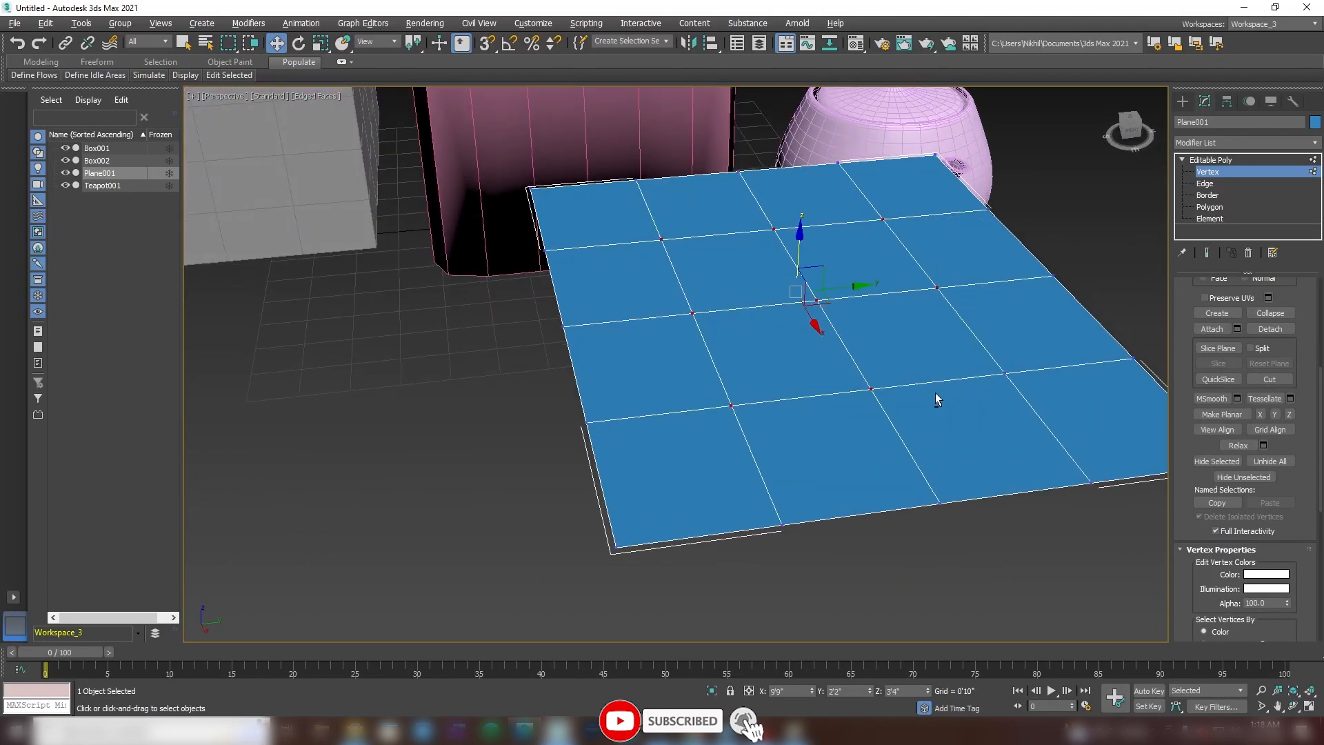
pyautogui.keyDown('alt'); pyautogui.moveTo(936, 391); pyautogui.dragTo(821, 282, button='middle'); pyautogui.keyUp('alt')
pyautogui.moveTo(800, 247); pyautogui.dragTo(799, 277)
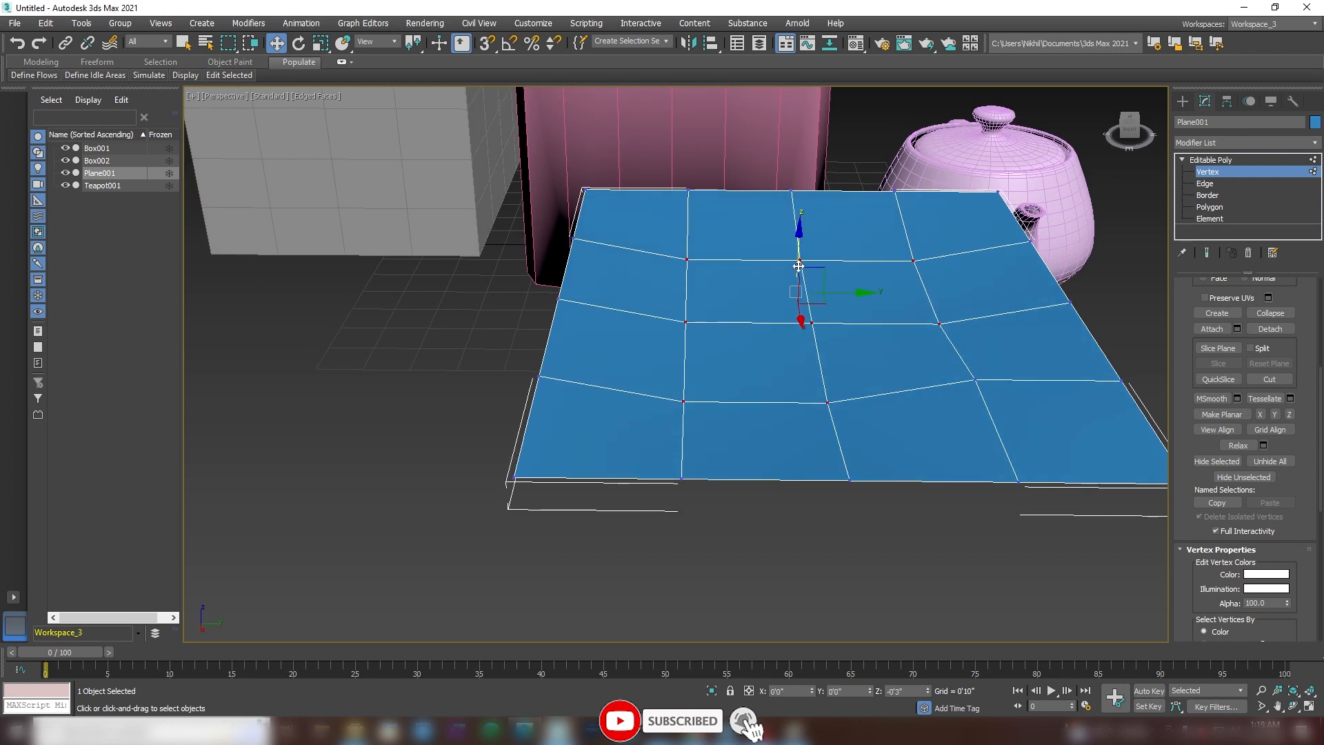
pyautogui.hotkey('ctrl', 'z')
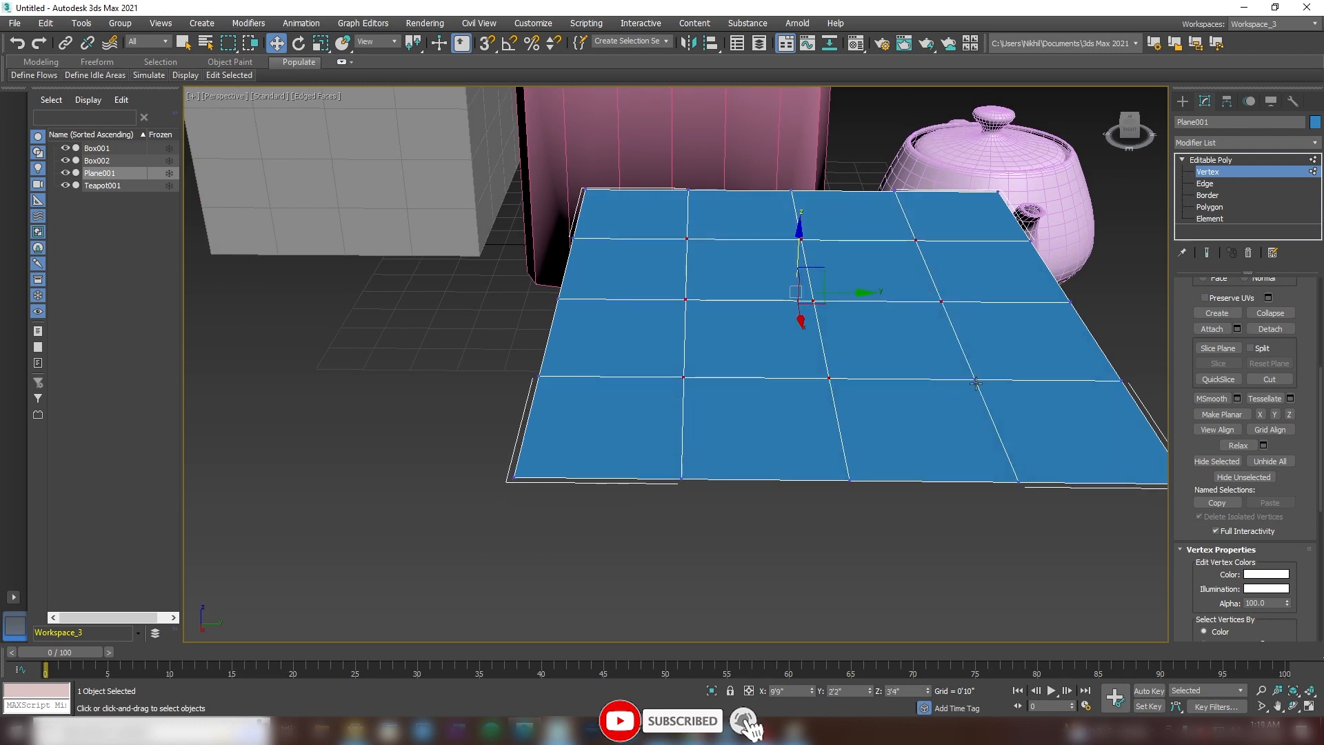
pyautogui.moveTo(816, 256); pyautogui.dragTo(816, 281)
pyautogui.keyDown('alt'); pyautogui.moveTo(816, 281); pyautogui.dragTo(825, 349, button='middle'); pyautogui.keyUp('alt')
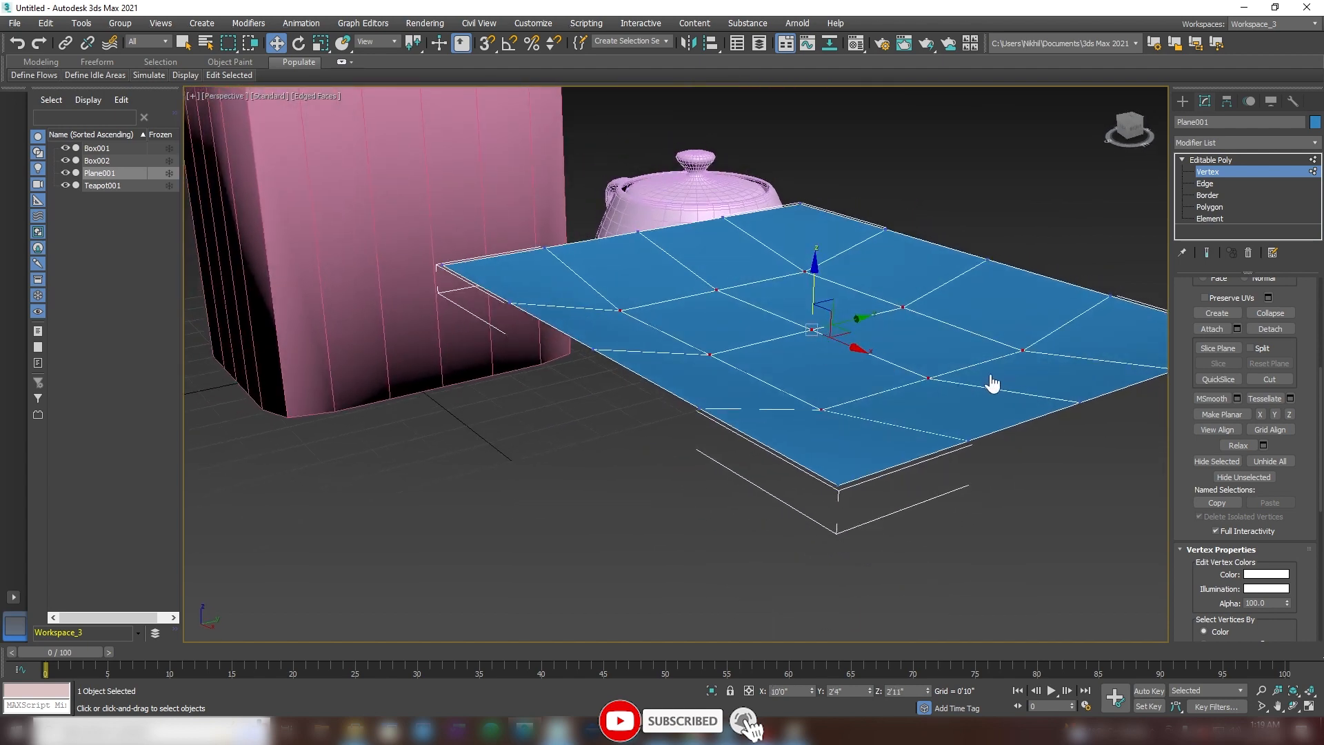
# Step: Relax the nine lowered vertices, pull them further down, and relax them twice more
pyautogui.keyDown('alt'); pyautogui.moveTo(992, 383); pyautogui.dragTo(943, 358, button='middle'); pyautogui.keyUp('alt')
pyautogui.click(1231, 447)
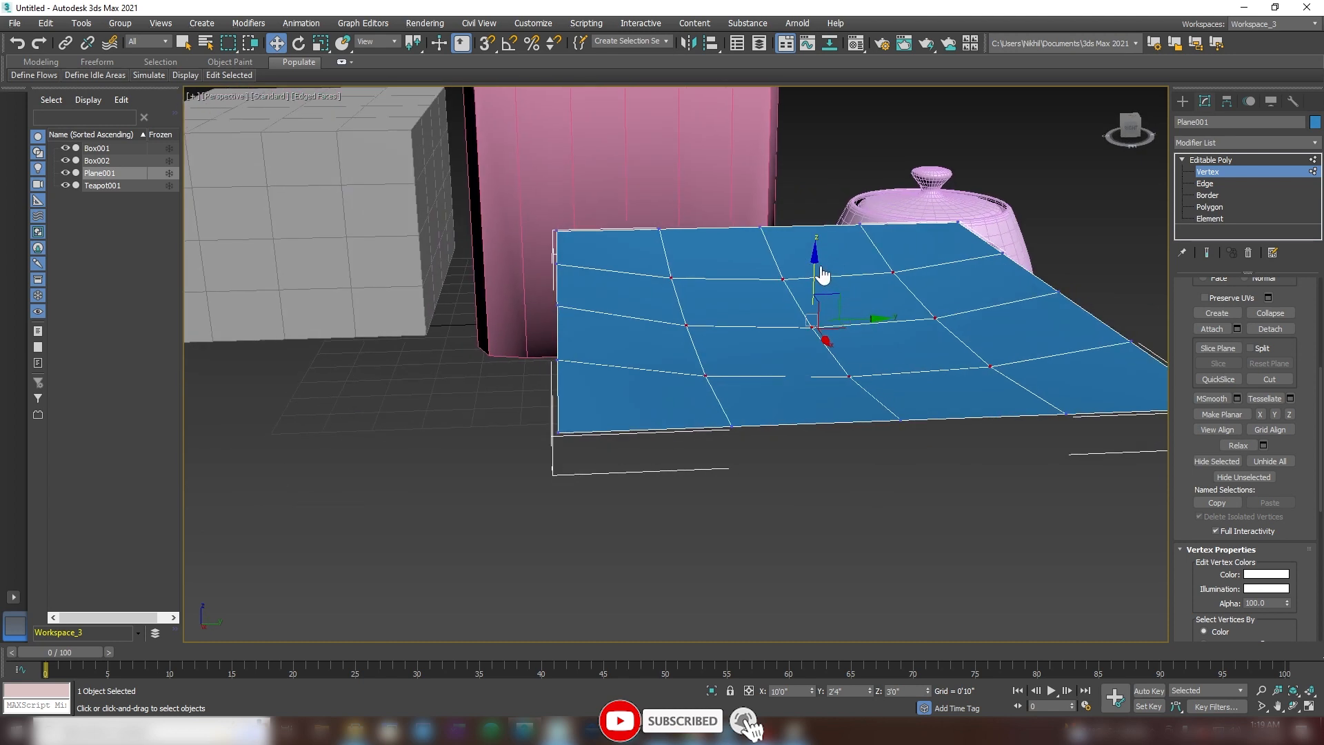
pyautogui.moveTo(817, 274); pyautogui.dragTo(814, 316)
pyautogui.click(1234, 447)
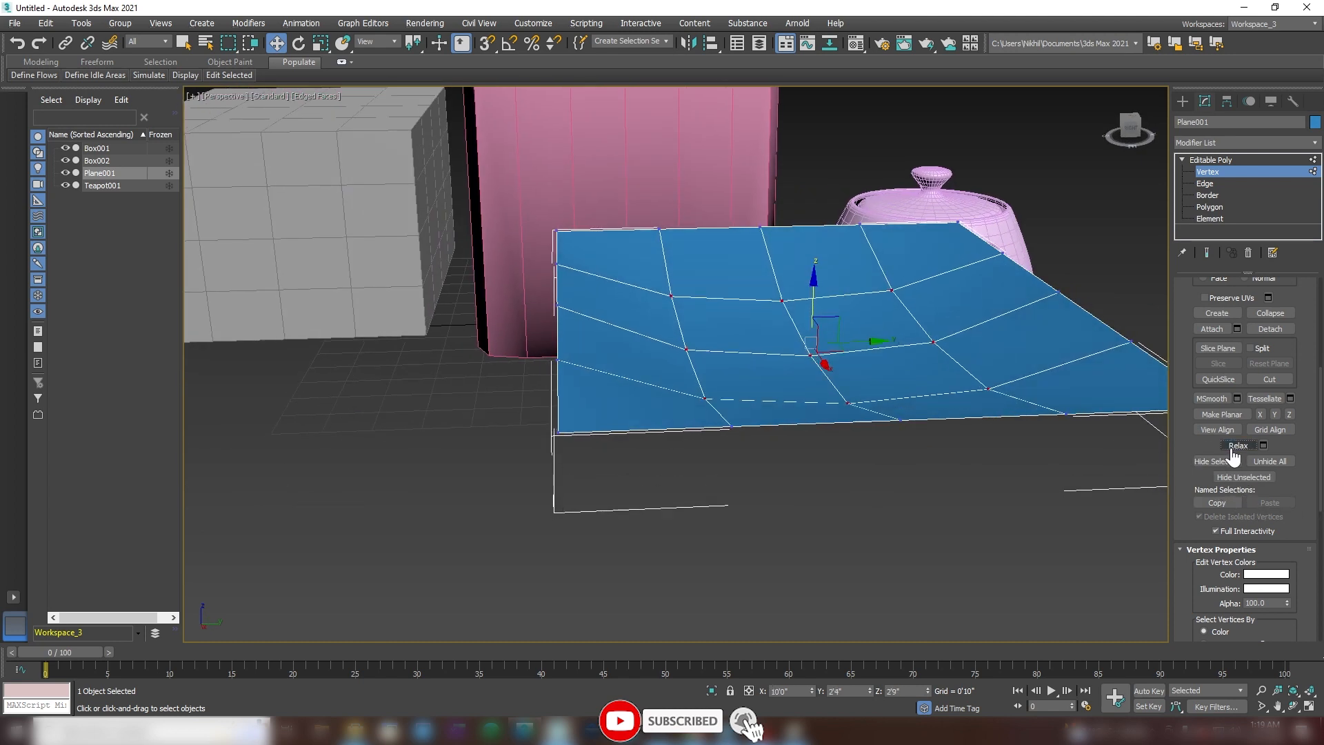
pyautogui.keyDown('alt'); pyautogui.moveTo(950, 443); pyautogui.dragTo(1000, 460, button='middle'); pyautogui.keyUp('alt')
pyautogui.click(1235, 448)
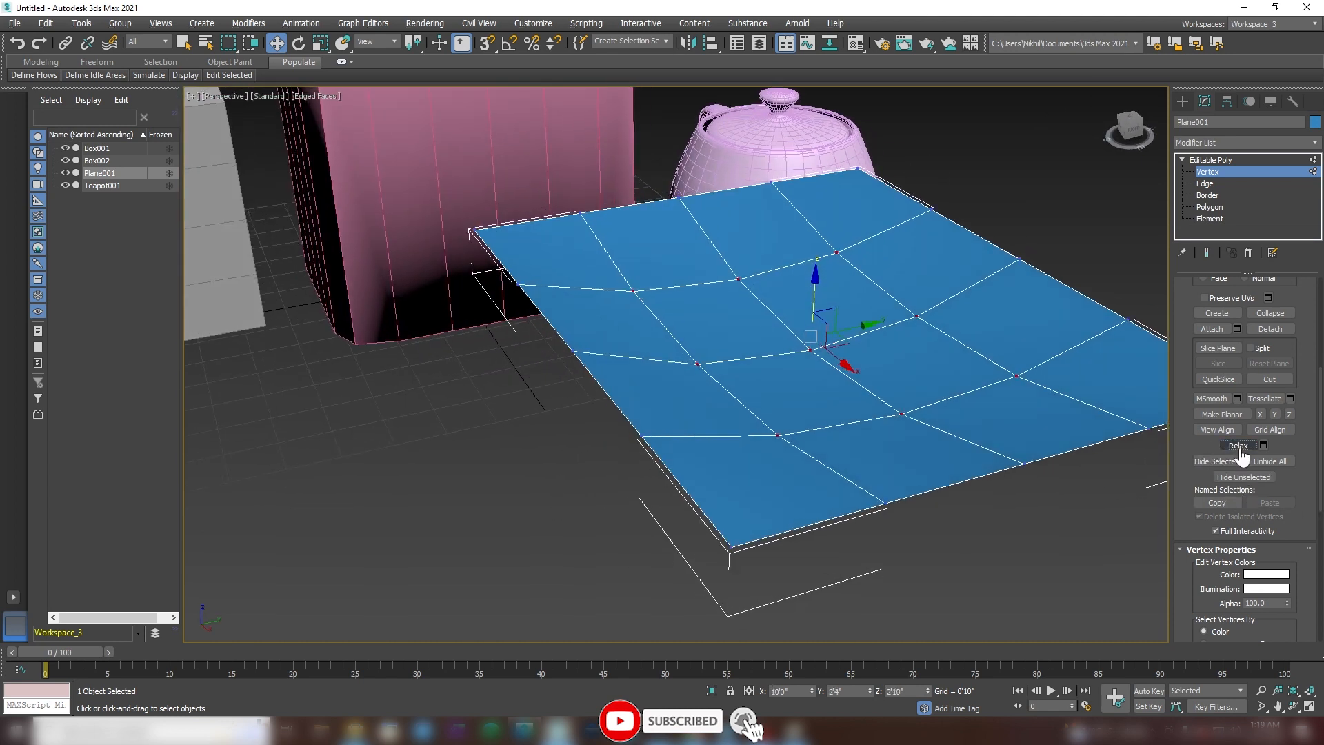
# Step: Leave Vertex level and subdivide the whole plane twice with MSmooth
pyautogui.click(1220, 172)
pyautogui.keyDown('alt'); pyautogui.moveTo(1073, 324); pyautogui.dragTo(998, 323, button='middle'); pyautogui.keyUp('alt')
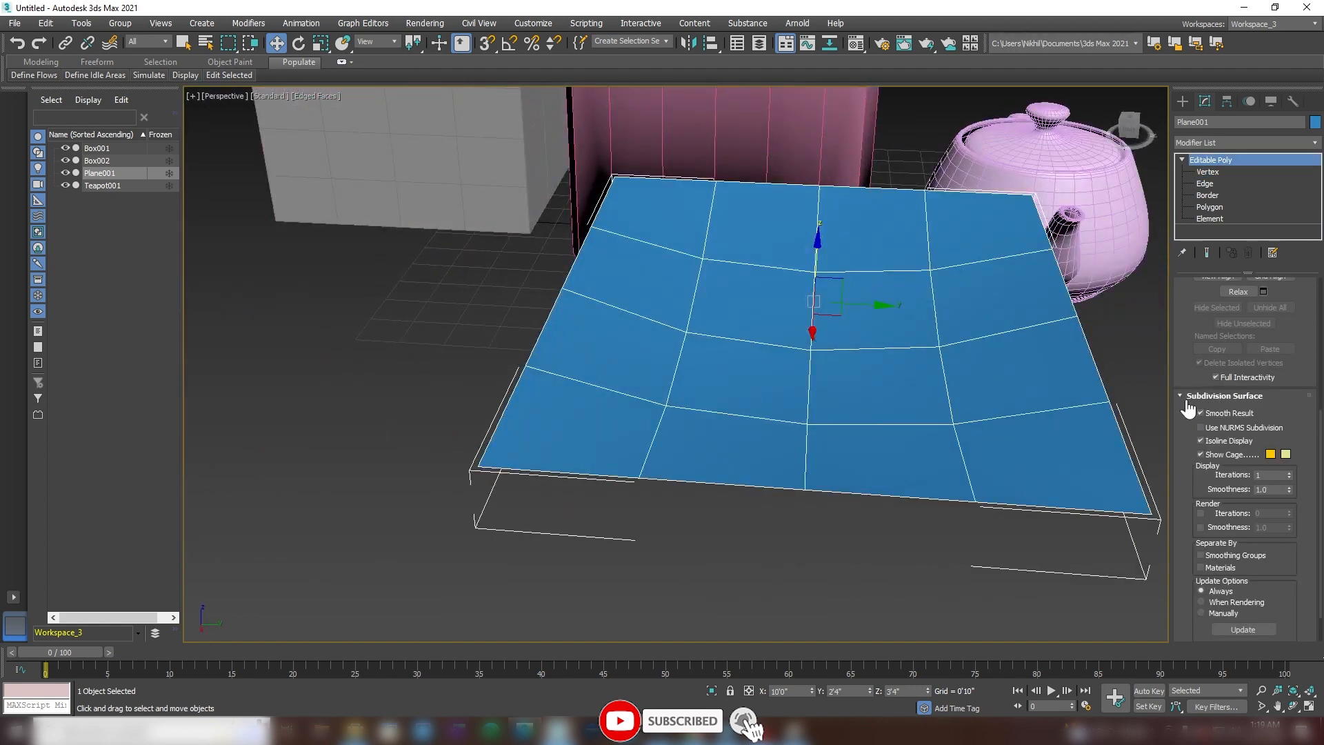
pyautogui.moveTo(1186, 375); pyautogui.dragTo(1190, 521)
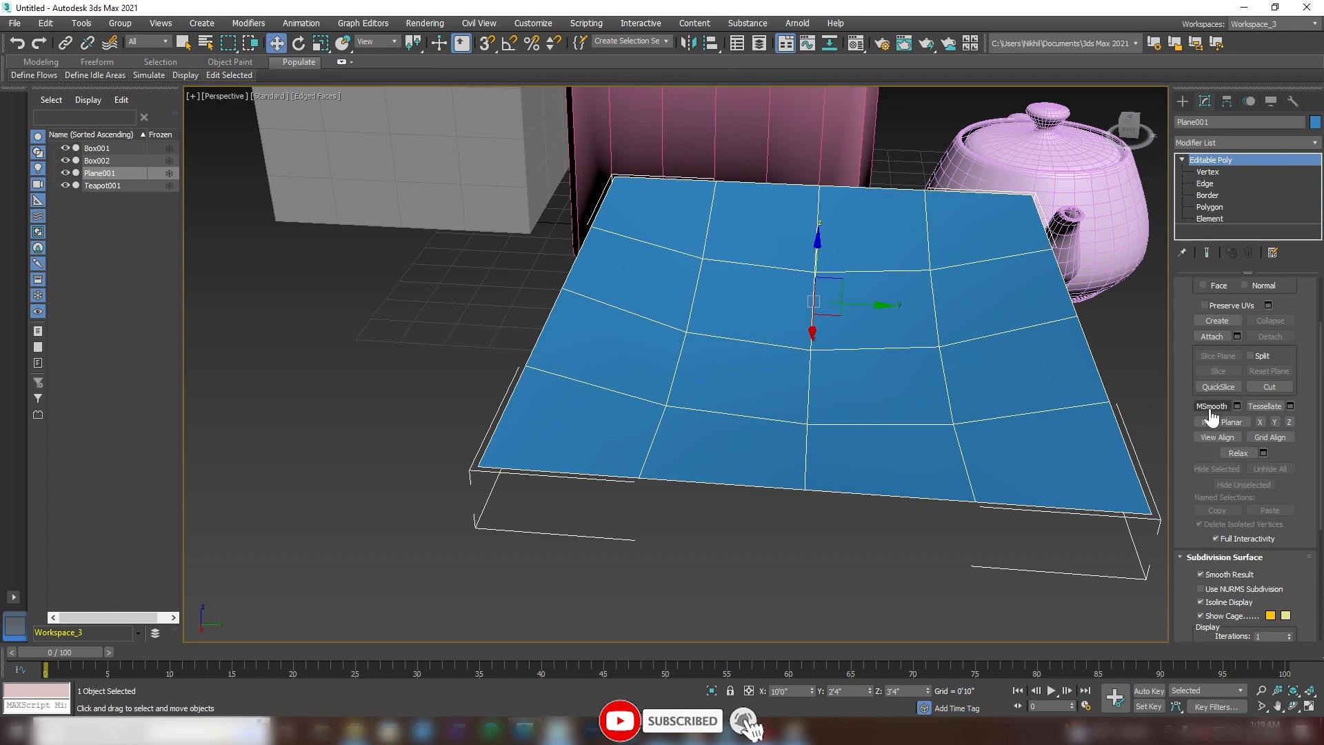
pyautogui.click(1212, 413)
pyautogui.moveTo(1041, 428)
pyautogui.keyDown('alt'); pyautogui.mouseDown(button='middle')
pyautogui.moveTo(1046, 408)
pyautogui.moveTo(1021, 422)
pyautogui.mouseUp(button='middle'); pyautogui.keyUp('alt')
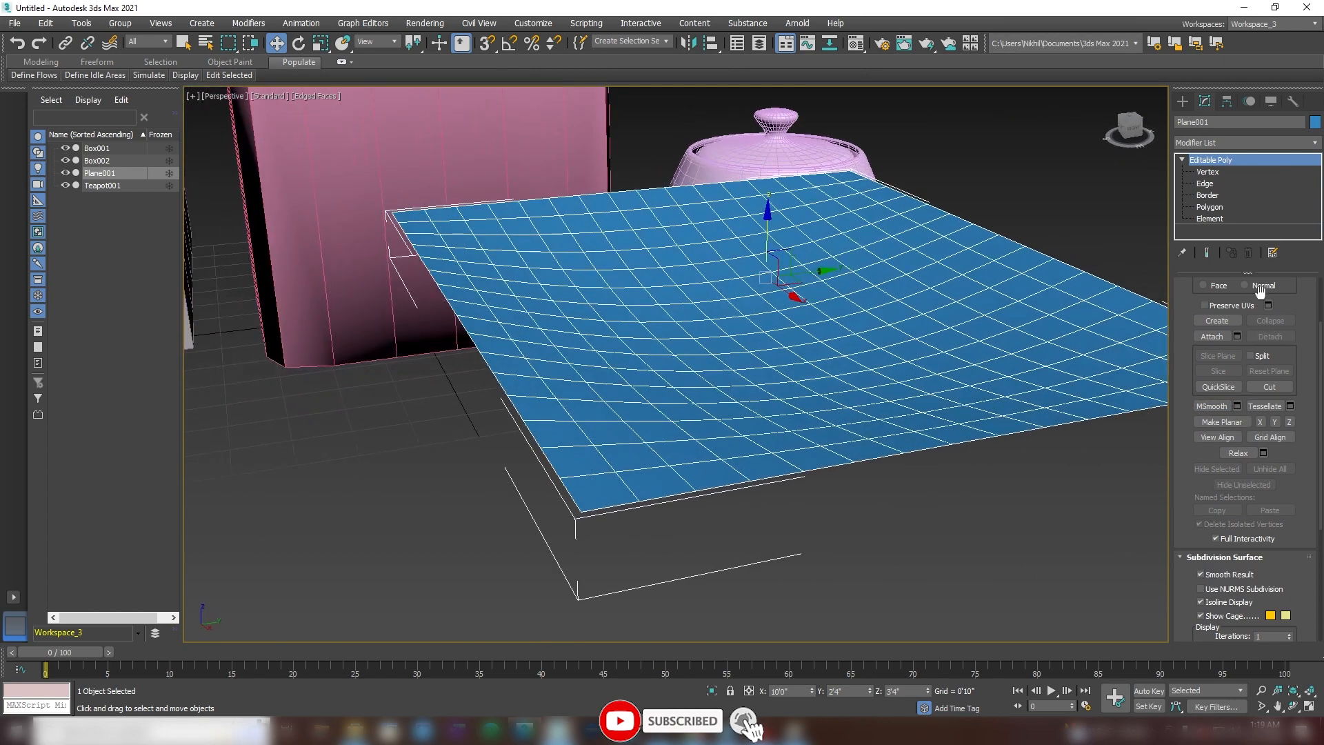
# Step: Select the broad middle block of the smoothed plane's vertices and lower it to about Z 2'8"
pyautogui.click(1213, 173)
pyautogui.keyDown('alt'); pyautogui.moveTo(758, 414); pyautogui.dragTo(699, 411, button='middle'); pyautogui.keyUp('alt')
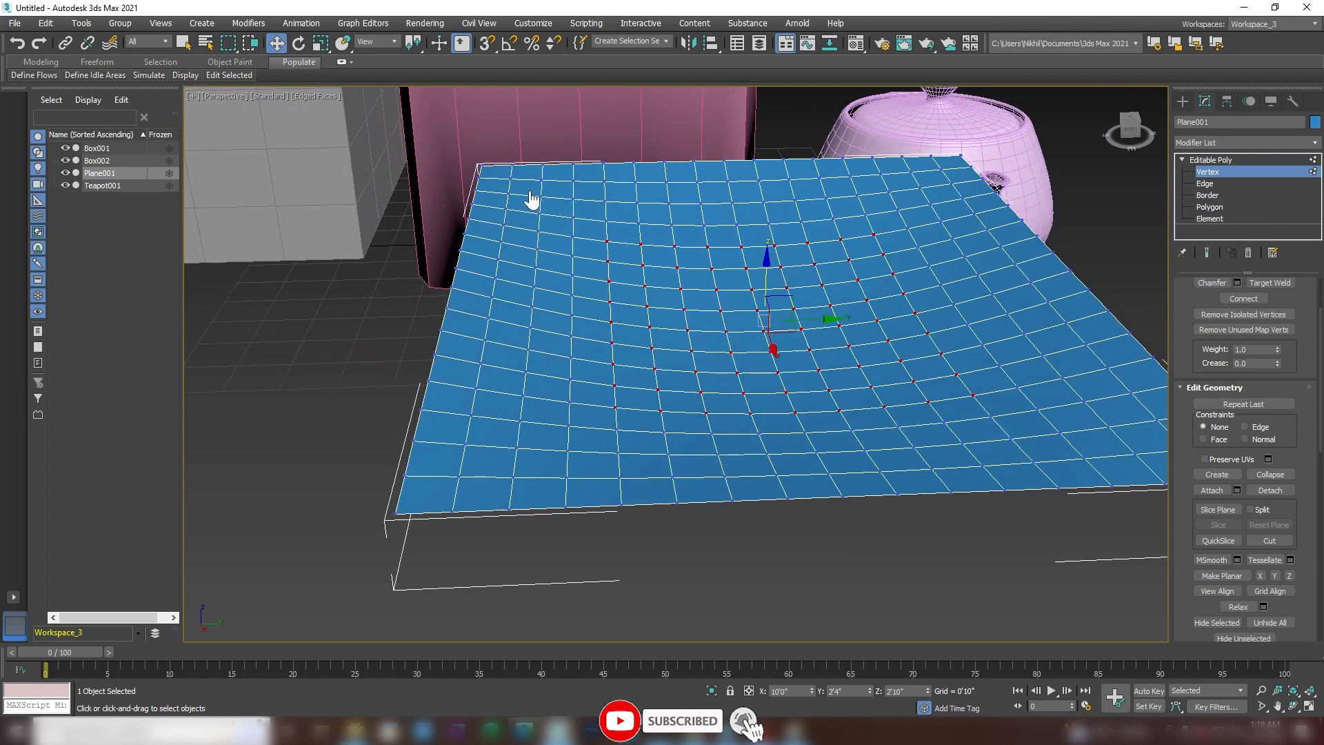
pyautogui.moveTo(529, 193); pyautogui.dragTo(994, 509)
pyautogui.keyDown('alt'); pyautogui.moveTo(993, 509); pyautogui.dragTo(1098, 469, button='middle'); pyautogui.keyUp('alt')
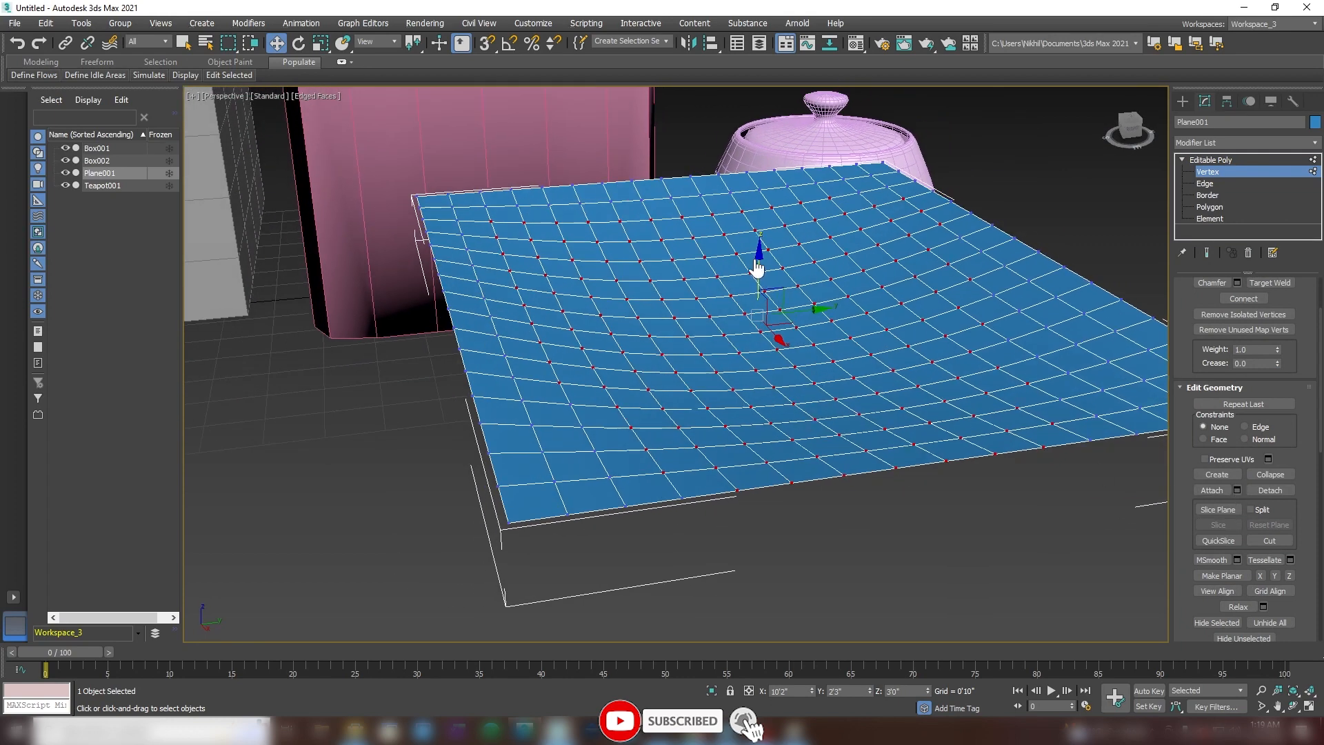
pyautogui.moveTo(758, 267); pyautogui.dragTo(759, 295)
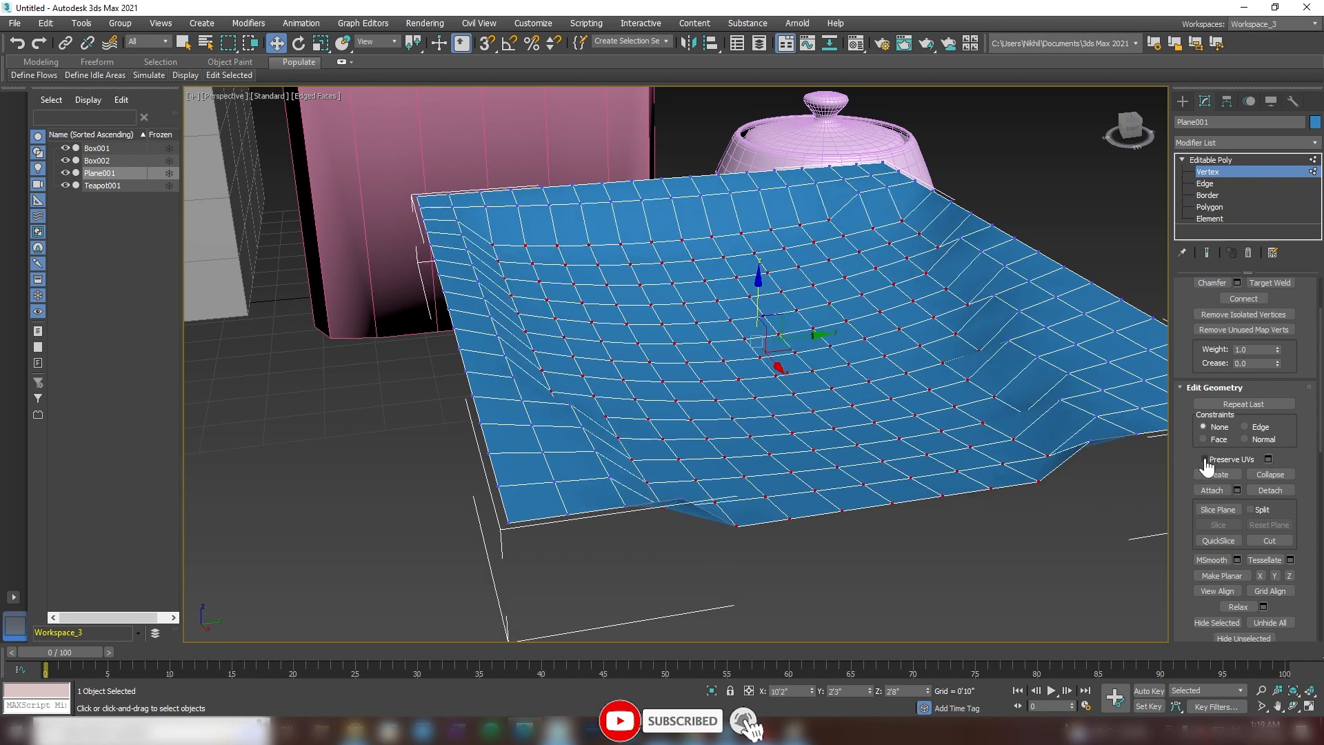
# Step: Apply Relax repeatedly to the lowered middle block of vertices to soften the dip
pyautogui.scroll(-3, 1200, 466)
pyautogui.scroll(-2, 1214, 483)
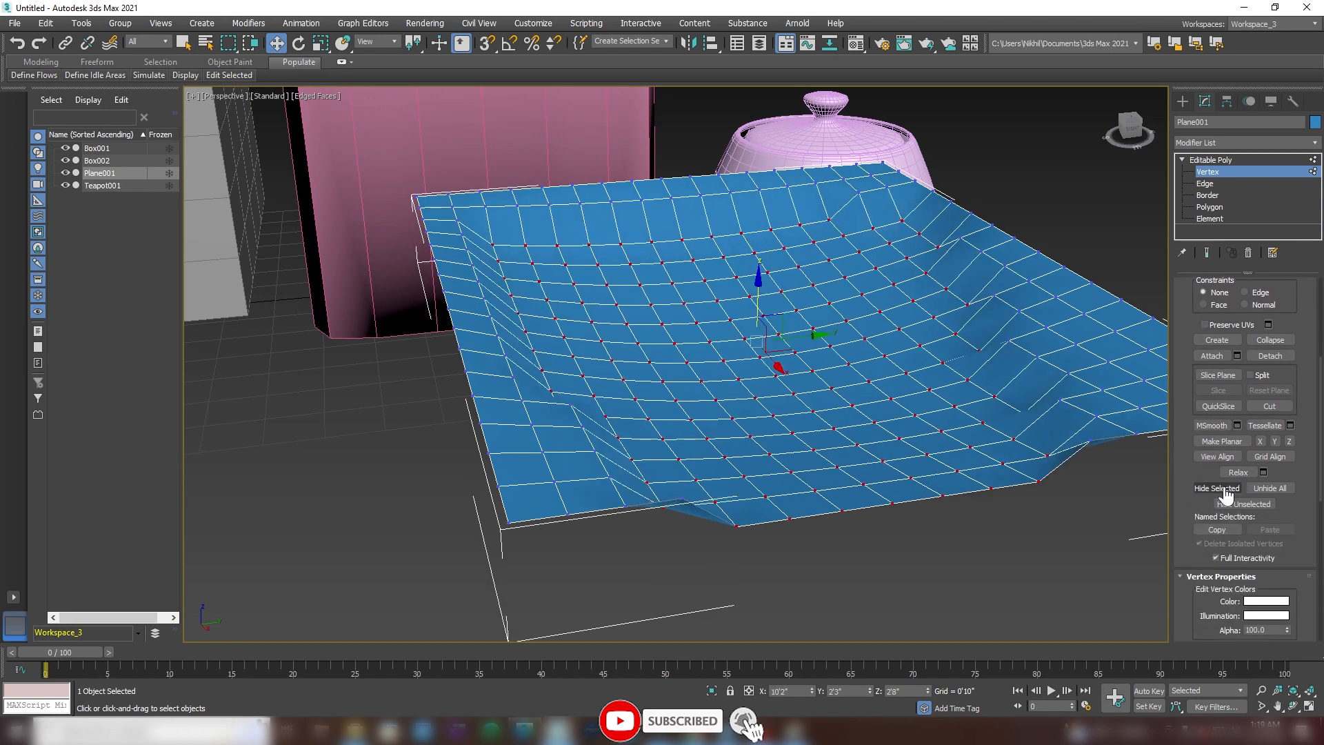
pyautogui.click(1239, 473)
pyautogui.click(1238, 472)
pyautogui.click(1239, 473)
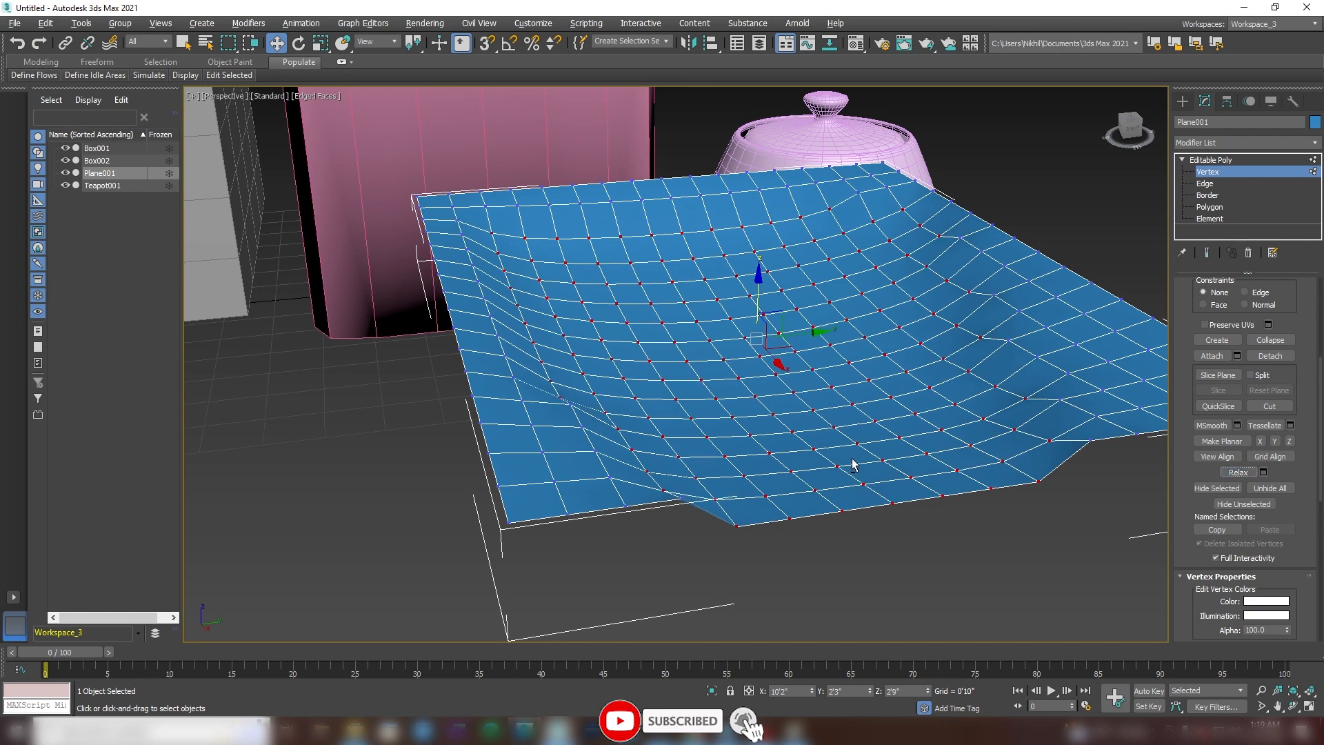
pyautogui.keyDown('alt'); pyautogui.moveTo(853, 465); pyautogui.dragTo(1055, 545, button='middle'); pyautogui.keyUp('alt')
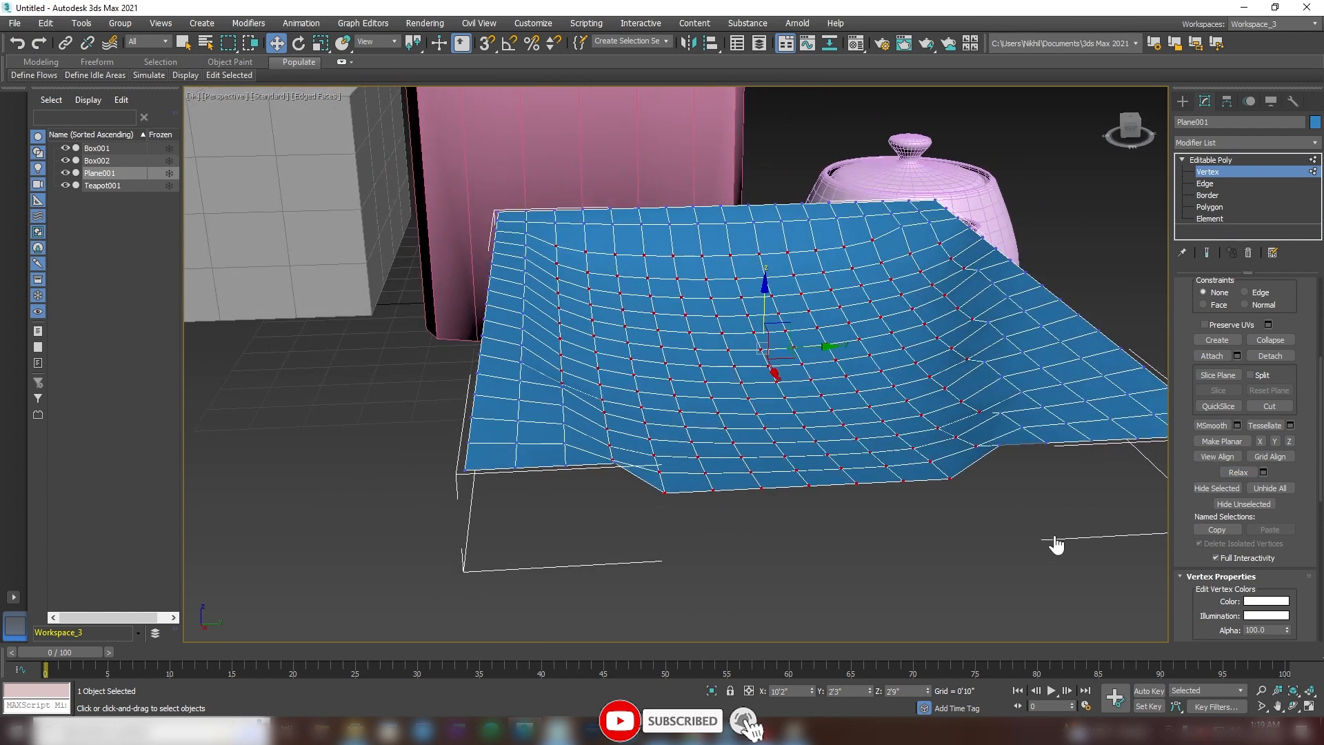
# Step: Select and relax the vertex columns along the two opposite slopes beside the dip
pyautogui.click(1238, 473)
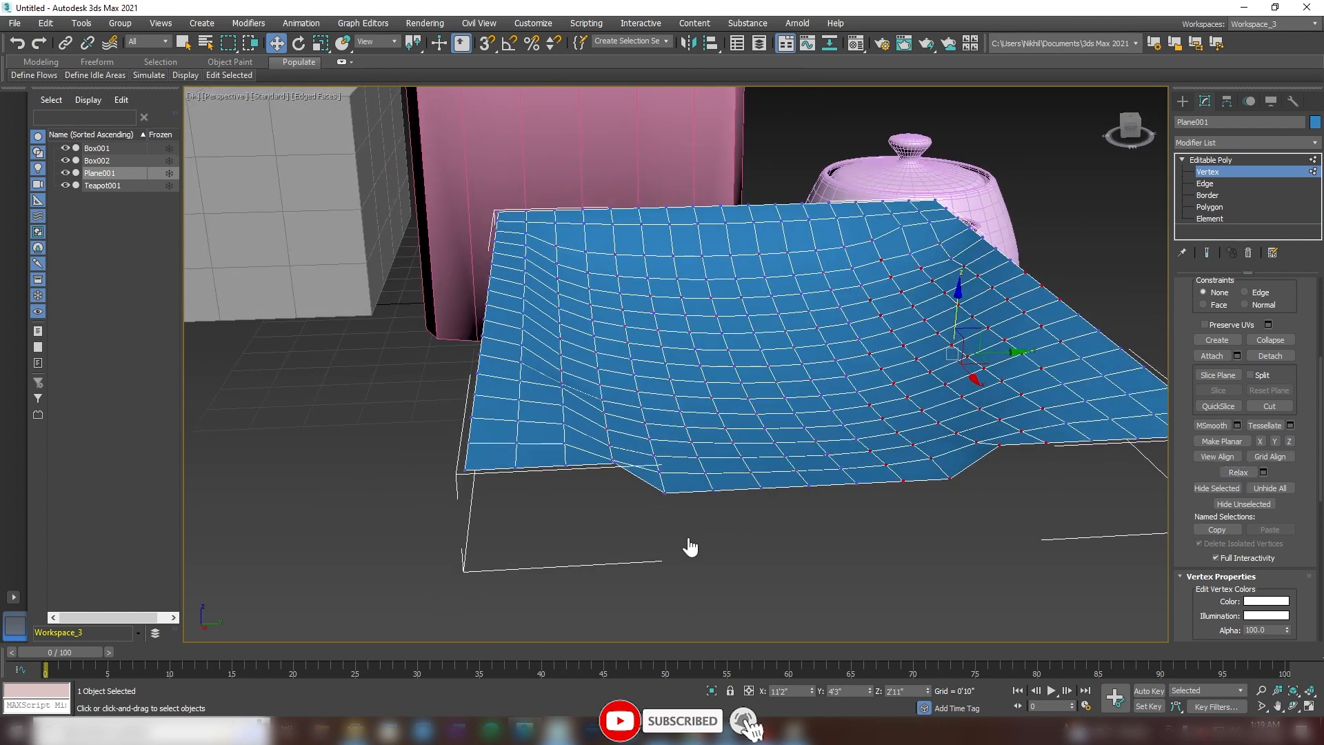
pyautogui.moveTo(542, 241); pyautogui.dragTo(698, 479)
pyautogui.click(1225, 475)
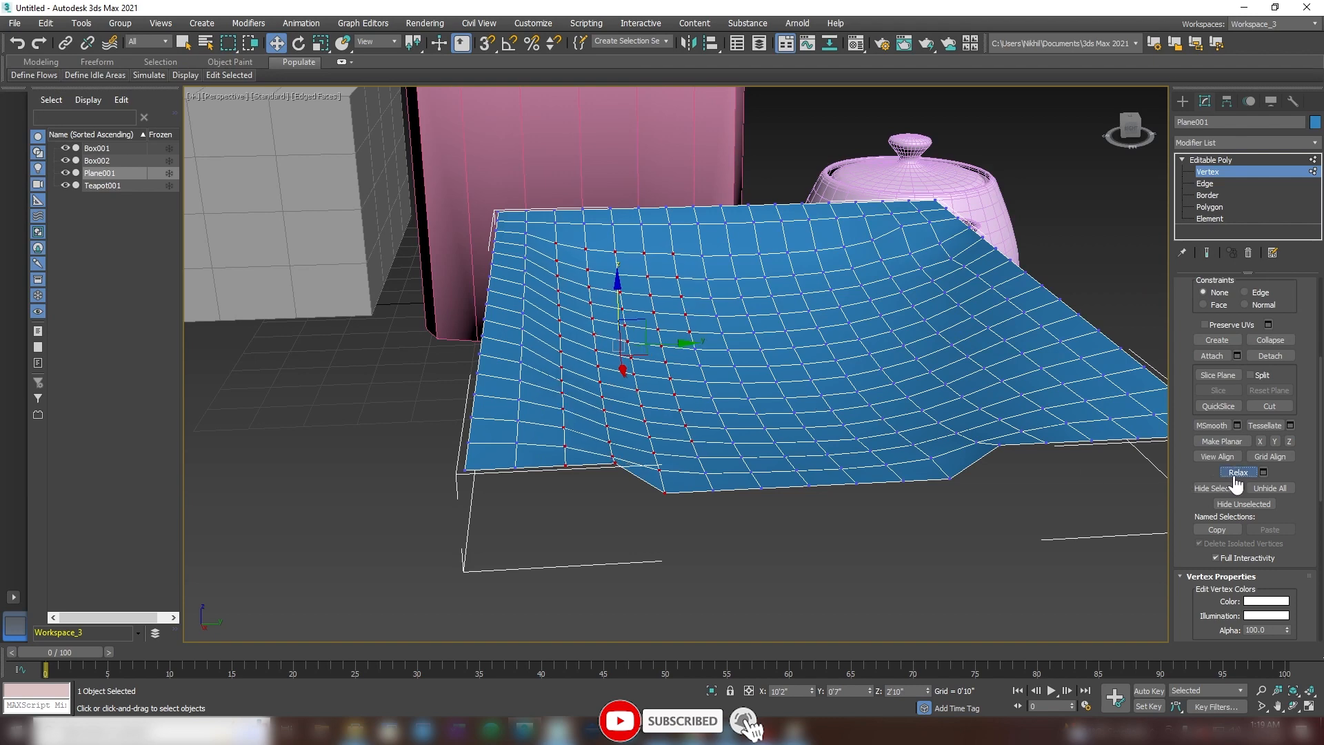
pyautogui.click(1225, 475)
# Step: Select the vertices near the plane's outer edge, away from the teapot, and relax them
pyautogui.keyDown('alt'); pyautogui.moveTo(692, 505); pyautogui.dragTo(813, 499, button='middle'); pyautogui.keyUp('alt')
pyautogui.moveTo(1018, 485); pyautogui.dragTo(888, 227)
pyautogui.moveTo(1071, 440); pyautogui.dragTo(899, 218)
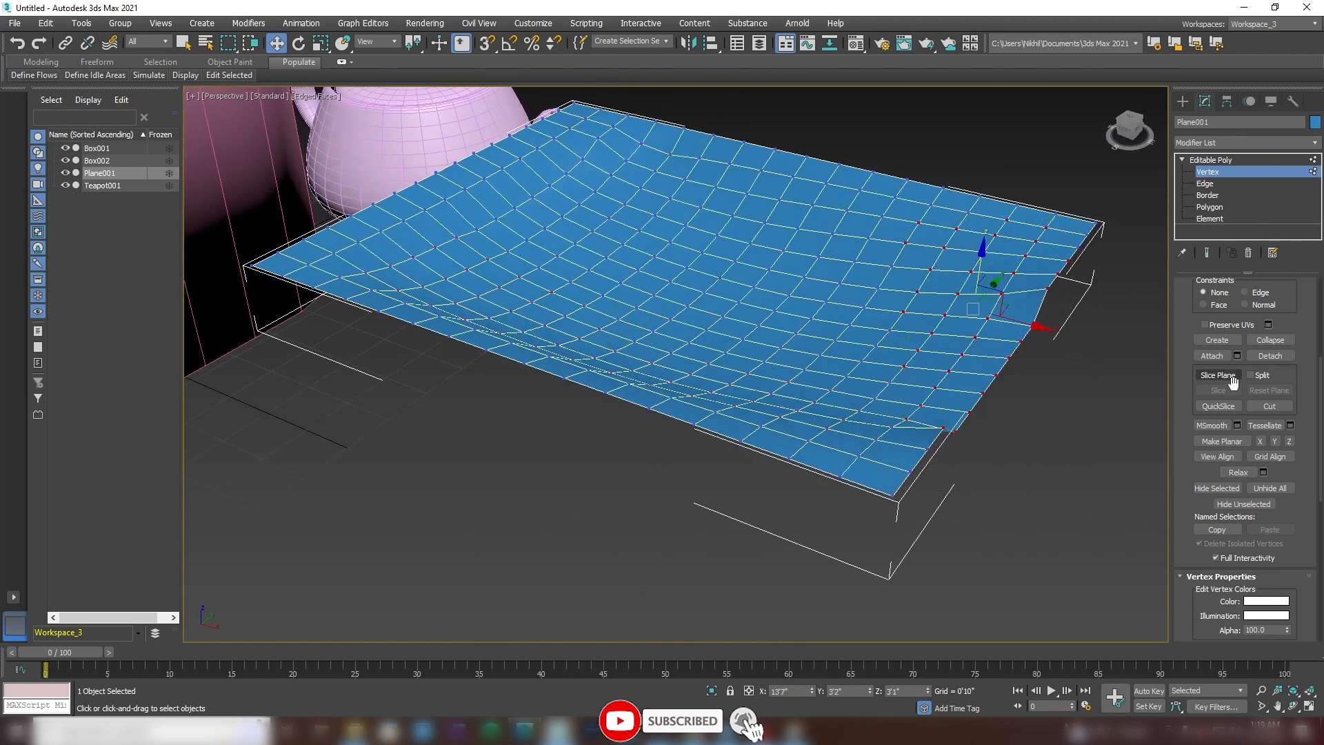
pyautogui.click(1250, 473)
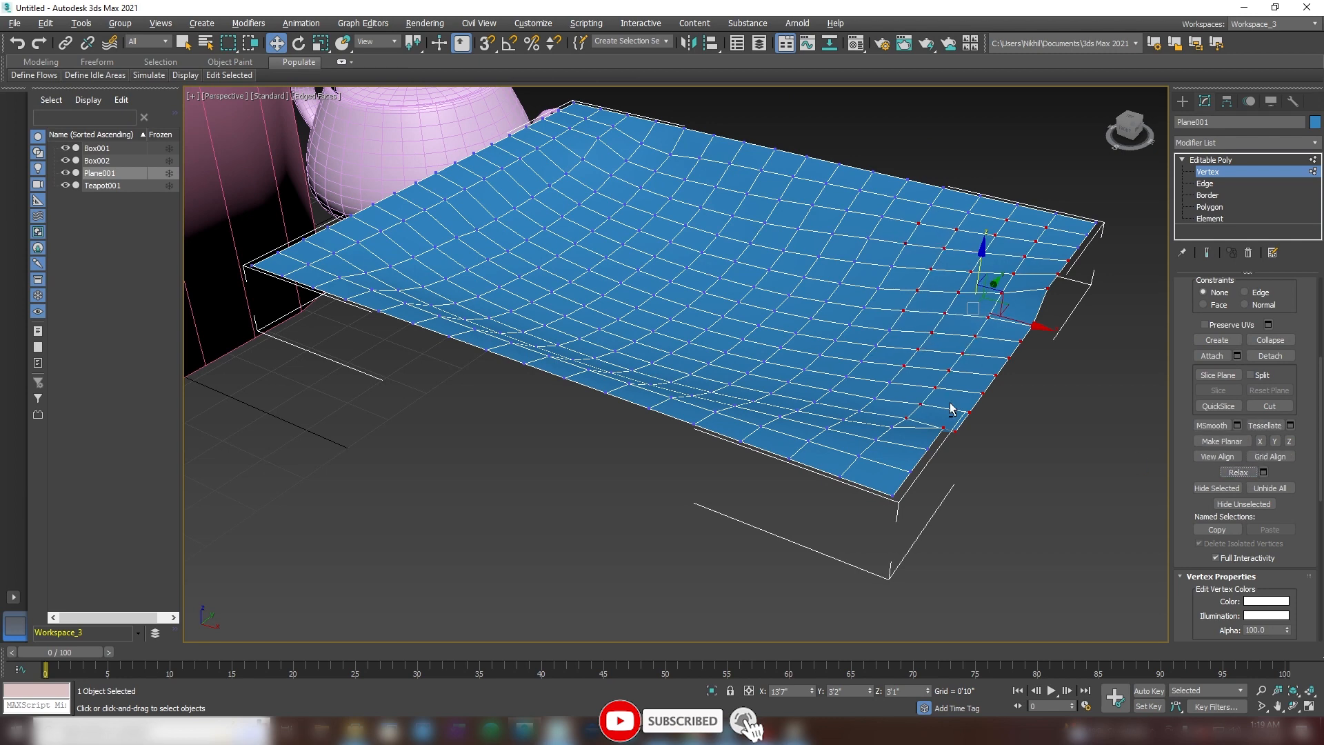
# Step: Select the vertices in the plane's outer half, away from the teapot, and apply Relax several times
pyautogui.scroll(-10, 837, 384)
pyautogui.moveTo(861, 199); pyautogui.dragTo(666, 370)
pyautogui.click(1234, 473)
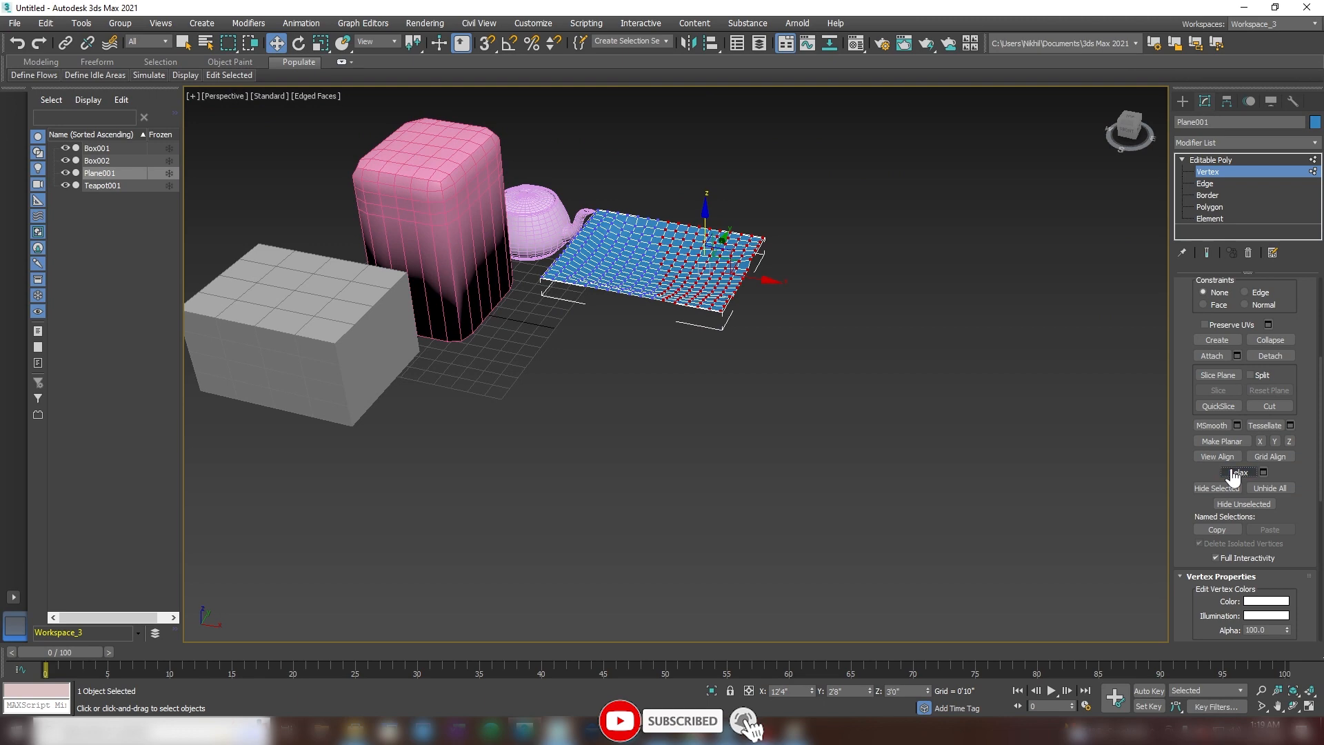
pyautogui.click(1234, 474)
pyautogui.click(1234, 473)
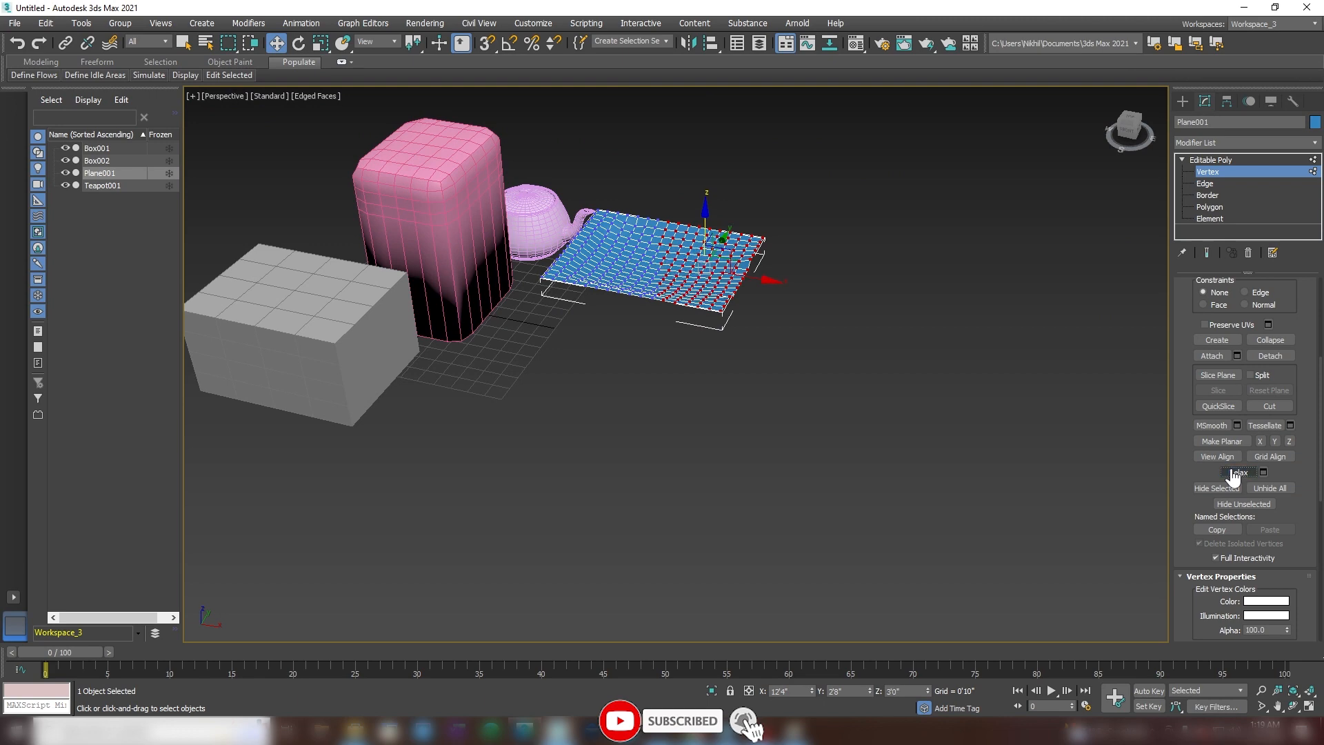
pyautogui.keyDown('alt'); pyautogui.moveTo(855, 324); pyautogui.dragTo(761, 300, button='middle'); pyautogui.keyUp('alt')
# Step: Leave Vertex level and rotate the whole plane about 16.8 degrees around Y
pyautogui.click(1212, 169)
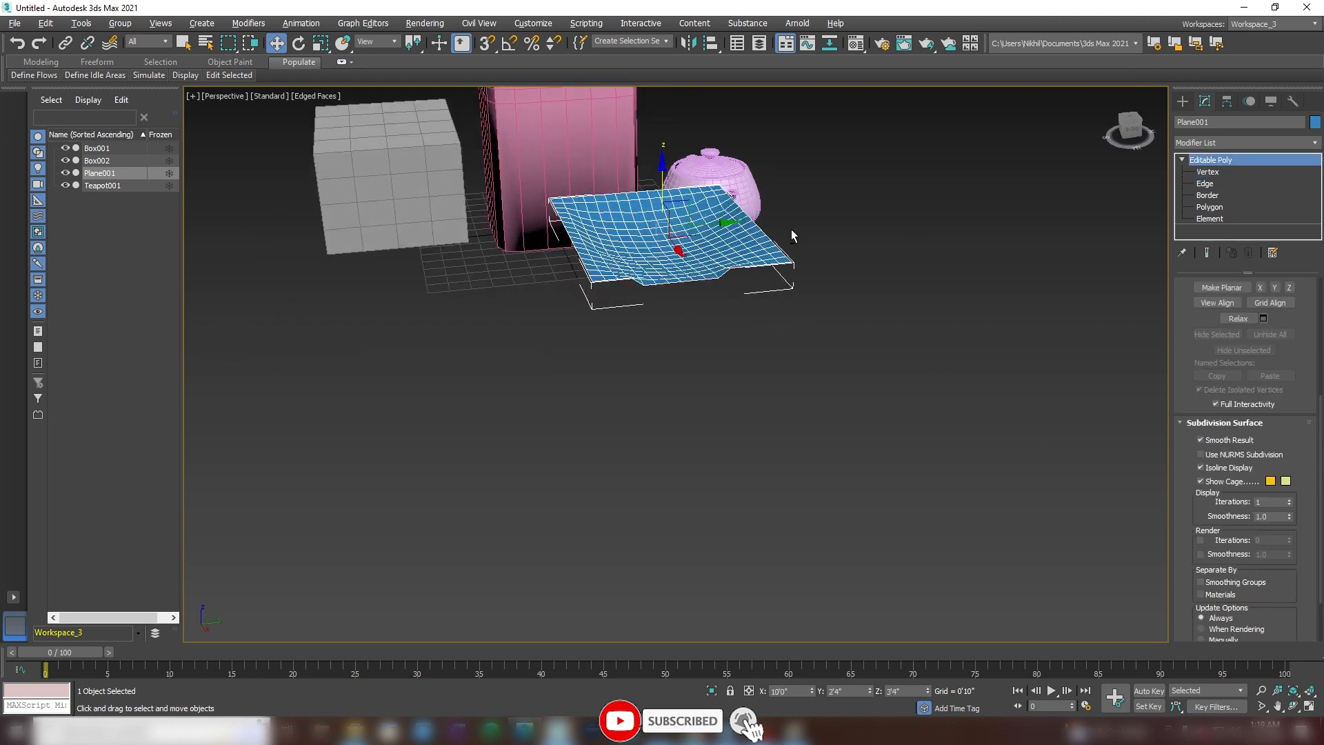
pyautogui.keyDown('alt'); pyautogui.moveTo(792, 229); pyautogui.dragTo(896, 248, button='middle'); pyautogui.keyUp('alt')
pyautogui.press('e')
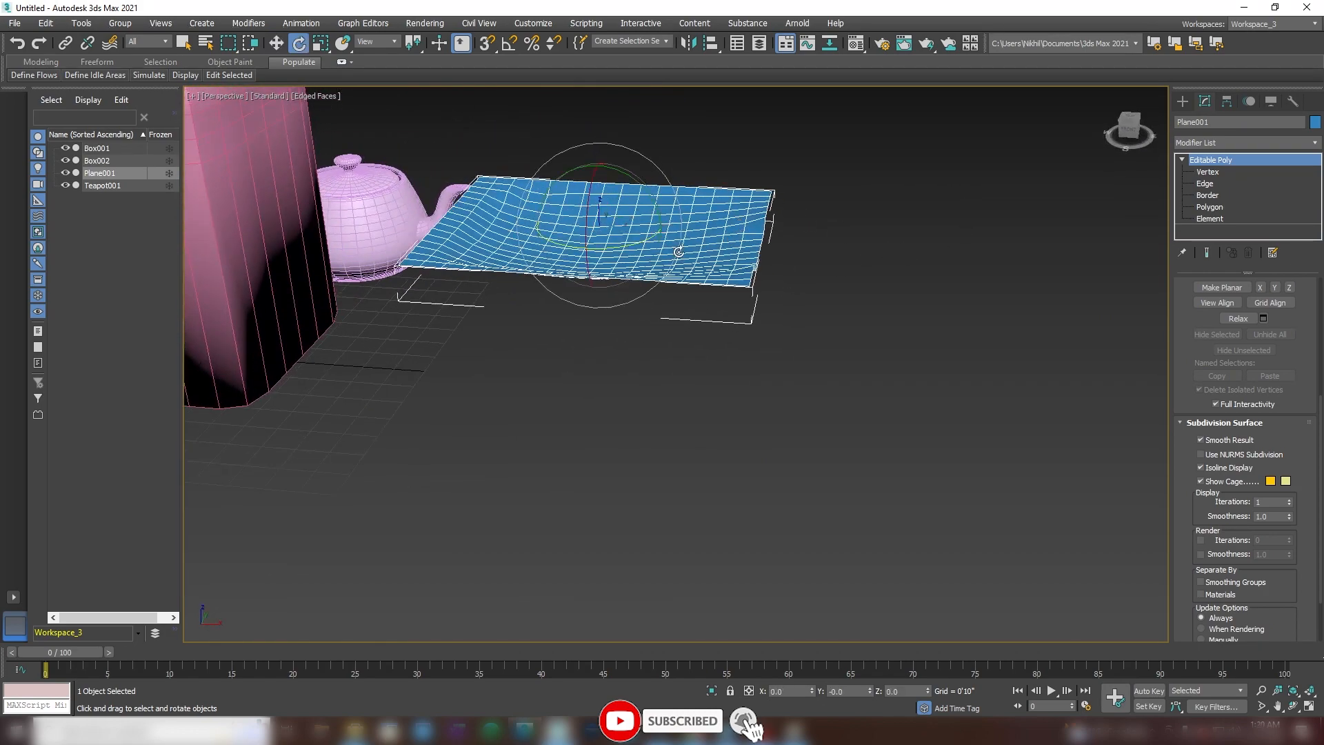
pyautogui.keyDown('alt'); pyautogui.moveTo(739, 225); pyautogui.dragTo(649, 219, button='middle'); pyautogui.keyUp('alt')
pyautogui.moveTo(647, 220); pyautogui.dragTo(652, 193)
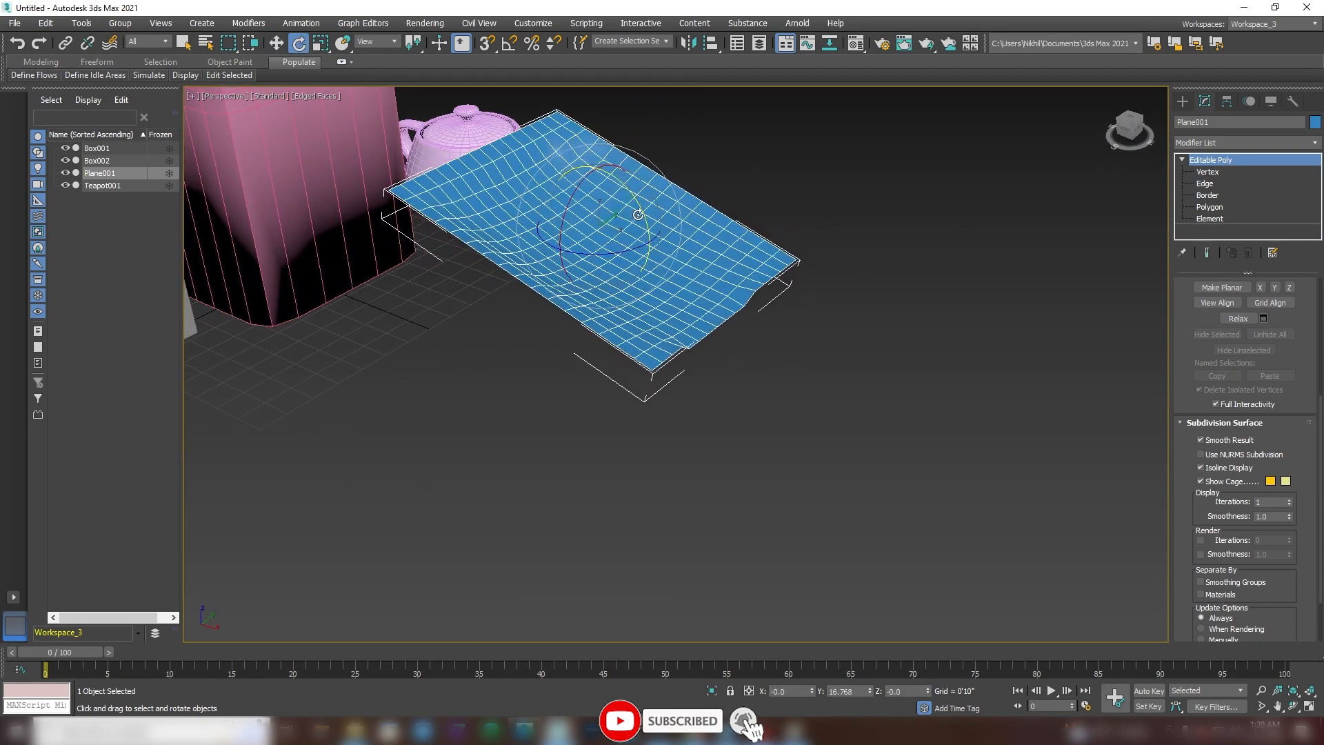
pyautogui.keyDown('alt'); pyautogui.moveTo(652, 193); pyautogui.dragTo(698, 219, button='middle'); pyautogui.keyUp('alt')
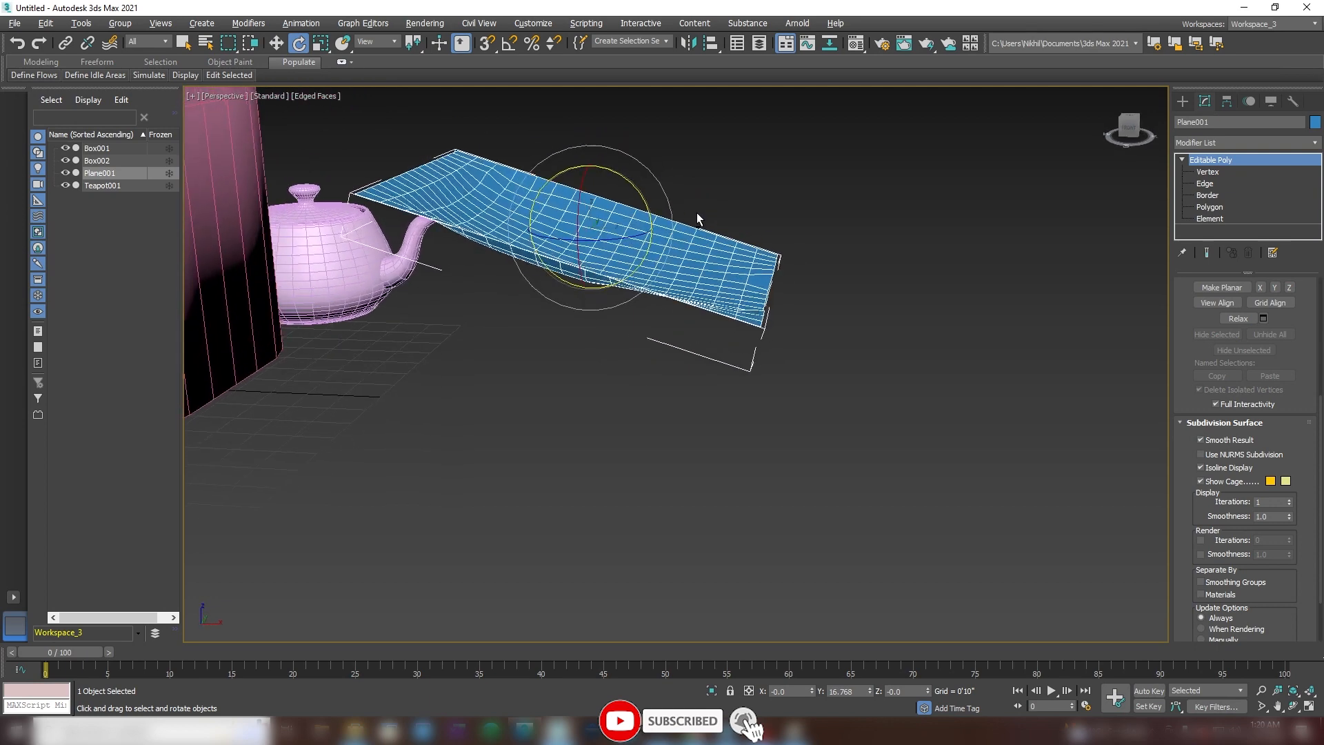
# Step: Select nearly all vertices of the tilted plane at Vertex level and relax them
pyautogui.click(1208, 171)
pyautogui.moveTo(1008, 216); pyautogui.dragTo(355, 380)
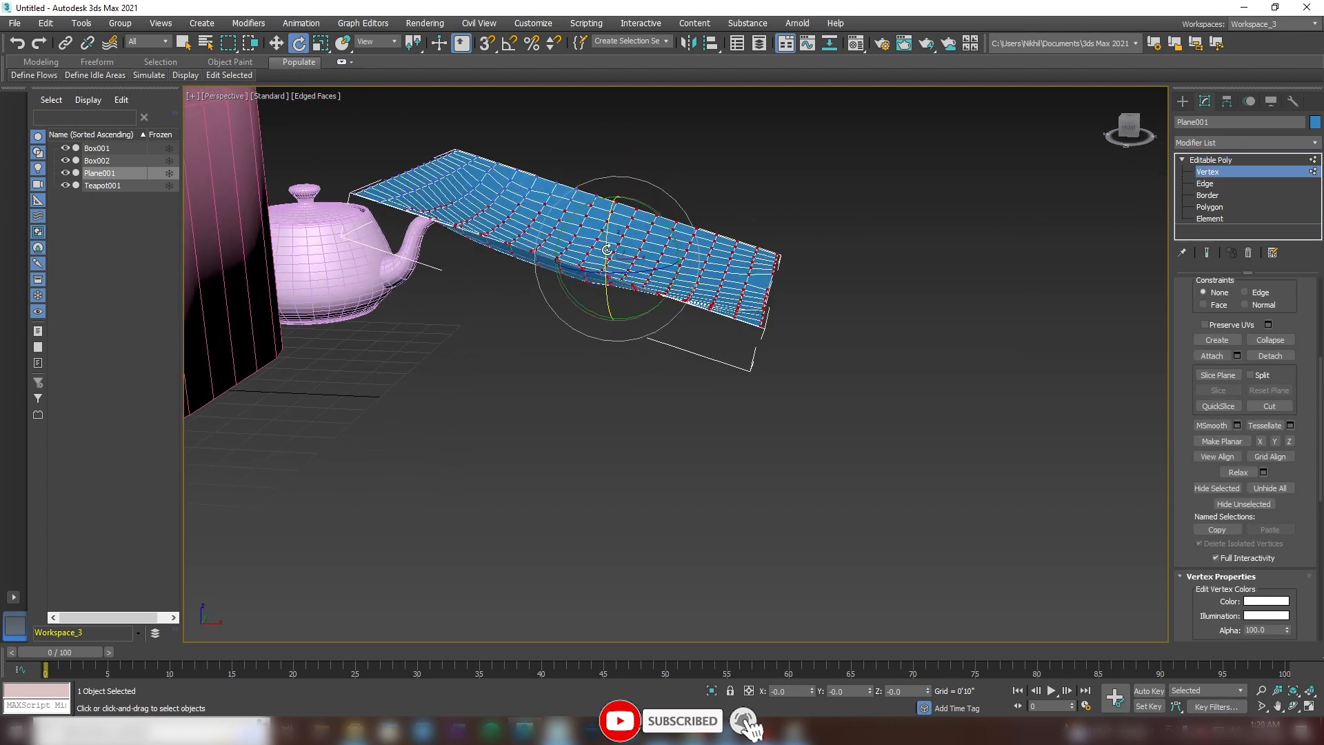
pyautogui.keyDown('alt'); pyautogui.moveTo(582, 249); pyautogui.dragTo(602, 268, button='middle'); pyautogui.keyUp('alt')
pyautogui.moveTo(866, 158); pyautogui.dragTo(390, 378)
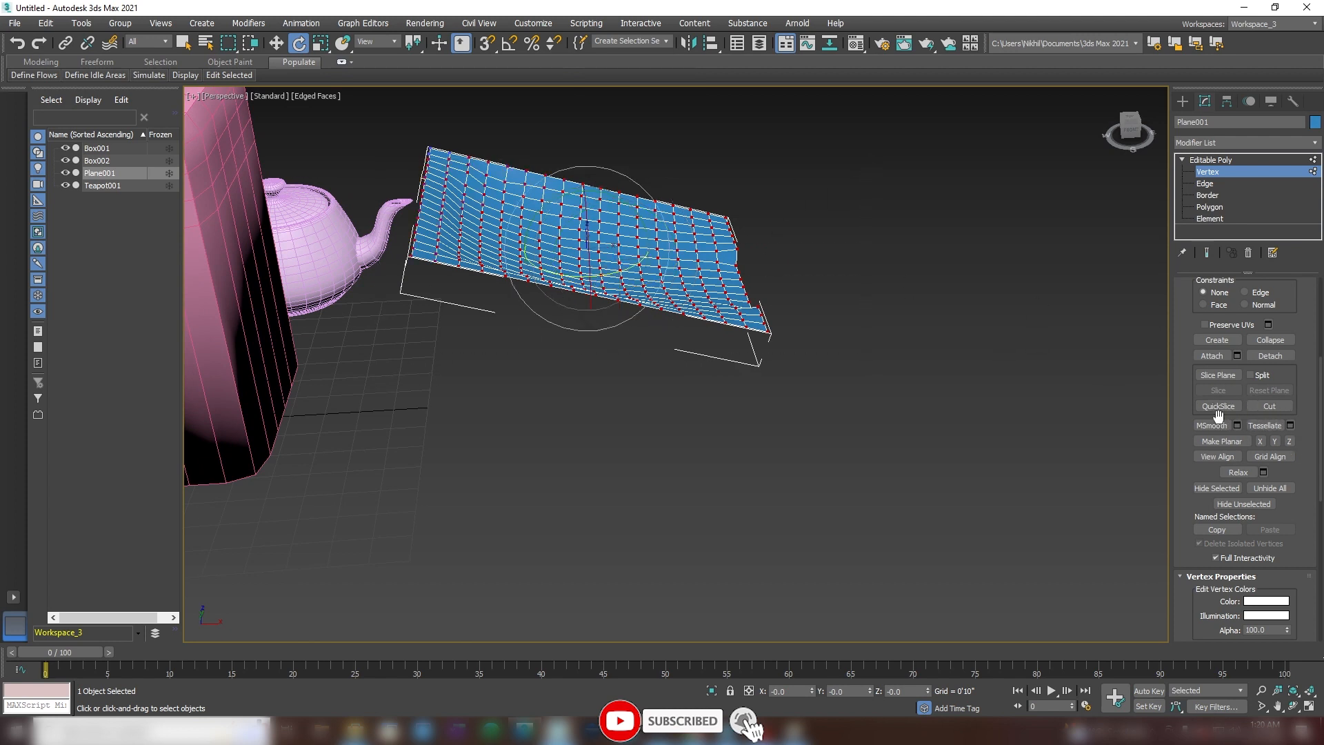
pyautogui.click(1236, 474)
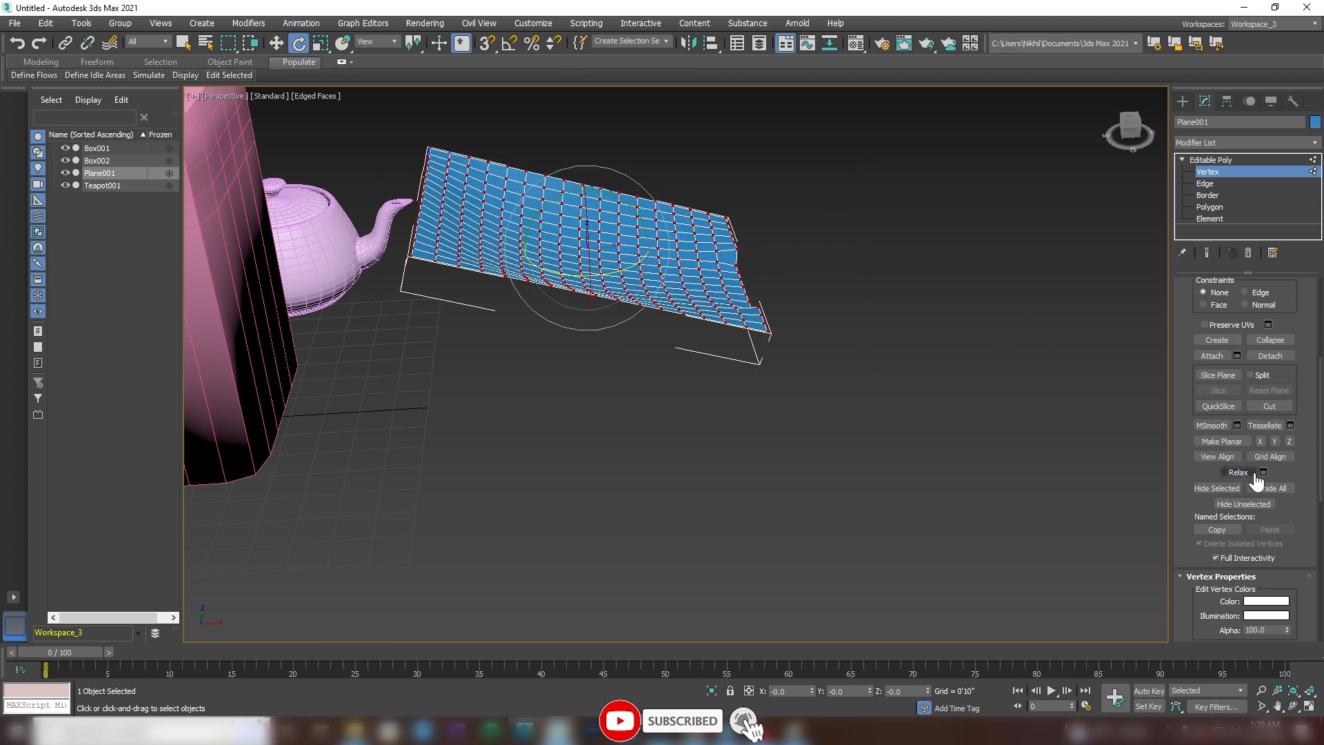
# Step: Open the Relax settings, set the amount to 1.0, and apply it while keeping the settings open
pyautogui.click(1264, 472)
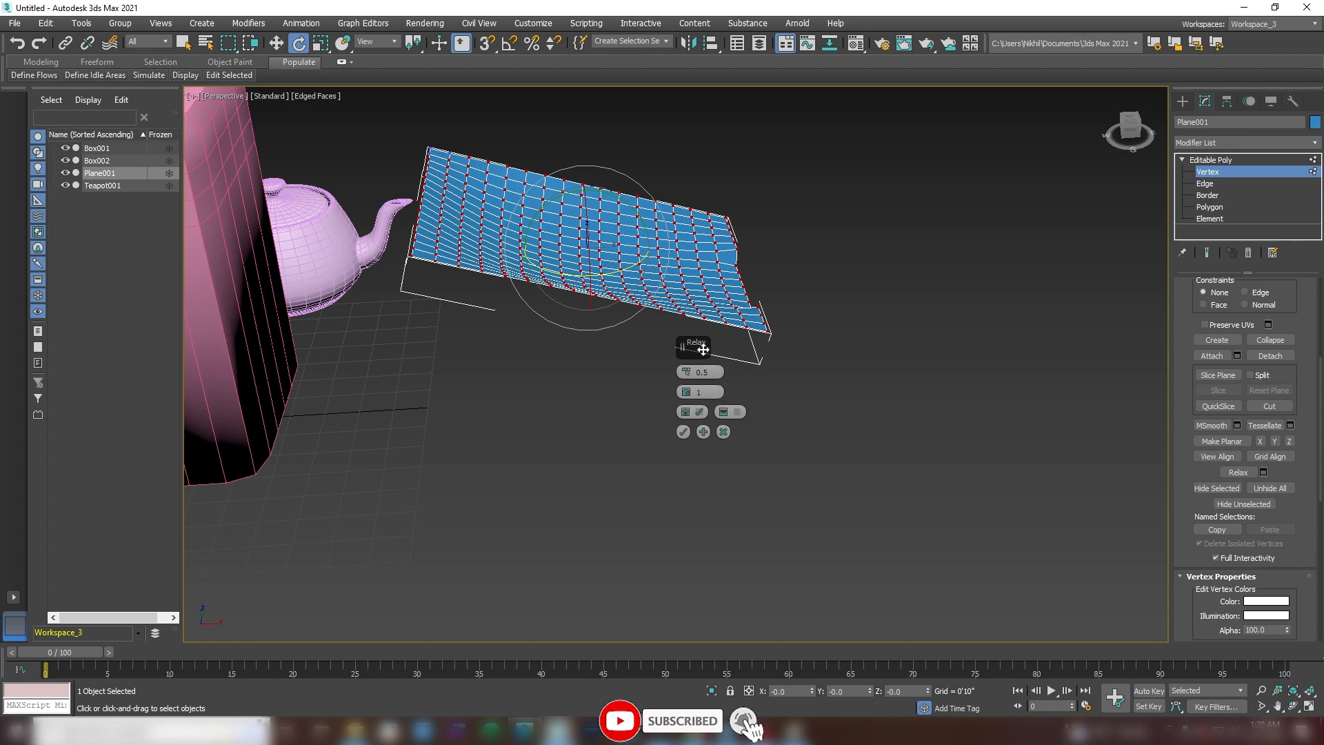
pyautogui.moveTo(721, 356); pyautogui.dragTo(915, 358)
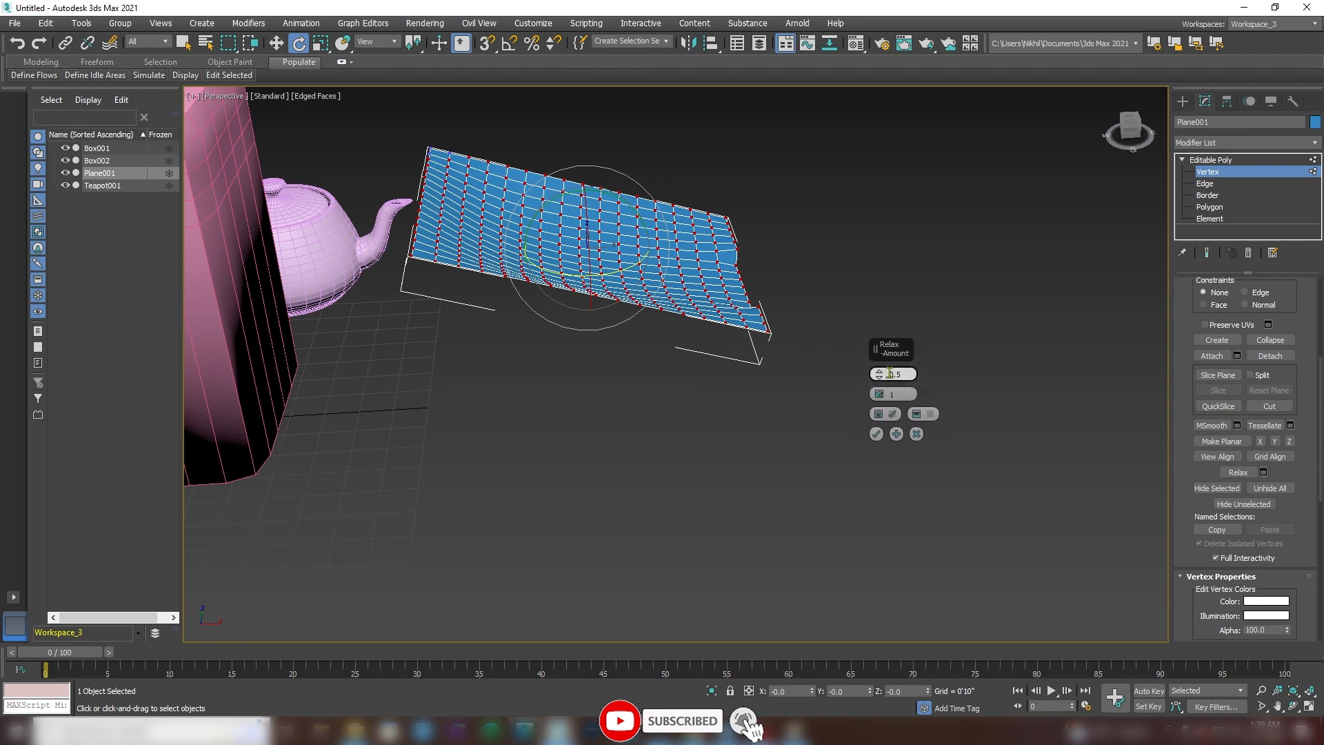
pyautogui.moveTo(879, 374); pyautogui.dragTo(877, 350)
pyautogui.click(895, 432)
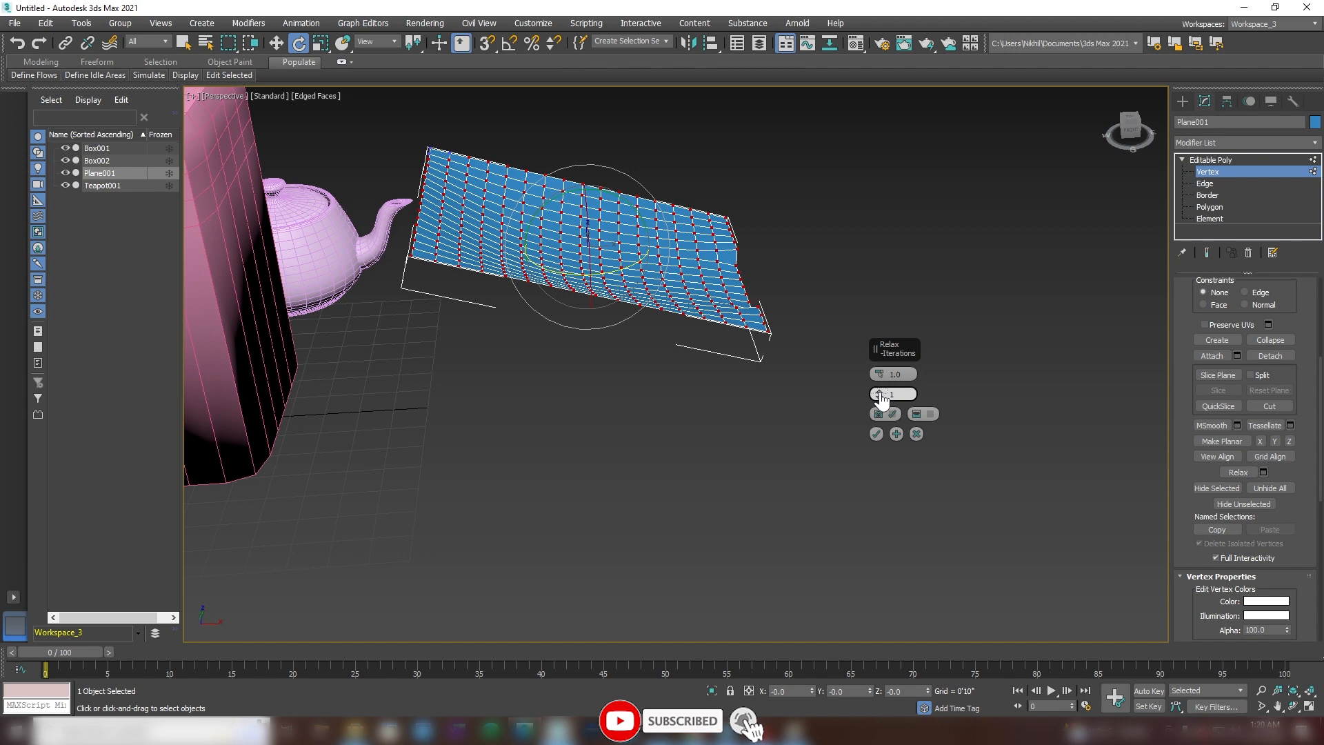
# Step: Raise the number of Relax iterations, accept the settings, and return the plane to object level
pyautogui.moveTo(879, 394); pyautogui.dragTo(919, 519)
pyautogui.click(876, 435)
pyautogui.keyDown('alt'); pyautogui.moveTo(732, 378); pyautogui.dragTo(700, 380, button='middle'); pyautogui.keyUp('alt')
pyautogui.moveTo(705, 304); pyautogui.dragTo(668, 379, button='middle')
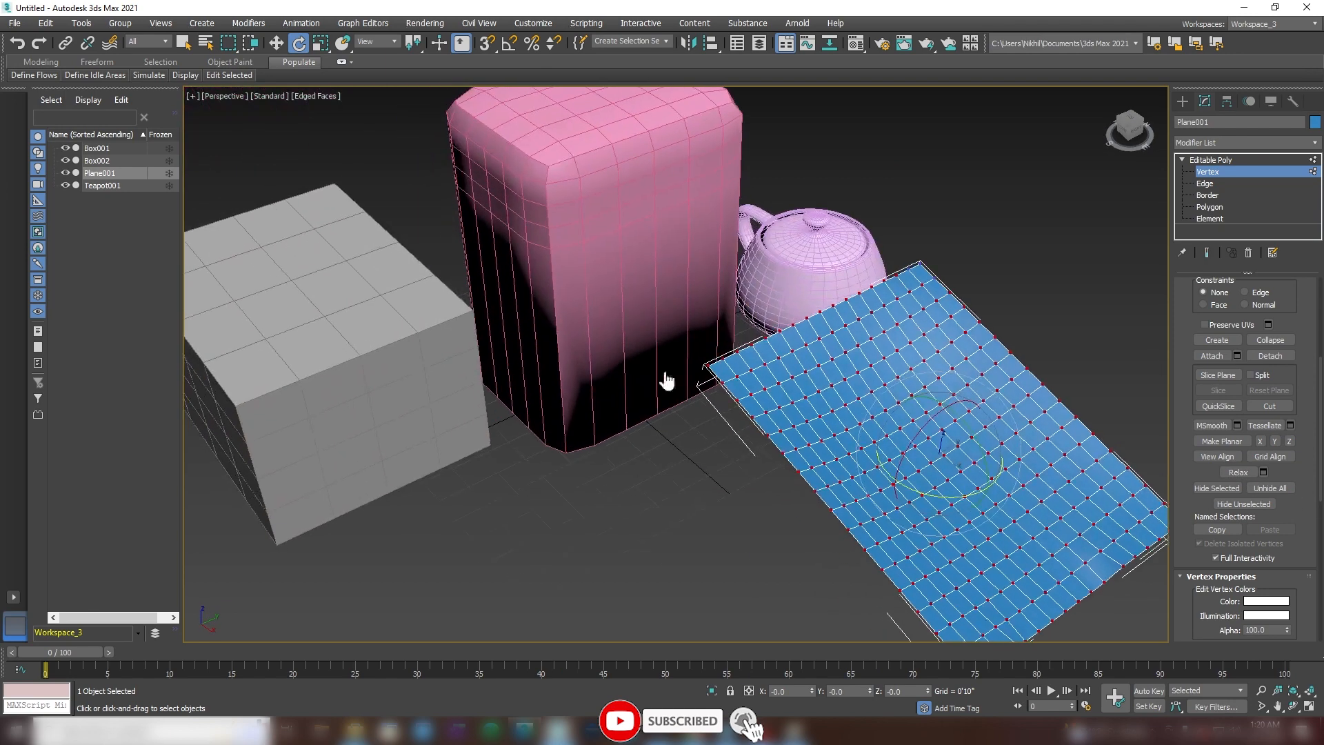
pyautogui.click(1208, 161)
pyautogui.keyDown('alt'); pyautogui.moveTo(469, 274); pyautogui.dragTo(582, 294, button='middle'); pyautogui.keyUp('alt')
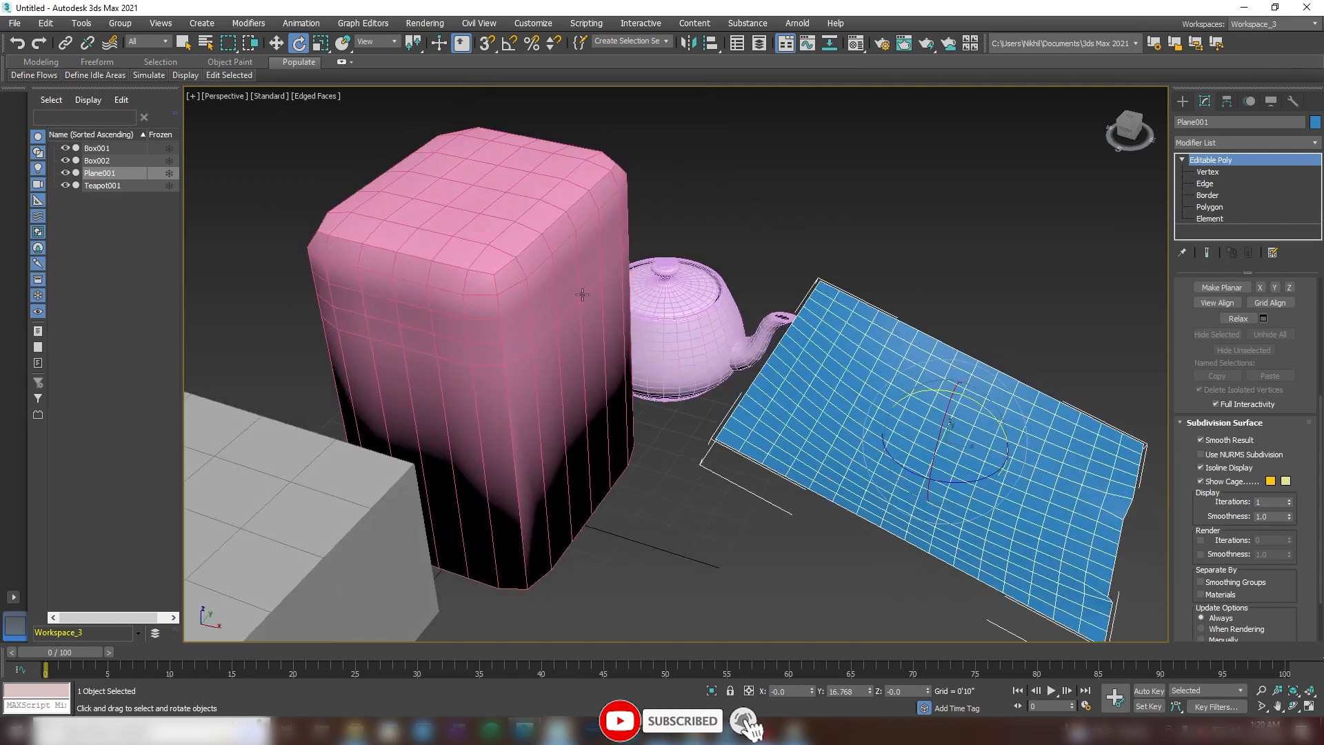
# Step: Select all vertices of the grey box at Vertex level and relax them several times into a rounded shape
pyautogui.moveTo(420, 338); pyautogui.dragTo(702, 169, button='middle')
pyautogui.click(514, 405)
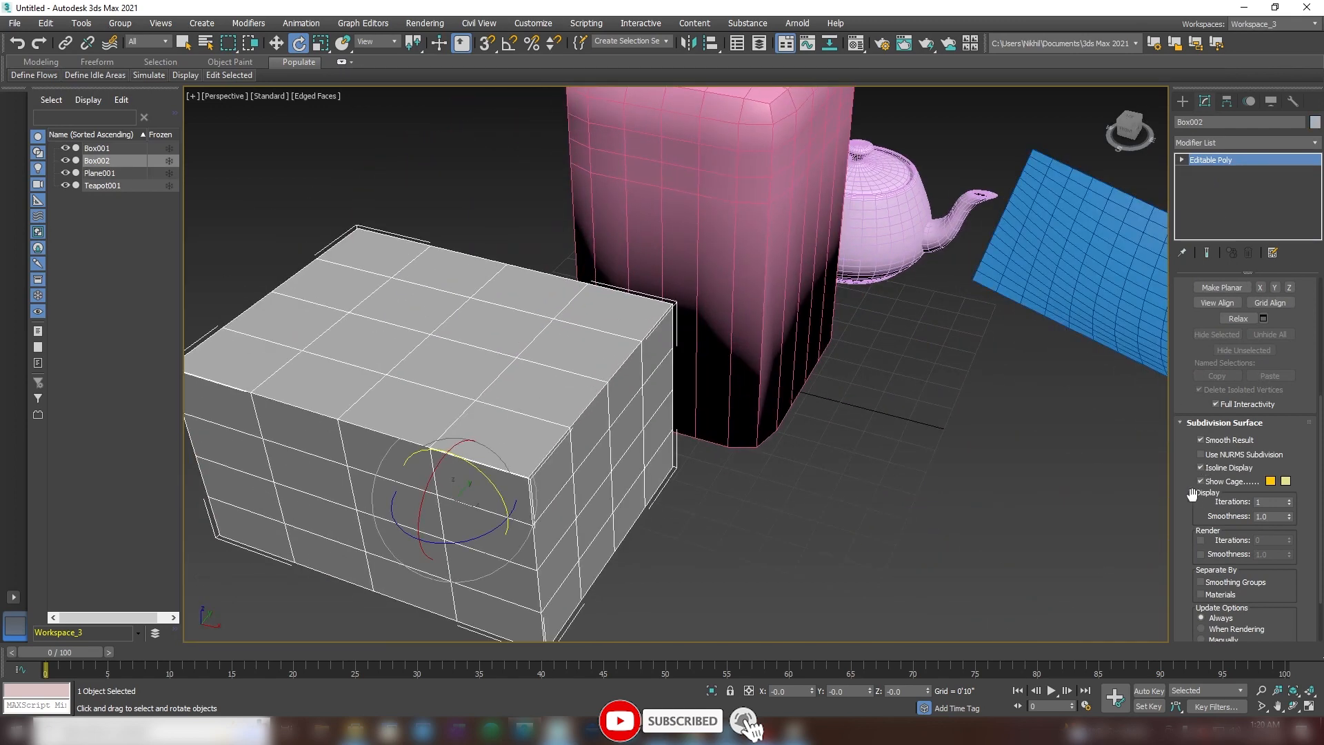
pyautogui.moveTo(1188, 502); pyautogui.dragTo(1226, 276)
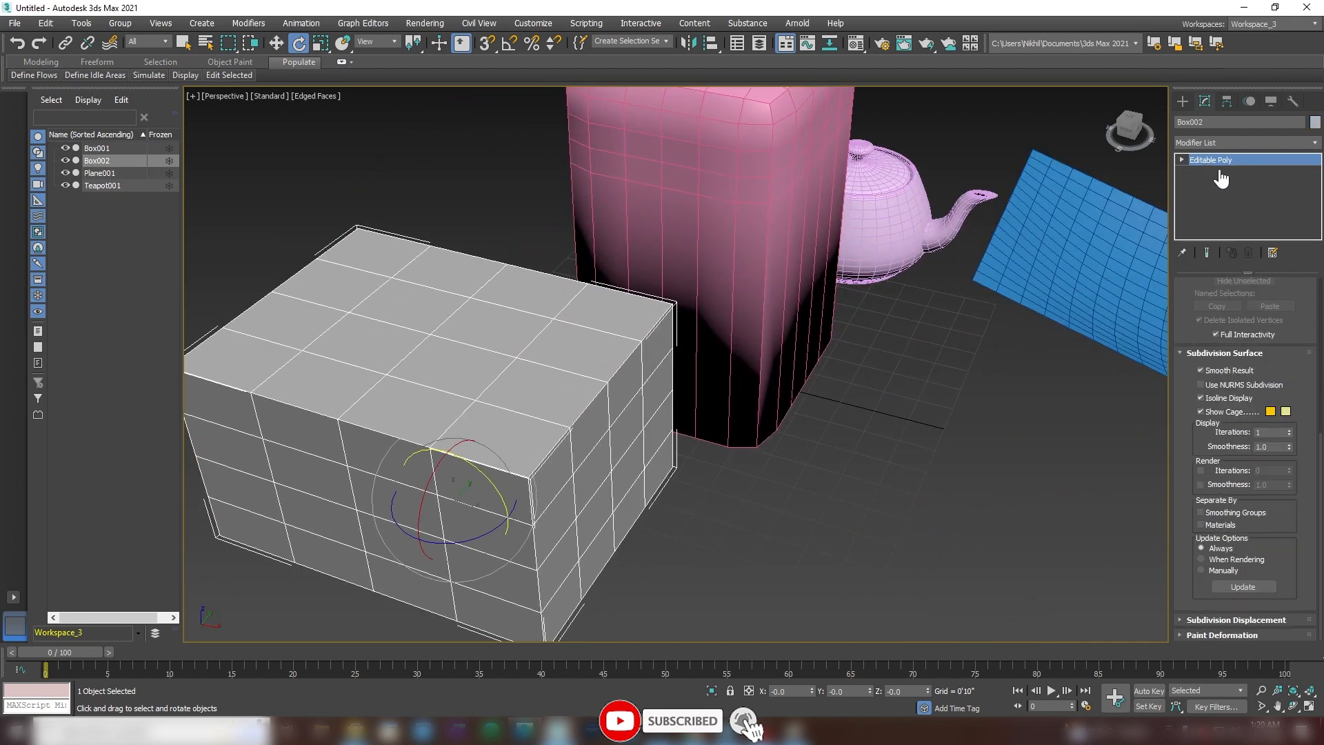
pyautogui.press('1')
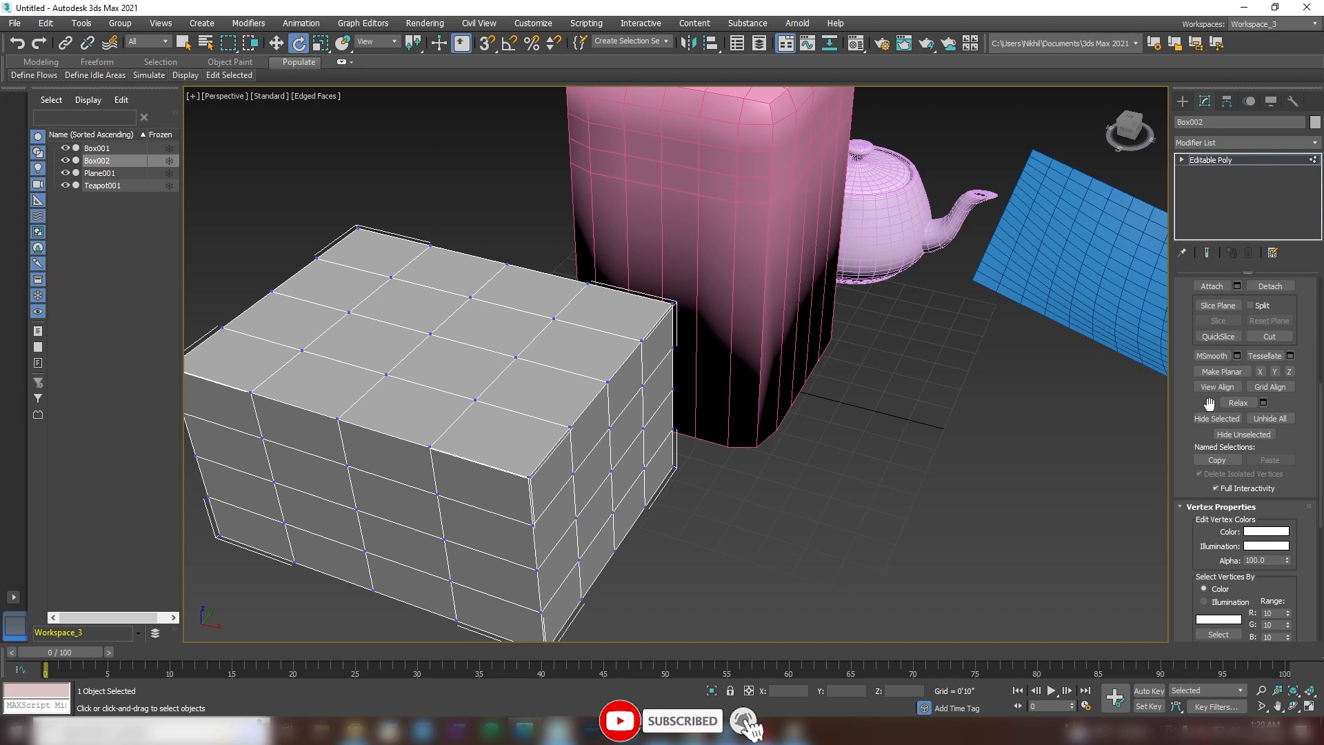
pyautogui.keyDown('alt'); pyautogui.moveTo(950, 438); pyautogui.dragTo(776, 403, button='middle'); pyautogui.keyUp('alt')
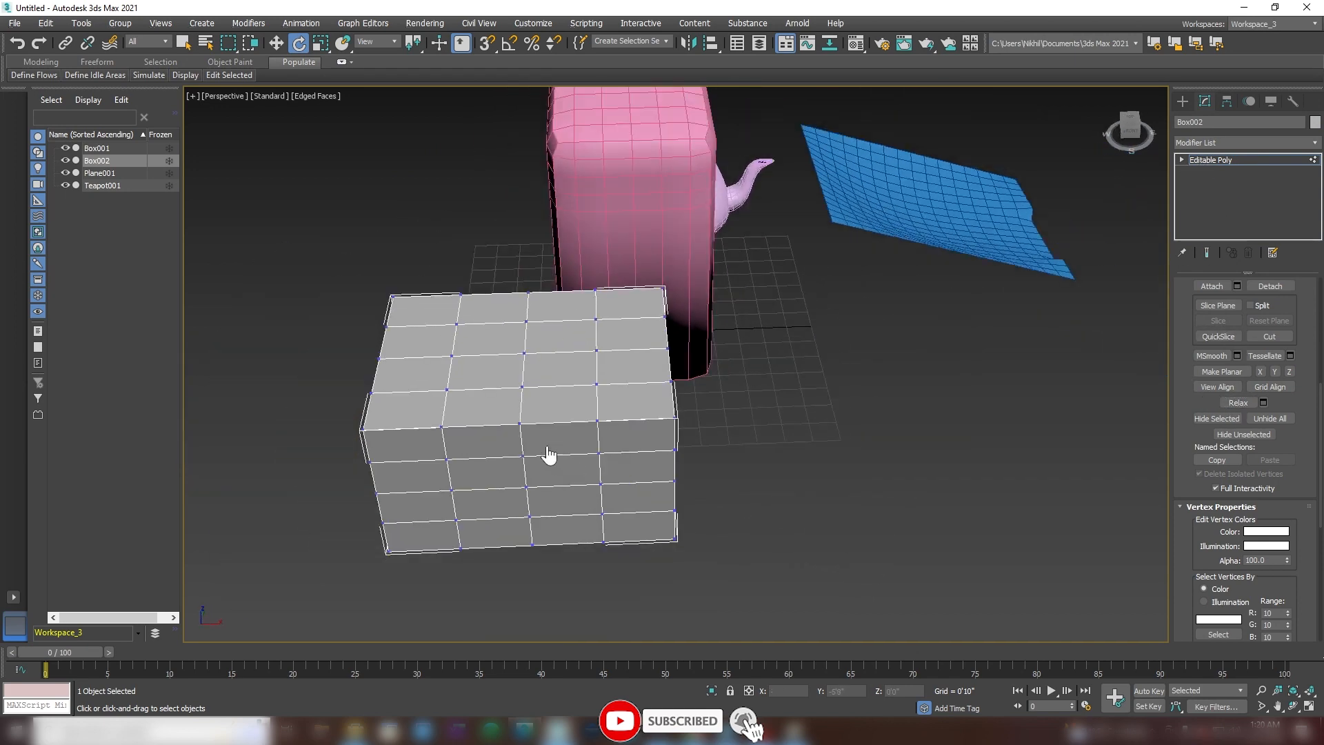
pyautogui.moveTo(337, 281); pyautogui.dragTo(697, 566)
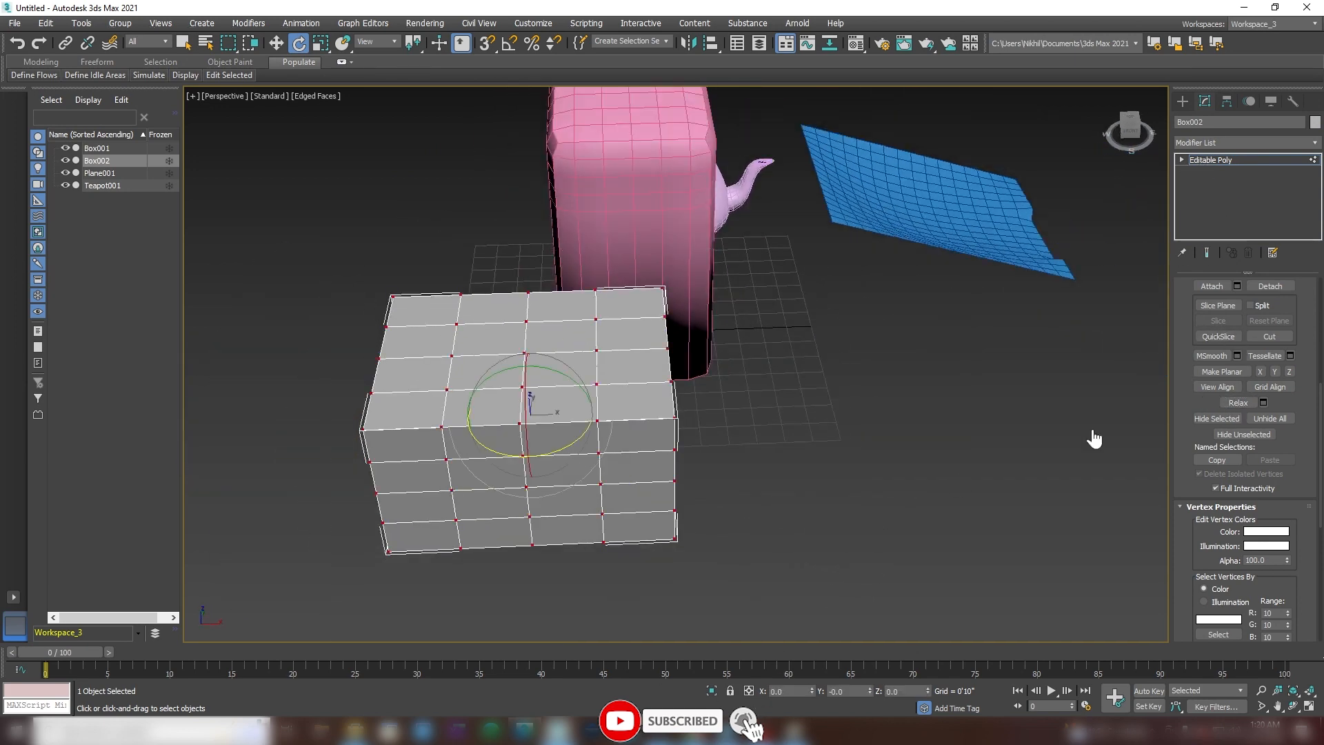
pyautogui.click(1238, 403)
pyautogui.click(1238, 403)
pyautogui.keyDown('alt'); pyautogui.moveTo(828, 414); pyautogui.dragTo(1319, 426, button='middle'); pyautogui.keyUp('alt')
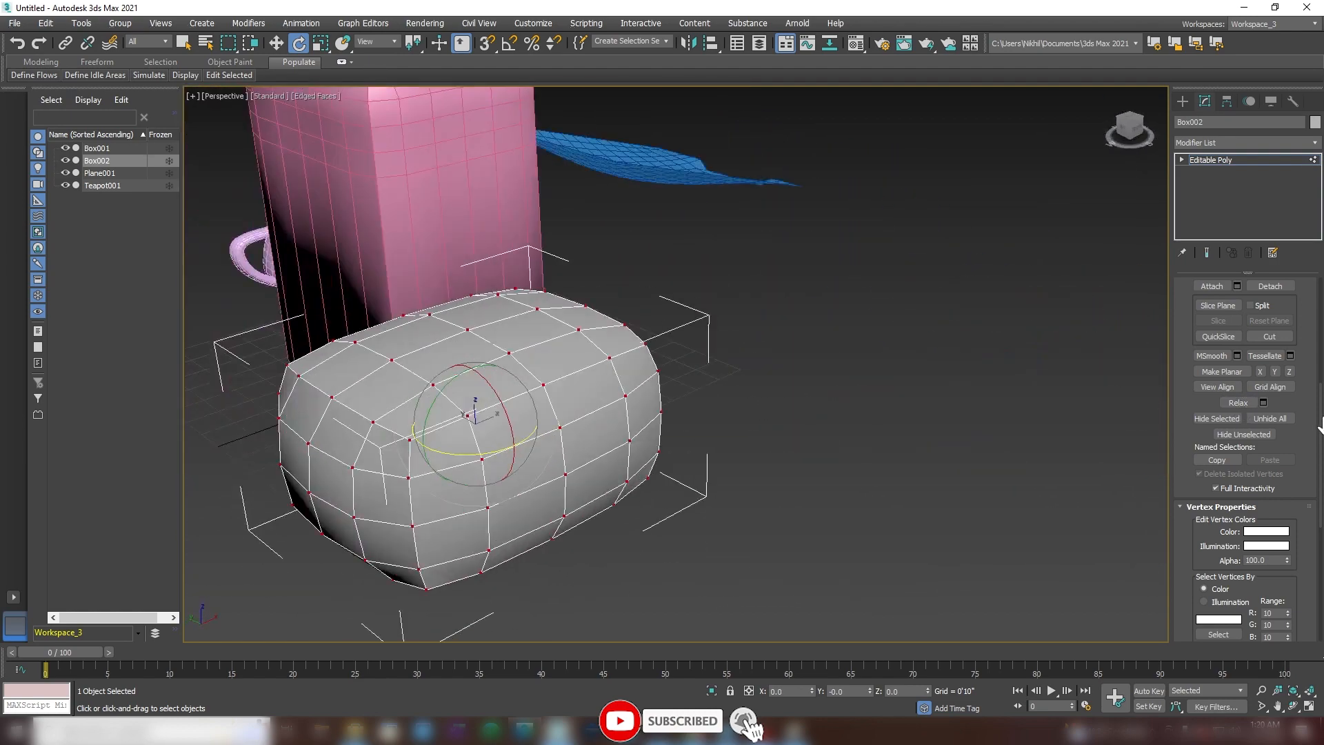
pyautogui.click(1248, 404)
pyautogui.click(1247, 404)
pyautogui.keyDown('alt'); pyautogui.moveTo(780, 414); pyautogui.dragTo(607, 407, button='middle'); pyautogui.keyUp('alt')
pyautogui.scroll(1, 604, 403)
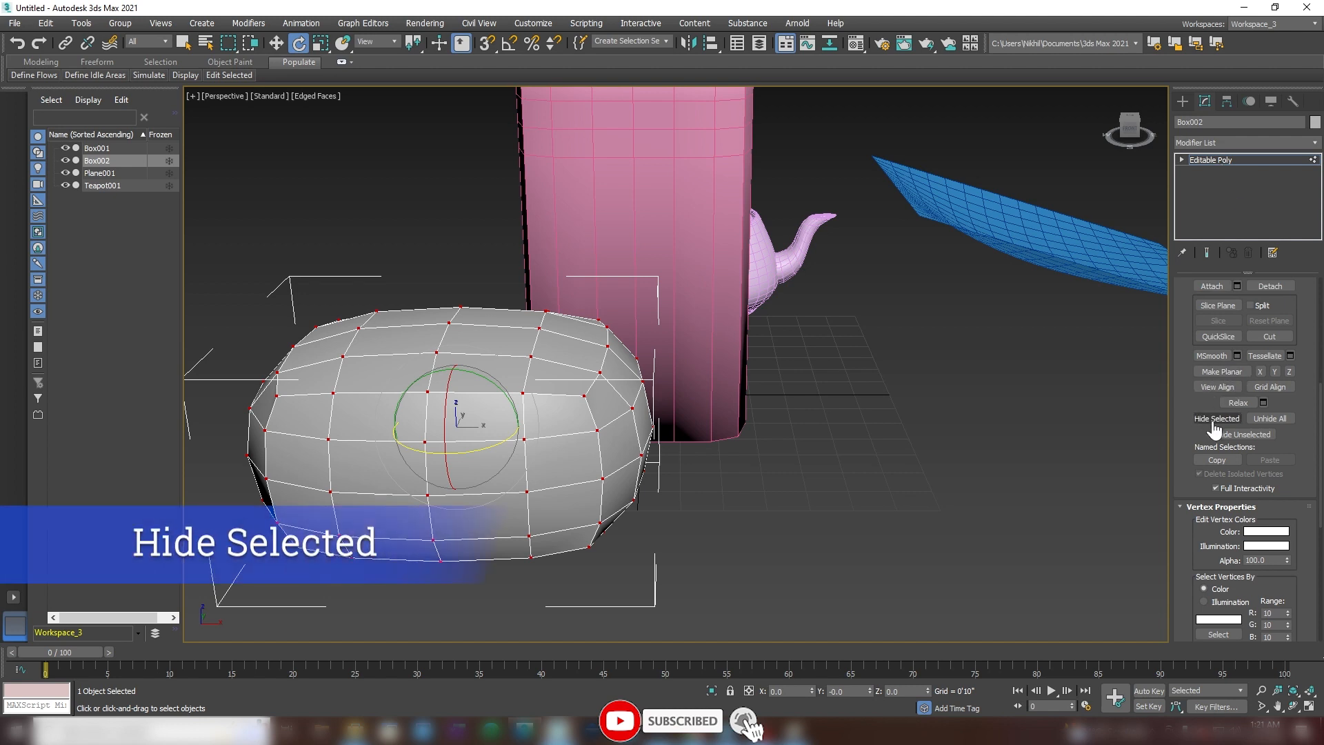
# Step: Hide all the selected vertices of the rounded grey box and undo the hiding
pyautogui.click(1235, 161)
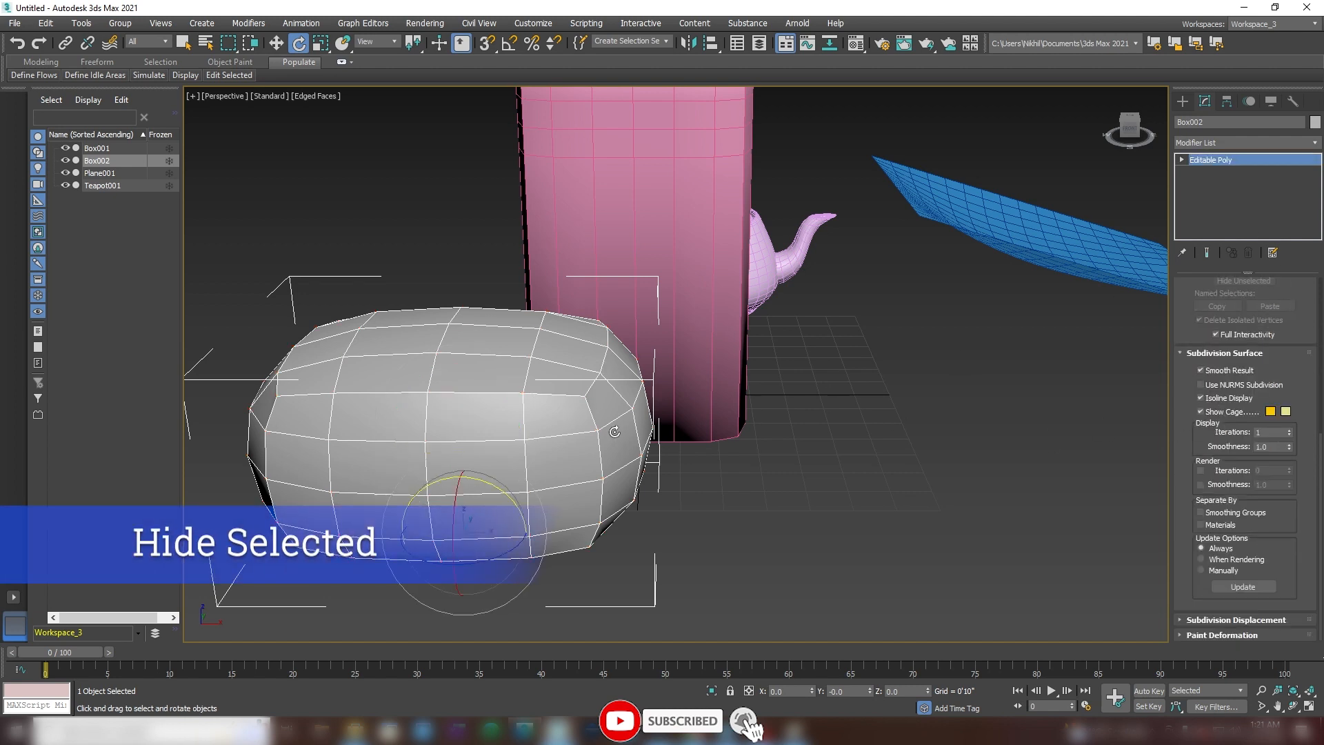
pyautogui.click(1251, 163)
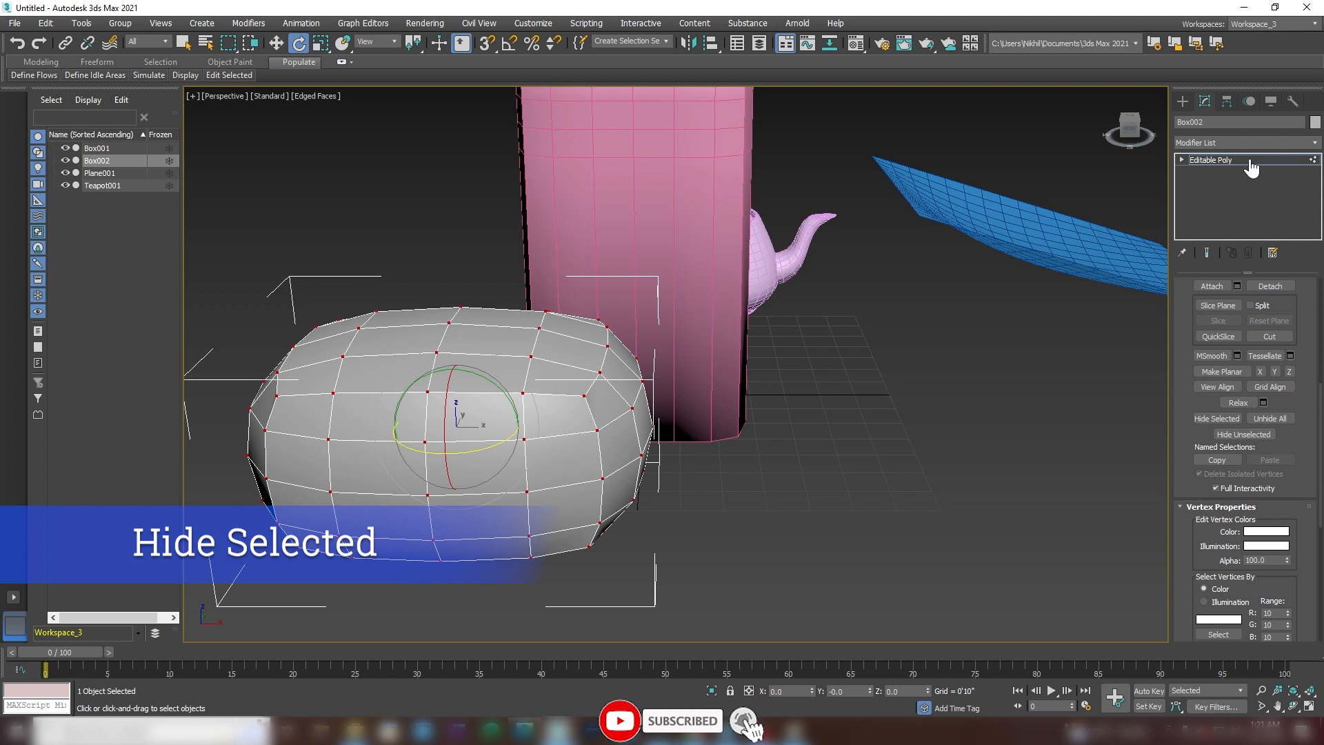
pyautogui.click(1227, 420)
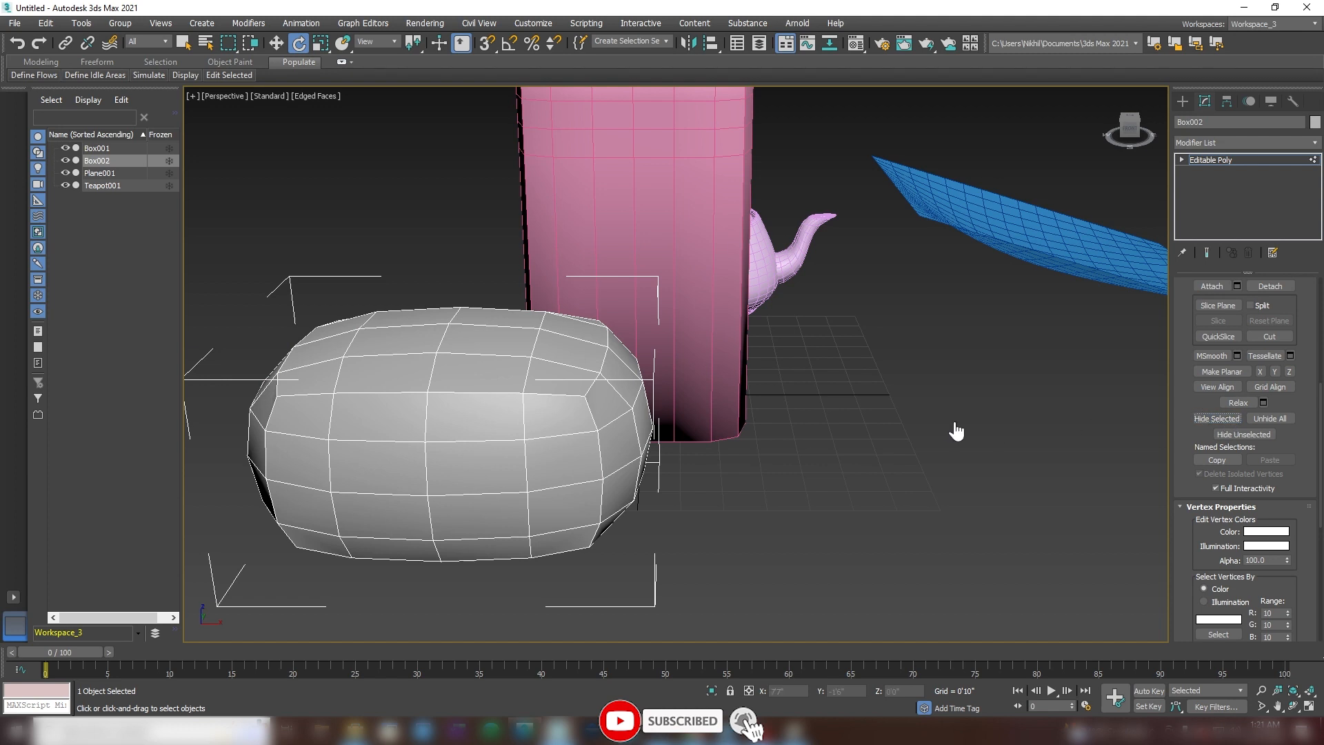
pyautogui.click(1181, 160)
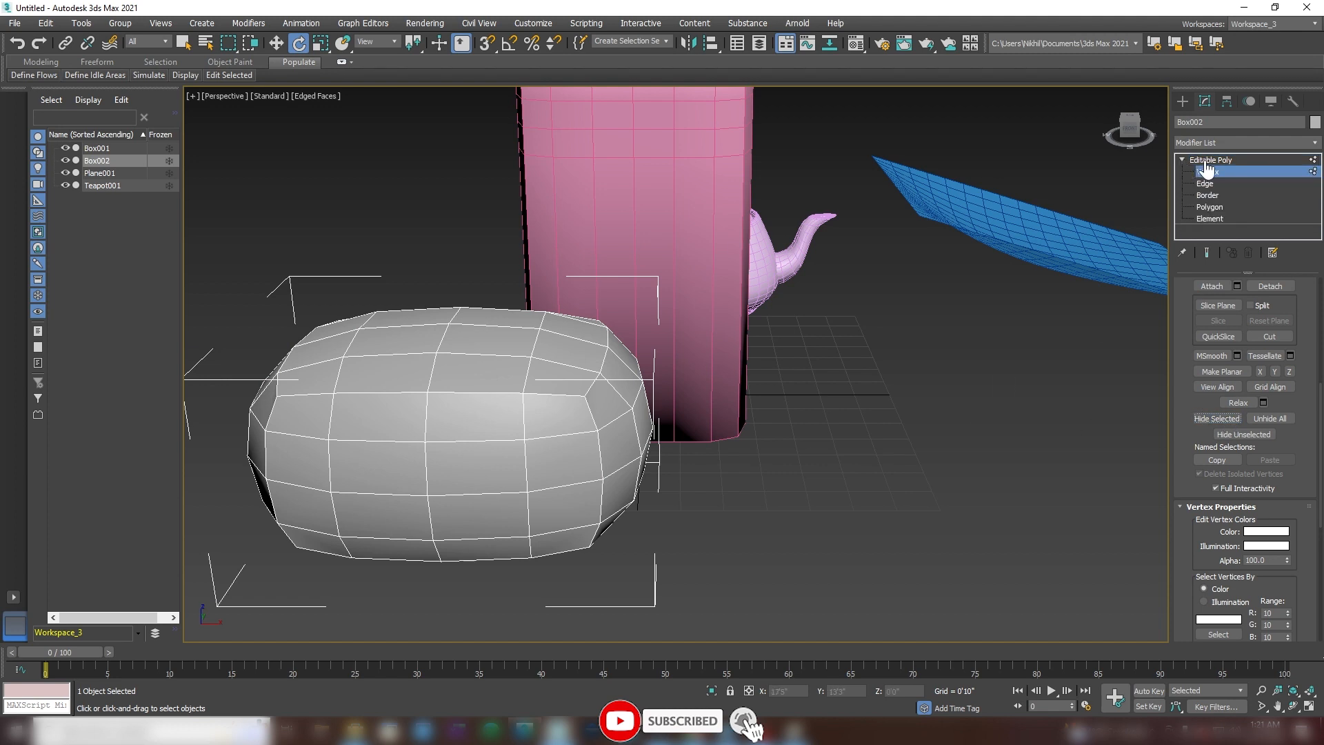
pyautogui.hotkey('ctrl', 'z')
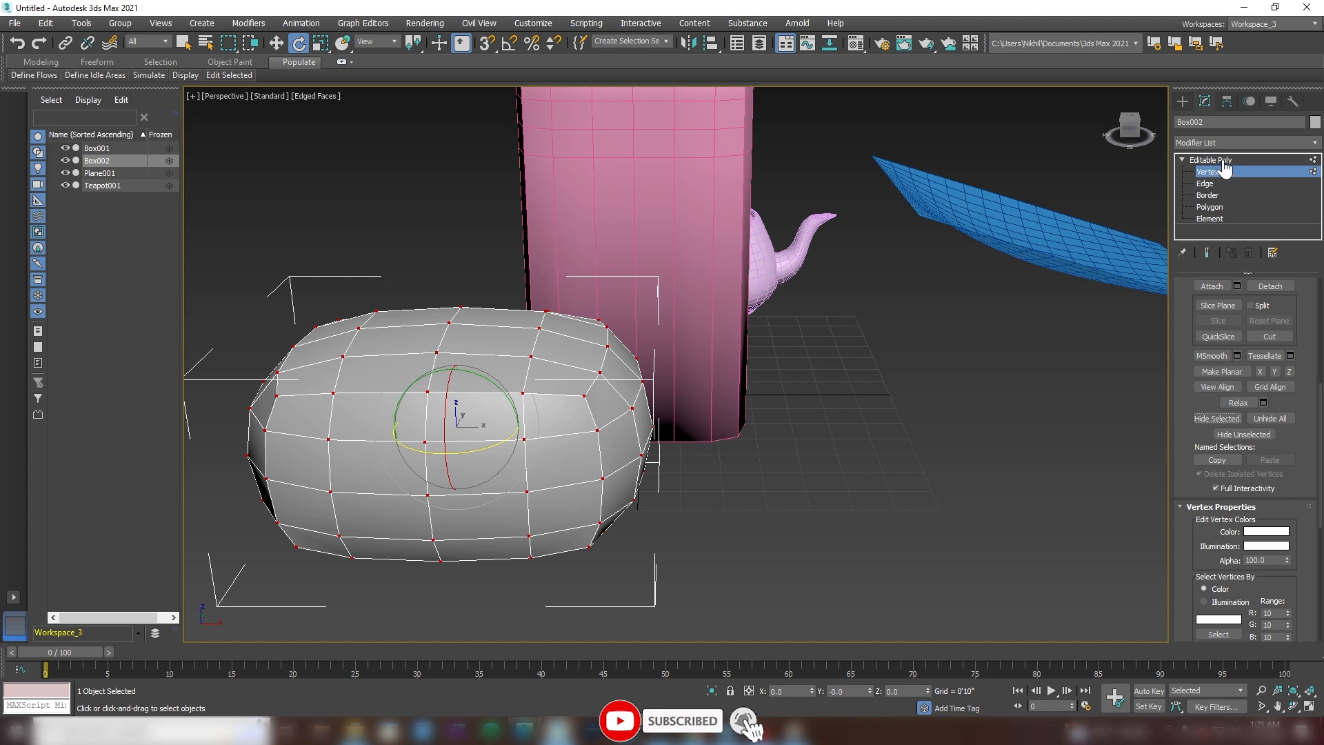
# Step: Select all polygons of the rounded grey box at Polygon level, hide them, and undo the hiding
pyautogui.click(1206, 160)
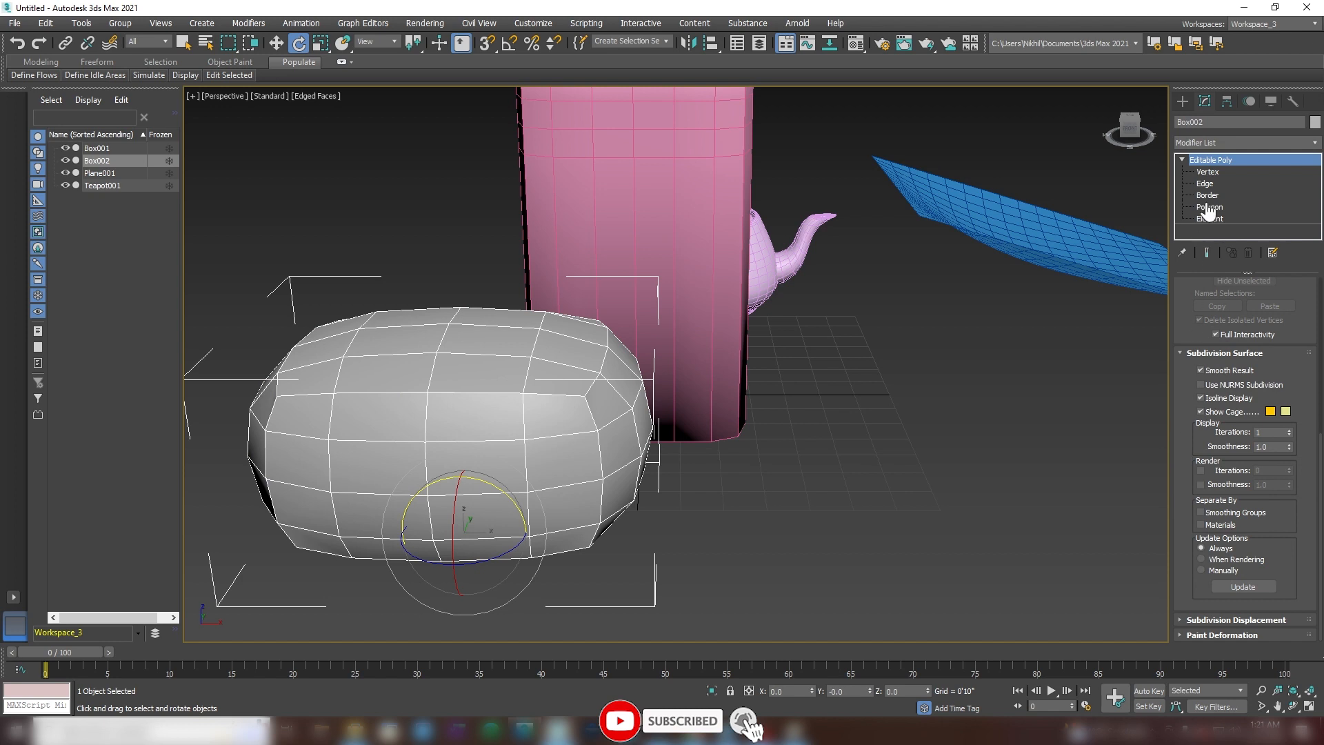
pyautogui.scroll(5, 1190, 483)
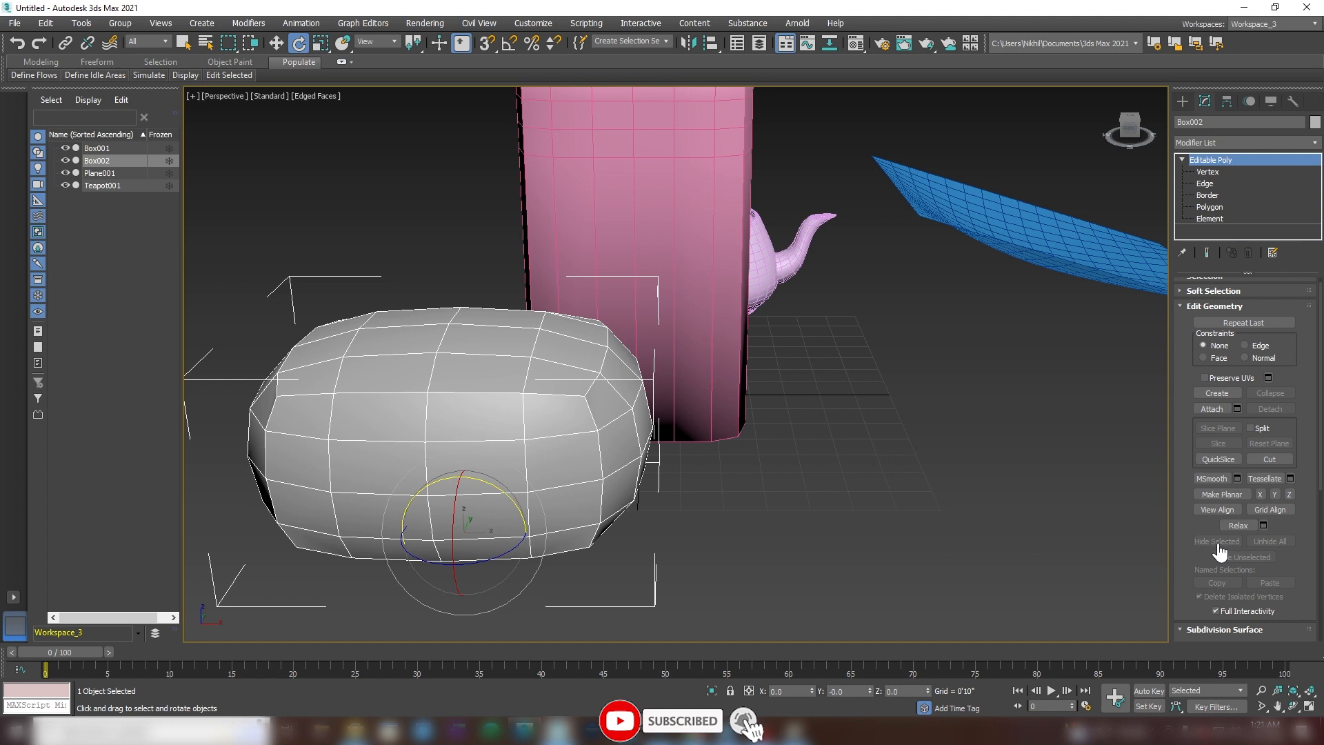
pyautogui.click(1209, 208)
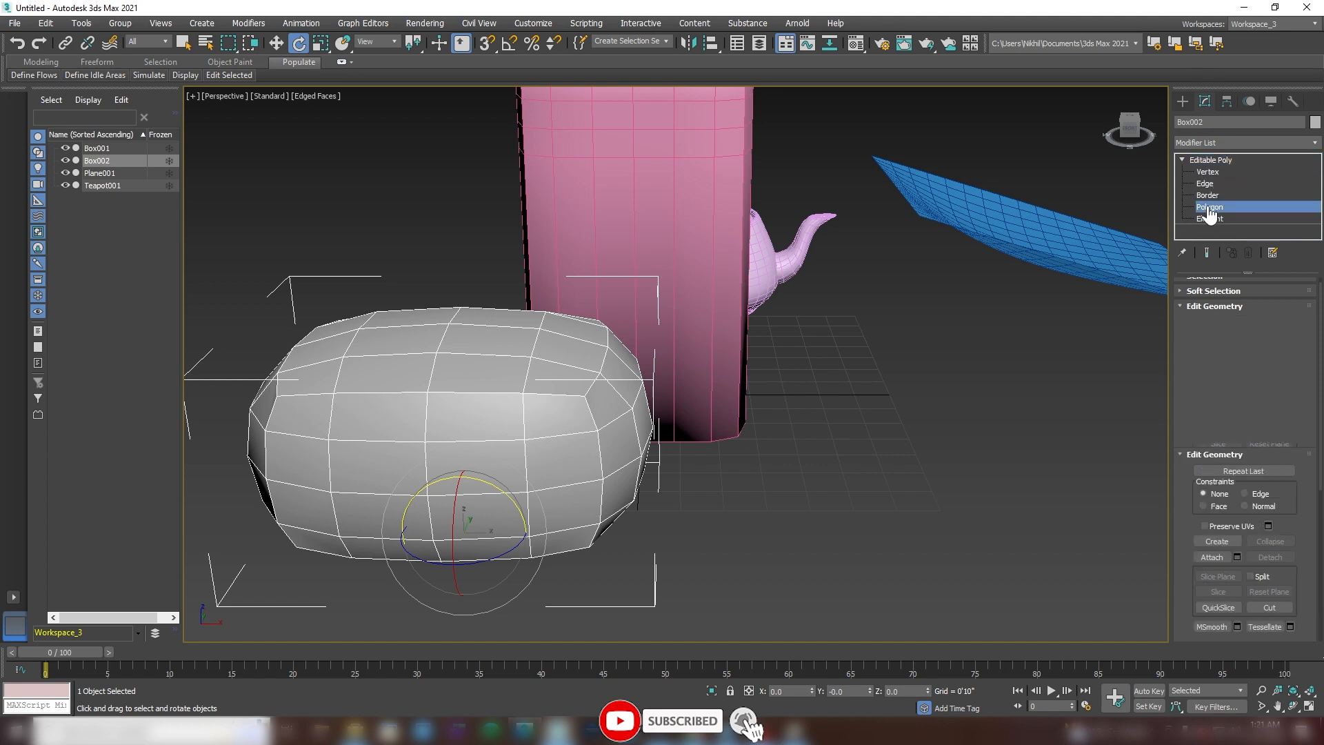
pyautogui.scroll(-2, 695, 399)
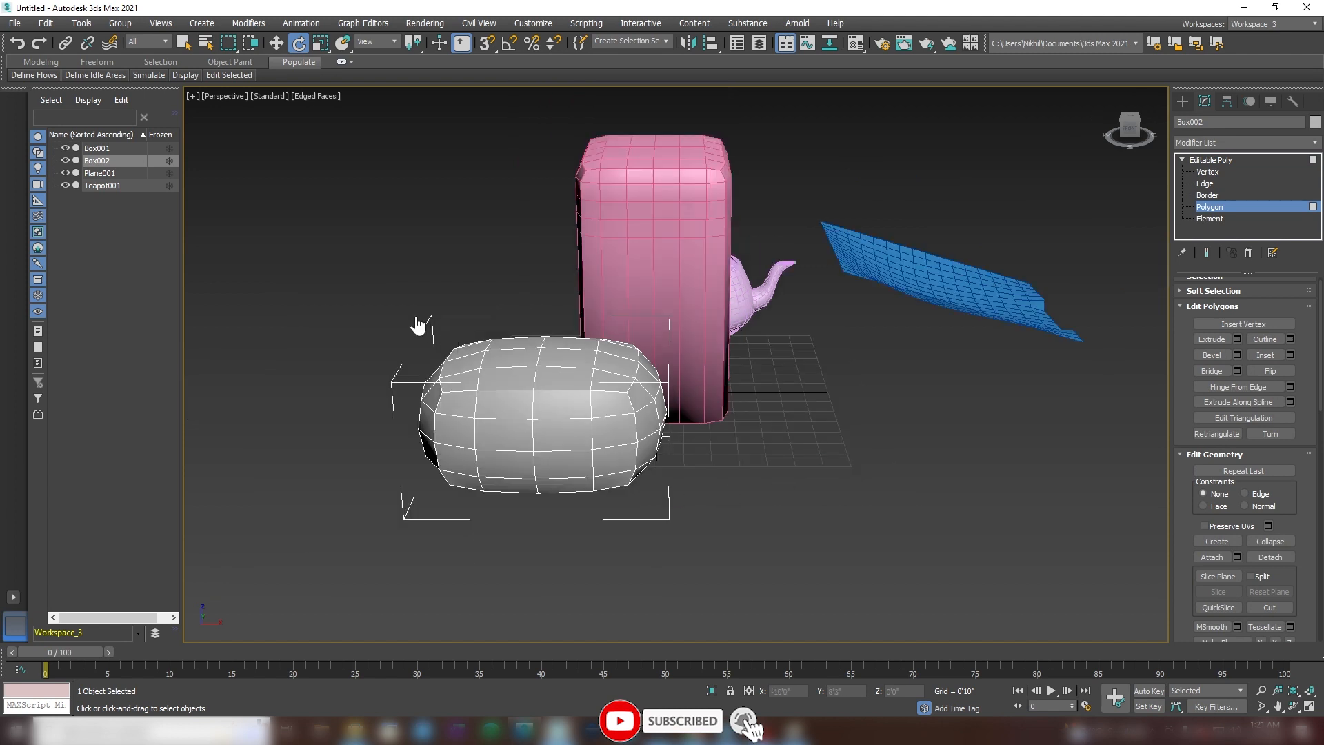
pyautogui.moveTo(397, 338); pyautogui.dragTo(726, 590)
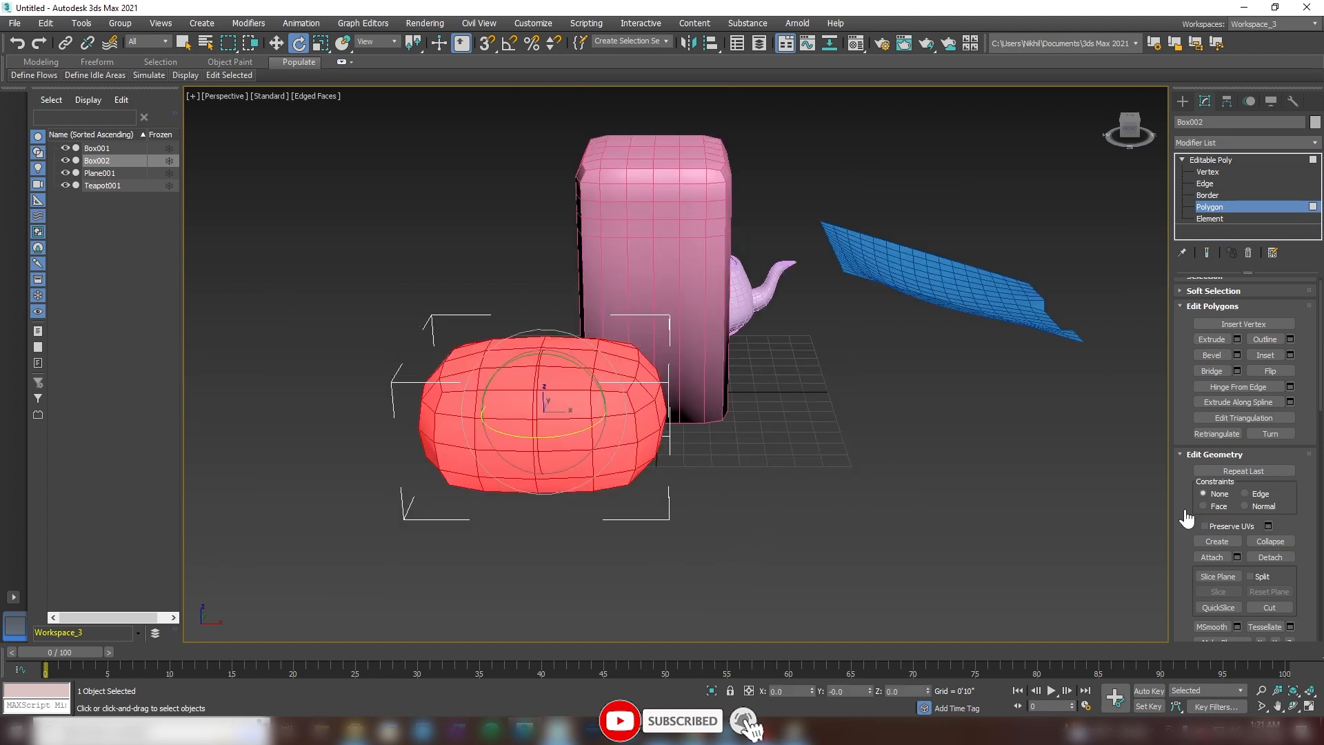
pyautogui.moveTo(1187, 518); pyautogui.dragTo(1204, 286)
pyautogui.click(1217, 464)
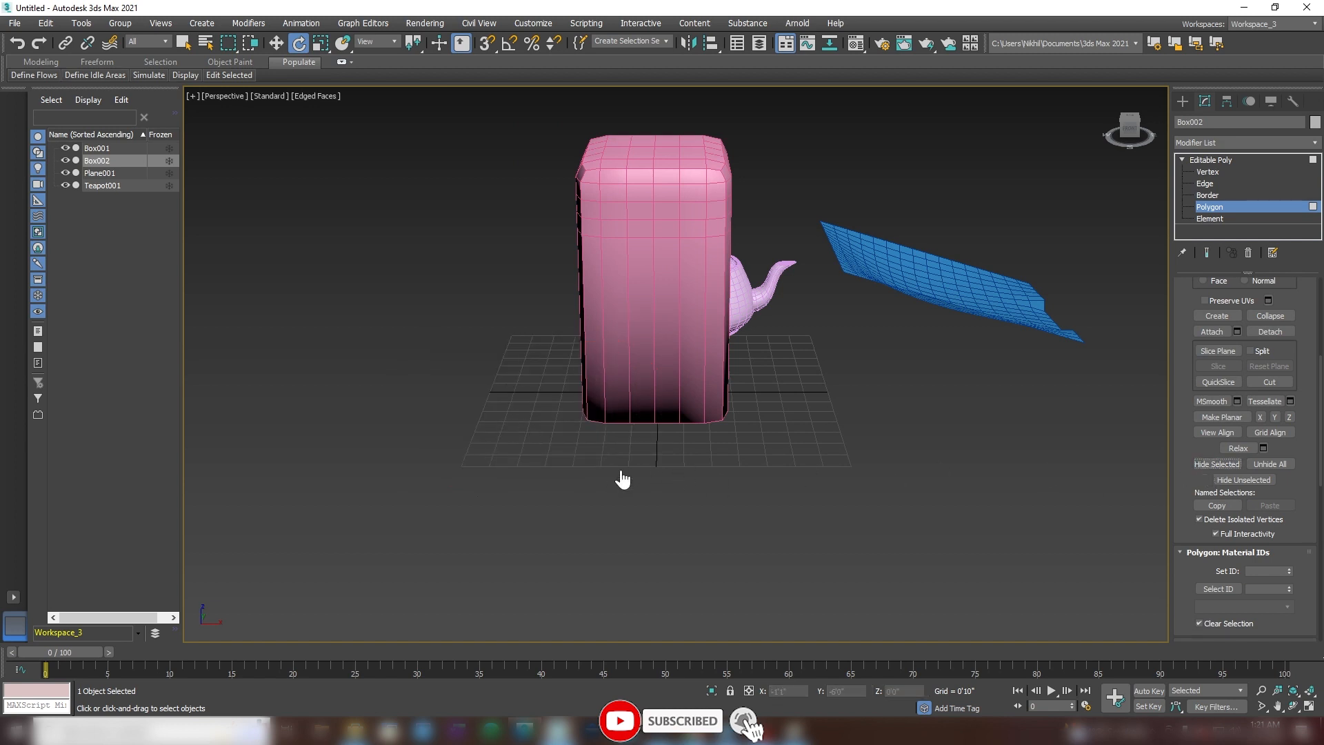
pyautogui.hotkey('ctrl', 'z')
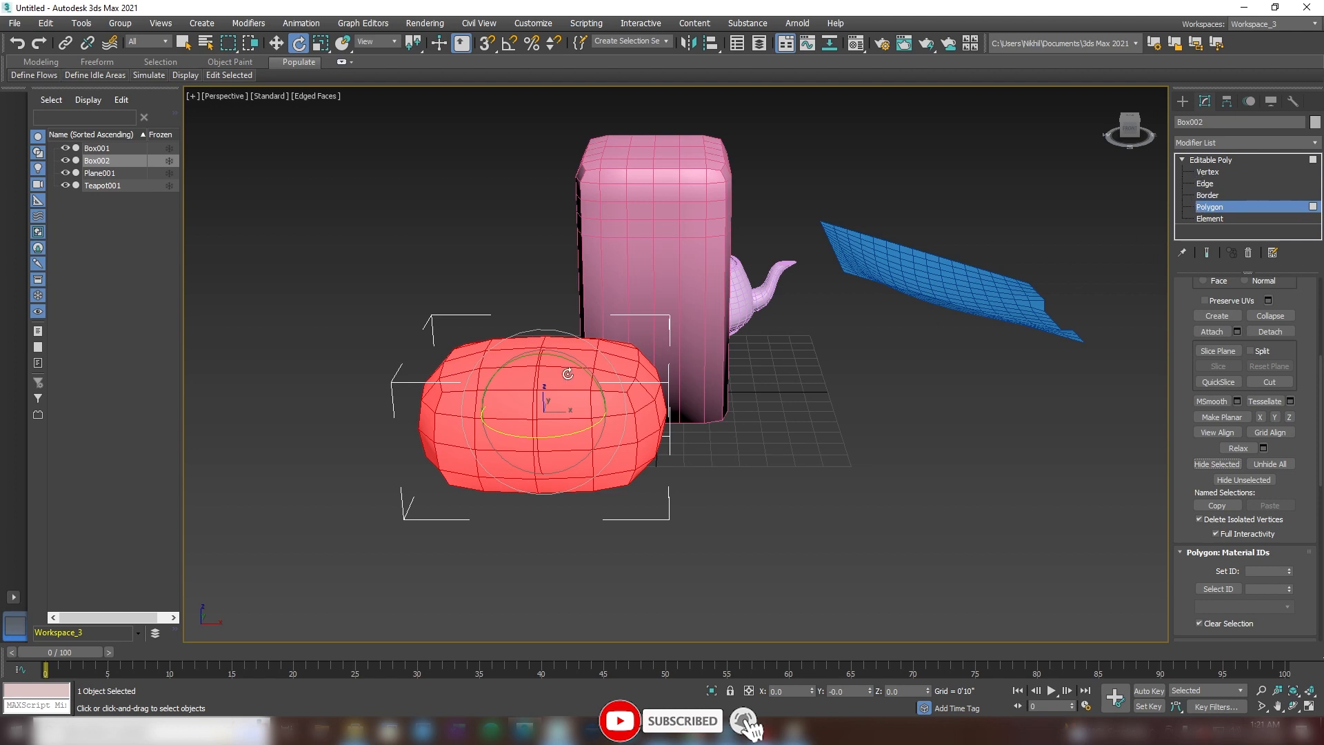
# Step: Return the rounded grey box to object level, hide the whole object with Hide Selection, and undo the hiding
pyautogui.keyDown('alt'); pyautogui.moveTo(821, 367); pyautogui.dragTo(781, 383, button='middle'); pyautogui.keyUp('alt')
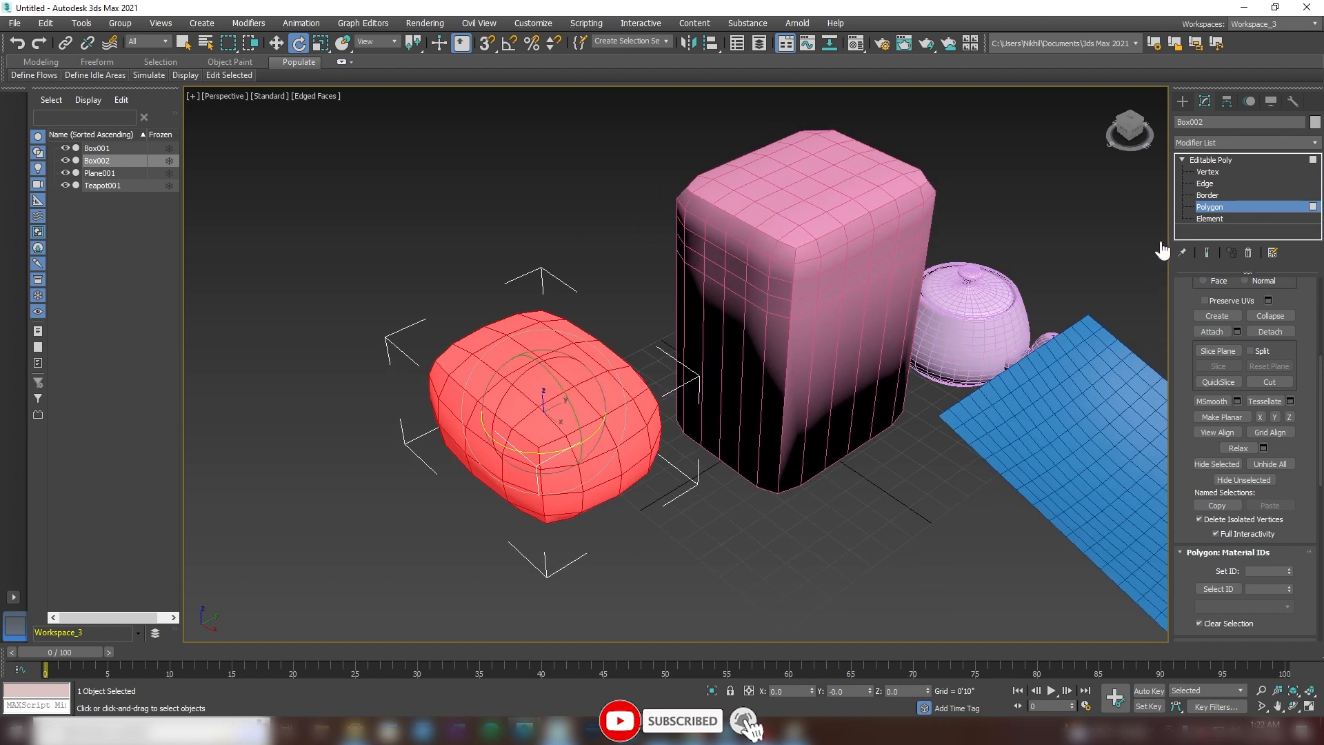
pyautogui.click(1209, 161)
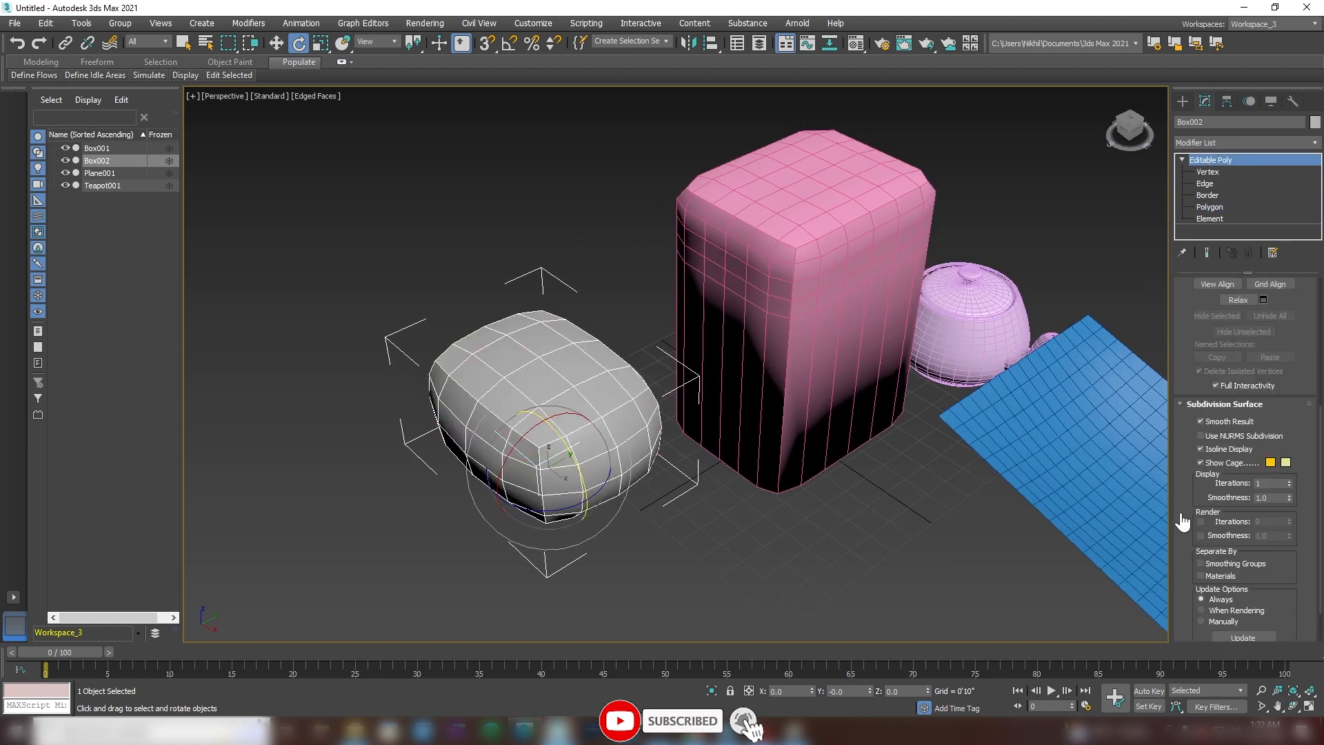
pyautogui.scroll(5, 1184, 522)
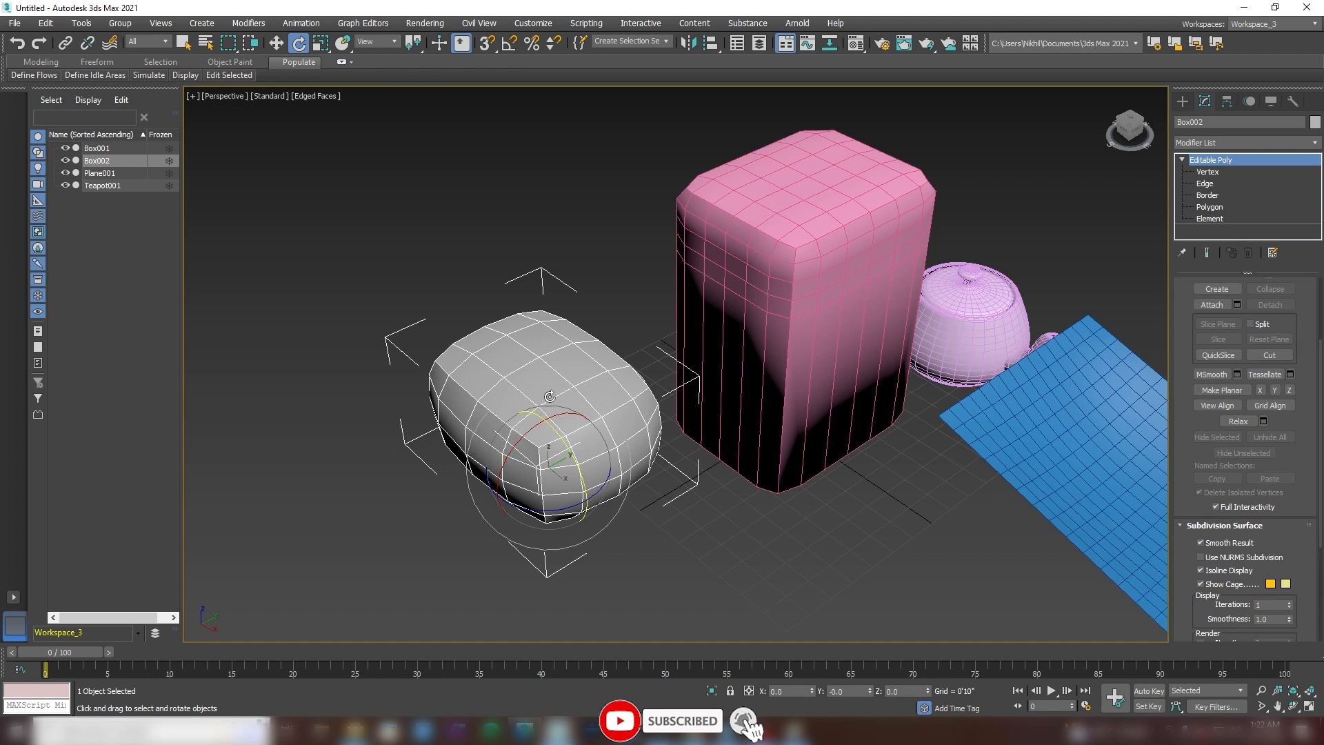
pyautogui.rightClick(549, 371)
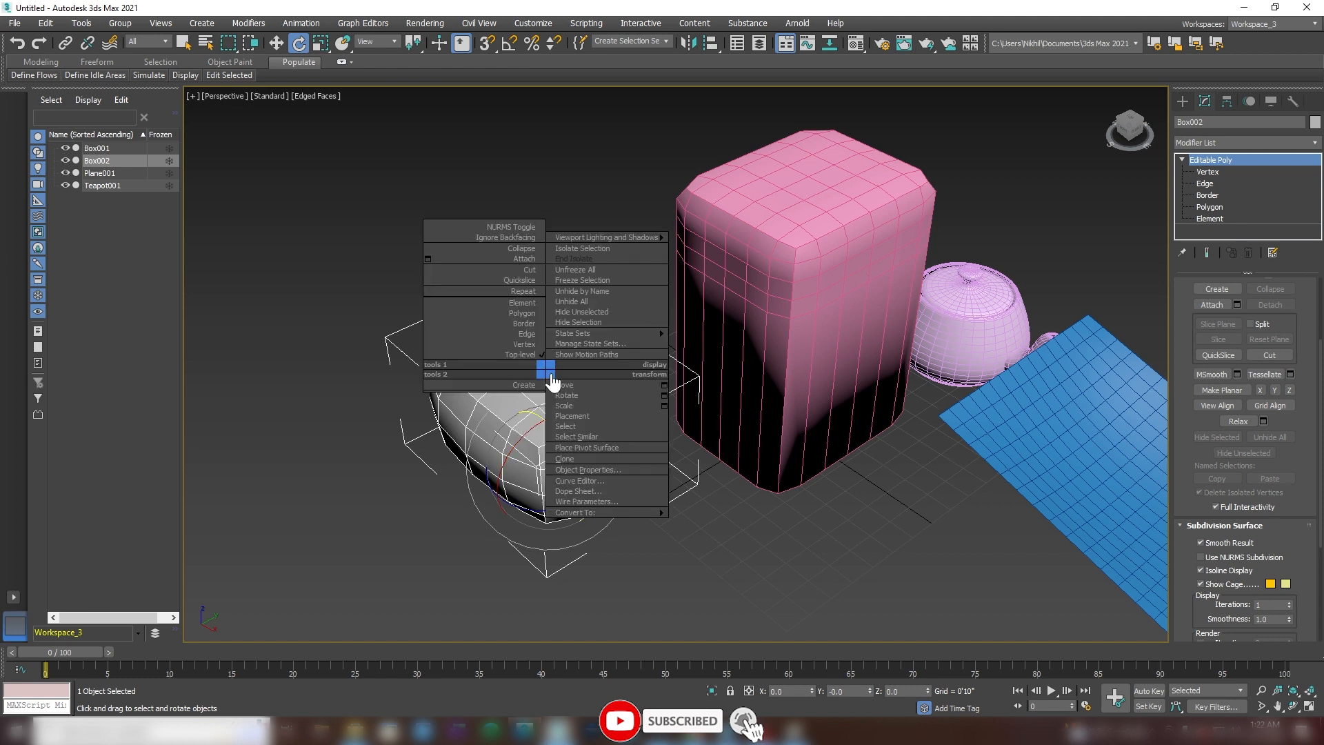
pyautogui.click(585, 323)
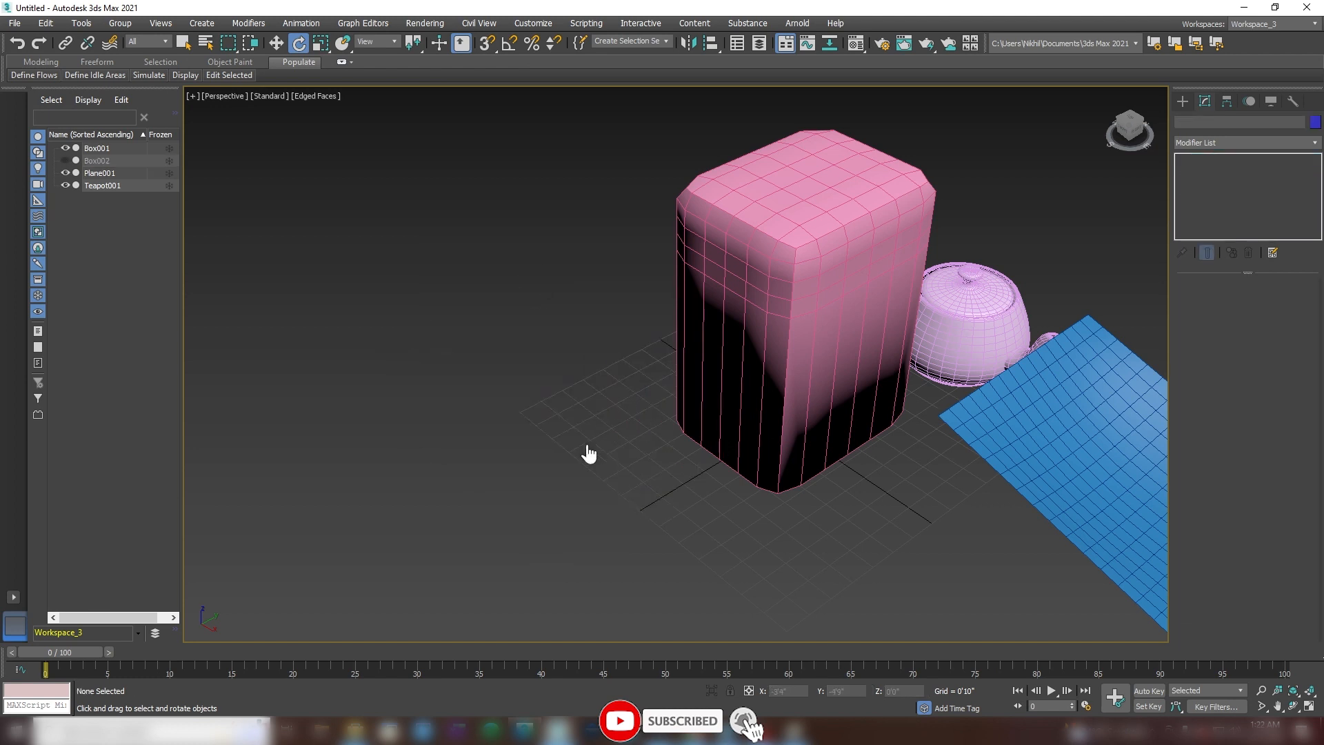
pyautogui.hotkey('ctrl', 'z')
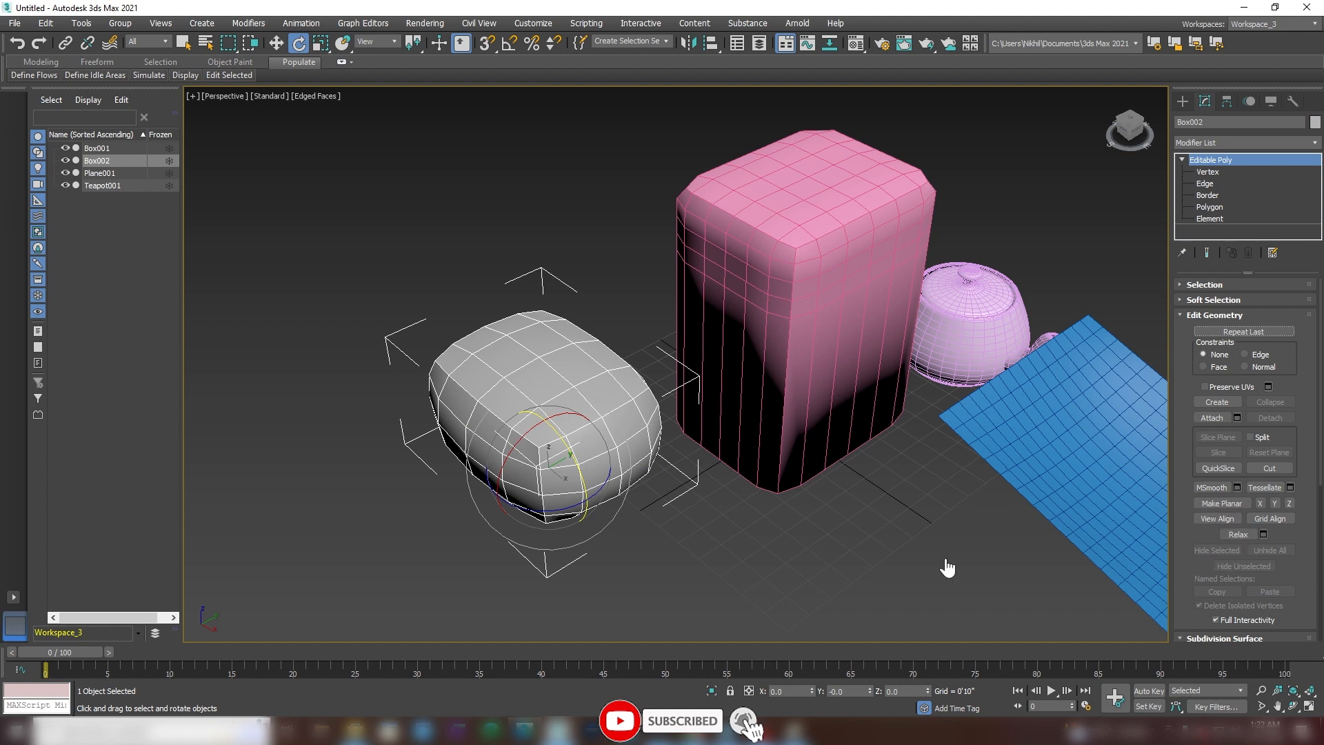
pyautogui.rightClick(538, 381)
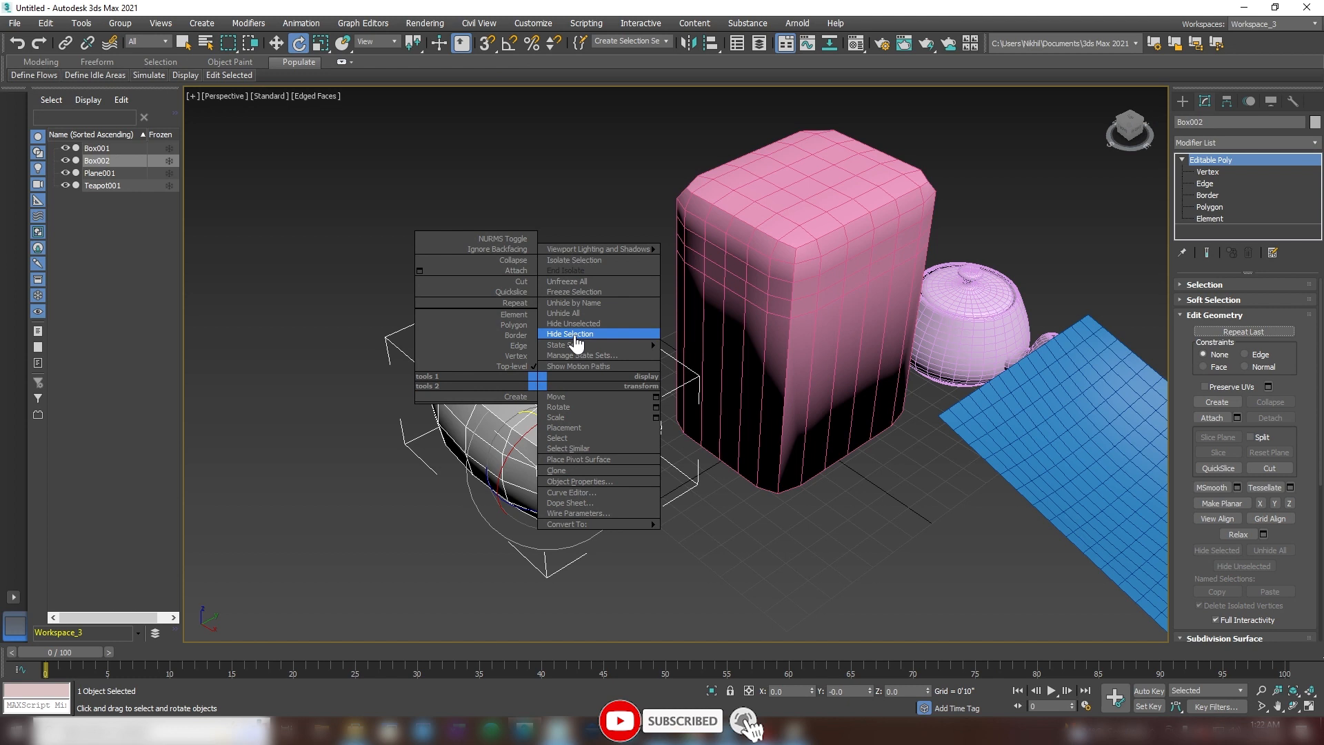
pyautogui.click(866, 537)
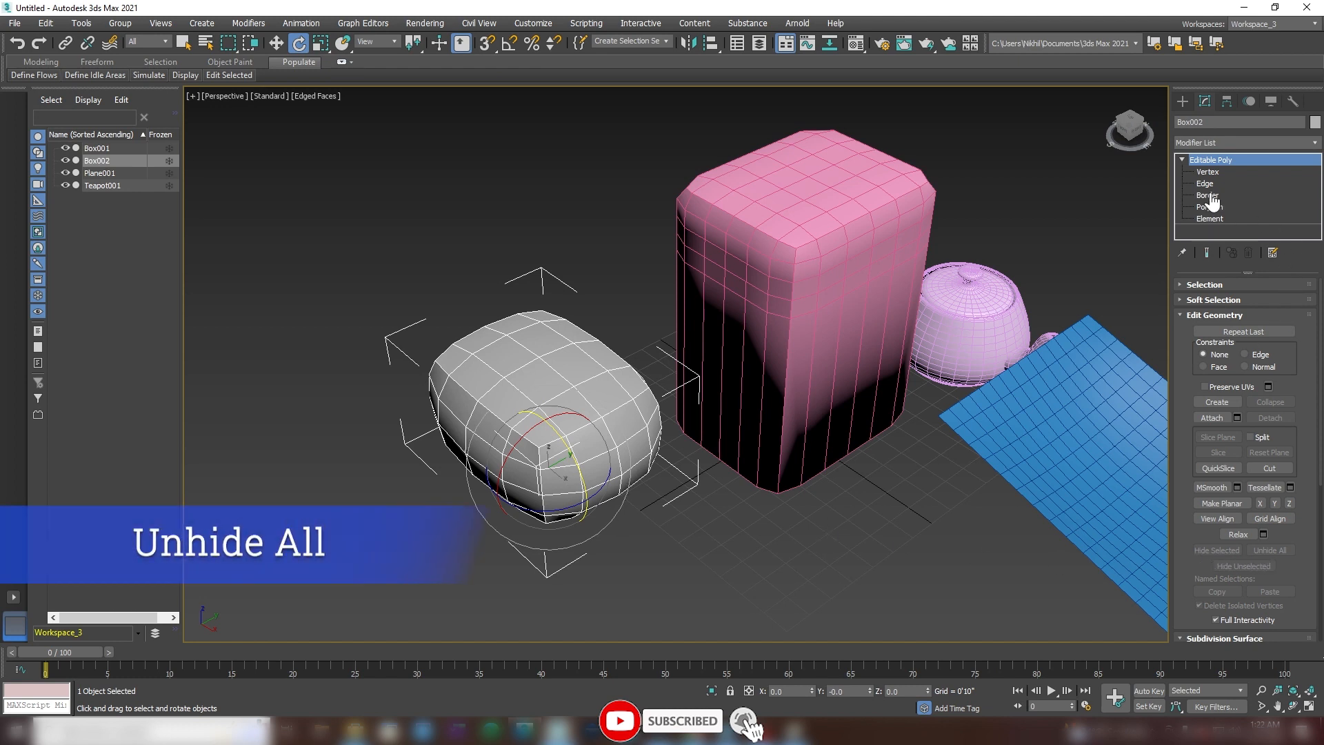
# Step: Select the vertices around the grey box's front corner at Vertex level, hide them, and bring them back with Unhide All
pyautogui.click(1208, 172)
pyautogui.moveTo(721, 594); pyautogui.dragTo(506, 381)
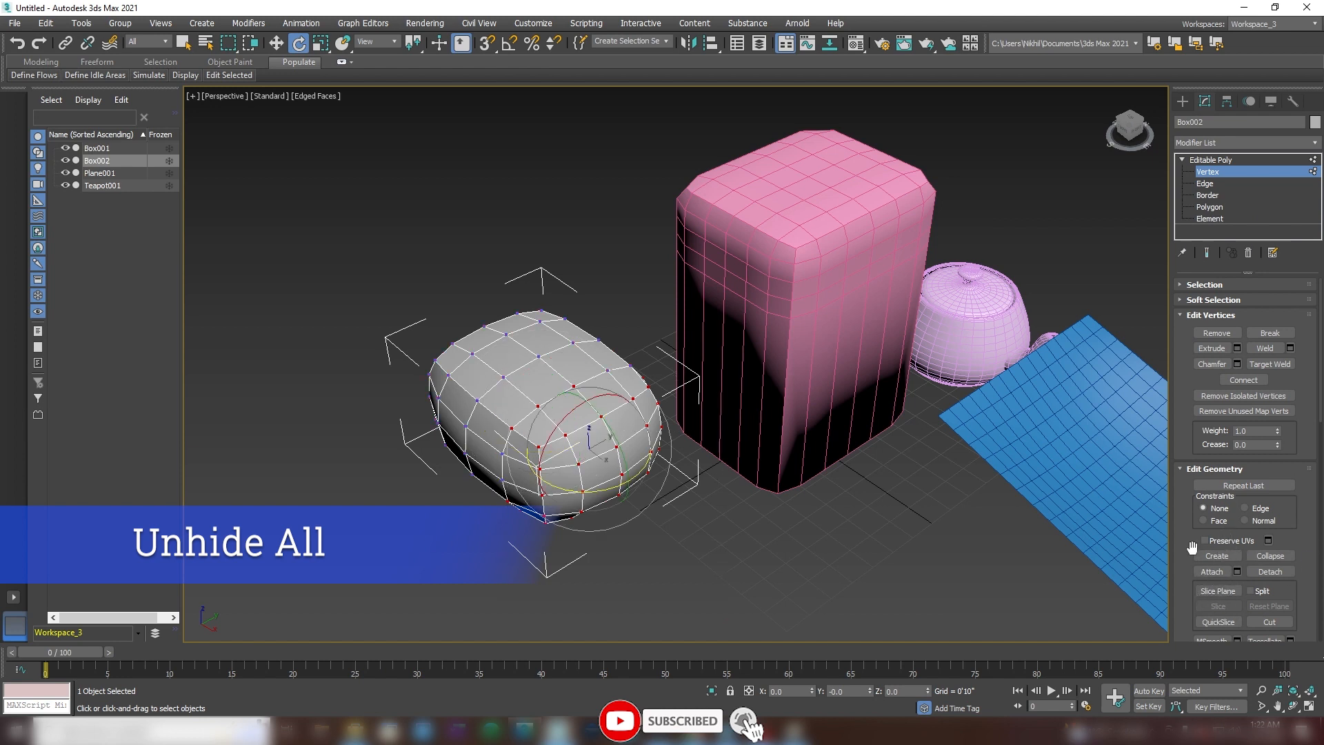
pyautogui.moveTo(1191, 549); pyautogui.dragTo(1188, 345)
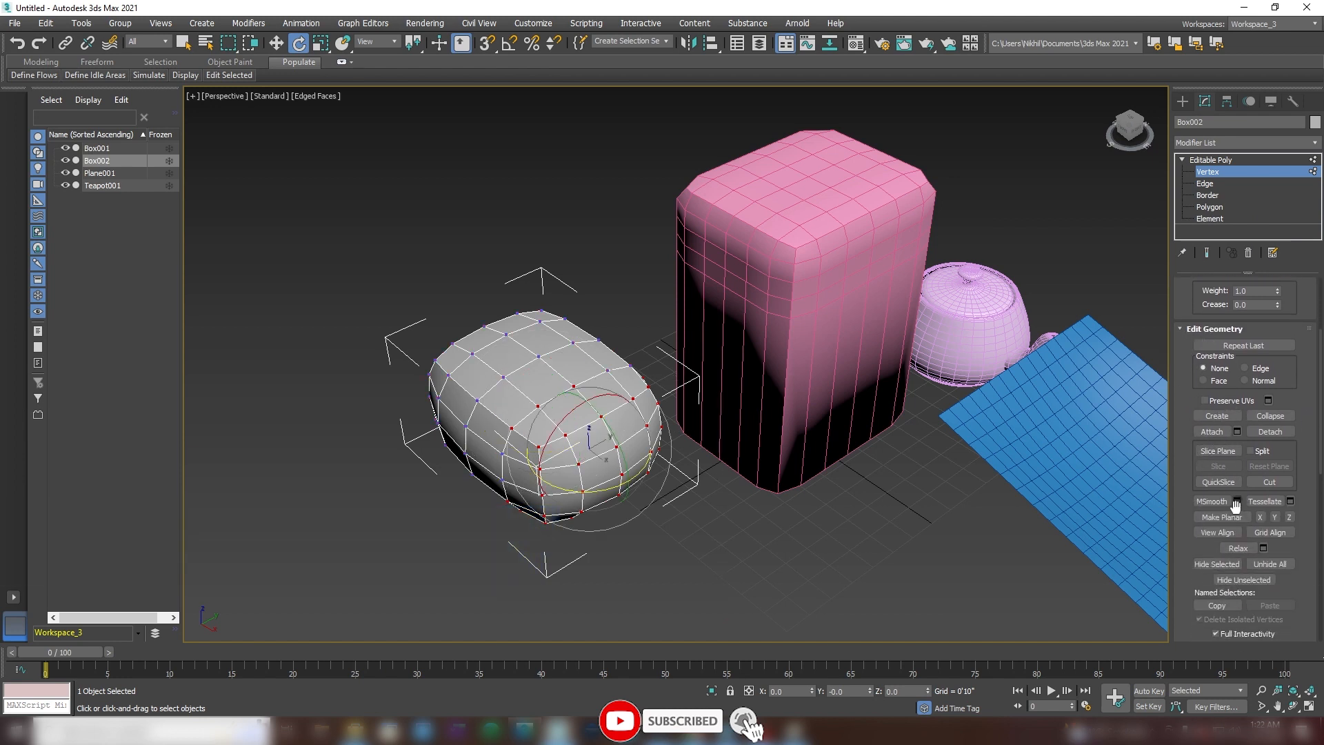
pyautogui.click(1200, 566)
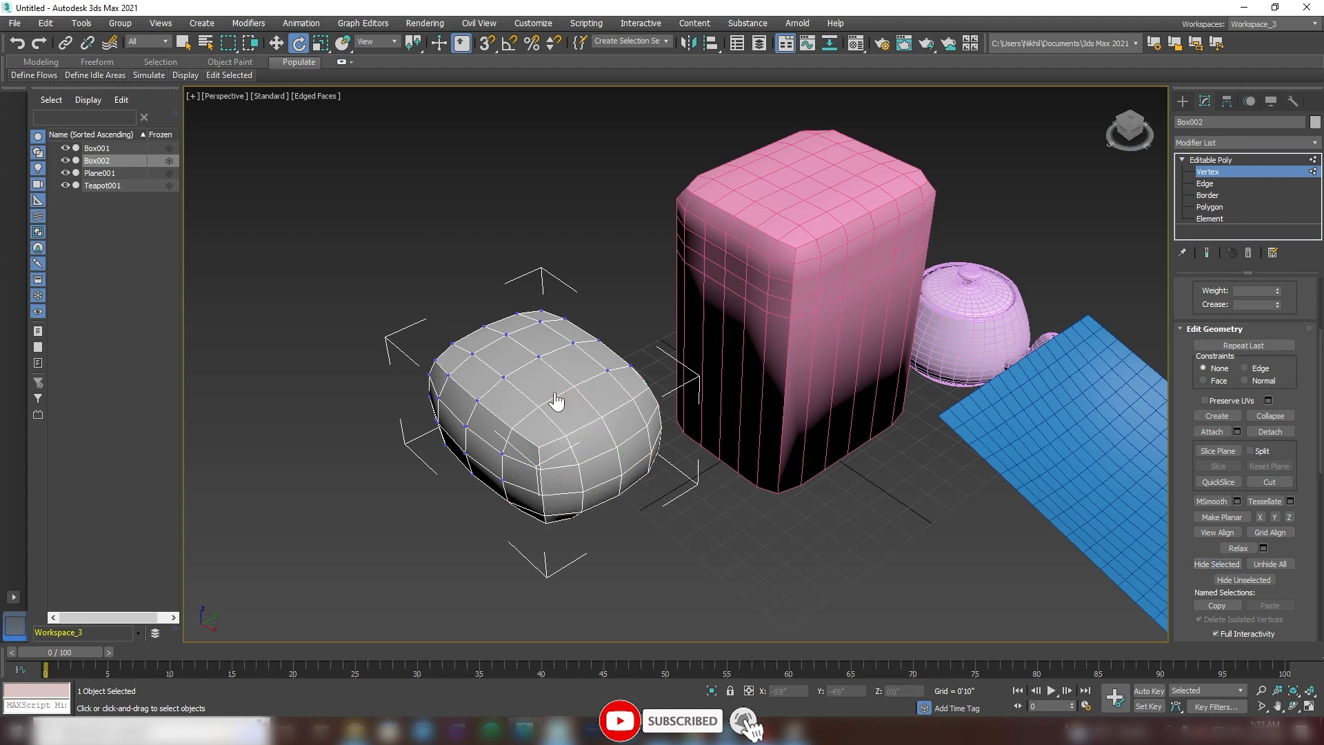
pyautogui.click(1275, 565)
# Step: Select the front-corner vertices of the grey box again, hide them, undo the hiding, and clear the selection
pyautogui.moveTo(680, 545); pyautogui.dragTo(500, 401)
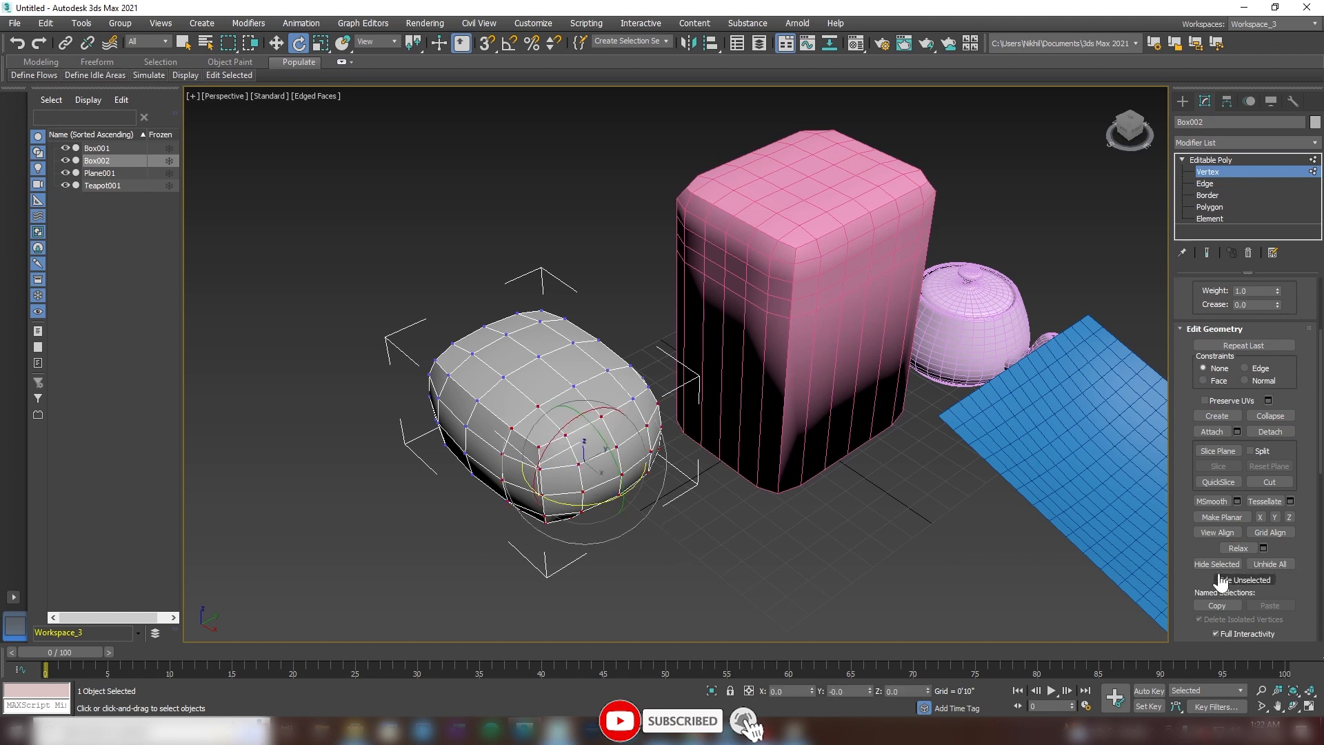
pyautogui.click(1153, 577)
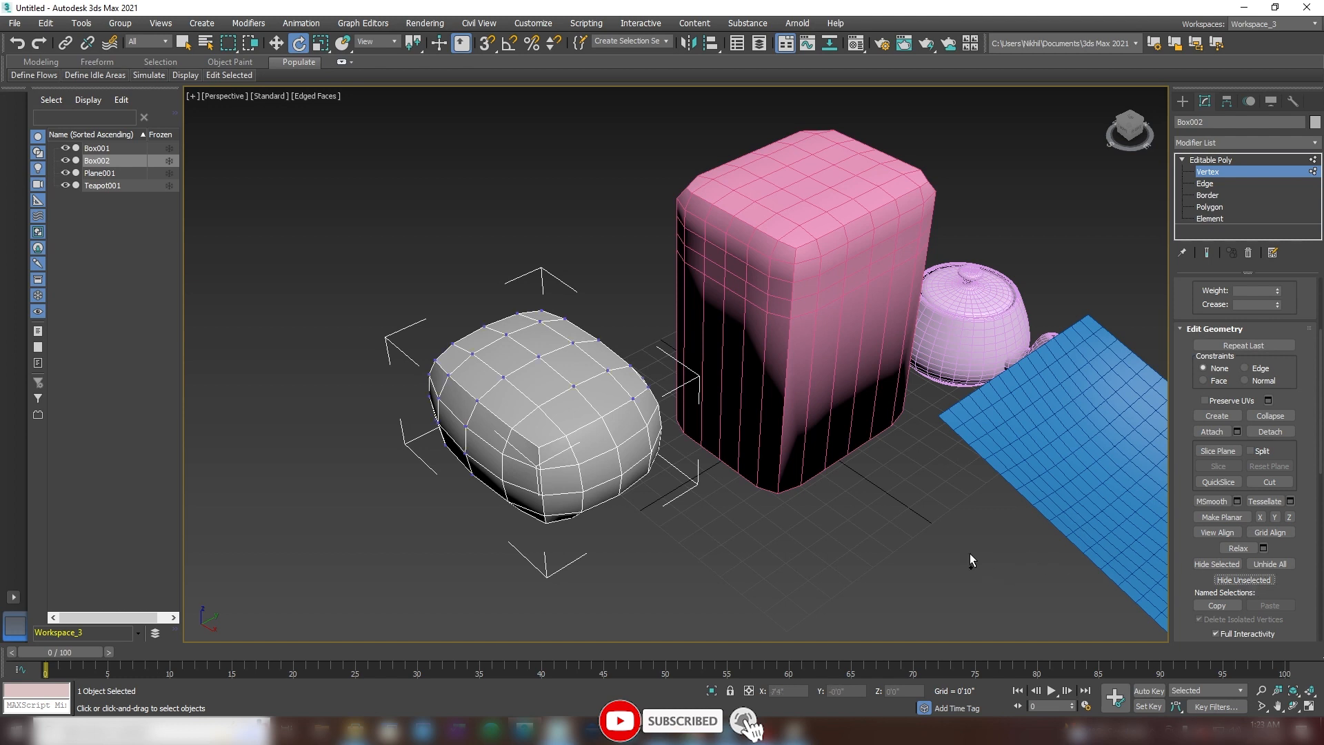
pyautogui.hotkey('ctrl', 'z')
pyautogui.click(640, 572)
# Step: Select the vertices on the left half of the grey box and hide all the others with Hide Unselected
pyautogui.moveTo(376, 317); pyautogui.dragTo(545, 554)
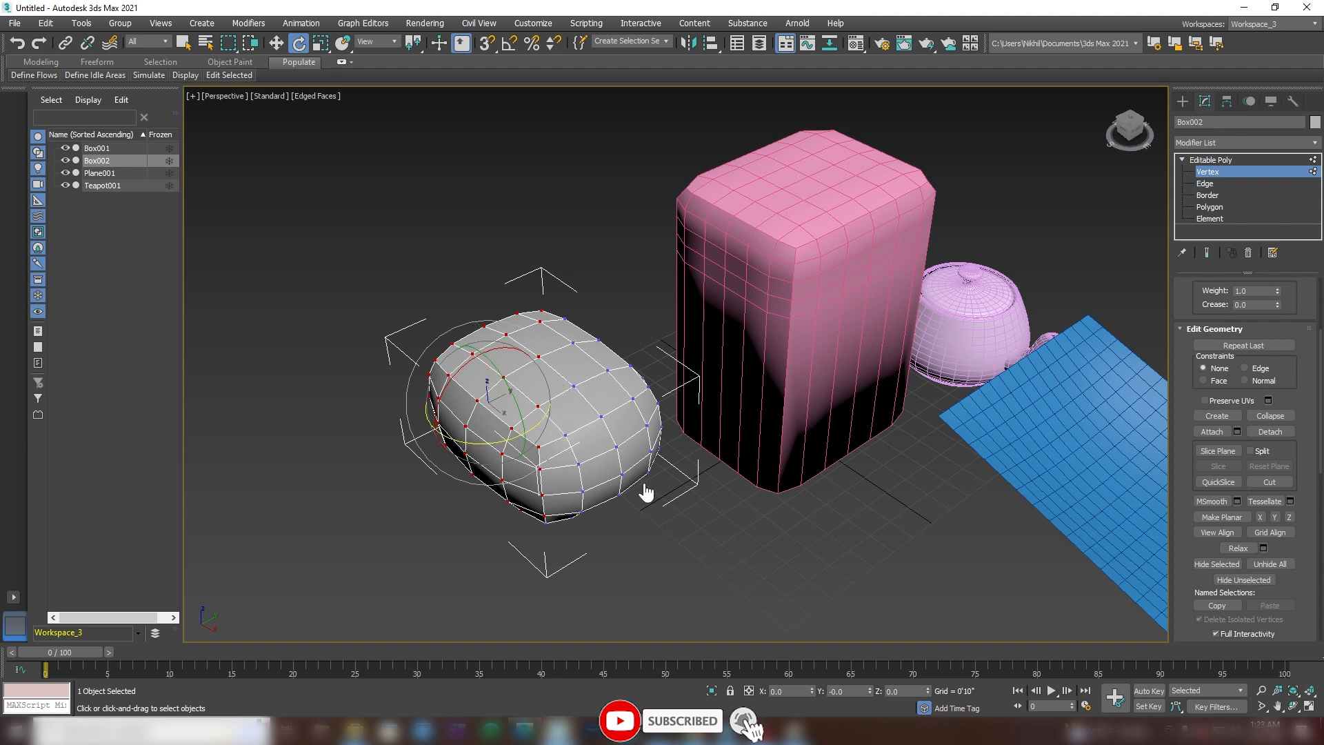
pyautogui.click(1253, 580)
pyautogui.moveTo(1194, 543); pyautogui.dragTo(1188, 461)
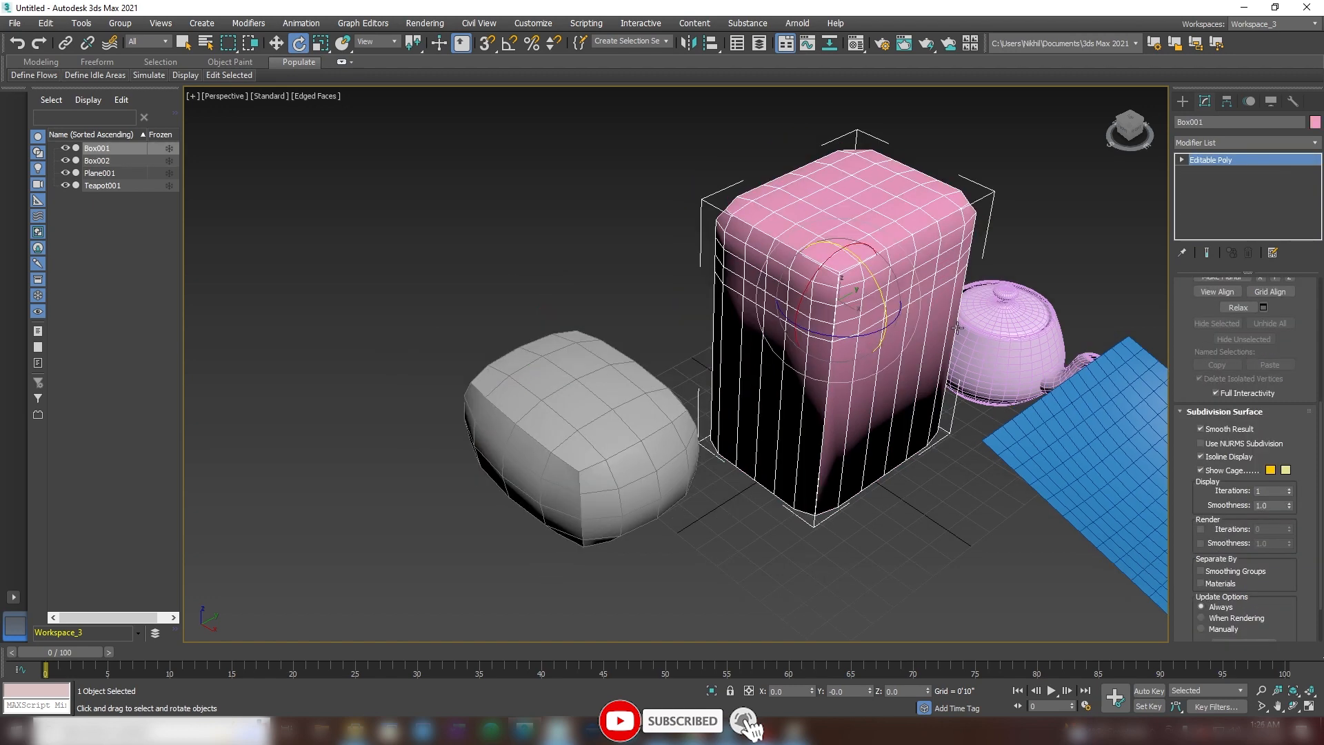
pyautogui.scroll(-5, 841, 352)
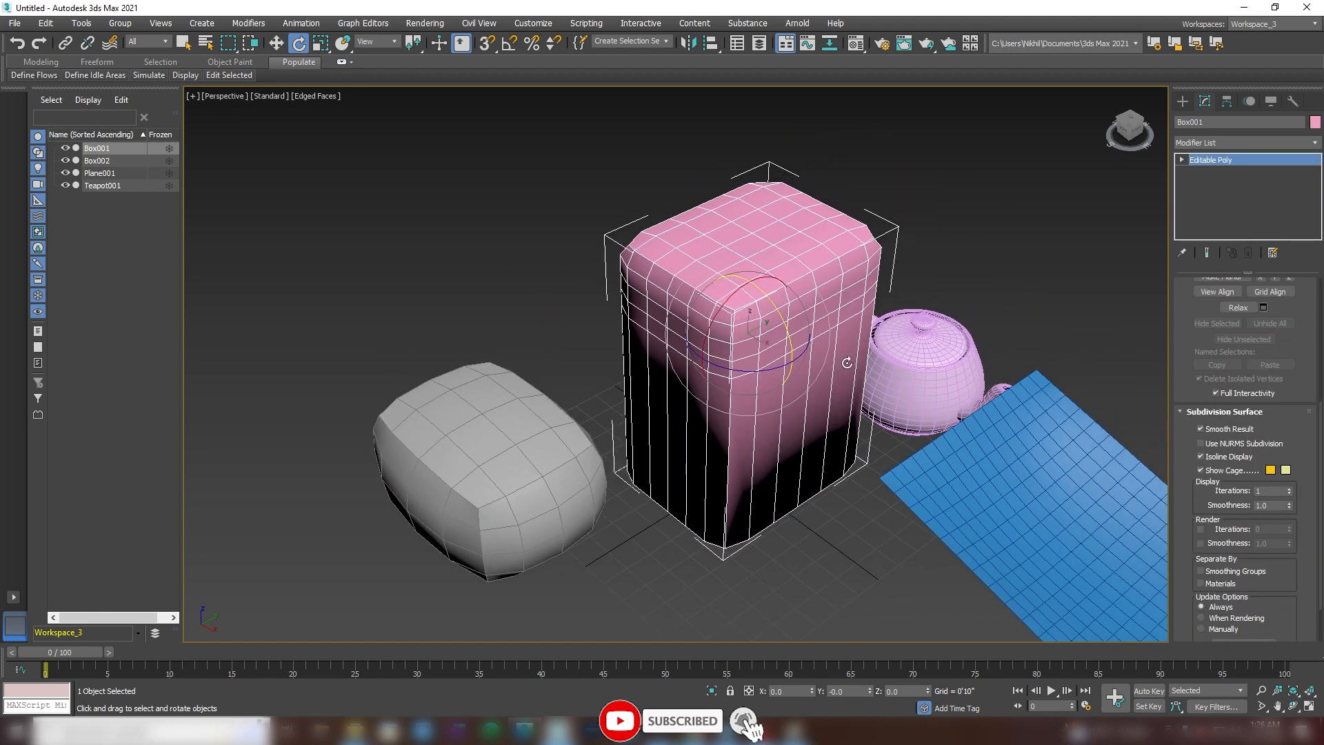
# Step: Reset the scene without saving the current work, and maximize the Perspective viewport
pyautogui.click(13, 22)
pyautogui.click(52, 69)
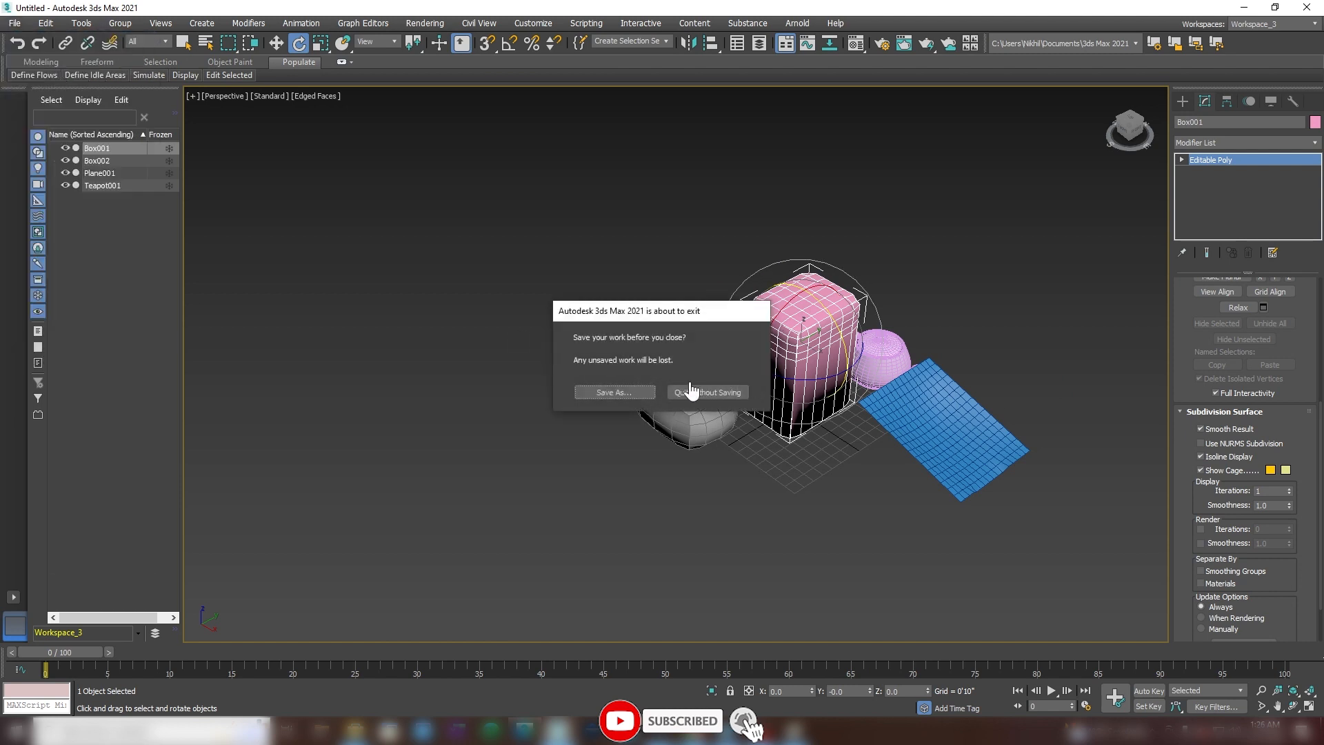
pyautogui.click(683, 393)
pyautogui.press('Return')
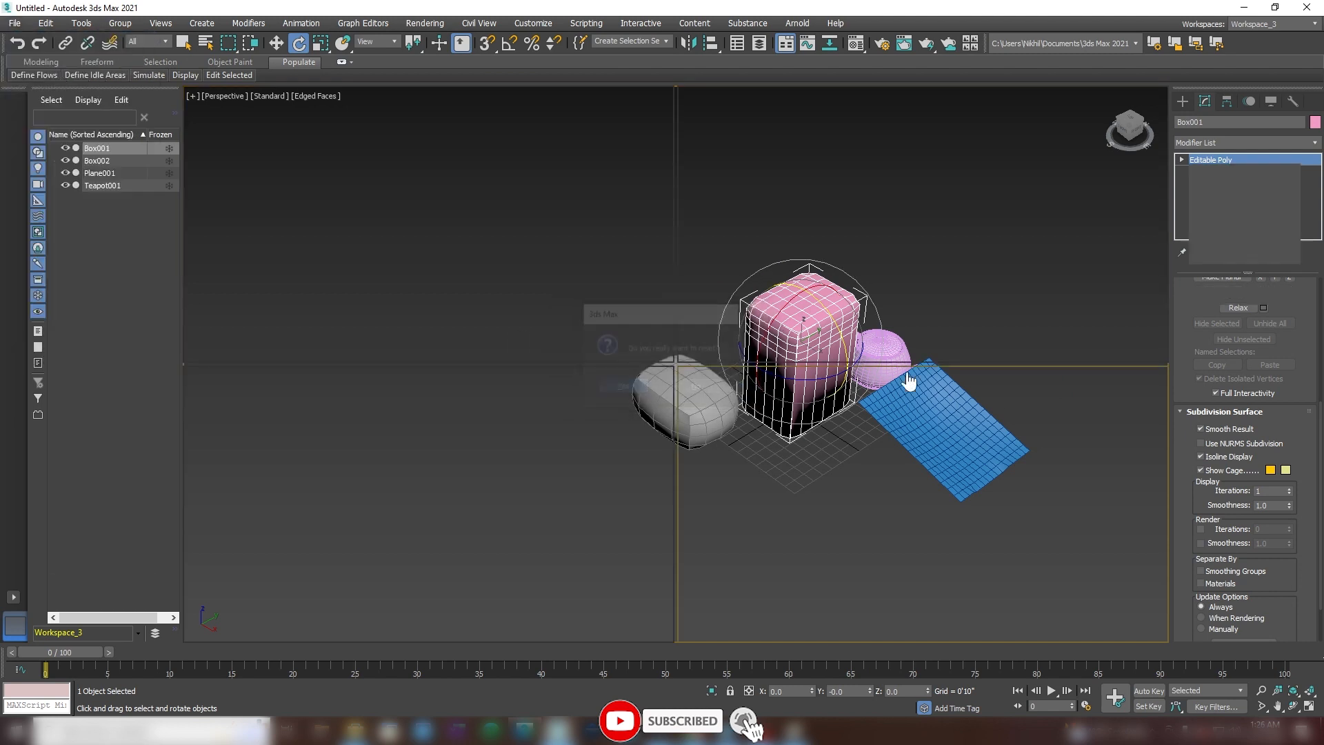
pyautogui.hotkey('alt', 'w')
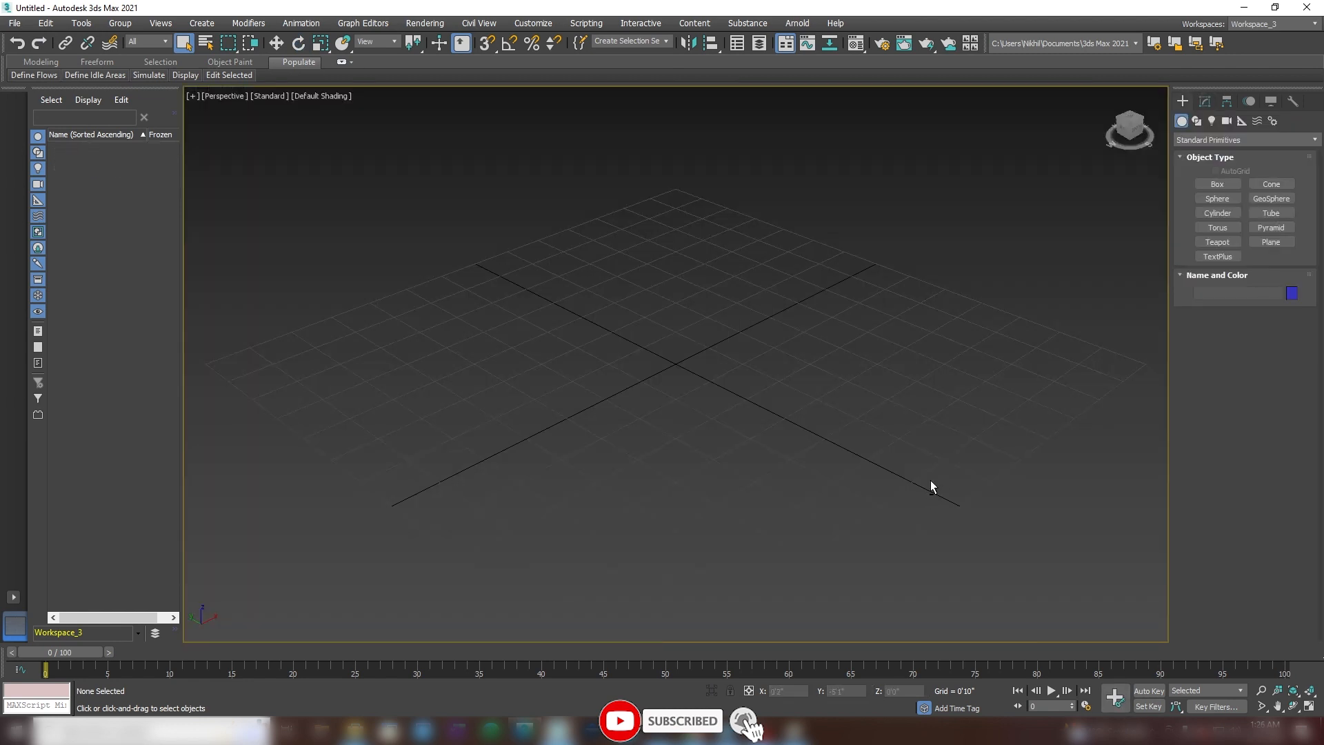
# Step: Create a box about 3'11" long, 5'1" wide and 2'9" high across the middle of the grid
pyautogui.click(1218, 185)
pyautogui.moveTo(660, 300); pyautogui.dragTo(601, 491)
pyautogui.click(591, 351)
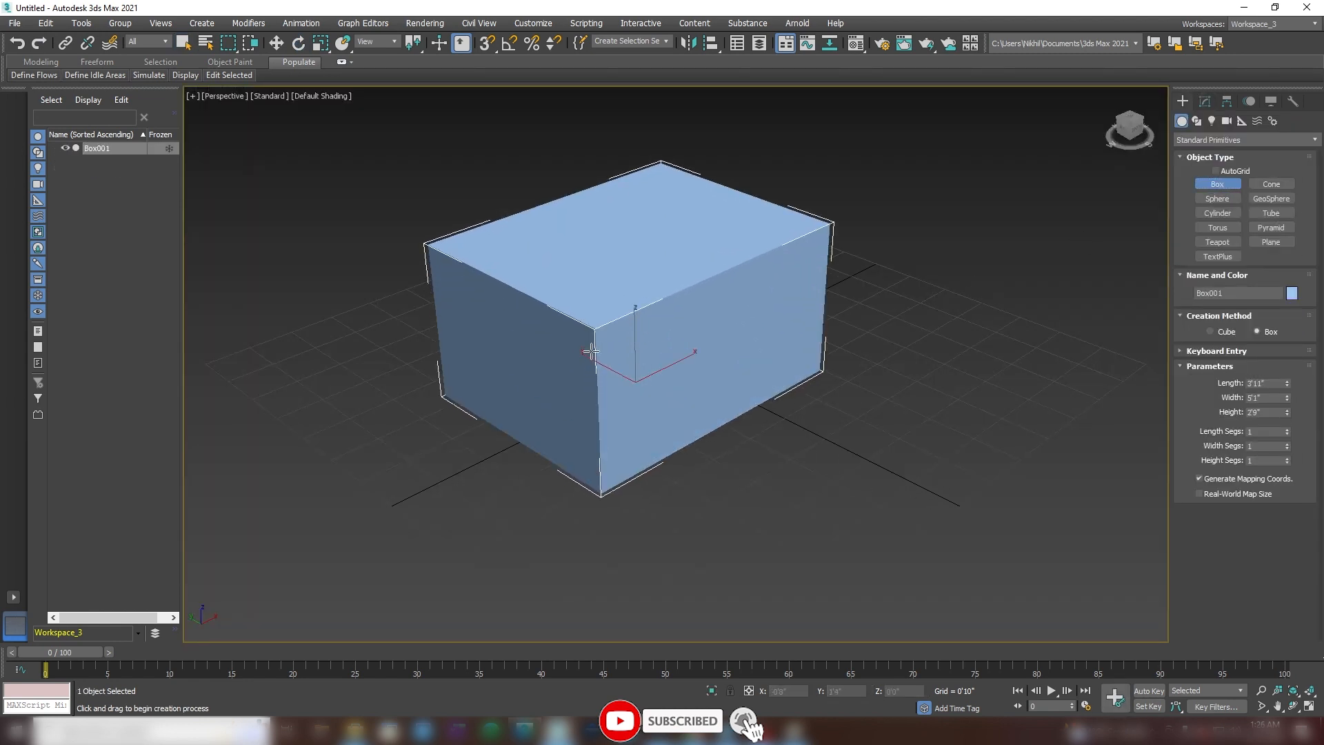
# Step: Set the box's length, width and height segments to 4 each, and turn on Edged Faces display
pyautogui.doubleClick(1258, 432)
pyautogui.write('4')
pyautogui.press('Tab')
pyautogui.doubleClick(1257, 460)
pyautogui.rightClick(438, 522)
pyautogui.press('F4')
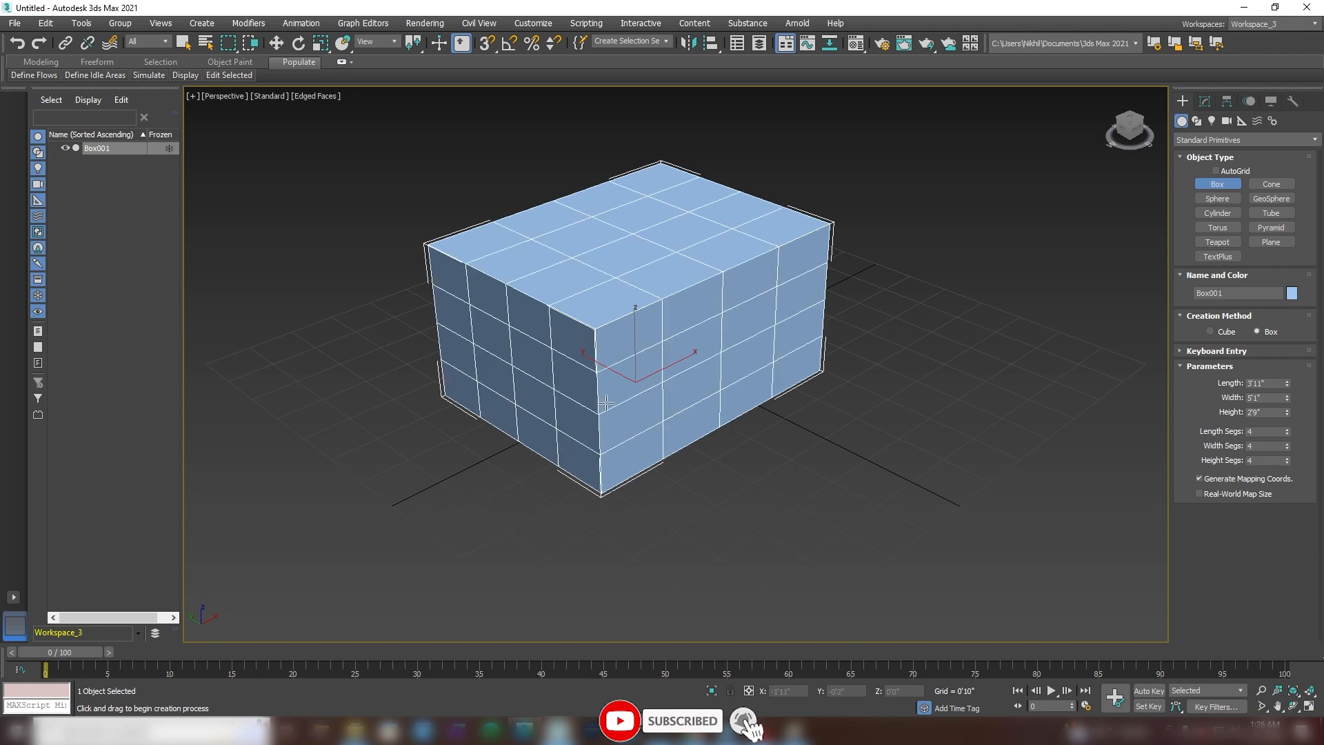
# Step: End box creation and convert the segmented box to an Editable Poly
pyautogui.keyDown('alt'); pyautogui.moveTo(700, 354); pyautogui.dragTo(688, 298, button='middle'); pyautogui.keyUp('alt')
pyautogui.press('q')
pyautogui.rightClick(688, 298)
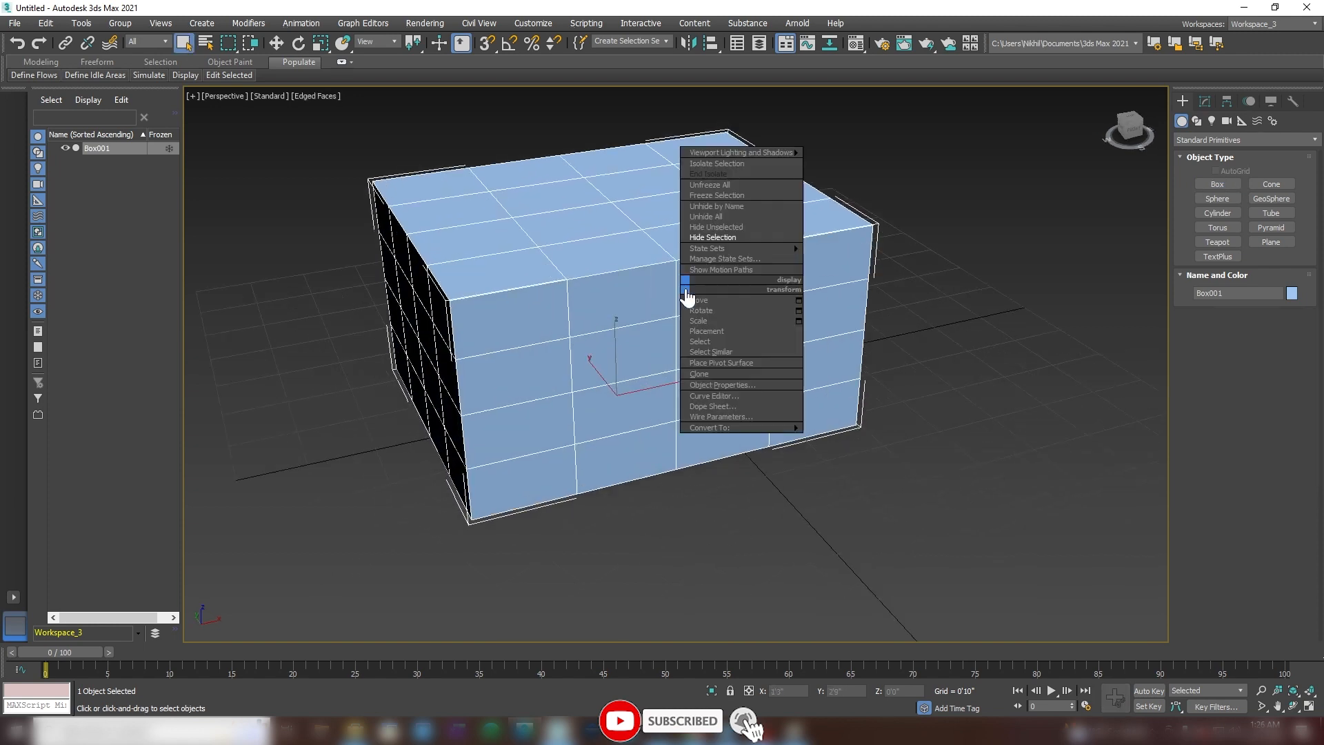
pyautogui.moveTo(717, 428)
pyautogui.click(842, 439)
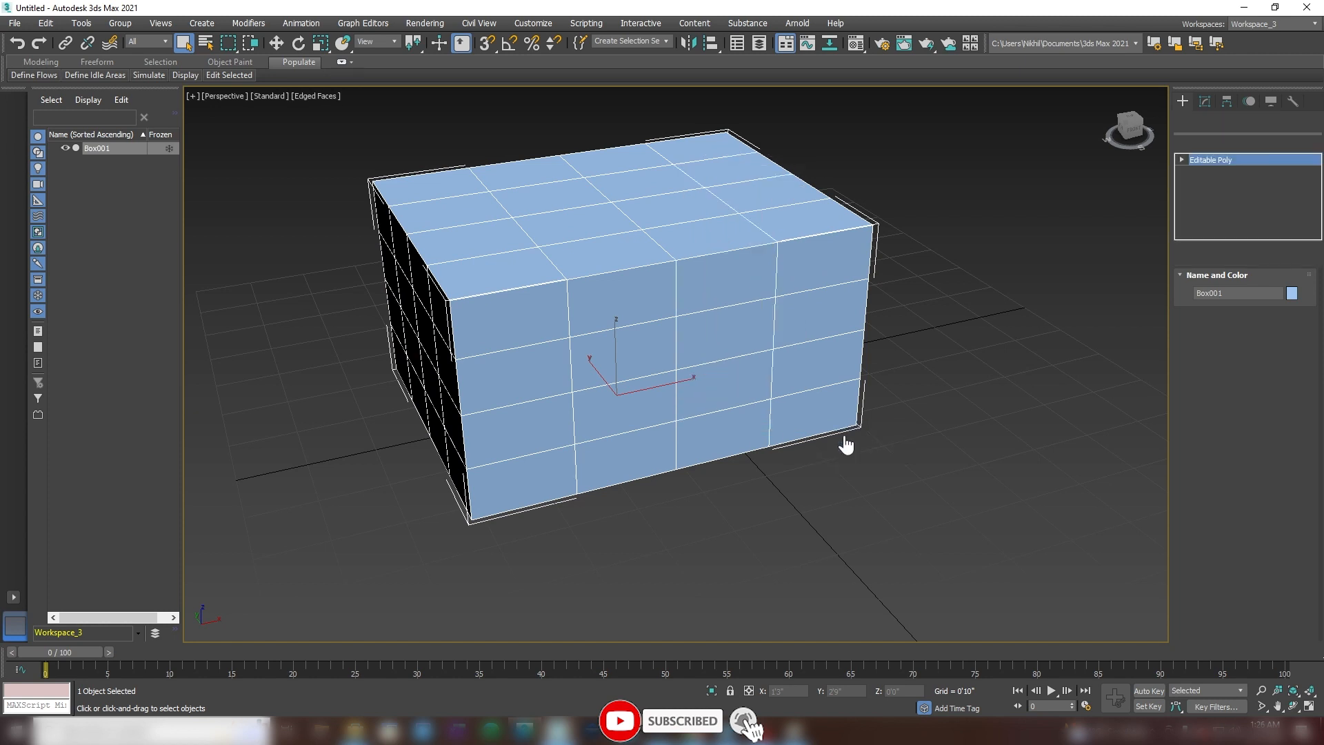
# Step: Clone the box along the X axis as one independent copy named Box002, clear of the original
pyautogui.press('w')
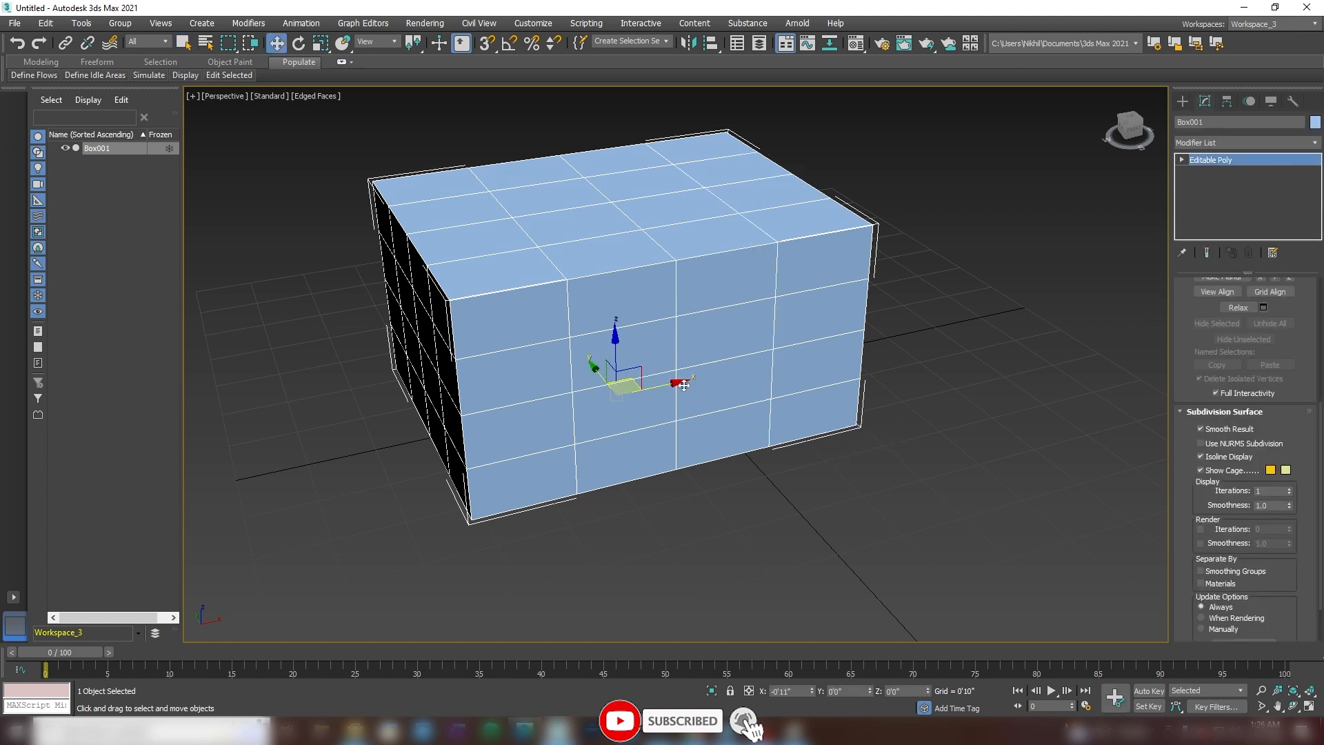
pyautogui.keyDown('shift'); pyautogui.moveTo(679, 380); pyautogui.dragTo(1152, 298); pyautogui.keyUp('shift')
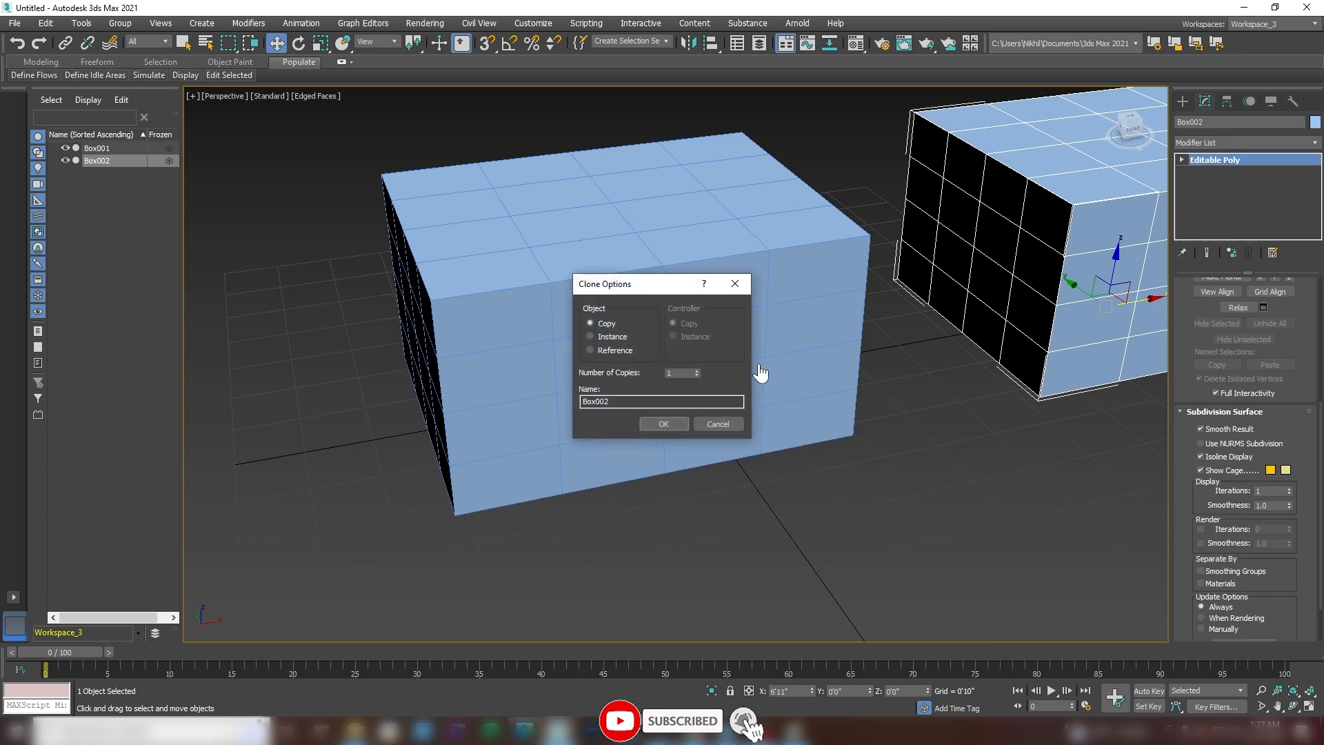
pyautogui.click(667, 428)
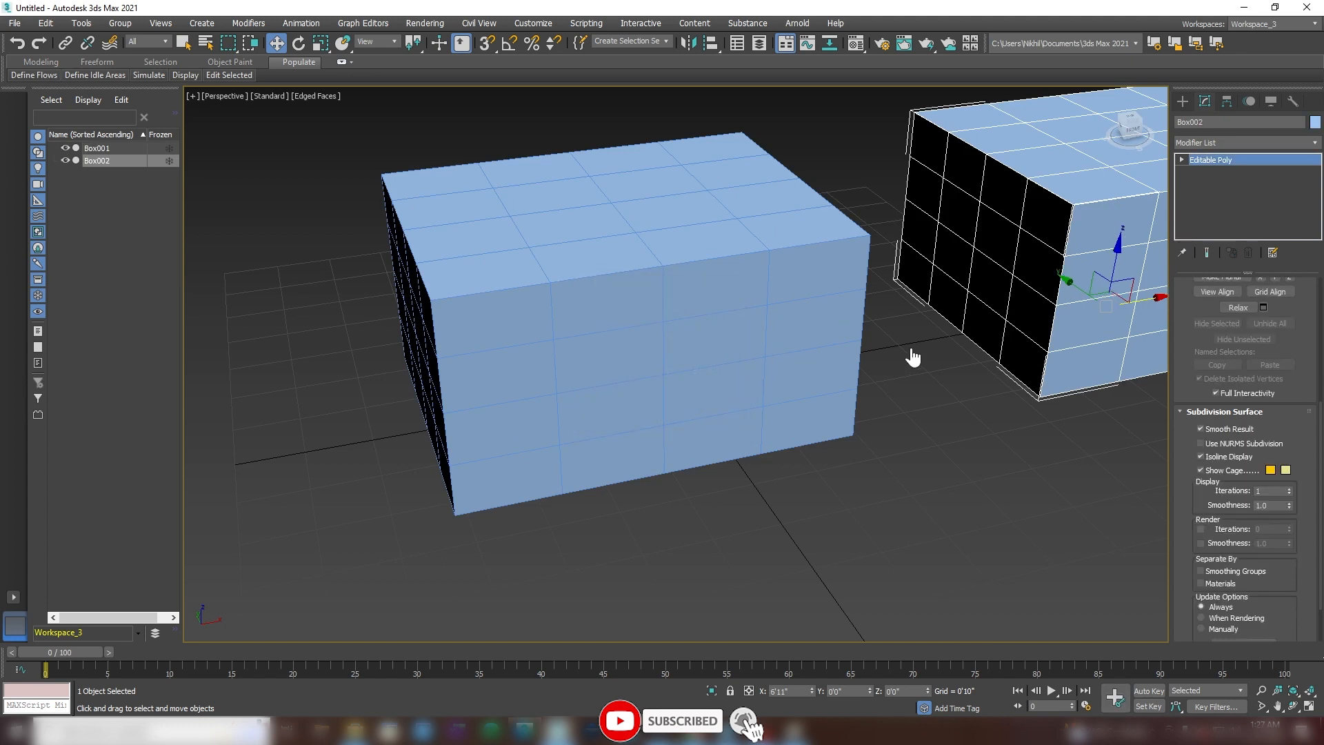
# Step: At Polygon level, select the polygons on the half of the copied box farther from the original
pyautogui.keyDown('alt'); pyautogui.moveTo(834, 335); pyautogui.dragTo(679, 365, button='middle'); pyautogui.keyUp('alt')
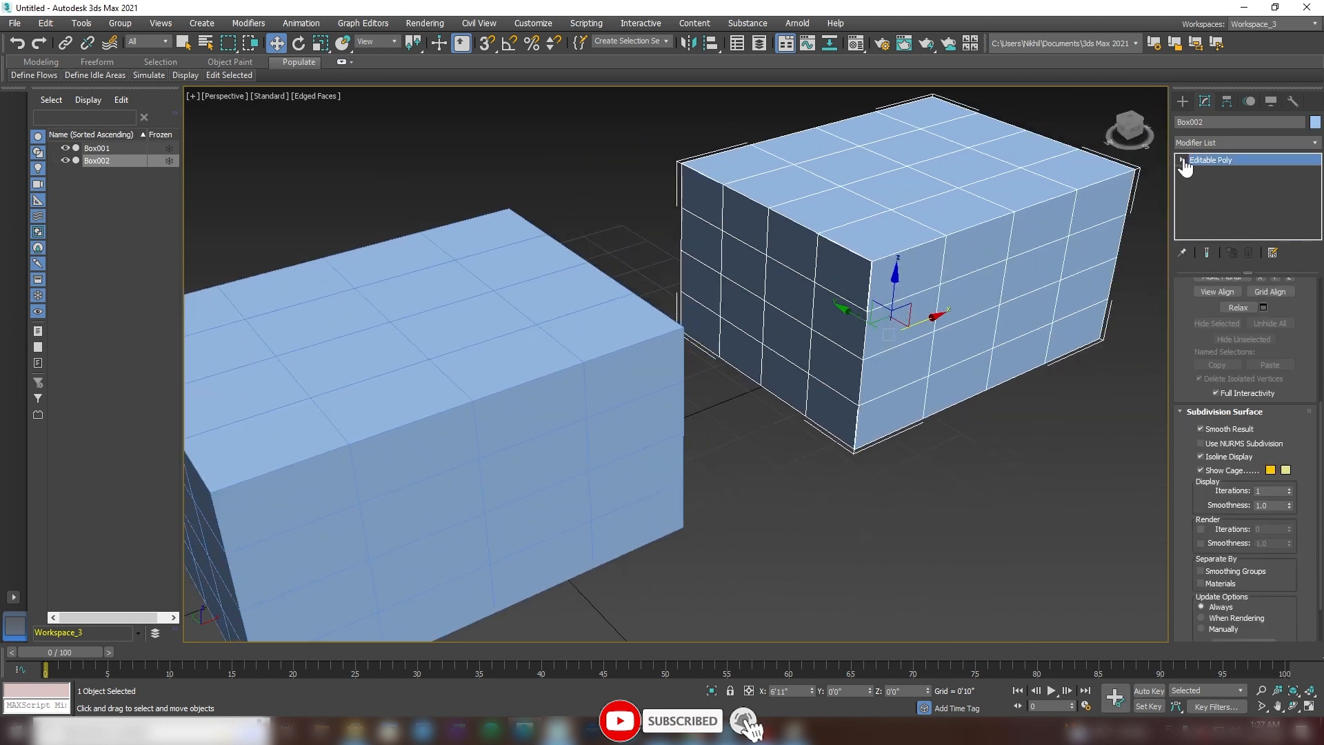
pyautogui.click(1182, 160)
pyautogui.click(1210, 206)
pyautogui.moveTo(1097, 257); pyautogui.dragTo(981, 277, button='middle')
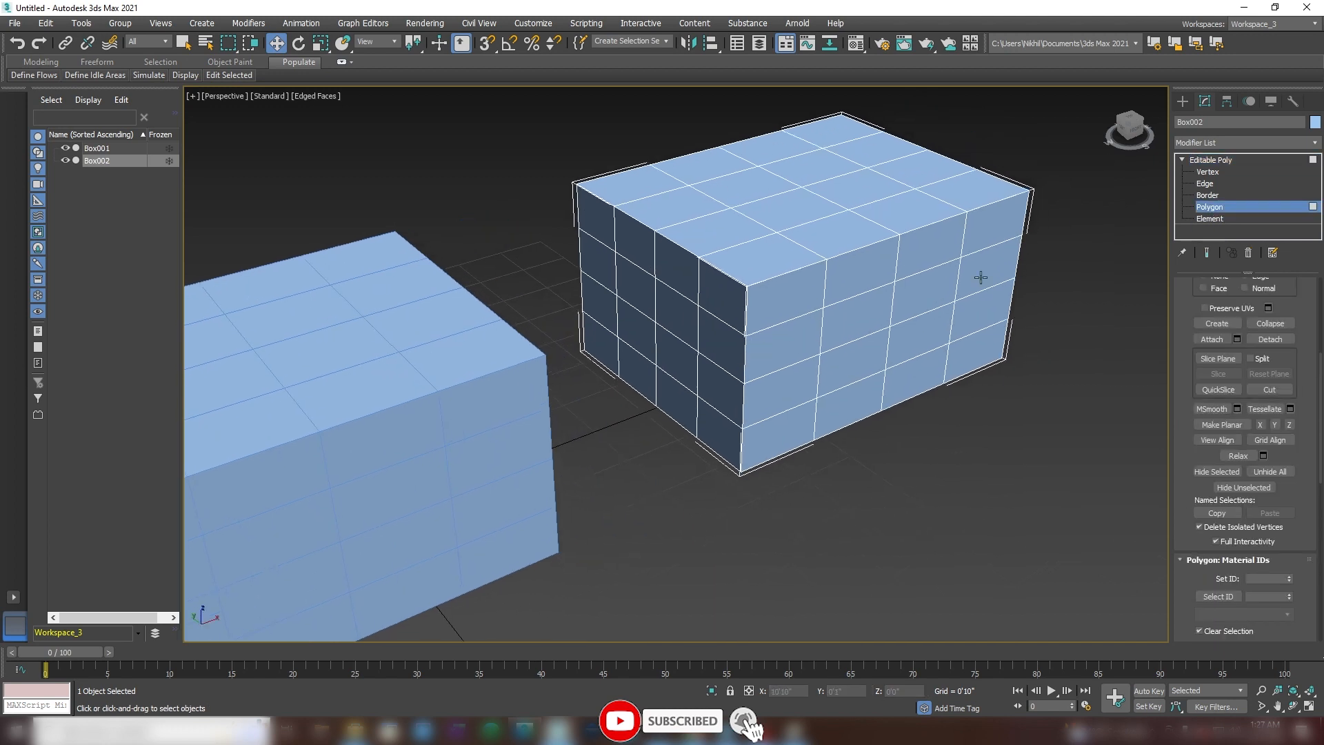
pyautogui.moveTo(1065, 172); pyautogui.dragTo(939, 402)
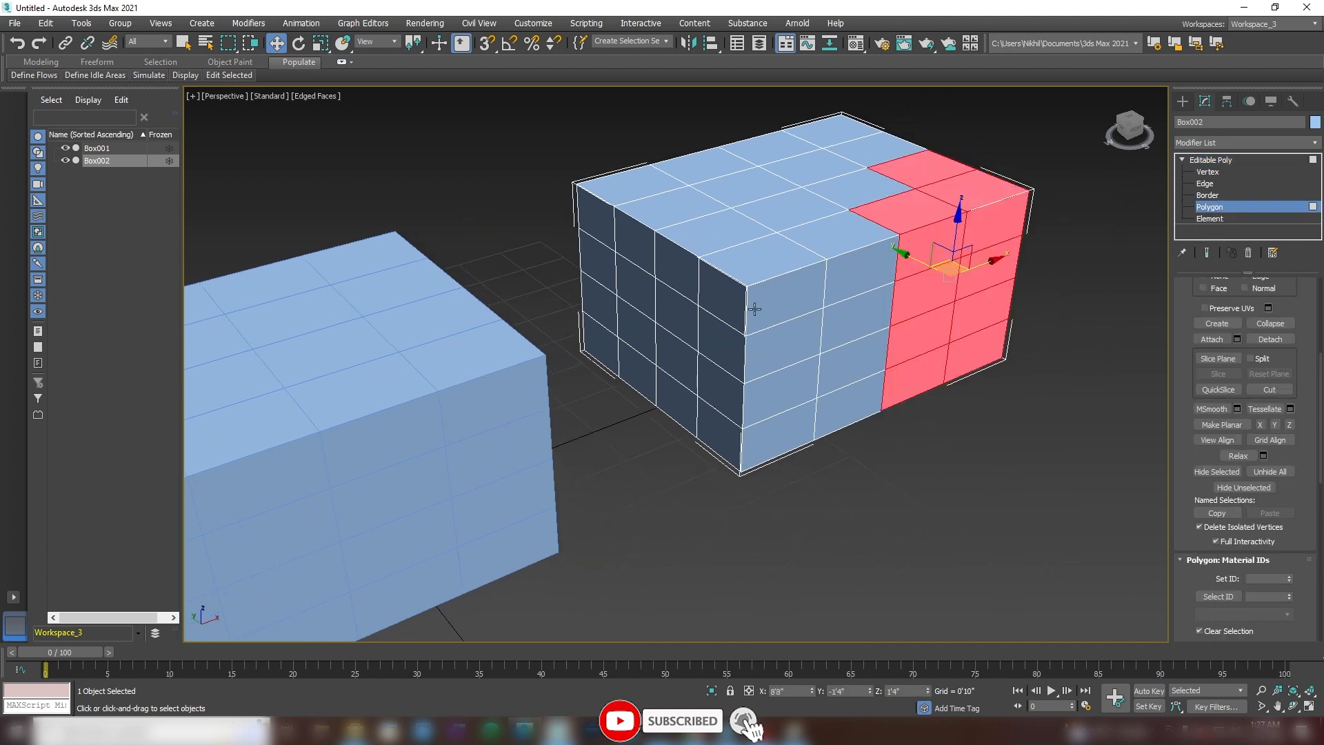
# Step: Enter a selection set name for the selected polygons and try to copy it with Named Selections Copy
pyautogui.click(610, 40)
pyautogui.moveTo(1190, 452); pyautogui.dragTo(1191, 265)
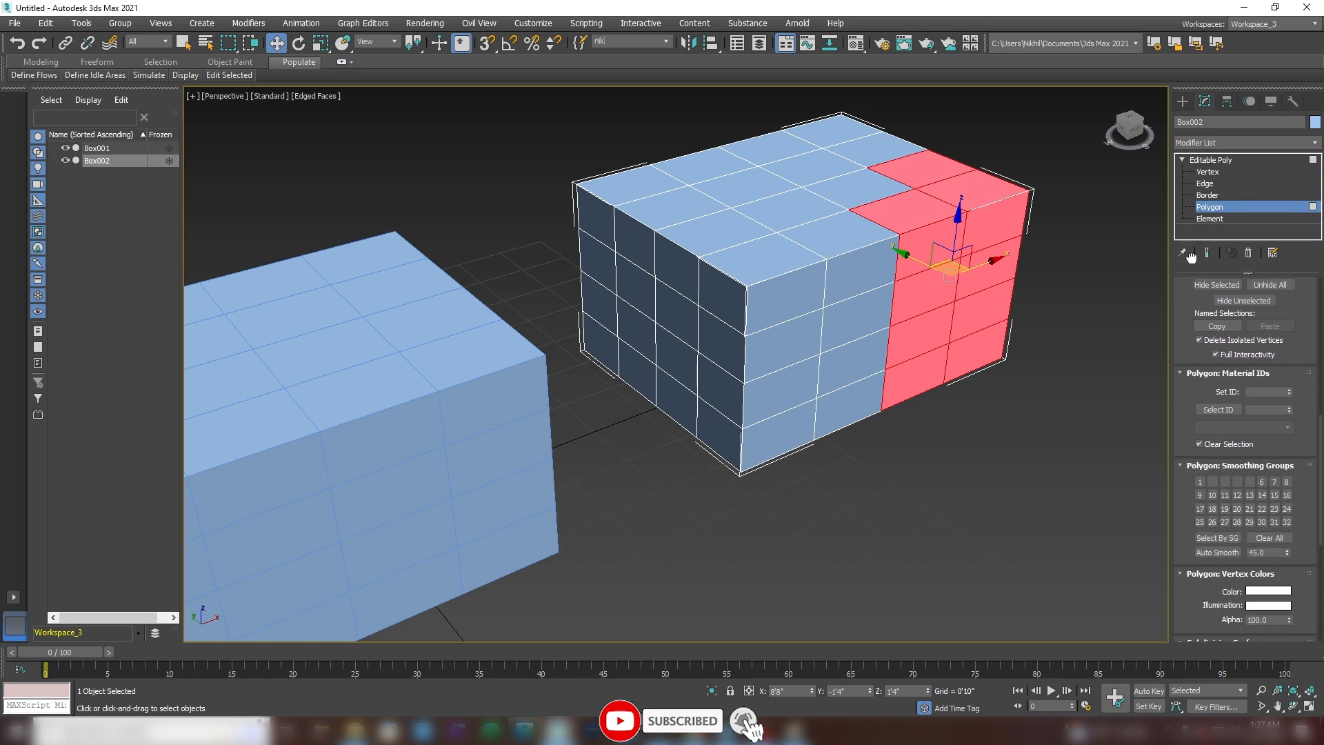
pyautogui.moveTo(1191, 323); pyautogui.dragTo(1204, 378)
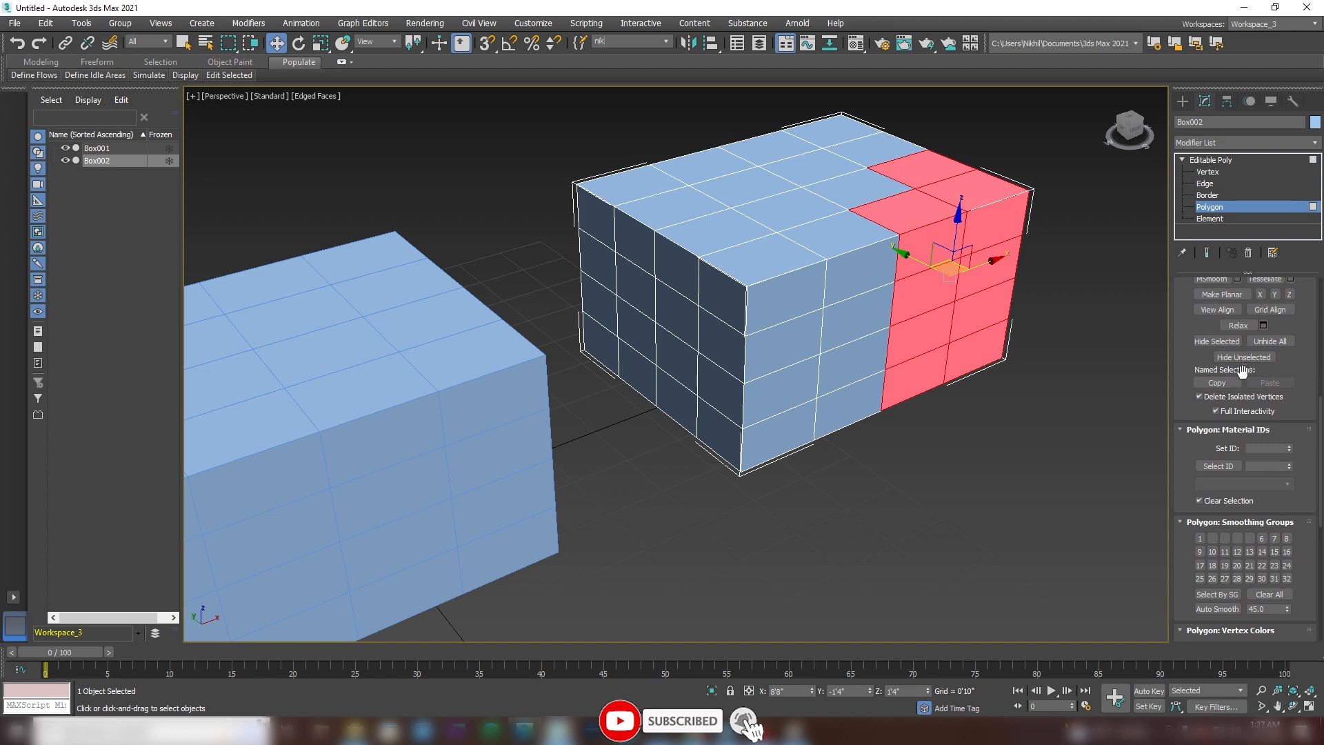
pyautogui.click(1218, 383)
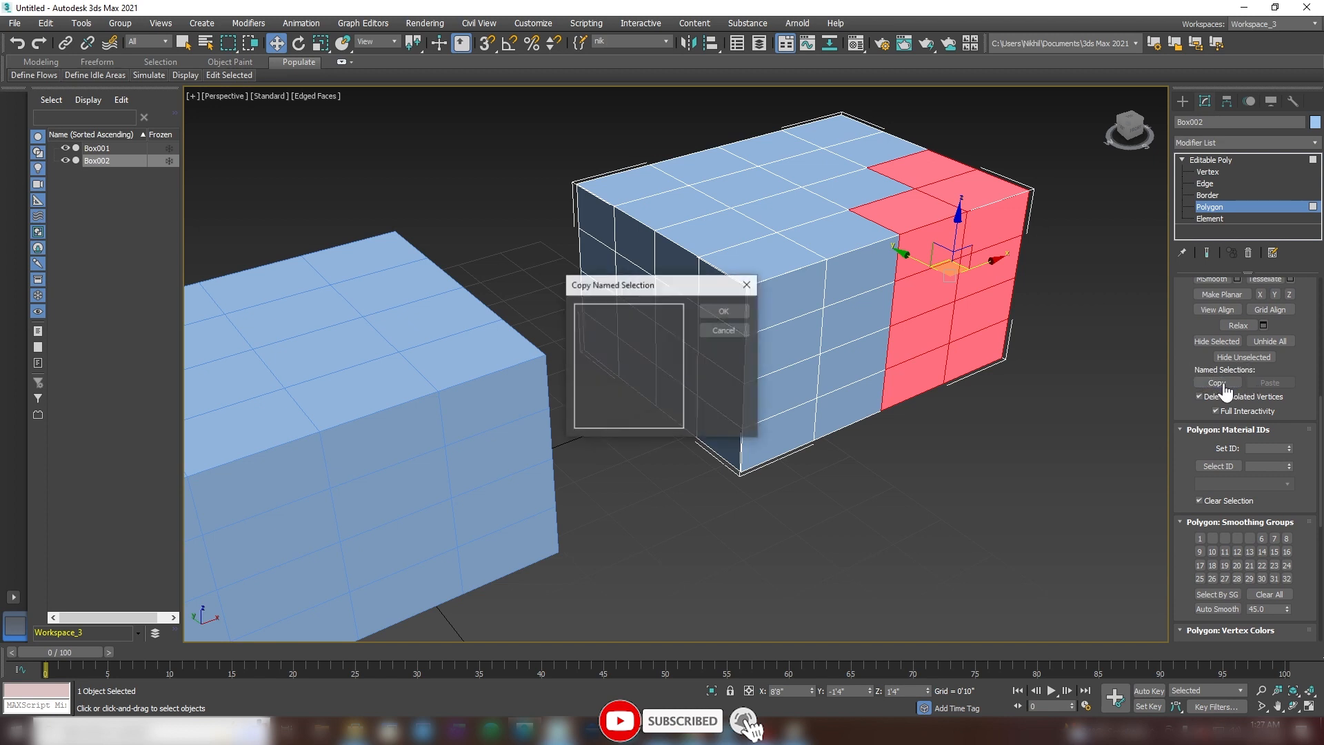
pyautogui.click(721, 312)
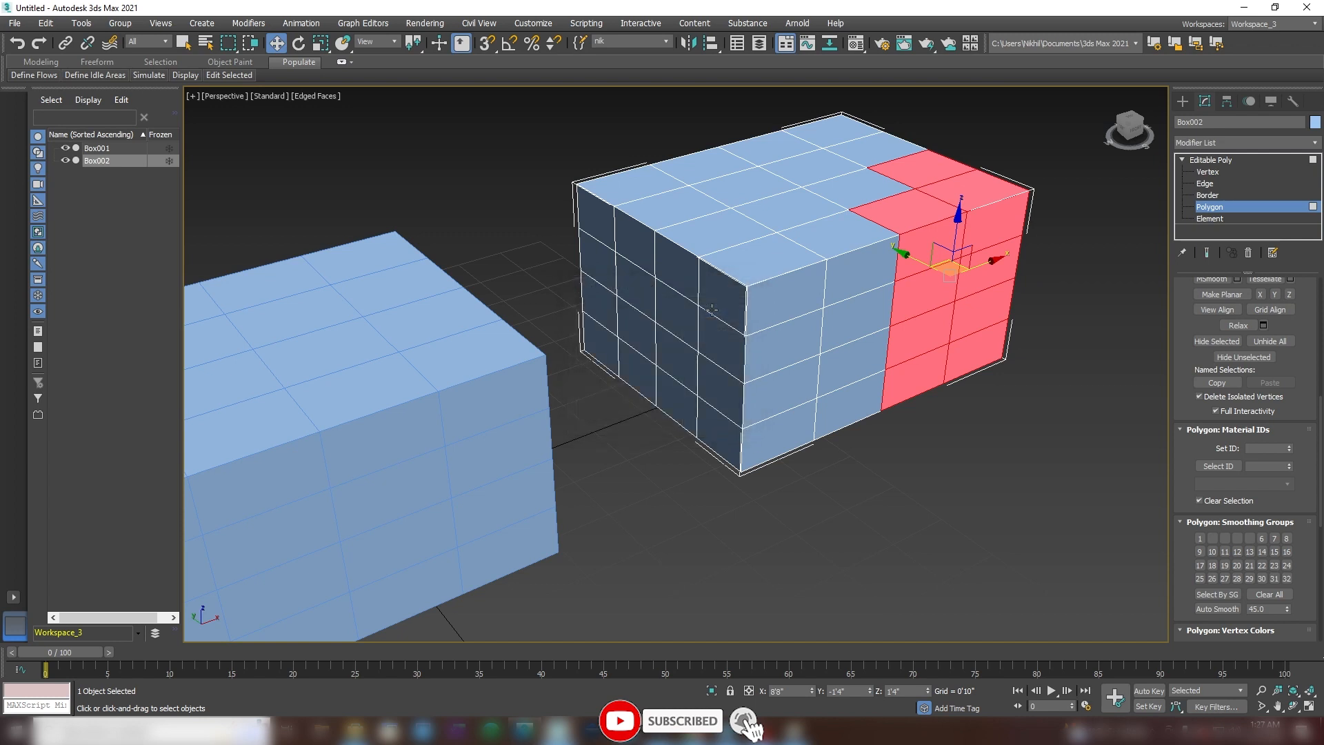